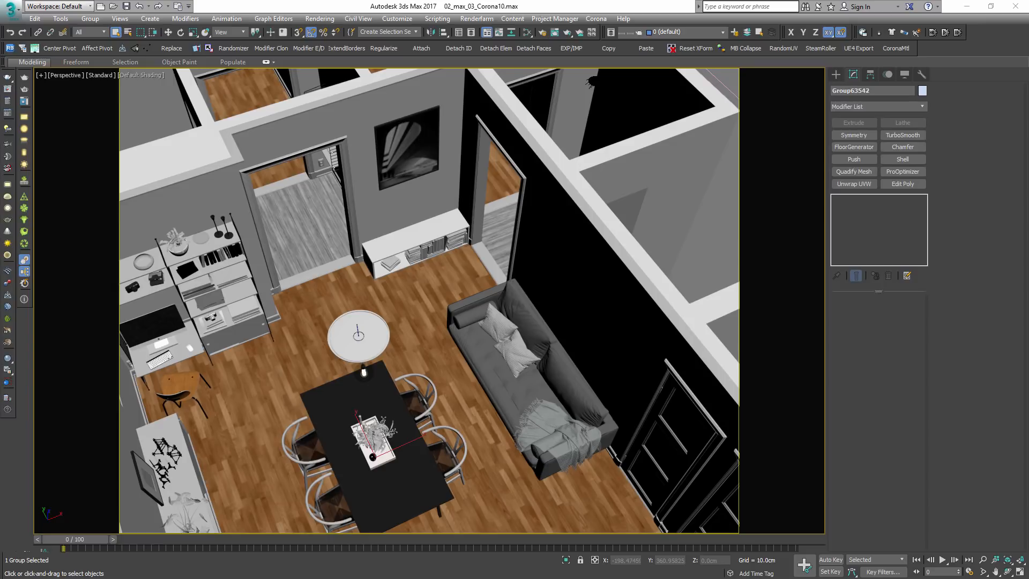
- Examine the furnished living room from several angles, including from overhead
scroll(373, 390, "down", 6)
mouse_move(428, 378)
middle_mouse_down("alt")
mouse_move(375, 359)
mouse_move(417, 366)
middle_mouse_up("alt")
scroll(375, 354, "up", 6)
scroll(417, 366, "up", 3)
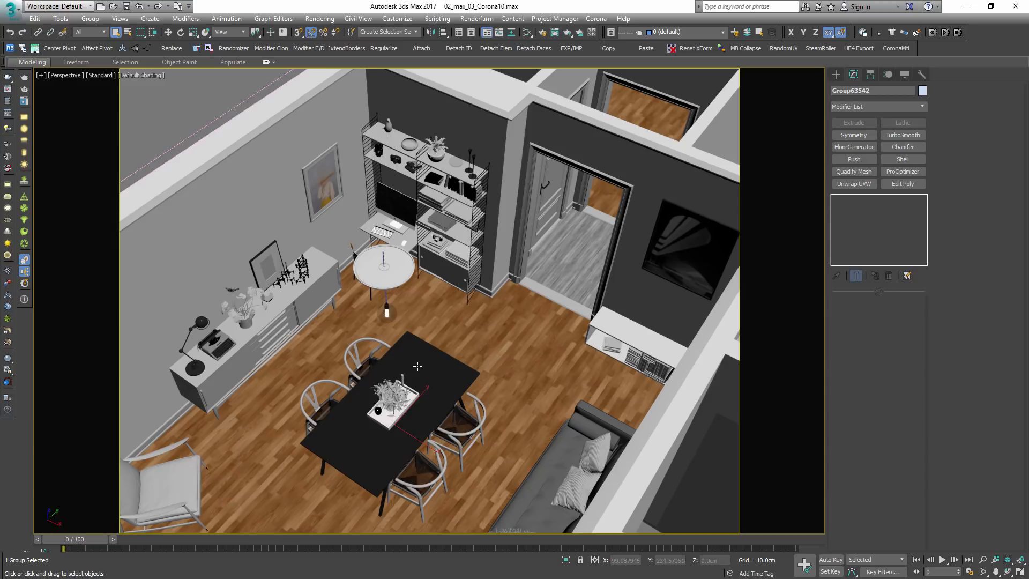
middle_click_drag(418, 366, 423, 401, "alt")
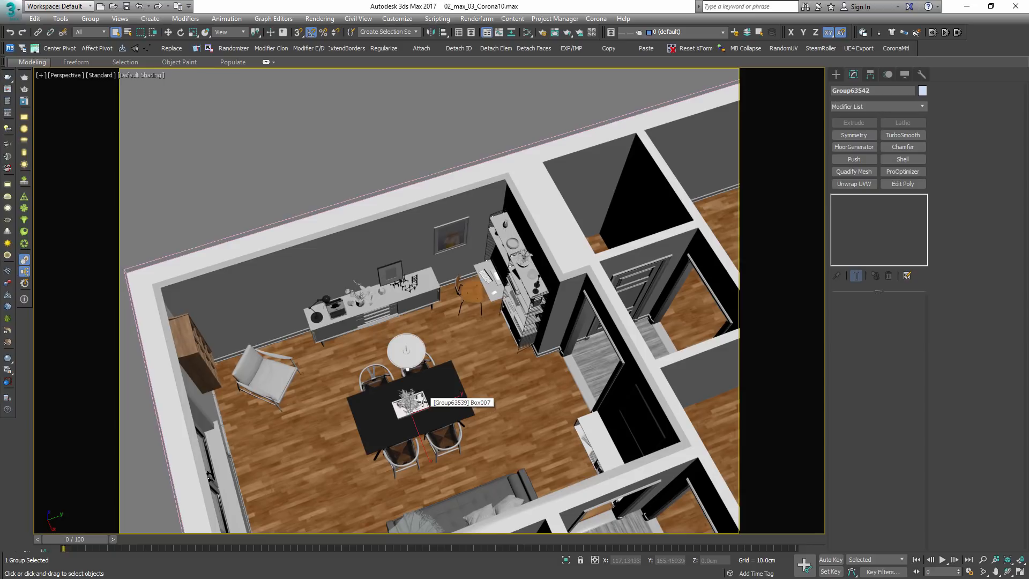
scroll(429, 409, "up", 3)
scroll(434, 418, "down", 3)
middle_click_drag(434, 418, 459, 398, "alt")
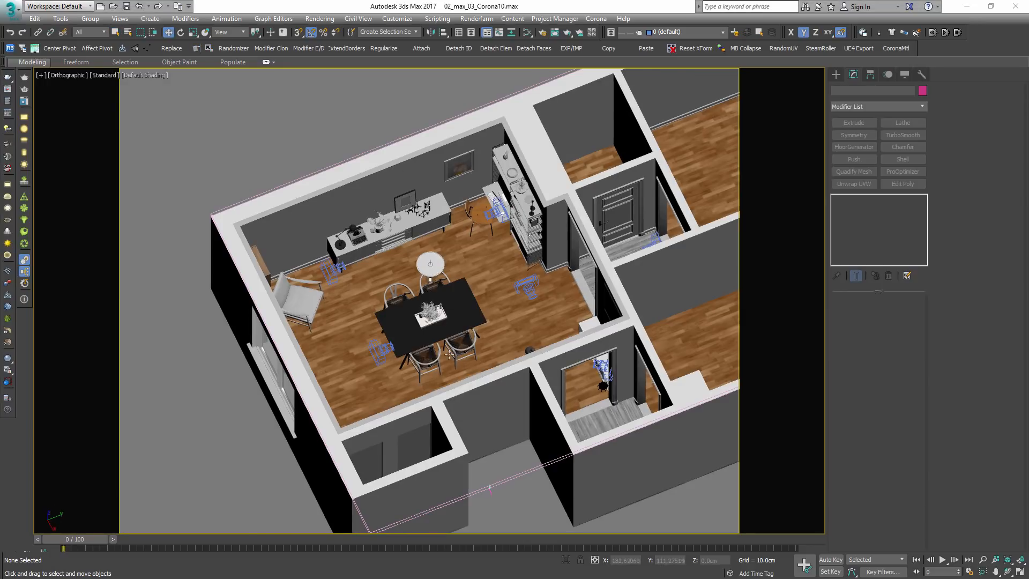
scroll(441, 302, "up", 4)
middle_click_drag(441, 302, 347, 338, "alt")
scroll(407, 316, "up", 2)
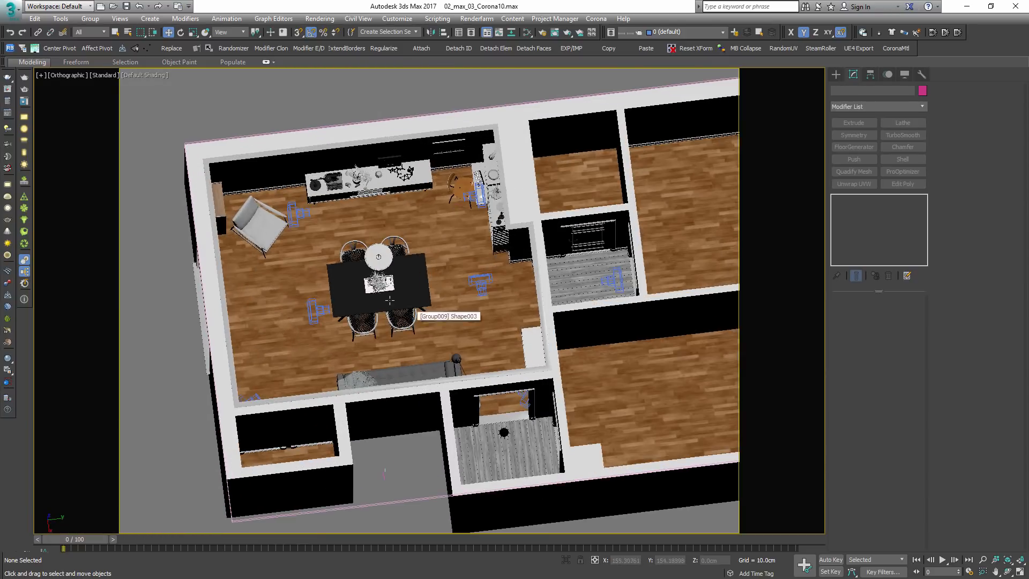
- Hide the dining table in the living room together with its chairs, tabletop decoration and pendant lamp
key("t")
key("F3")
scroll(428, 300, "up", 10)
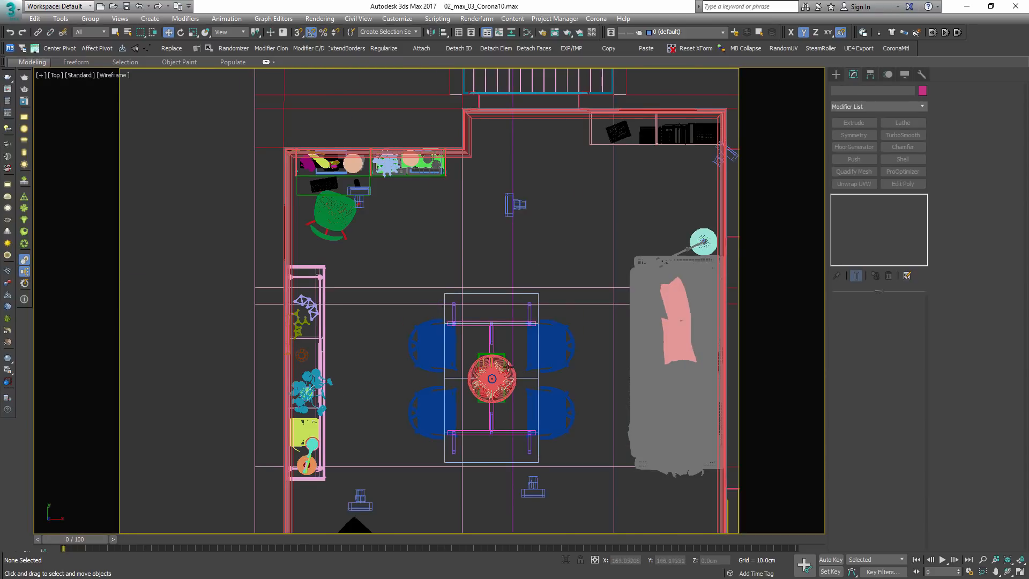
middle_click_drag(432, 293, 383, 204)
left_click_drag(530, 410, 555, 396)
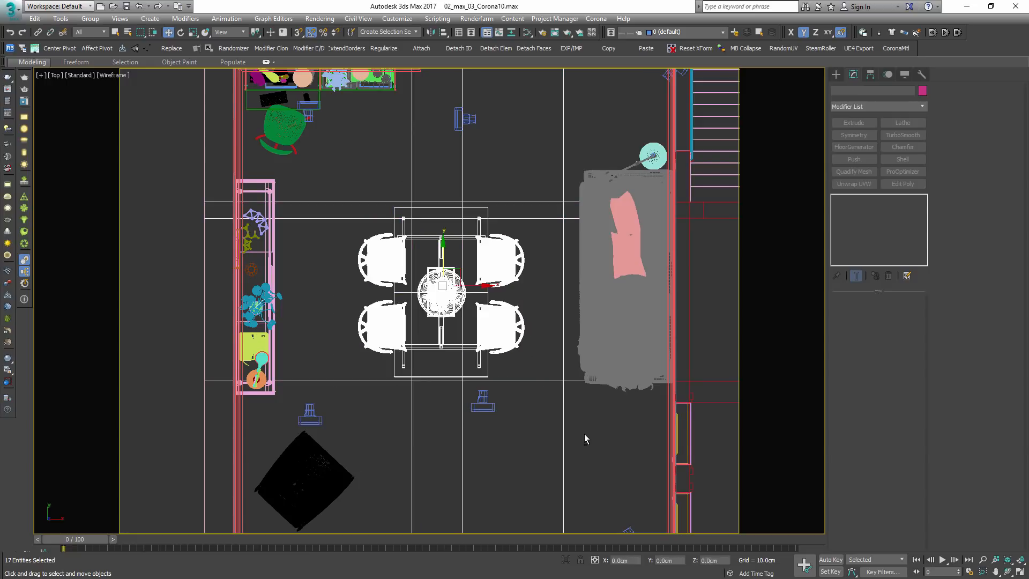
left_click_drag(512, 151, 287, 133)
middle_click_drag(288, 133, 360, 279, "alt")
key("F3")
right_click(453, 247)
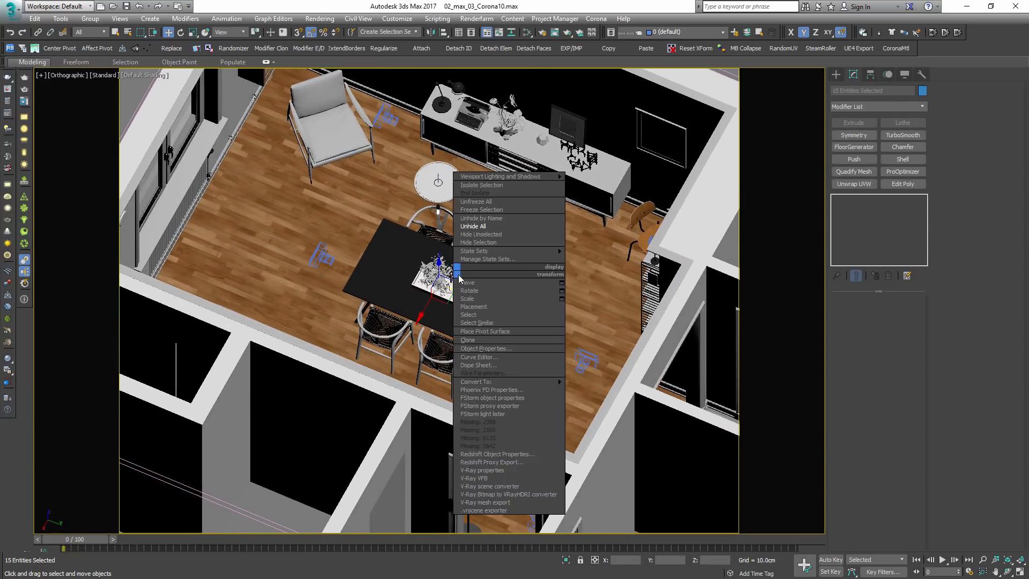
left_click(515, 241)
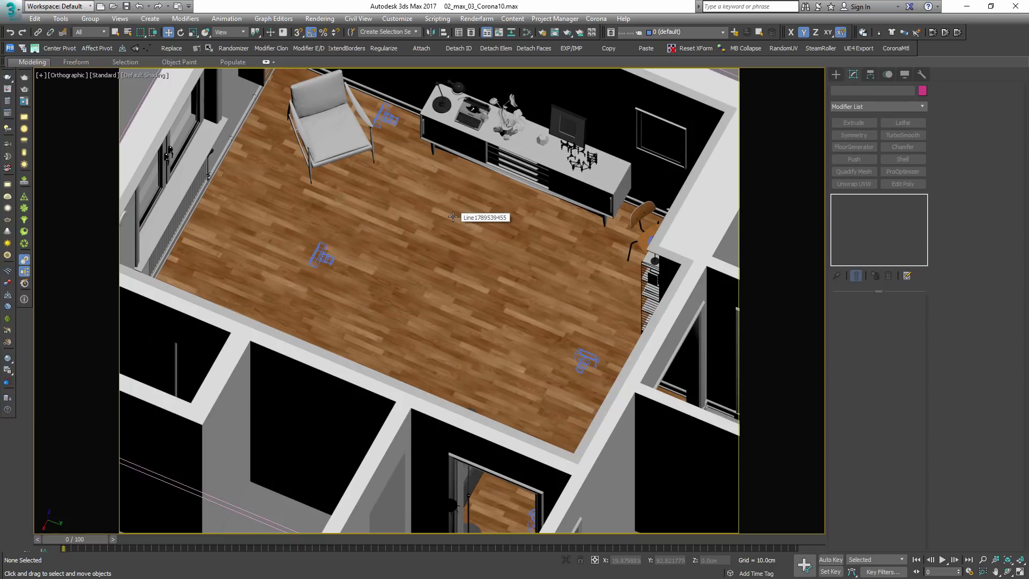
- Examine the whole apartment layout and its rooms from above
key("z")
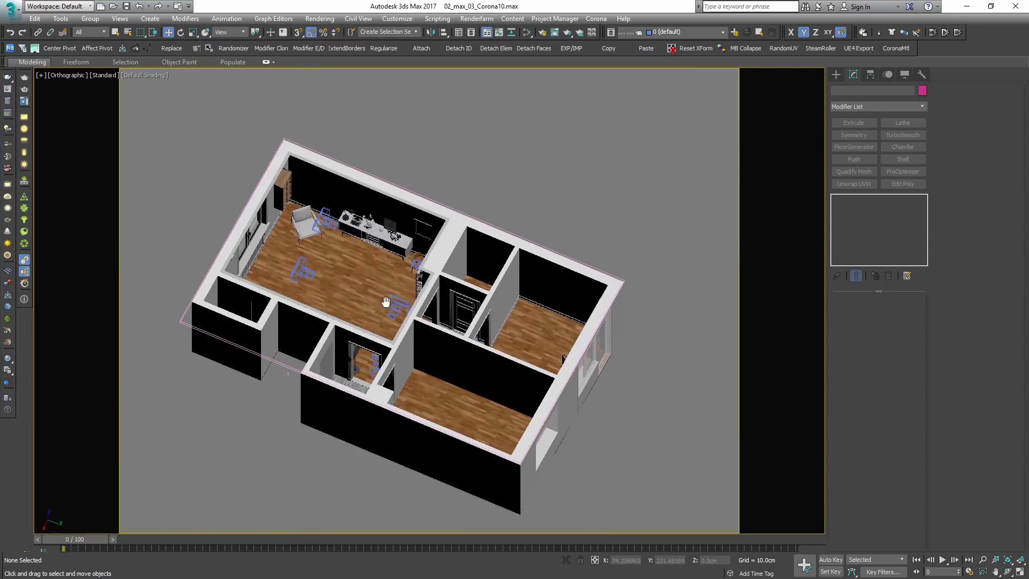
scroll(536, 378, "up", 5)
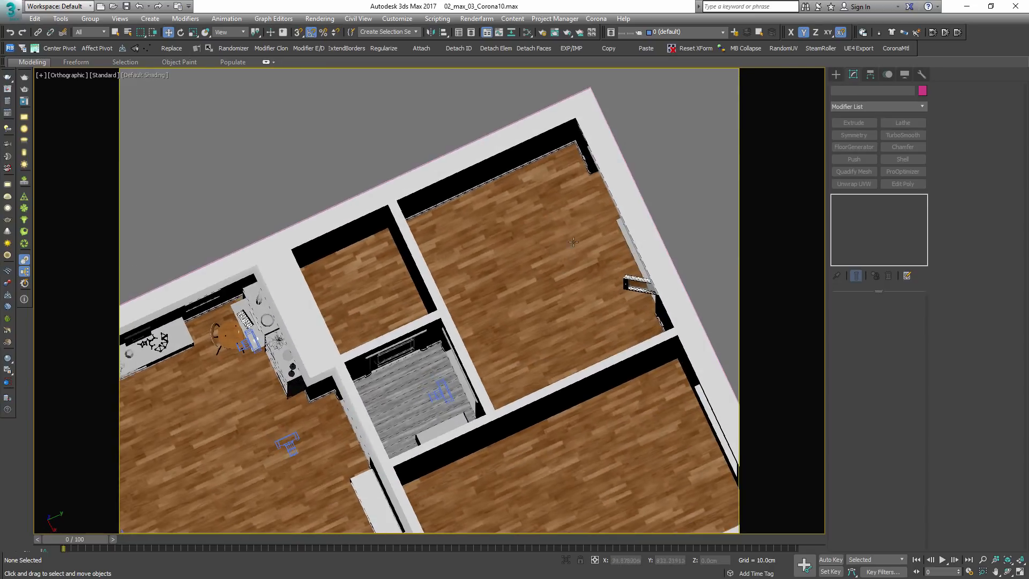
scroll(523, 282, "down", 3)
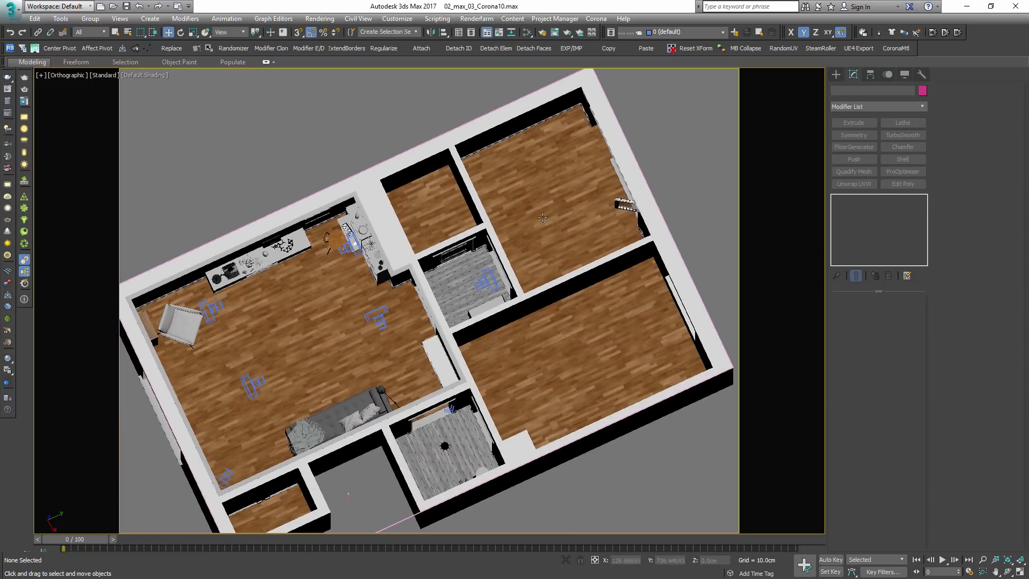
scroll(577, 192, "up", 2)
scroll(541, 259, "down", 2)
middle_click_drag(495, 407, 552, 337)
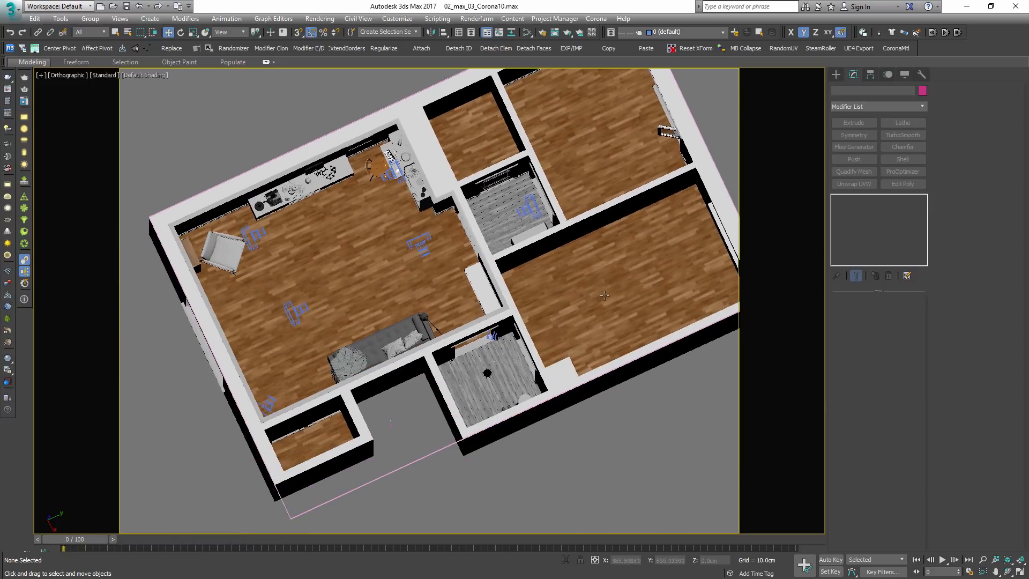
scroll(140, 159, "up", 2)
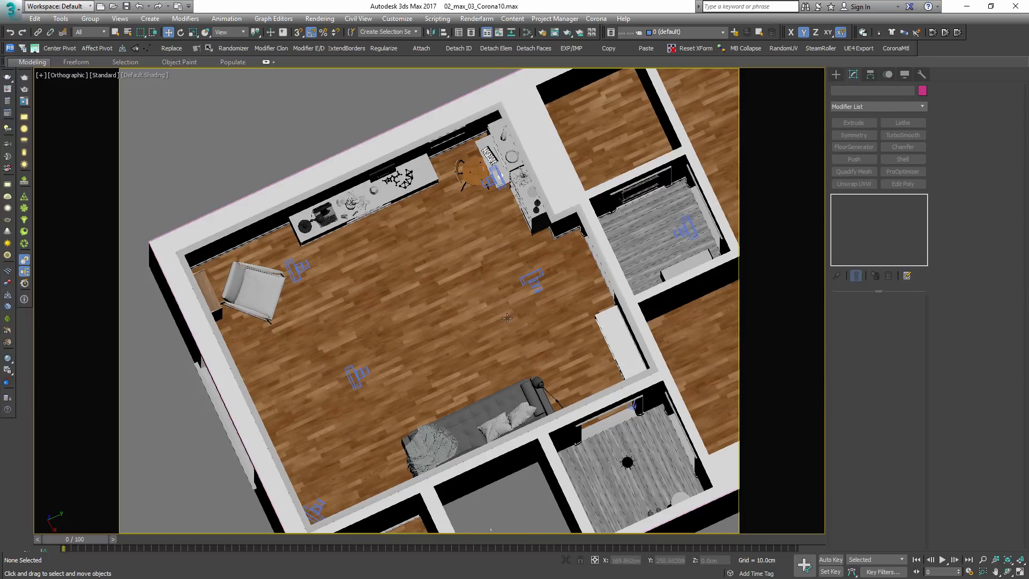
middle_click_drag(528, 315, 494, 340, "alt")
- Create a Corona camera in the middle of the living room, aimed at the window wall with a target distance of about 292 cm
key("t")
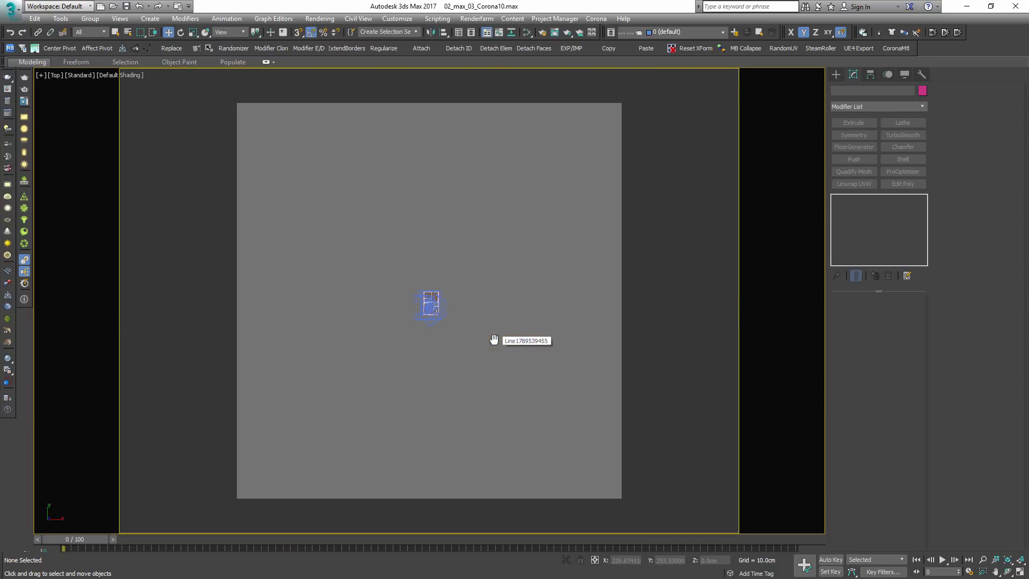
left_click(836, 74)
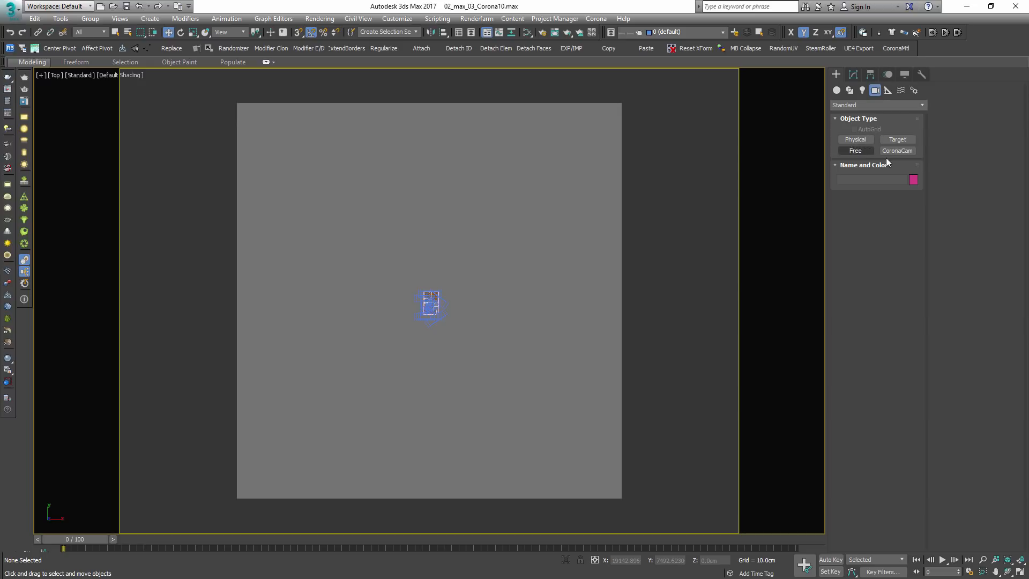
left_click(890, 151)
scroll(428, 319, "up", 15)
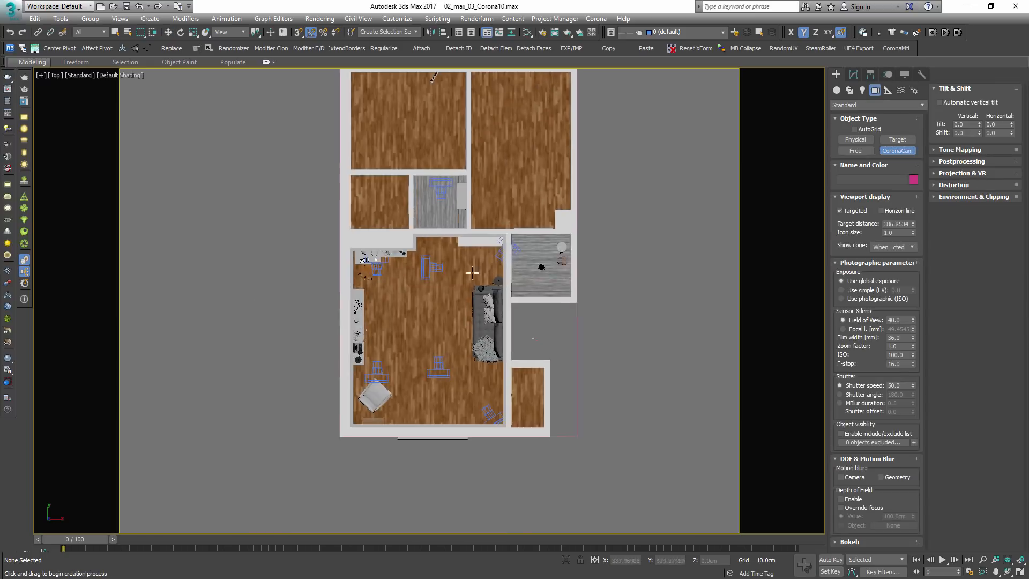
scroll(428, 318, "down", 5)
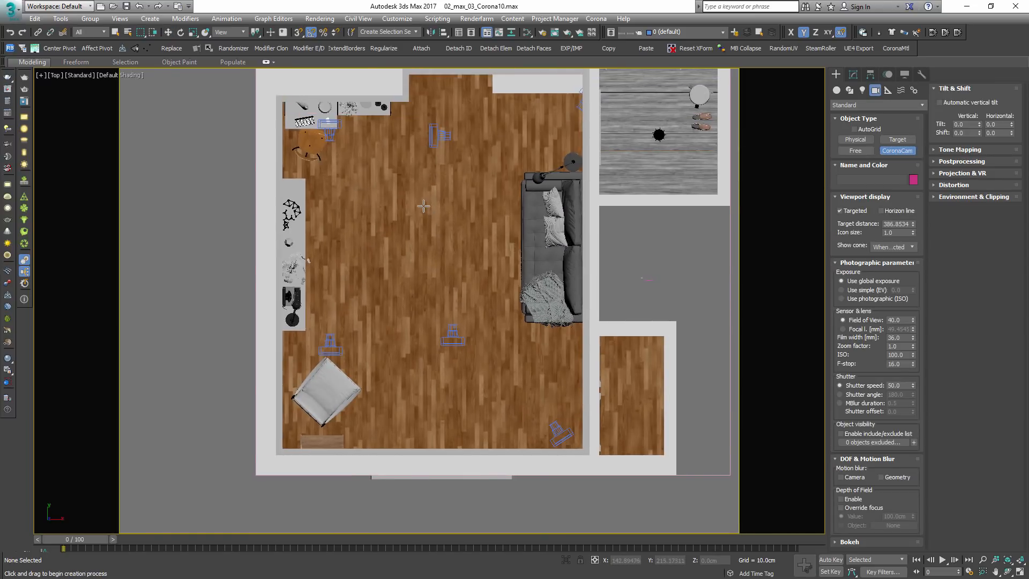
left_click_drag(425, 214, 423, 414)
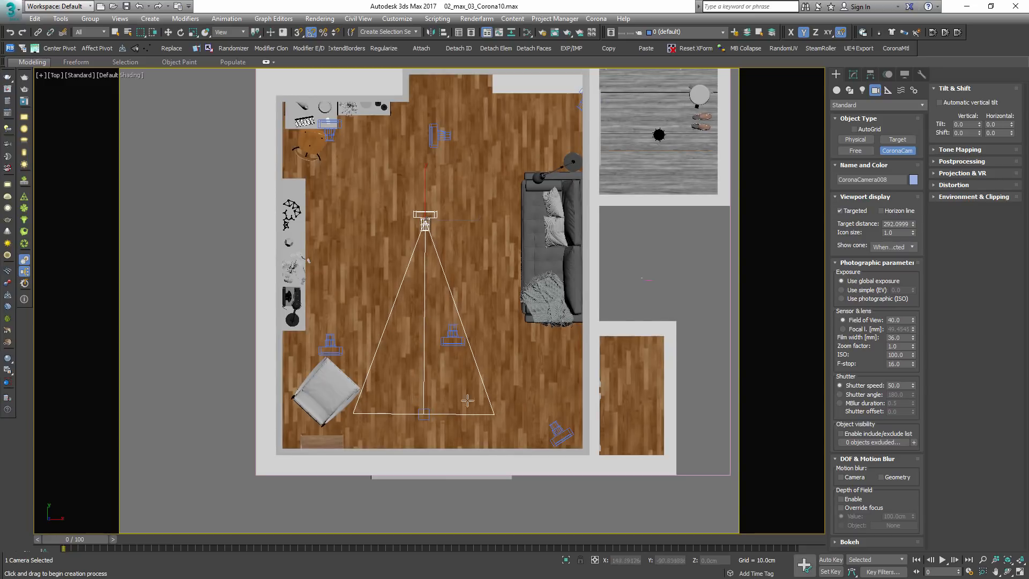
- Turn off targeting for the new camera and set its absolute world Z rotation to -180 degrees
left_click(852, 74)
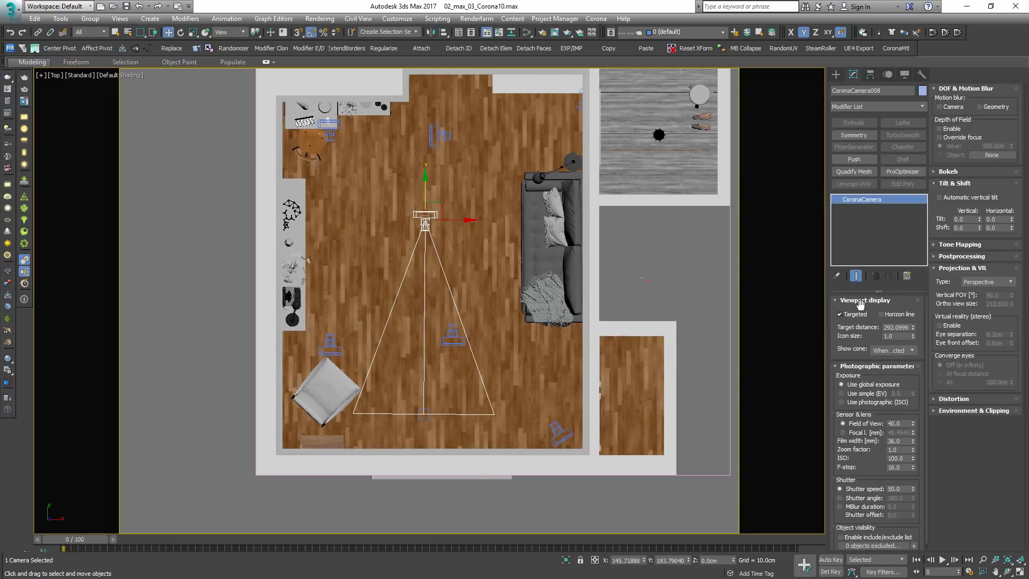
left_click(851, 314)
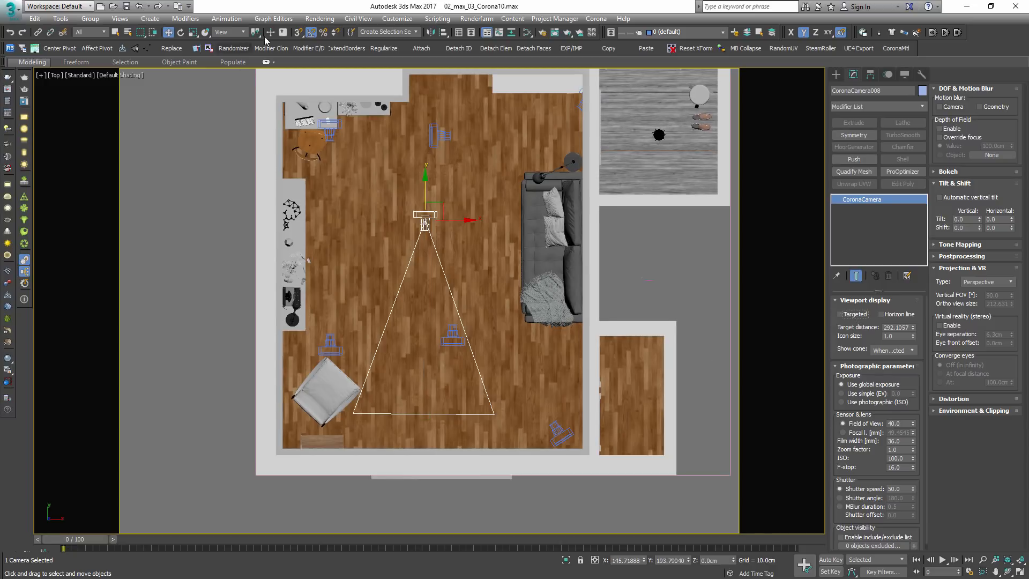
right_click(182, 32)
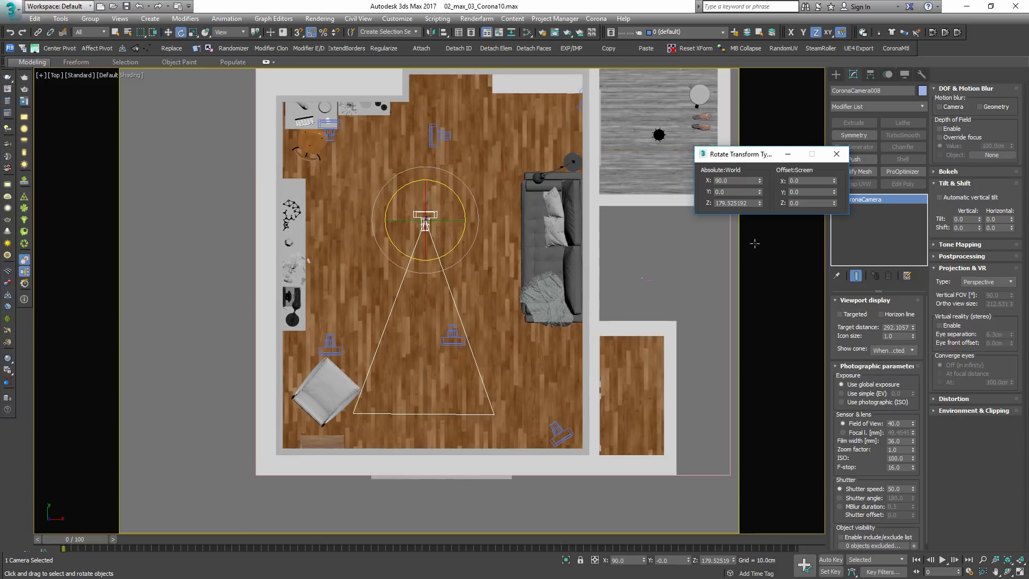
double_click(737, 202)
type("-180")
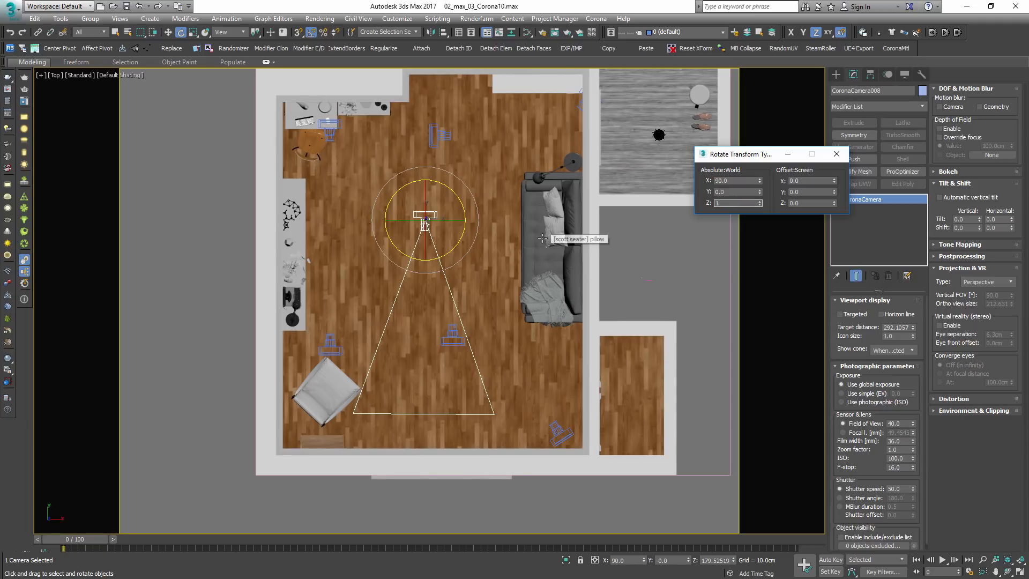
key("Return")
left_click(836, 154)
- Raise the camera in the front view to a height of about 122 cm above the floor
scroll(490, 257, "down", 3)
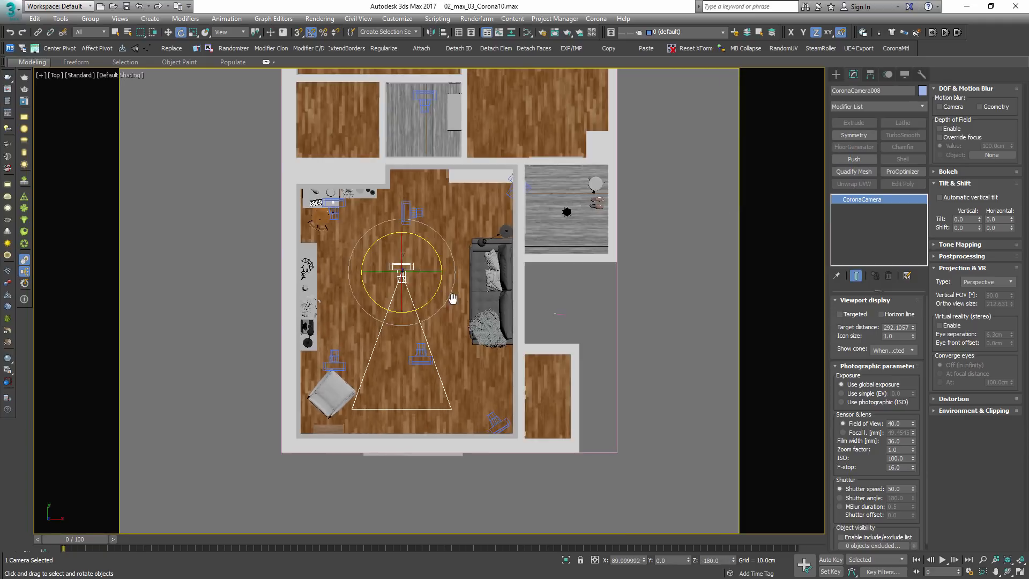
middle_click_drag(490, 257, 534, 223, "alt")
scroll(534, 222, "up", 3)
key("f")
middle_click_drag(696, 326, 480, 316)
scroll(480, 317, "down", 1)
key("F3")
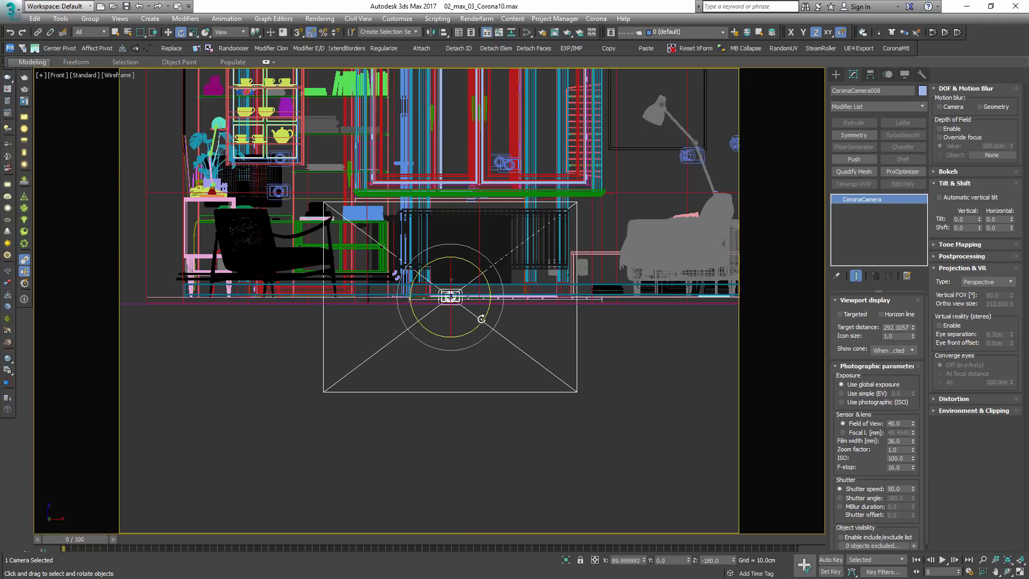
middle_click_drag(451, 273, 446, 320)
key("w")
left_click_drag(446, 320, 479, 179)
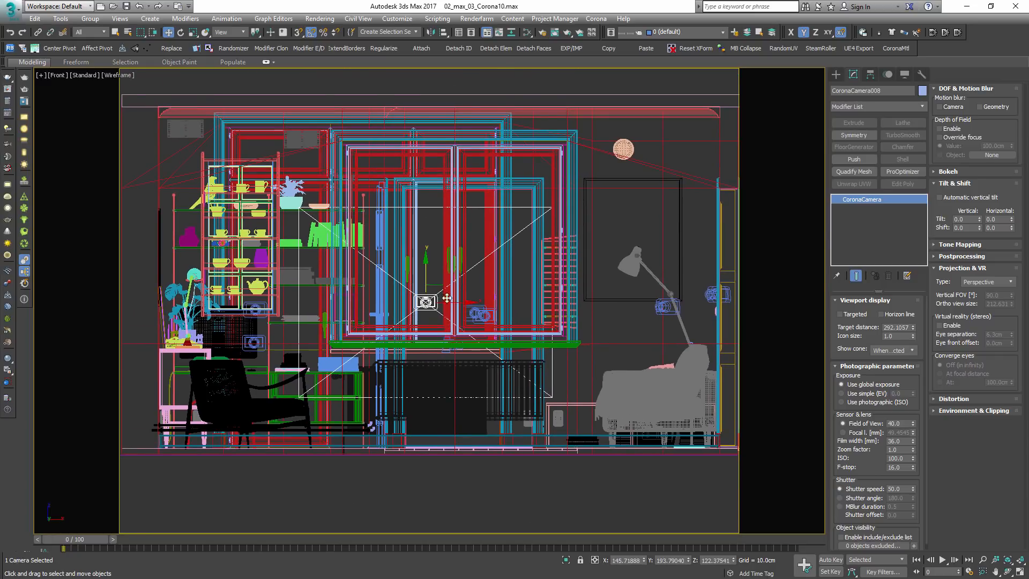
- Move the camera about 54 cm toward the window wall in the top view
key("t")
scroll(438, 299, "down", 4)
middle_click_drag(438, 279, 442, 304)
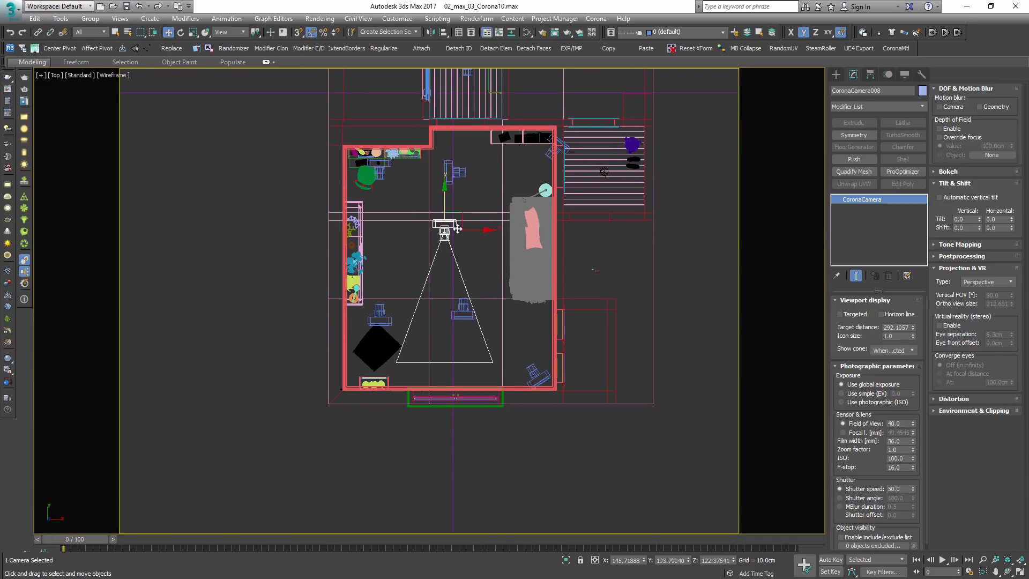
left_click_drag(452, 194, 454, 221)
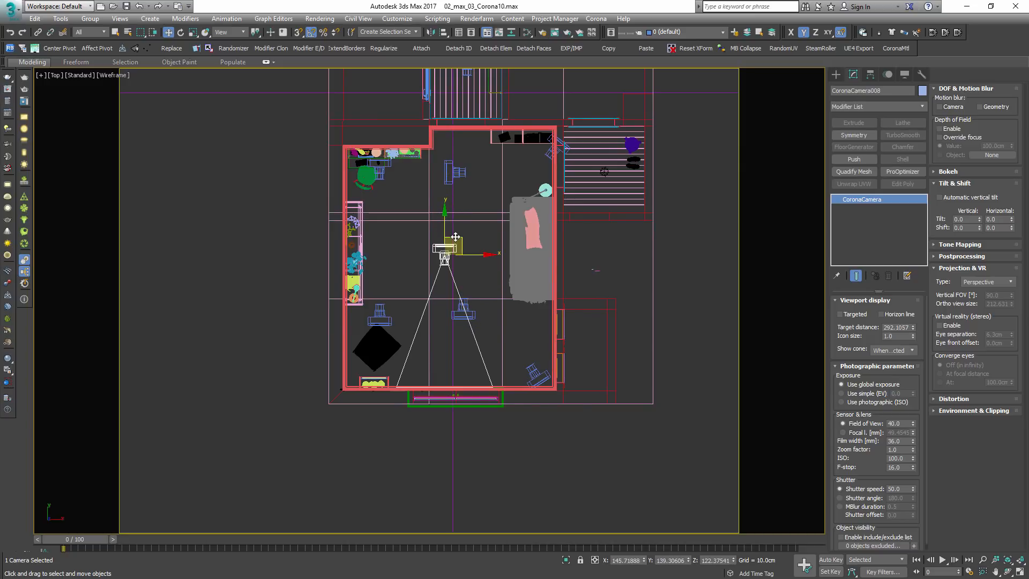
- Set the camera's projection type to Spherical 360° and look through the camera
scroll(445, 249, "up", 3)
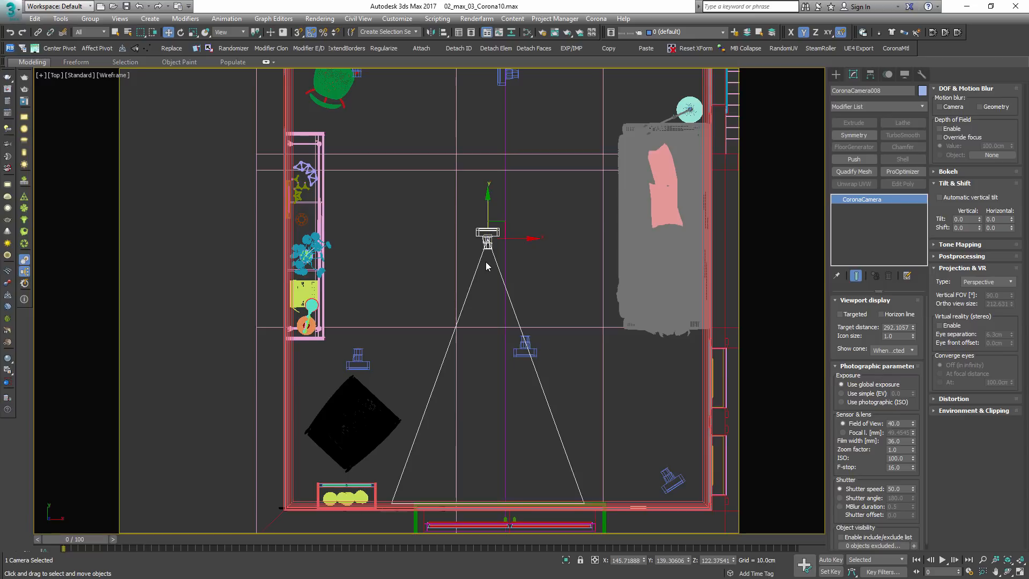
scroll(469, 284, "down", 2)
middle_click_drag(469, 284, 515, 301, "alt")
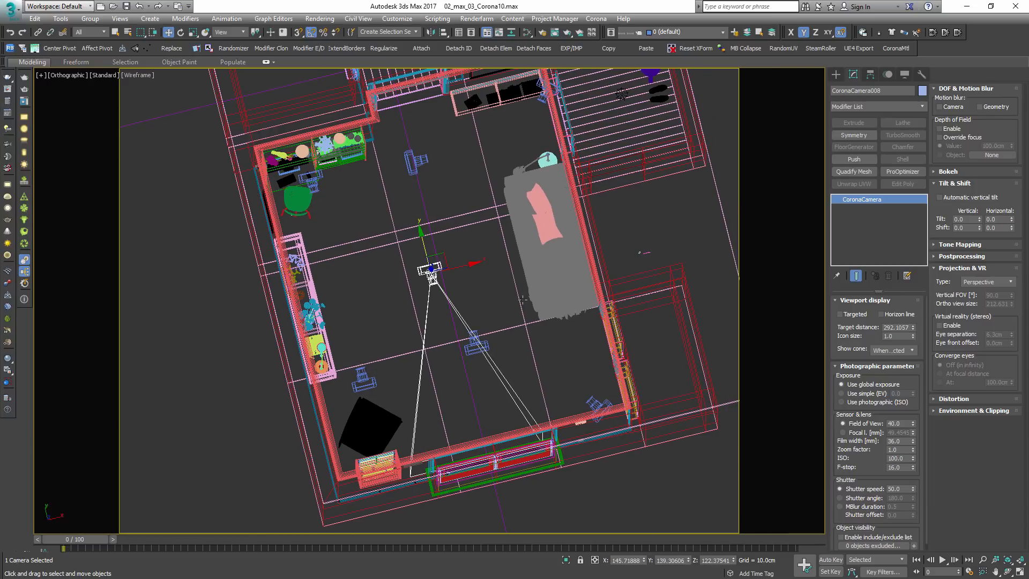
left_click(982, 282)
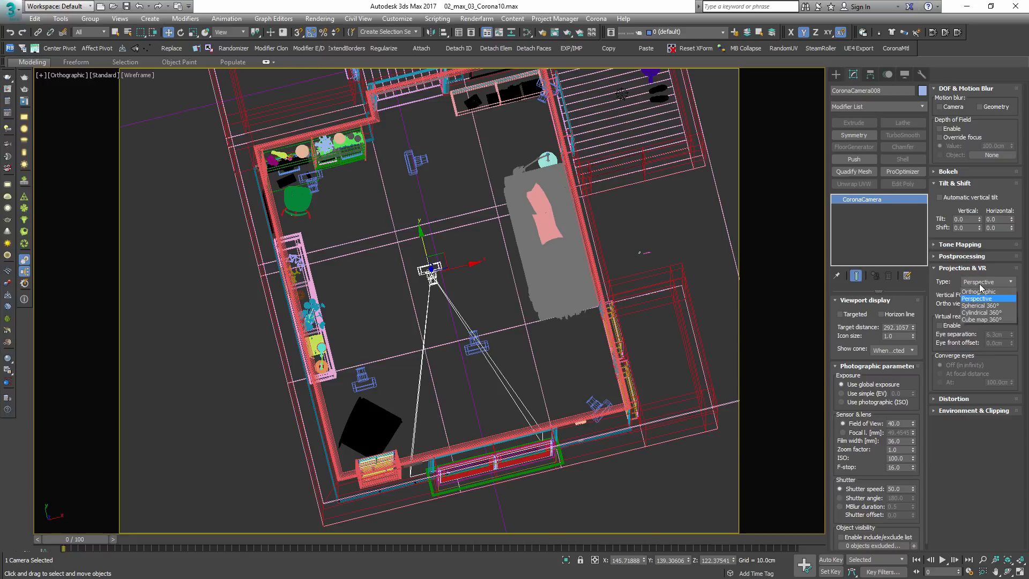
left_click(984, 301)
middle_click_drag(503, 331, 676, 303)
key("c")
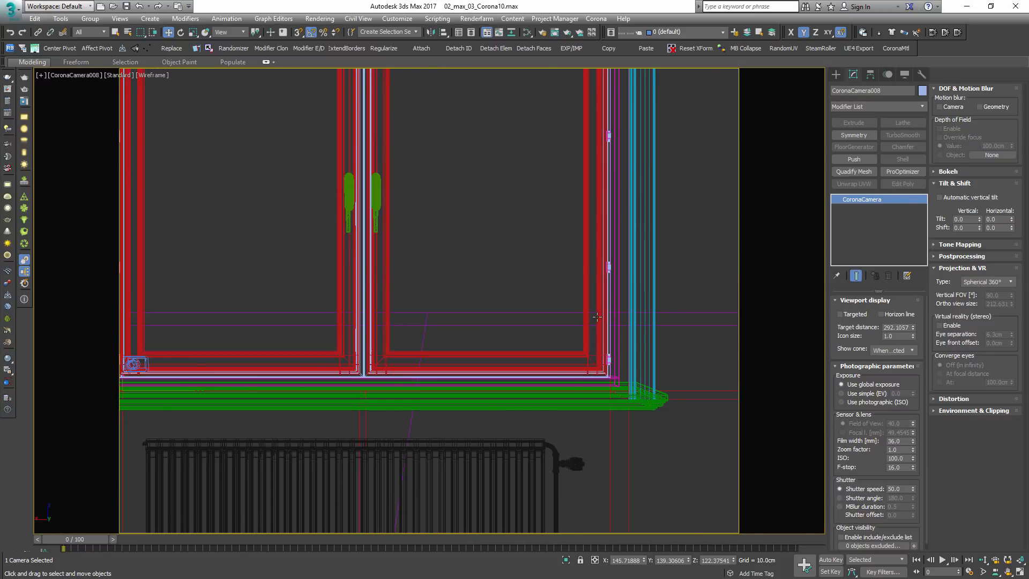
- Open the render setup and set the output width to 4096 pixels
key("F10")
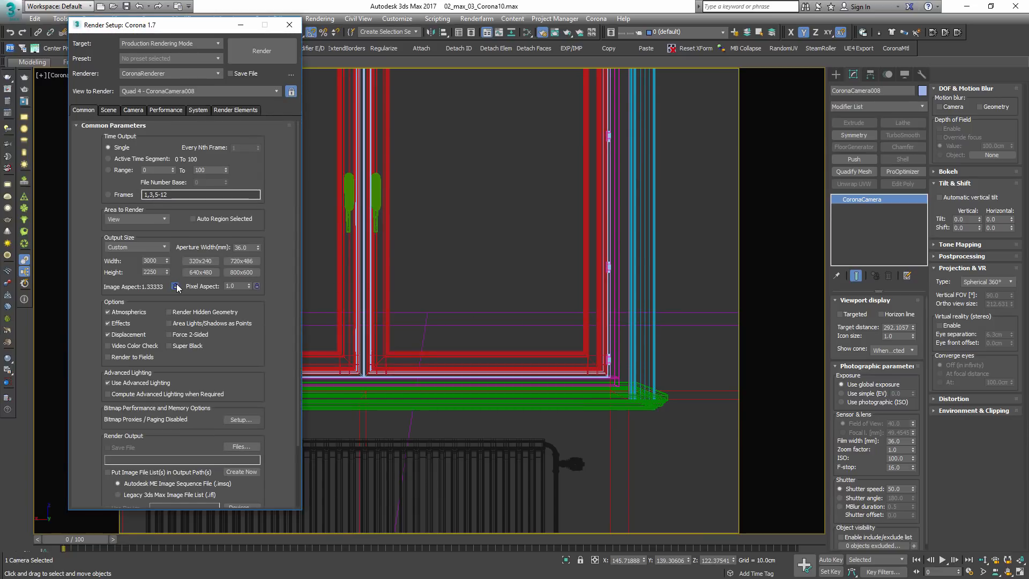
double_click(154, 261)
type("4096")
key("Tab")
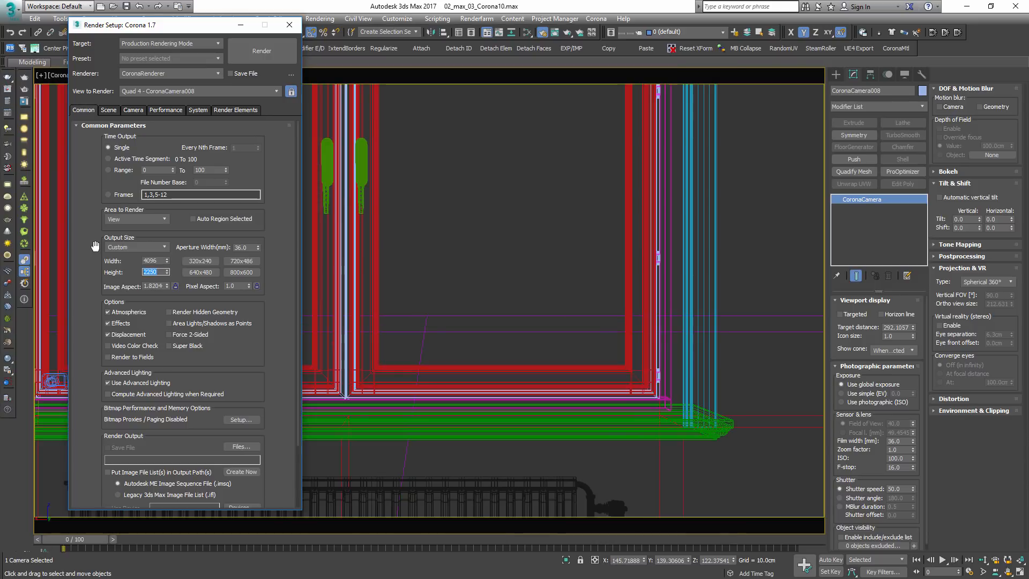
- Set the render output size to 2000 pixels wide and 1000 pixels high
left_click(151, 260)
type("2000")
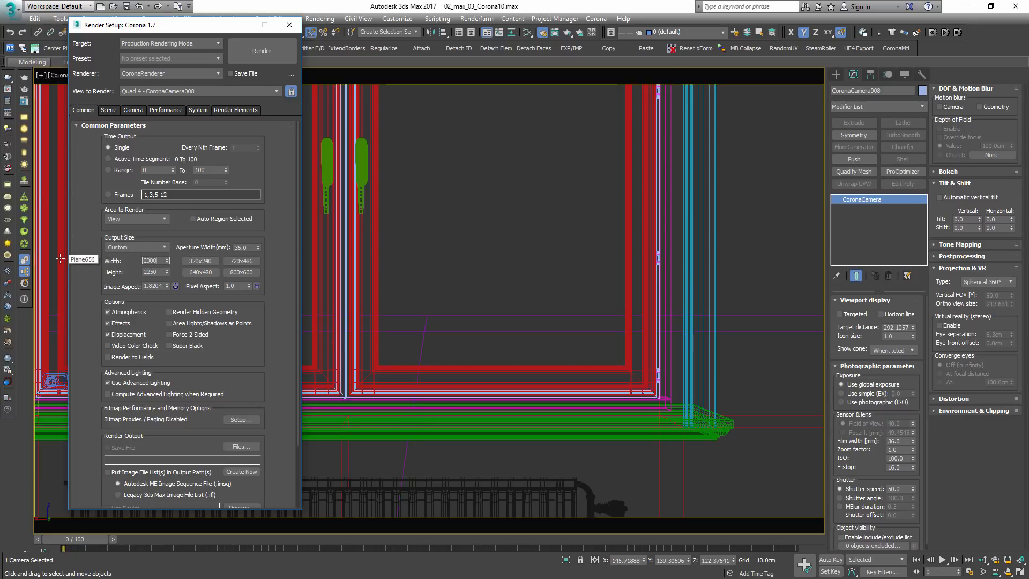
key("Tab")
type("1000")
key("Return")
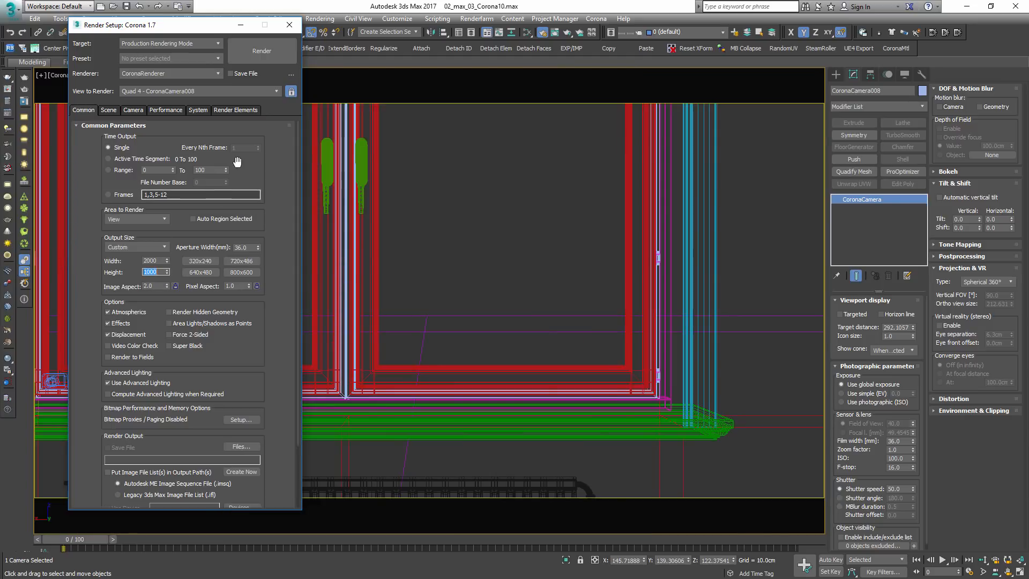
- Render the panorama and turn off tone mapping, LUT, bloom and glare, and sharpening/blurring in the frame buffer
left_click(262, 50)
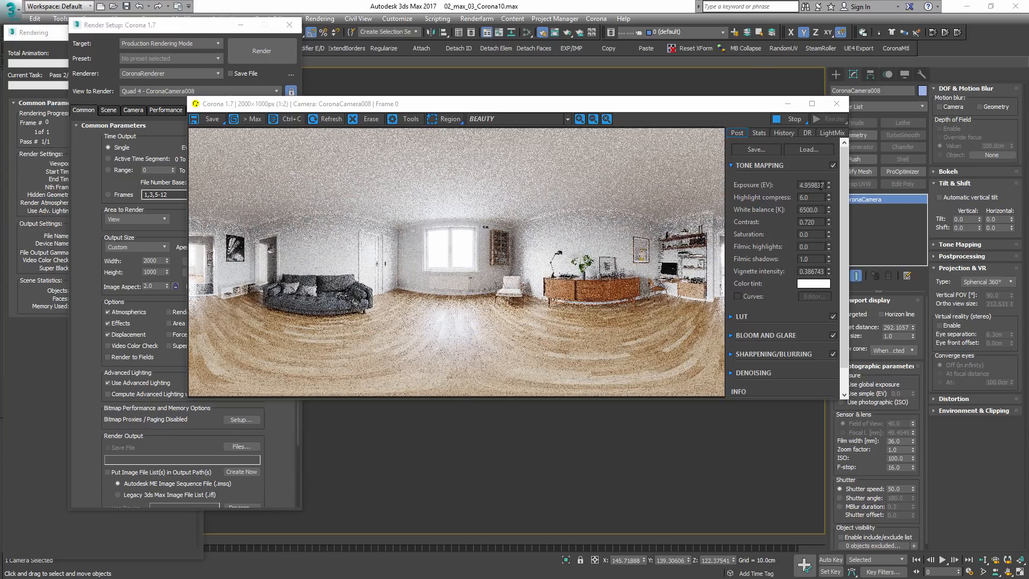
left_click(833, 165)
left_click(833, 316)
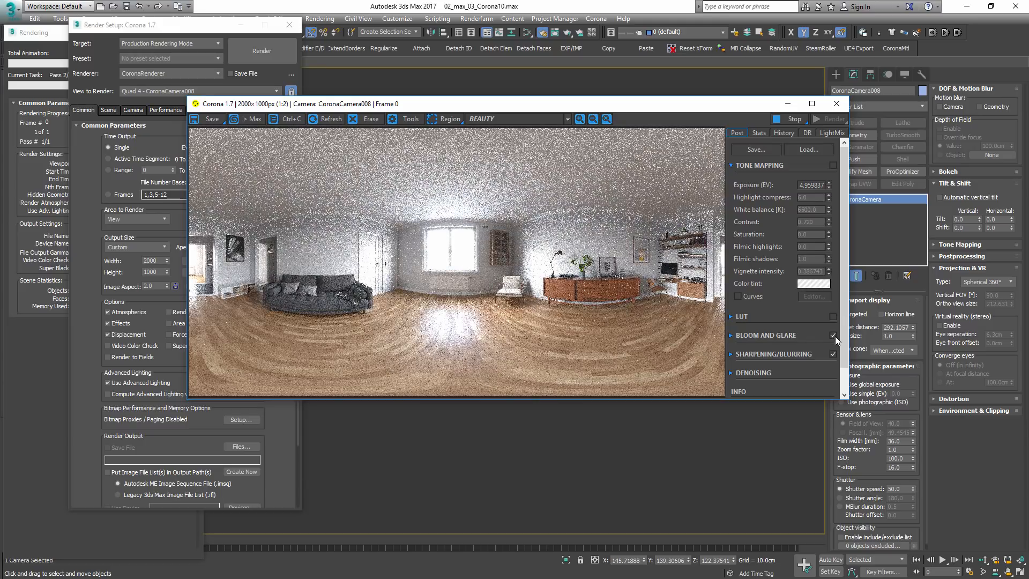
left_click(832, 354)
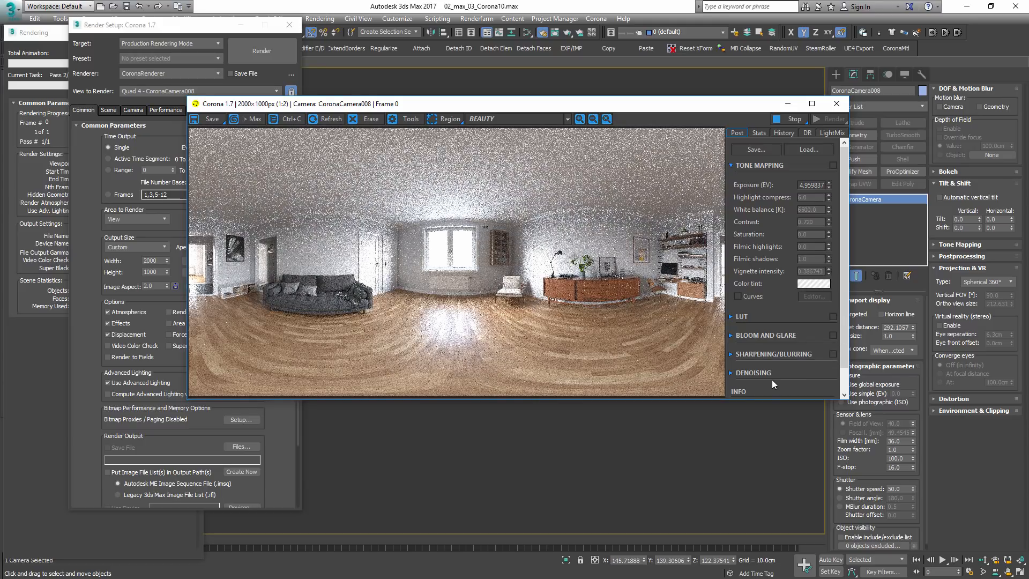
left_click(833, 165)
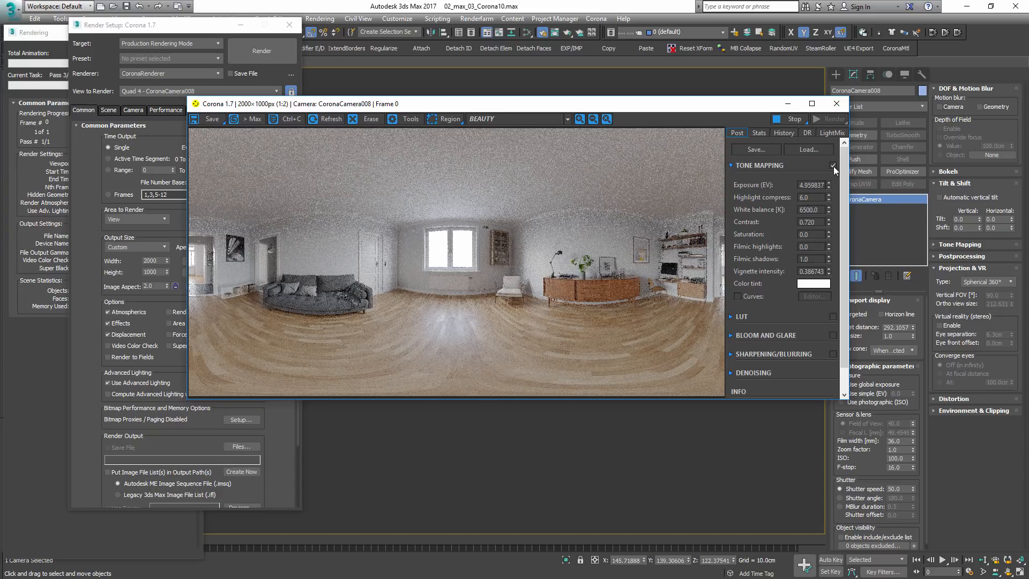
left_click(833, 166)
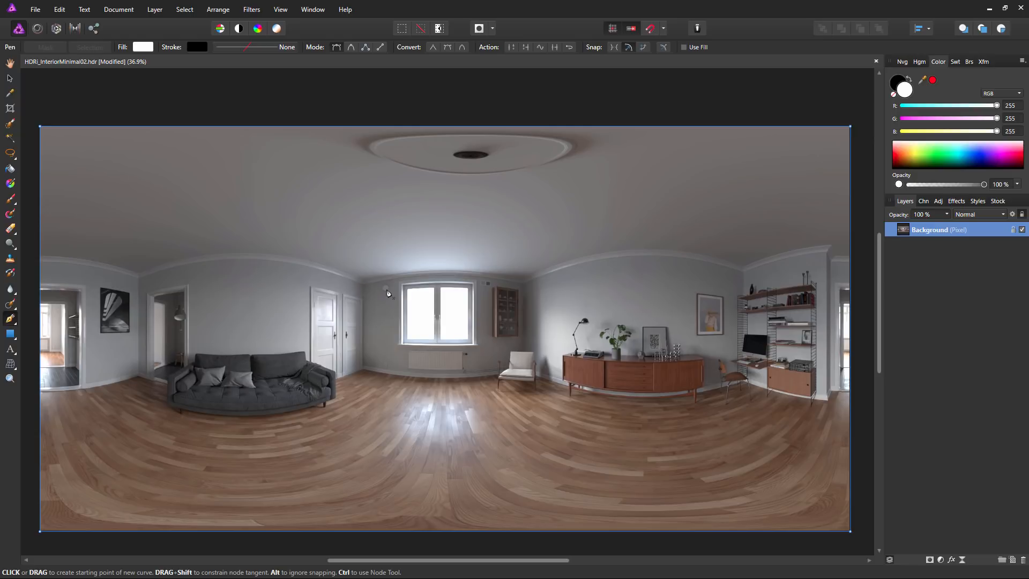
- In Affinity Photo, add an Exposure adjustment over HDRi_InteriorMinimal02.hdr and raise its exposure to about 2.435
left_click(940, 559)
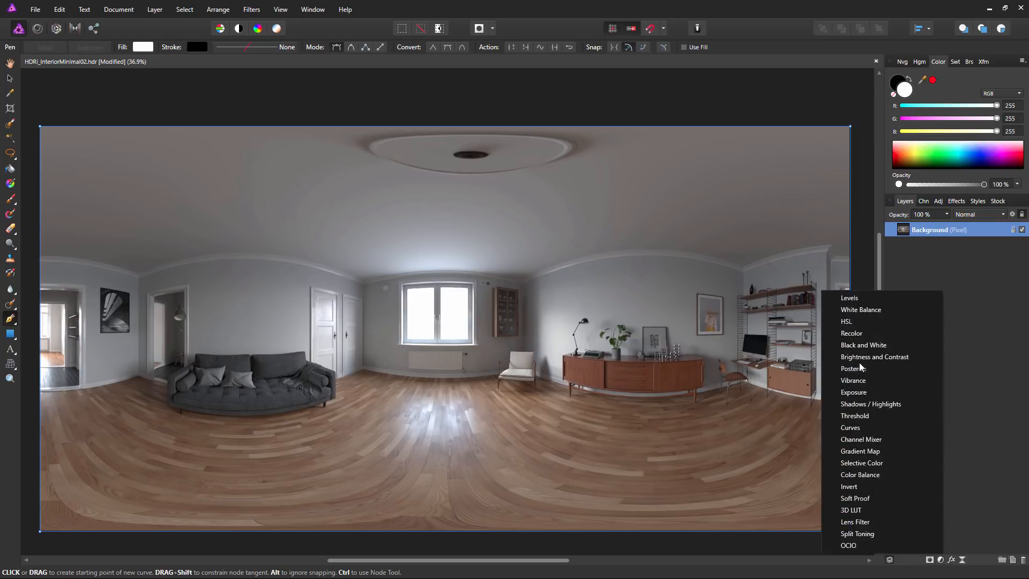
left_click(853, 392)
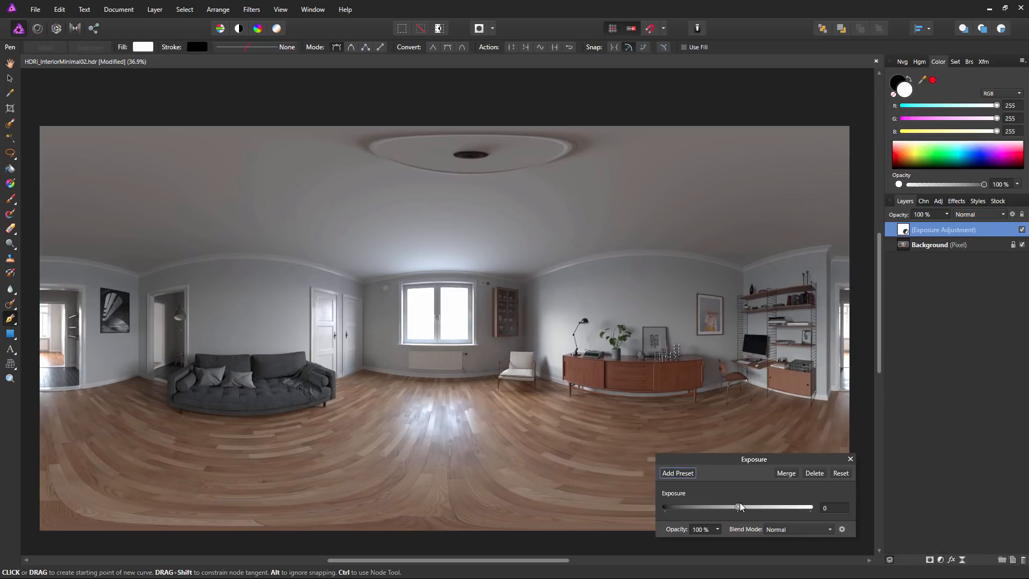
mouse_move(740, 507)
left_mouse_down()
mouse_move(706, 509)
mouse_move(757, 514)
mouse_move(715, 515)
mouse_move(757, 512)
mouse_move(738, 508)
mouse_move(746, 508)
left_mouse_up()
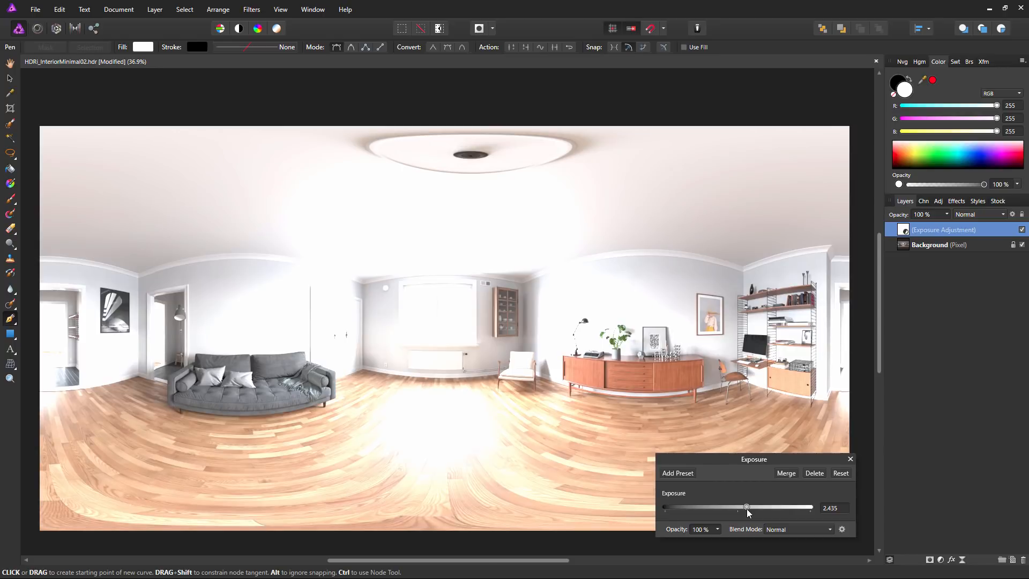
left_click(850, 459)
- Delete the Exposure adjustment layer above the Background layer
left_click(943, 245)
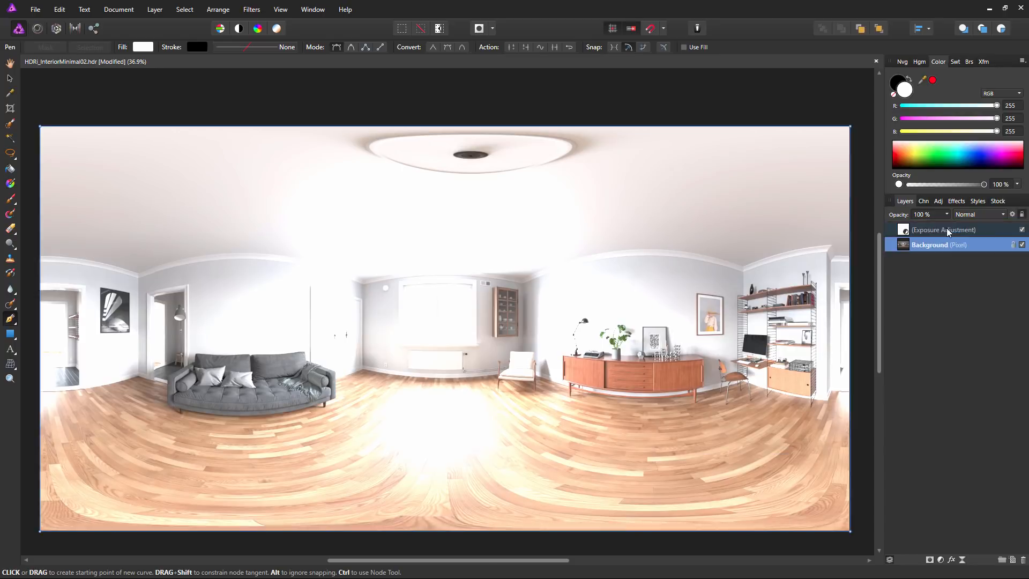
left_click(947, 231)
key("Delete")
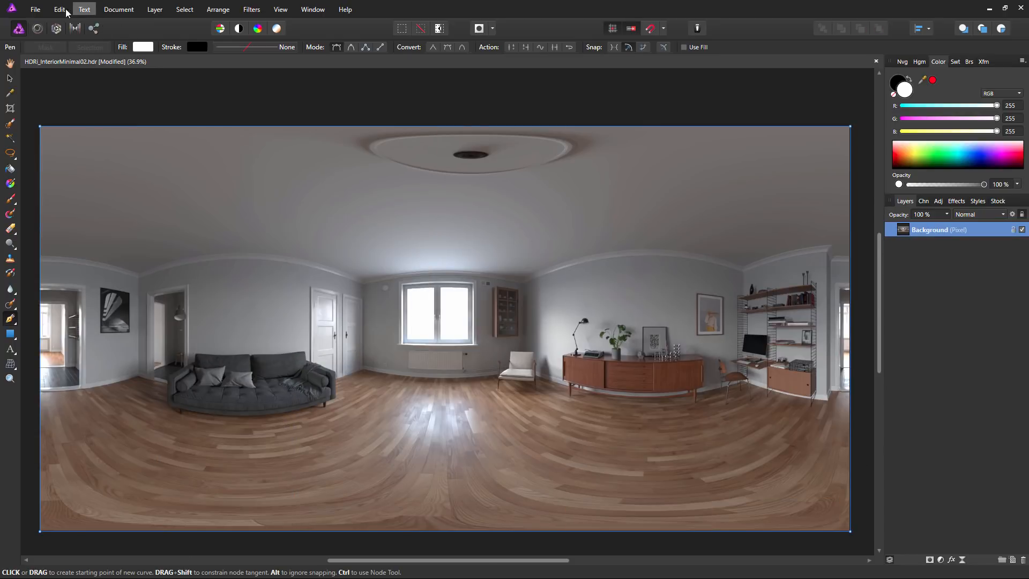
- Apply an equirectangular live projection to the Background layer and look around the room's walls and floor
left_click(155, 9)
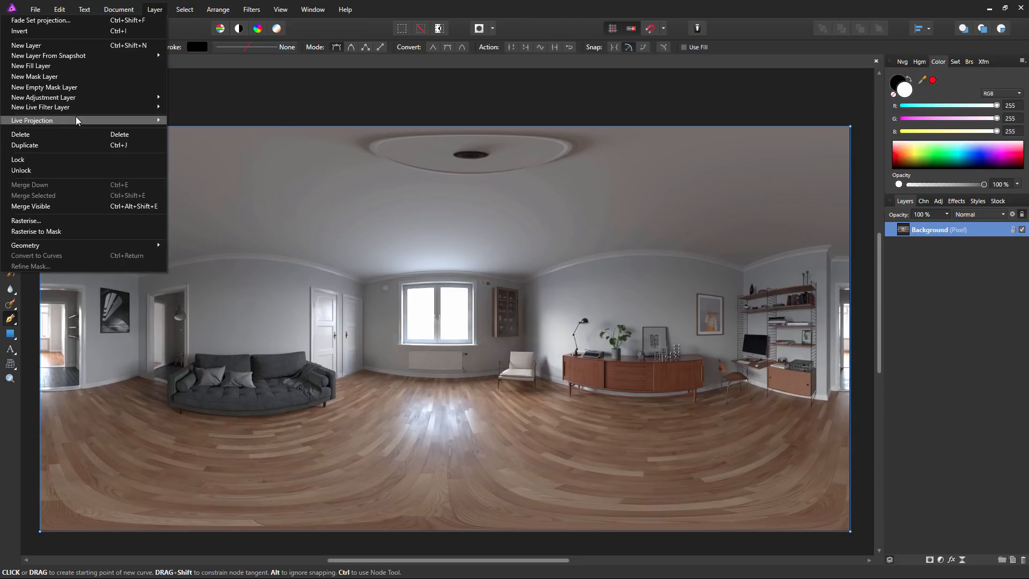
mouse_move(76, 121)
left_click(195, 152)
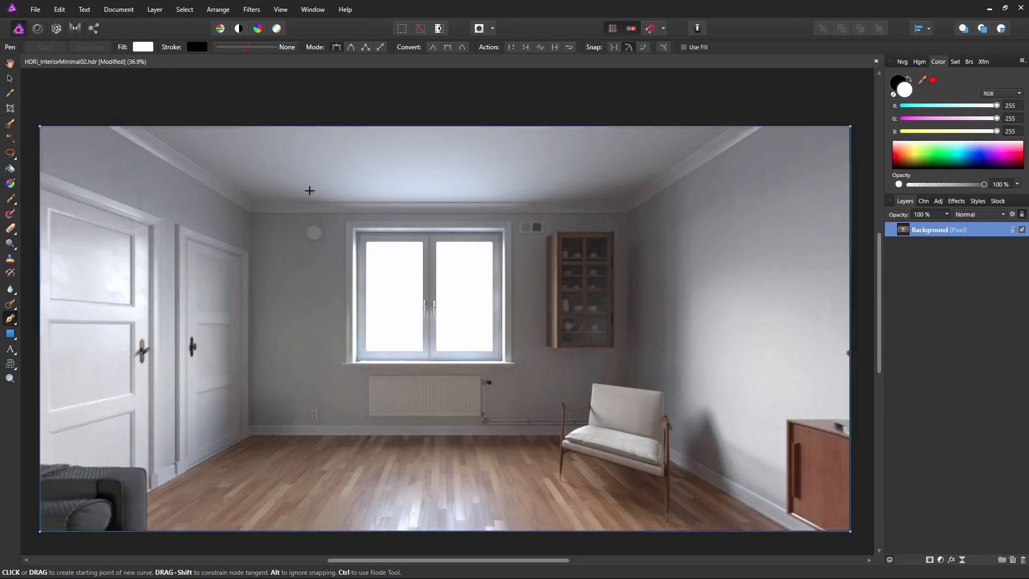
left_click_drag(431, 211, 325, 331)
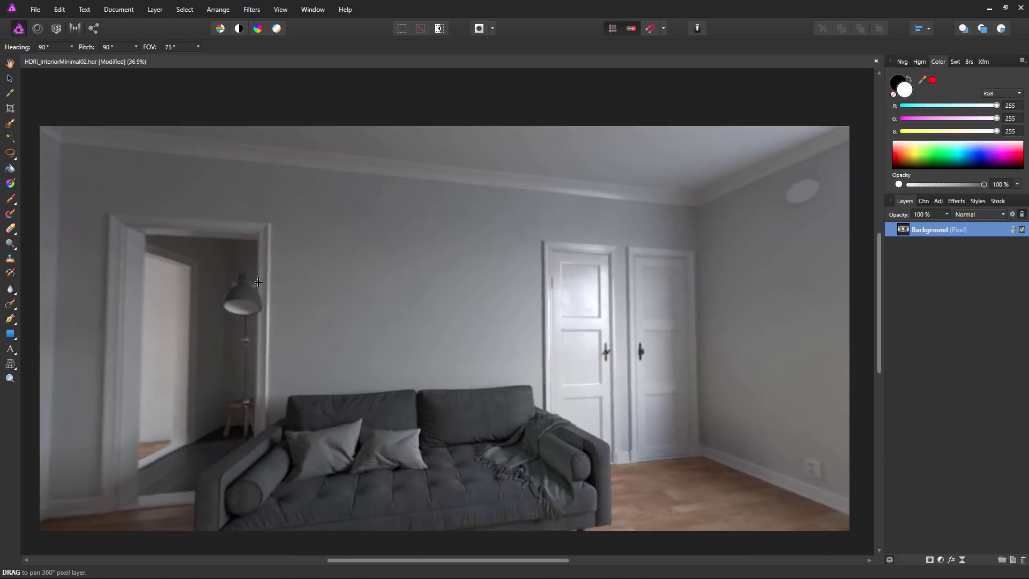
left_click_drag(420, 271, 456, 278)
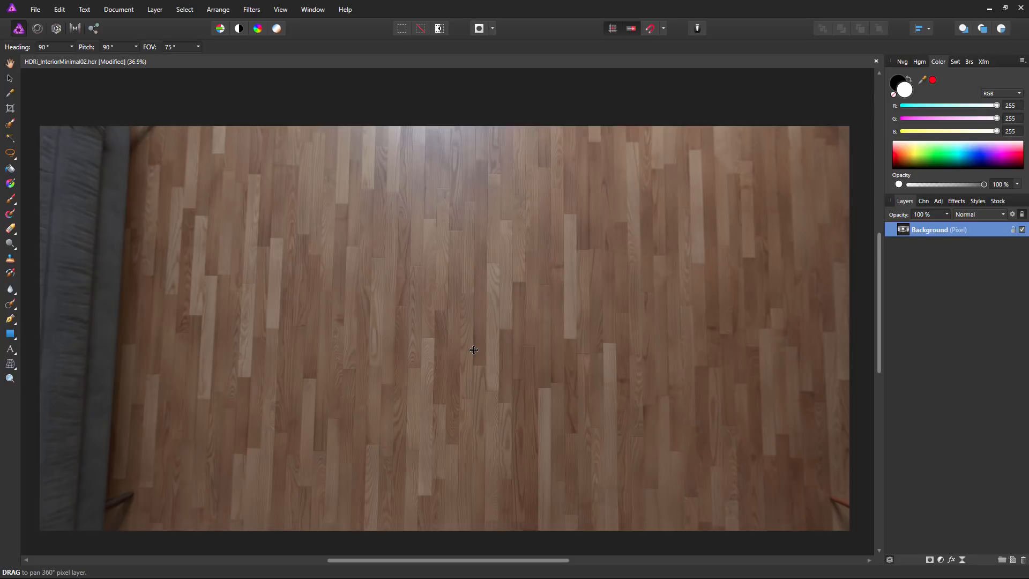
left_click_drag(497, 346, 490, 349)
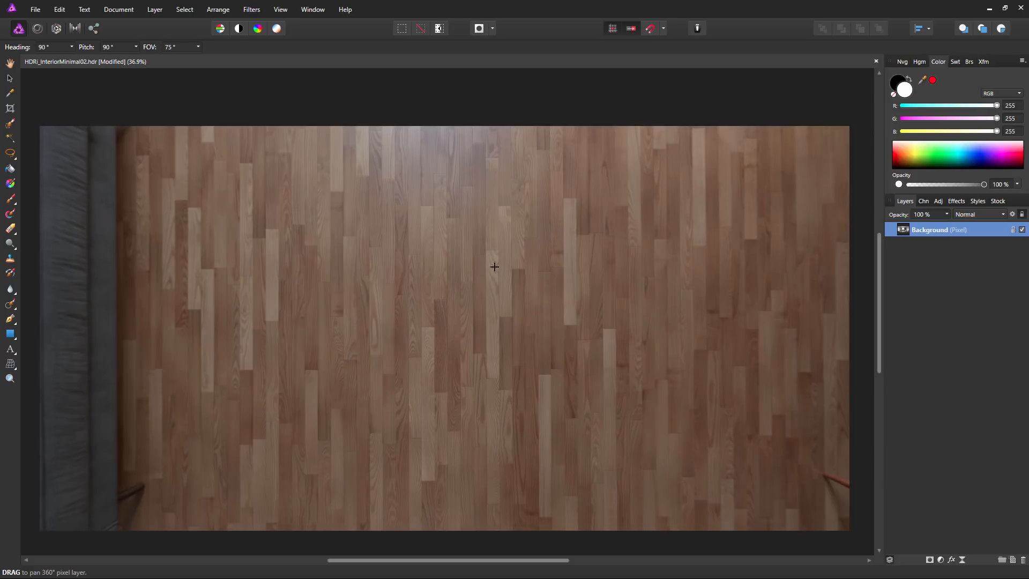
- Turn the projection toward the ceiling, set its FOV to 30°, and centre the round ceiling fixture
left_click_drag(494, 266, 447, 354)
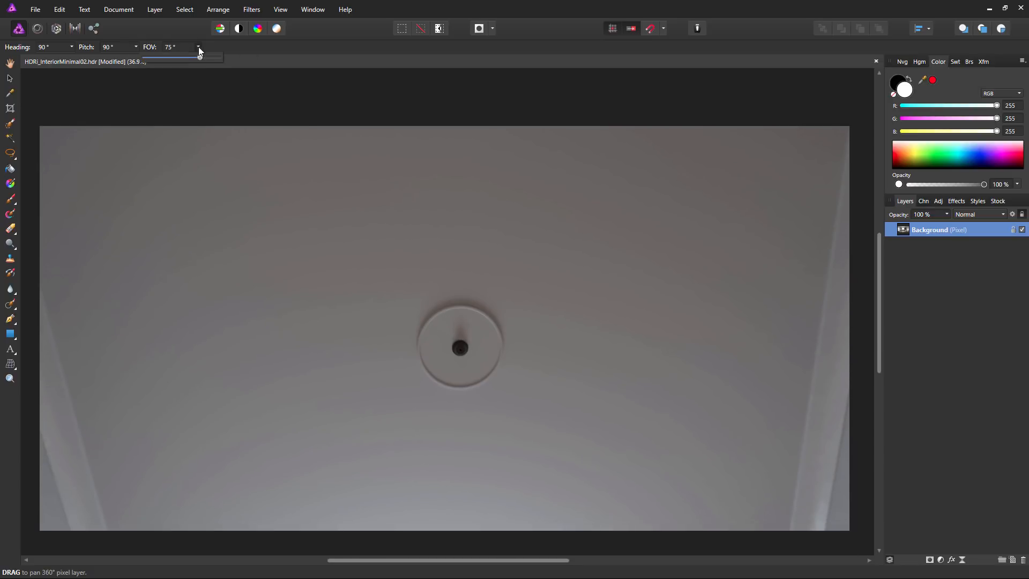
left_click_drag(200, 56, 145, 57)
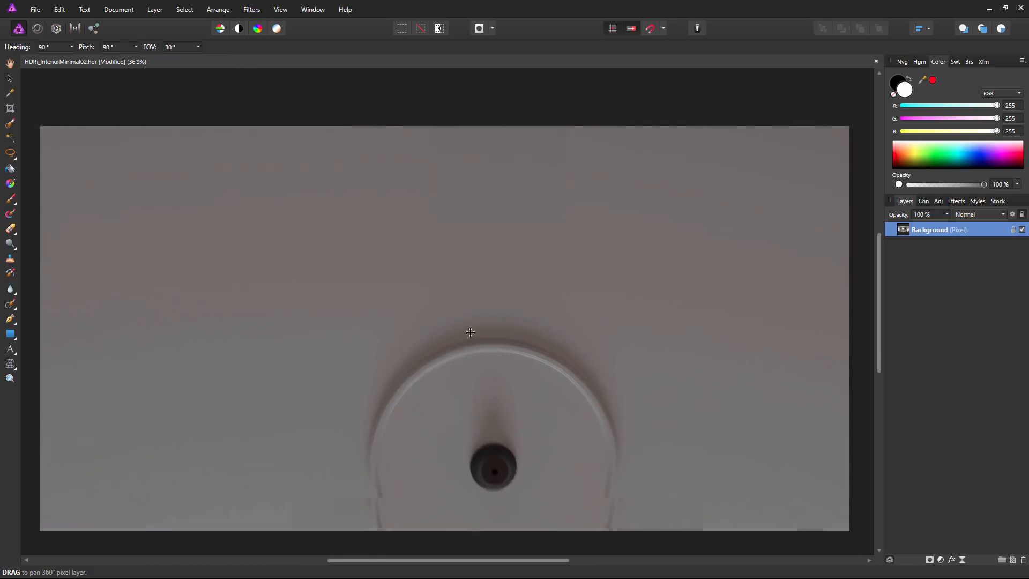
left_click_drag(469, 332, 478, 373)
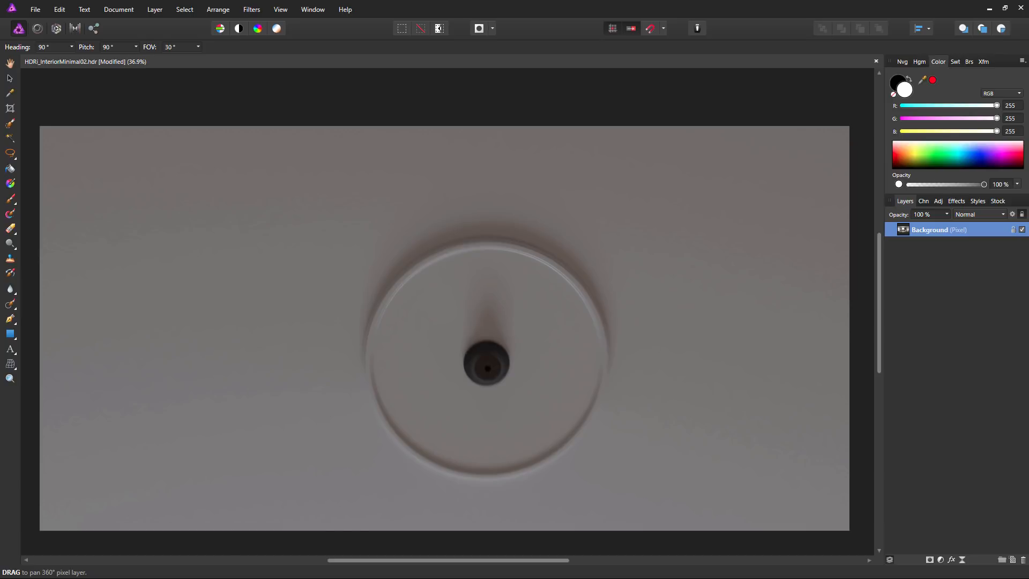
- Remove the dark knob and its shadow from the ceiling fixture with the Inpainting Brush
left_click(11, 304)
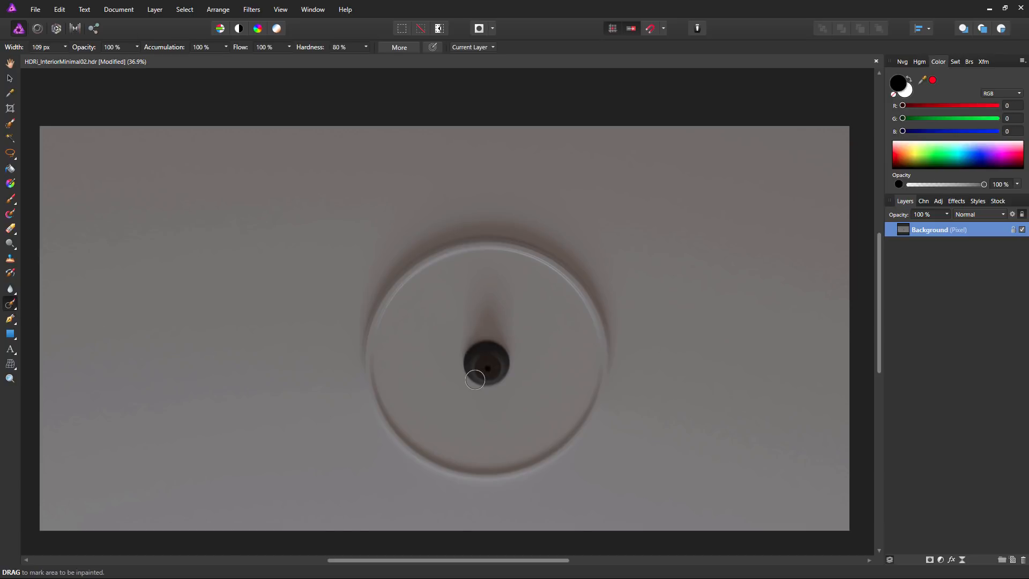
mouse_move(473, 376)
left_mouse_down()
mouse_move(506, 367)
mouse_move(491, 322)
mouse_move(474, 337)
mouse_move(473, 374)
mouse_move(481, 356)
mouse_move(506, 369)
mouse_move(486, 382)
mouse_move(478, 325)
mouse_move(497, 315)
mouse_move(467, 345)
mouse_move(491, 330)
mouse_move(492, 383)
left_mouse_up()
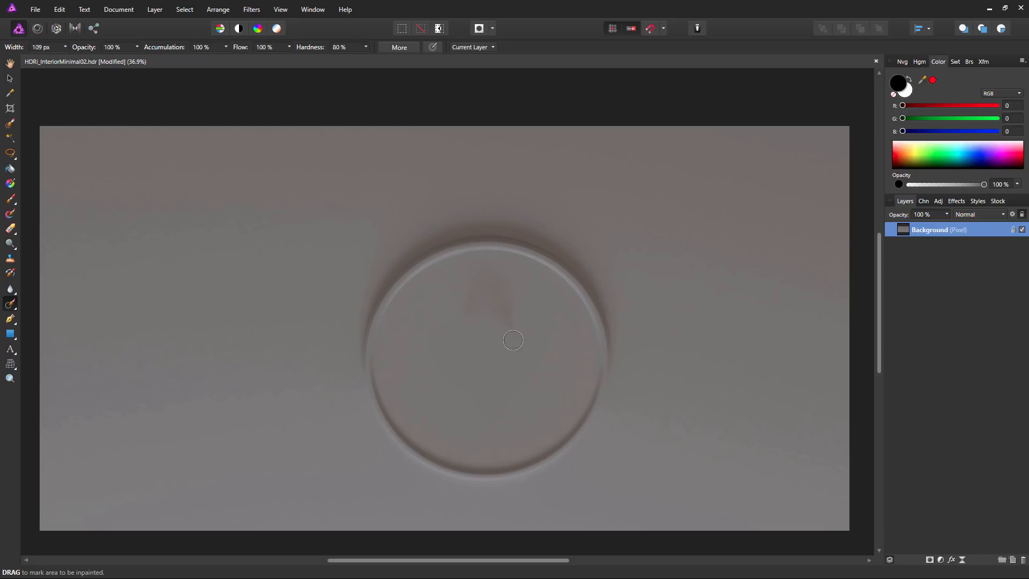
mouse_move(513, 340)
left_mouse_down()
mouse_move(484, 280)
mouse_move(460, 320)
mouse_move(483, 305)
mouse_move(498, 315)
mouse_move(472, 312)
mouse_move(508, 333)
mouse_move(513, 308)
left_mouse_up()
- Remove the live projection from the Background layer
left_click(156, 10)
mouse_move(87, 121)
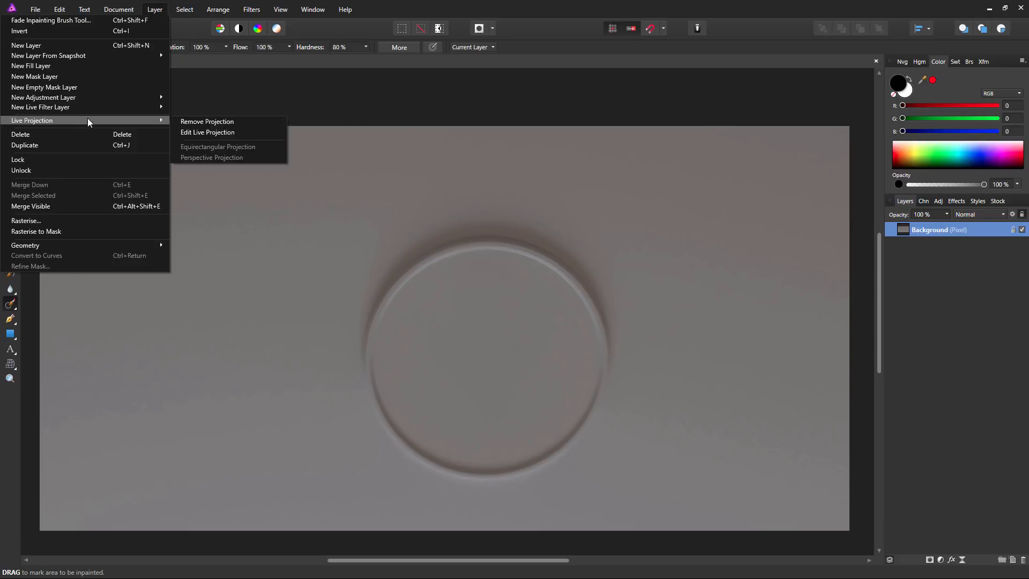
left_click(206, 122)
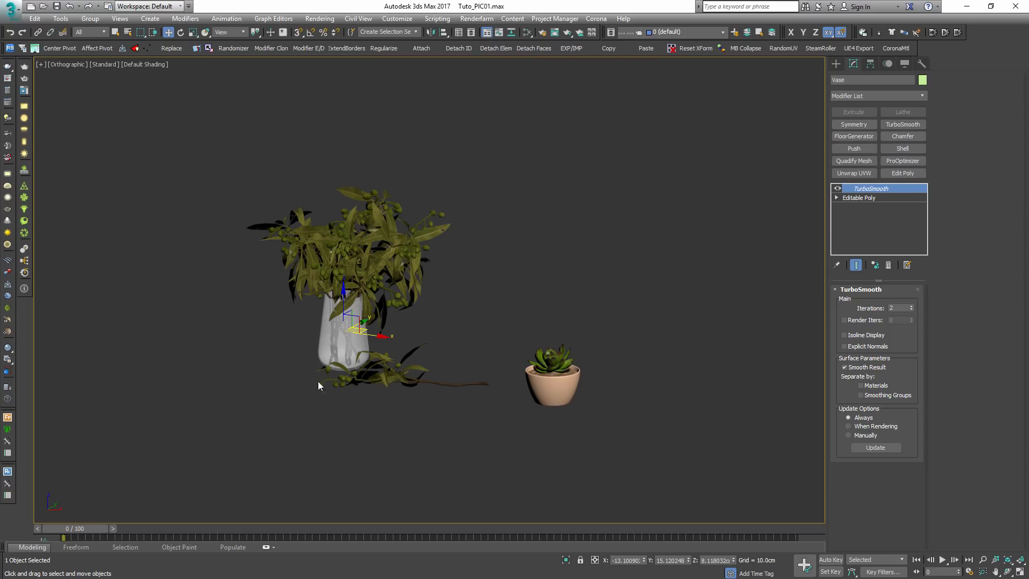
- In 3ds Max, deselect the vase in Tuto_PIC01.max and open the Environment and Effects settings beside the plants
scroll(376, 346, "down", 3)
middle_click_drag(375, 345, 423, 337, "alt")
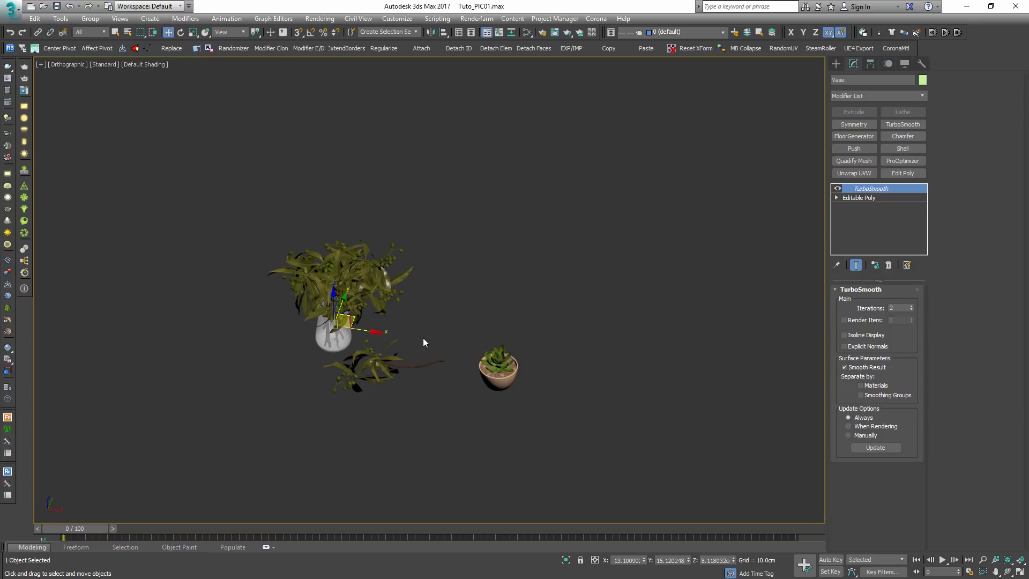
left_click(455, 267)
key("8")
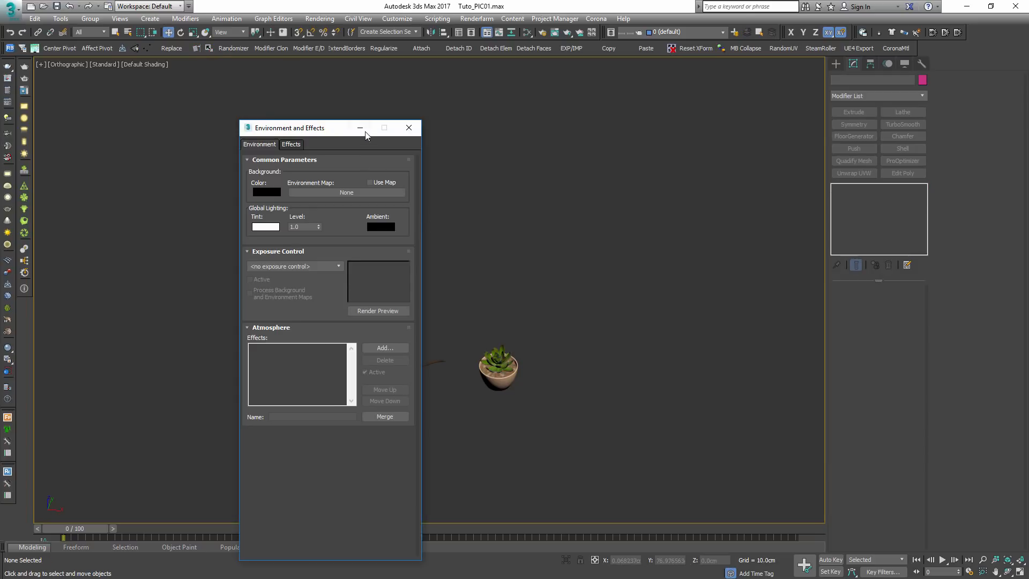
left_click_drag(365, 131, 682, 94)
- Open the Slate Material Editor and display the HDRi_InteriorMinimal02.hdr CoronaBitmap's parameters to check its U tiling
key("m")
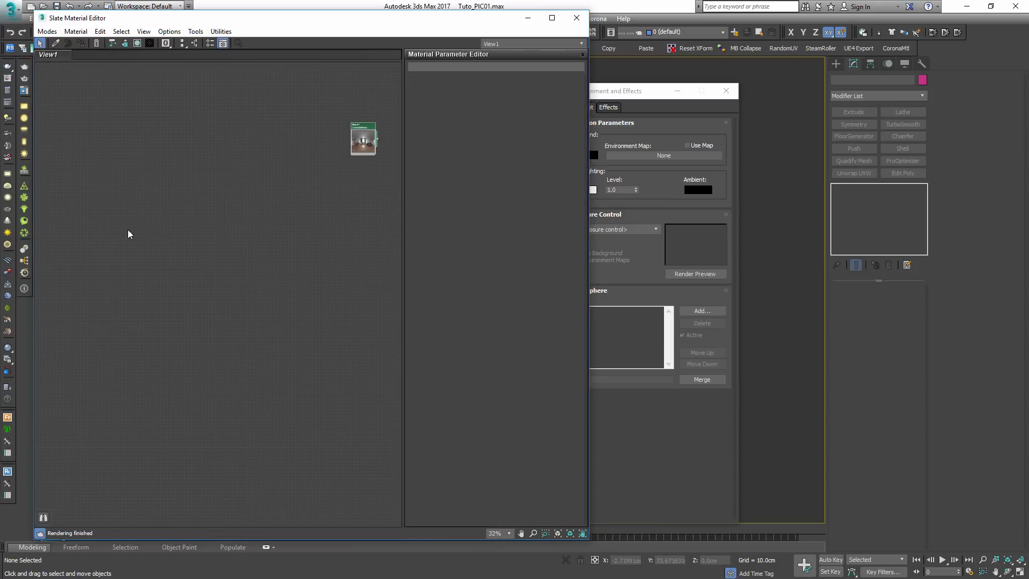
scroll(368, 132, "up", 1)
double_click(368, 127)
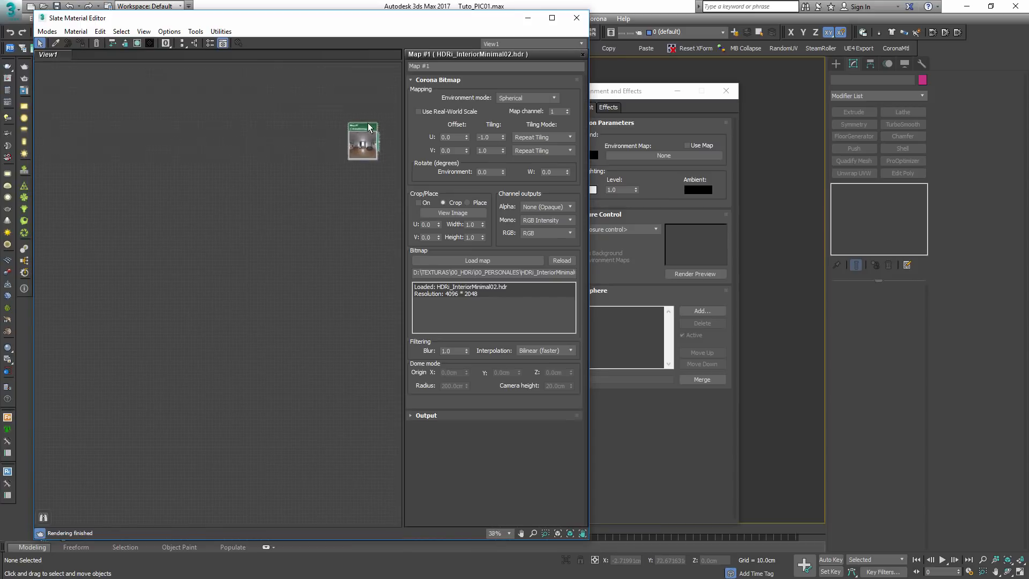
scroll(375, 124, "up", 5)
double_click(484, 137)
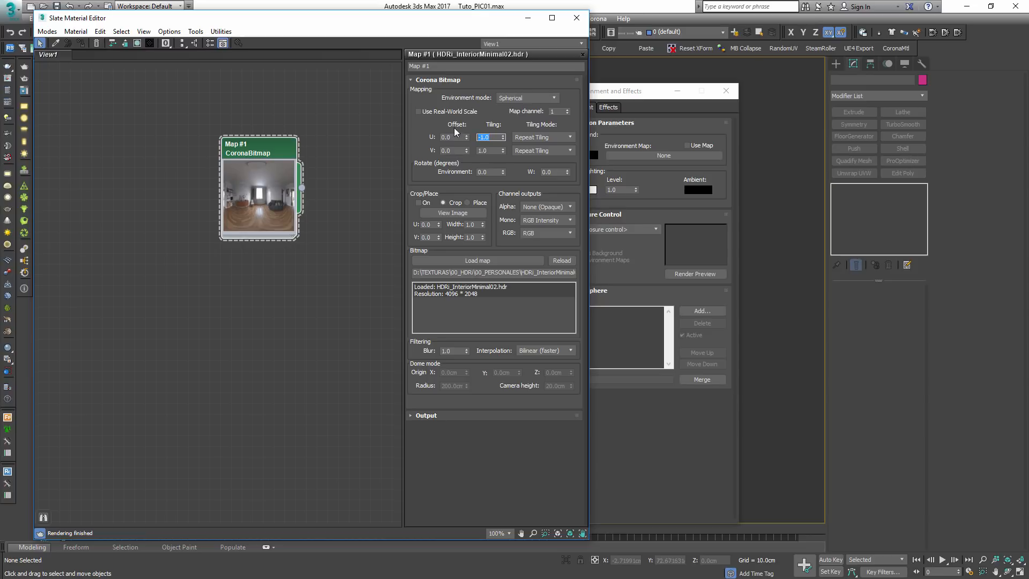
- Assign the HDRi_InteriorMinimal02.hdr CoronaBitmap as the environment map, then close the material editor and environment settings
left_click_drag(669, 91, 746, 83)
left_click_drag(302, 188, 740, 147)
left_click(699, 343)
left_click(576, 18)
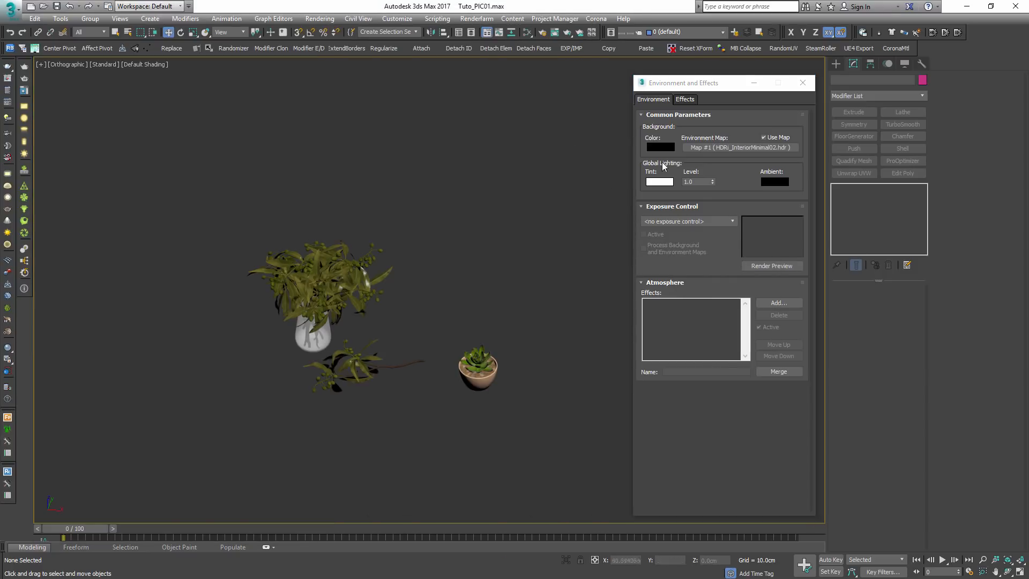
left_click(803, 82)
- Select the vase and start Corona interactive rendering of the plant scene
middle_click_drag(336, 346, 435, 314)
left_click(381, 328)
left_click(24, 78)
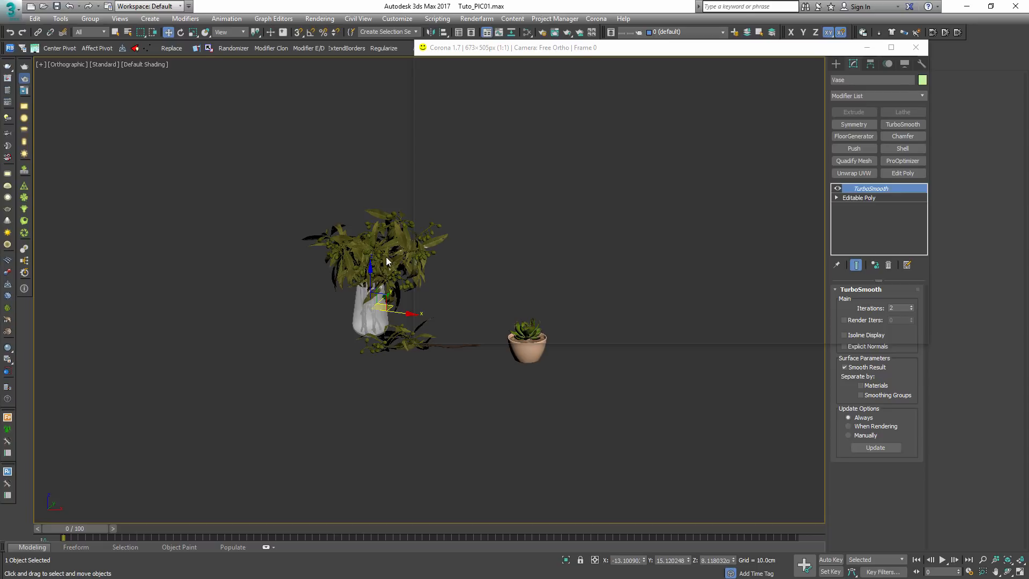
middle_click_drag(389, 269, 343, 276)
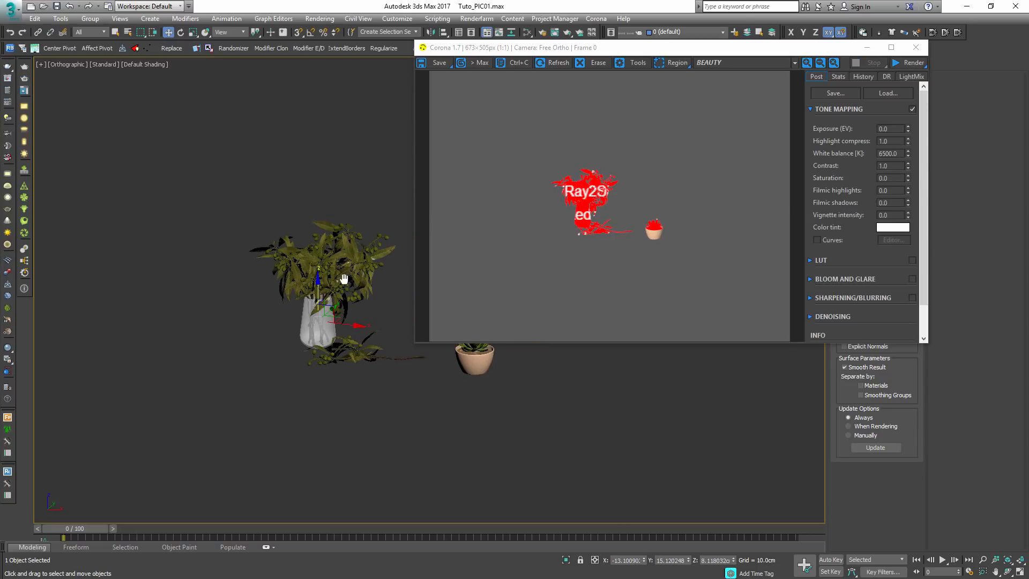
- Switch the viewport to perspective and frame the vase and succulent against the environment
key("p")
key("z")
scroll(342, 323, "down", 6)
middle_click_drag(341, 324, 267, 353, "alt")
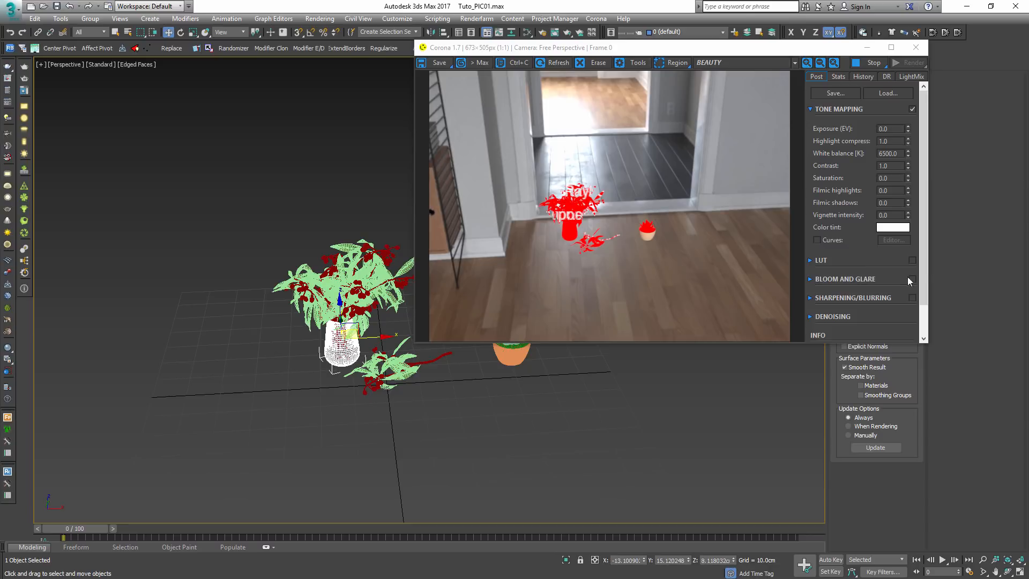
- Set the tone mapping's highlight compression to 6 in the interactive render
left_click(913, 110)
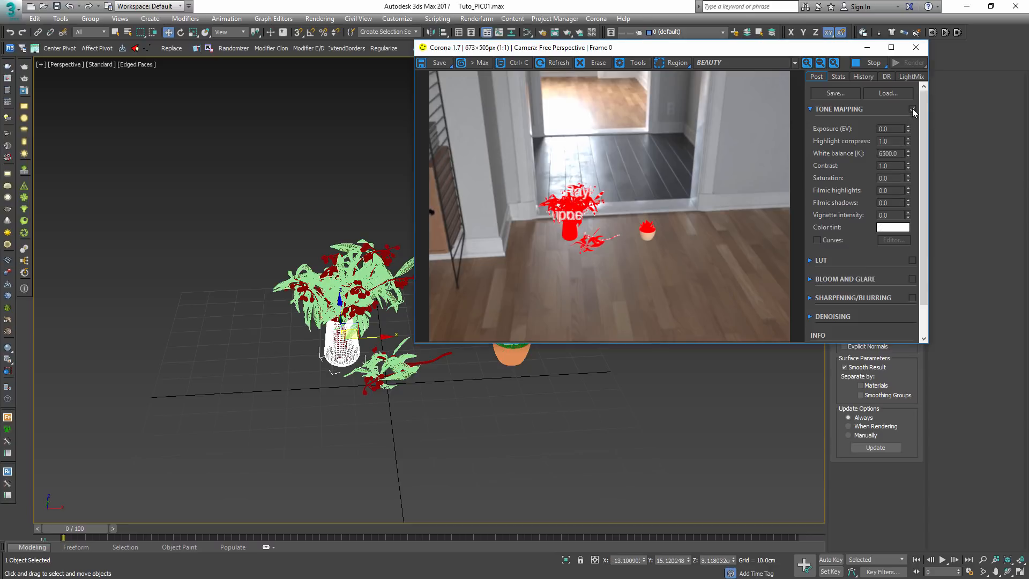
double_click(899, 141)
type("6")
key("Return")
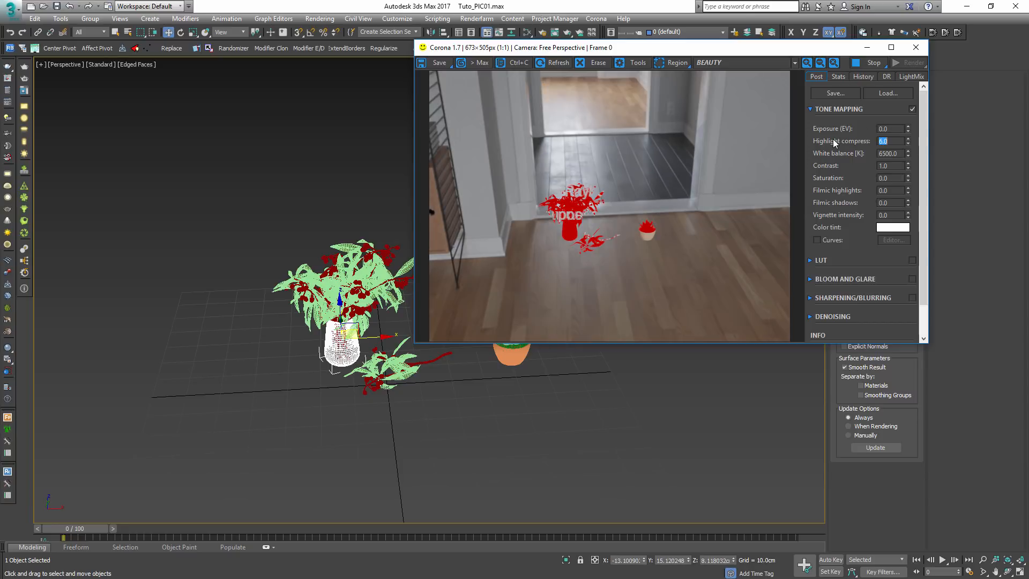
double_click(899, 128)
- Enable the LUT in the render's post settings and load the 3DCollective_sRGB_SoftLight_02Mild.cube file
left_click(900, 260)
left_click(912, 260)
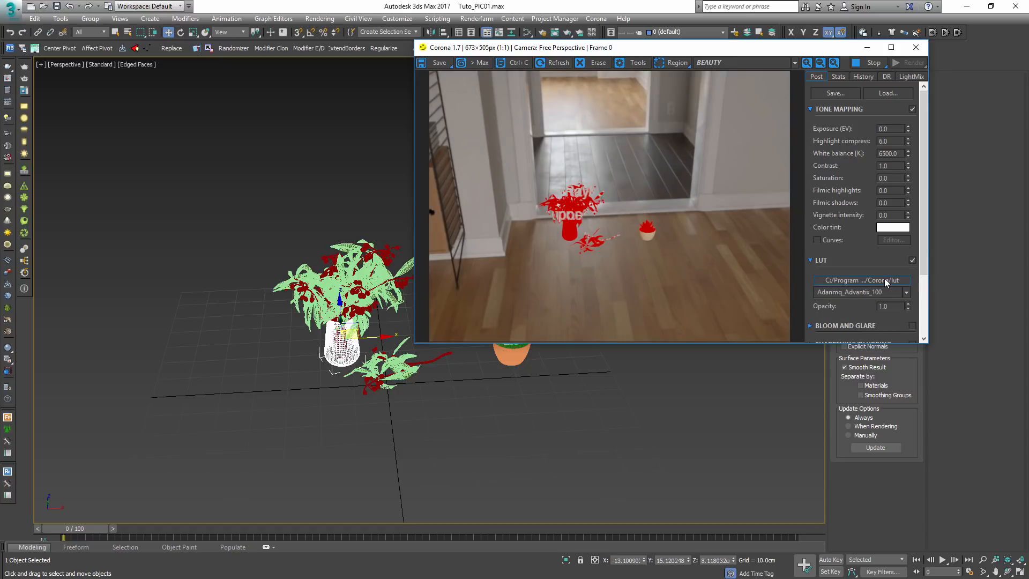
left_click(884, 280)
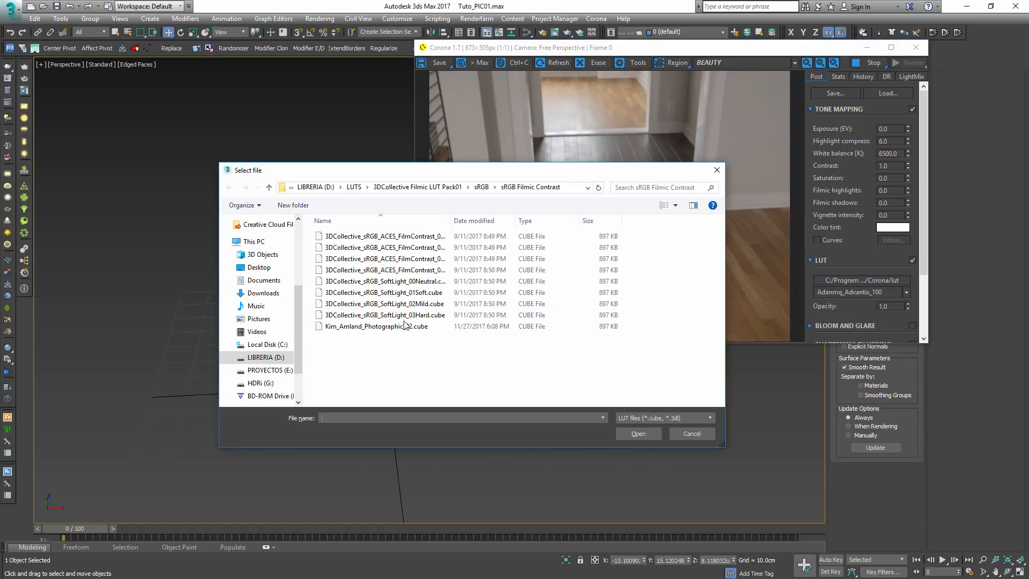
double_click(430, 304)
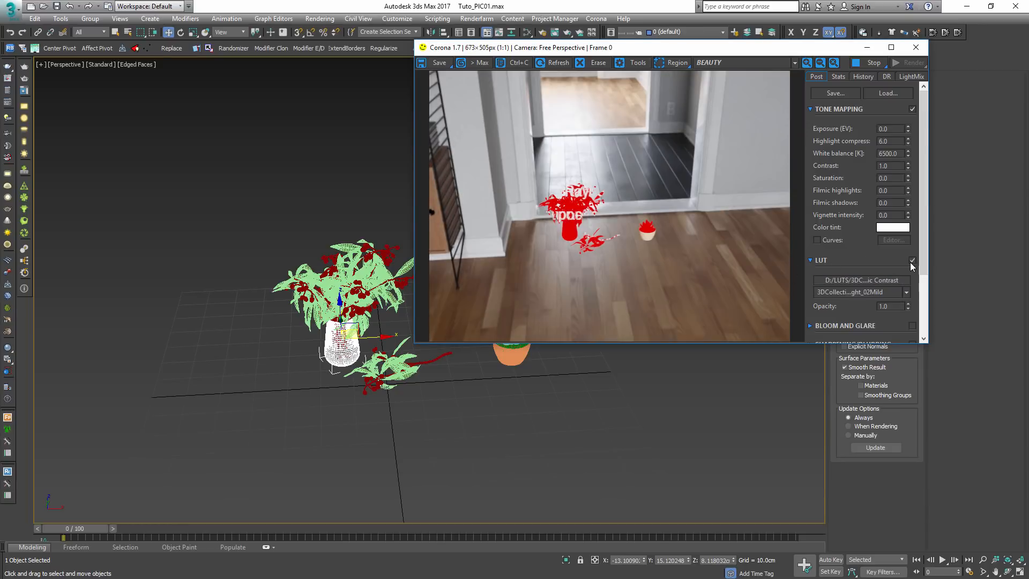
- Set the tone mapping to exposure 0.108, filmic shadows 0.592 and contrast 0.8
left_click_drag(890, 128, 903, 111)
left_click_drag(908, 203, 909, 148)
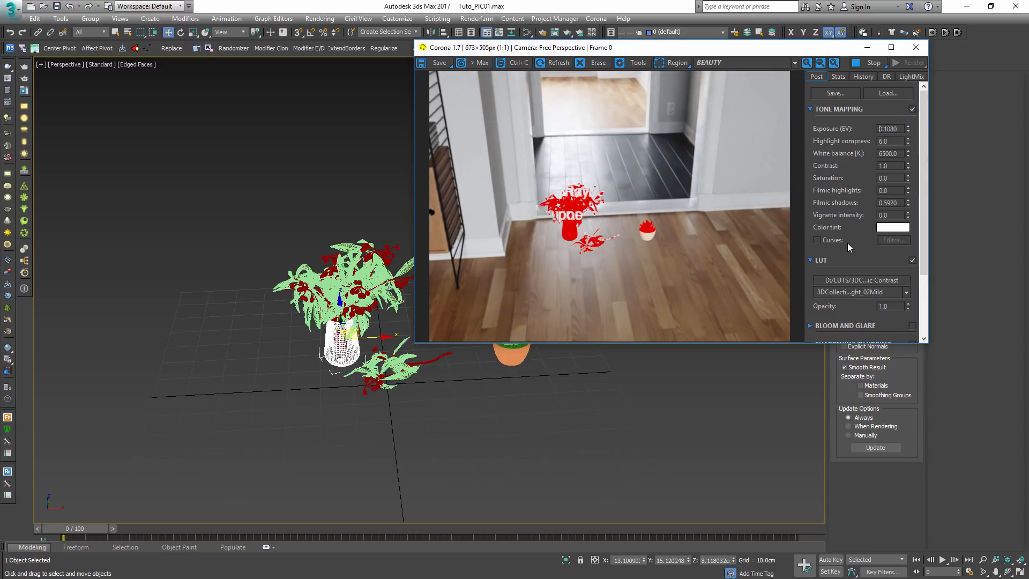
left_click_drag(902, 166, 803, 167)
type("0.8")
key("Return")
- Examine the vase and plants from several angles and distances against different parts of the room in the interactive render
middle_click_drag(323, 314, 247, 333)
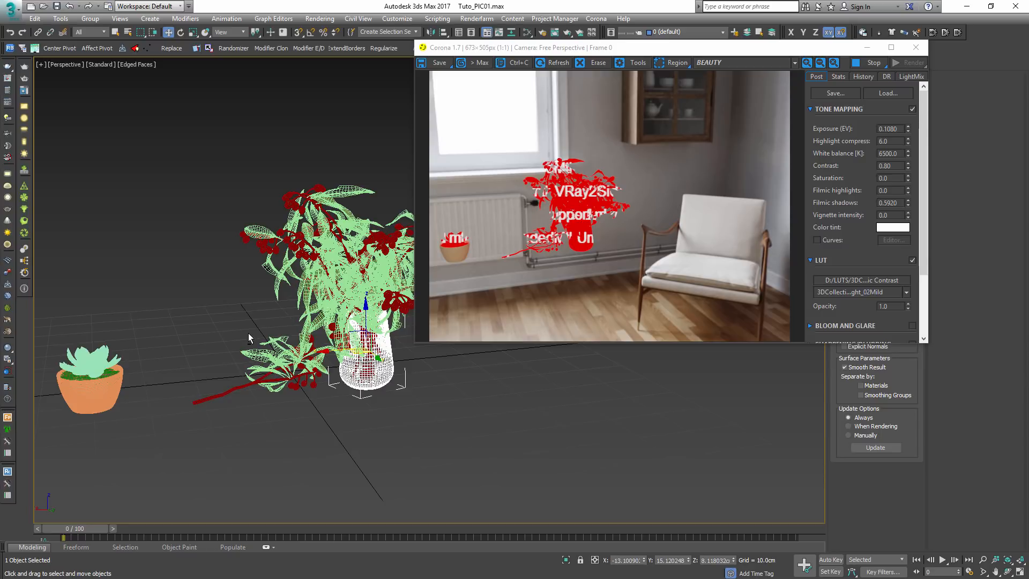
middle_click_drag(249, 332, 307, 289, "alt")
left_click(308, 290)
key("q")
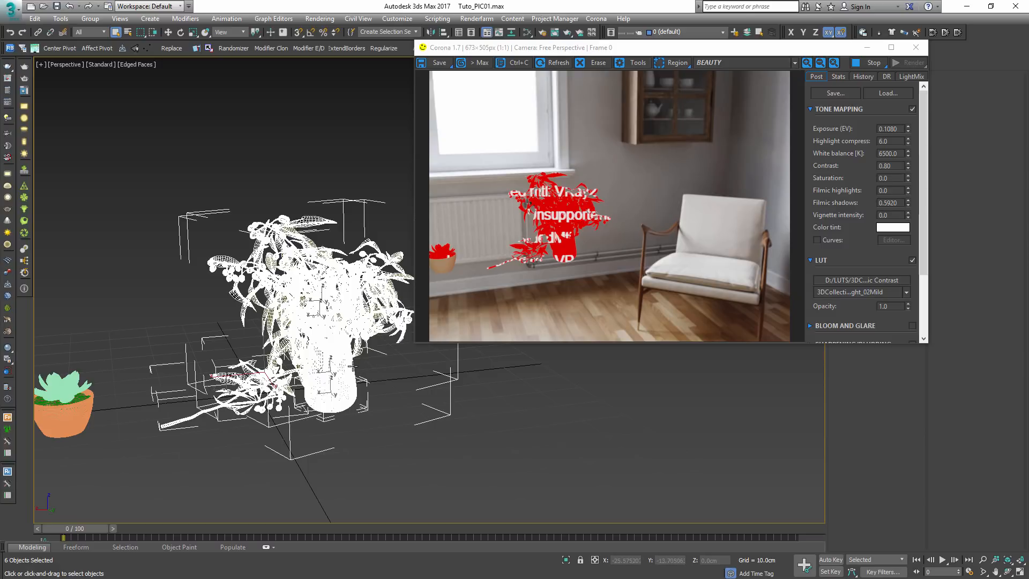
left_click(431, 471)
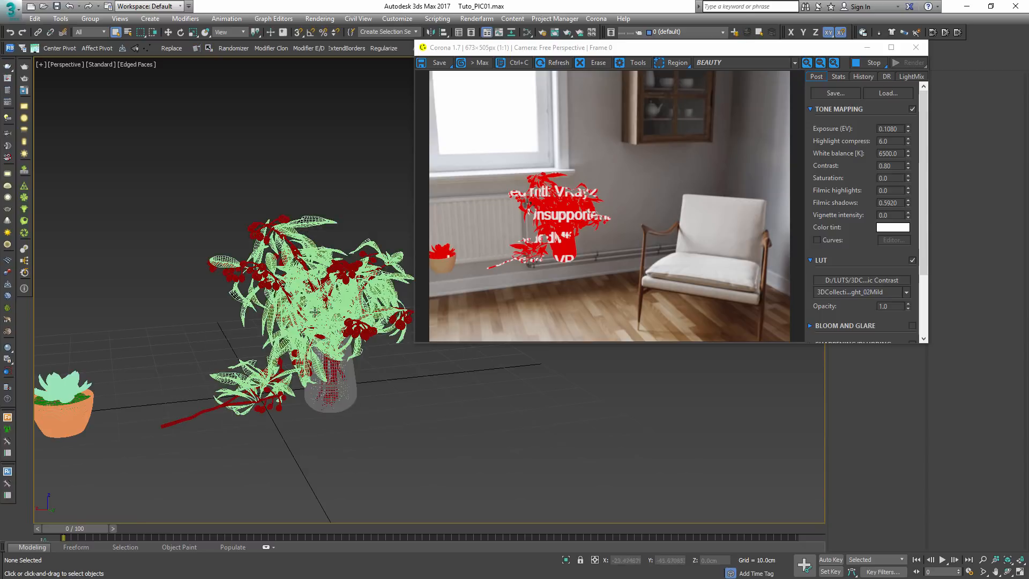
scroll(327, 308, "up", 5)
left_click(334, 334)
middle_click_drag(333, 333, 332, 326, "alt")
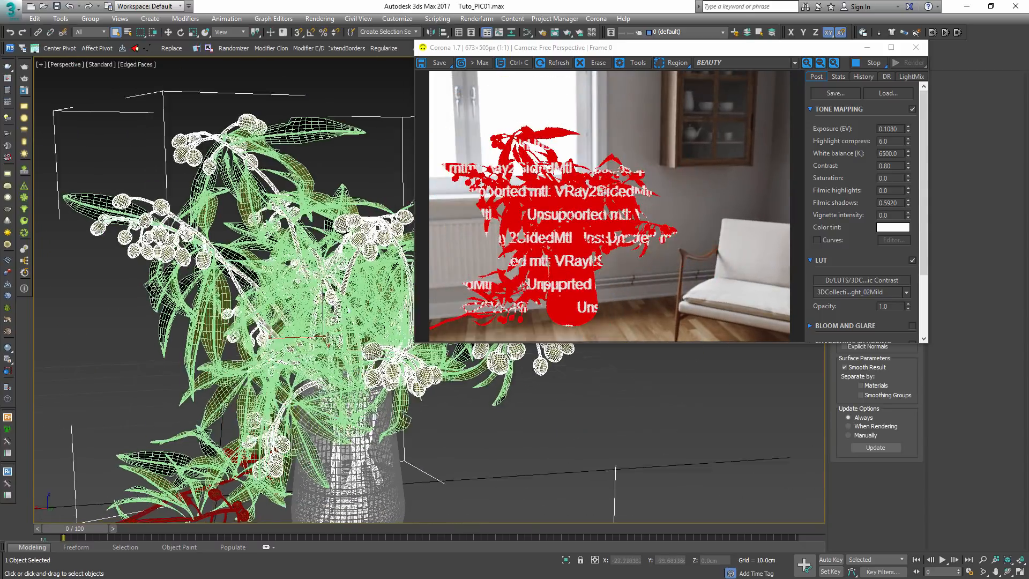
scroll(333, 322, "down", 4)
middle_click_drag(334, 283, 334, 282, "alt")
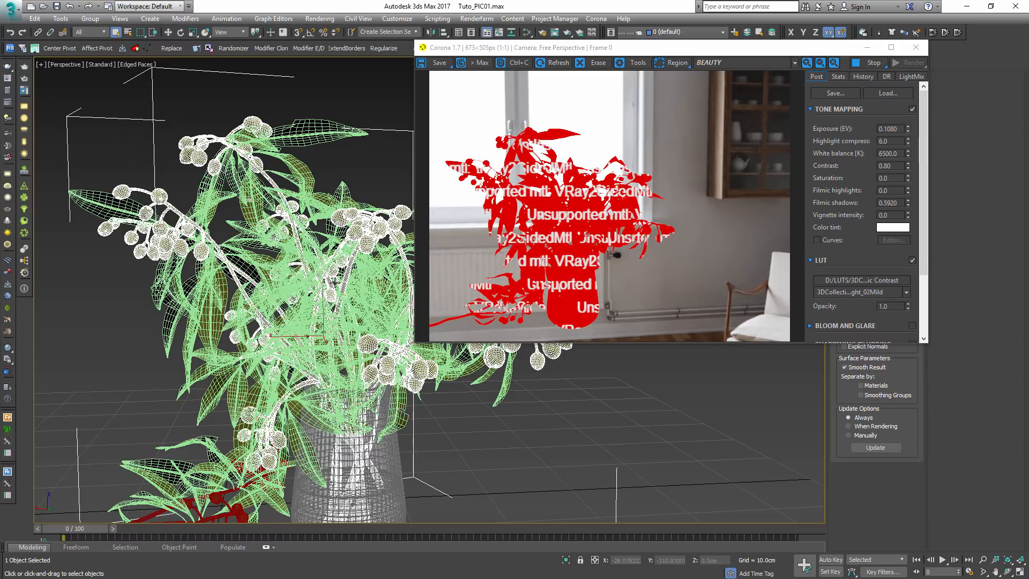
scroll(397, 276, "down", 4)
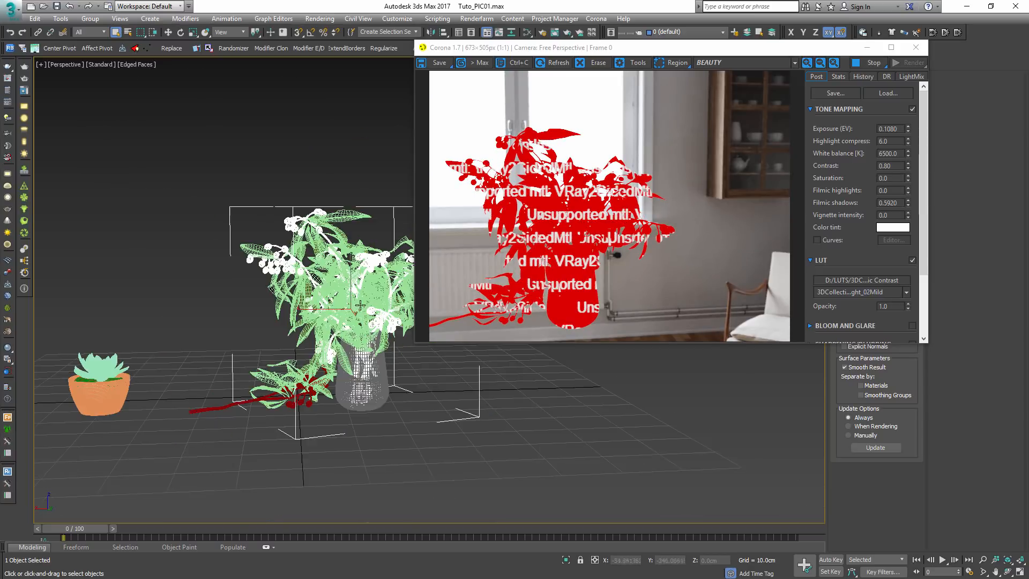
middle_click_drag(396, 276, 364, 280, "alt")
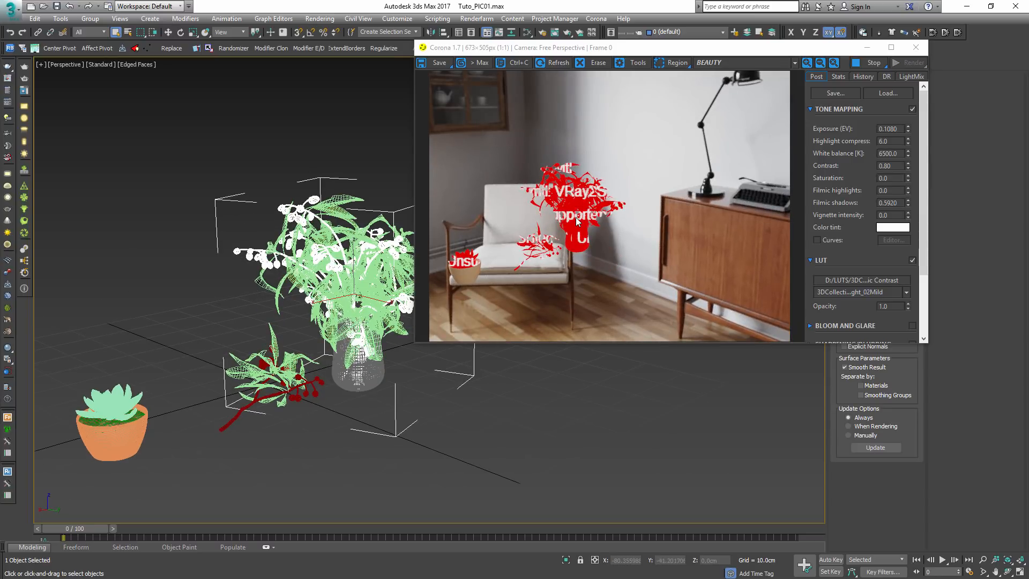
- Stop and close the interactive render, convert the scene's materials, maps and lights with the Corona Converter, and close the converter
left_click(868, 62)
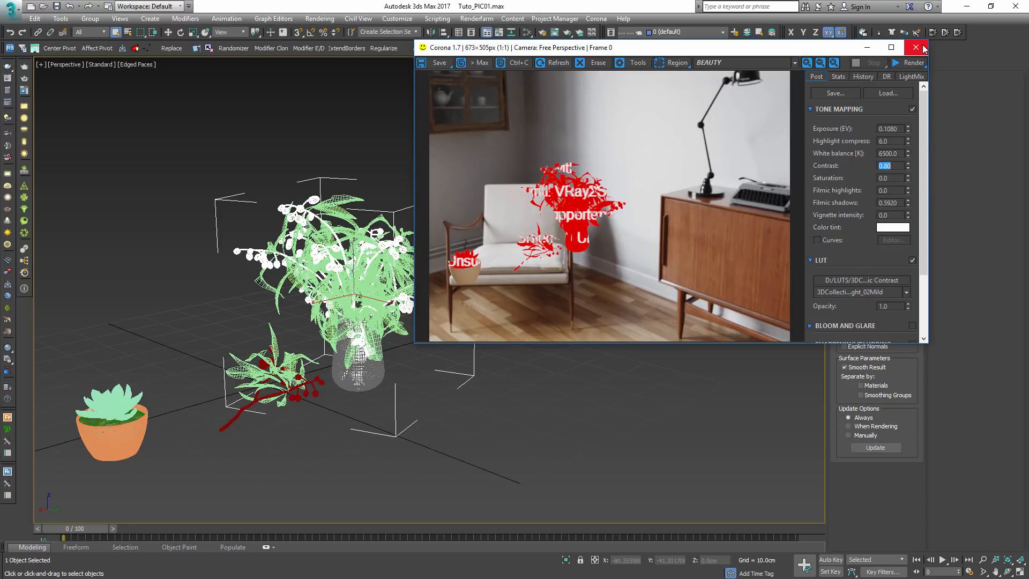
left_click(915, 48)
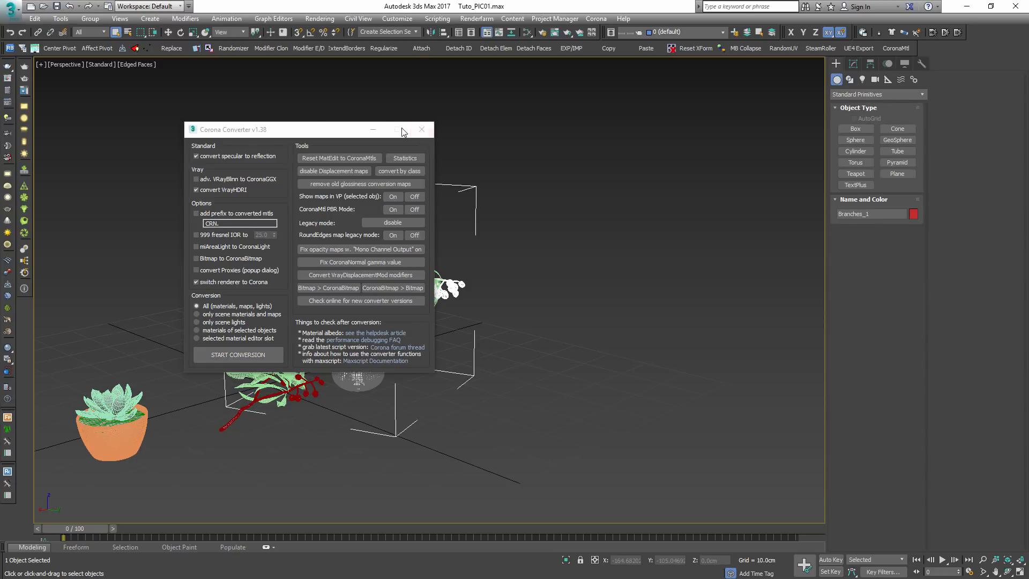
left_click_drag(304, 131, 417, 114)
left_click(534, 113)
- Select the leaves in the vase and restart Corona interactive rendering of the plant scene
middle_click_drag(345, 328, 390, 323)
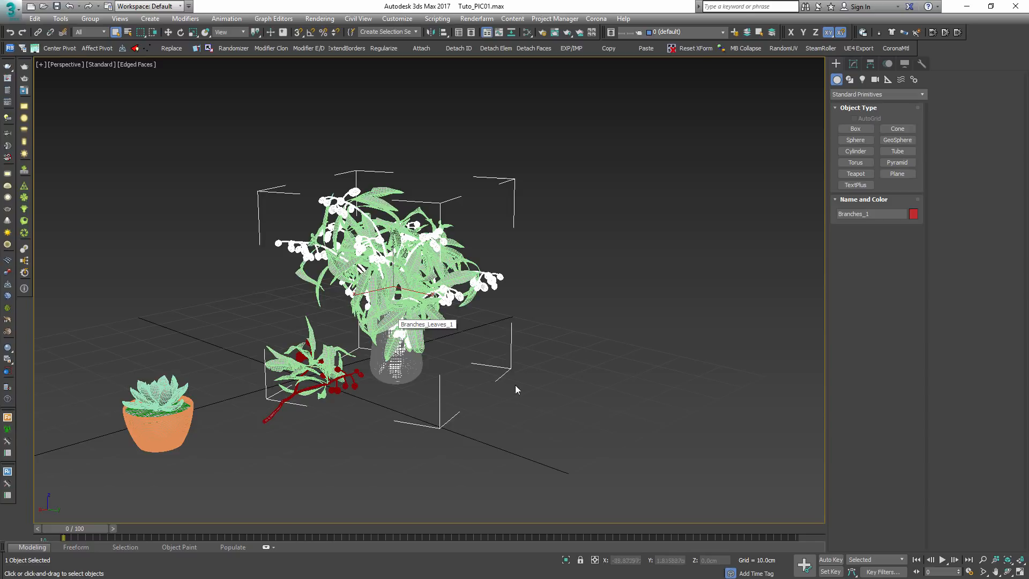
left_click(568, 394)
left_click(417, 284)
middle_click_drag(415, 295, 478, 296, "alt")
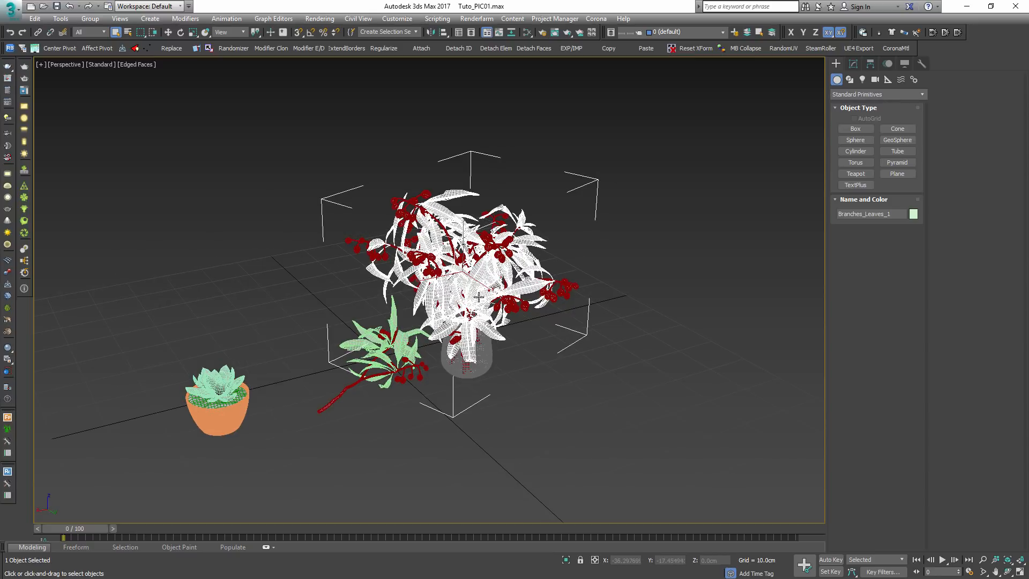
left_click(24, 79)
middle_click_drag(358, 311, 461, 320, "alt")
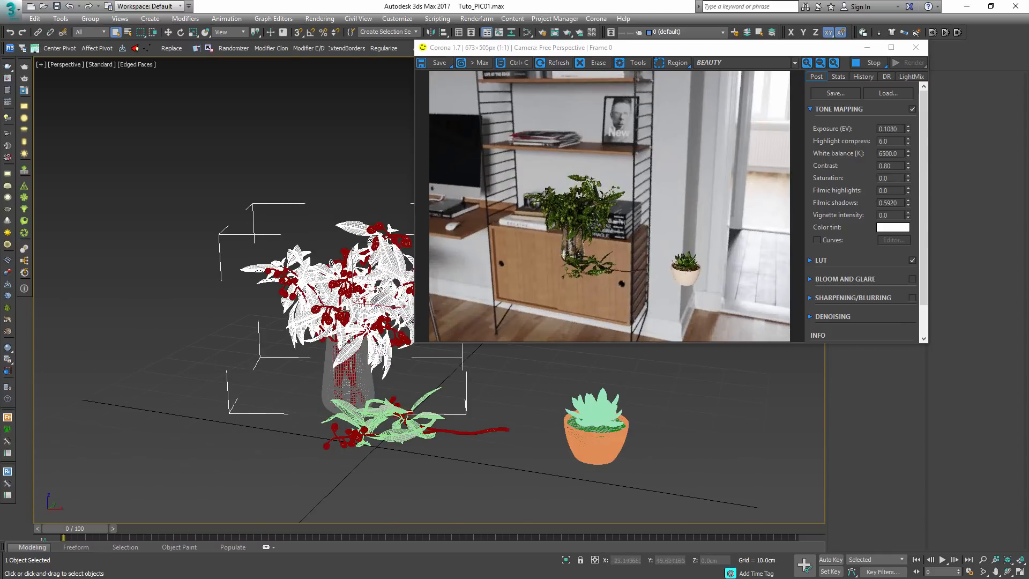
- Frame the vase and succulent from above and set the render exposure to 0.392
scroll(281, 324, "up", 6)
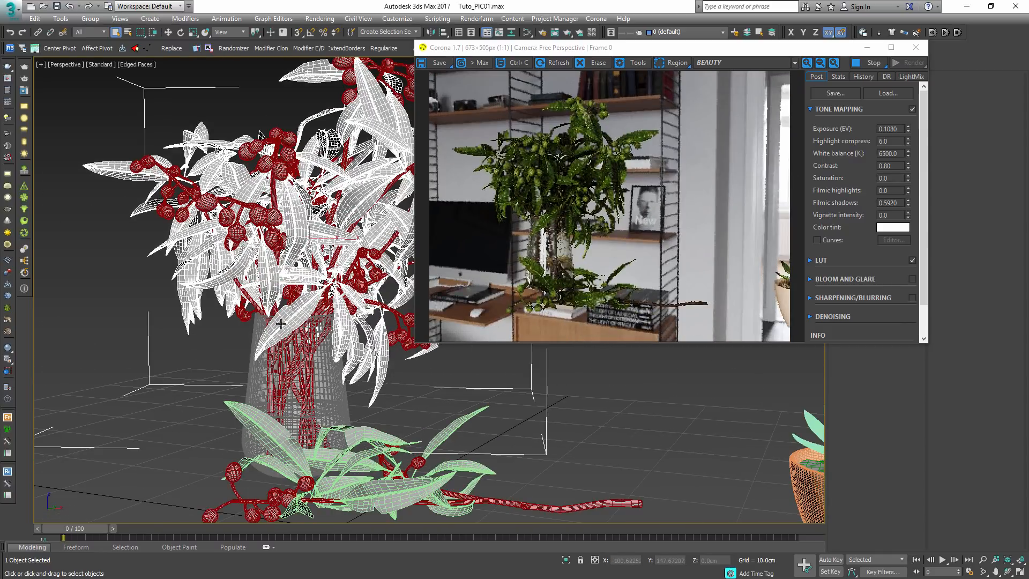
scroll(280, 324, "down", 5)
middle_click_drag(281, 324, 302, 326, "alt")
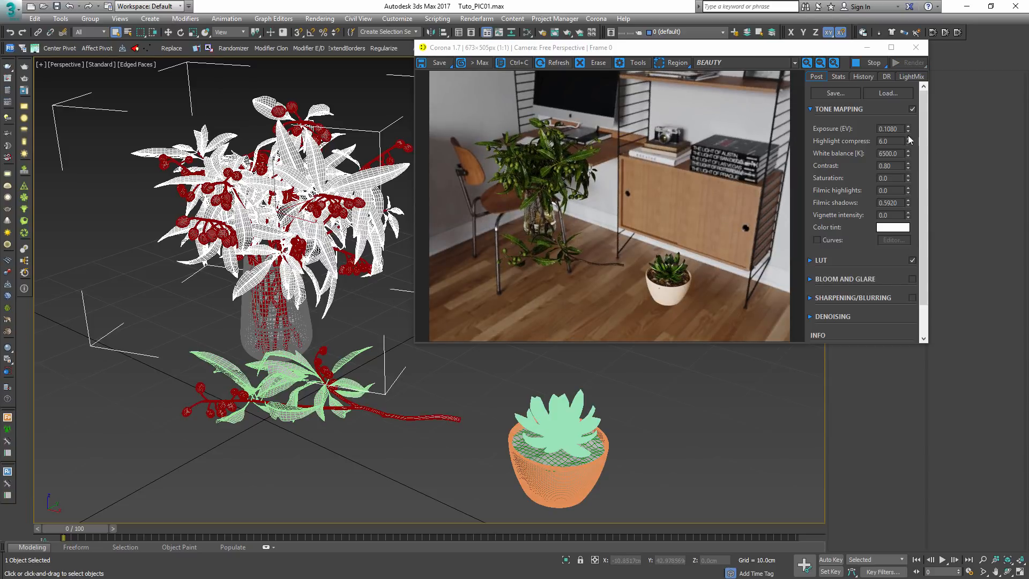
left_click_drag(907, 132, 908, 92)
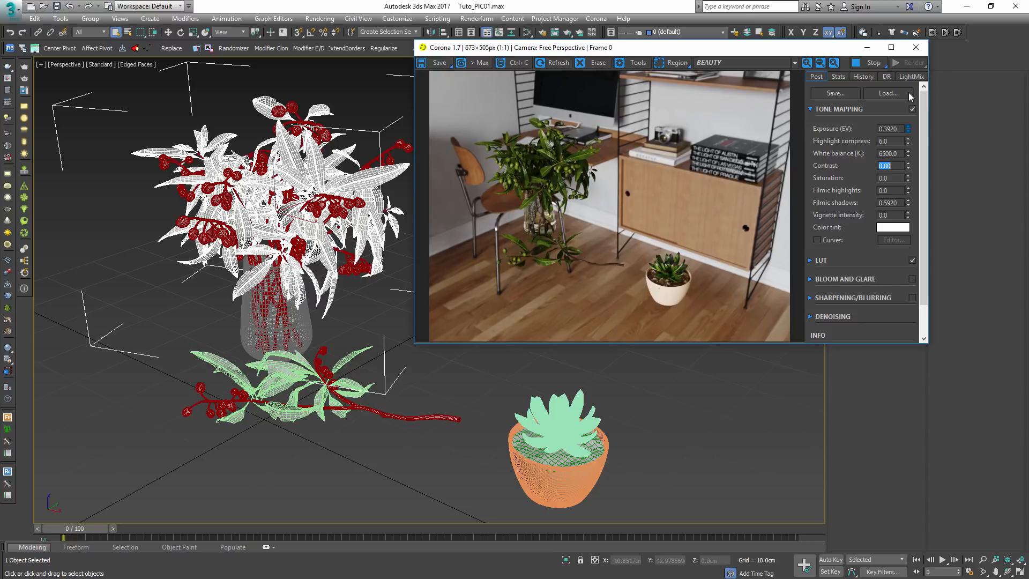
- Select the vase with all its branches and leaves, hide the unselected objects, and clear the selection
middle_click_drag(295, 247, 297, 279, "alt")
scroll(297, 278, "down", 5)
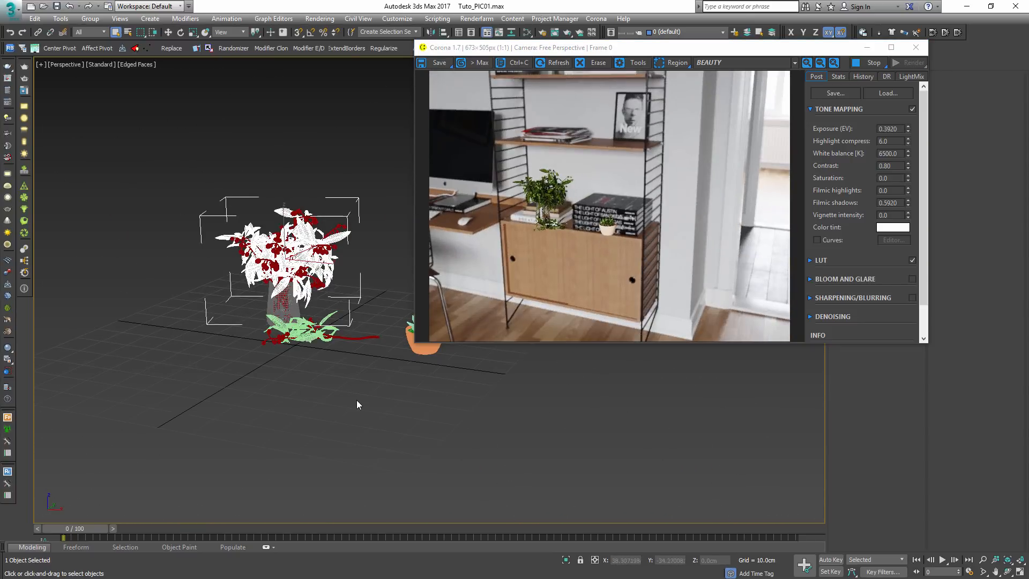
key("ctrl+a")
right_click(334, 311)
left_click(374, 272)
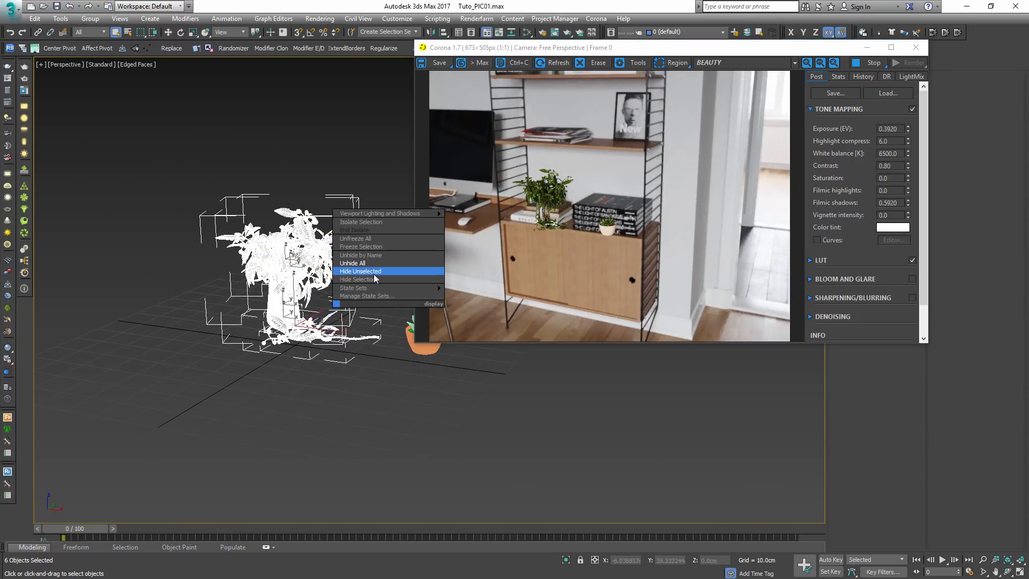
scroll(352, 265, "up", 6)
left_click(353, 265)
- Select the vase's leaves and examine their shading and the berries close up in the interactive render
scroll(256, 246, "up", 4)
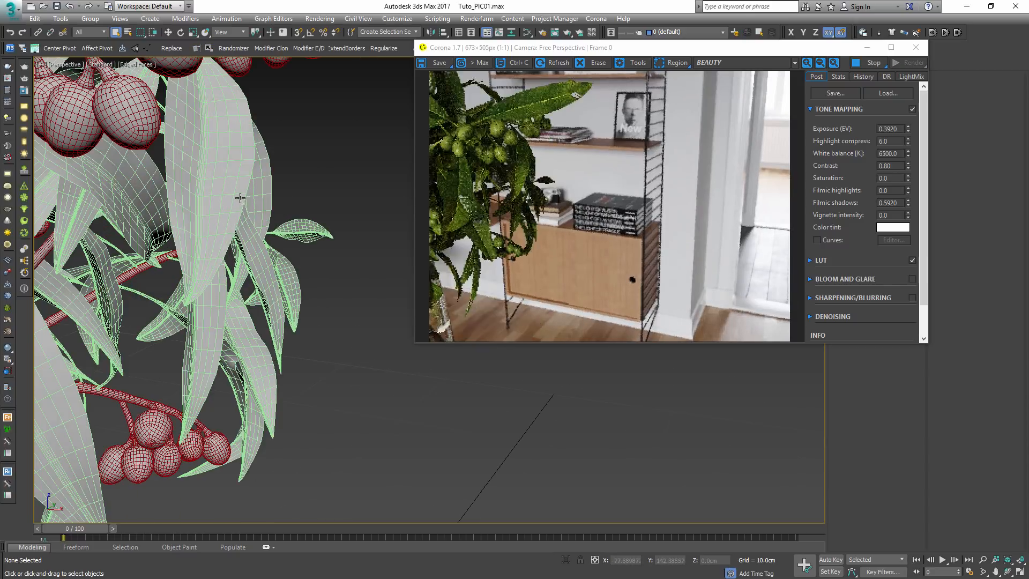
left_click(257, 246)
middle_click_drag(292, 229, 355, 188, "alt")
scroll(355, 188, "up", 3)
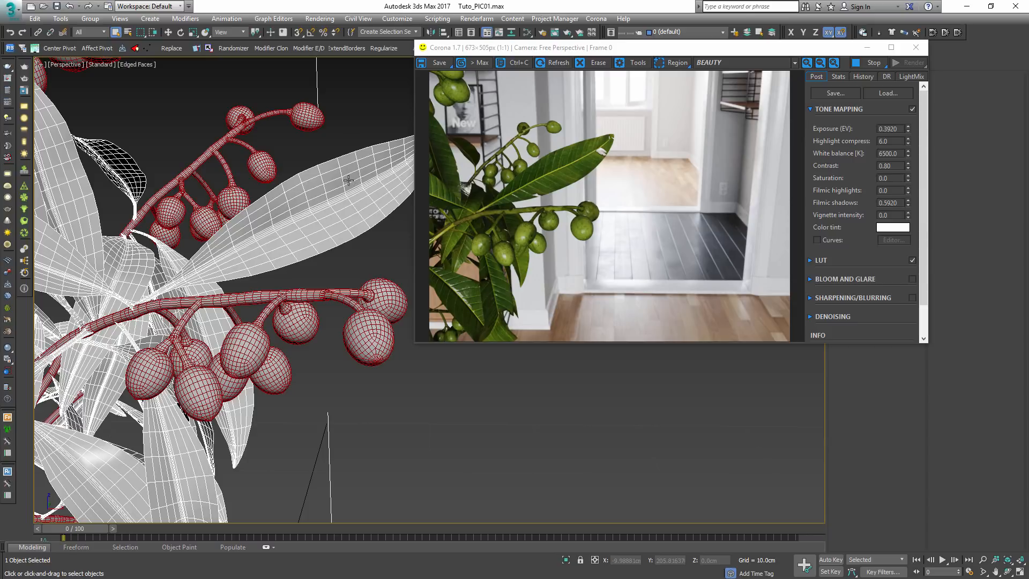
scroll(355, 179, "down", 10)
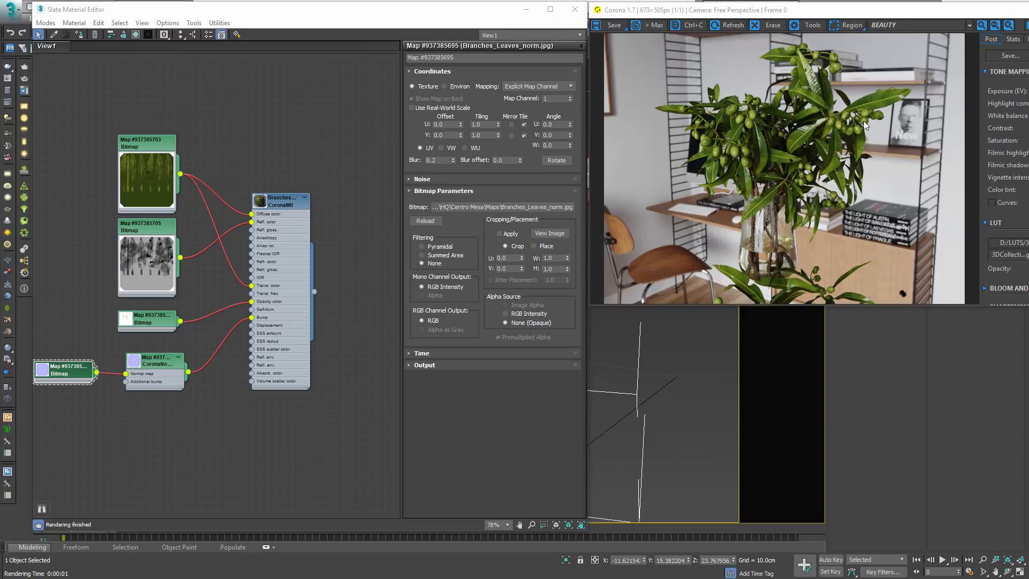
- Examine the CESSENTIAL_Translucency, CESSENTIAL_Direct, CShading_SourceColor and CShading_Albedo render passes, and return to BEAUTY
left_click(884, 25)
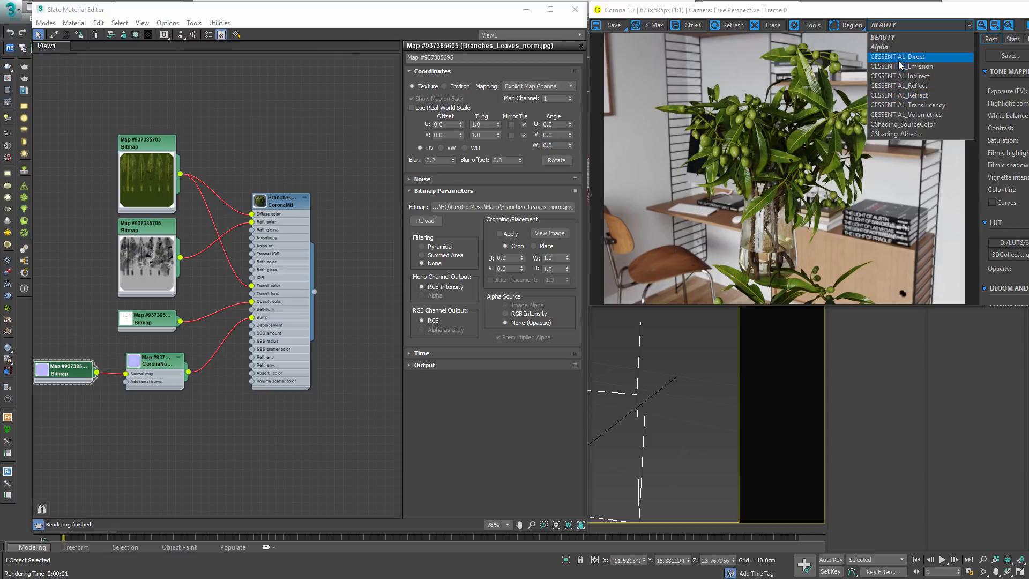
left_click(921, 110)
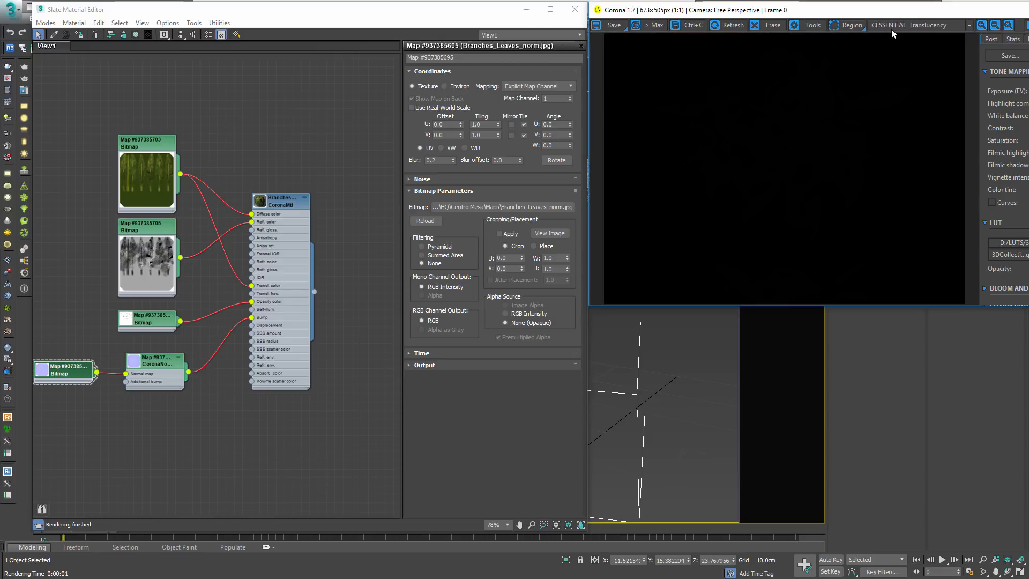
left_click(891, 25)
left_click(911, 57)
left_click(913, 27)
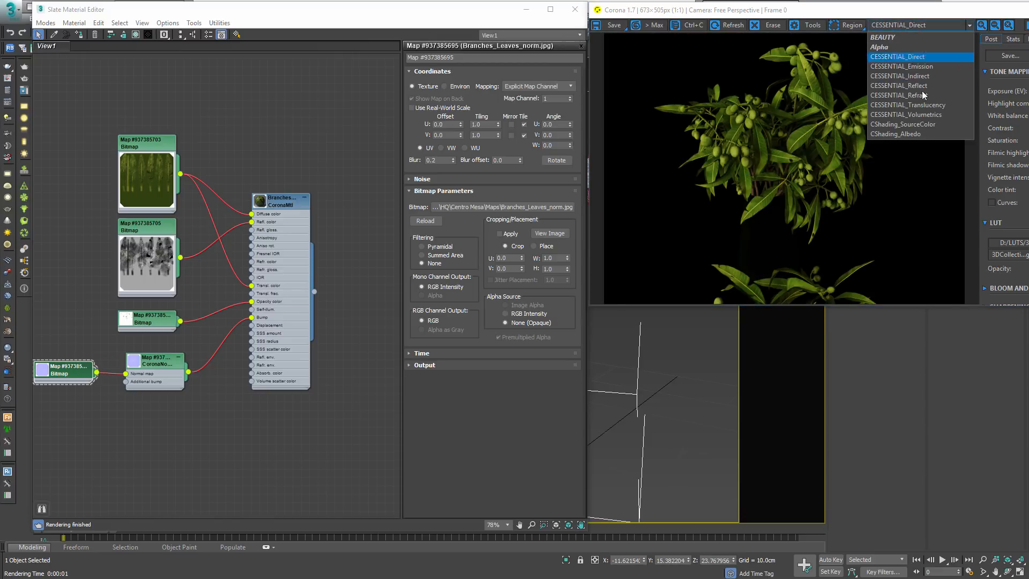
left_click(917, 128)
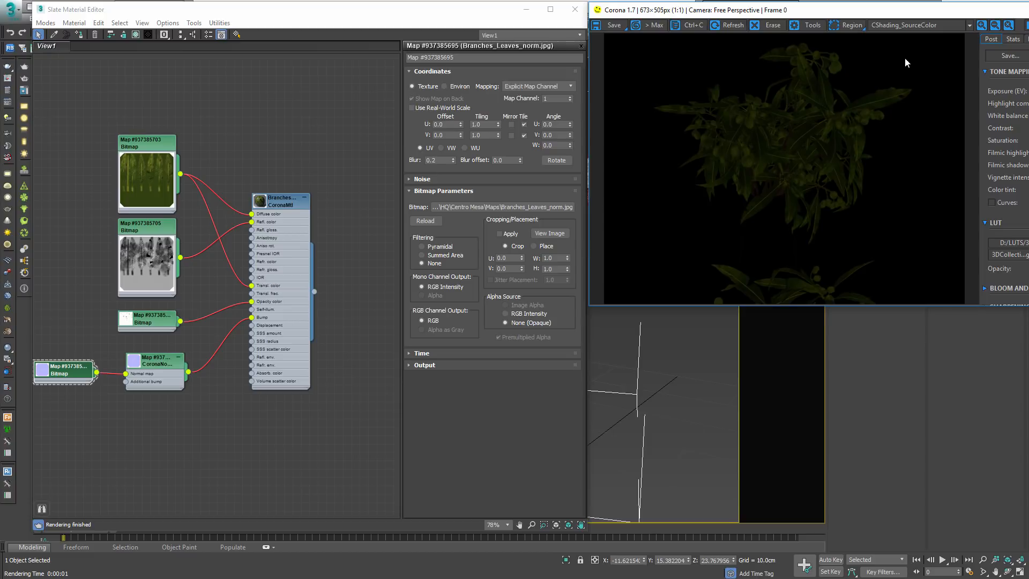
left_click(913, 25)
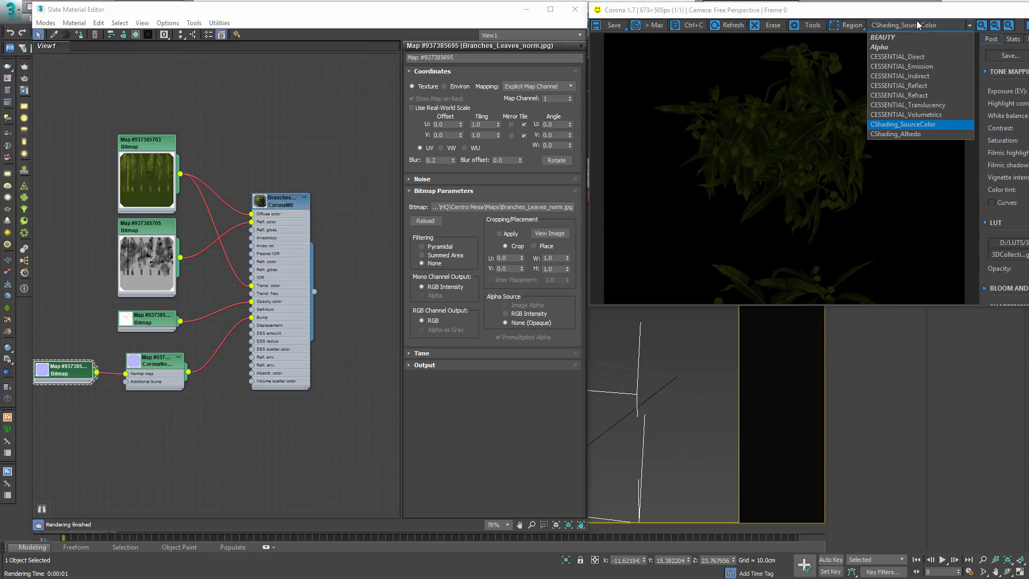
left_click(910, 134)
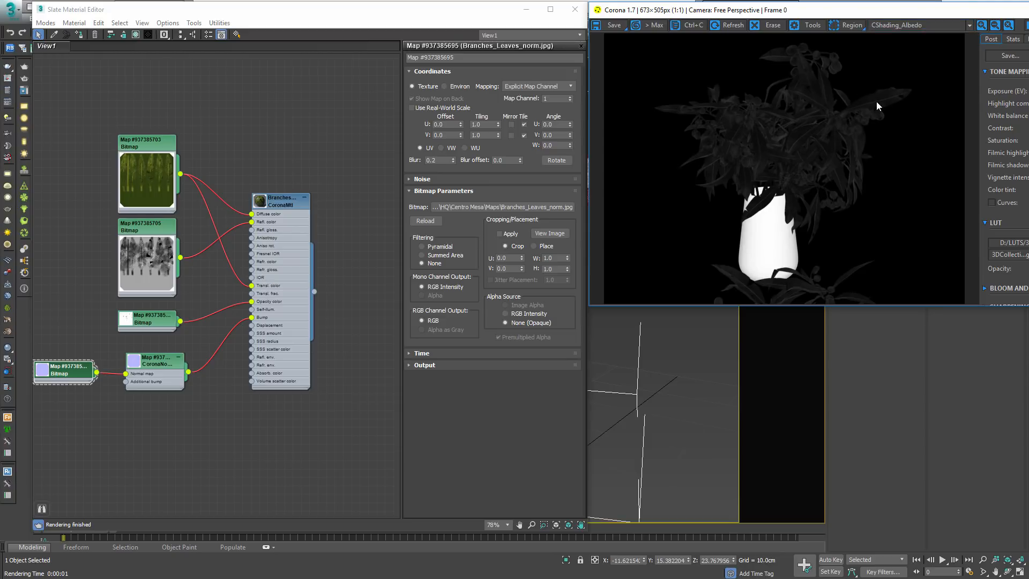
left_click(909, 22)
left_click(898, 36)
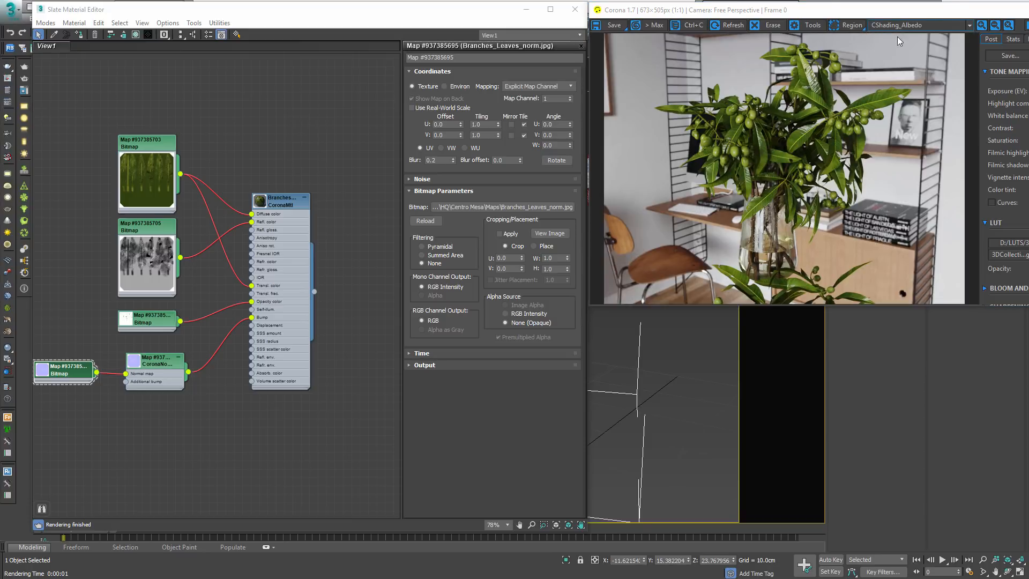
- View the leaf material's Branches_Leaves_dif.jpg diffuse bitmap at full size, and close the image
scroll(841, 115, "up", 1)
scroll(839, 123, "down", 1)
scroll(210, 159, "up", 1)
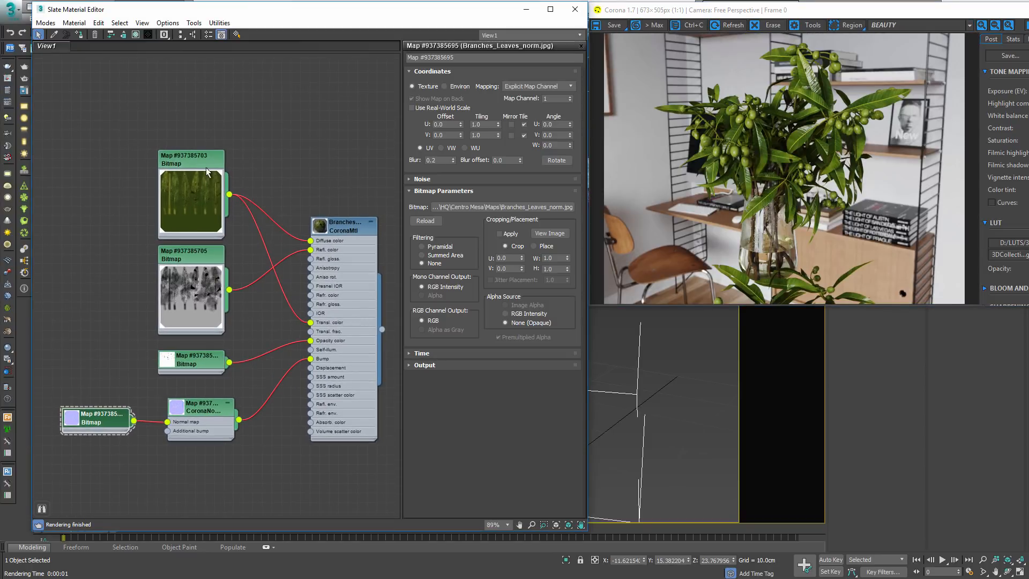
double_click(187, 161)
left_click(549, 233)
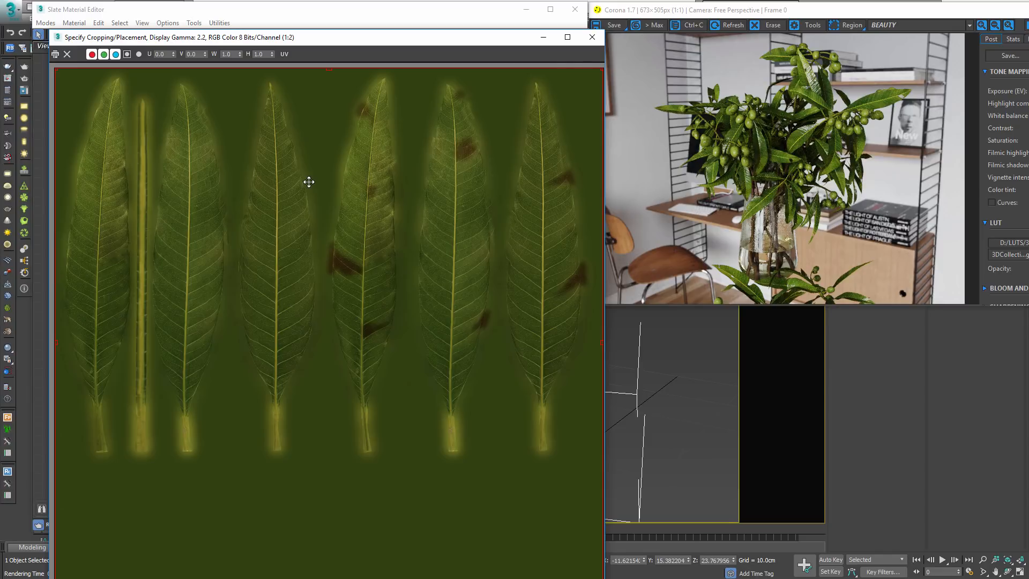
left_click(586, 42)
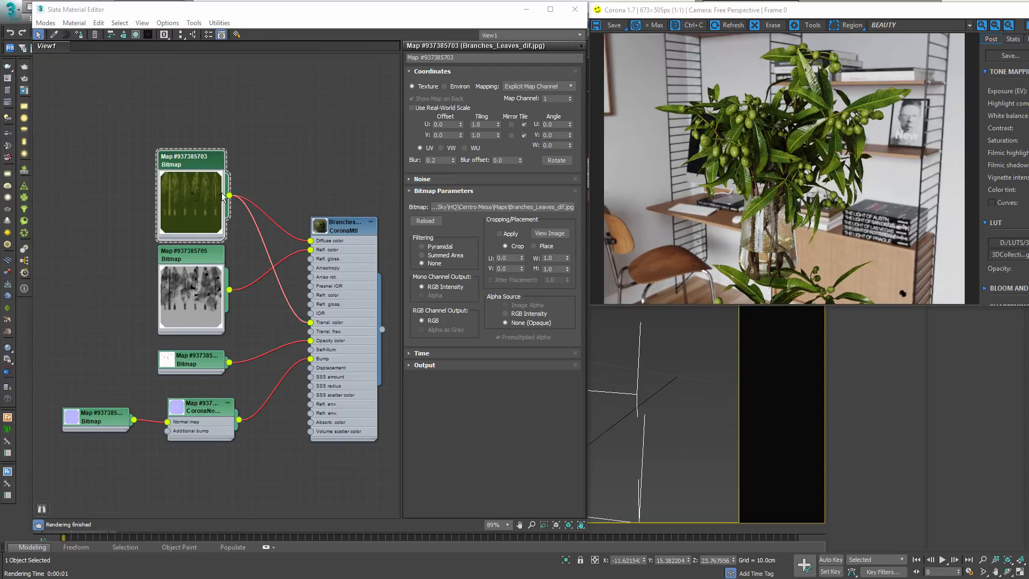
- Rearrange the leaf material's node graph so the diffuse bitmap's connections to diffuse and translucency color are spread apart
scroll(273, 173, "up", 3)
left_click_drag(257, 185, 348, 105)
middle_click_drag(273, 180, 284, 222)
scroll(284, 222, "down", 1)
mouse_move(77, 152)
left_mouse_down()
mouse_move(91, 175)
mouse_move(84, 162)
left_mouse_up()
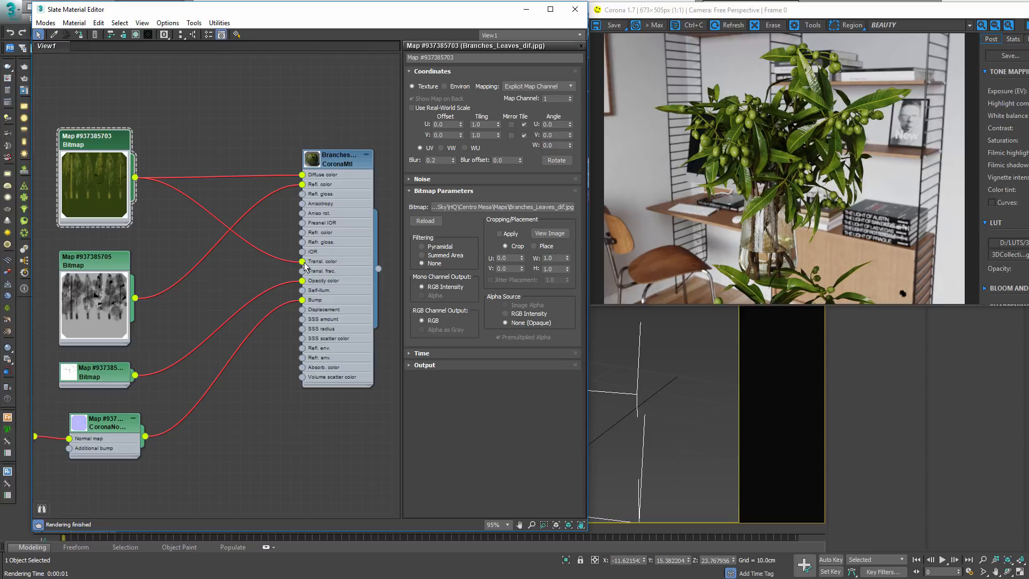
- Open the Branches_Leaves_1 material's parameters and space out the diffuse and reflection bitmap nodes in the graph
left_click_drag(114, 201, 103, 170)
middle_click_drag(75, 220, 112, 289)
left_click_drag(132, 233, 111, 162)
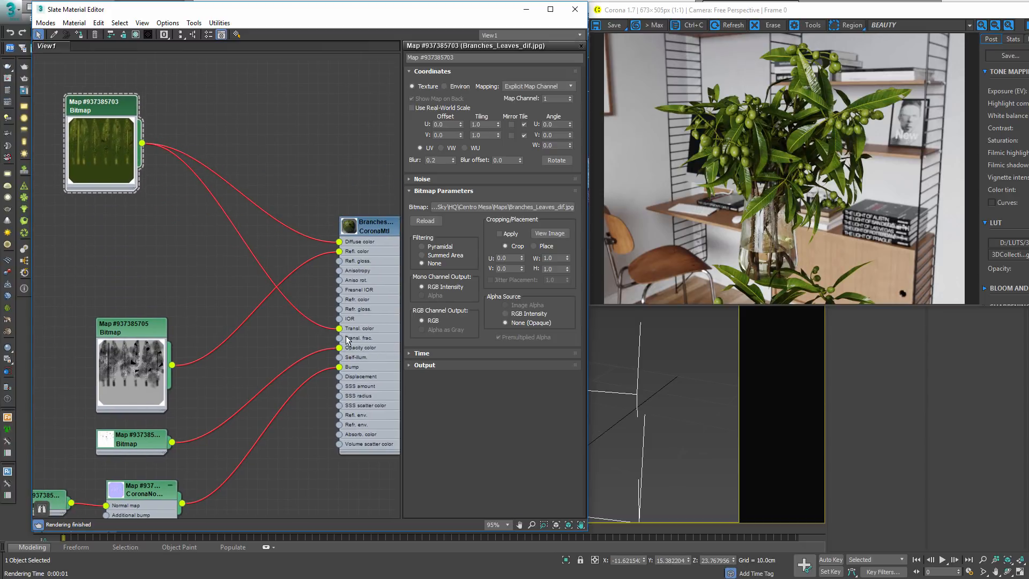
middle_click_drag(364, 330, 304, 318)
double_click(315, 220)
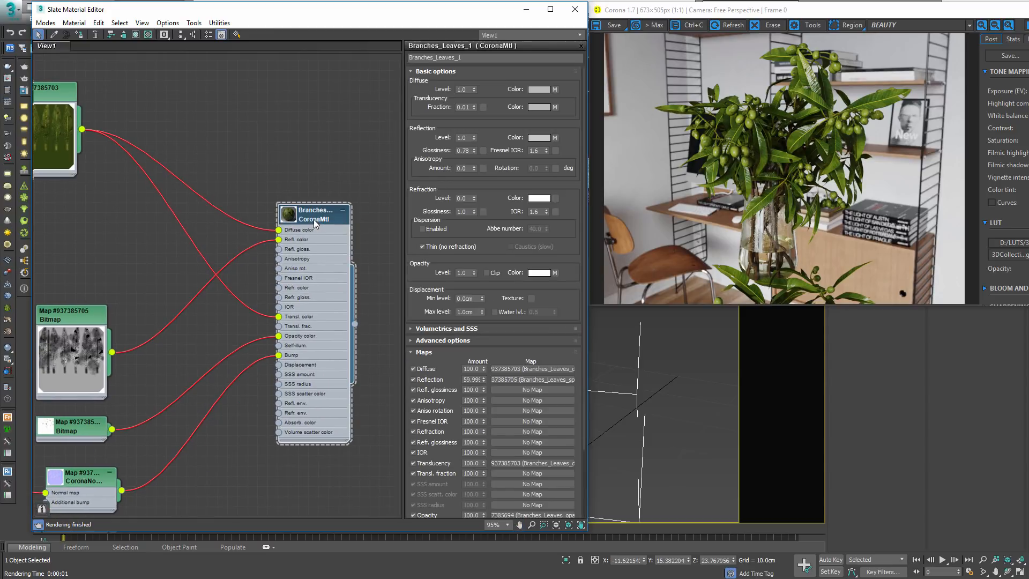
left_click_drag(470, 107, 431, 105)
middle_click_drag(161, 373, 206, 367)
left_click_drag(127, 289, 141, 280)
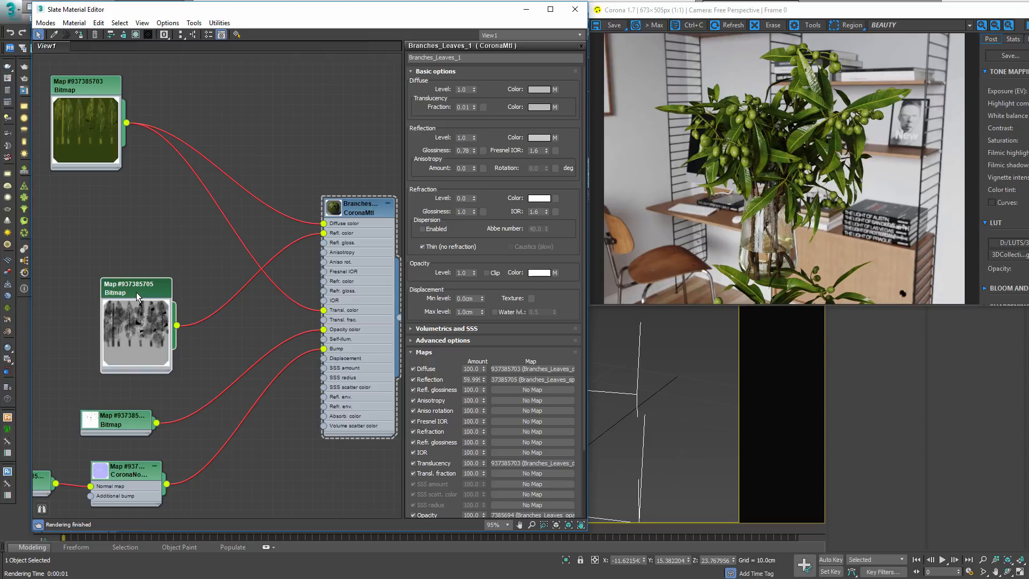
left_click_drag(129, 302, 98, 283)
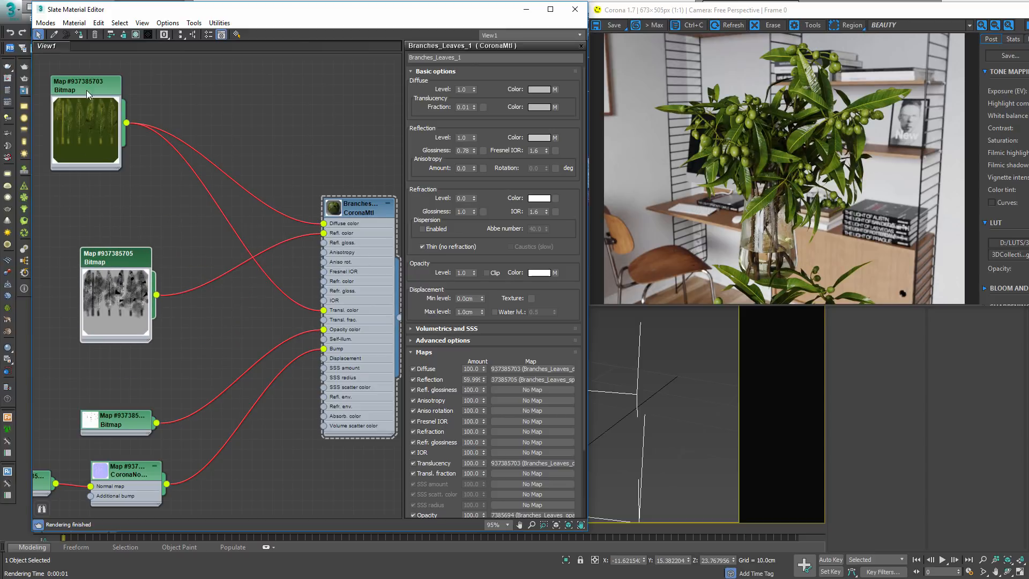
- Open the parameters of the leaf's diffuse bitmap node, and switch to Branches_Leaves_dif.jpg in Photoshop
left_click_drag(86, 121, 116, 132)
middle_click_drag(115, 127, 129, 173)
left_click_drag(139, 365, 139, 406)
left_click_drag(128, 157, 116, 167)
double_click(121, 155)
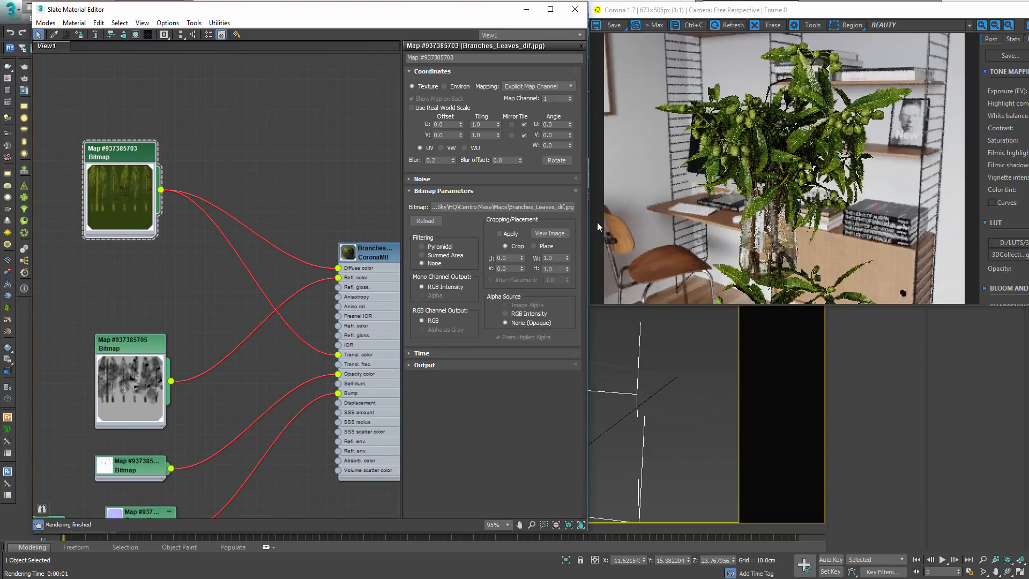
right_click(543, 206)
left_click(604, 256)
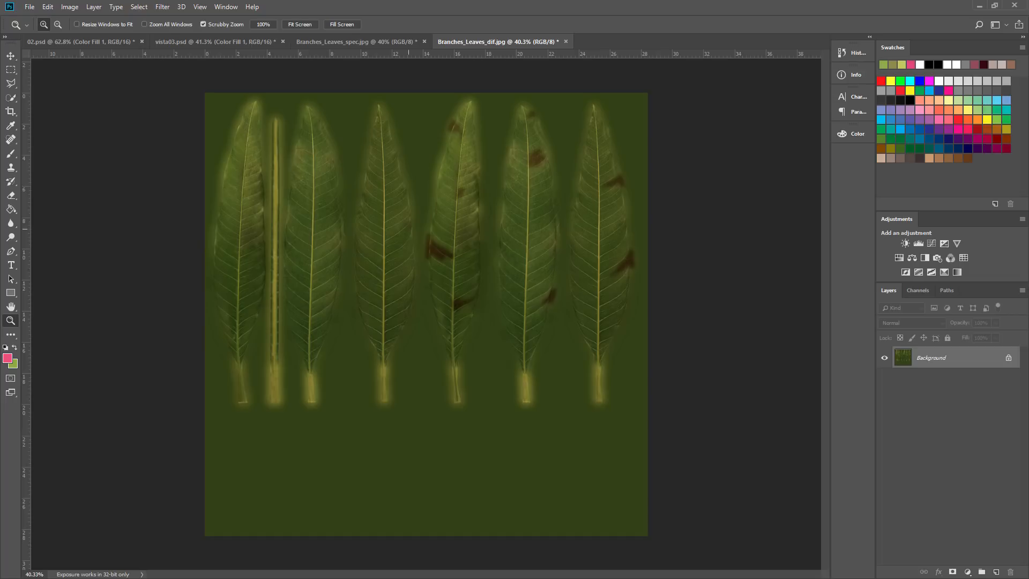
- Add a Vibrance adjustment layer over the leaf texture with vibrance -16 and saturation -1
scroll(409, 253, "up", 7, "alt")
scroll(406, 236, "down", 5, "alt")
scroll(407, 236, "down", 2, "alt")
left_click(967, 571)
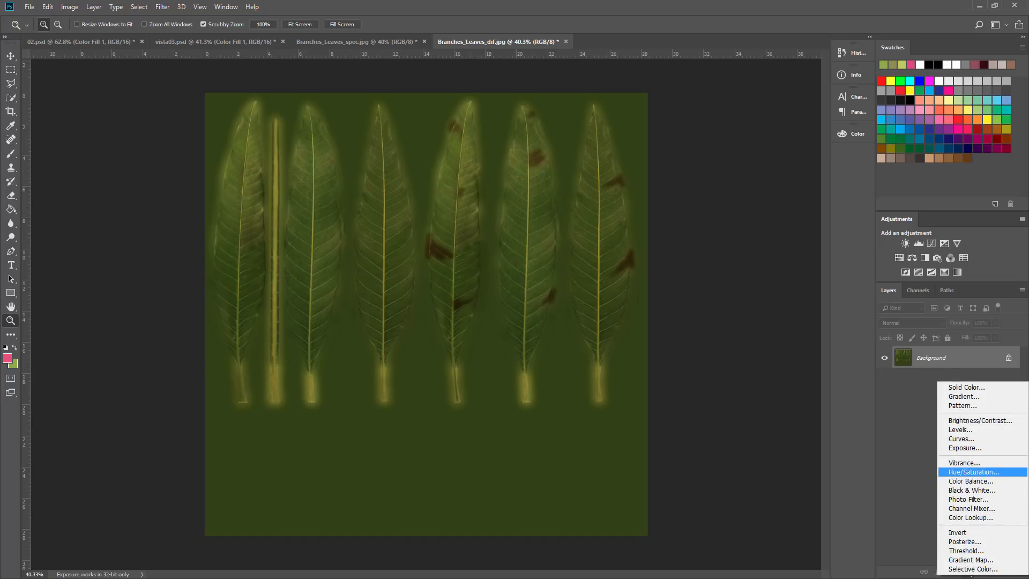
left_click(959, 472)
left_click_drag(766, 107, 767, 127)
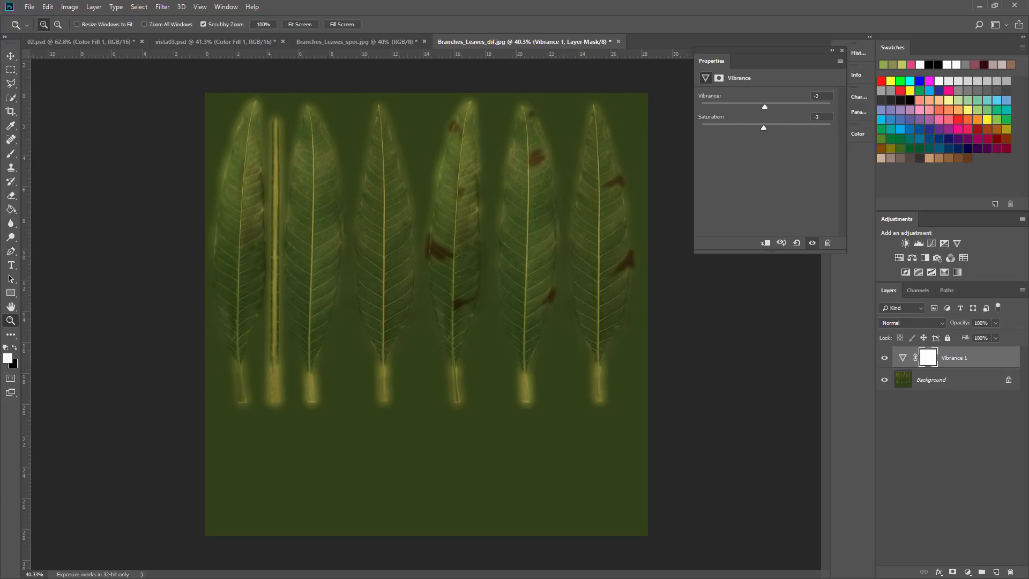
mouse_move(765, 107)
left_mouse_down()
mouse_move(777, 107)
mouse_move(754, 106)
left_mouse_up()
left_click(841, 49)
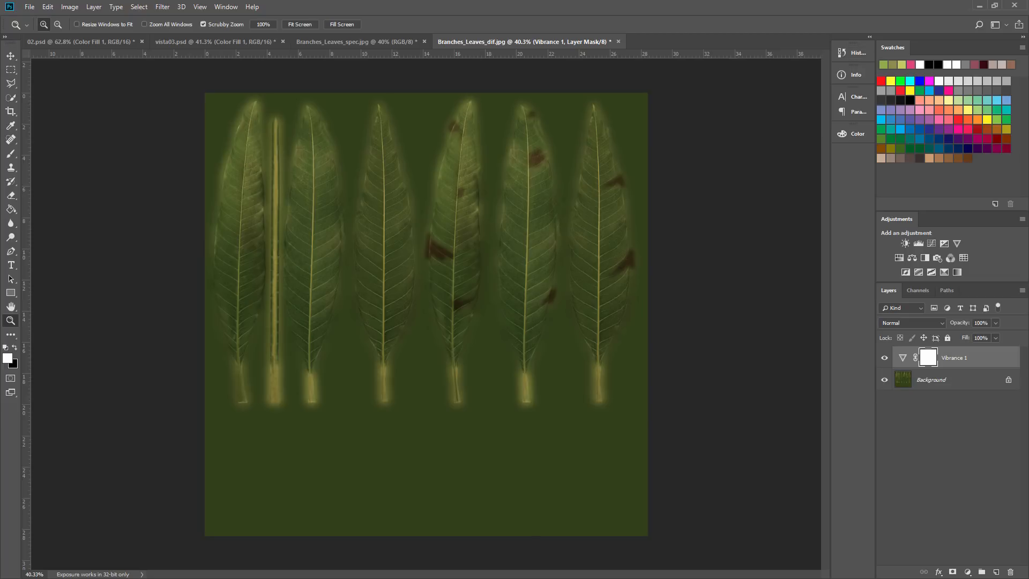
- Add a Curves adjustment layer above Vibrance 1 and lower the RGB midtones to darken the leaf texture
left_click(967, 572)
left_click(959, 424)
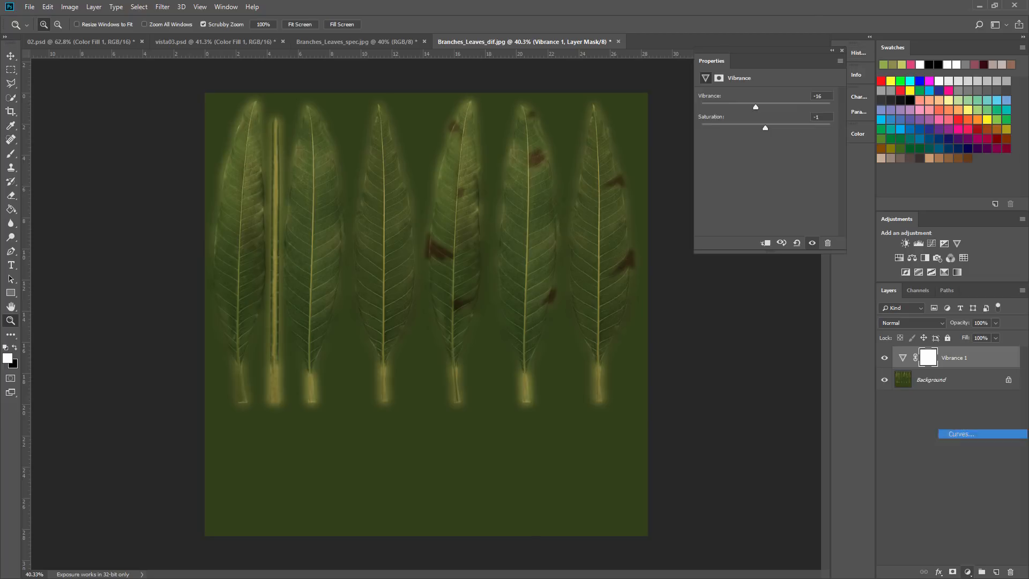
left_click_drag(780, 168, 780, 177)
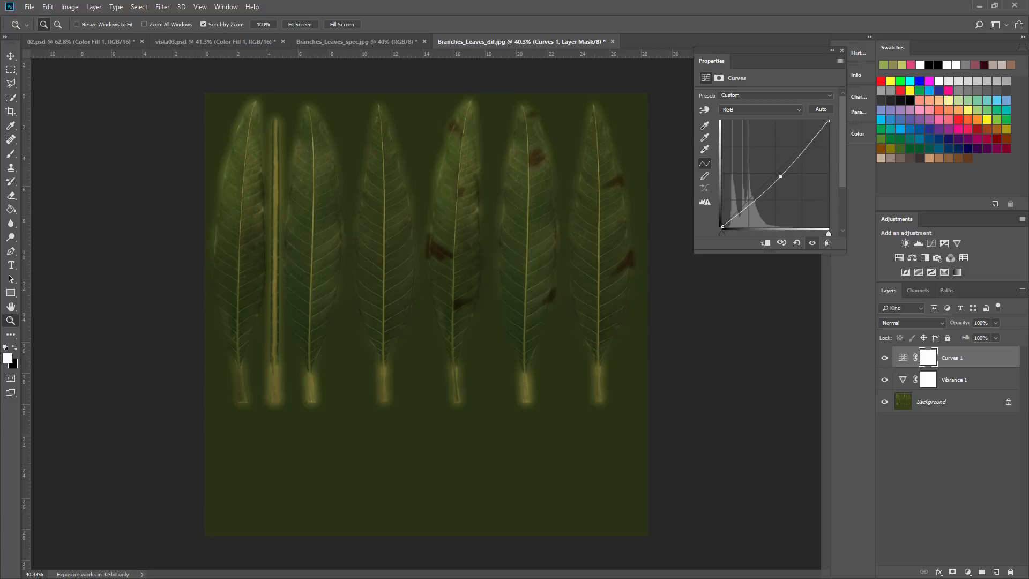
left_click_drag(780, 176, 779, 177)
- Duplicate the Background layer and move the copy to the top of the layer stack
left_click(938, 429)
left_click(926, 403)
right_click(926, 405)
left_click(957, 428)
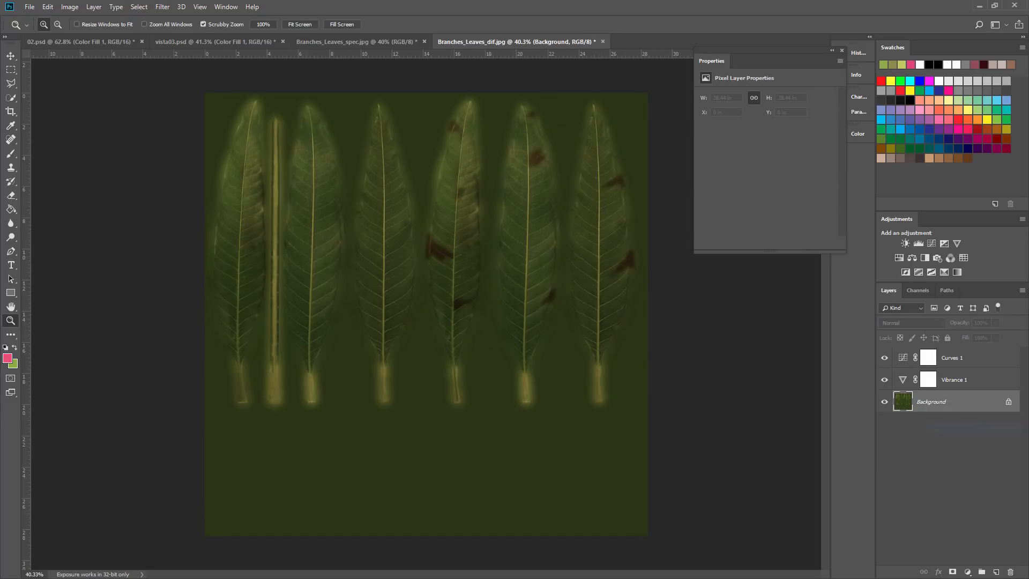
key("ctrl+shift+bracketright")
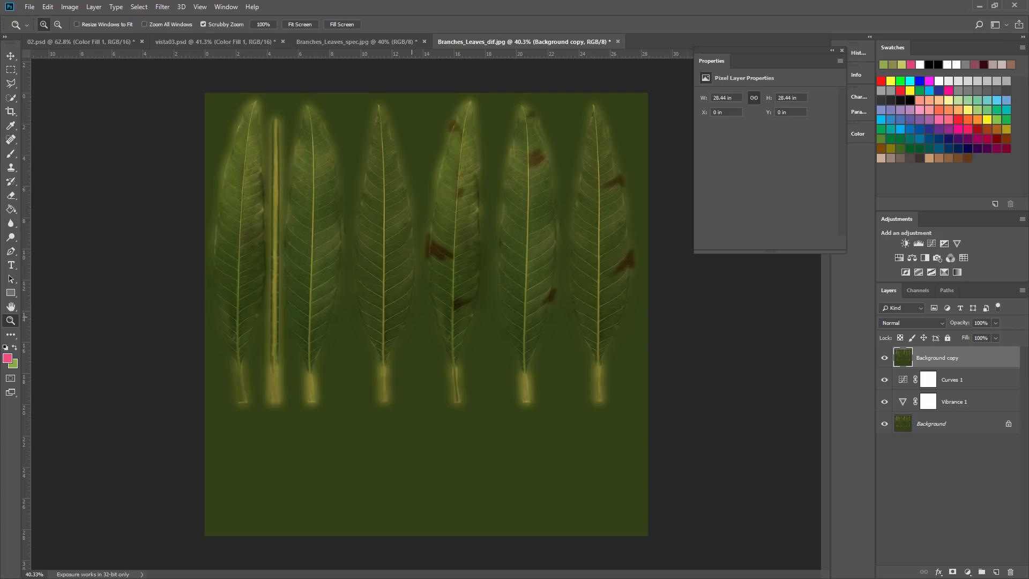
- Add a Curves adjustment layer above Background copy and raise the RGB highlights and shadows to brighten the leaves
left_click(967, 572)
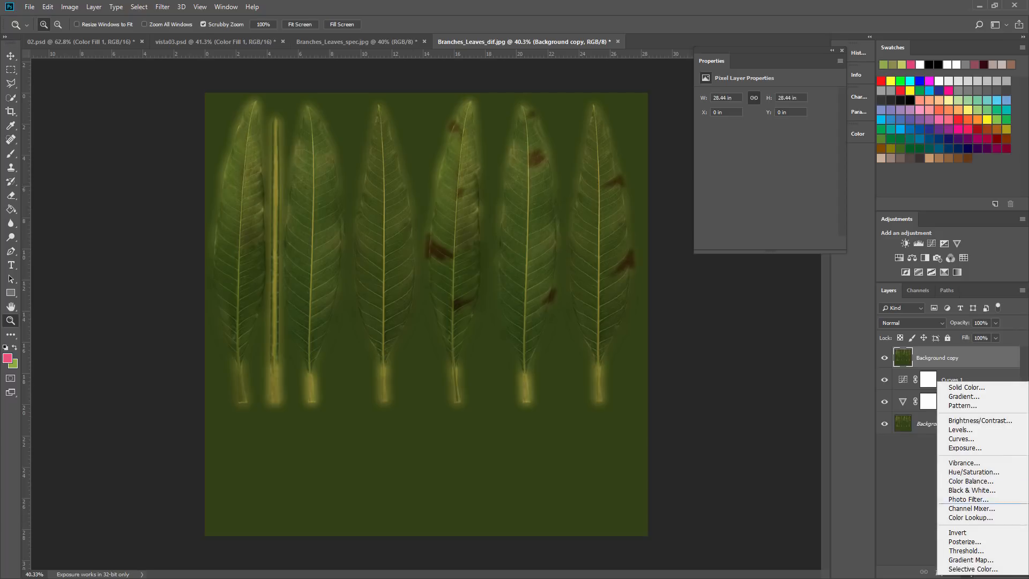
left_click(960, 438)
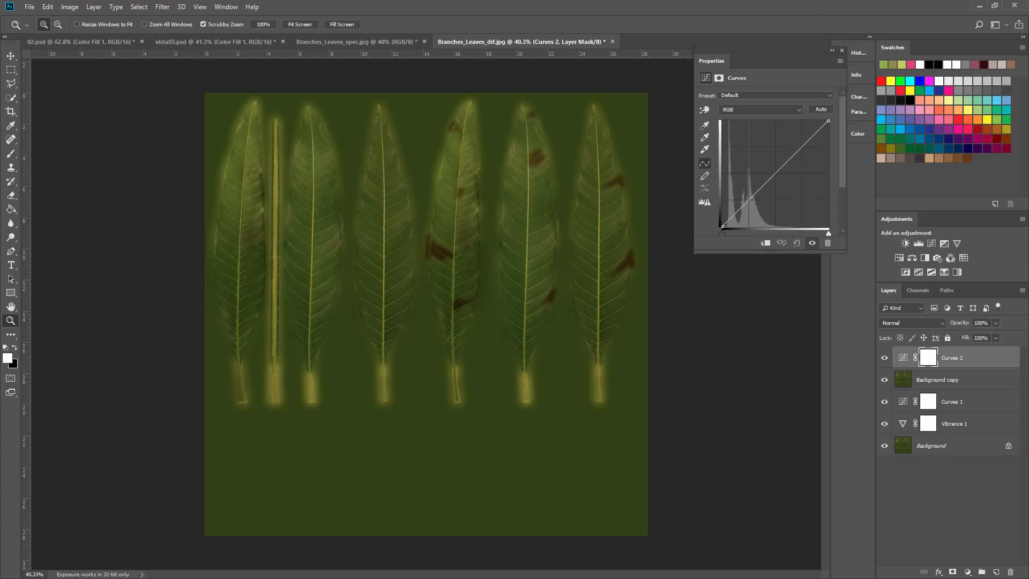
left_click_drag(774, 175, 787, 146)
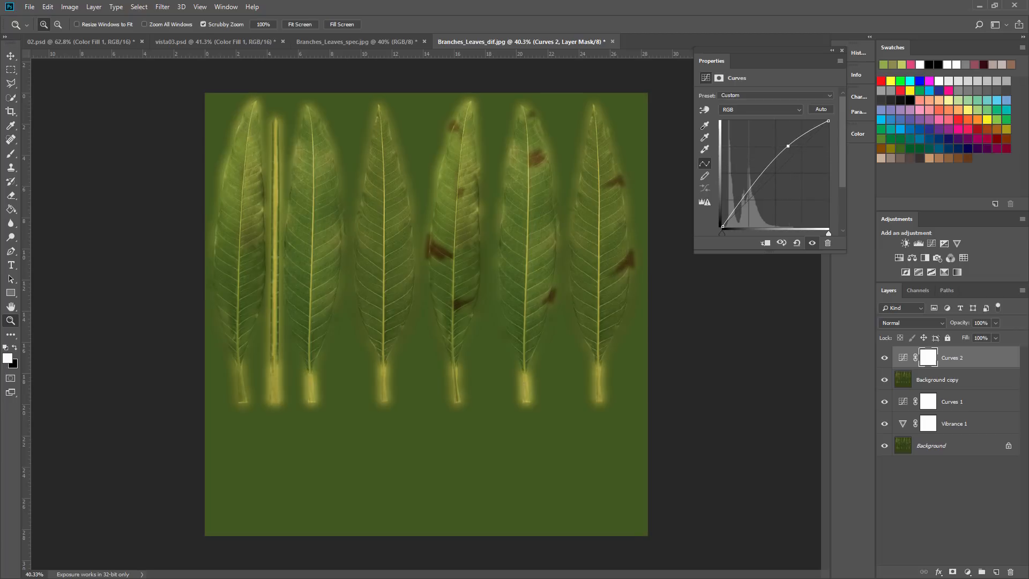
left_click_drag(751, 193, 749, 193)
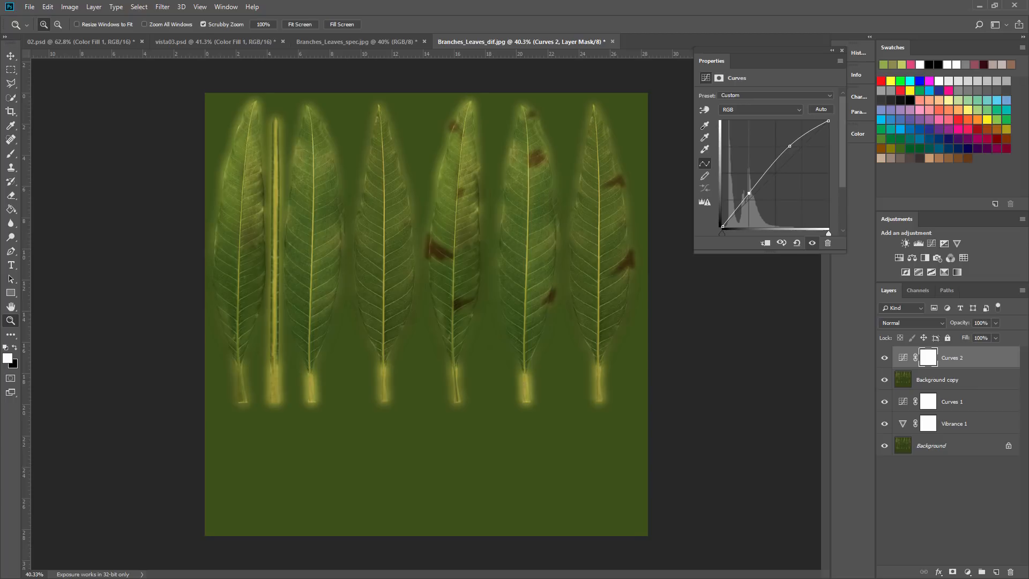
left_click_drag(749, 192, 749, 194)
- Try a Hue/Saturation adjustment layer with hue -5 above Curves 2, and delete that layer
left_click(968, 571)
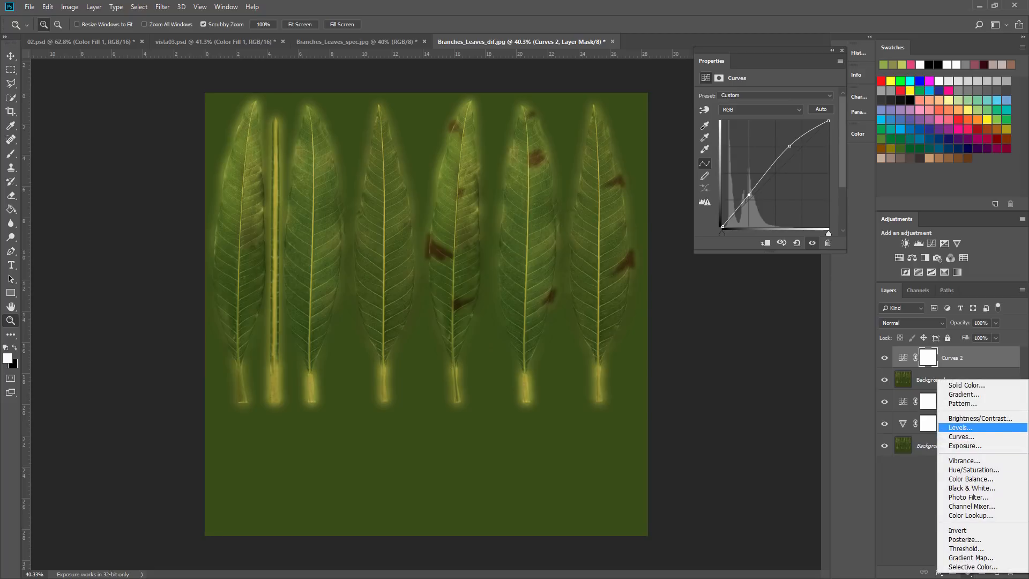
left_click(973, 469)
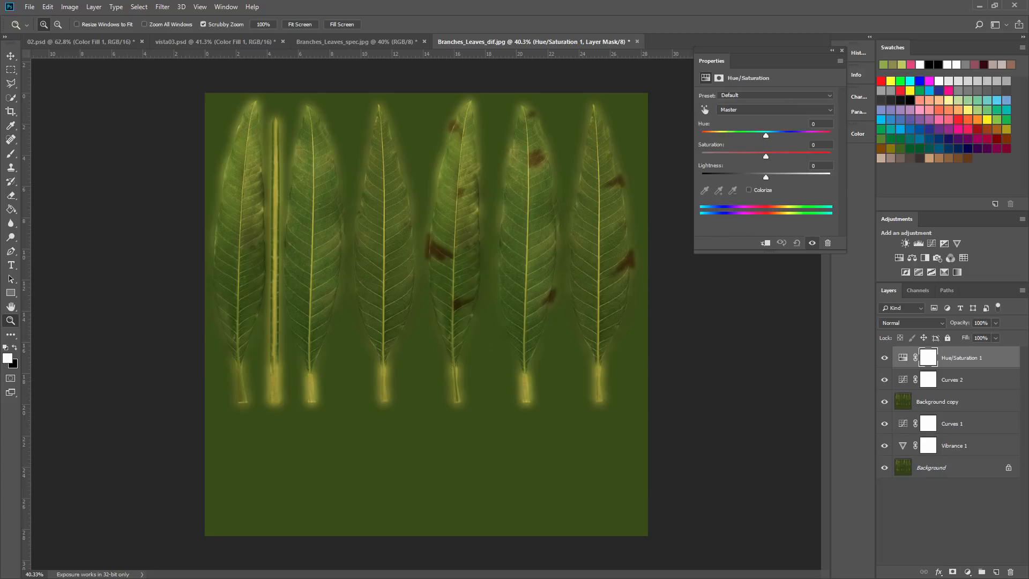
left_click_drag(765, 135, 762, 135)
key("Delete")
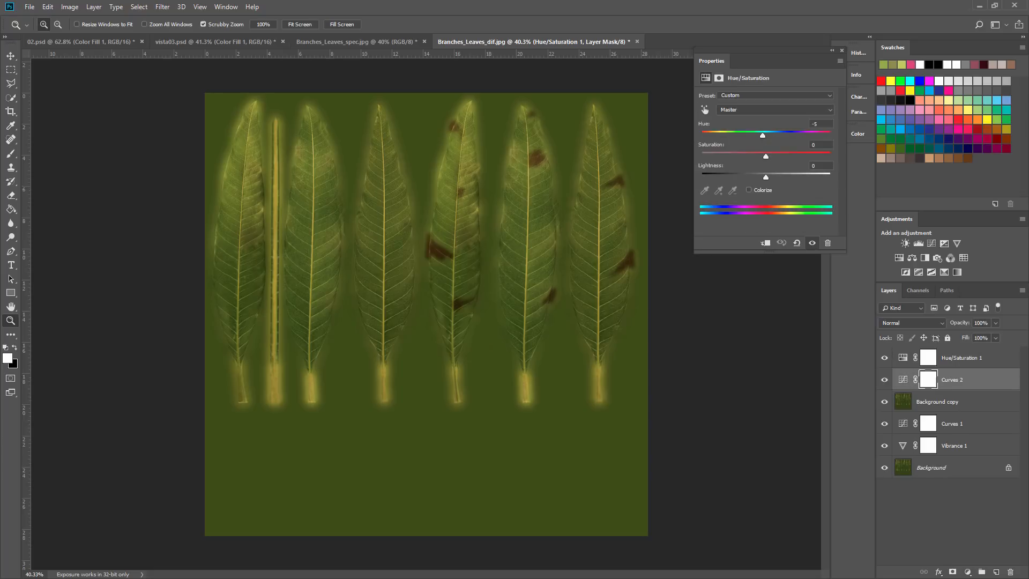
- Add a yellow-green Solid Color fill layer with color #bfdb21 above Curves 2
left_click(967, 572)
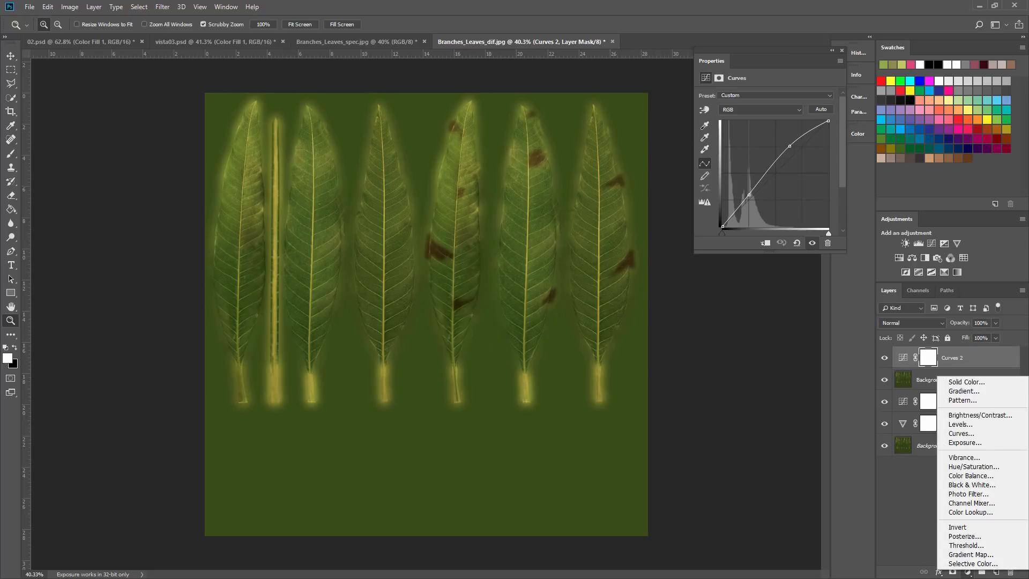
left_click(953, 382)
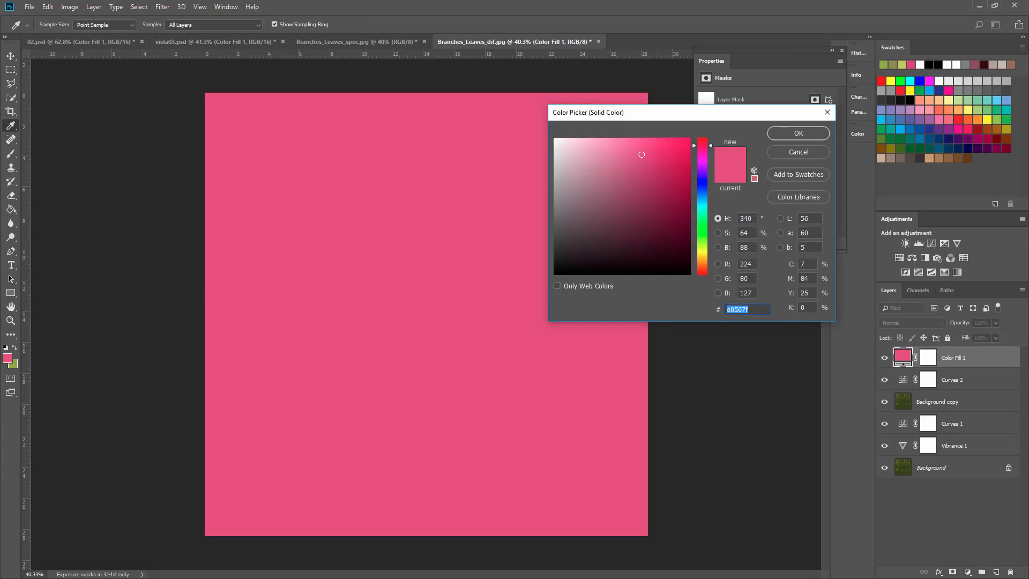
type("e0c350")
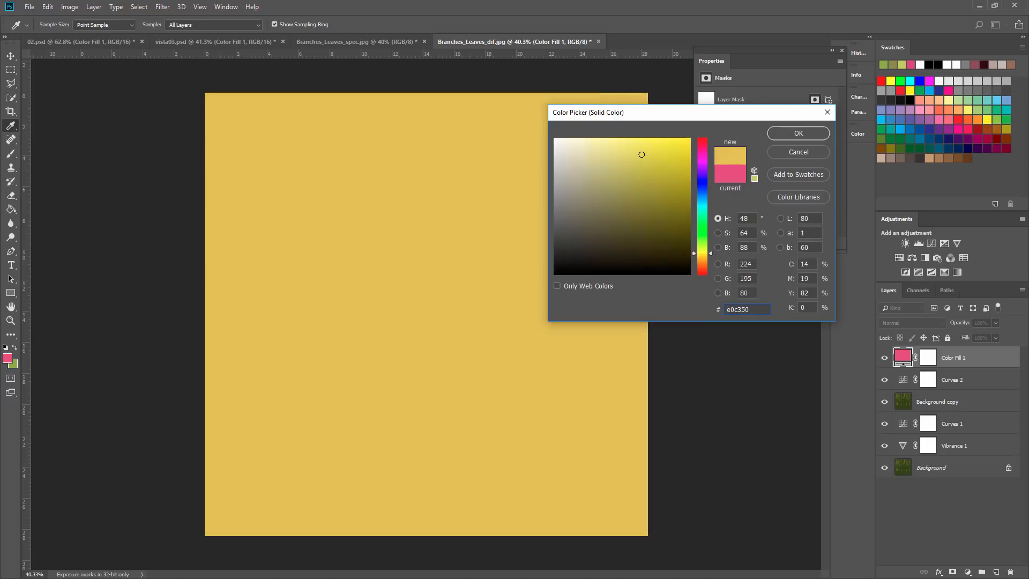
type("bfdb21")
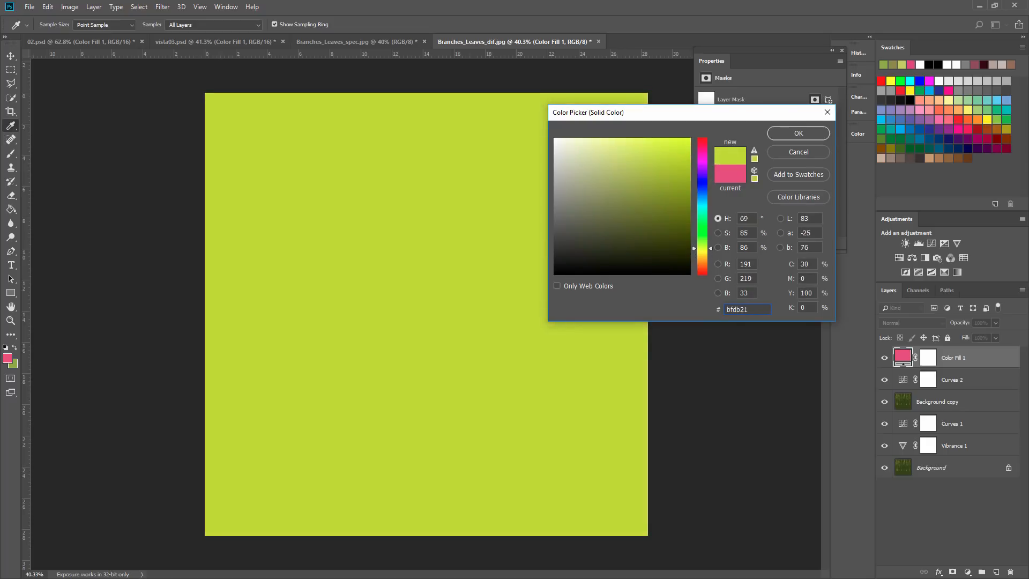
key("Return")
key("z")
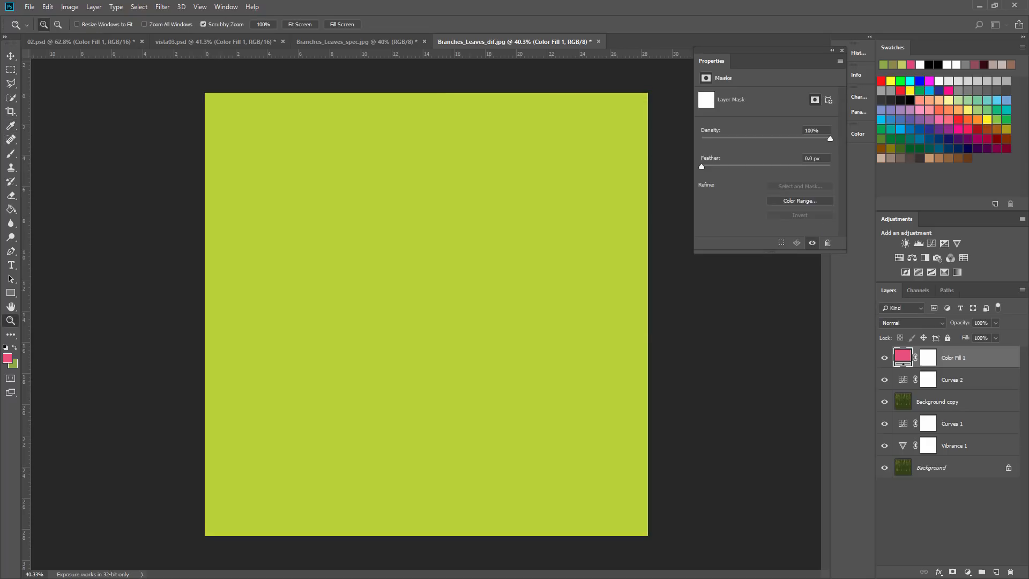
- Try the Color, Multiply and Overlay blending modes on the yellow-green fill layer
left_click(911, 323)
left_click(911, 298)
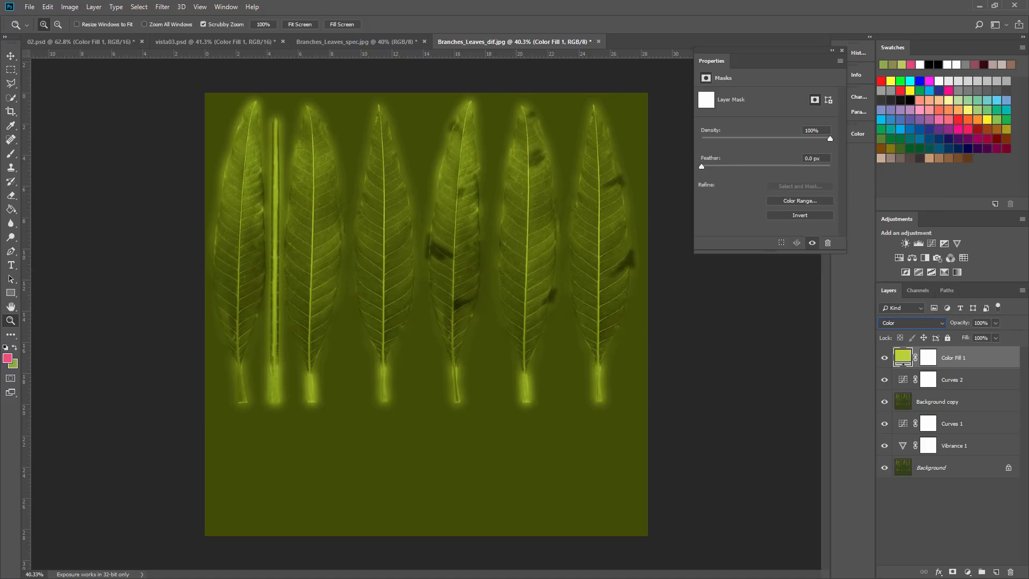
left_click(911, 322)
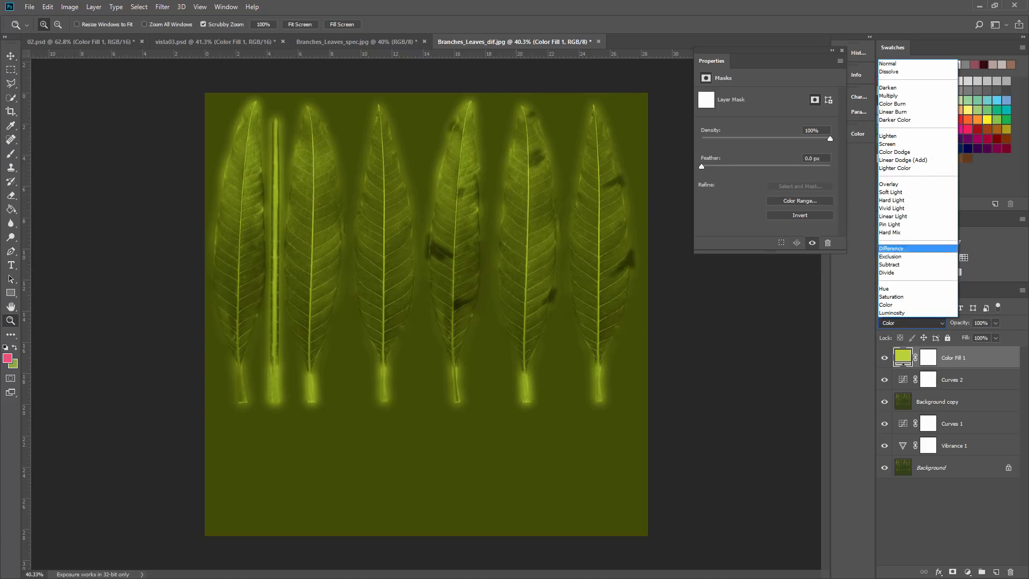
left_click(911, 87)
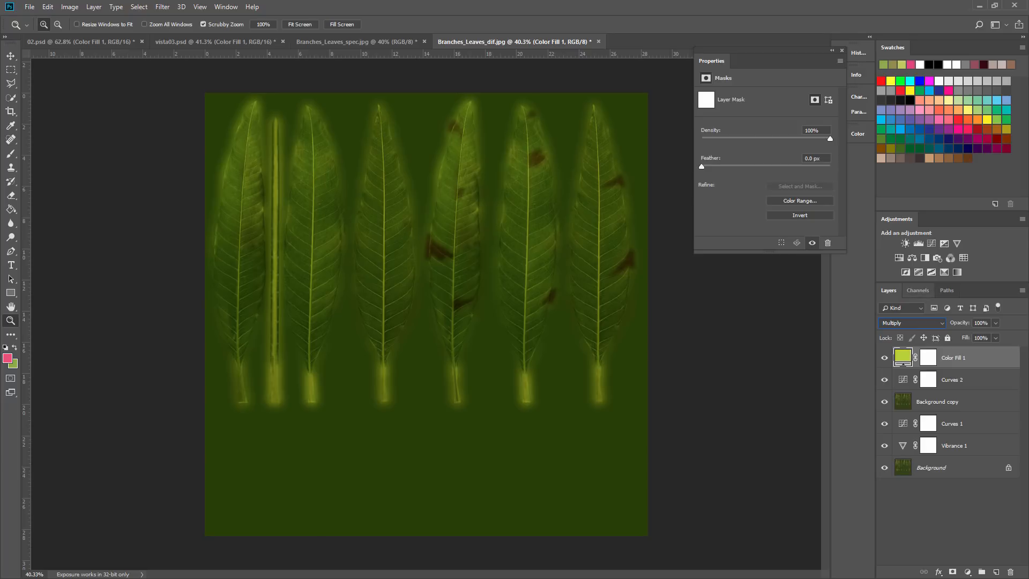
left_click(911, 322)
left_click(911, 184)
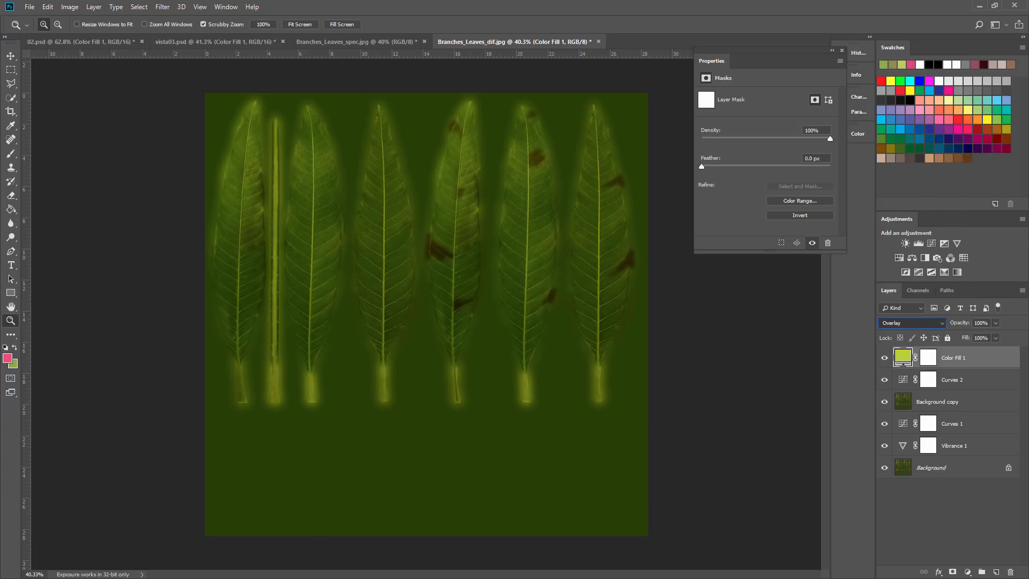
- Set the fill layer's blending mode to Normal and its opacity to 13%
left_click(911, 323)
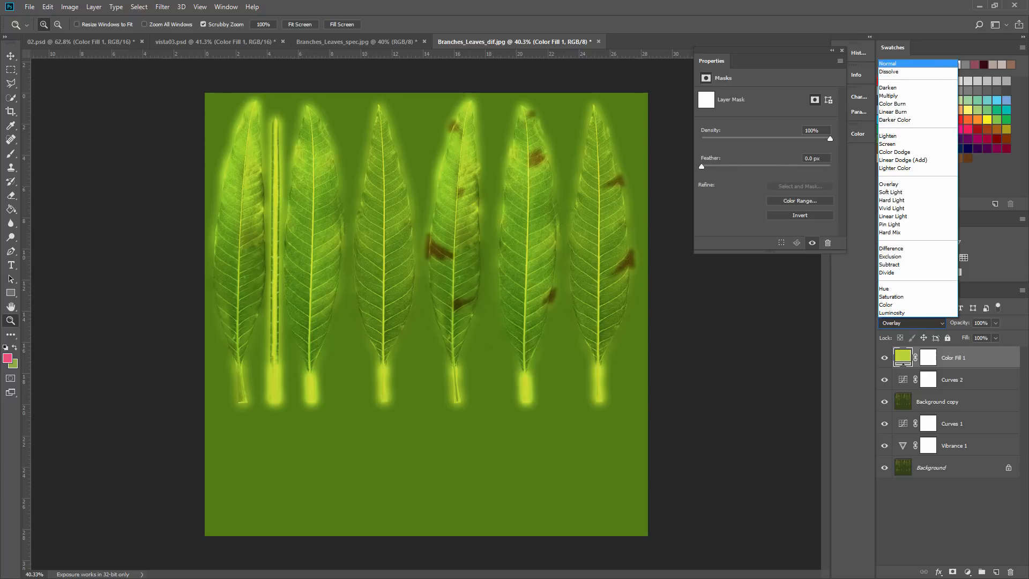
key("Return")
left_click(995, 323)
left_click_drag(998, 335, 954, 335)
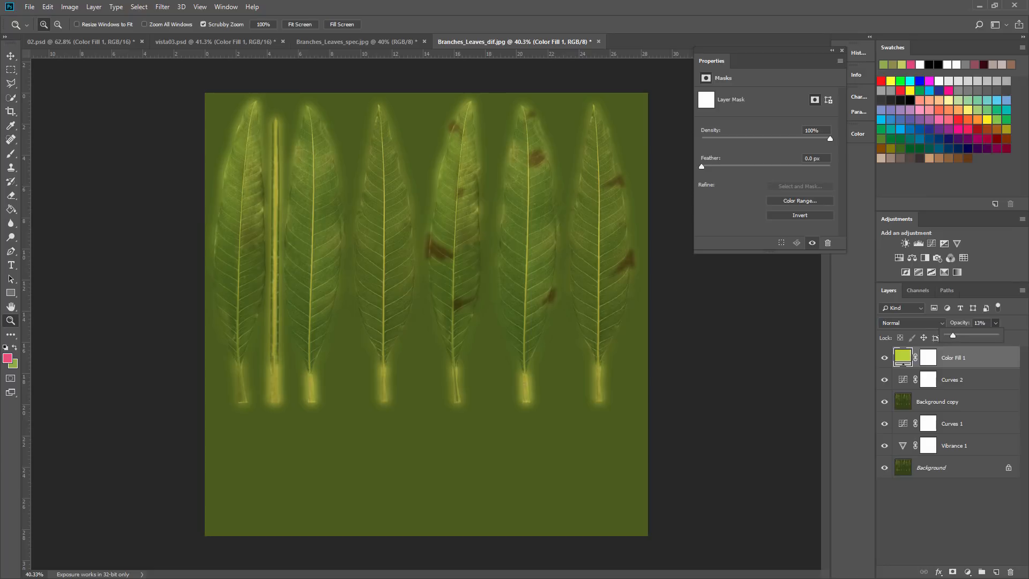
left_click(841, 50)
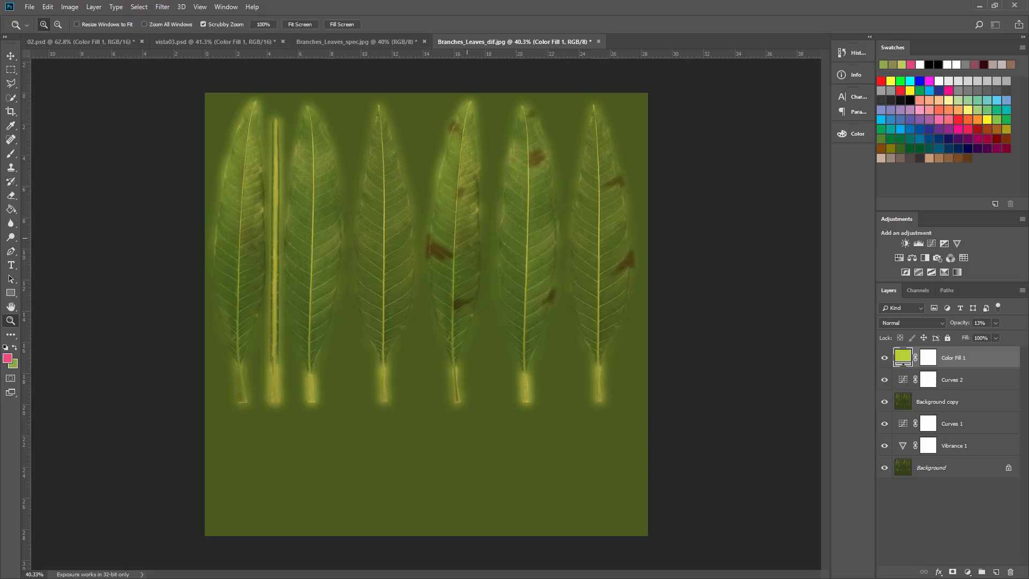
- Switch back to 3ds Max, duplicate the leaf's diffuse bitmap node and place the copy above the original
key("alt+Tab")
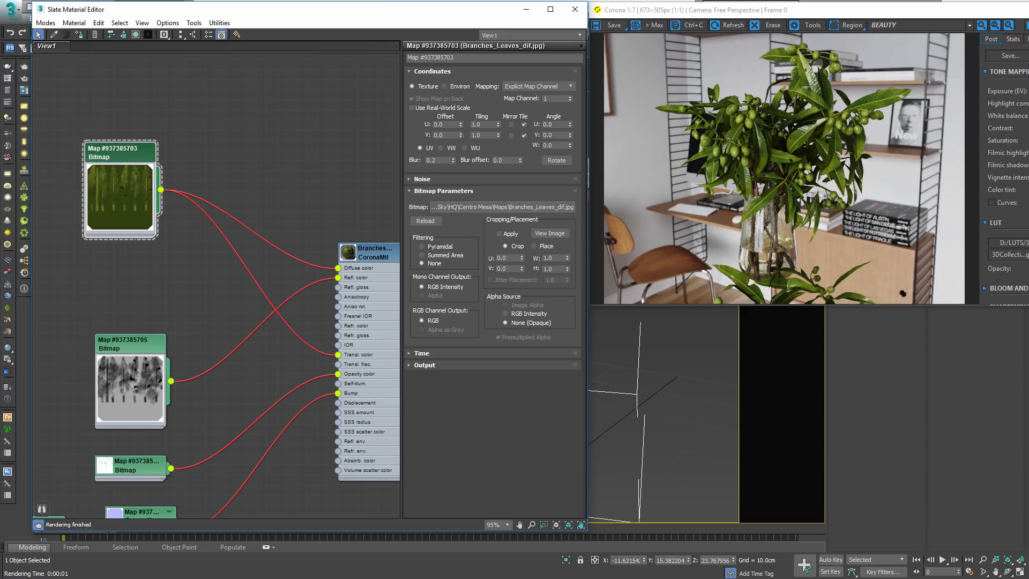
middle_click_drag(143, 151, 207, 245)
right_click(199, 246)
left_click(236, 317)
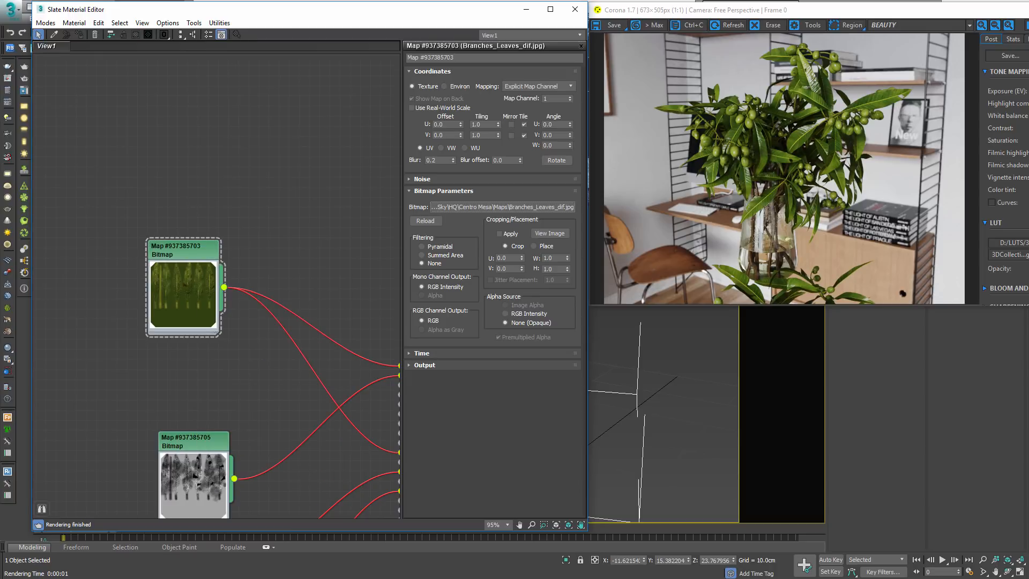
key("ctrl+v")
left_click_drag(189, 130, 169, 99)
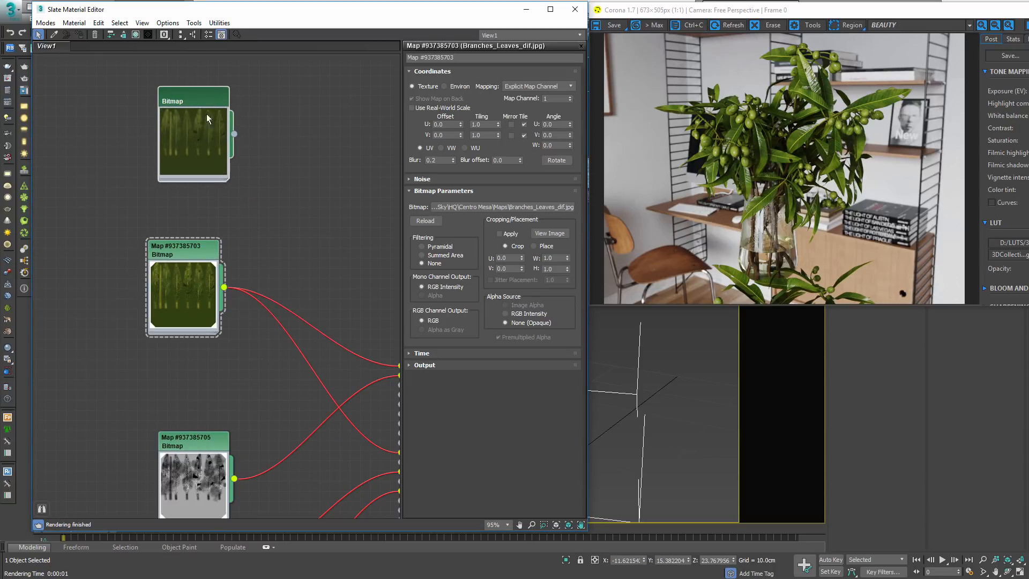
- Add a Branches_Leaves_Trans bitmap node below the original leaf bitmap and connect the Branches_Leaves_dif_B bitmap to the material's diffuse color
key("ctrl+v")
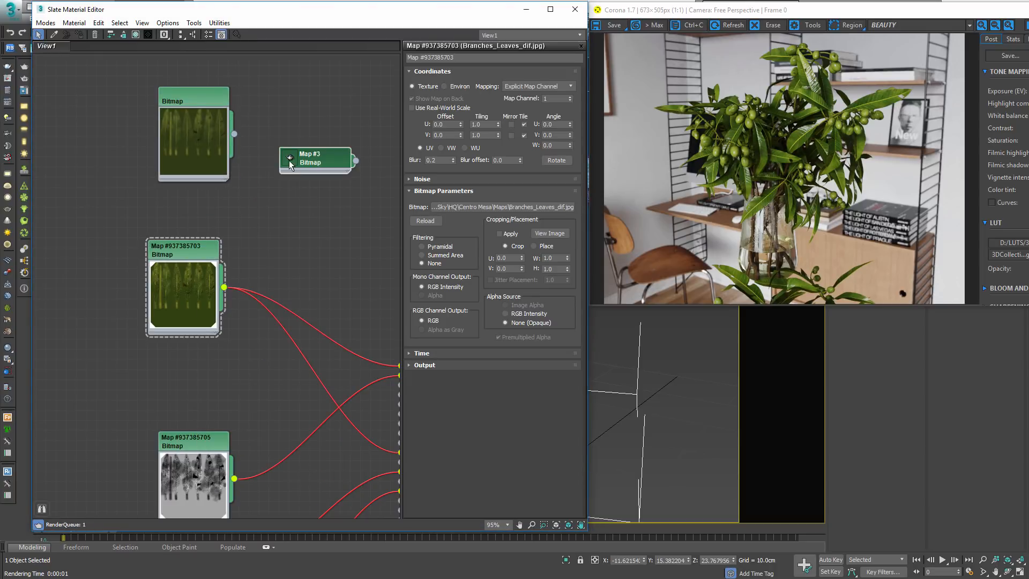
left_click_drag(307, 175, 208, 340)
left_click_drag(207, 282, 209, 263)
left_click_drag(228, 118, 219, 118)
scroll(220, 118, "down", 1)
middle_click_drag(219, 118, 75, 104)
left_click_drag(79, 117, 237, 398)
middle_click_drag(117, 343, 213, 320)
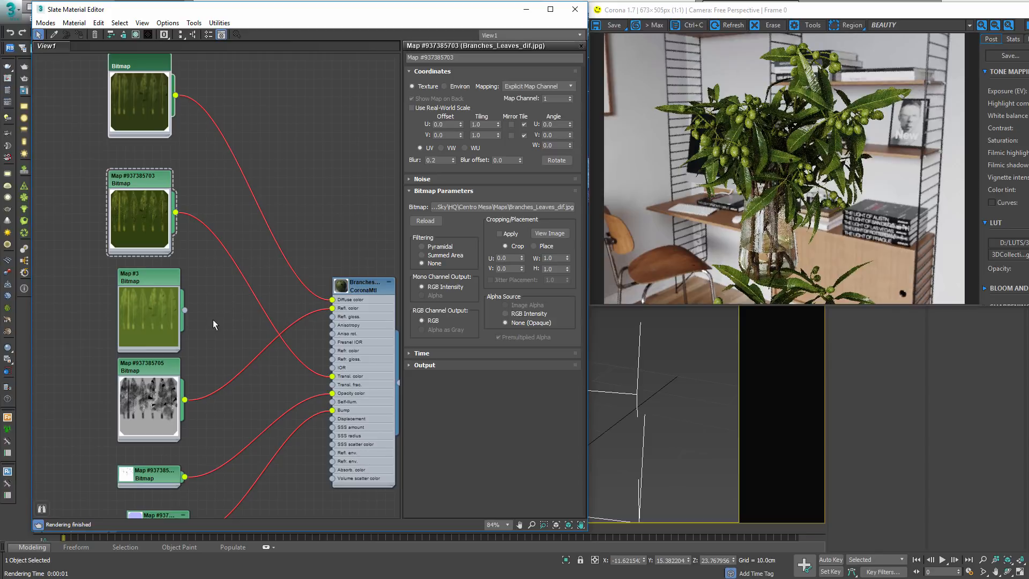
- Connect the Branches_Leaves_Trans bitmap to the translucency color, delete the original diffuse bitmap node and regroup the remaining bitmaps
left_click_drag(185, 310, 333, 376)
key("Delete")
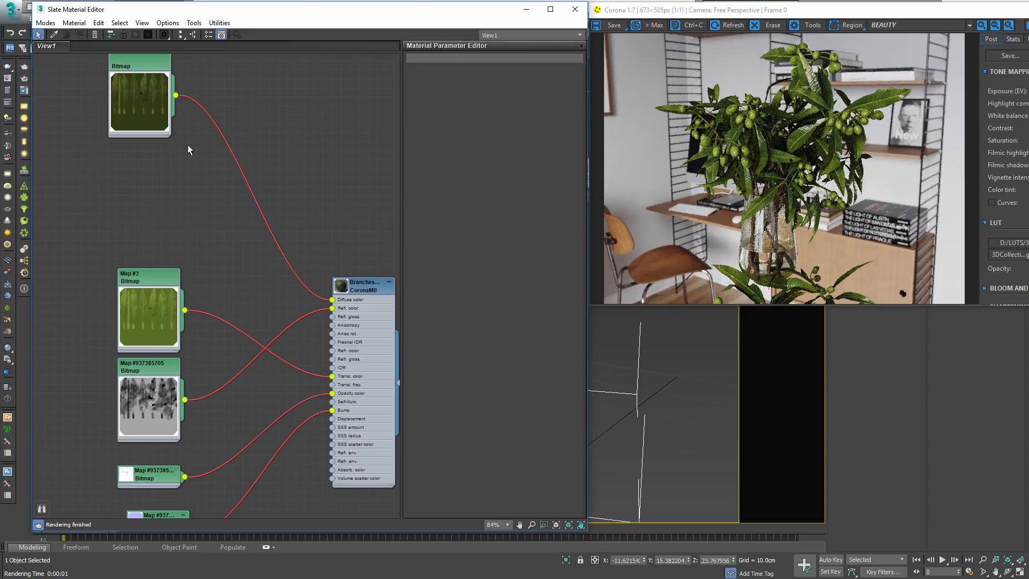
left_click_drag(160, 123, 170, 248)
middle_click_drag(226, 308, 203, 260)
- Try a translucency fraction of 1.0 on the leaf material and check it in the CESSENTIAL_Translucency and BEAUTY passes
left_click(343, 236)
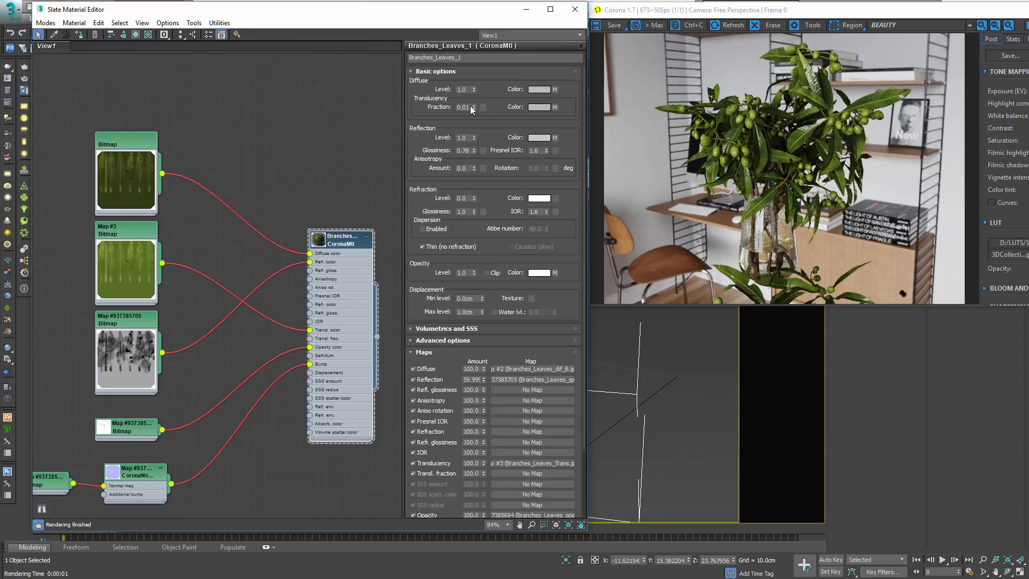
left_click_drag(474, 107, 640, 519)
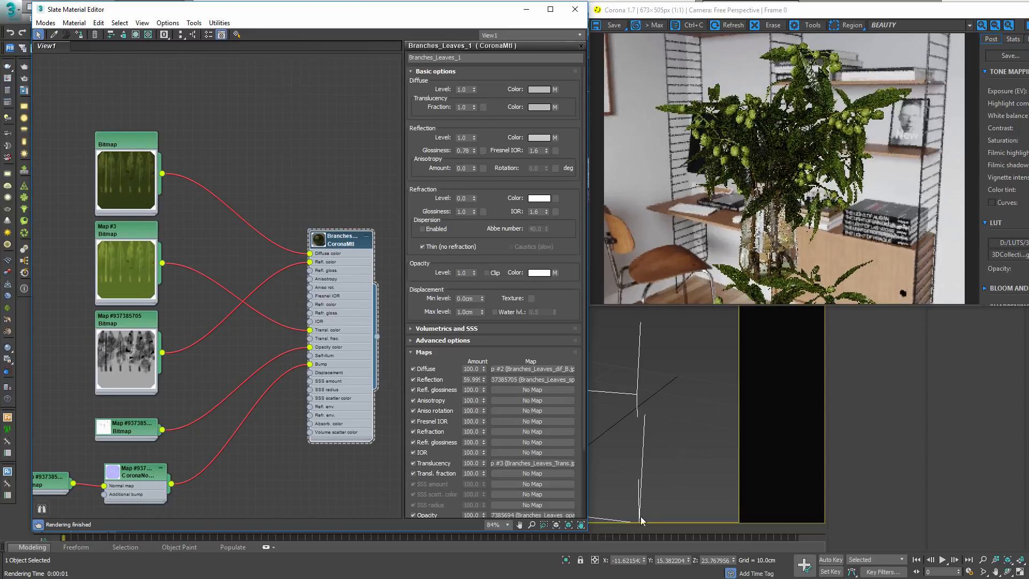
double_click(464, 107)
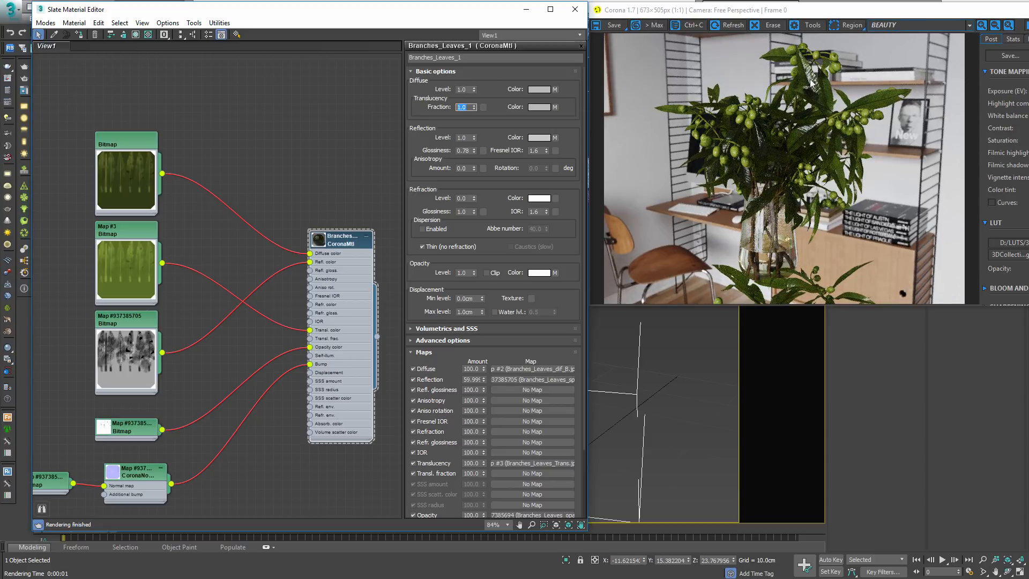
left_click(909, 25)
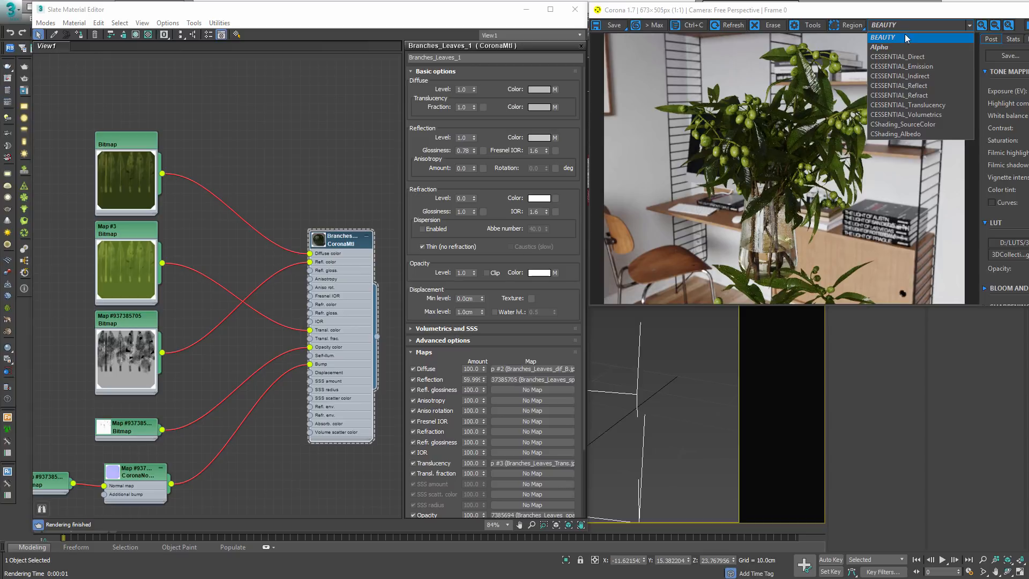
left_click(908, 105)
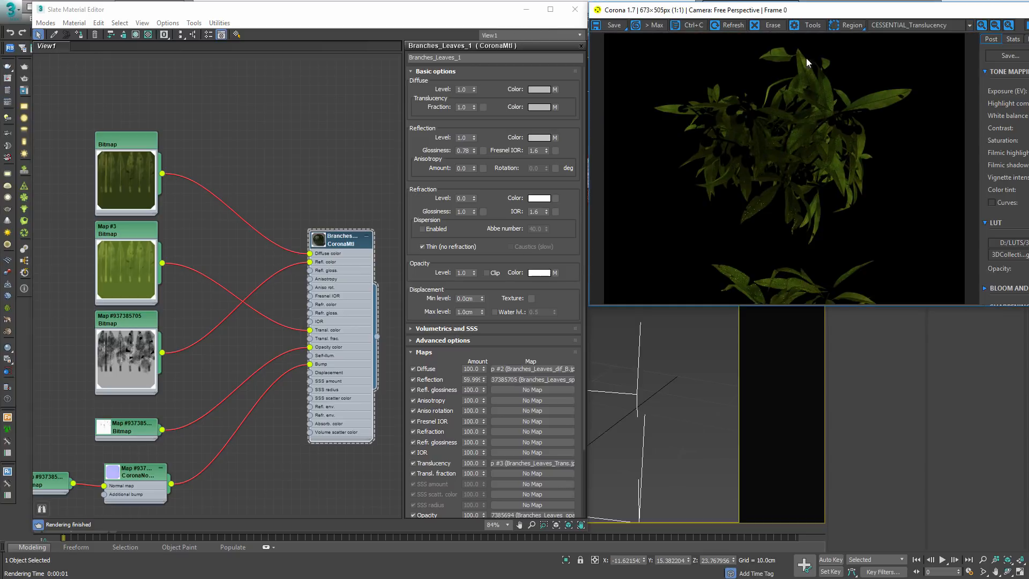
left_click(934, 28)
left_click(911, 37)
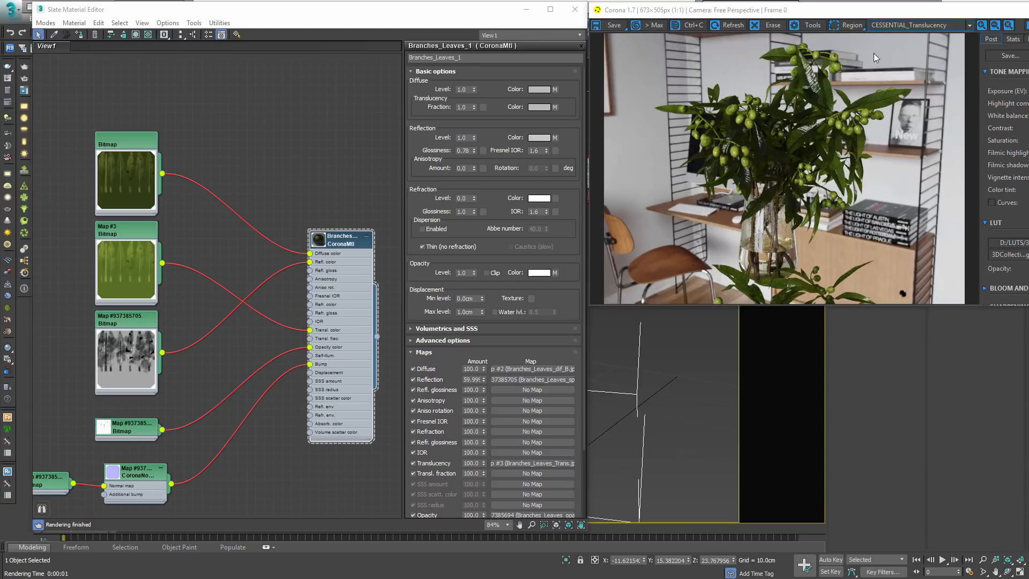
- Try translucency fractions of 0.3 and 0.4 on the leaf material, settle on 0.3 and close the material editor
double_click(462, 107)
type("0")
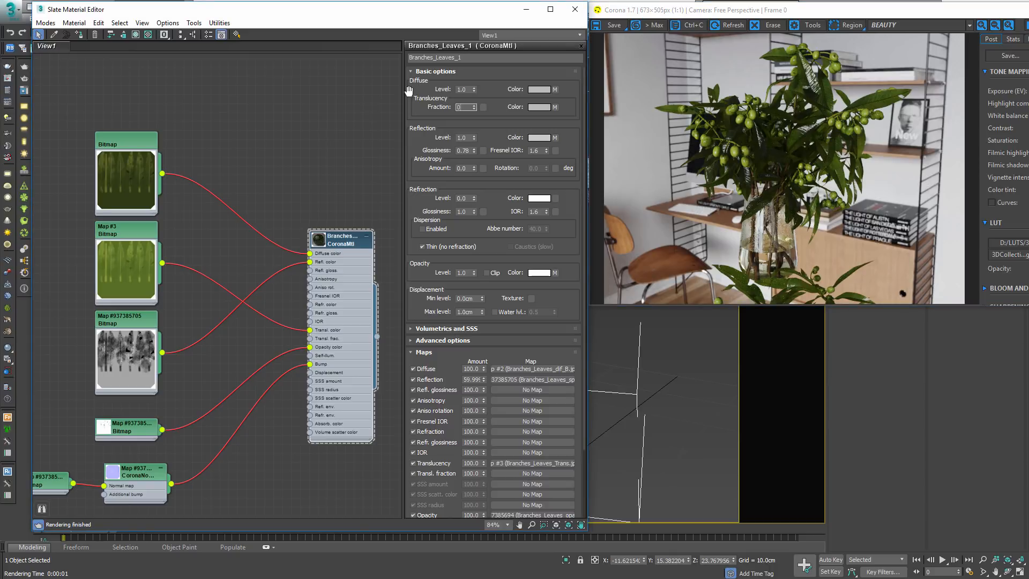
type(".3")
key("Return")
type("0.4")
key("Return")
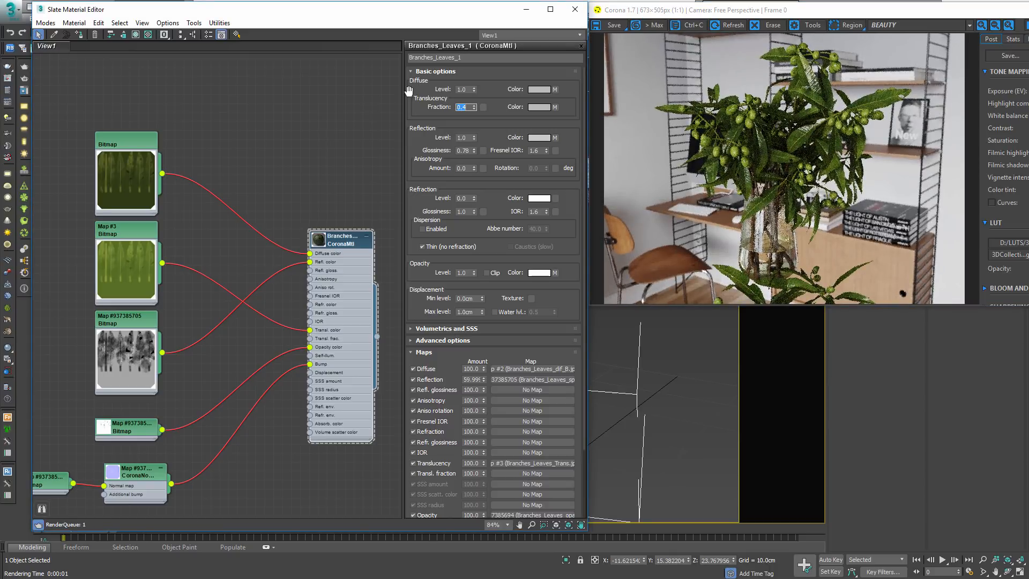
left_click(575, 9)
- Examine the backlit and front-lit leaves in the interactive render, comparing the BEAUTY and CESSENTIAL_Translucency passes
middle_click_drag(570, 287, 437, 287, "alt")
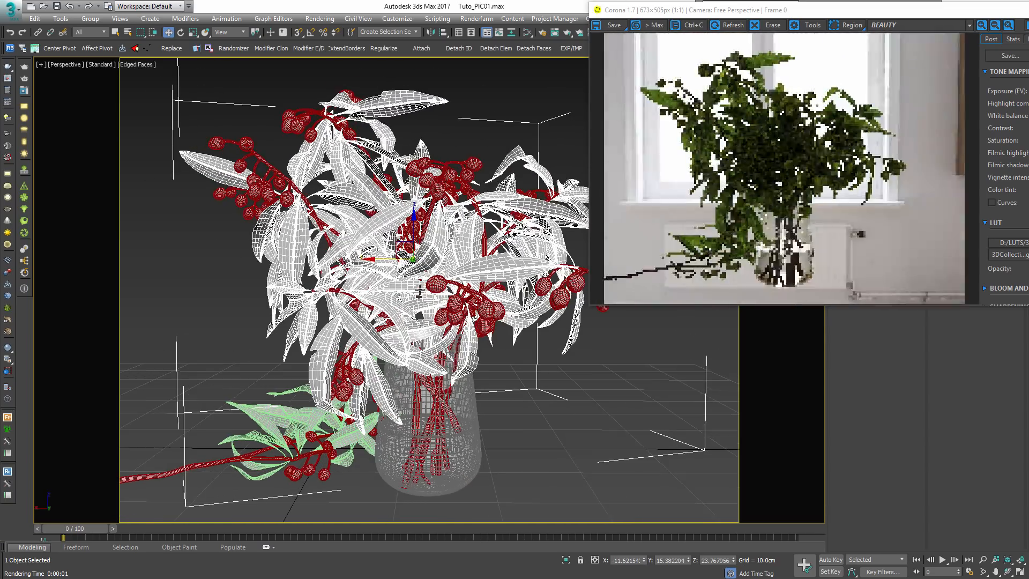
scroll(691, 248, "up", 1)
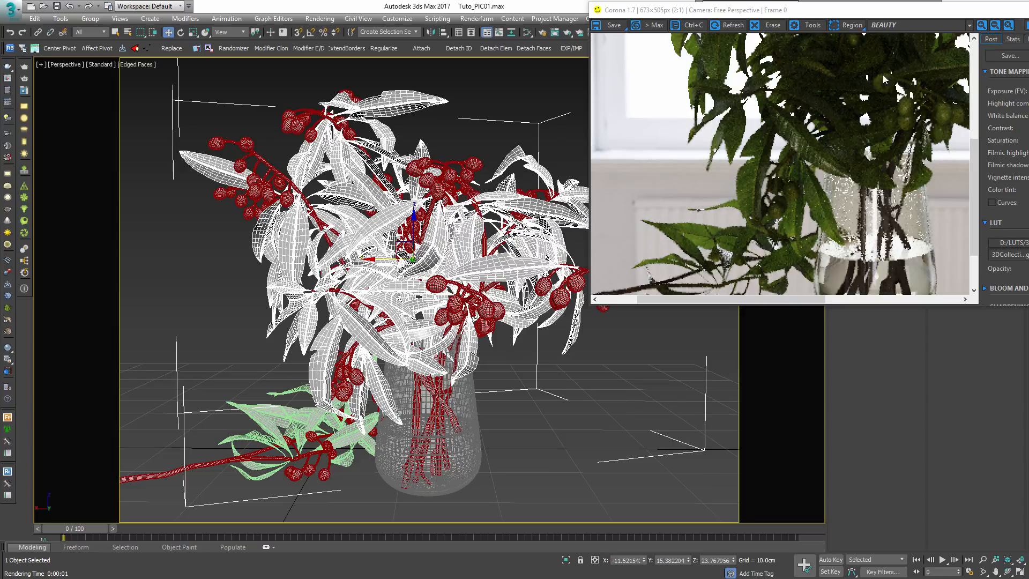
scroll(809, 104, "down", 1)
scroll(792, 81, "up", 1)
left_click_drag(756, 64, 777, 107)
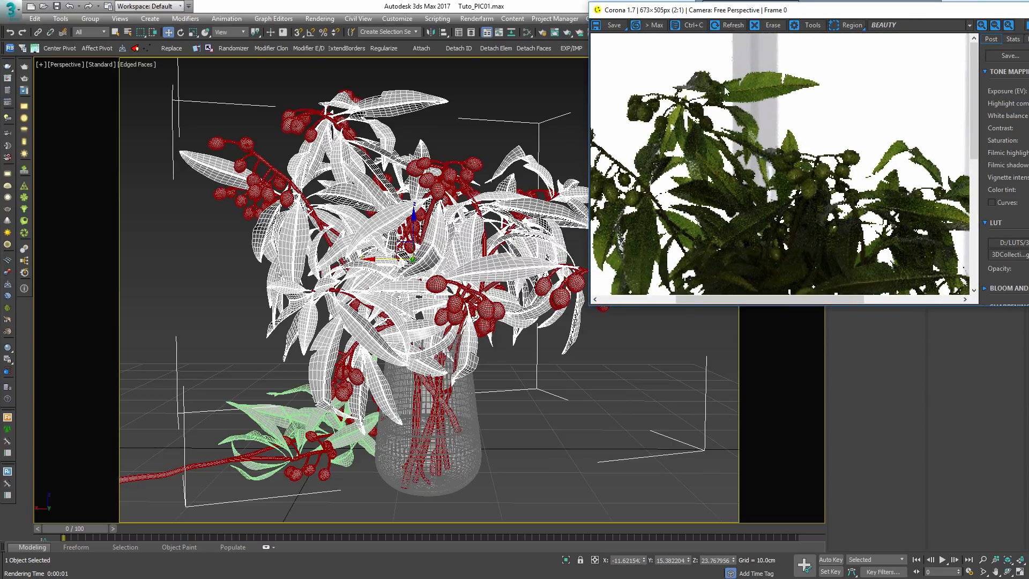
left_click(919, 25)
left_click(926, 104)
scroll(721, 156, "down", 1)
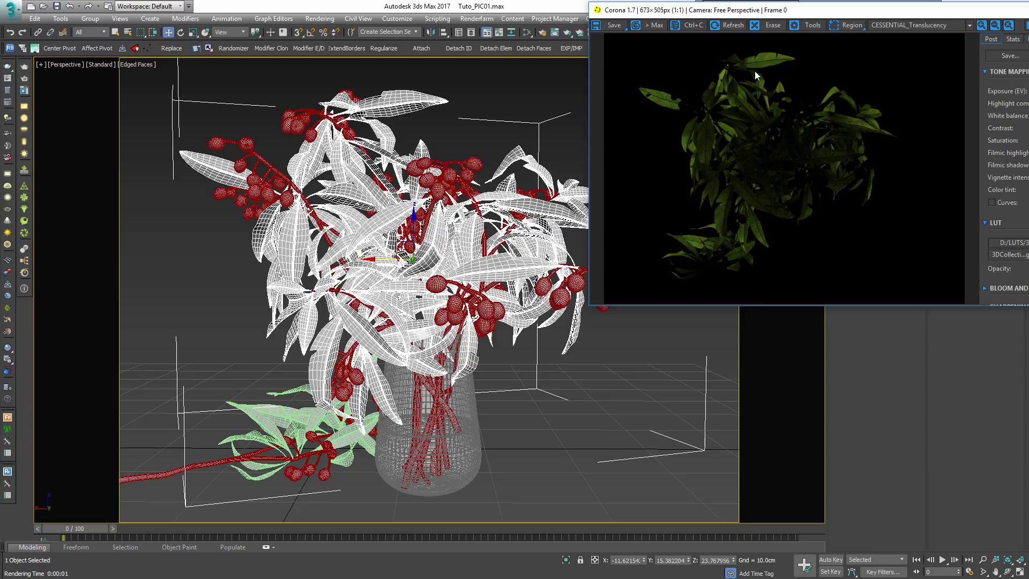
left_click(925, 26)
left_click(911, 39)
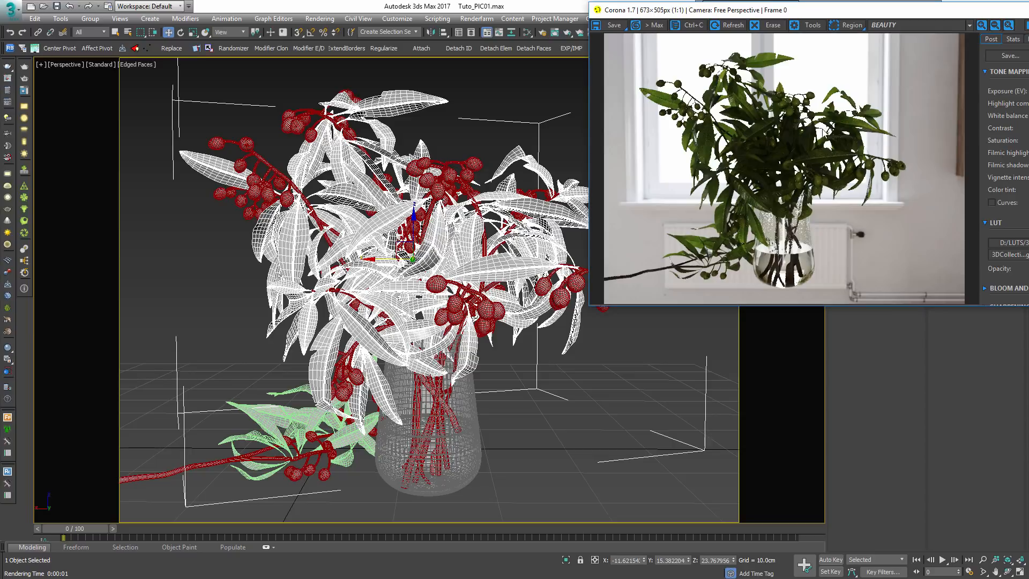
scroll(480, 242, "up", 2)
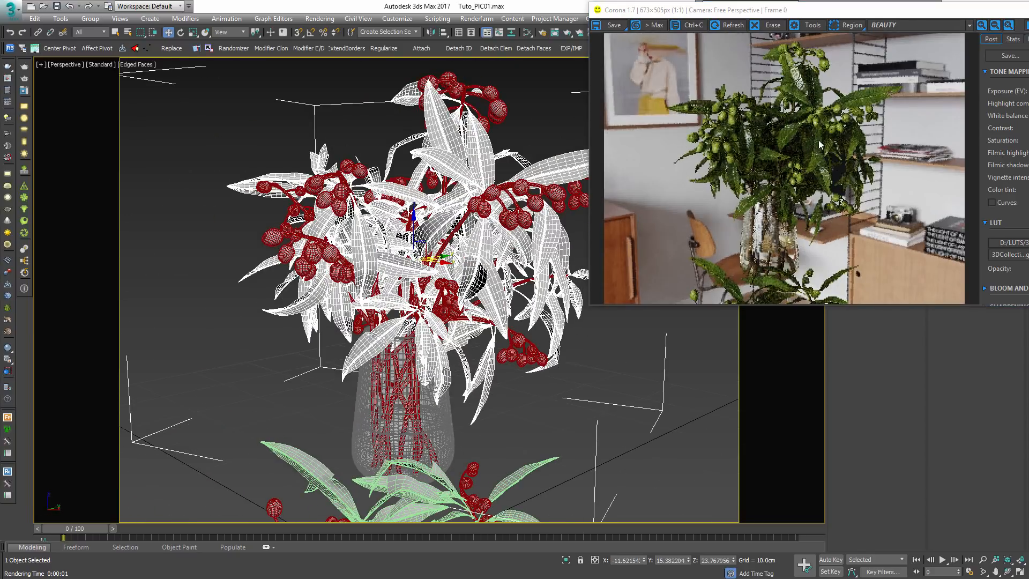
scroll(480, 241, "up", 2)
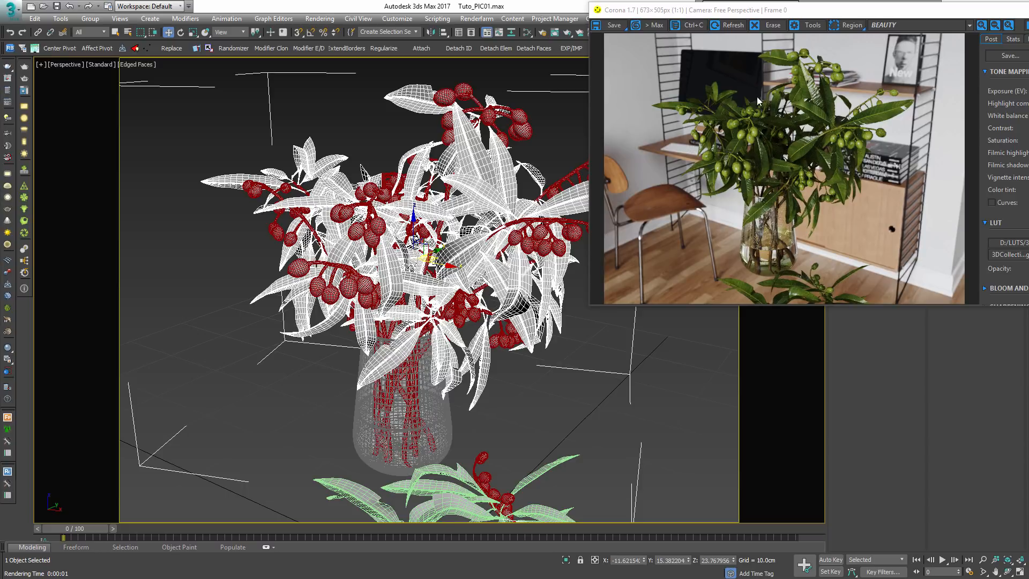
middle_click_drag(540, 190, 492, 188)
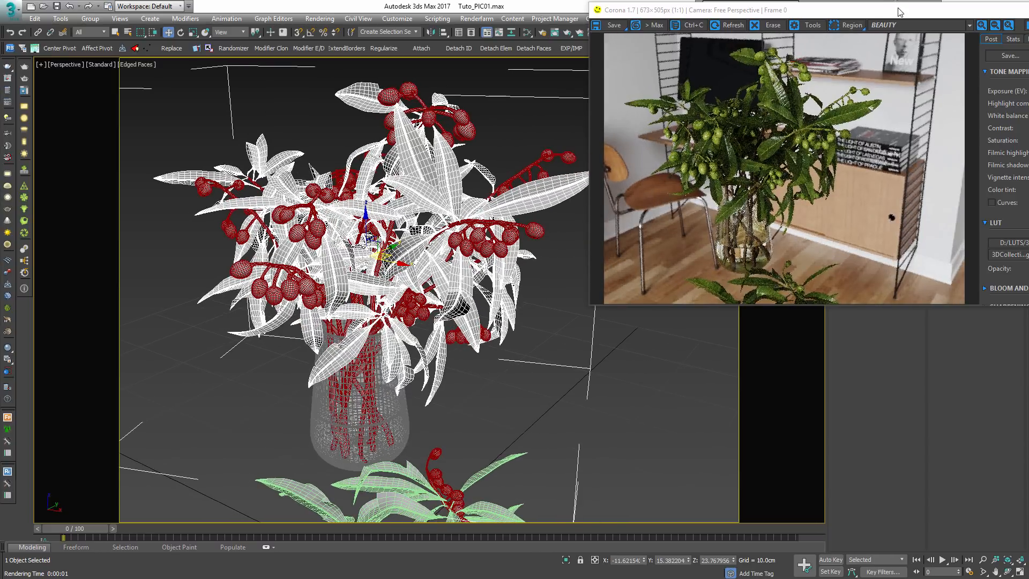
scroll(800, 111, "up", 1)
scroll(800, 112, "down", 1)
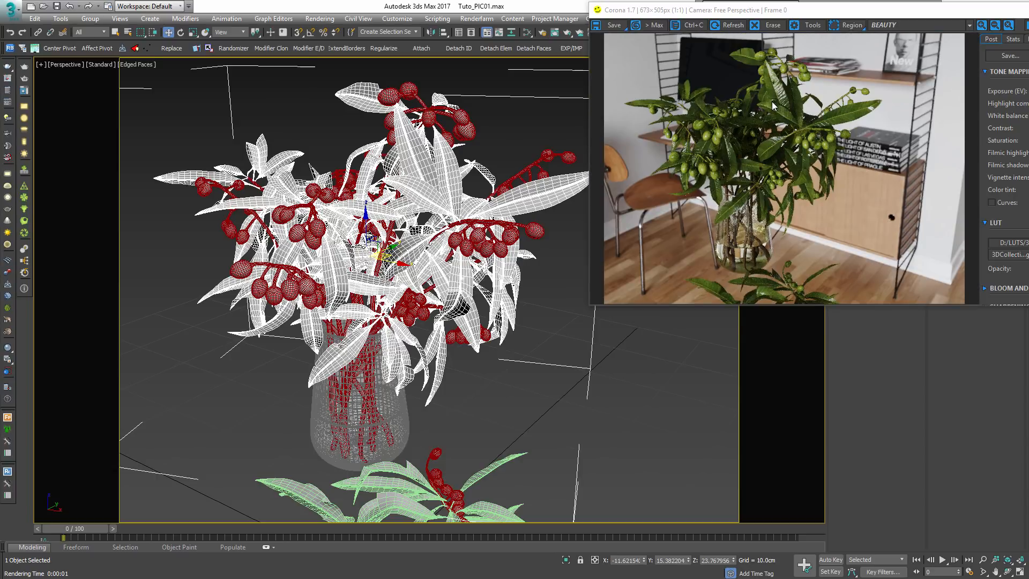
- Add a MaterialByElement modifier to the Branches_Leaves_1 object, place it below TurboSmooth and restart the interactive render
left_click_drag(905, 16, 778, 241)
left_click(852, 64)
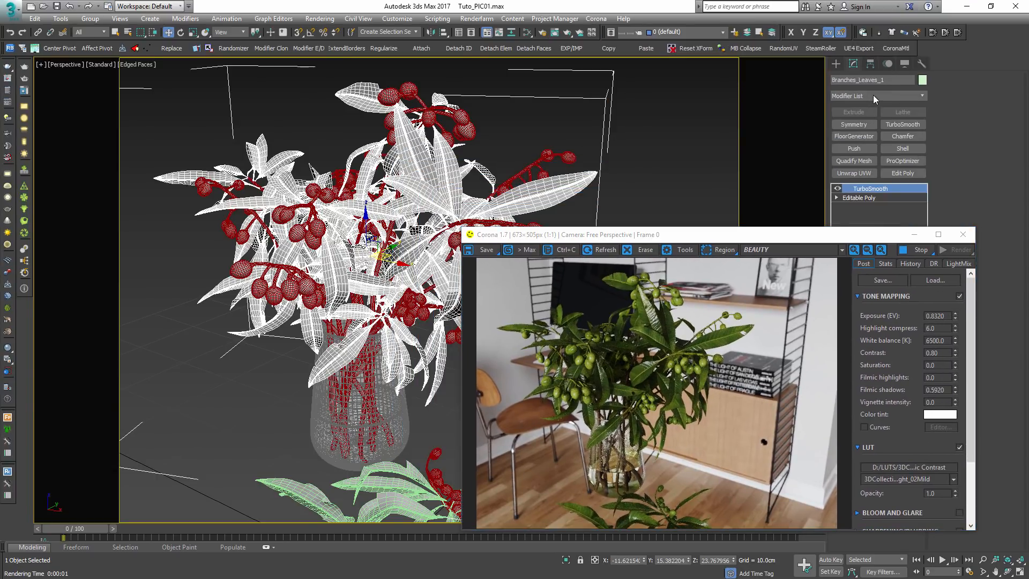
left_click(872, 94)
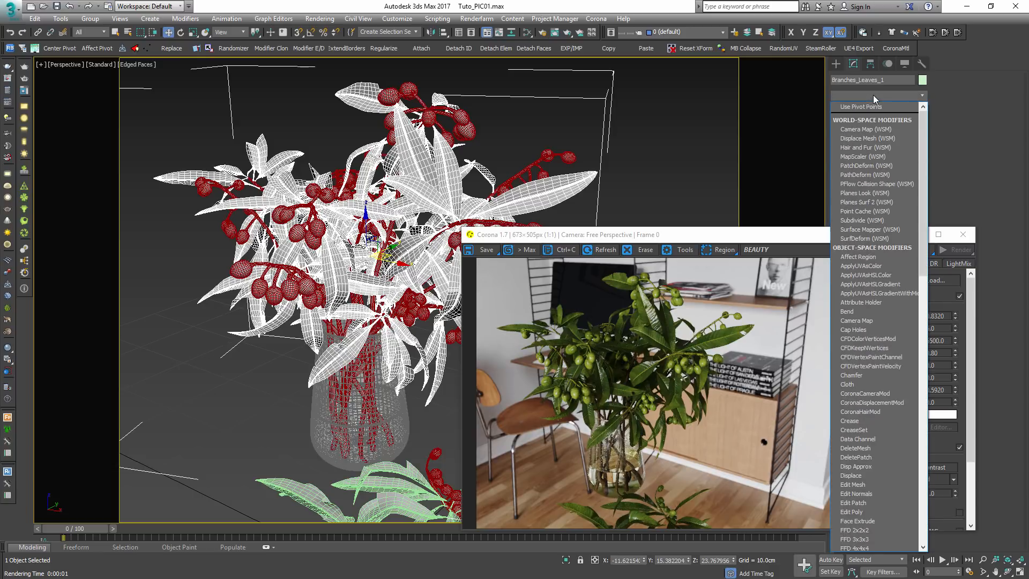
type("mat")
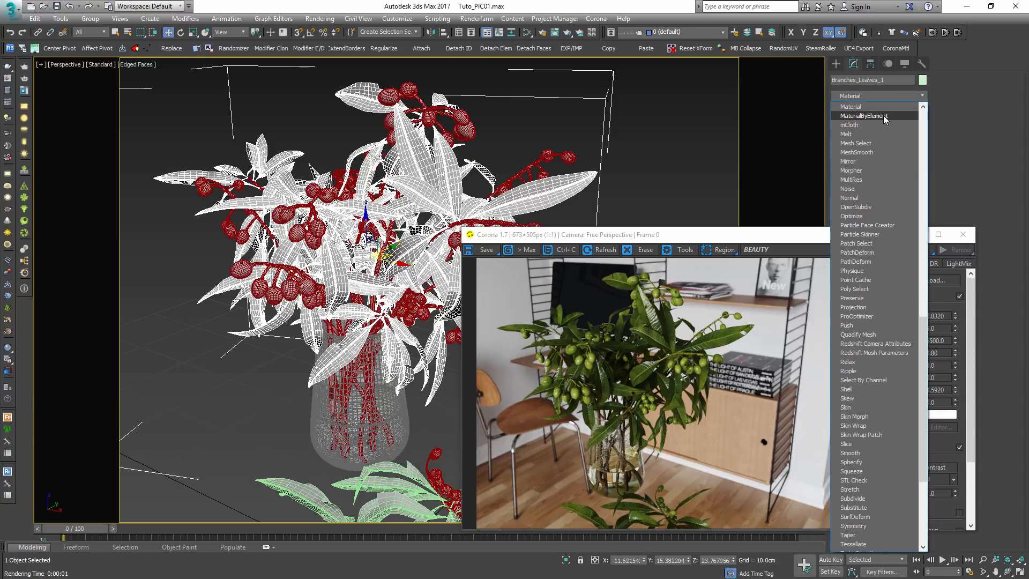
left_click(883, 115)
left_click_drag(867, 189, 881, 207)
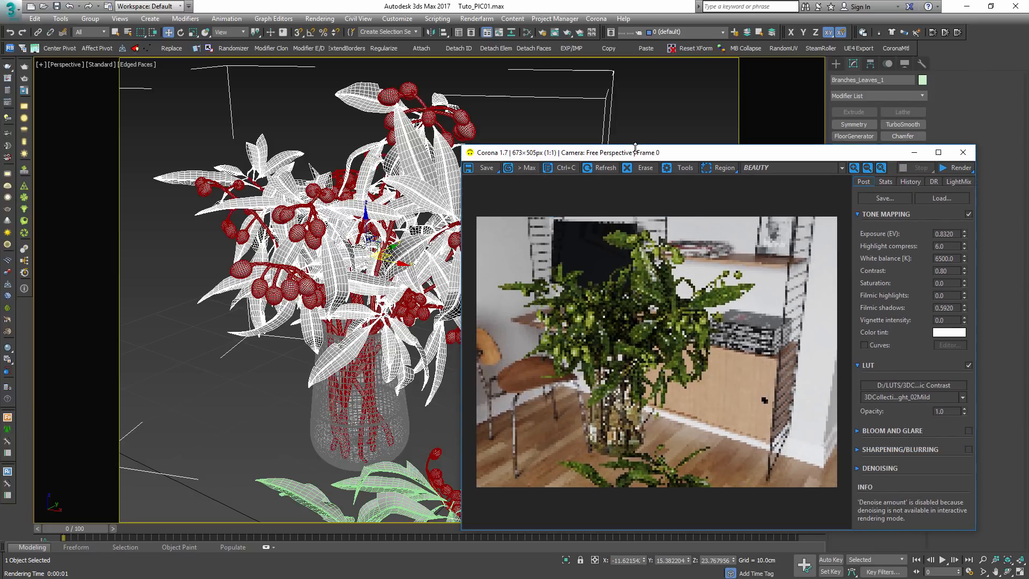
key("shift+q")
left_click_drag(780, 156, 851, 32)
middle_click_drag(423, 252, 434, 256)
- Create a Multi/Sub-Object material with 2 sub-materials and connect the Branches_Leaves_1 material to its first slot
key("m")
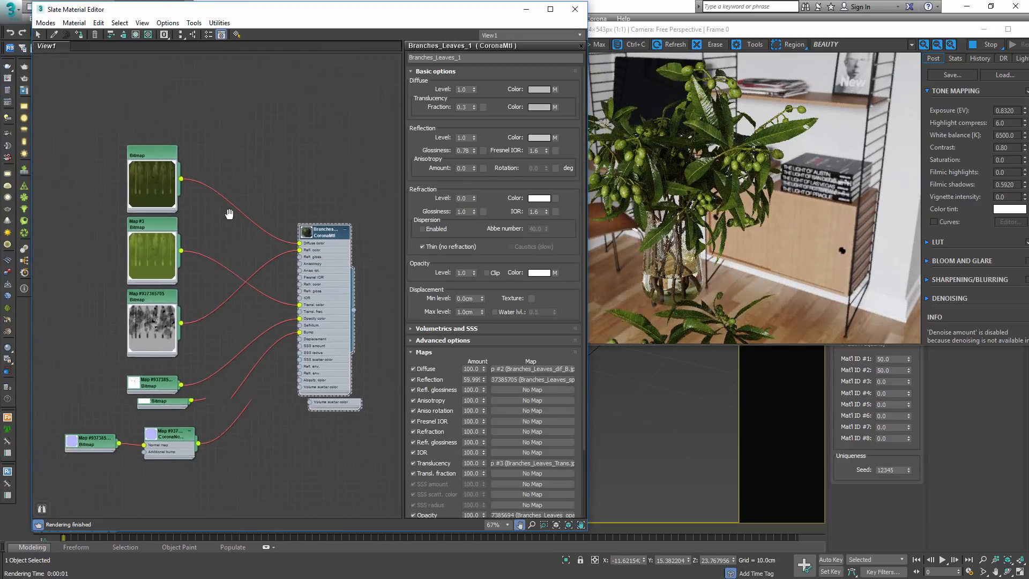
right_click(316, 193)
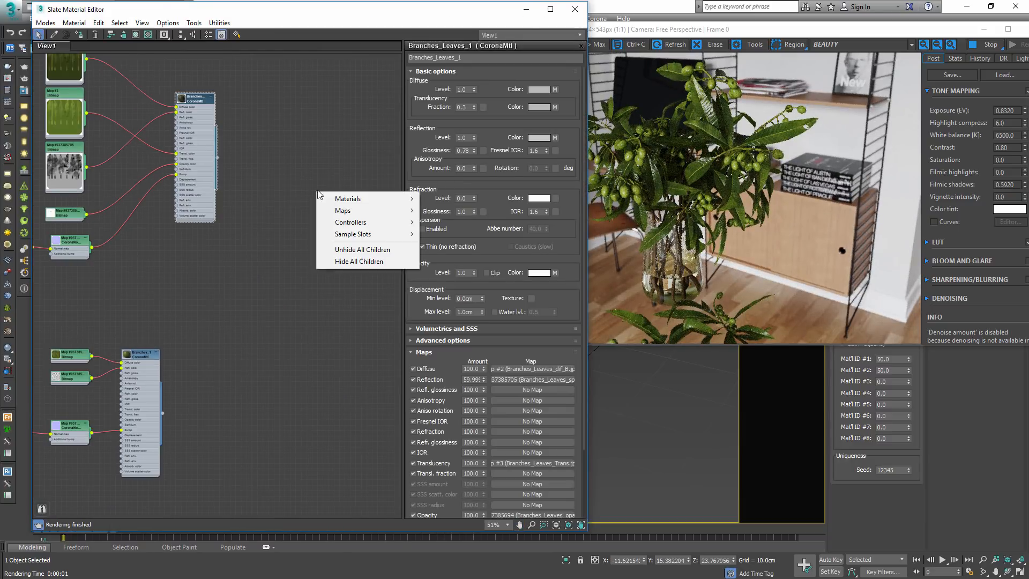
mouse_move(349, 200)
mouse_move(287, 204)
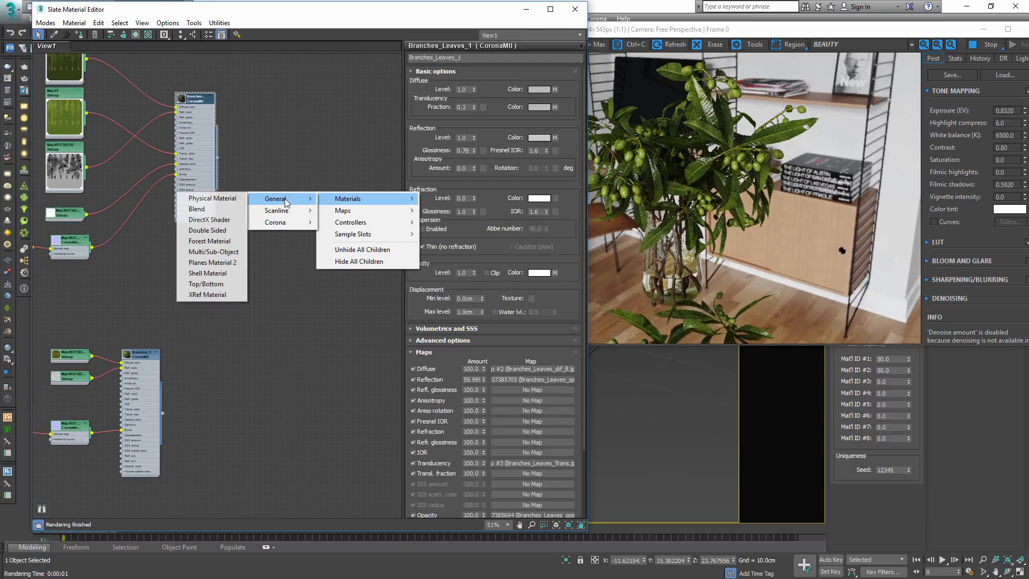
left_click(214, 251)
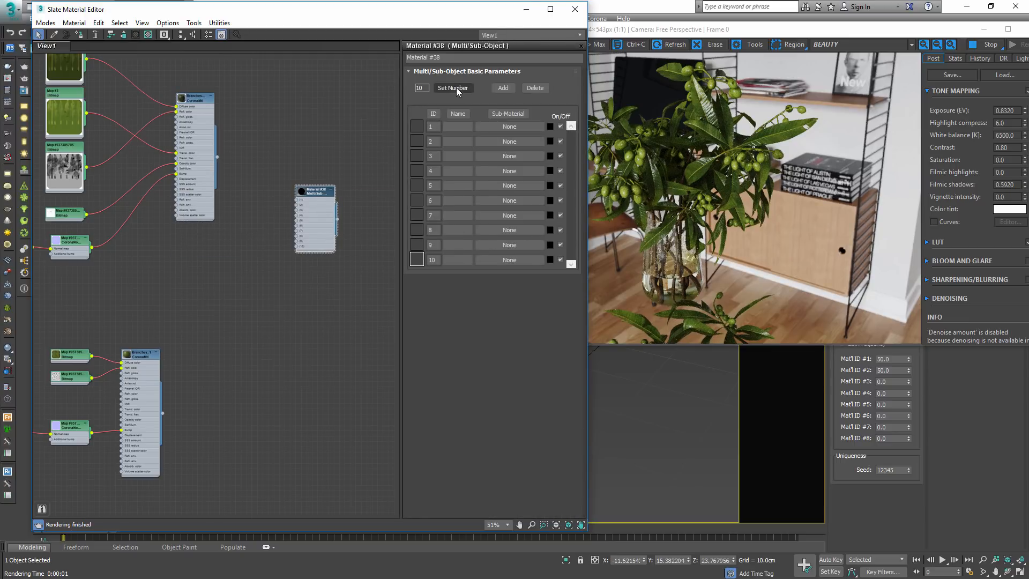
left_click(455, 87)
type("2")
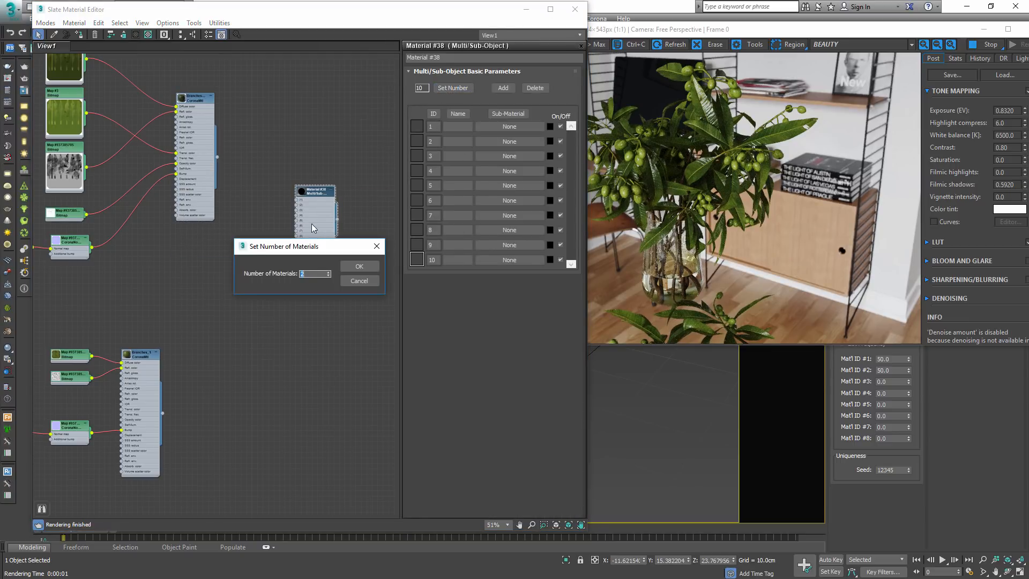
left_click(358, 267)
scroll(227, 165, "up", 3)
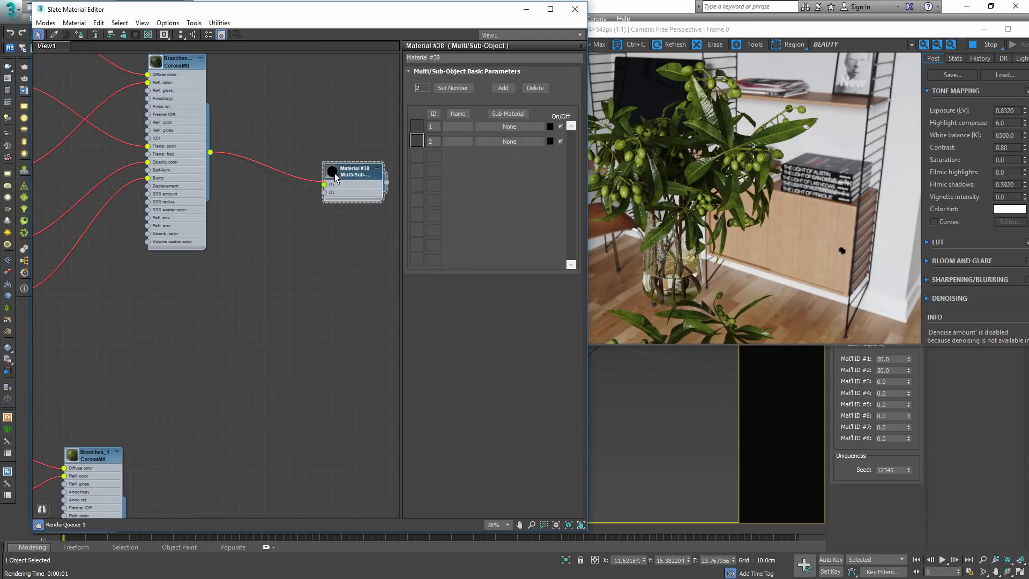
- Duplicate the leaf material with all its map nodes below the original, removing the stray copy of the other branch material
scroll(243, 265, "down", 5)
left_click_drag(230, 292, 86, 93)
left_click_drag(210, 217, 202, 111)
left_click_drag(198, 130, 201, 262, "shift")
mouse_move(179, 364)
left_mouse_down("shift")
mouse_move(202, 501)
mouse_move(194, 483)
left_mouse_up("shift")
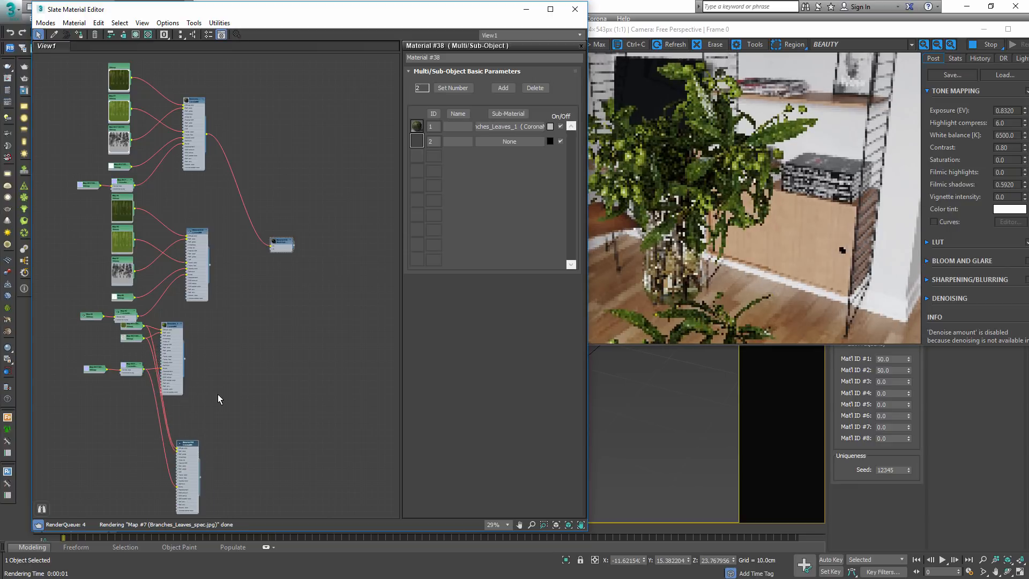
key("Delete")
left_click_drag(172, 339, 203, 462, "ctrl+alt")
left_click_drag(207, 243, 192, 311, "ctrl+alt")
scroll(226, 286, "up", 3)
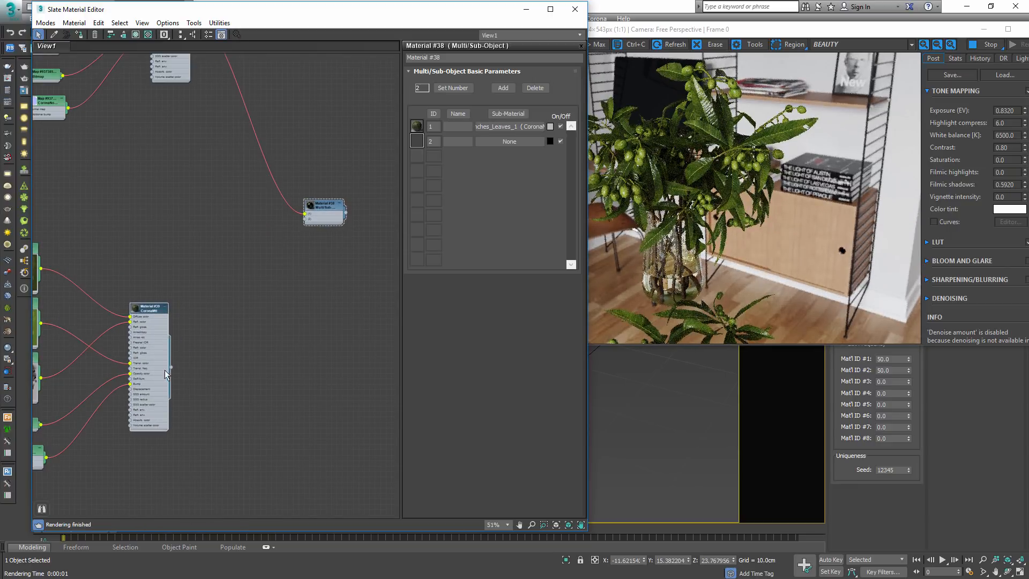
- Connect the duplicated leaf material to the second slot of the Multi/Sub-Object material and align its nodes under the original
left_click_drag(170, 368, 304, 218)
scroll(137, 288, "down", 1)
middle_click_drag(137, 288, 188, 361)
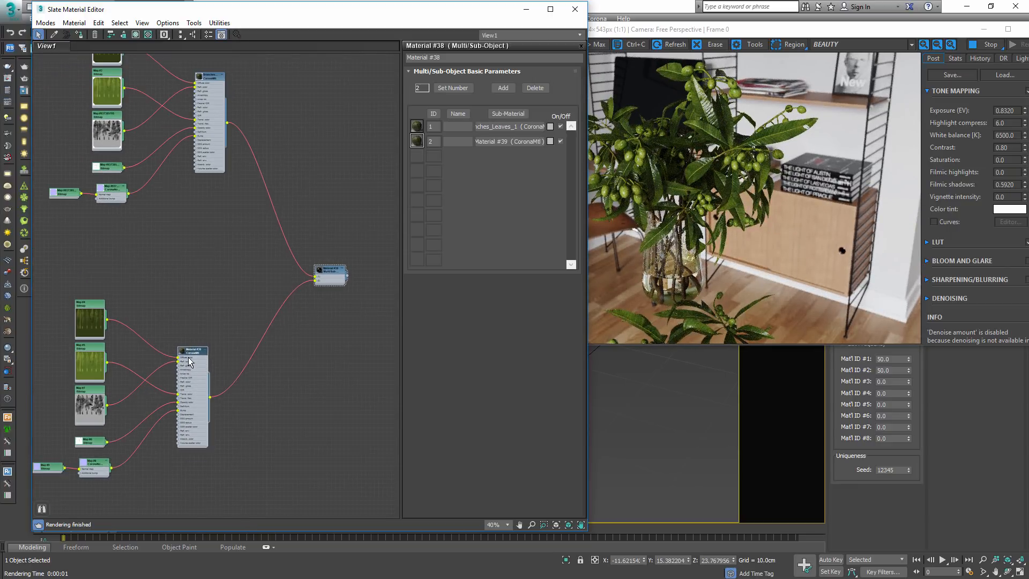
left_click_drag(188, 362, 210, 311, "ctrl+alt")
- Load Branches_Leaves_back_dif.jpg into the diffuse bitmap of the duplicated leaf material
left_click_drag(405, 17, 483, 68)
left_click_drag(315, 60, 209, 8)
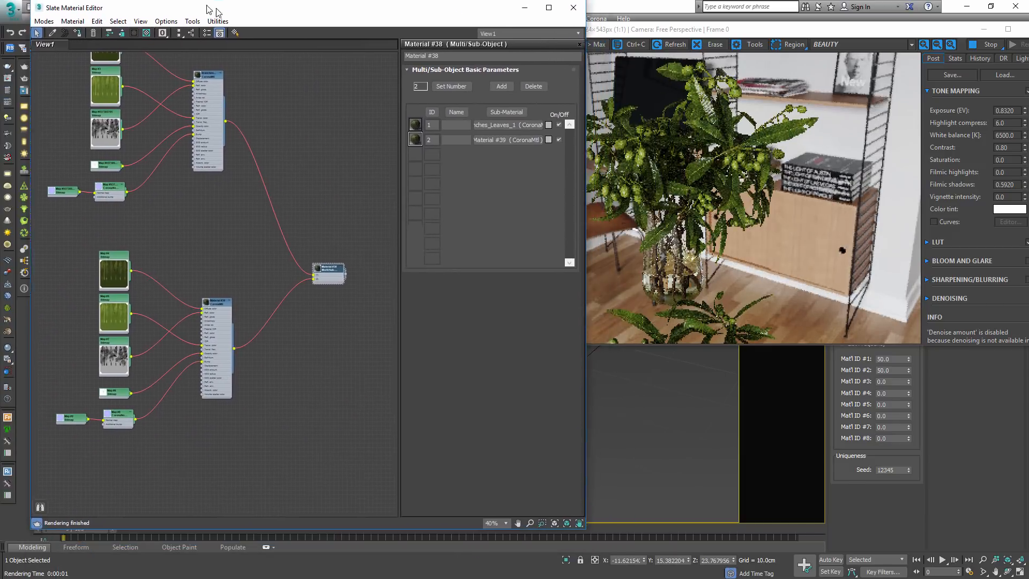
scroll(118, 268, "up", 5)
double_click(123, 220)
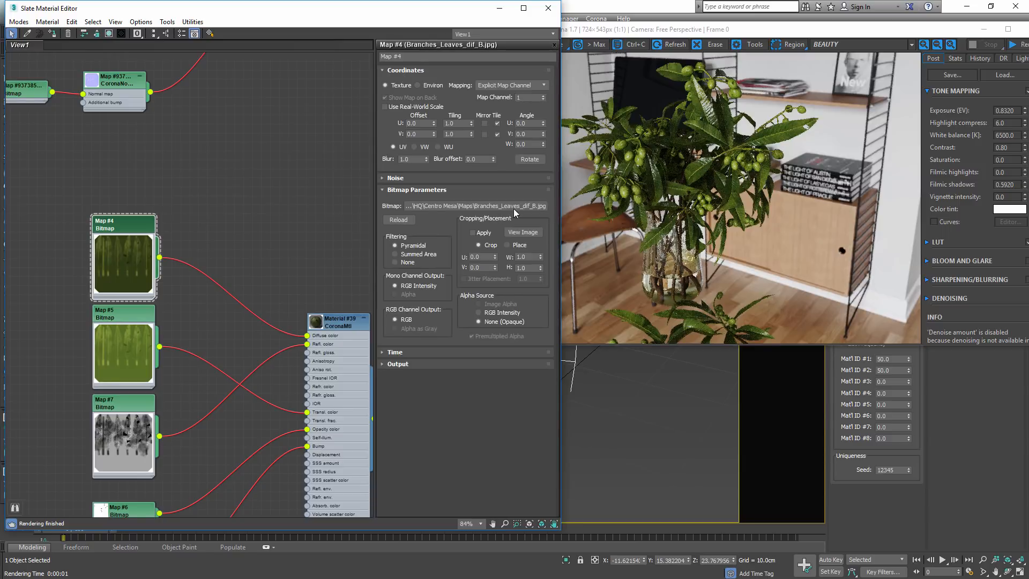
left_click(513, 207)
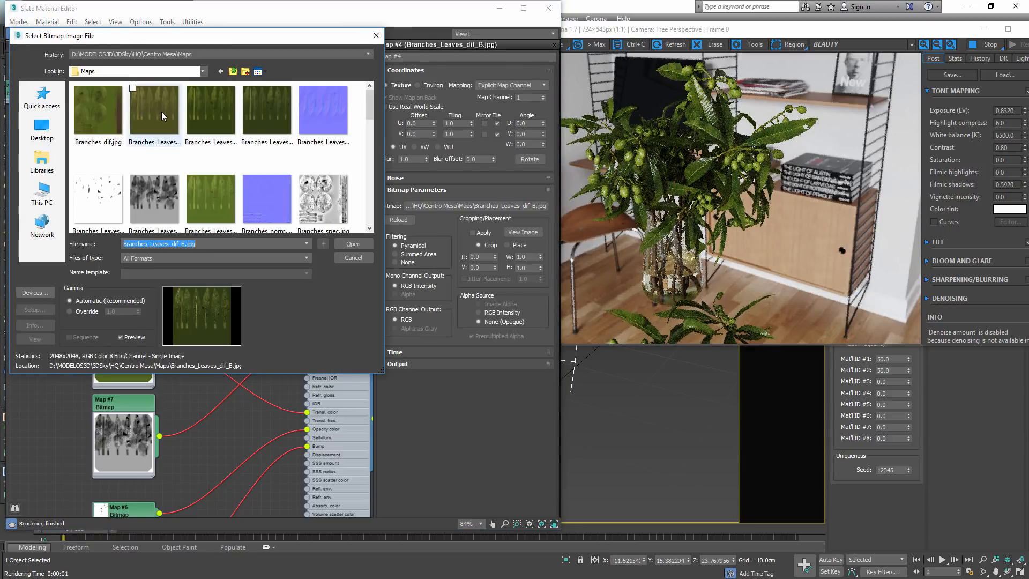
double_click(162, 111)
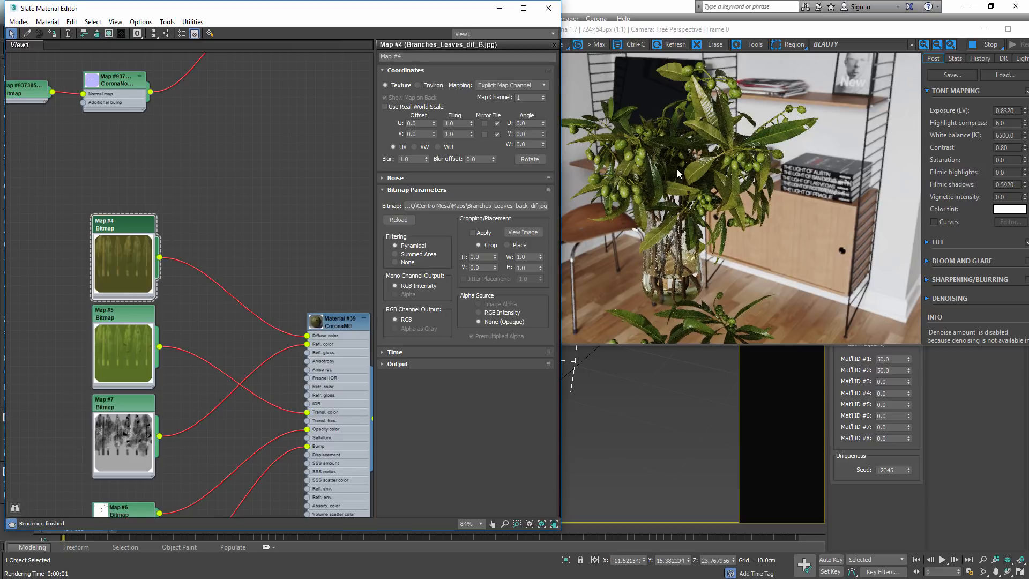
- Inspect the CShading_Albedo and CShading_SourceColor passes of the plant in the render
left_click(857, 45)
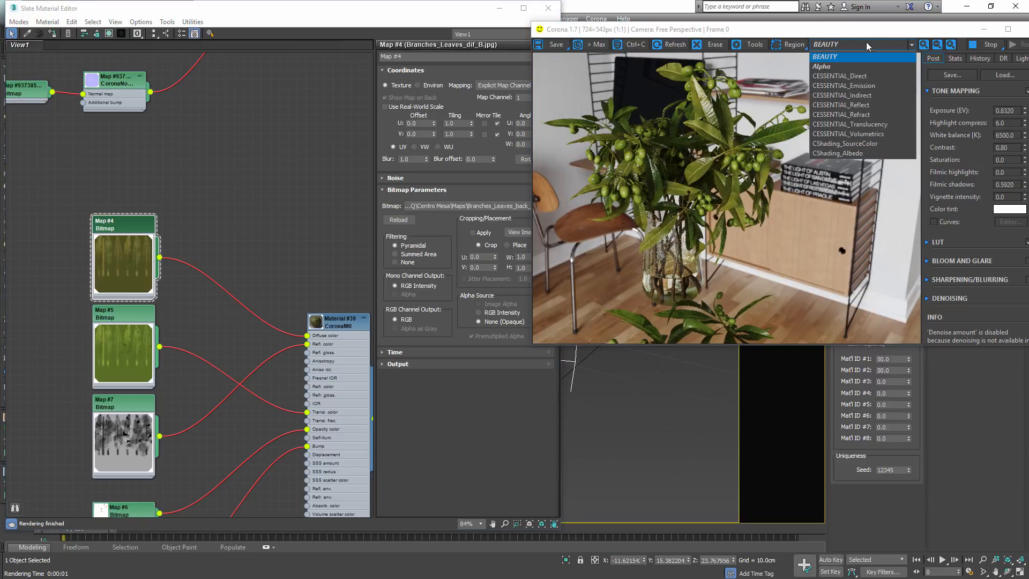
left_click(836, 154)
left_click(883, 43)
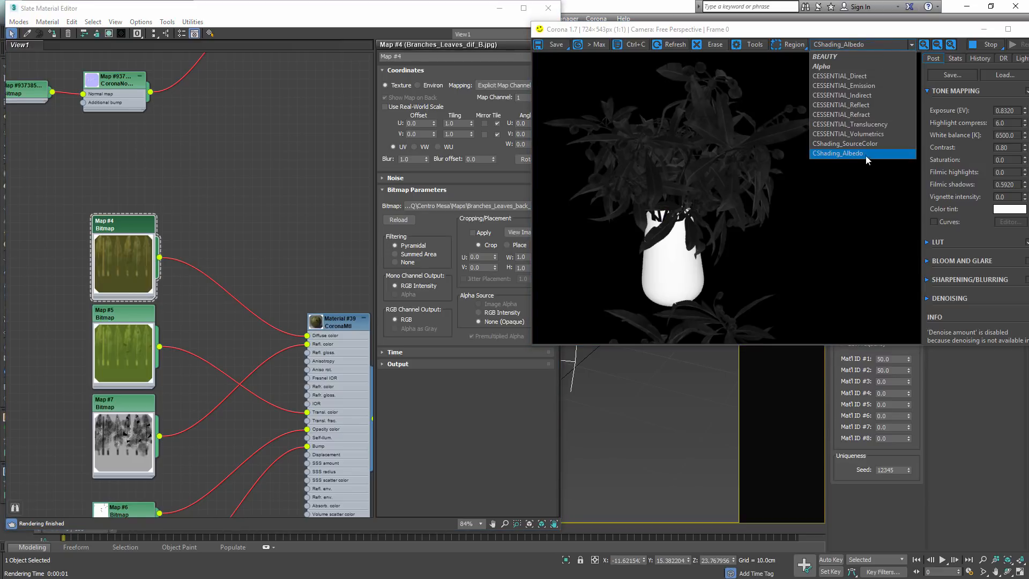
left_click(866, 148)
scroll(712, 137, "up", 1)
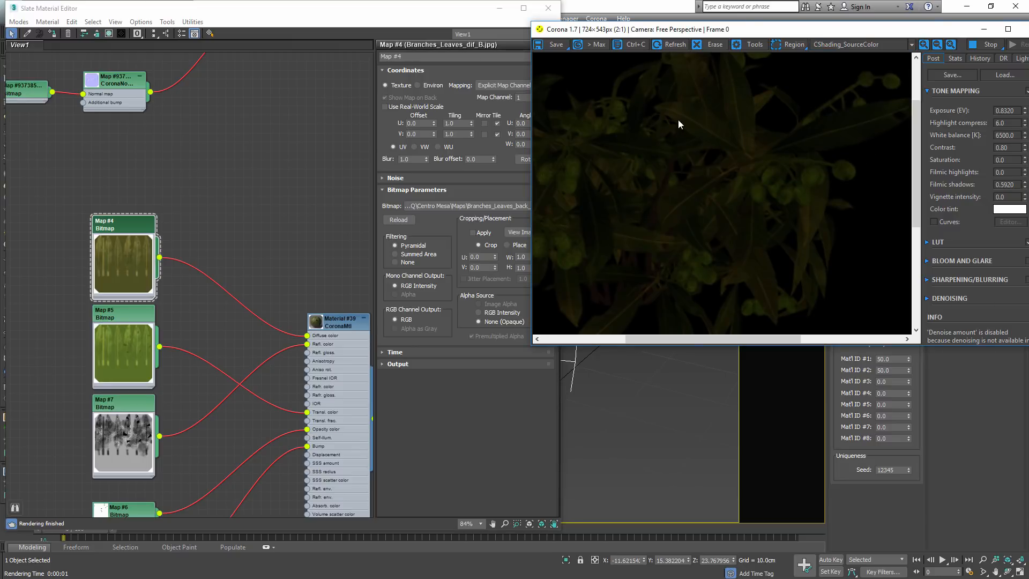
- Move the original and duplicated materials' diffuse bitmaps out of their node groups and stack them in the free space between both trees
scroll(342, 226, "down", 2)
middle_click_drag(314, 285, 241, 316)
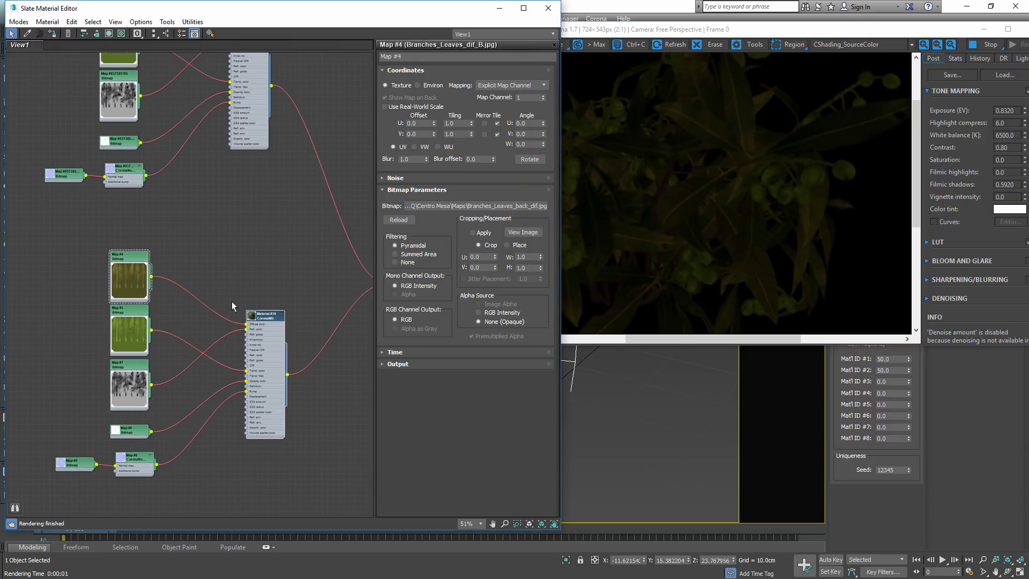
middle_click_drag(157, 154, 231, 214)
scroll(230, 213, "down", 1)
middle_click_drag(227, 139, 227, 176)
left_click_drag(207, 118, 107, 333)
scroll(242, 330, "up", 2)
left_click_drag(194, 323, 38, 376)
left_click_drag(41, 318, 70, 286)
left_click_drag(38, 382, 60, 348)
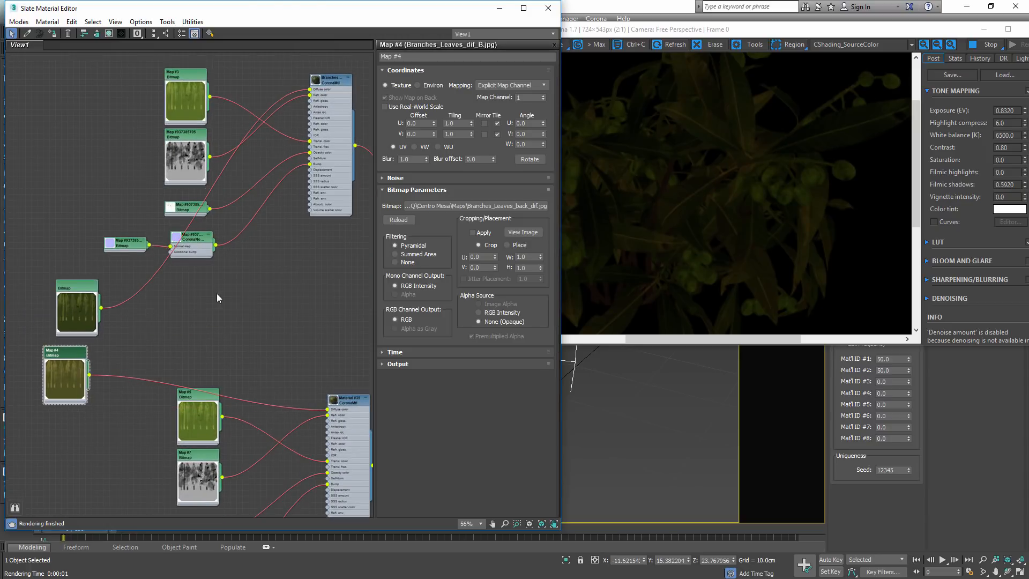
- Create a Composite map beside the two diffuse bitmaps and connect the original diffuse bitmap to Layer 1
right_click(217, 293)
mouse_move(252, 312)
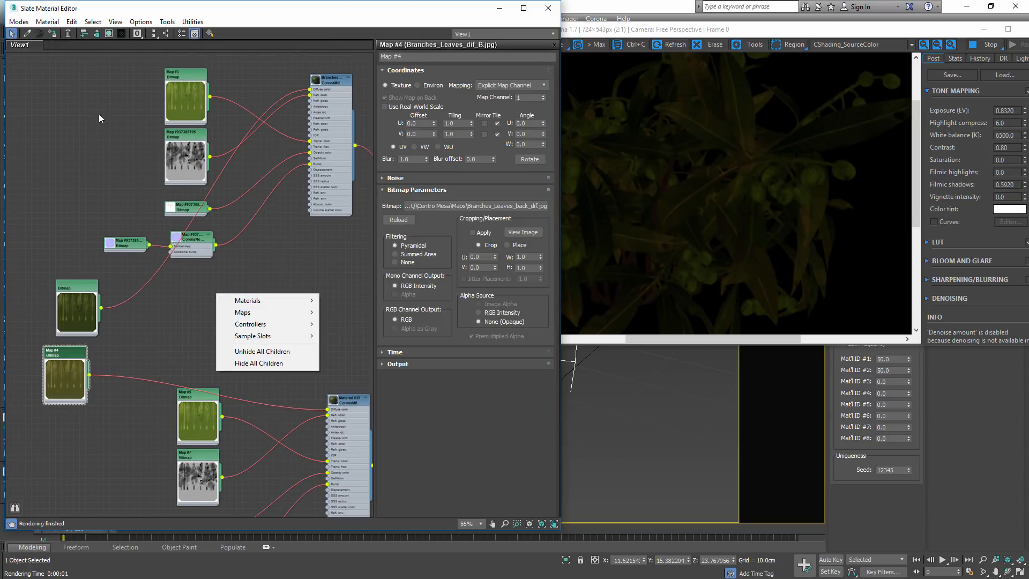
mouse_move(162, 312)
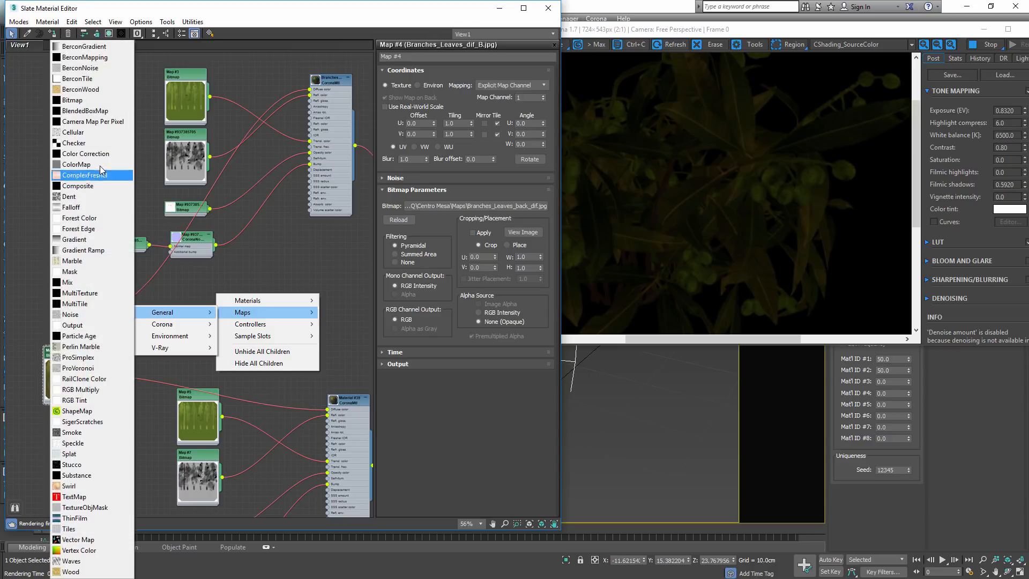
left_click(98, 188)
scroll(212, 270, "up", 2)
left_click_drag(212, 271, 236, 296)
middle_click_drag(48, 322, 99, 243)
scroll(99, 244, "up", 2)
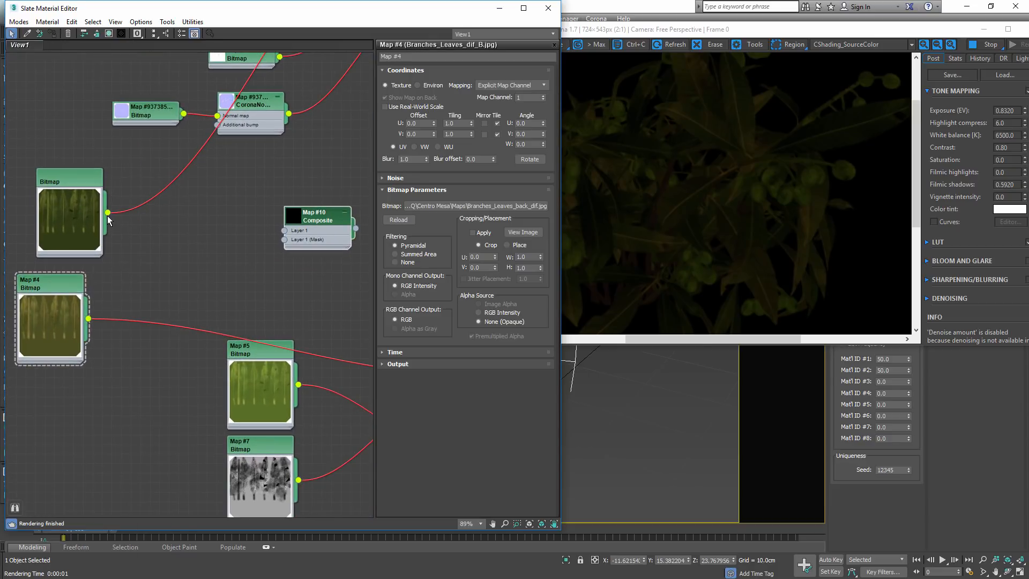
left_click_drag(275, 231, 284, 231)
- Add a second layer to the Composite map, fed by the Branches_Leaves_back_dif bitmap at 50 opacity
double_click(316, 216)
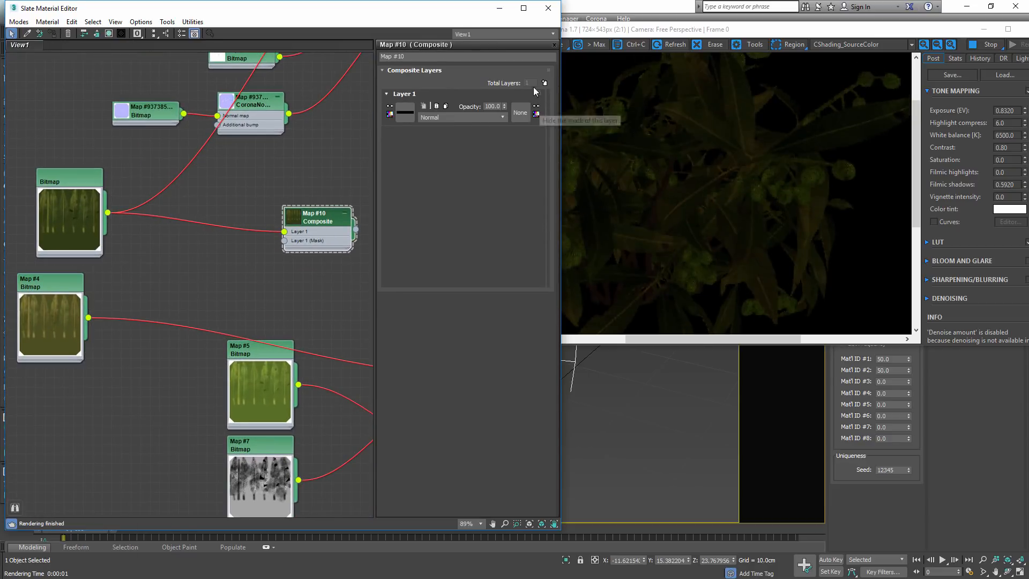
left_click(545, 82)
left_click_drag(90, 317, 284, 250)
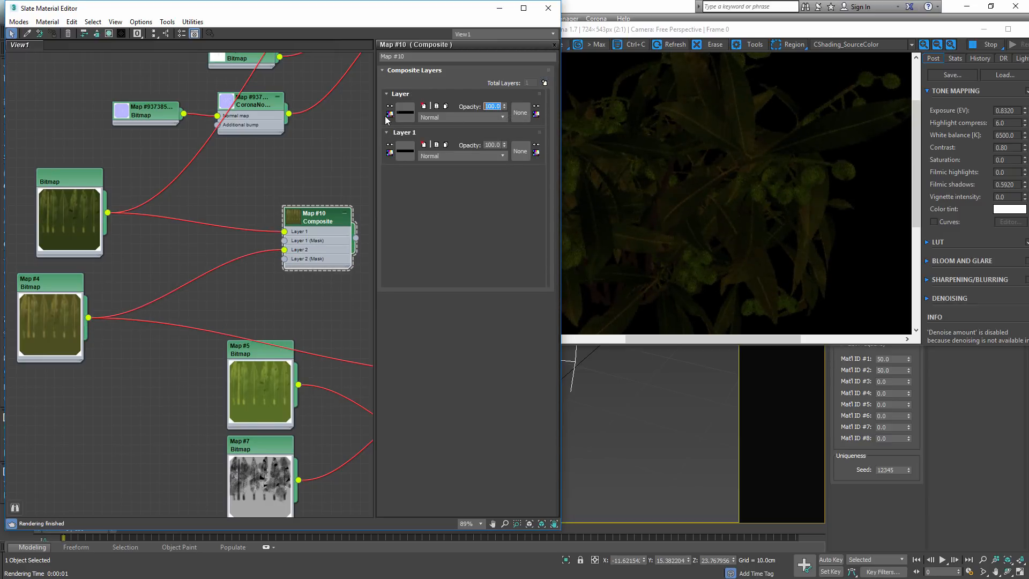
- Connect the Composite map to the duplicated material's Diffuse color and switch the render display to BEAUTY
middle_click_drag(355, 237, 211, 220)
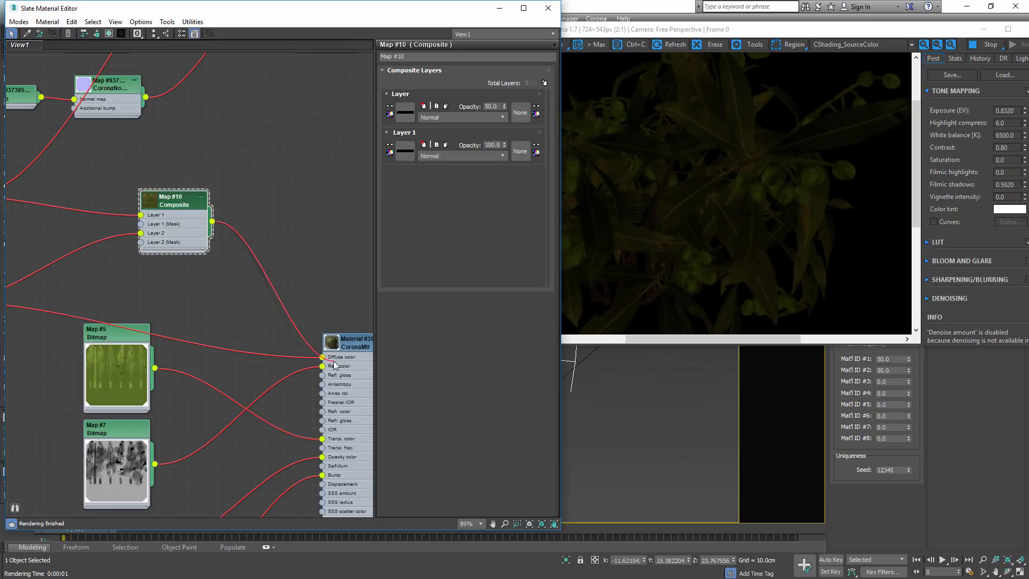
left_click_drag(334, 365, 322, 357)
left_click_drag(181, 238, 143, 238)
left_click(837, 45)
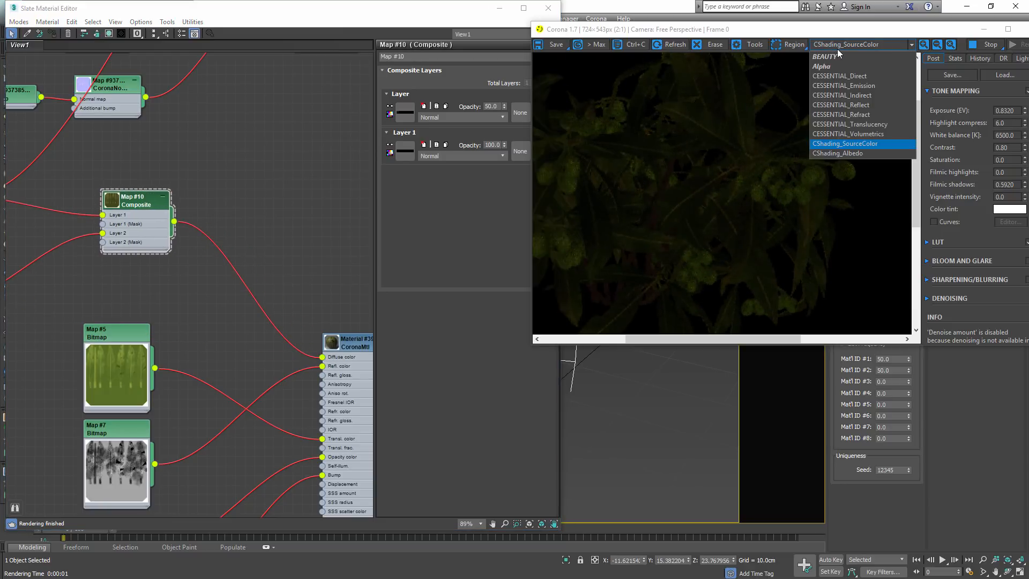
left_click(836, 56)
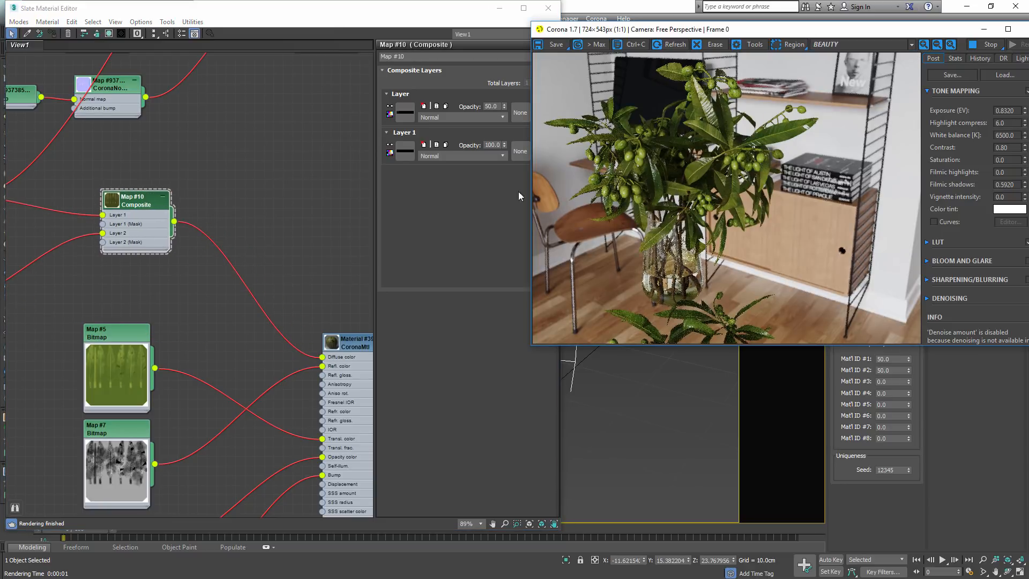
- Align the Branches_Leaves_back_dif bitmap node beneath the original diffuse bitmap
scroll(279, 308, "down", 2)
middle_click_drag(177, 343, 310, 301)
scroll(310, 302, "down", 1)
left_click_drag(124, 260, 143, 259)
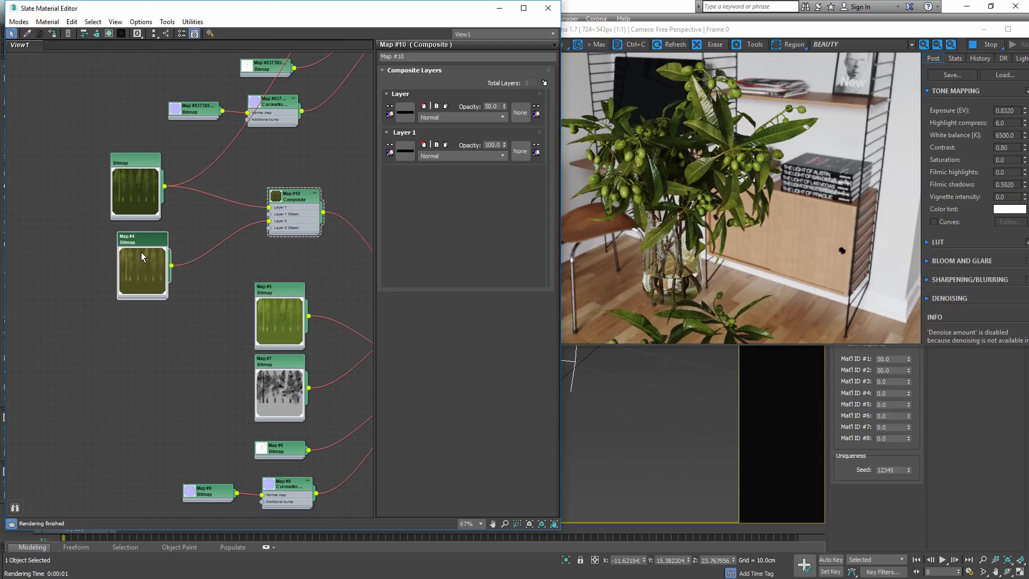
scroll(226, 284, "down", 2)
middle_click_drag(226, 284, 204, 278)
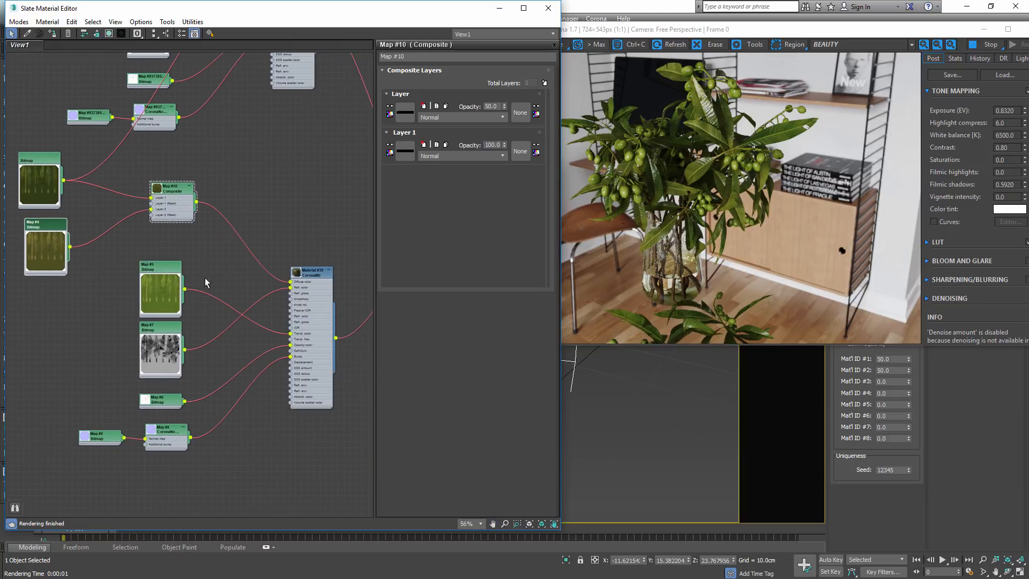
- Rearrange the original leaf material's nodes, placing the diffuse bitmap beside the translucency bitmap and the specular bitmap above them
scroll(294, 259, "up", 1)
middle_click_drag(247, 332, 270, 561)
scroll(179, 220, "up", 2)
left_click_drag(163, 170, 100, 292)
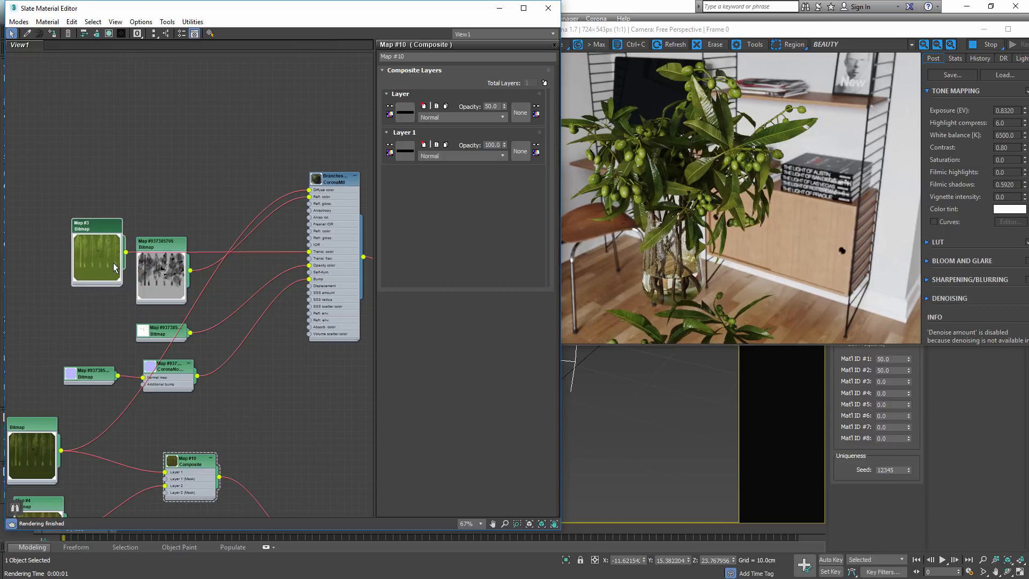
left_click_drag(30, 465, 30, 242)
left_click_drag(161, 246, 150, 143)
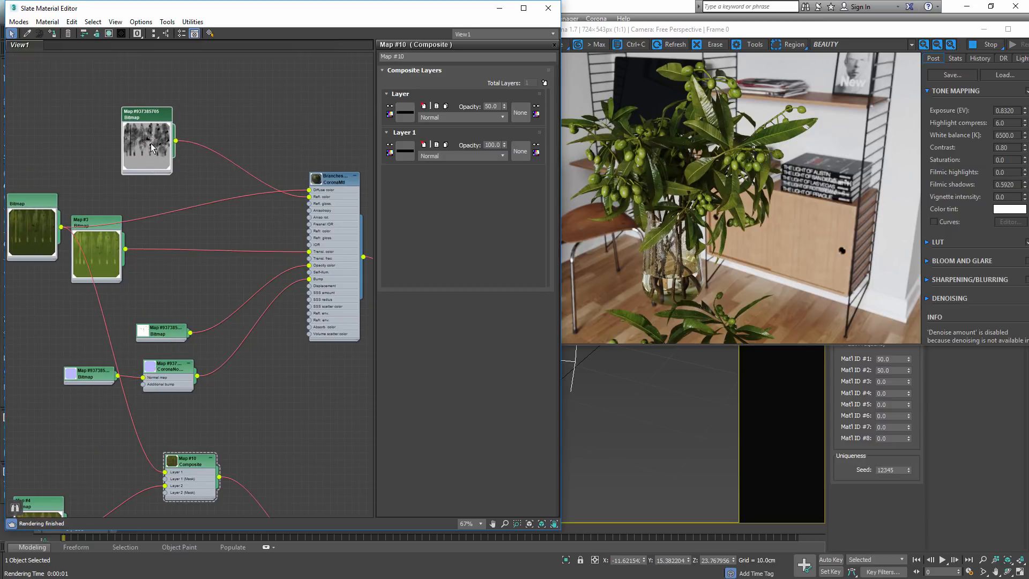
scroll(150, 143, "up", 3)
middle_click_drag(265, 208, 281, 220)
left_click_drag(148, 143, 112, 144)
scroll(272, 246, "down", 3)
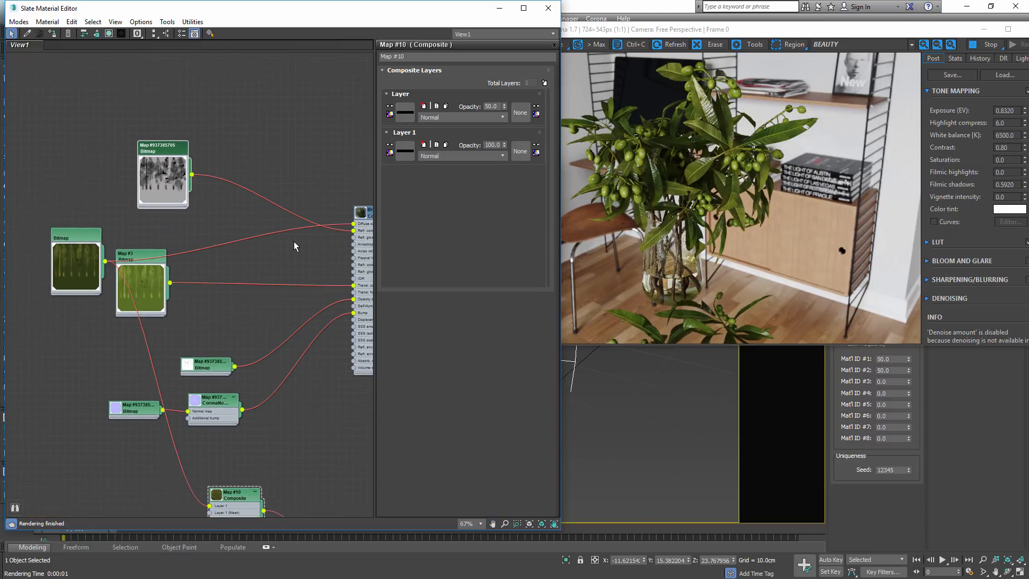
middle_click_drag(293, 242, 274, 234)
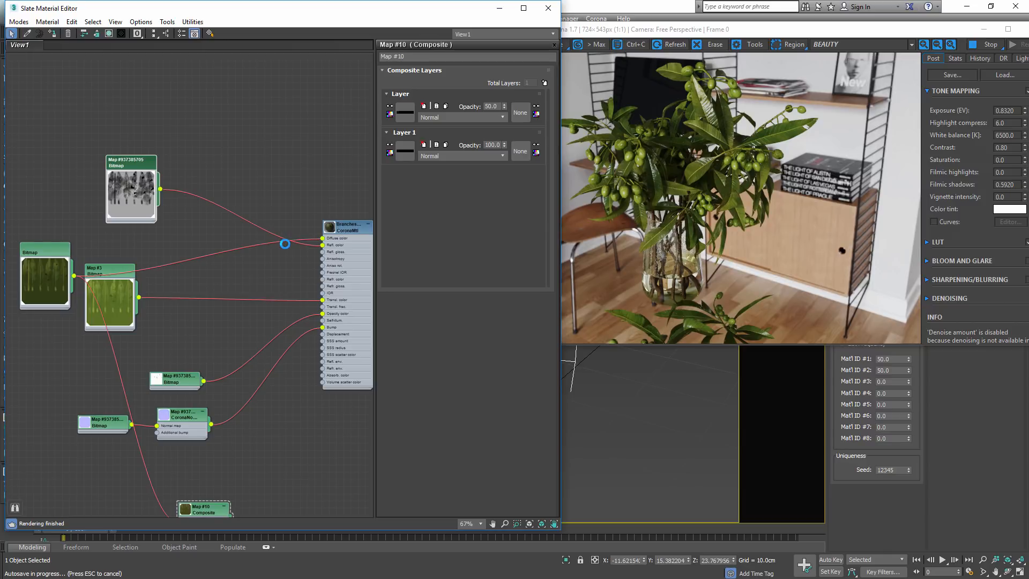
- Set the Reflection map amount of Branches_Leaves_1 to 100 and disconnect the specular bitmap from its reflection color
scroll(284, 244, "up", 2)
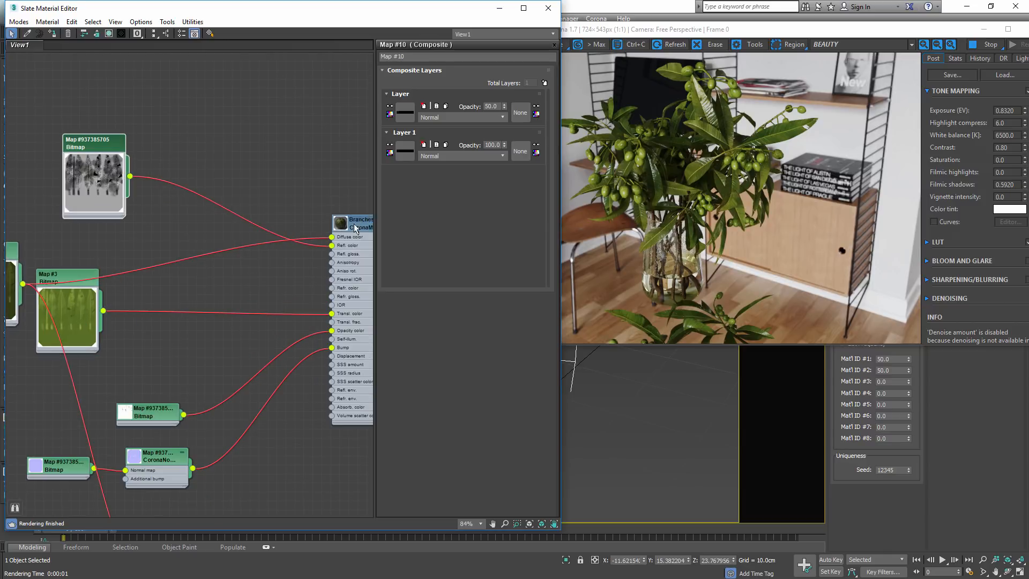
double_click(211, 201)
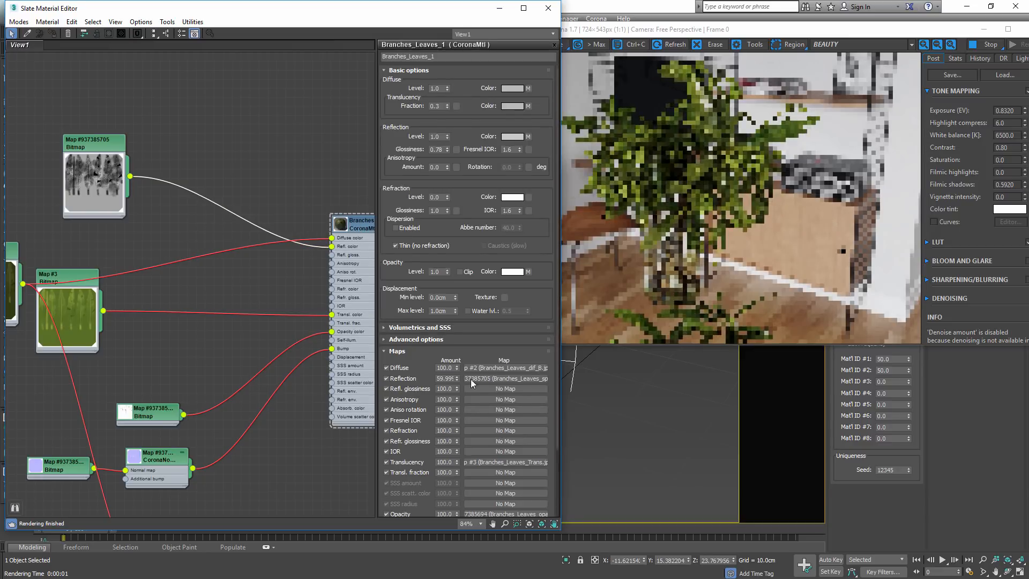
left_click(439, 380)
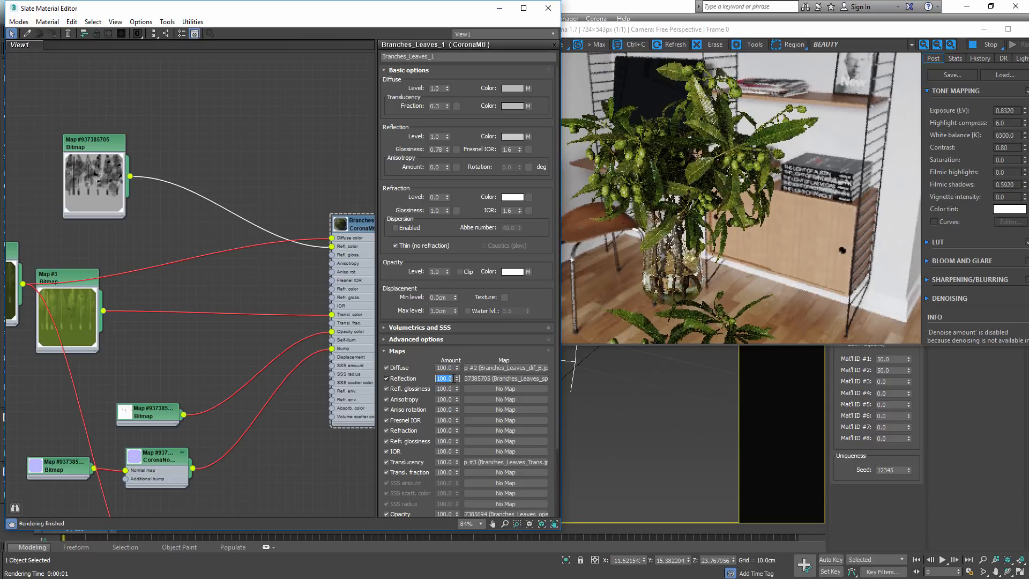
left_click_drag(195, 208, 195, 208)
key("Delete")
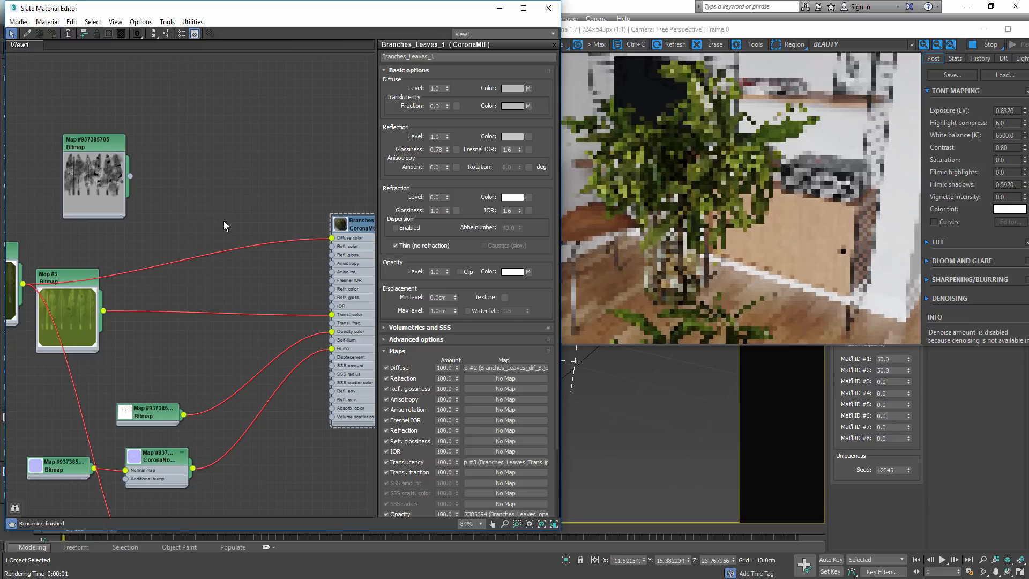
middle_click_drag(220, 268, 203, 271)
left_click(349, 226)
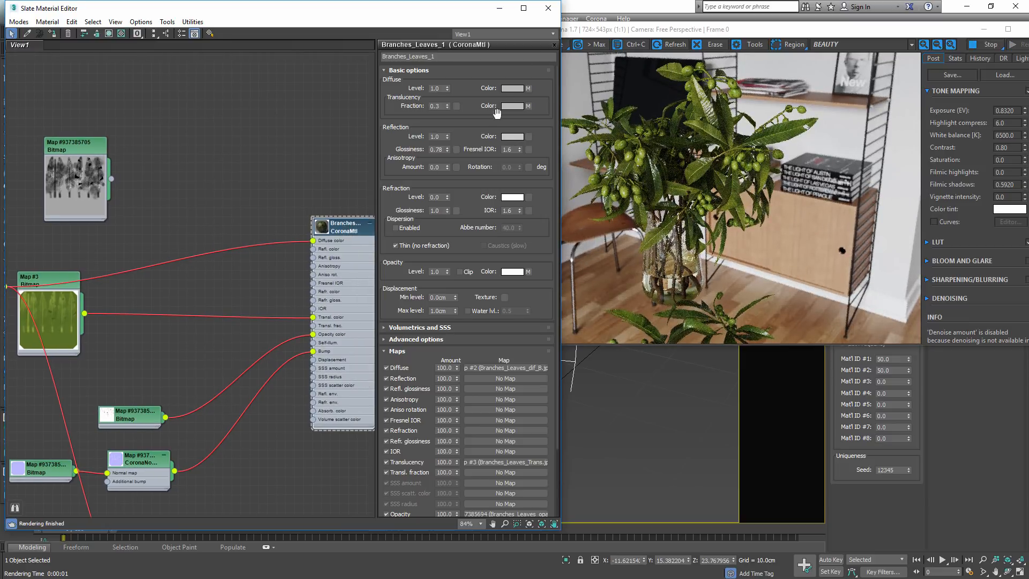
- Place the specular bitmap below the translucency bitmap and connect it to the Refl. gloss. input of Branches_Leaves_1
left_click_drag(72, 177, 155, 350)
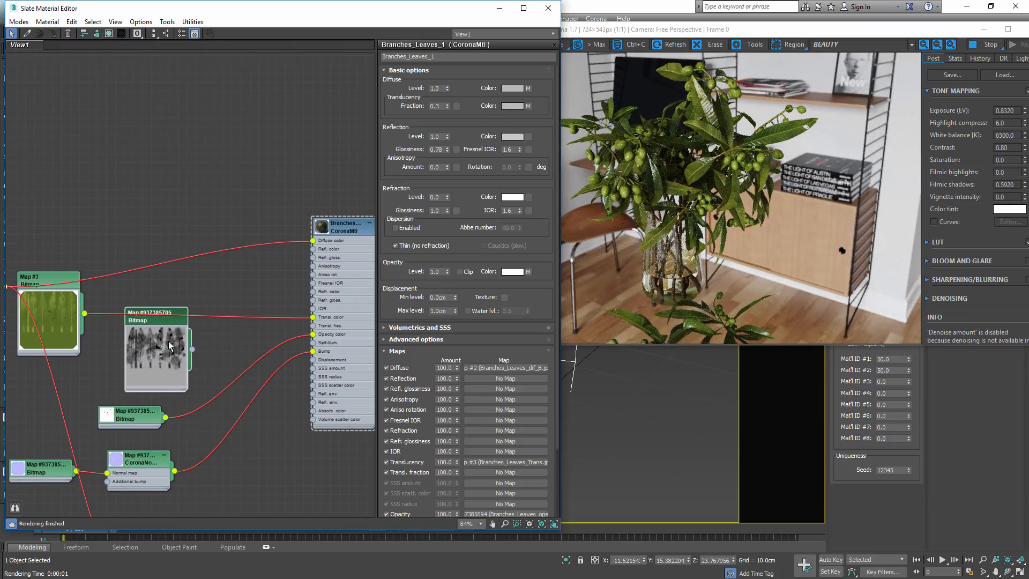
left_click_drag(68, 288, 94, 189)
left_click_drag(181, 336, 153, 336)
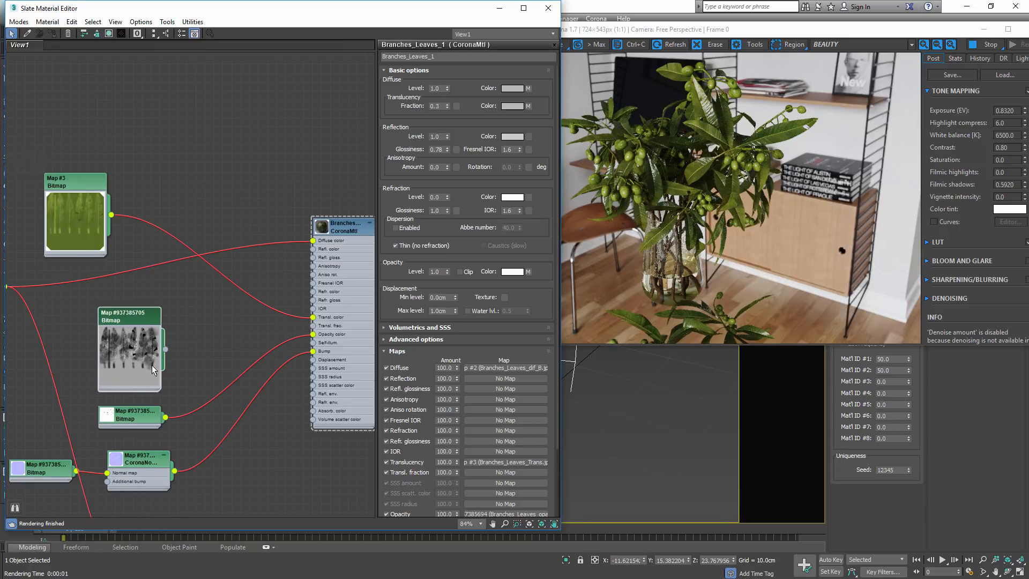
scroll(184, 363, "up", 1)
middle_click_drag(183, 364, 127, 358)
scroll(127, 358, "up", 1)
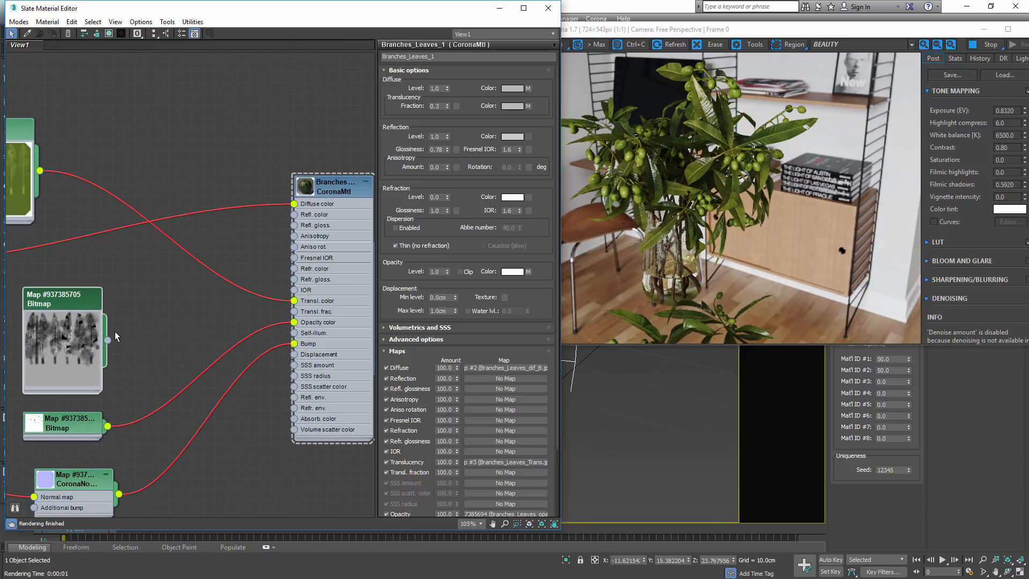
left_click_drag(108, 340, 295, 225)
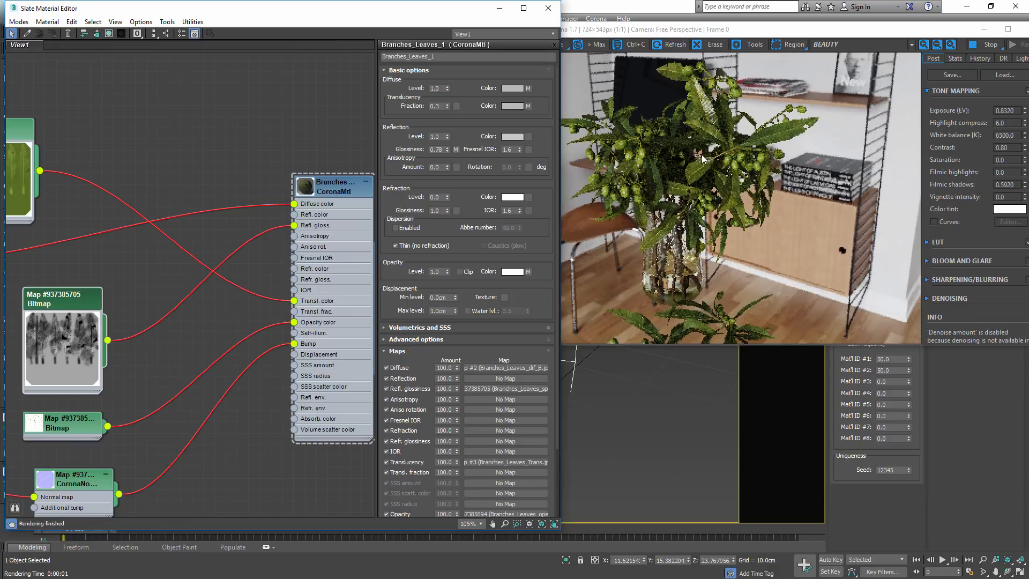
middle_click_drag(160, 290, 297, 276)
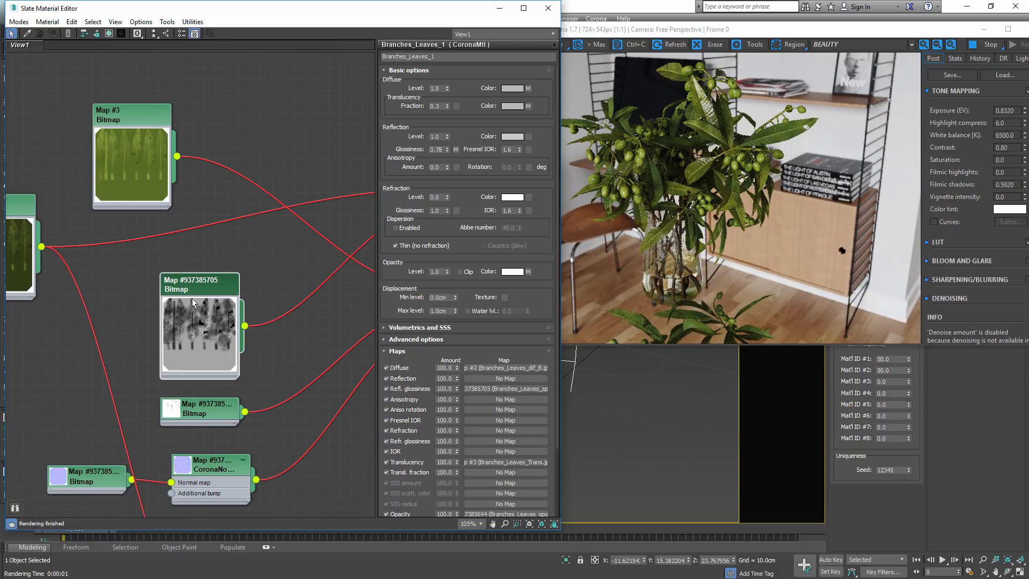
left_click_drag(194, 301, 205, 287)
- Examine the leaf reflections up close in the interactive render
scroll(693, 173, "up", 1)
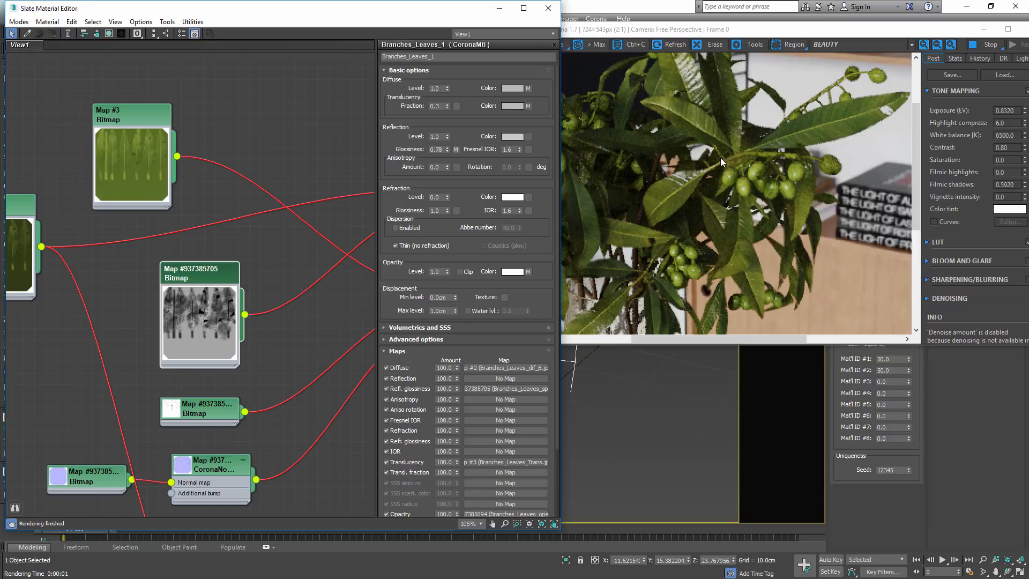
left_click(727, 180)
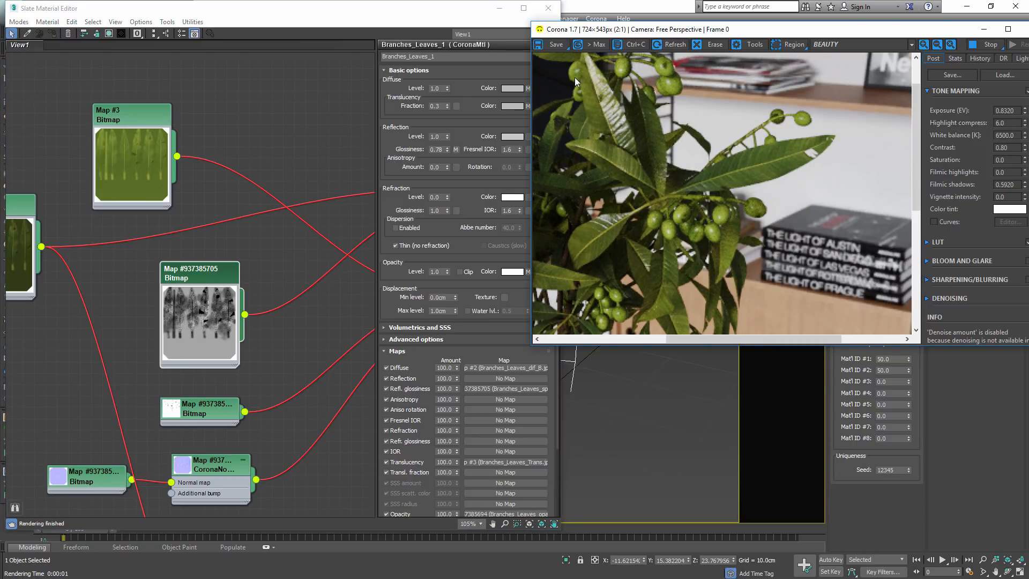
- Insert an Output map between the specular bitmap and the Refl. gloss. input of Branches_Leaves_1, spacing the two map nodes apart
double_click(212, 275)
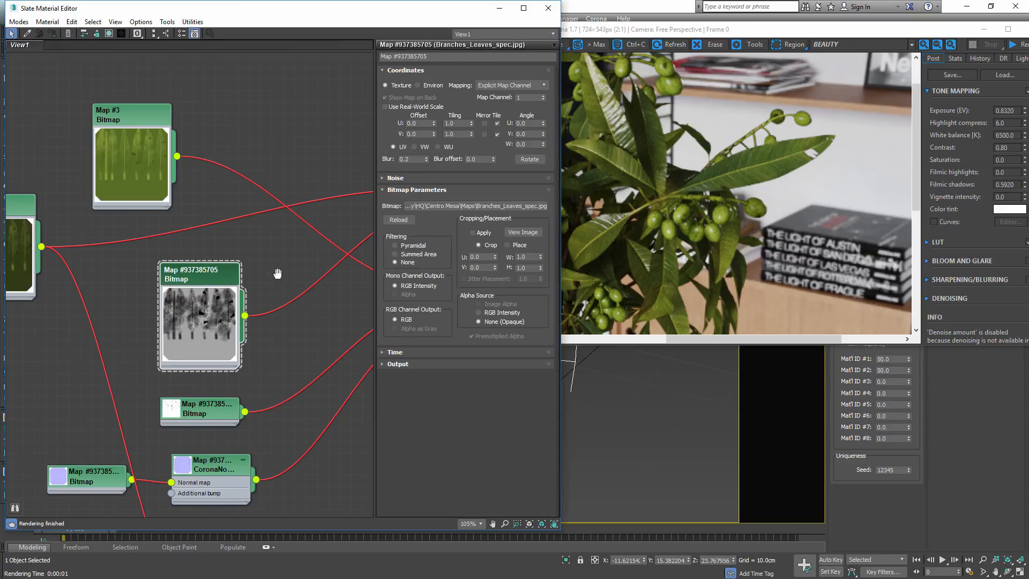
middle_click_drag(278, 273, 189, 286)
right_click(229, 320)
mouse_move(265, 339)
mouse_move(201, 341)
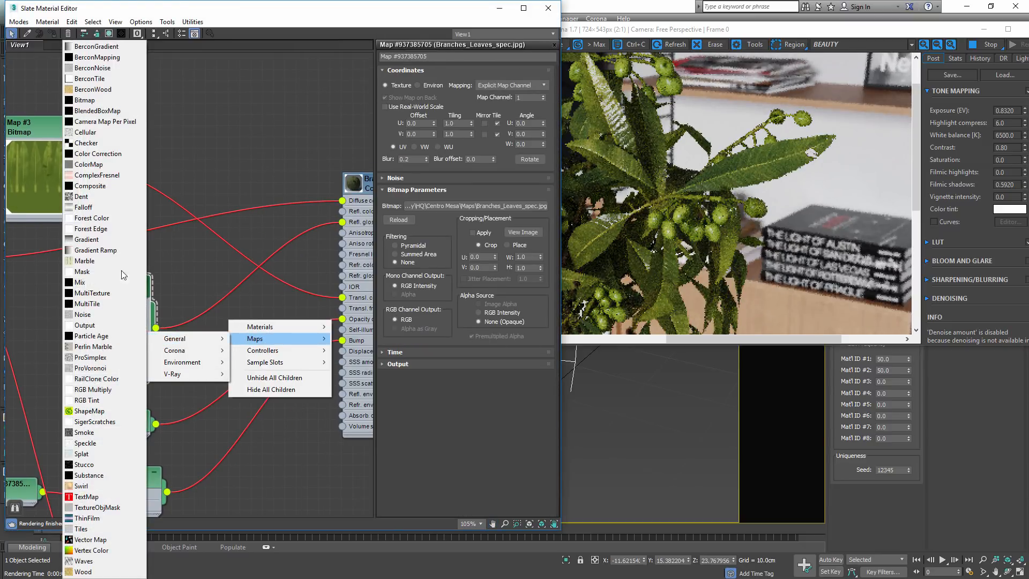
left_click(94, 325)
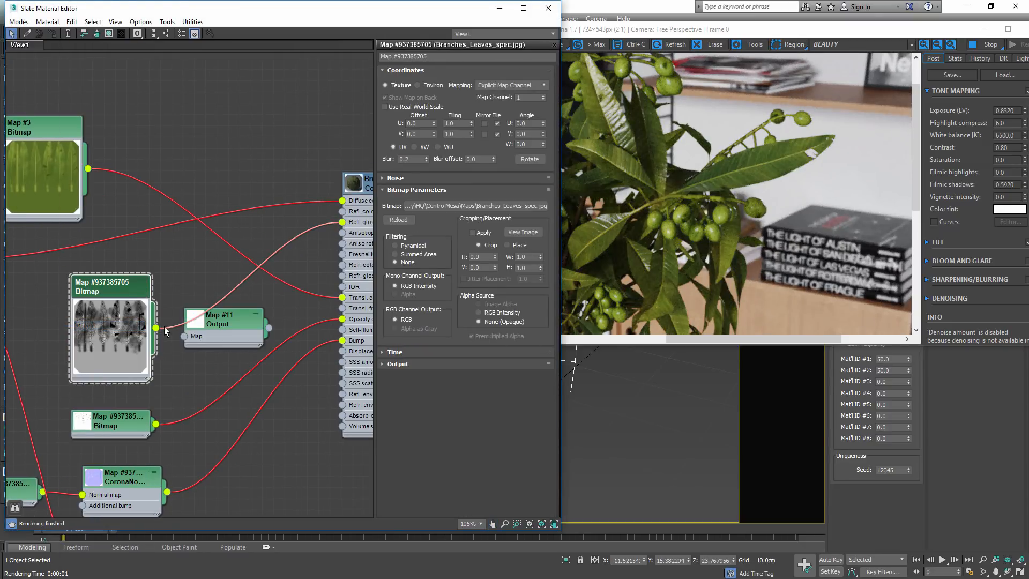
left_click(397, 364)
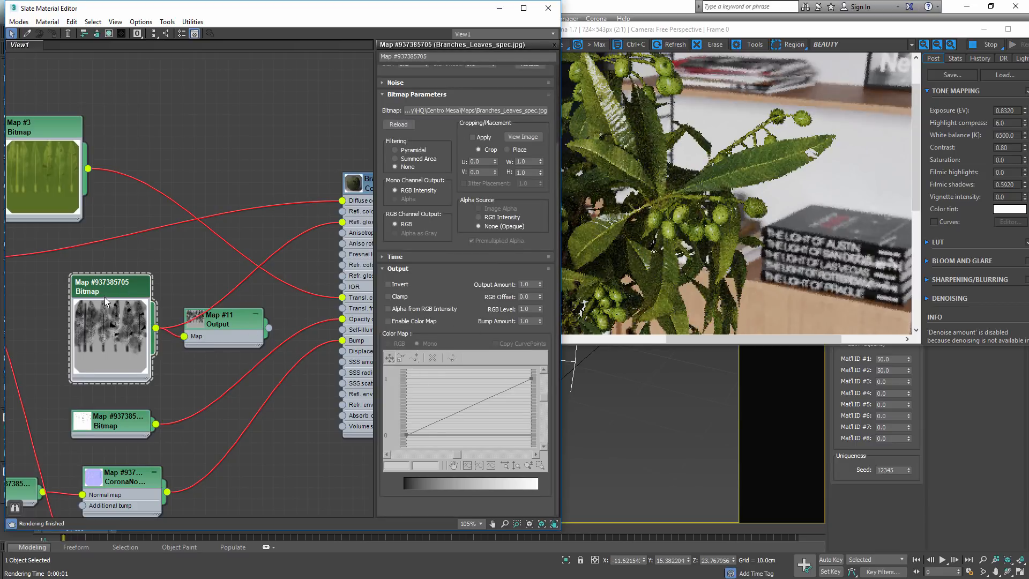
left_click_drag(113, 322, 78, 311)
left_click_drag(269, 328, 341, 222)
left_click_drag(237, 318, 214, 297)
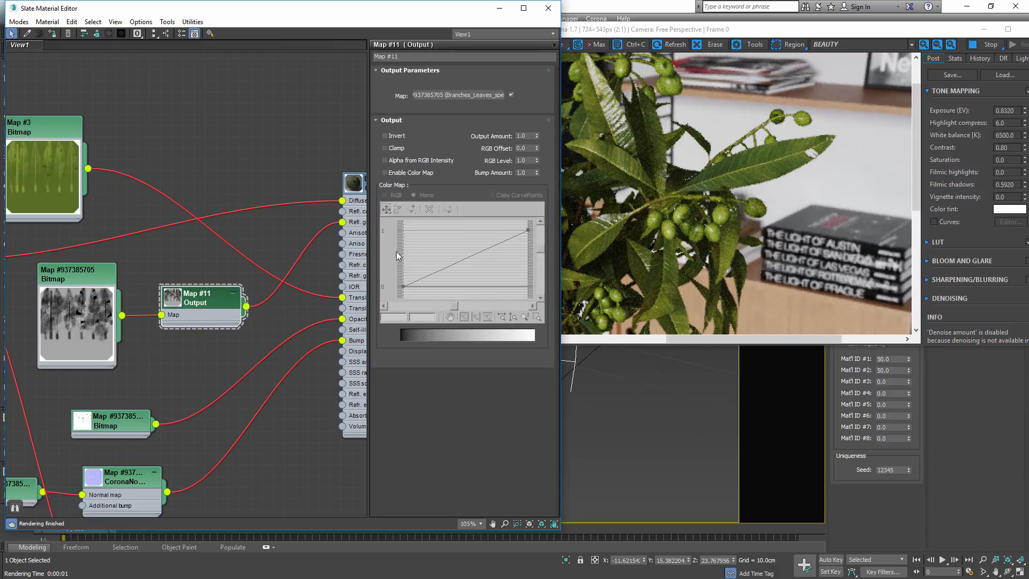
- Enable the Output map's color map and raise the curve's start point to 0.902, checking the leaves in the render
left_click(385, 173)
left_click_drag(402, 286, 402, 234)
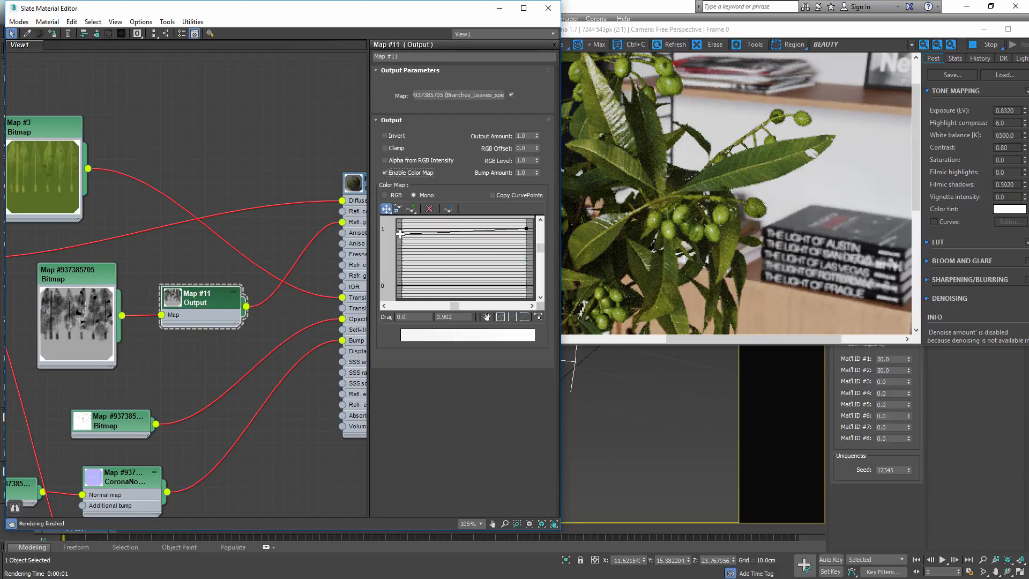
double_click(610, 203)
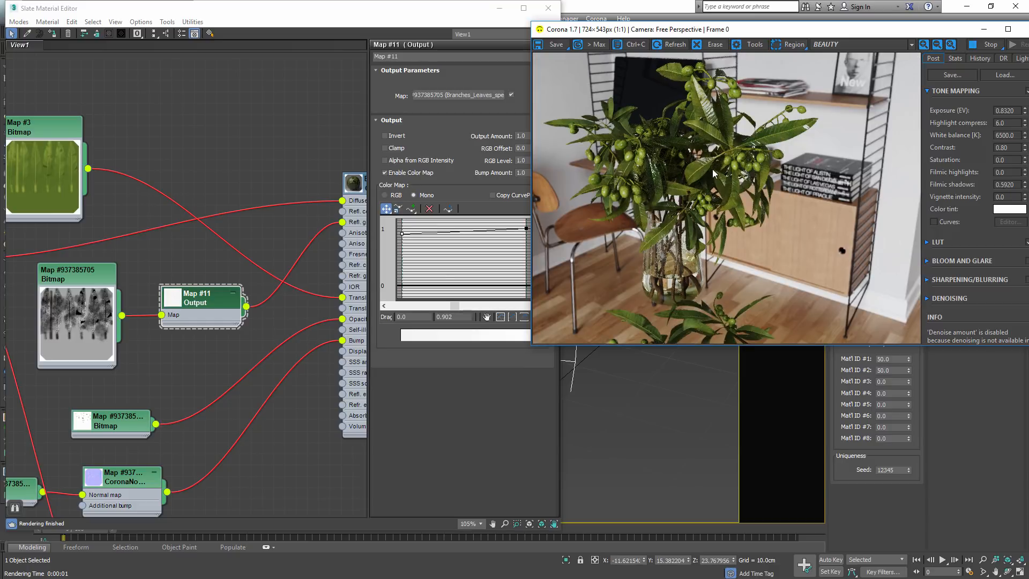
scroll(712, 169, "up", 1)
- Try a darker glossiness curve with its start point at 0.009 and end point at 0.493, checking the leaf reflections
left_click_drag(402, 234, 402, 284)
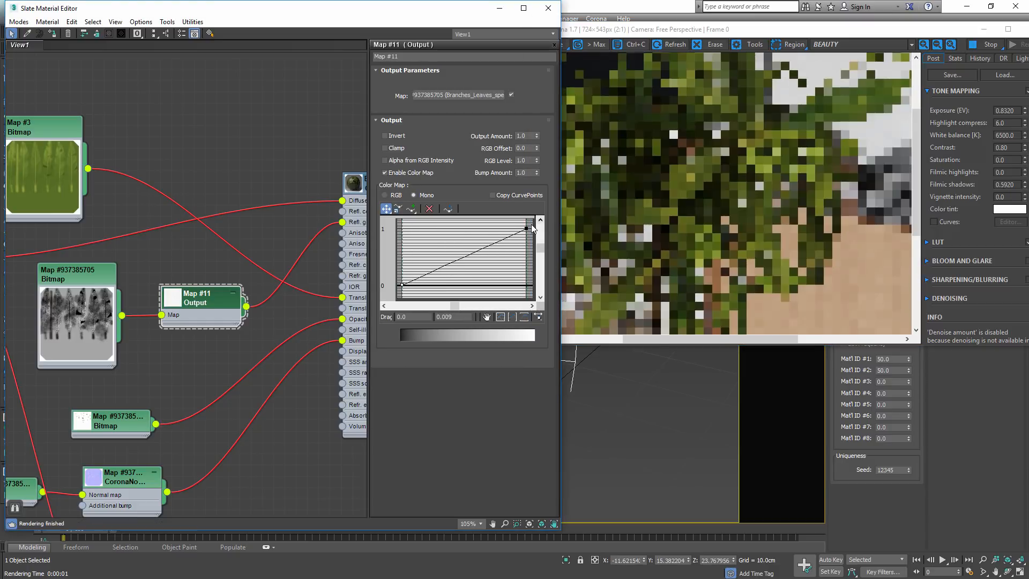
left_click_drag(530, 228, 526, 258)
left_click(658, 195)
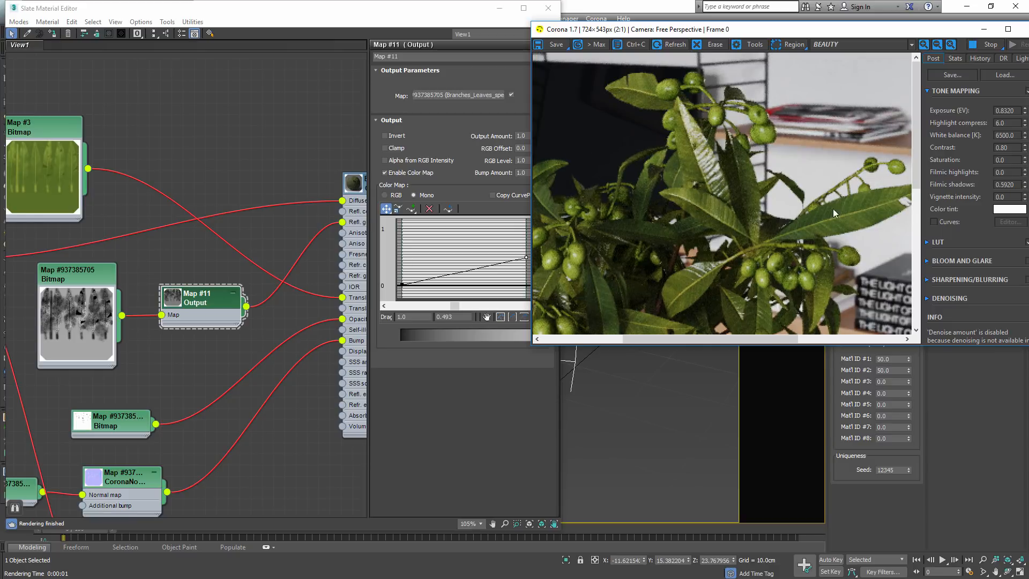
left_click_drag(832, 208, 737, 191)
scroll(651, 216, "down", 1)
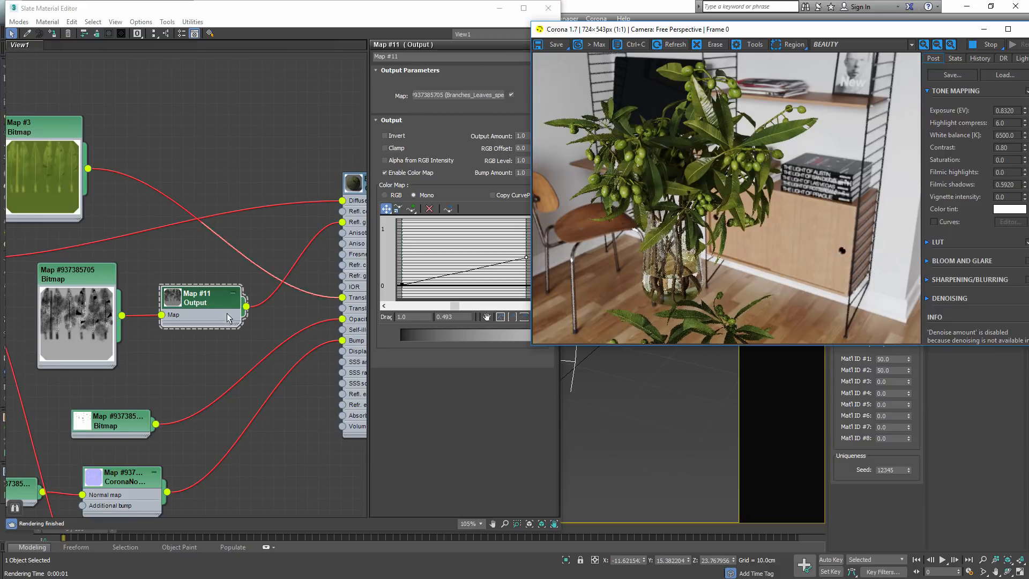
- Connect the same Output map to the Refl. gloss. input of the second leaf material and check the render
scroll(228, 239, "down", 4)
middle_click_drag(313, 392, 261, 297)
left_click_drag(284, 400, 269, 241)
middle_click_drag(255, 201, 270, 257)
left_click_drag(204, 120, 272, 289)
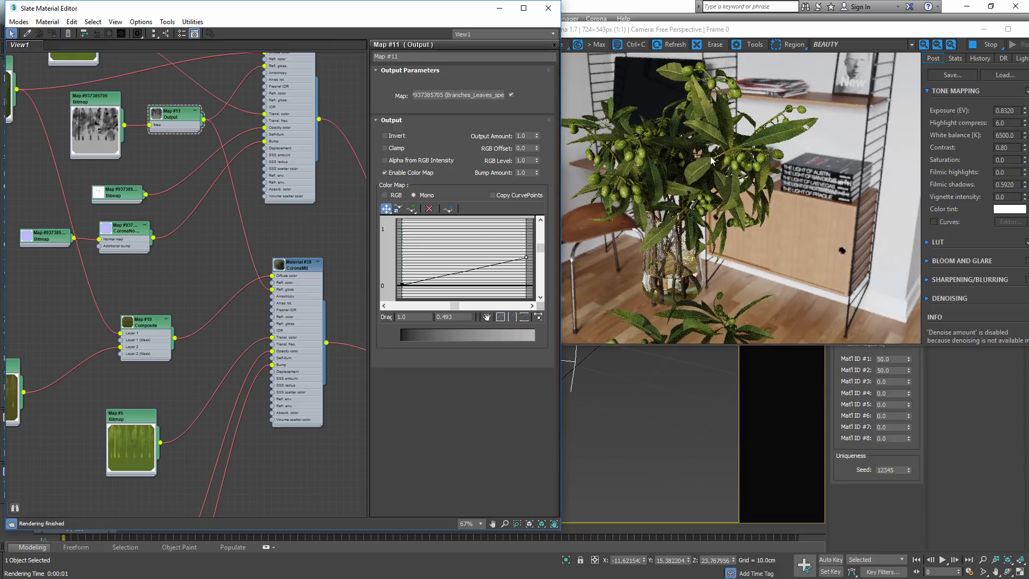
scroll(779, 124, "up", 1)
left_click(633, 106)
- Brighten the Output map's curve by raising its start point about halfway and its end point to 1.197, with Clamp enabled
middle_click_drag(178, 134, 209, 257)
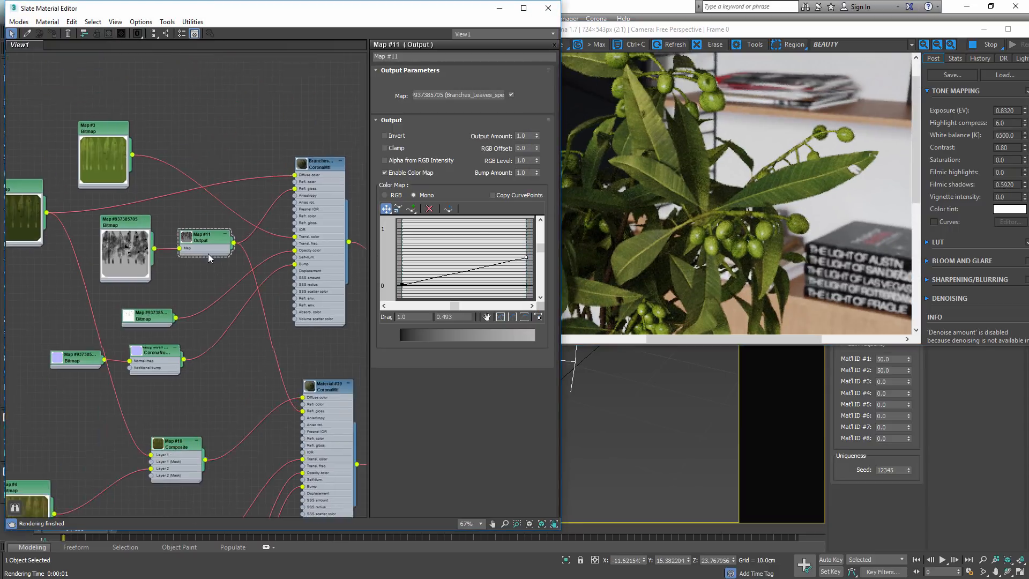
scroll(209, 257, "up", 1)
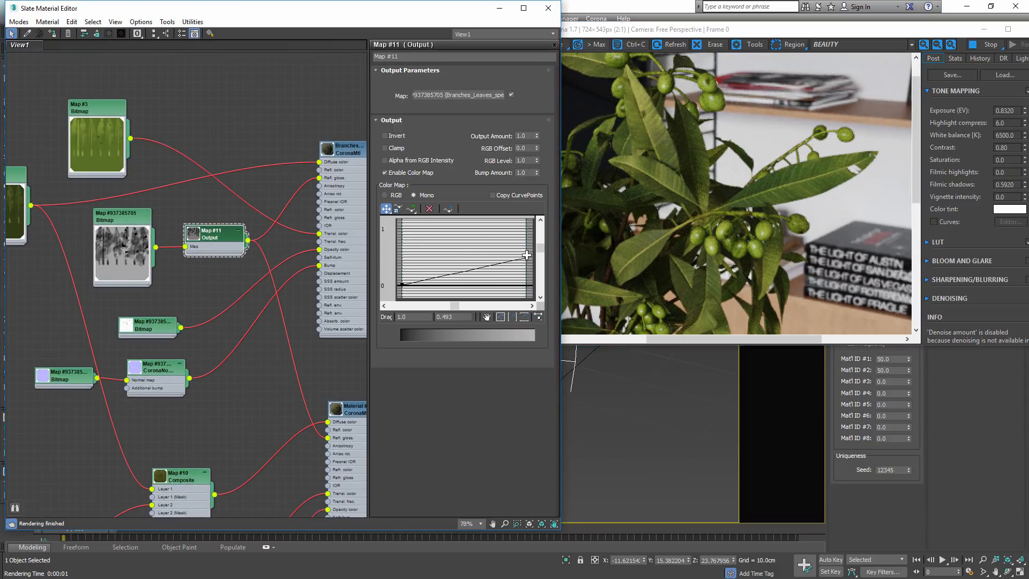
left_click_drag(526, 255, 527, 221)
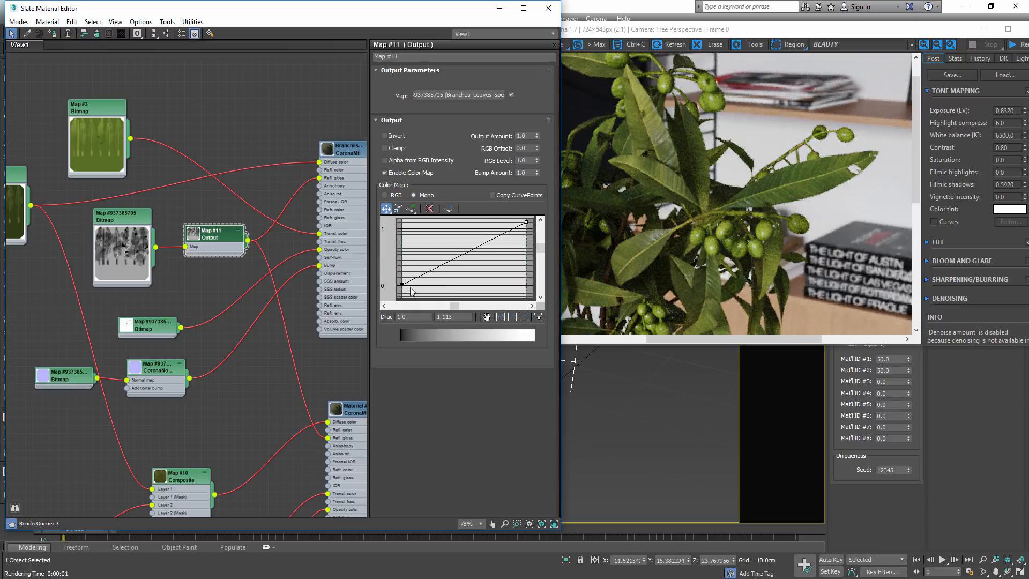
left_click_drag(402, 285, 400, 260)
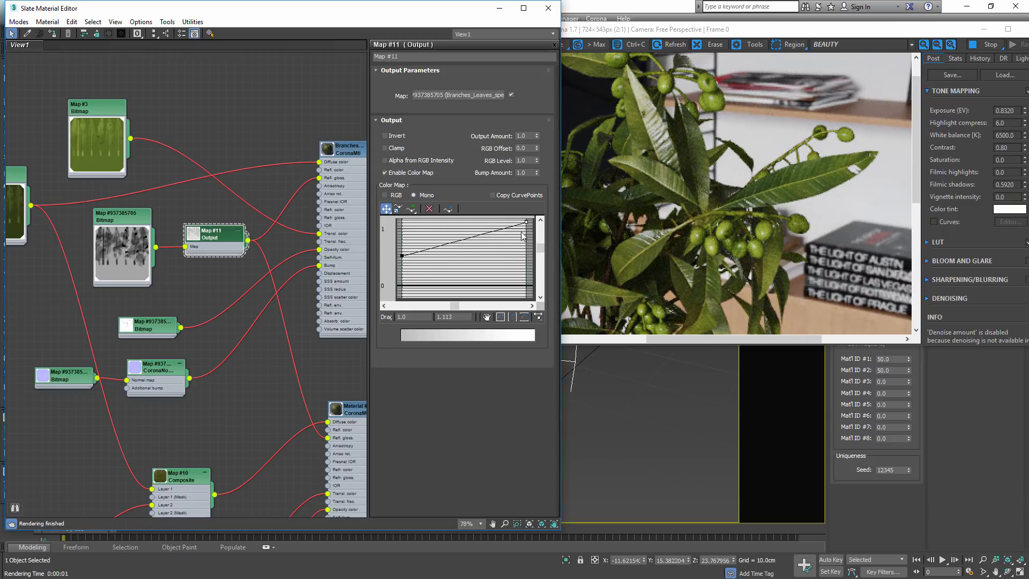
left_click(396, 147)
scroll(482, 292, "down", 2)
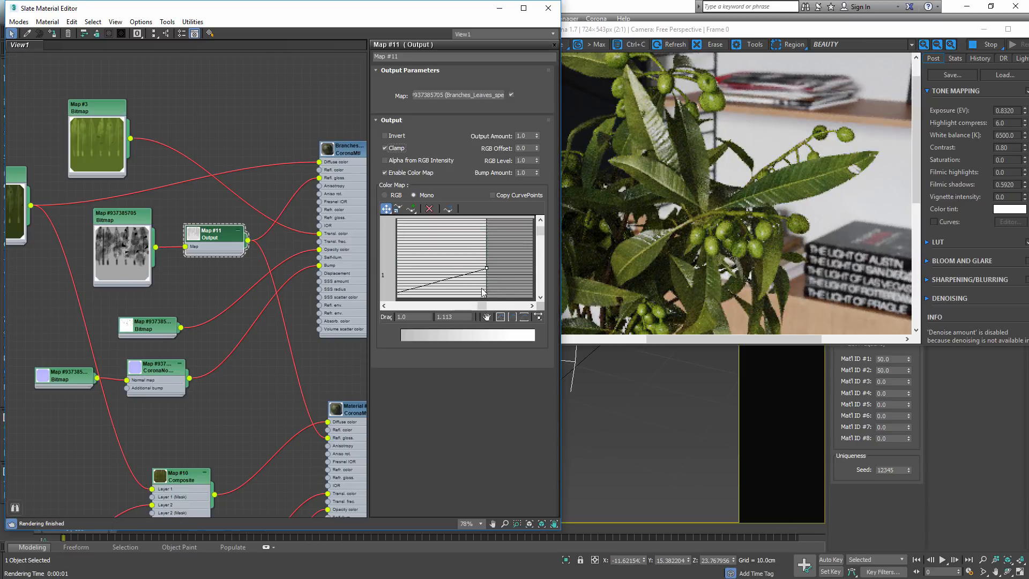
left_click_drag(491, 270, 490, 266)
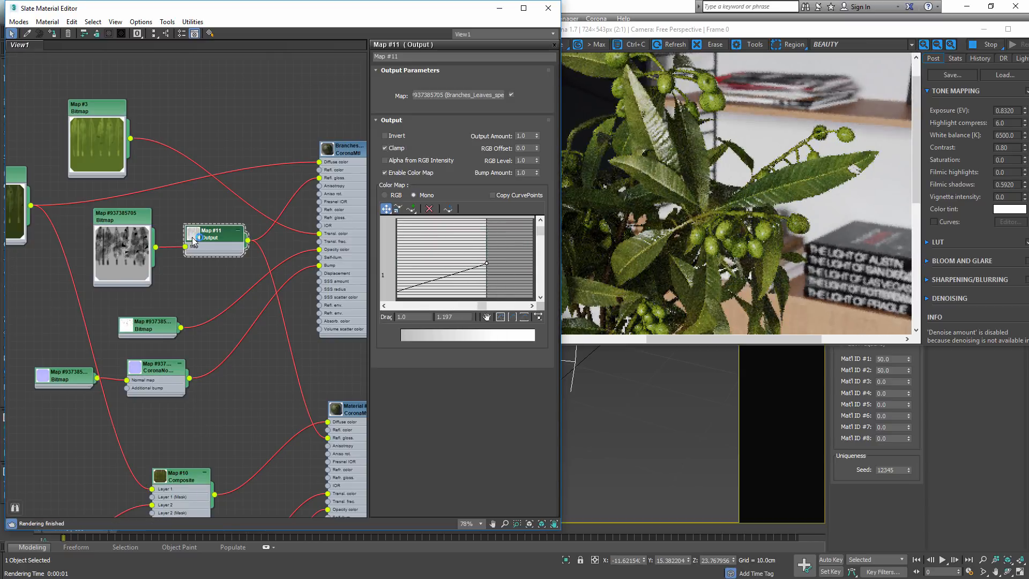
- Enlarge the Output map's node preview and examine the leaf reflections at different magnifications in the interactive render
double_click(214, 233)
scroll(217, 233, "up", 5)
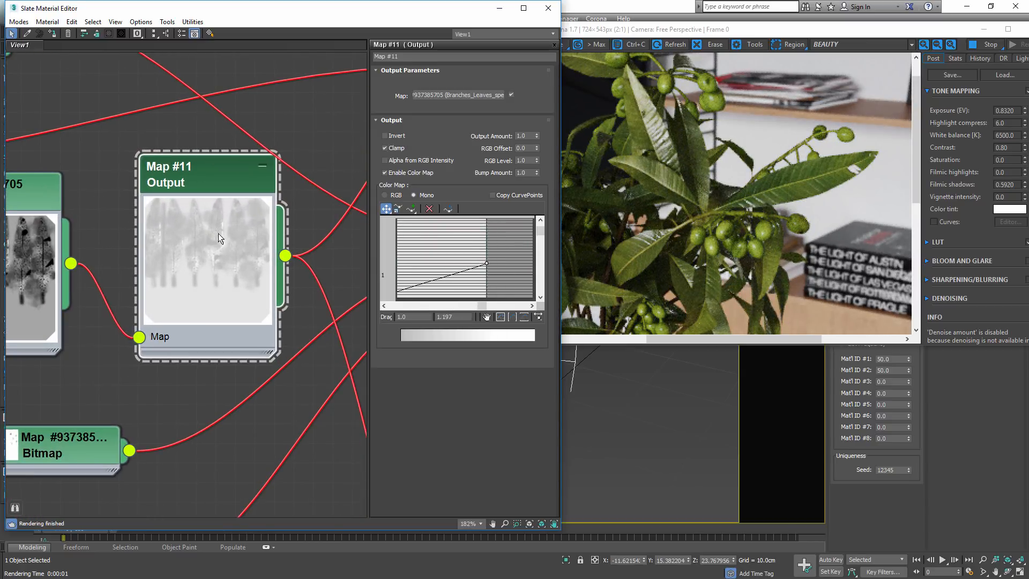
left_click(599, 237)
scroll(796, 215, "down", 2)
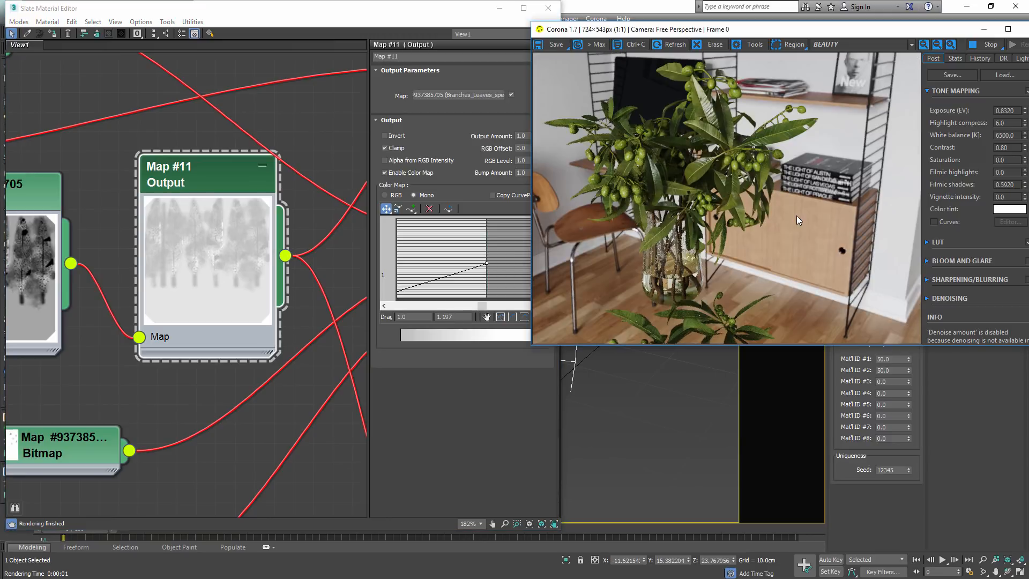
scroll(667, 166, "up", 3)
scroll(706, 159, "up", 1)
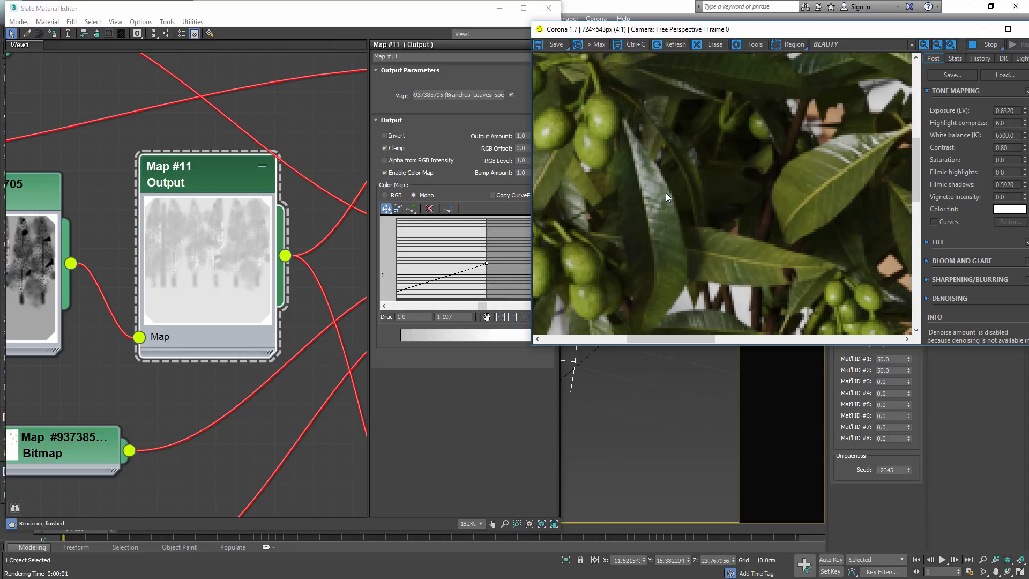
scroll(665, 191, "down", 2)
scroll(745, 182, "up", 1)
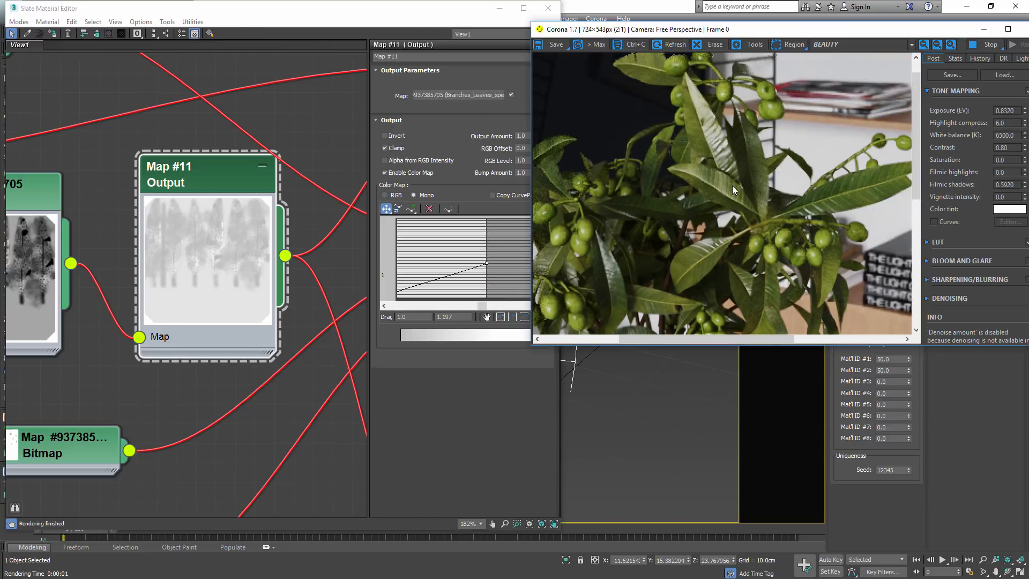
scroll(732, 185, "down", 1)
- Tidy the second leaf material's nodes, moving the opacity bitmap beneath the translucency bitmap and the normal map nodes up below it
left_click(197, 184)
scroll(233, 220, "down", 2)
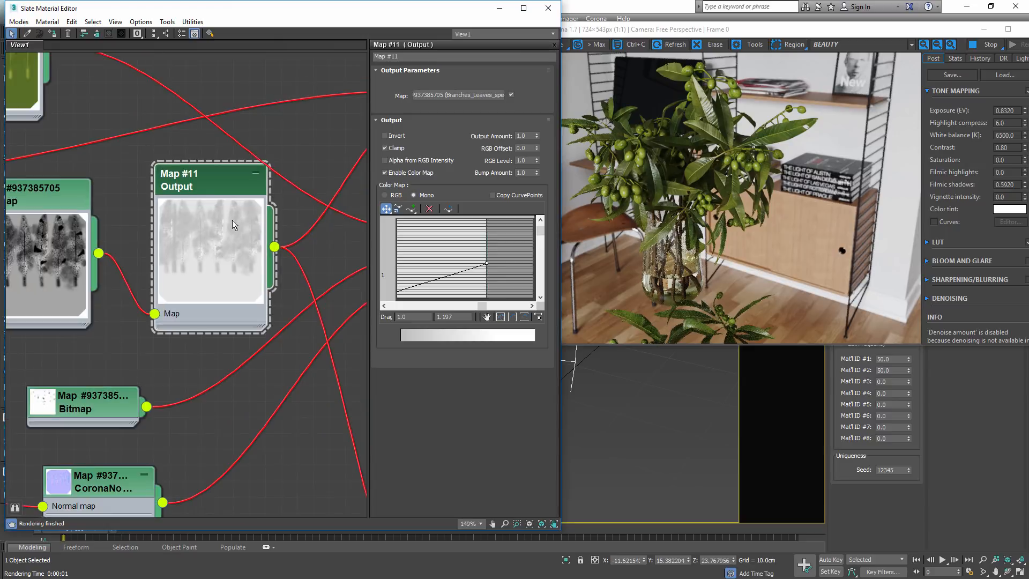
scroll(209, 245, "down", 4)
middle_click_drag(177, 506, 131, 220)
middle_click_drag(106, 391, 127, 272)
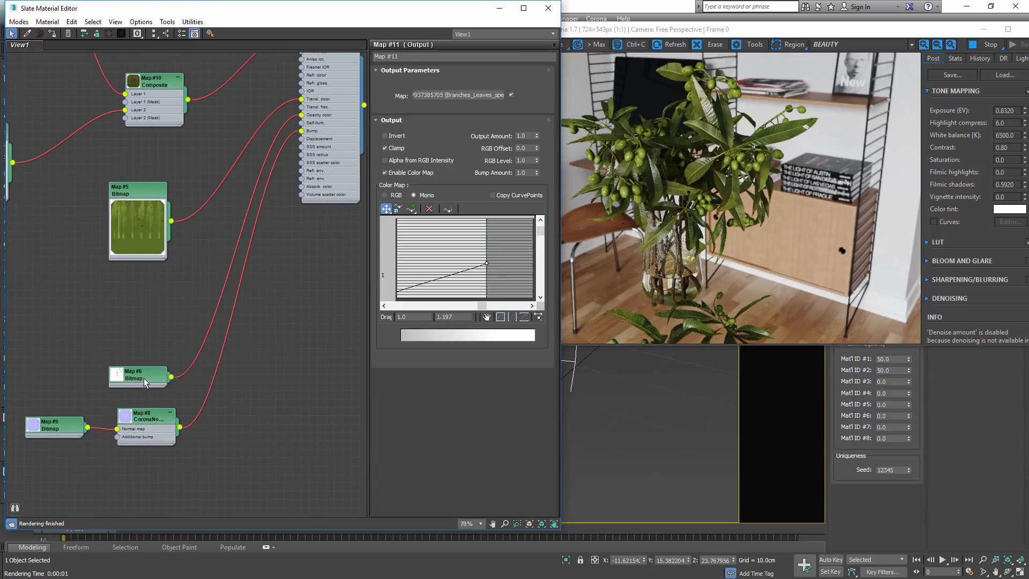
left_click_drag(144, 377, 160, 277)
left_click_drag(20, 380, 162, 454)
left_click_drag(144, 415, 145, 324)
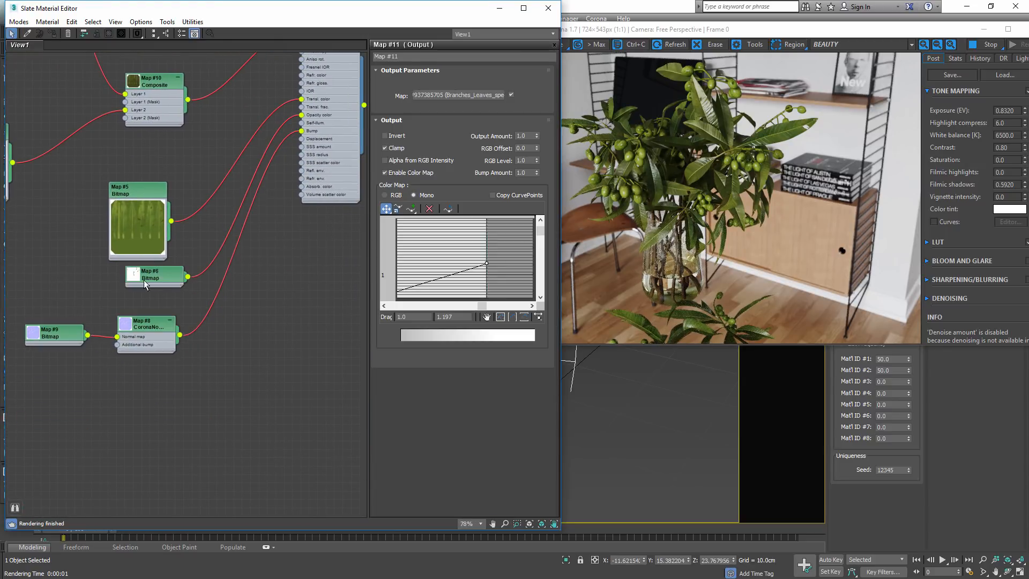
left_click_drag(145, 284, 137, 284)
- Enlarge the Branches_Leaves_norm.jpg node, align it with its CoronaNormal map while inspecting that map's settings, and close the material editor
double_click(50, 332)
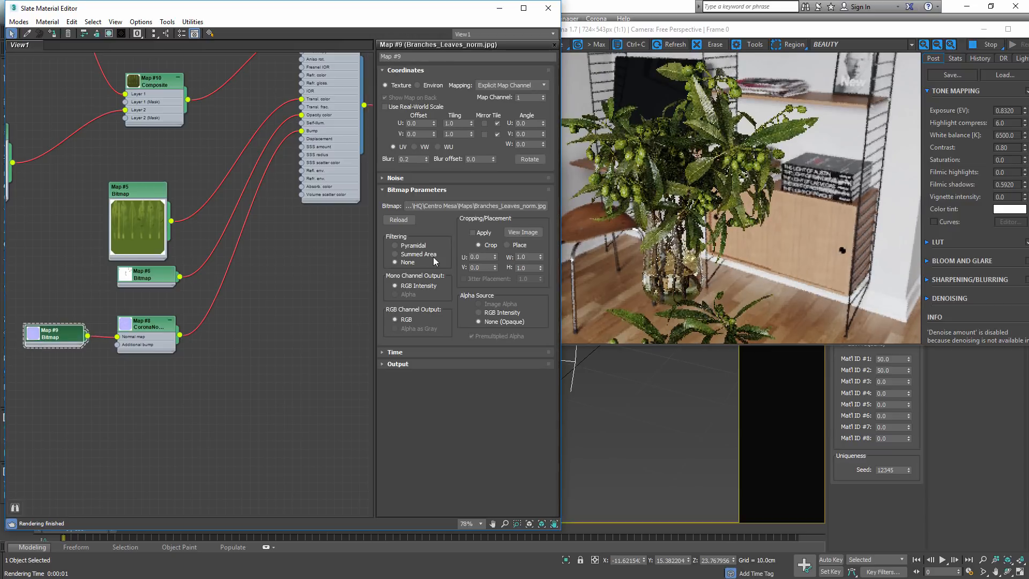
scroll(54, 333, "up", 1)
double_click(52, 333)
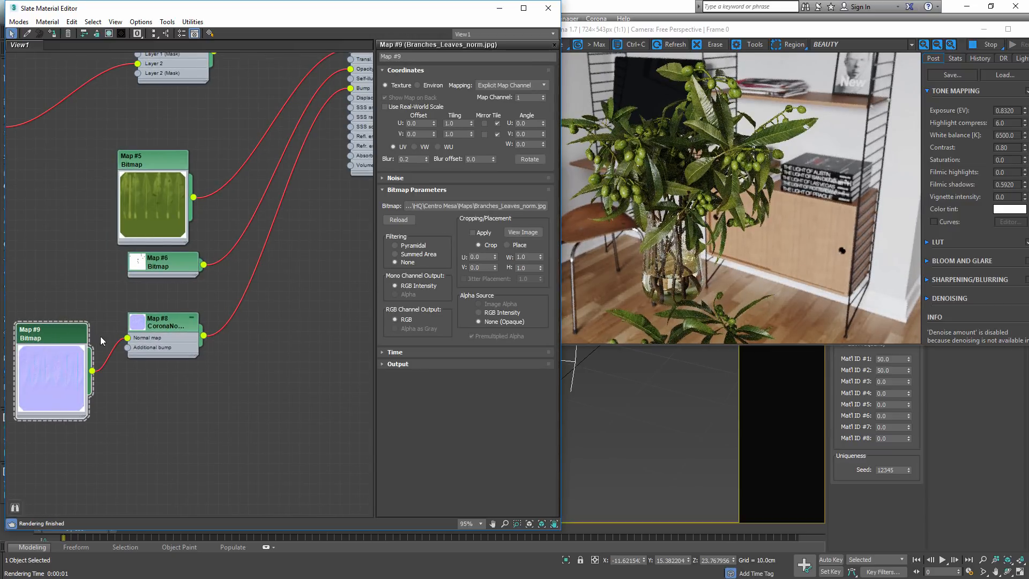
middle_click_drag(148, 328, 181, 369)
double_click(188, 368)
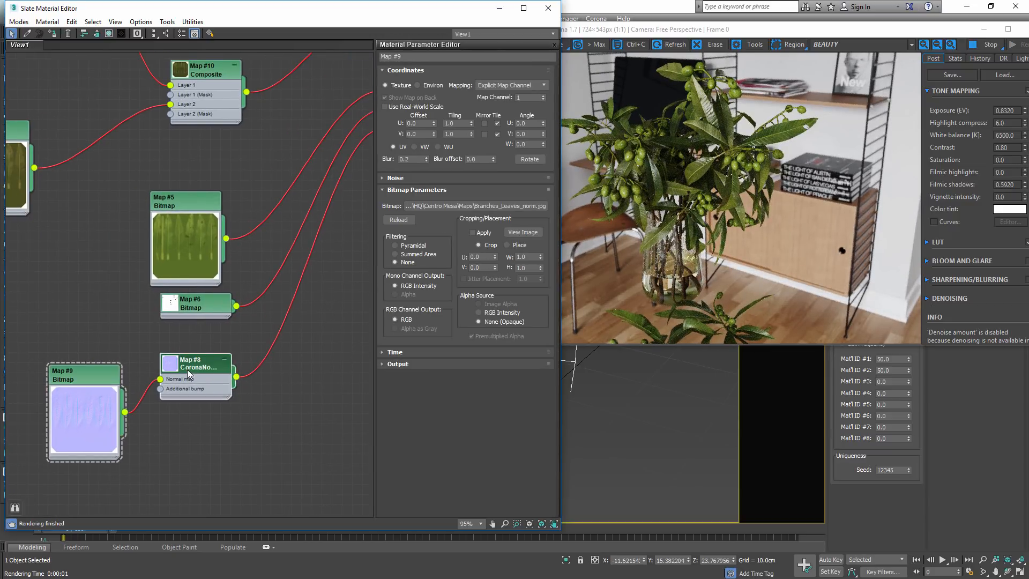
left_click_drag(88, 391, 91, 360)
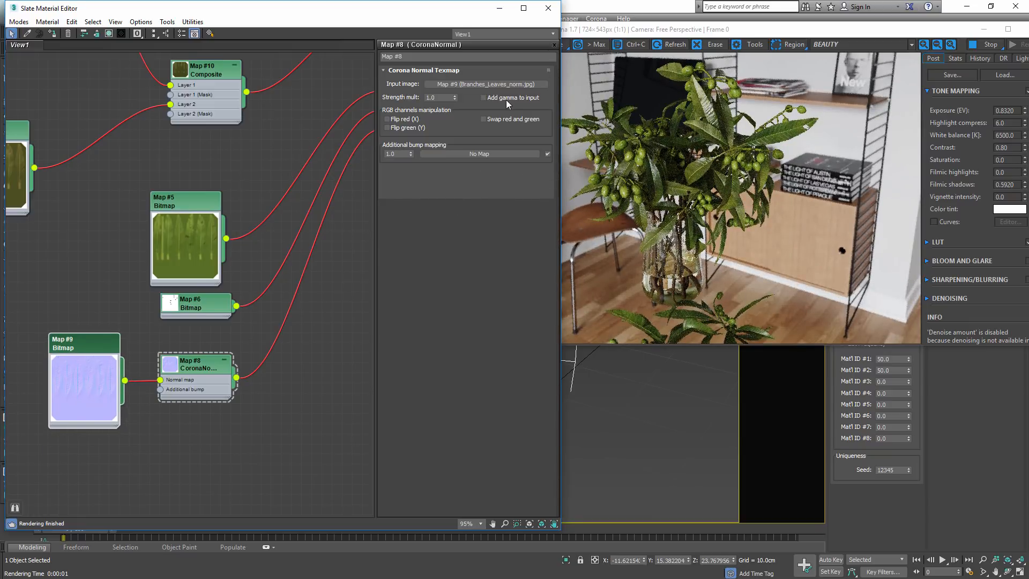
left_click(548, 7)
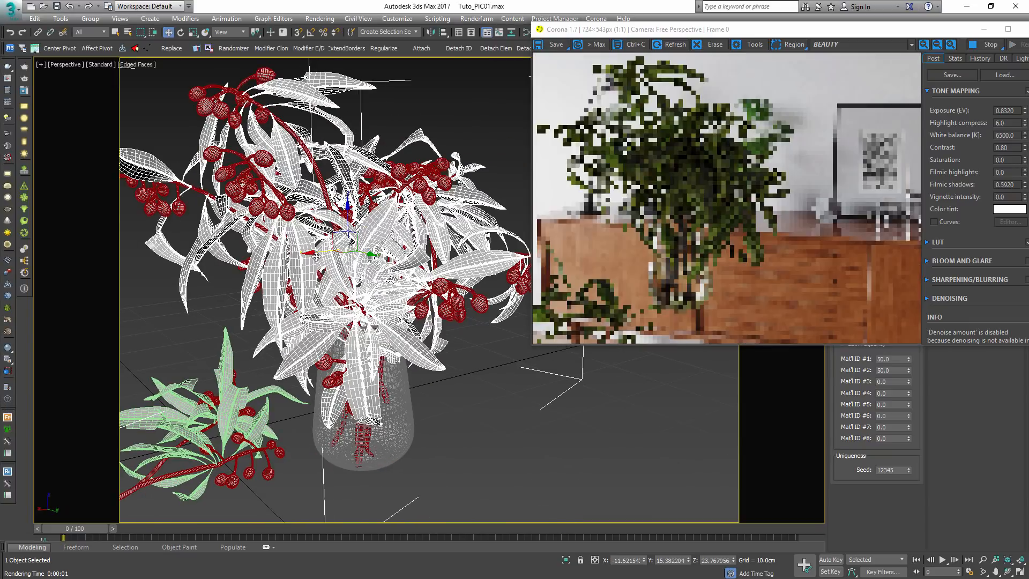
- Examine the branch leaves' translucency from other angles in the interactive render, viewing the CESSENTIAL_Translucency pass and returning to BEAUTY
middle_click_drag(316, 257, 311, 325, "alt")
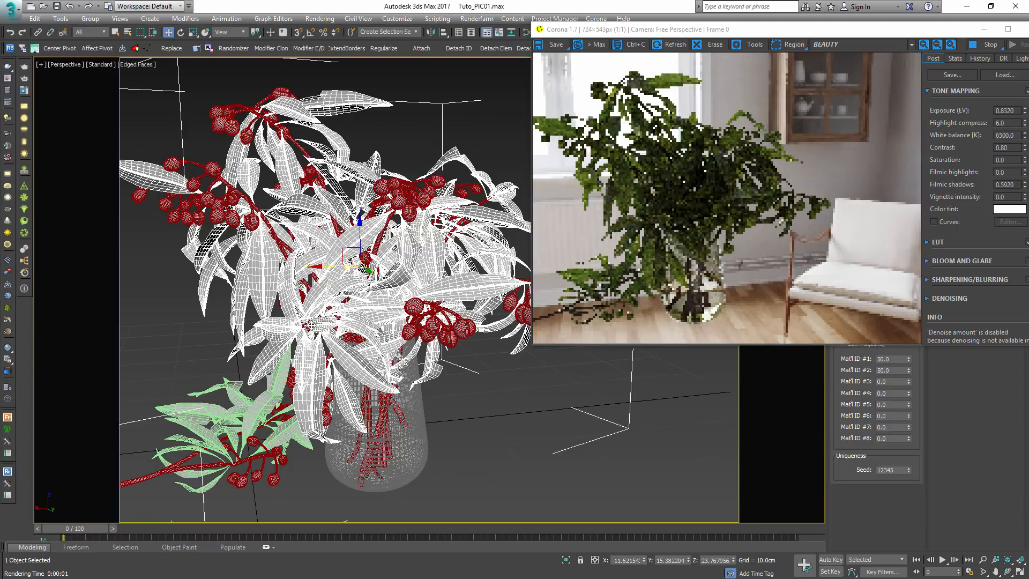
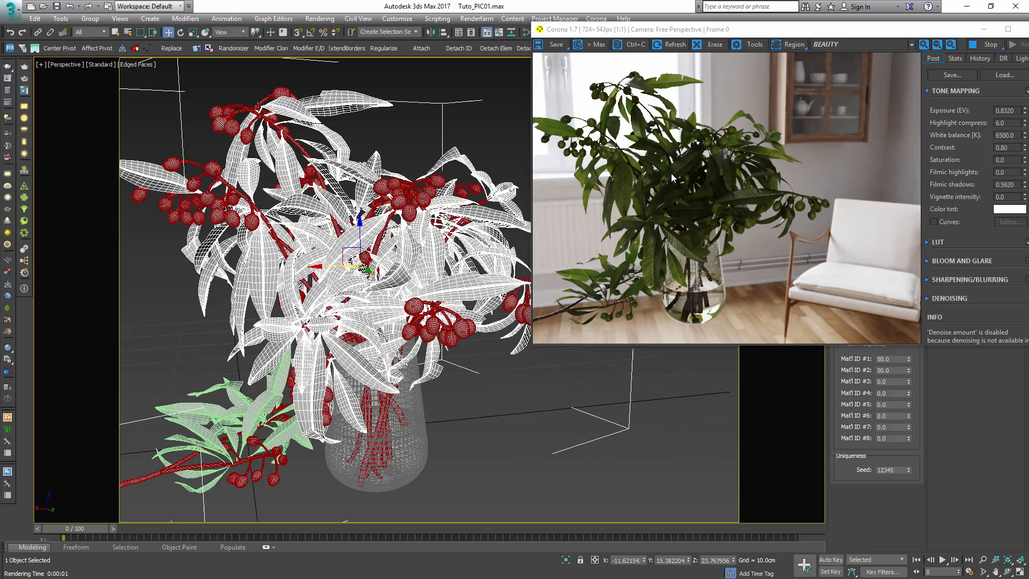
middle_click_drag(416, 330, 390, 313, "alt")
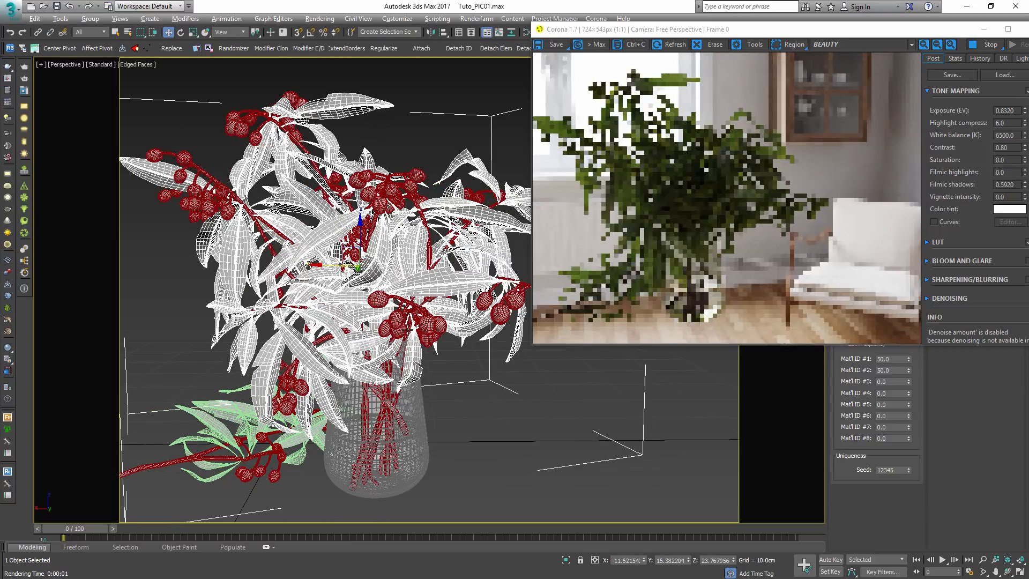
scroll(668, 145, "up", 1)
scroll(668, 145, "down", 1)
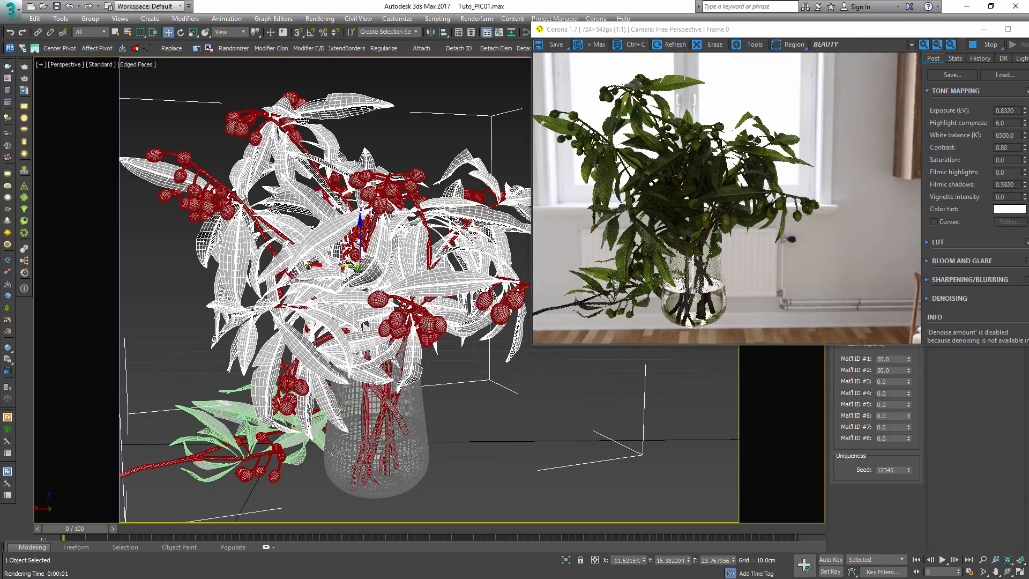
left_click(857, 44)
left_click(858, 124)
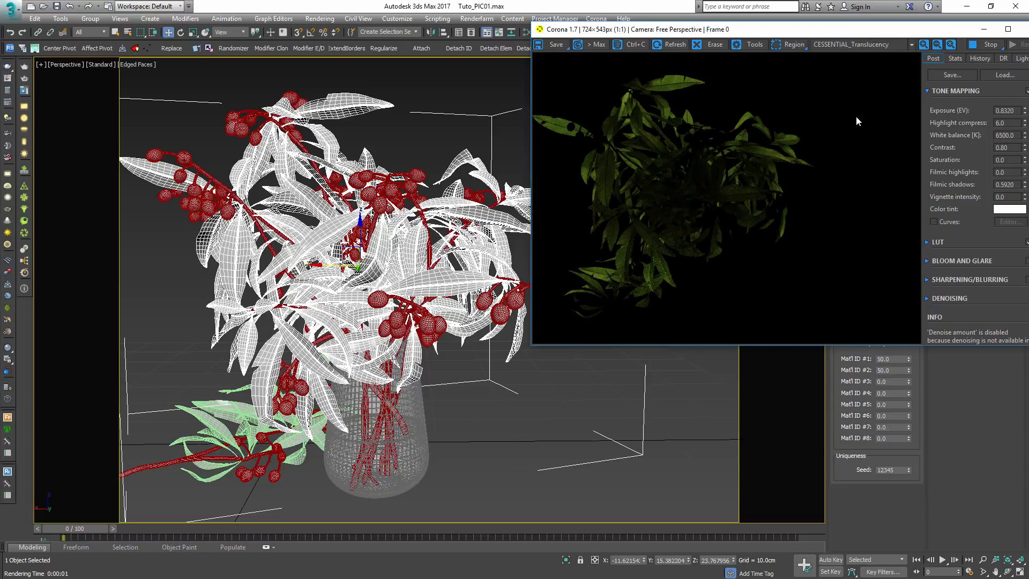
left_click(851, 44)
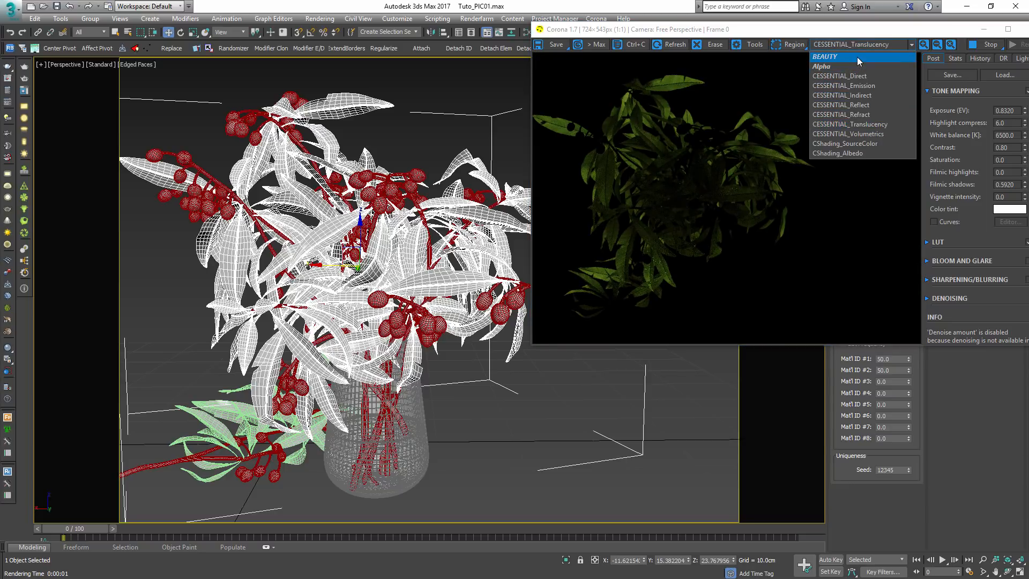
left_click(857, 57)
middle_click_drag(374, 272, 460, 332, "alt")
scroll(442, 316, "down", 5)
scroll(423, 295, "up", 4)
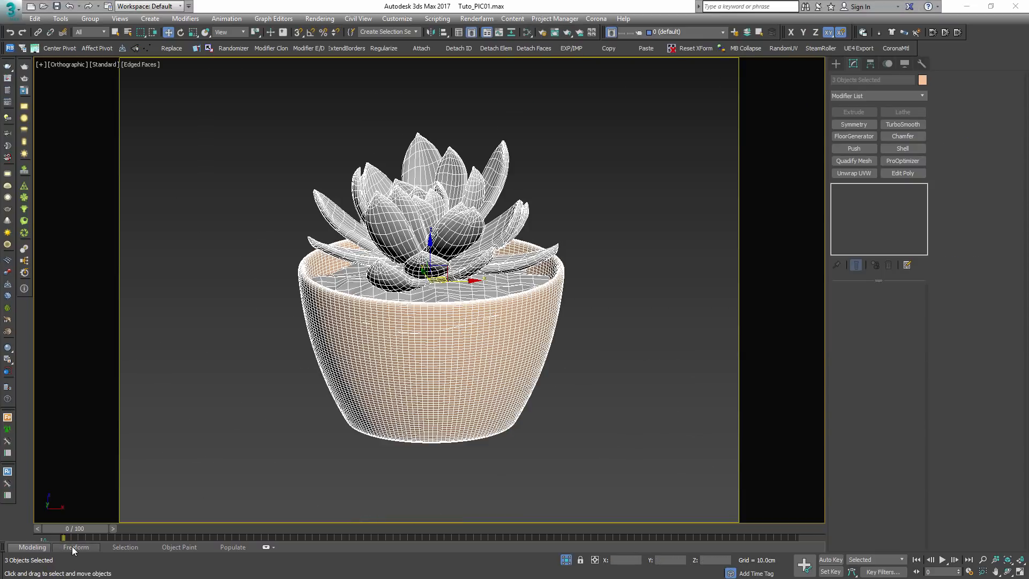
- Turn off the edged faces display, select the potted succulent and examine its thick leaves from several angles
middle_click_drag(616, 271, 599, 286, "alt")
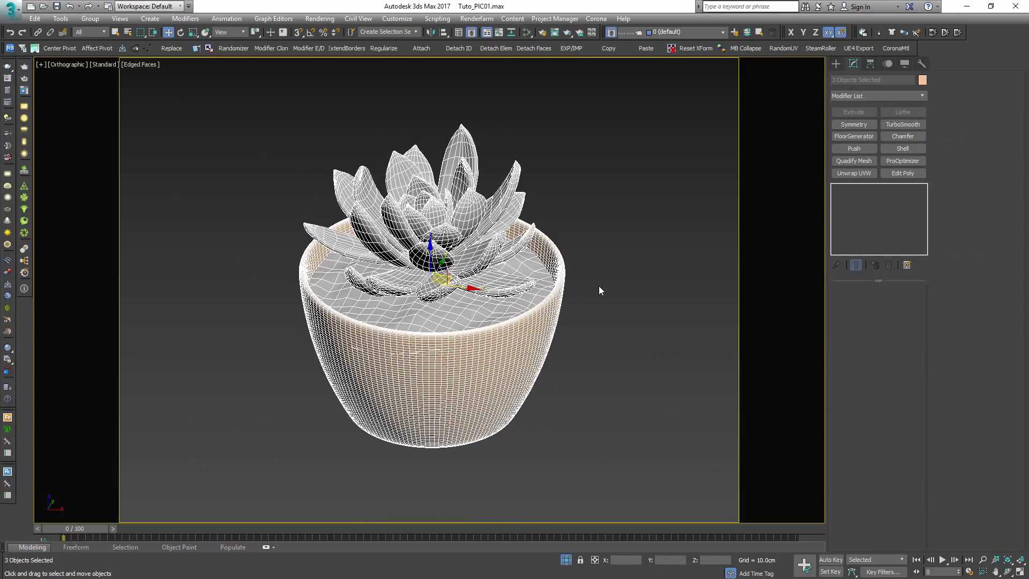
left_click(599, 286)
key("z")
key("F4")
left_click(396, 245)
middle_click_drag(395, 244, 465, 343, "alt")
scroll(460, 300, "up", 3)
middle_click_drag(461, 300, 464, 188, "alt")
scroll(489, 127, "down", 2)
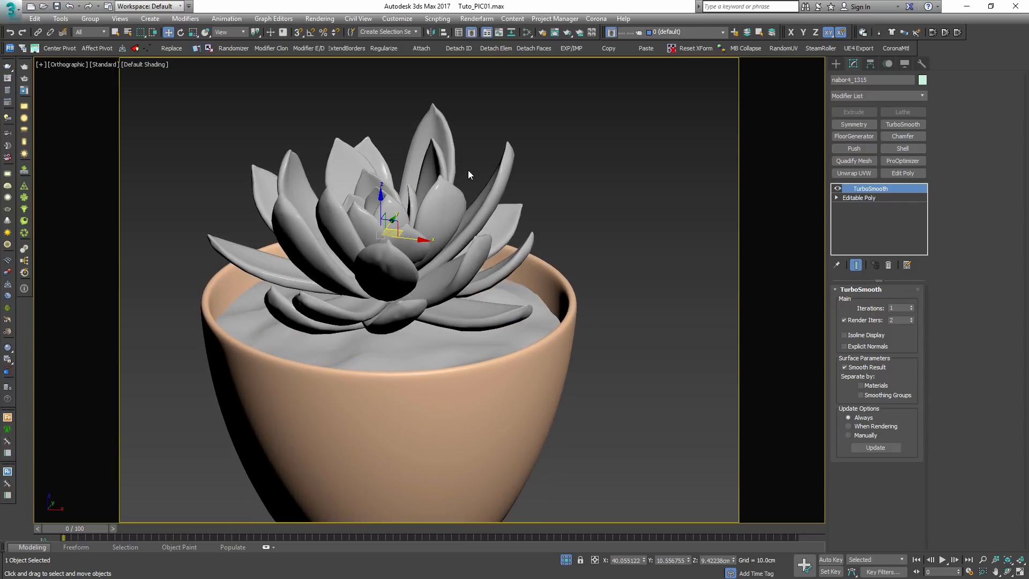
middle_click_drag(520, 144, 529, 167, "alt")
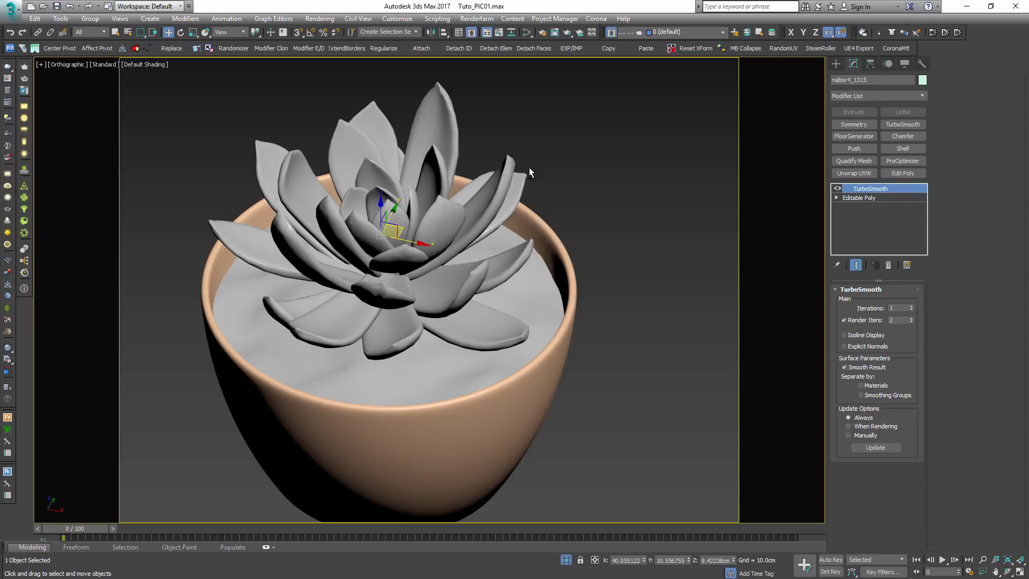
- Disable the succulent's TurboSmooth and clone one leaf element of its Editable Poly as a separate object beside the pot
left_click(837, 188)
left_click(906, 197)
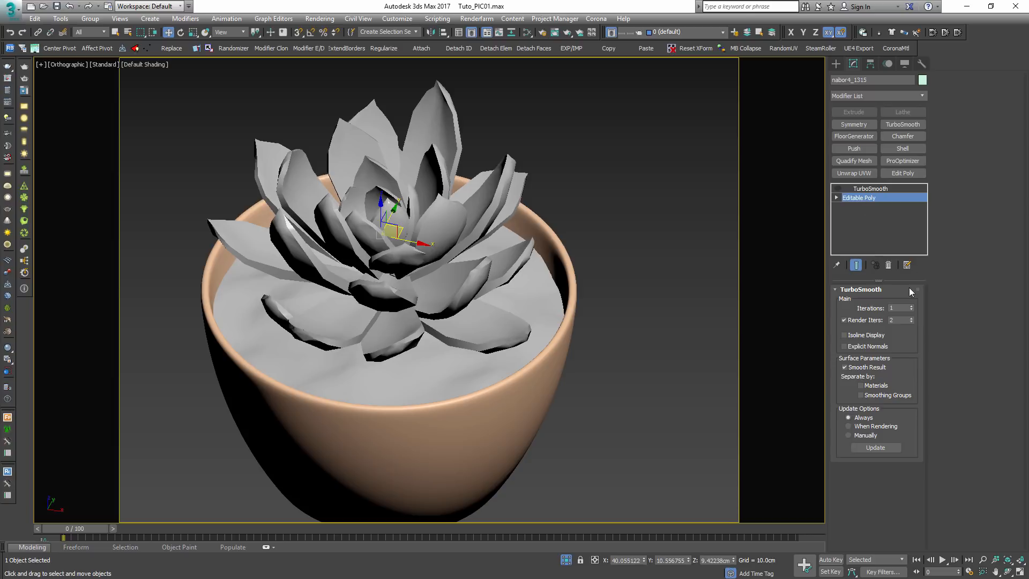
left_click(901, 303)
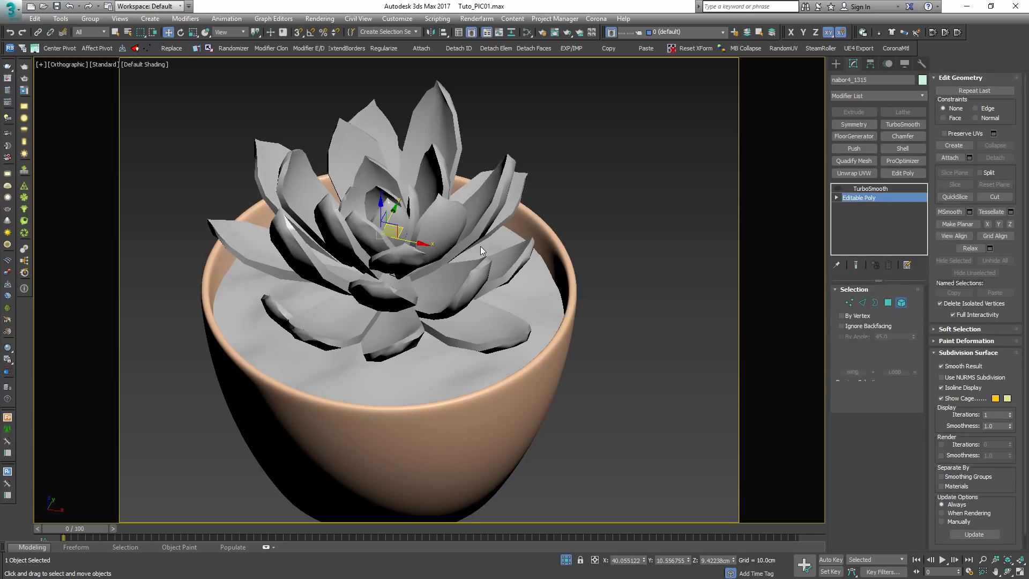
left_click(493, 193)
middle_click_drag(534, 179, 427, 222, "alt")
left_click_drag(427, 223, 662, 244, "shift")
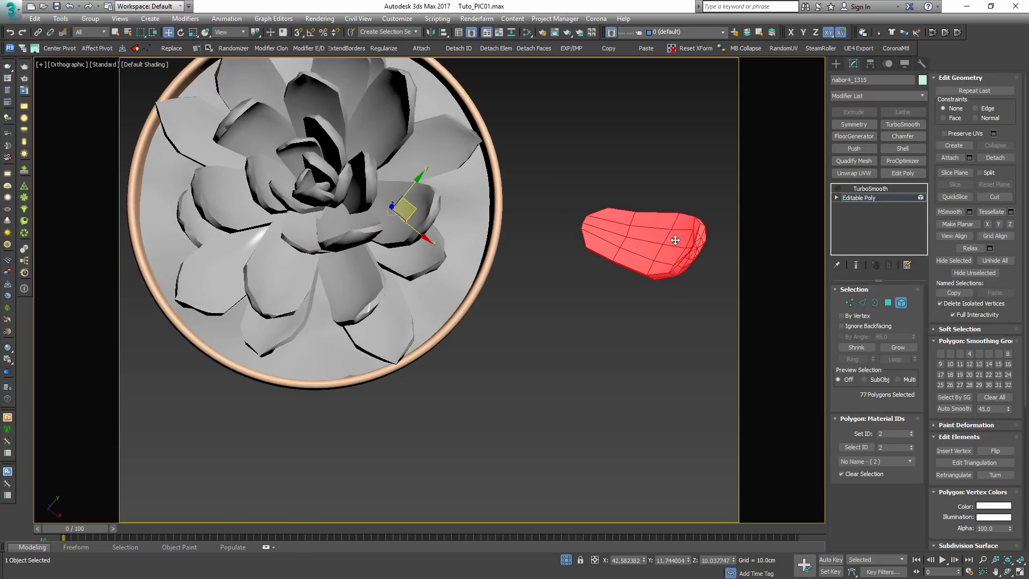
left_click(546, 304)
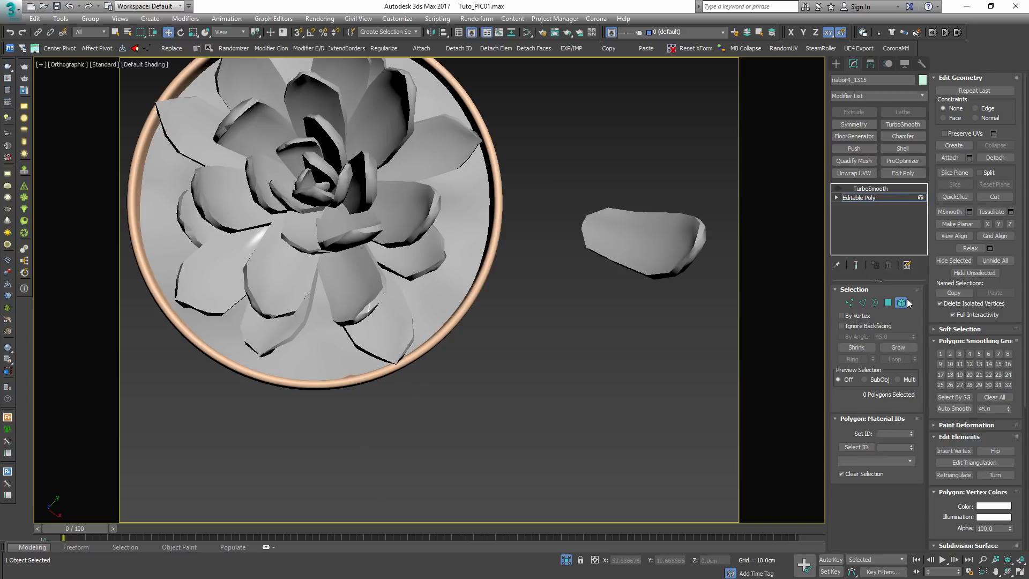
- Leave element editing, select the copied leaf beside the pot and isolate it
left_click(904, 301)
left_click(640, 301)
left_click(660, 225)
key("alt+q")
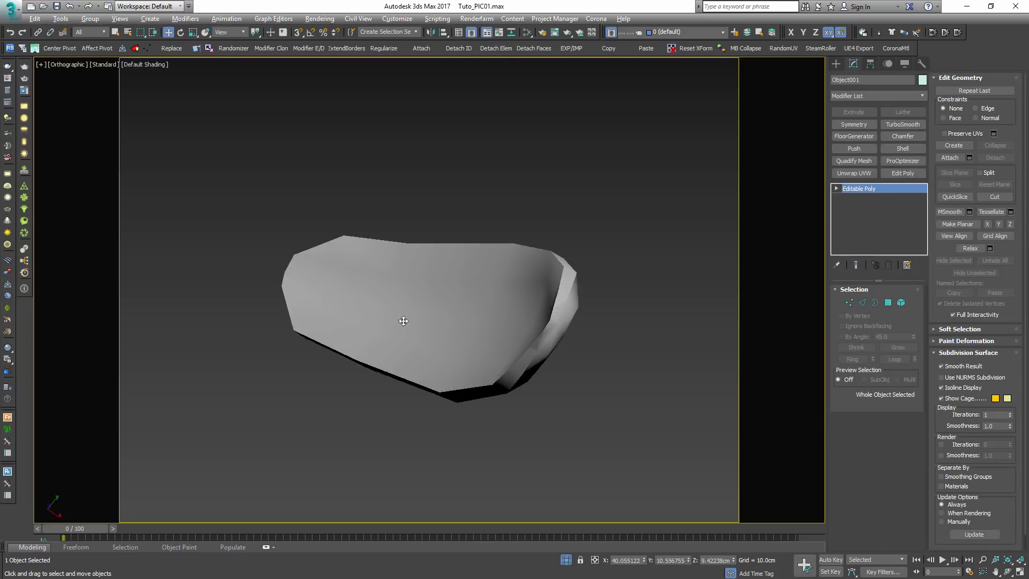
- Turn on edged faces and delete the eight rim polygons that close the narrow base end of the isolated leaf
mouse_move(402, 319)
middle_mouse_down("alt")
mouse_move(544, 361)
mouse_move(741, 277)
middle_mouse_up("alt")
left_click(888, 303)
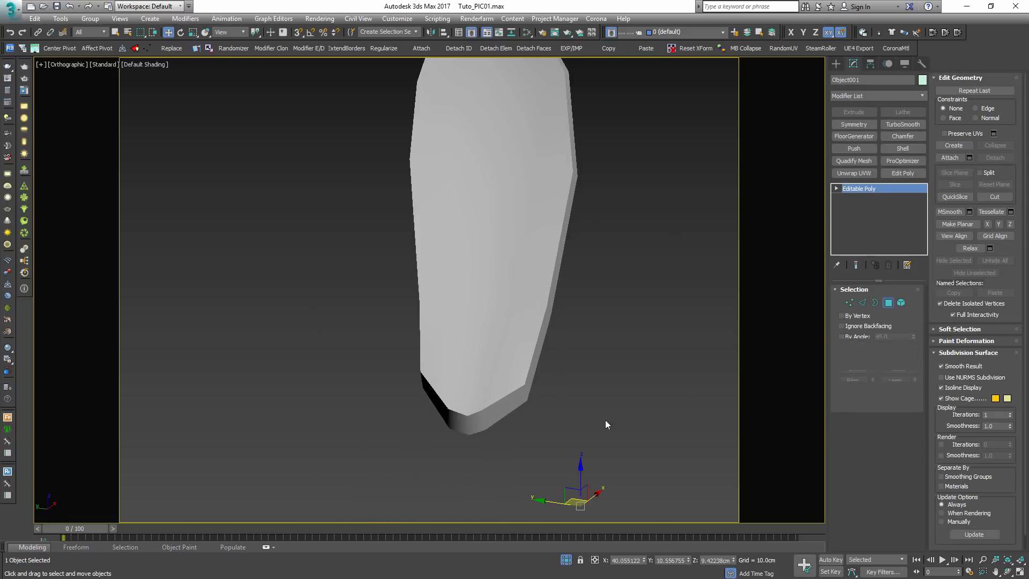
key("F4")
scroll(472, 423, "up", 3)
left_click(454, 415)
left_click(476, 415, "ctrl")
left_click(477, 428, "ctrl")
left_click(456, 430, "ctrl")
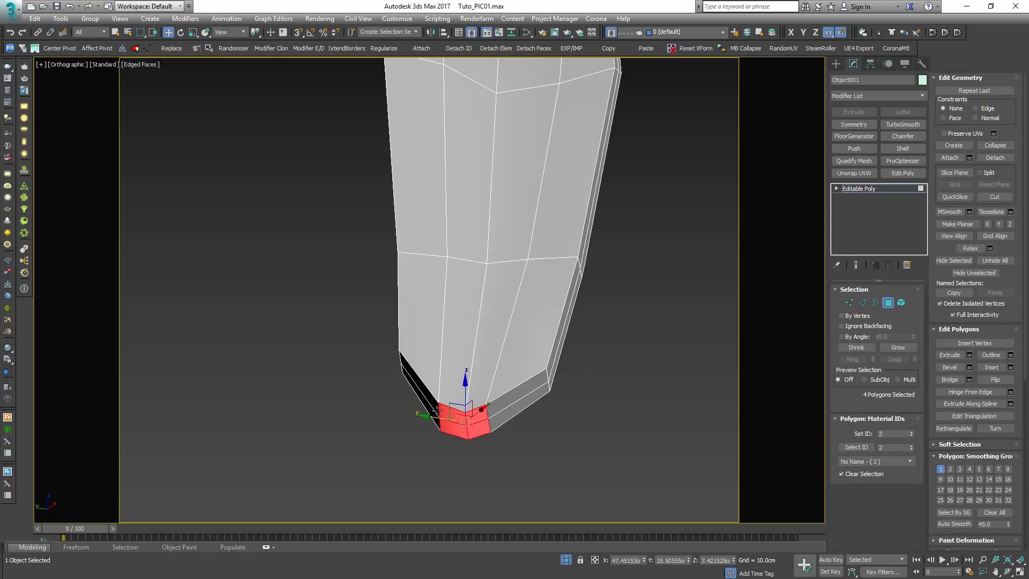
left_click(434, 404, "ctrl")
left_click(434, 415, "ctrl")
left_click(493, 409, "ctrl")
left_click(495, 420, "ctrl")
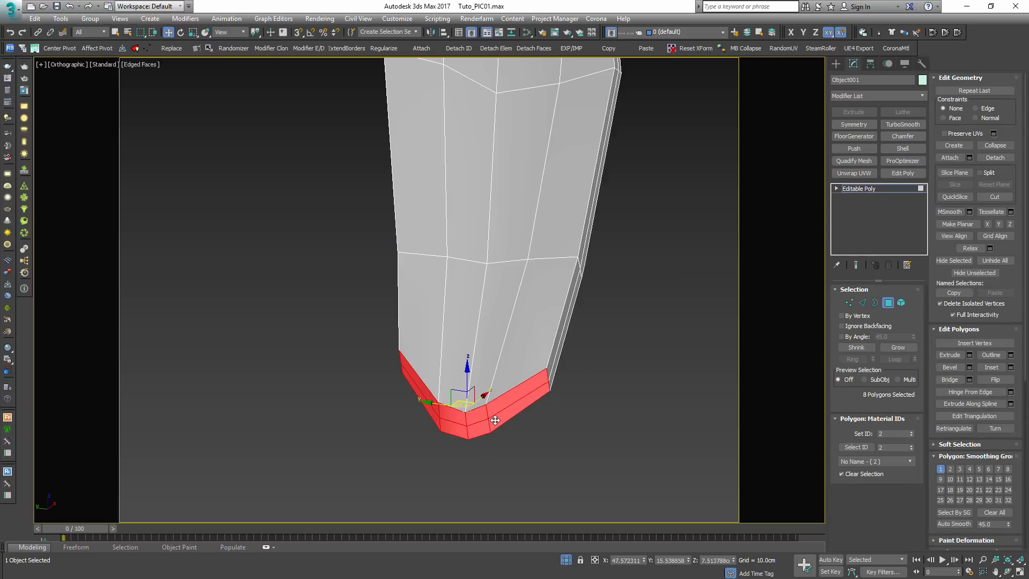
key("Delete")
- Bridge the two upper edges to the two lower edges at the middle of the leaf's open base end
middle_click_drag(477, 397, 452, 381, "alt")
middle_click_drag(551, 284, 581, 300, "alt")
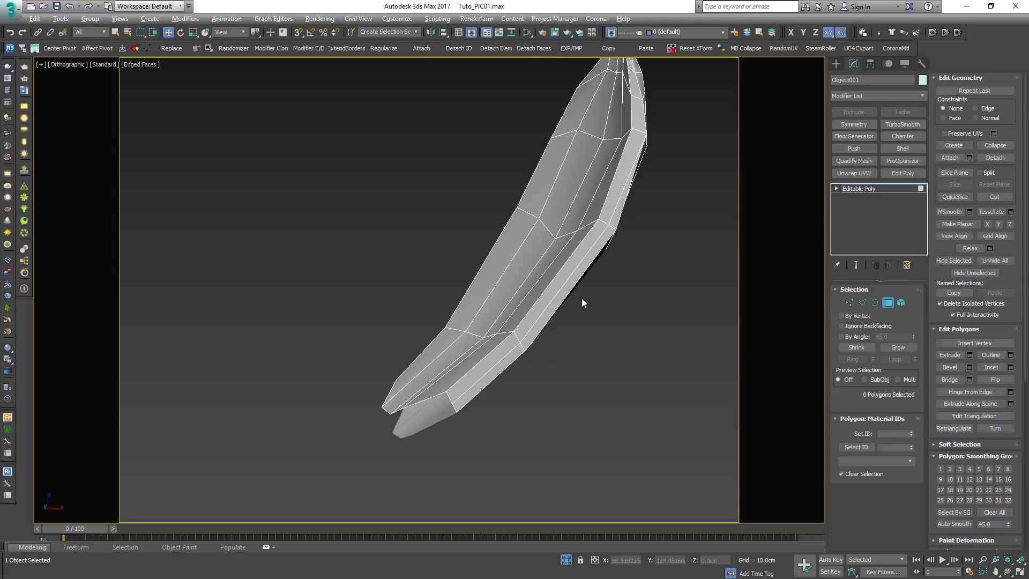
scroll(420, 429, "up", 4)
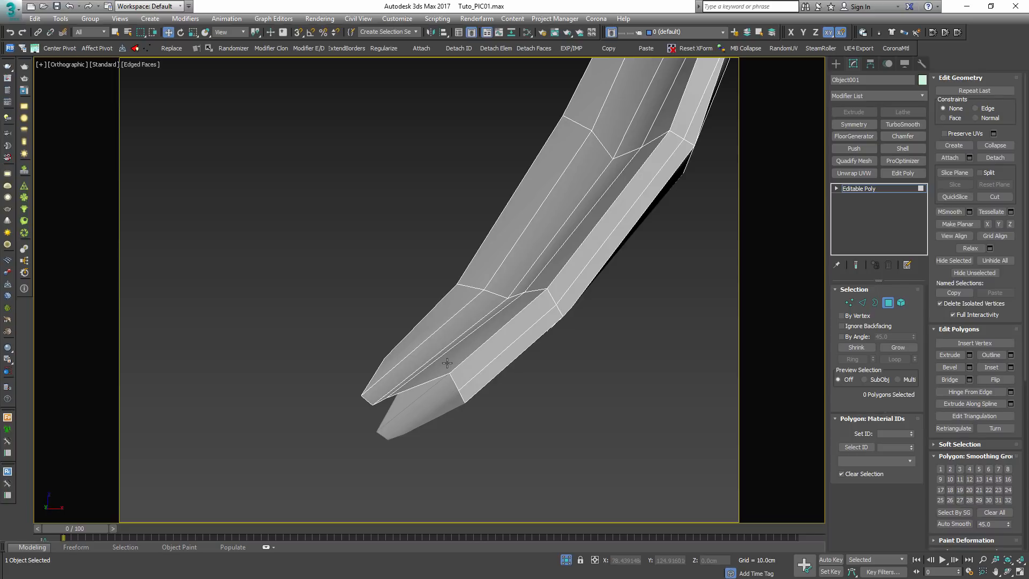
mouse_move(464, 372)
middle_mouse_down("alt")
mouse_move(482, 391)
mouse_move(483, 379)
middle_mouse_up("alt")
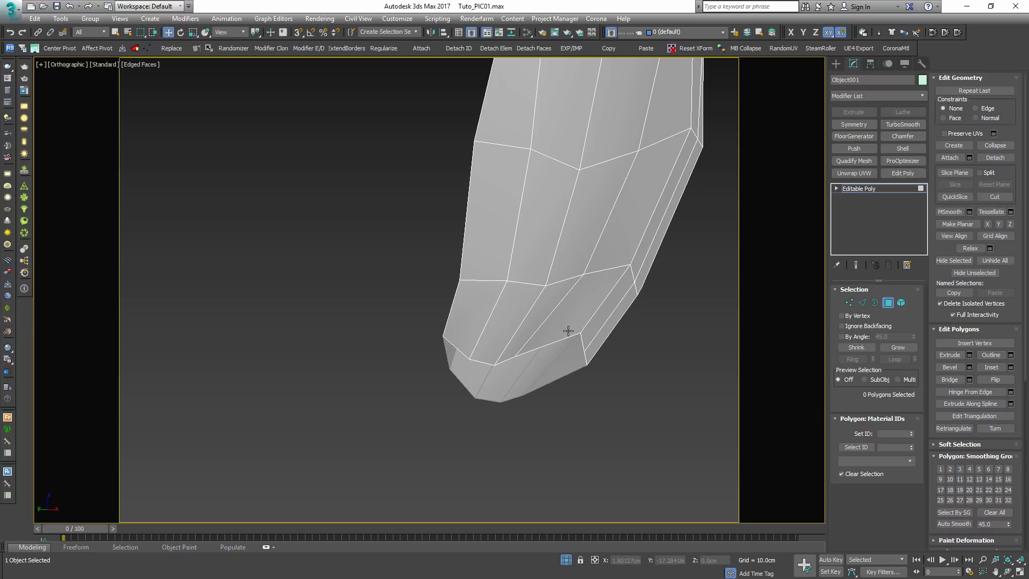
middle_click_drag(568, 331, 539, 371, "alt")
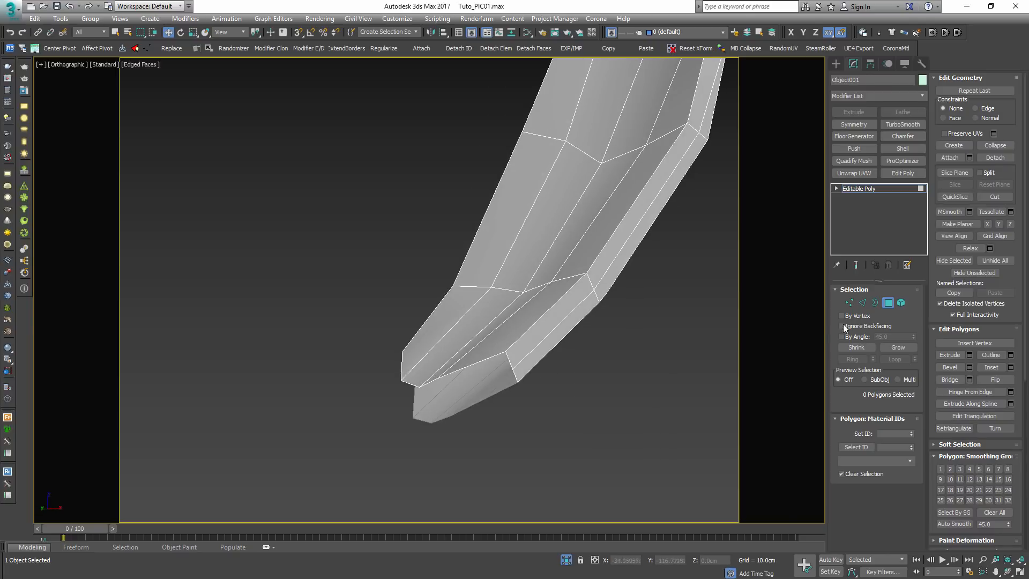
left_click(862, 302)
scroll(432, 415, "up", 3)
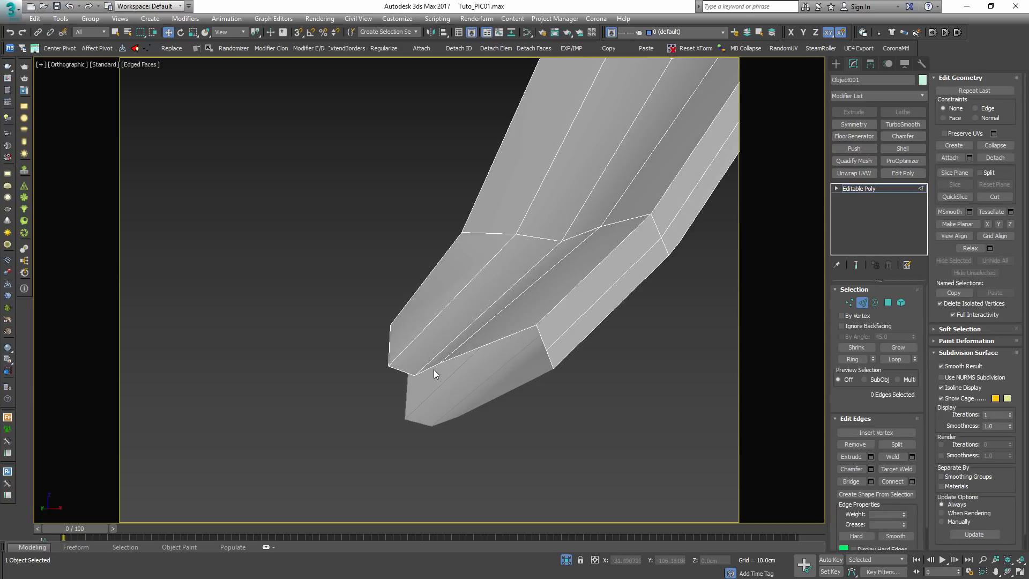
left_click(433, 367)
left_click(402, 370, "ctrl")
left_click(446, 421, "ctrl")
left_click(415, 423, "ctrl")
middle_click_drag(446, 421, 516, 405, "alt")
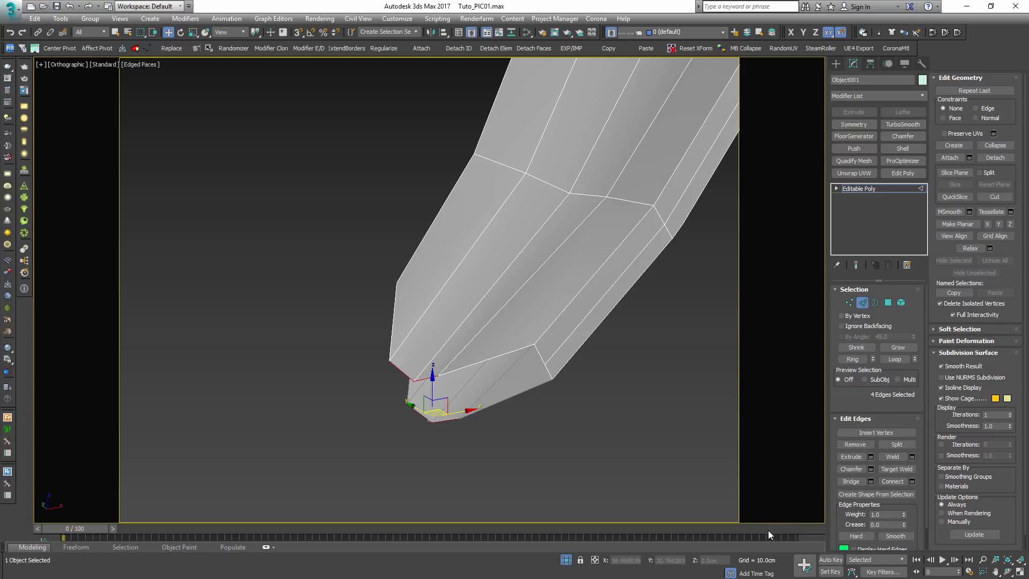
left_click(851, 481)
- Connect the ring of bridged edges with one middle segment, and bridge the adjacent side gap at the leaf's base
middle_click_drag(525, 438, 429, 402, "alt")
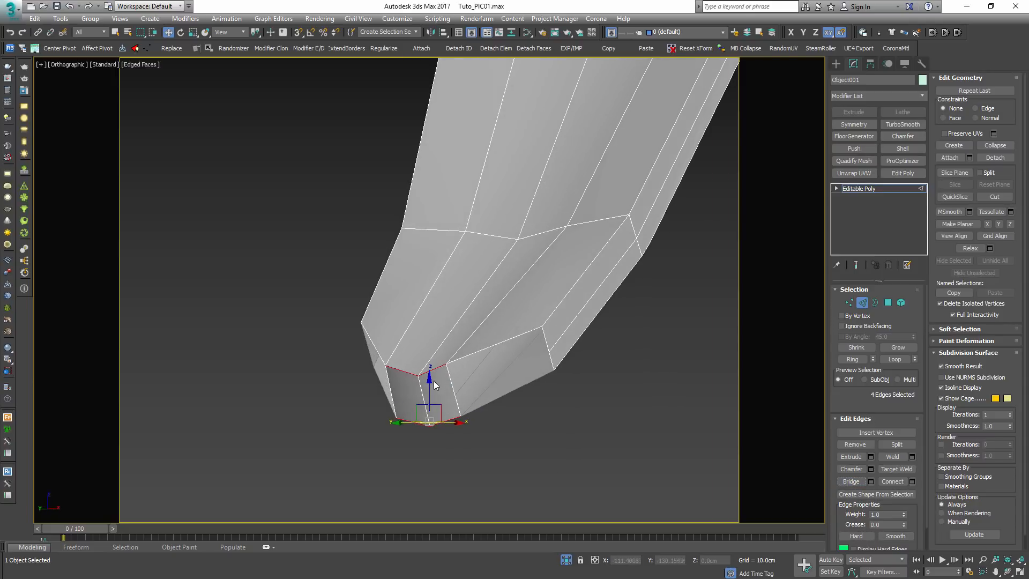
left_click(852, 359)
right_click(409, 335)
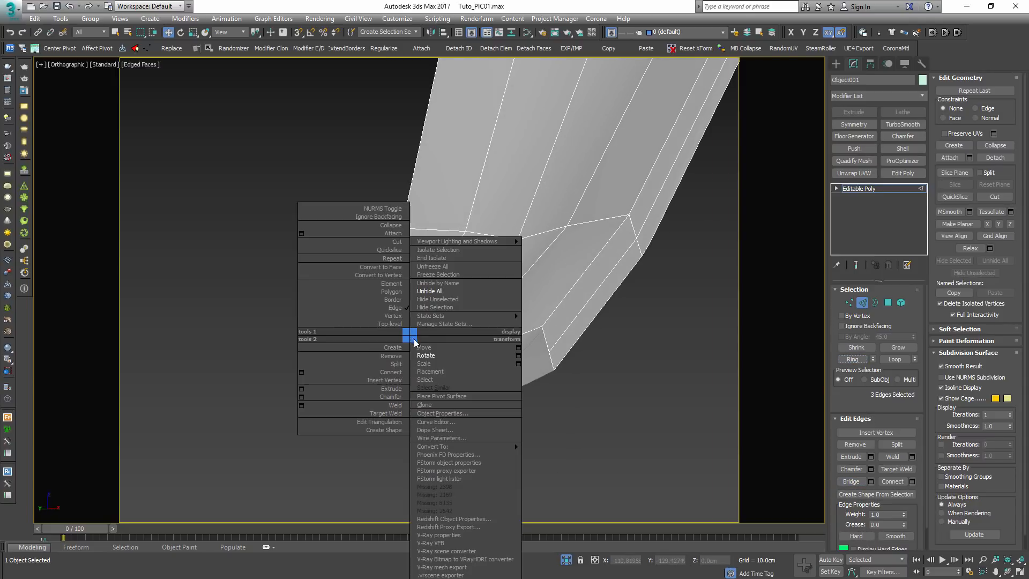
left_click(400, 378)
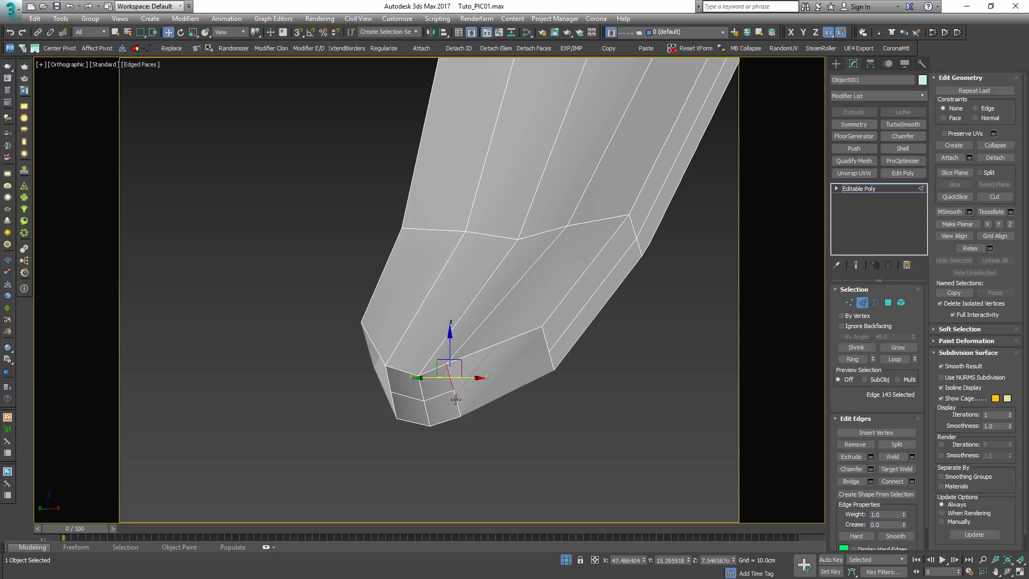
left_click(549, 345, "ctrl")
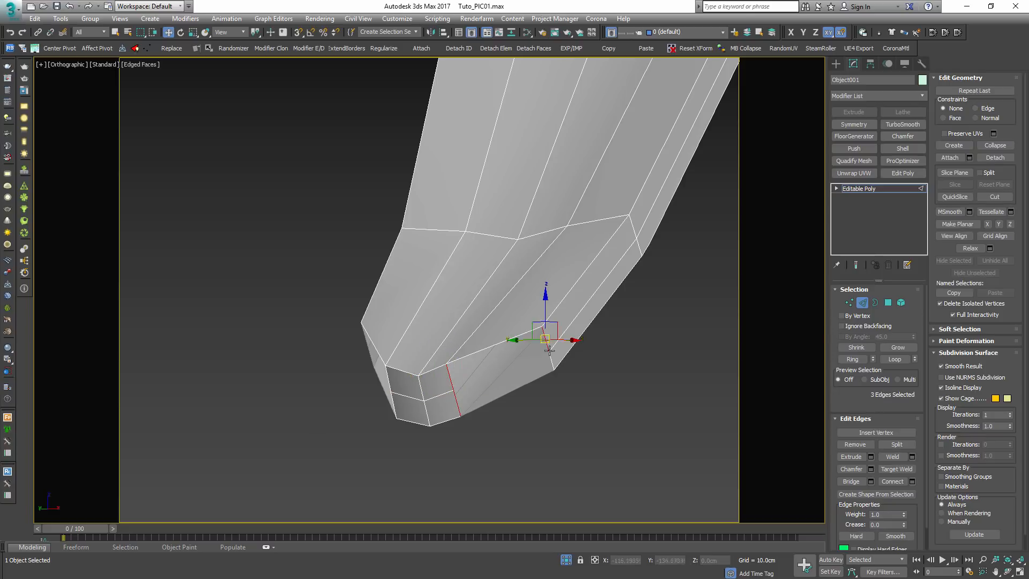
left_click(857, 478)
- Cap the remaining open border on the other side of the leaf's base and connect its two middle vertices
middle_click_drag(467, 440, 468, 395, "alt")
key("3")
left_click(467, 401)
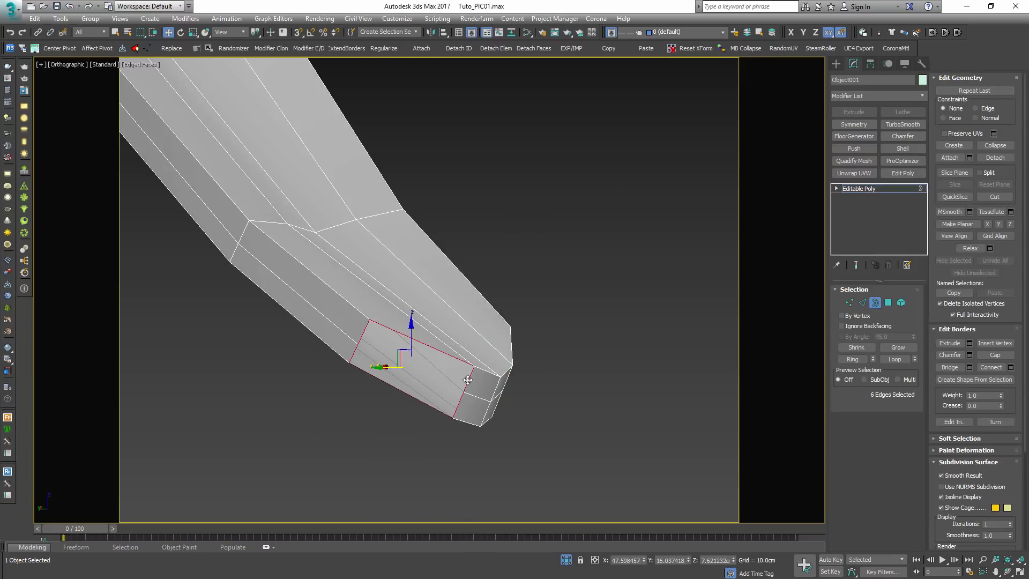
right_click(464, 335)
left_click(451, 364)
key("1")
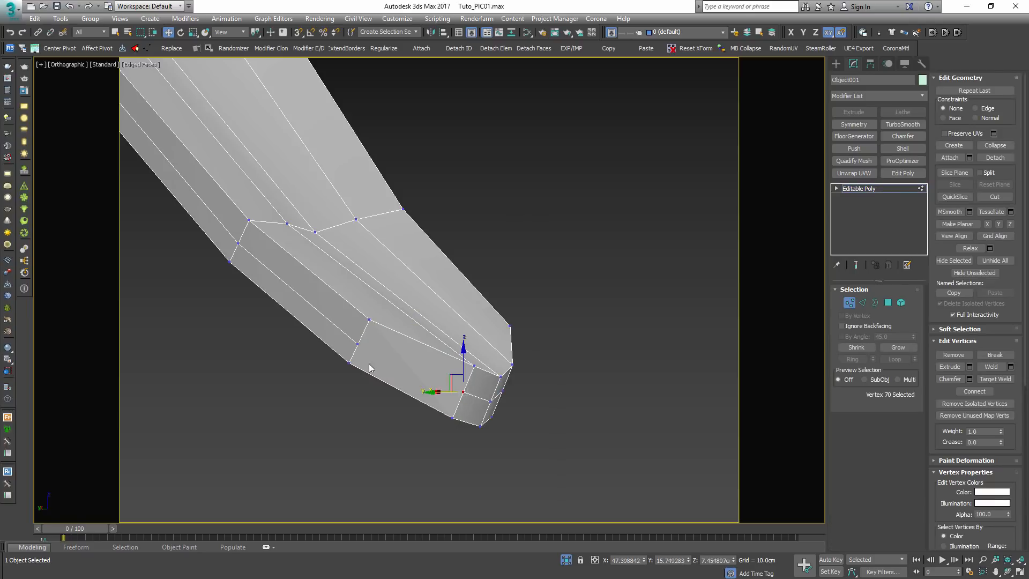
right_click(358, 343)
left_click(339, 361)
- Check the whole leaf for open borders with a border selection around it and inspect the rebuilt base
middle_click_drag(340, 361, 493, 372, "alt")
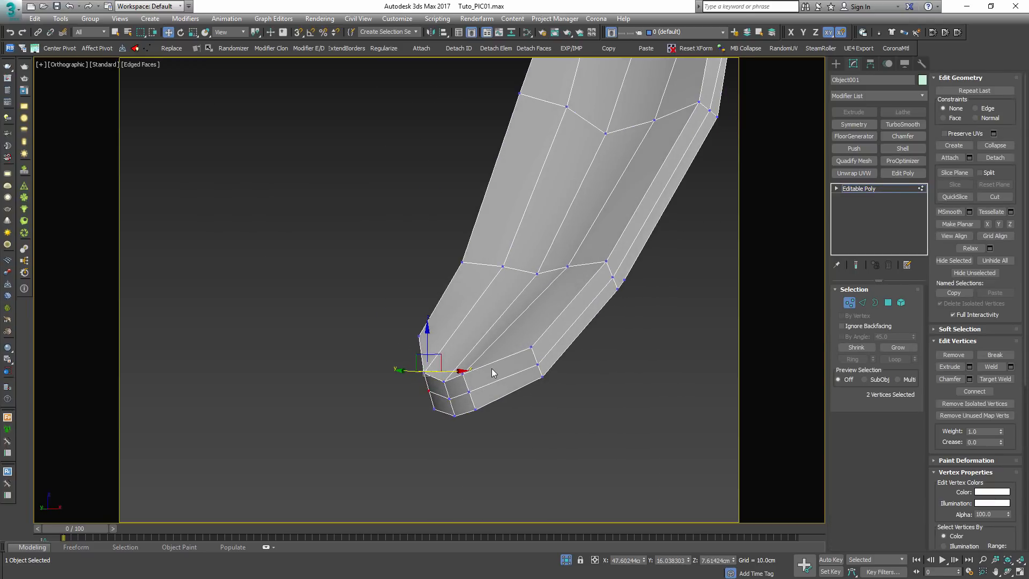
left_click(875, 303)
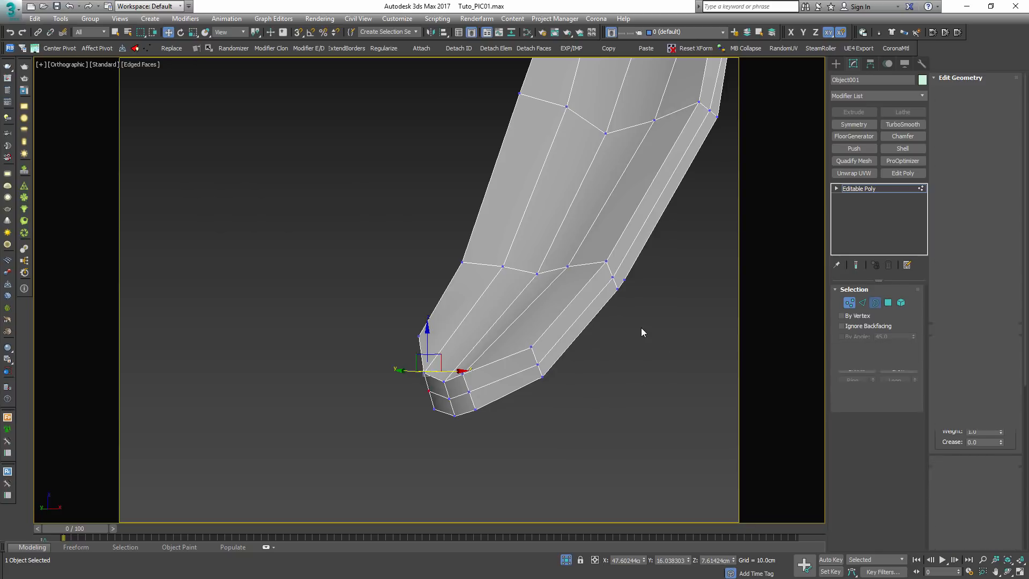
middle_click_drag(641, 331, 545, 427, "alt")
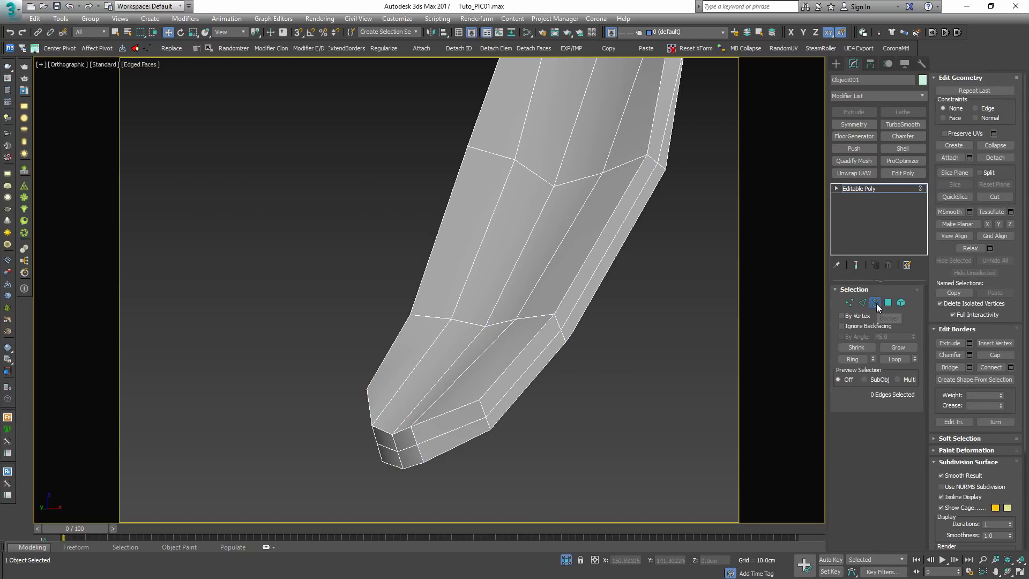
middle_click_drag(544, 390, 525, 400, "alt")
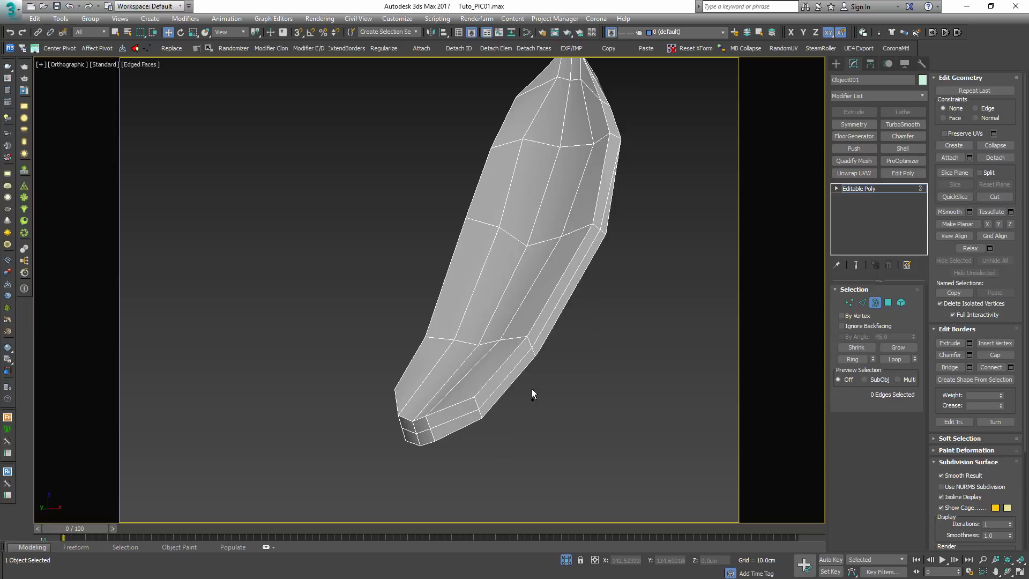
scroll(509, 351, "down", 2)
left_click_drag(320, 90, 700, 499)
middle_click_drag(463, 449, 481, 459, "alt")
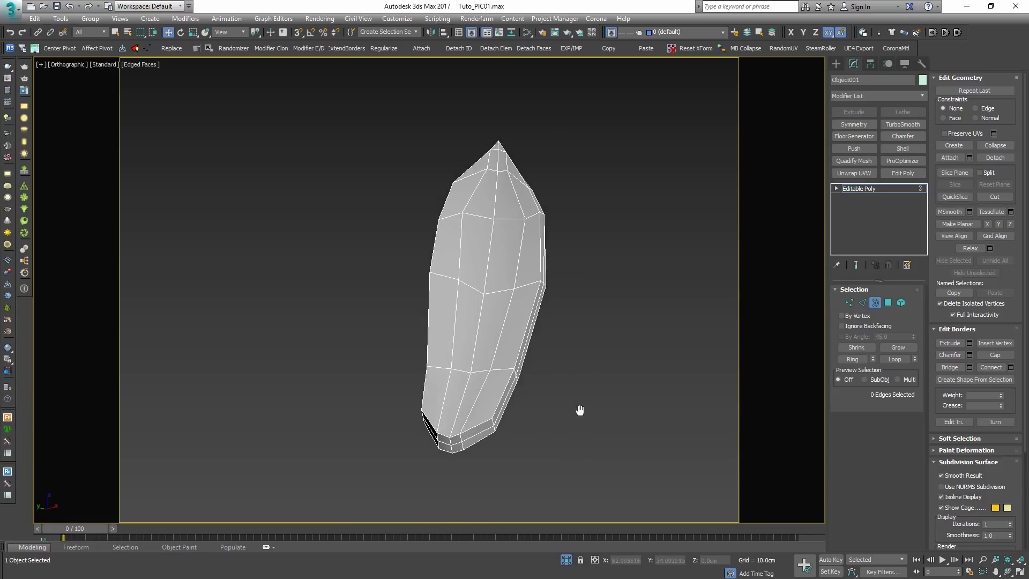
- Leave border editing on the single leaf, end its isolation, and isolate the potted succulent with its soil and pot
left_click(874, 302)
middle_click_drag(743, 284, 565, 376, "alt")
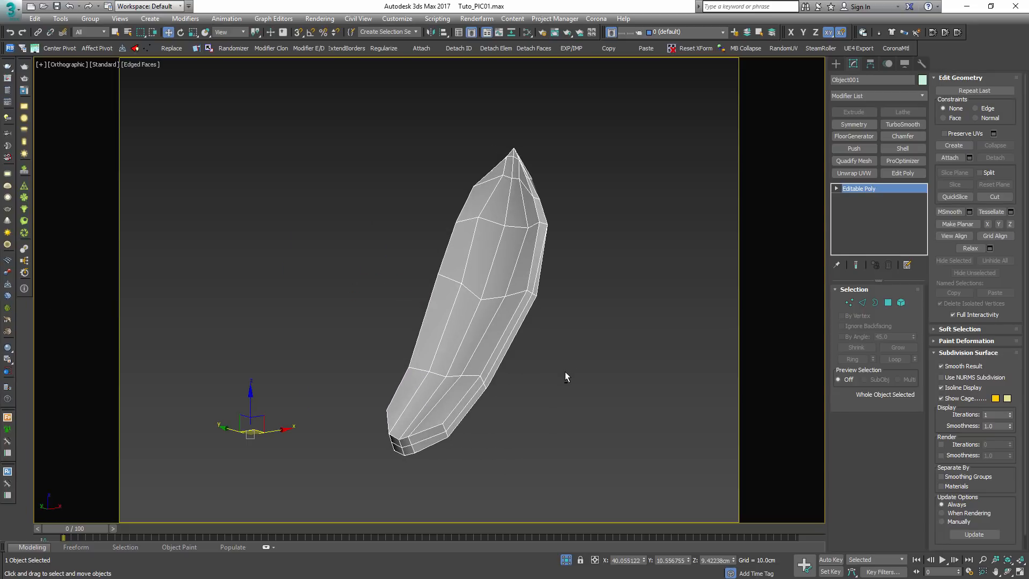
left_click(567, 559)
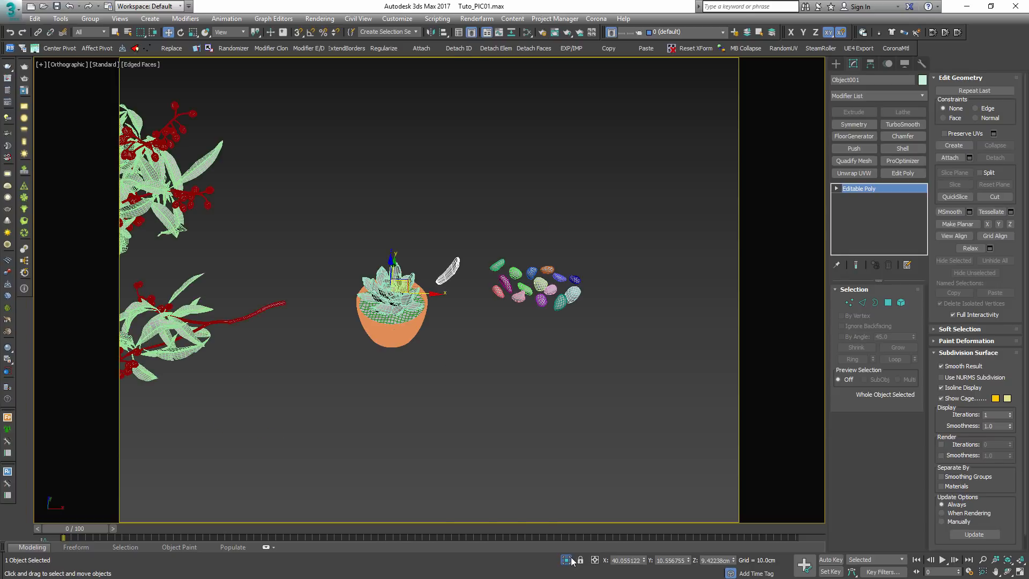
left_click_drag(275, 184, 443, 413)
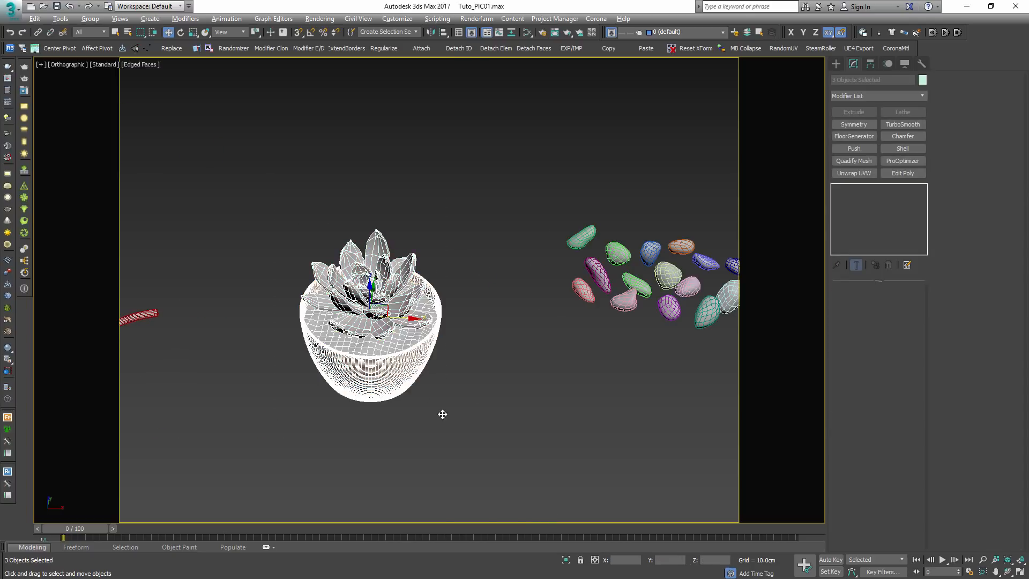
key("alt+q")
left_click(600, 320)
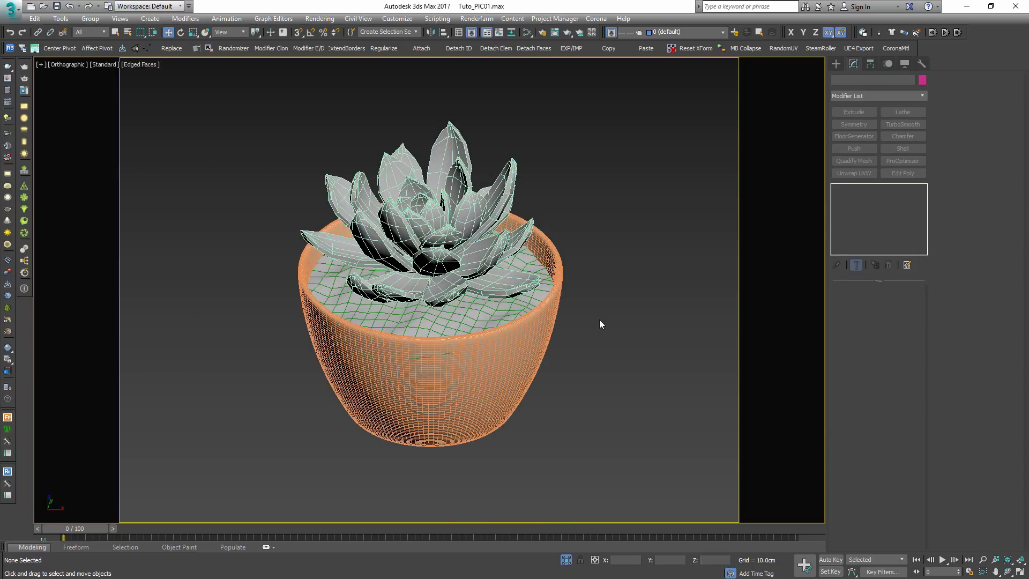
- Delete the TurboSmooth modifier from the succulent's leaves and inspect their low-poly mesh up close
left_click(475, 209)
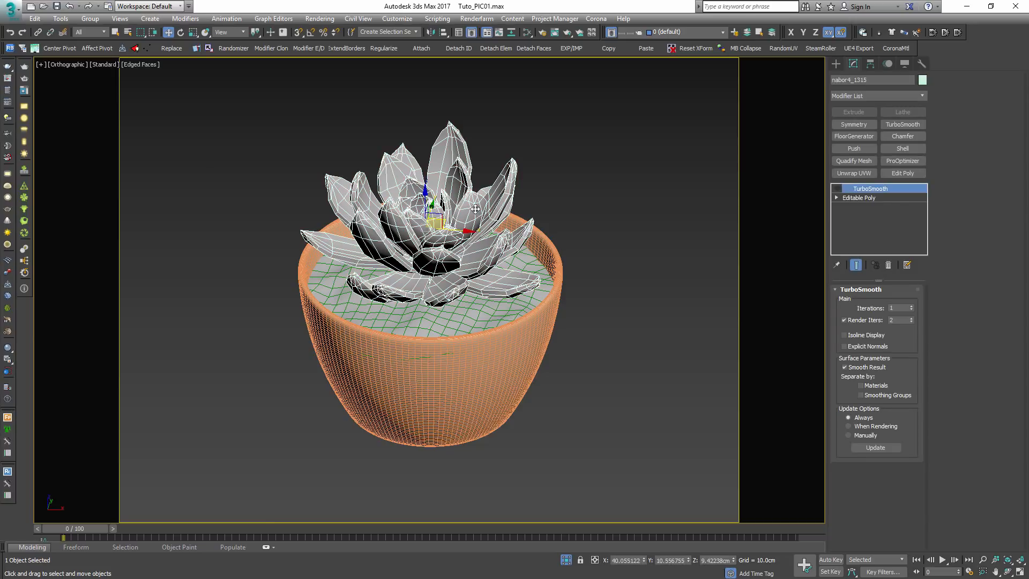
left_click(888, 266)
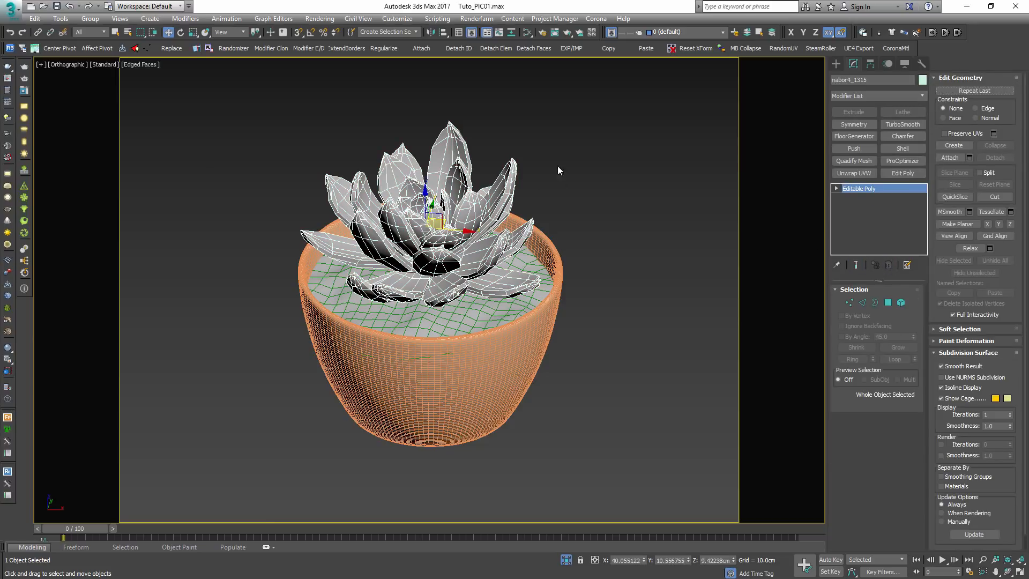
middle_click_drag(558, 167, 477, 271, "alt")
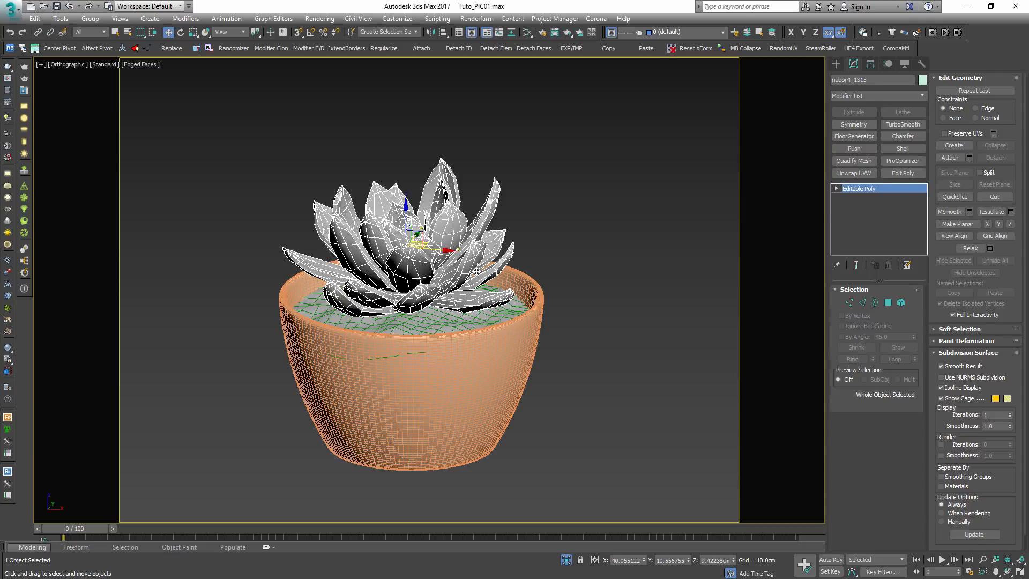
scroll(401, 279, "up", 5)
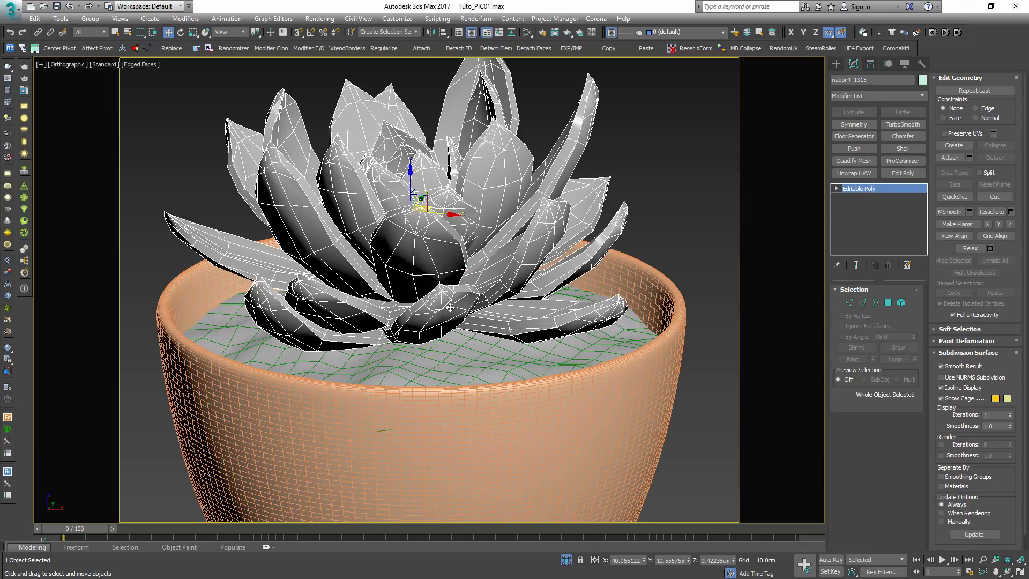
middle_click_drag(529, 249, 512, 300, "alt")
scroll(477, 300, "down", 5)
scroll(451, 314, "up", 3)
middle_click_drag(450, 313, 455, 322, "alt")
- Reset the transform of the succulent's leaves with Reset XForm and collapse the XForm modifier into the Editable Poly
left_click(921, 65)
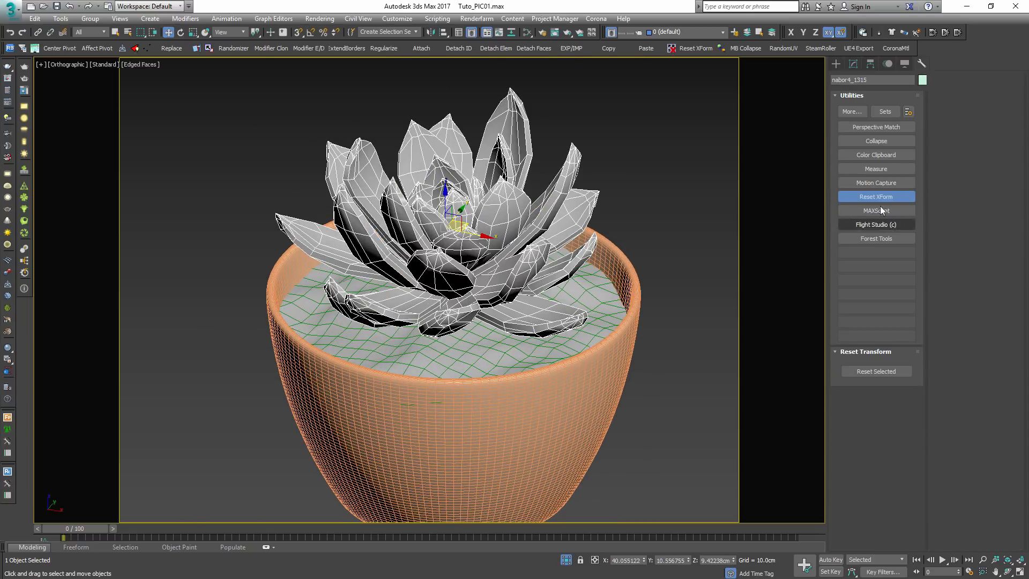
left_click(877, 370)
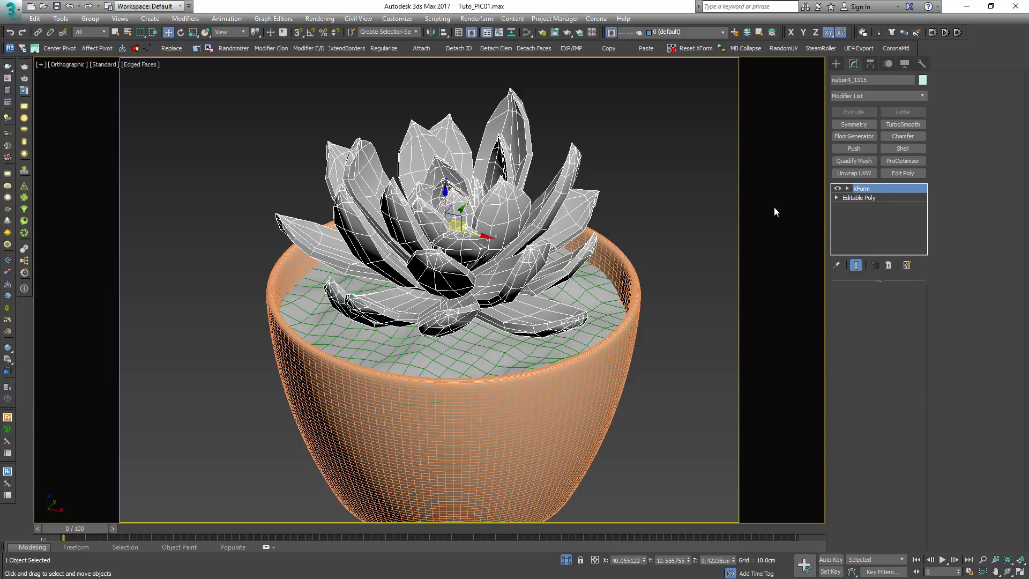
right_click(866, 188)
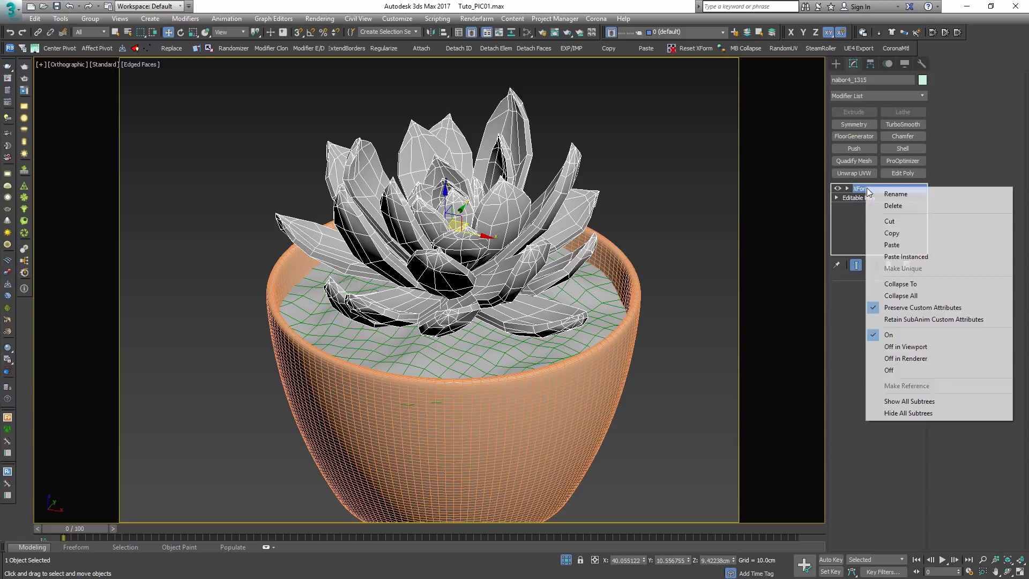
left_click(930, 284)
scroll(408, 274, "down", 5)
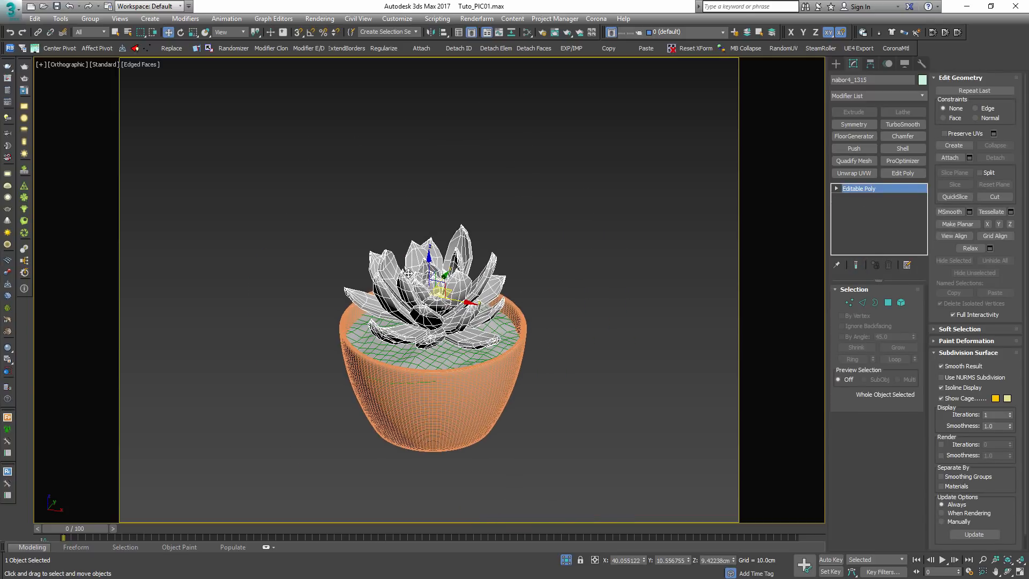
- Reset the transforms of the succulent and the soil with the xFormResetter script, collapsing the stack after the reset
left_click_drag(637, 490, 566, 485)
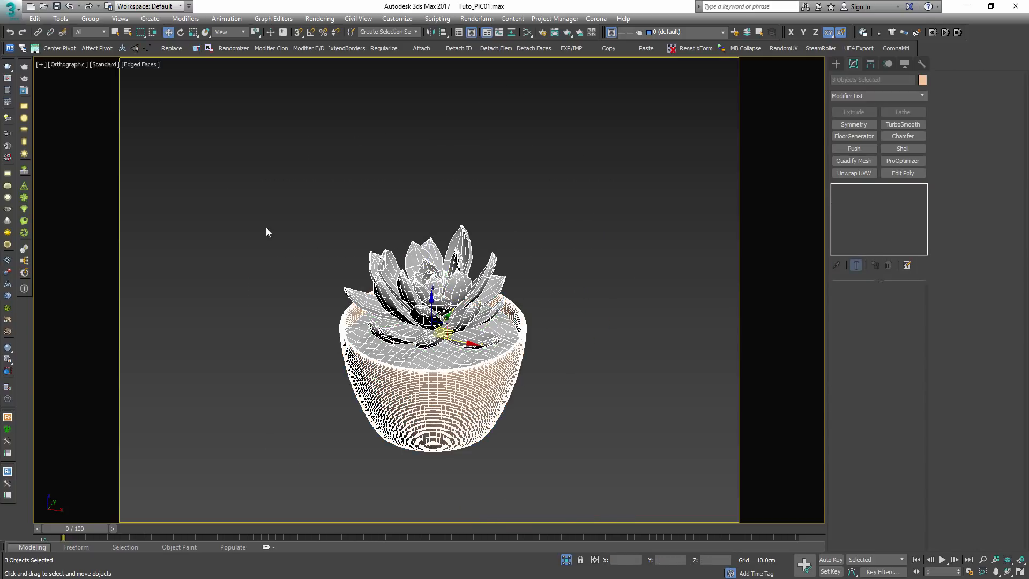
left_click(477, 355, "alt")
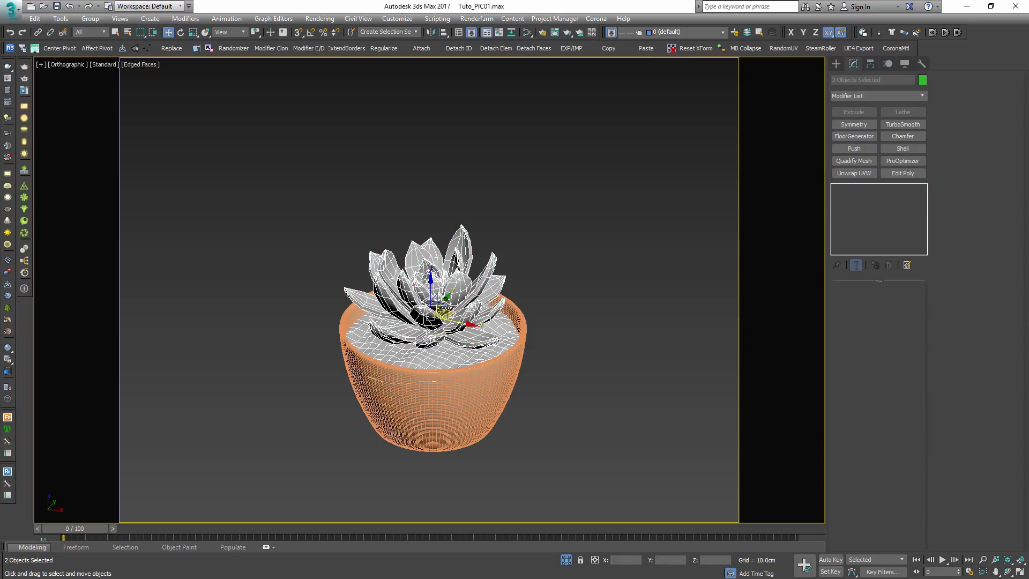
left_click(695, 49)
left_click_drag(140, 137, 580, 117)
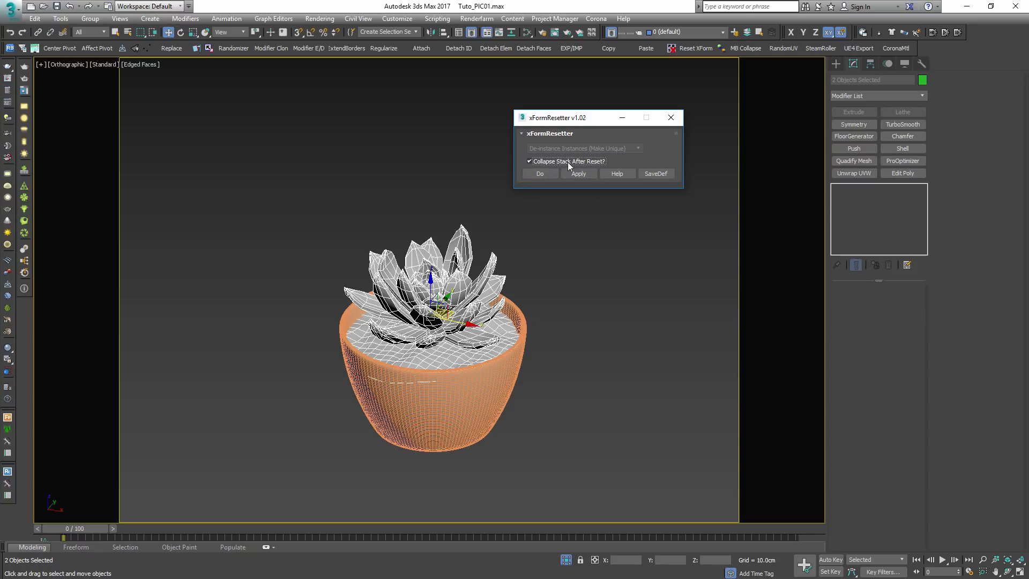
left_click(545, 177)
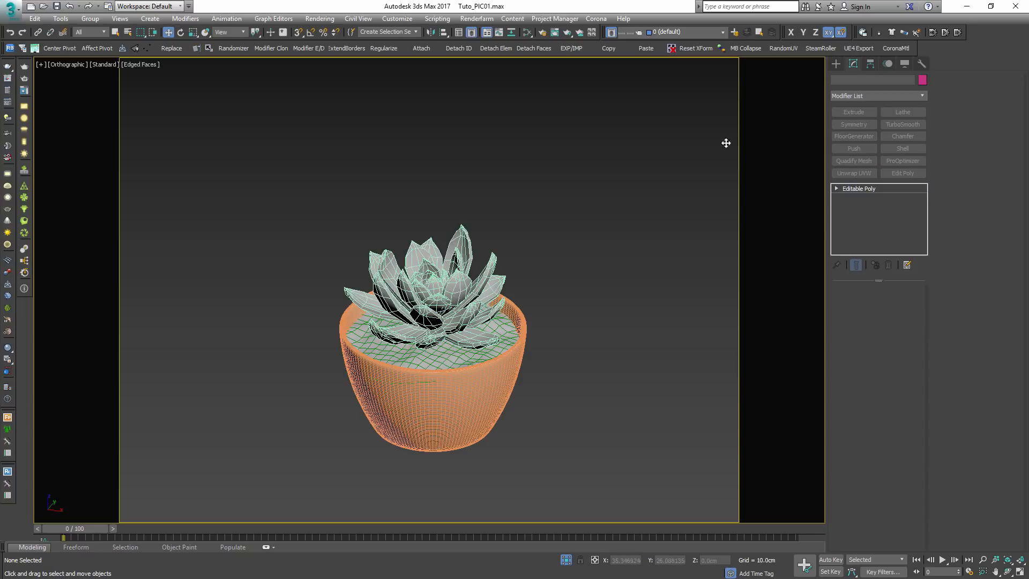
- Apply TurboSmooth to the succulent's leaves with 3 render iterations and turn off the edged-faces display
left_click(408, 341)
scroll(408, 340, "up", 3)
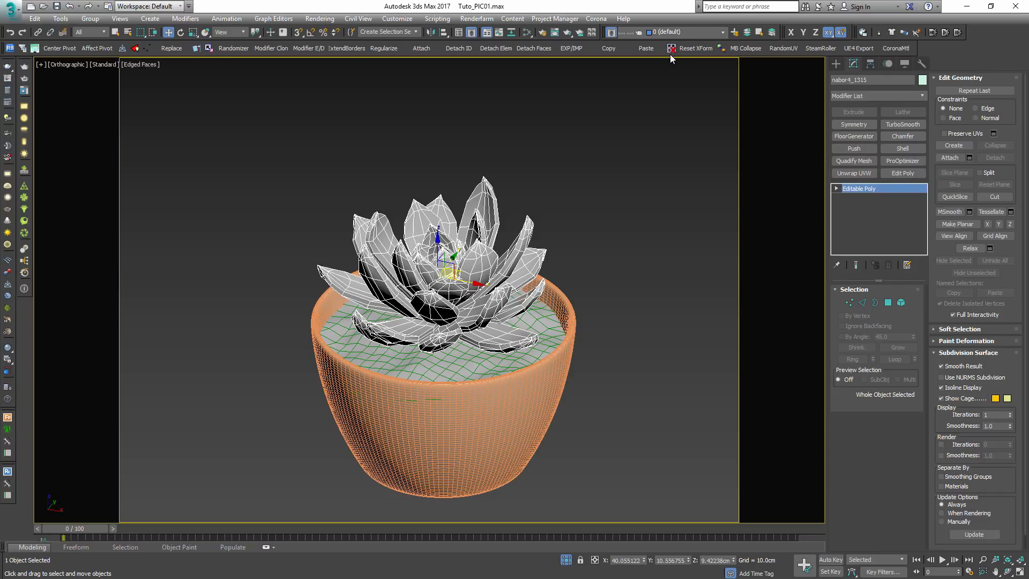
middle_click_drag(606, 249, 498, 299, "alt")
scroll(552, 278, "up", 3)
middle_click_drag(552, 278, 521, 265, "alt")
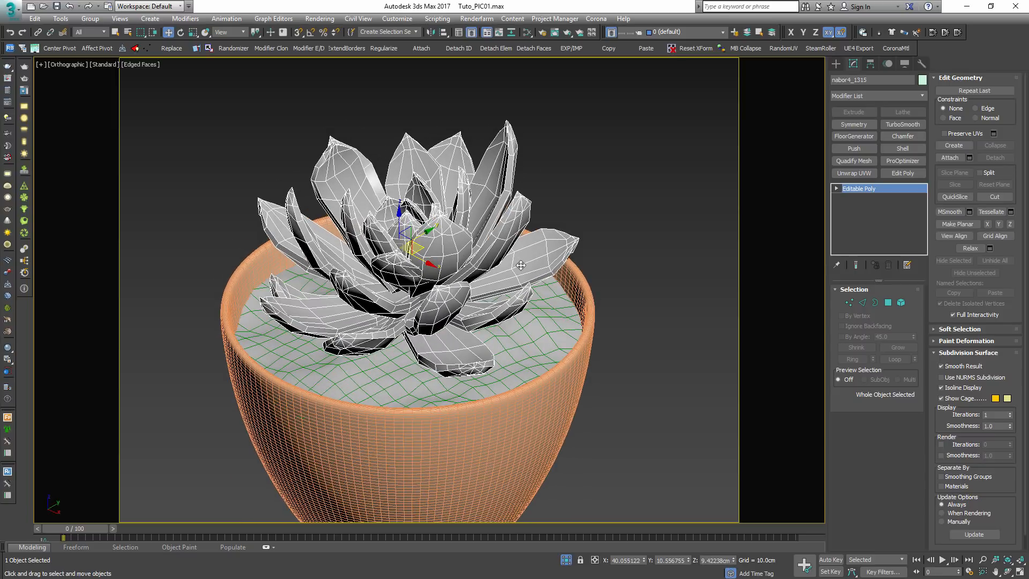
left_click(674, 214)
left_click(450, 236)
middle_click_drag(450, 243, 424, 244)
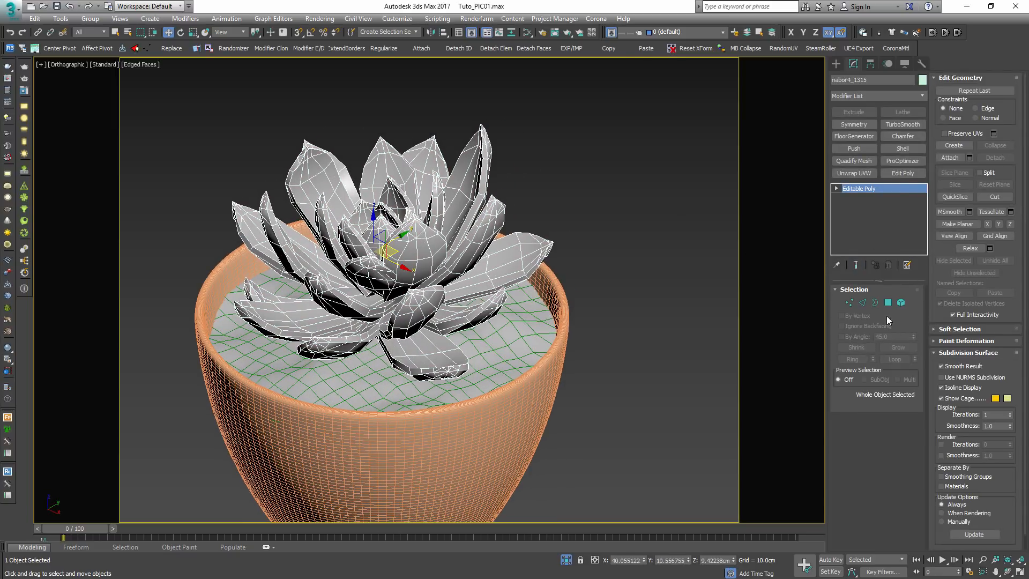
left_click(902, 124)
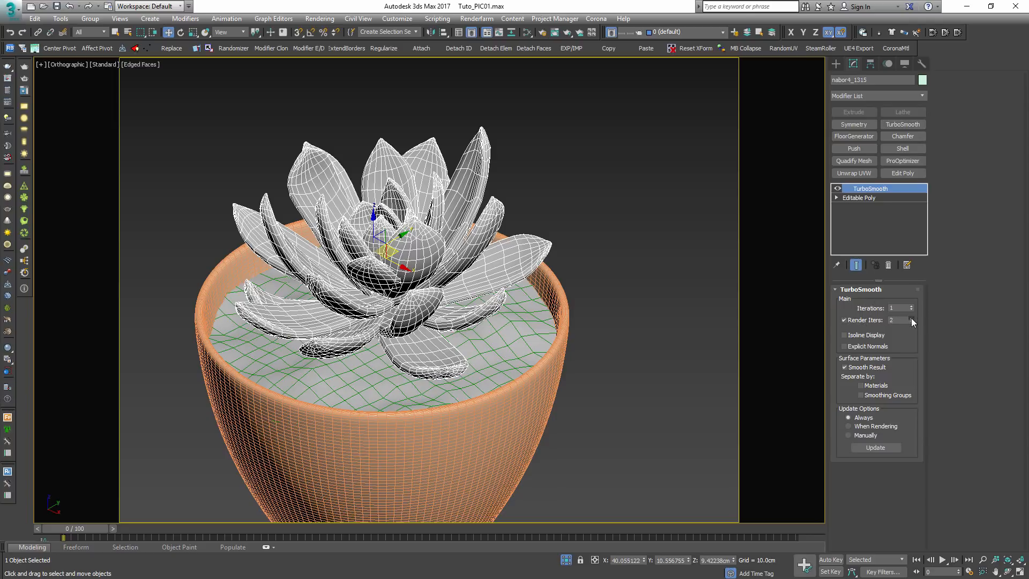
left_click(648, 300)
key("F4")
left_click(422, 288)
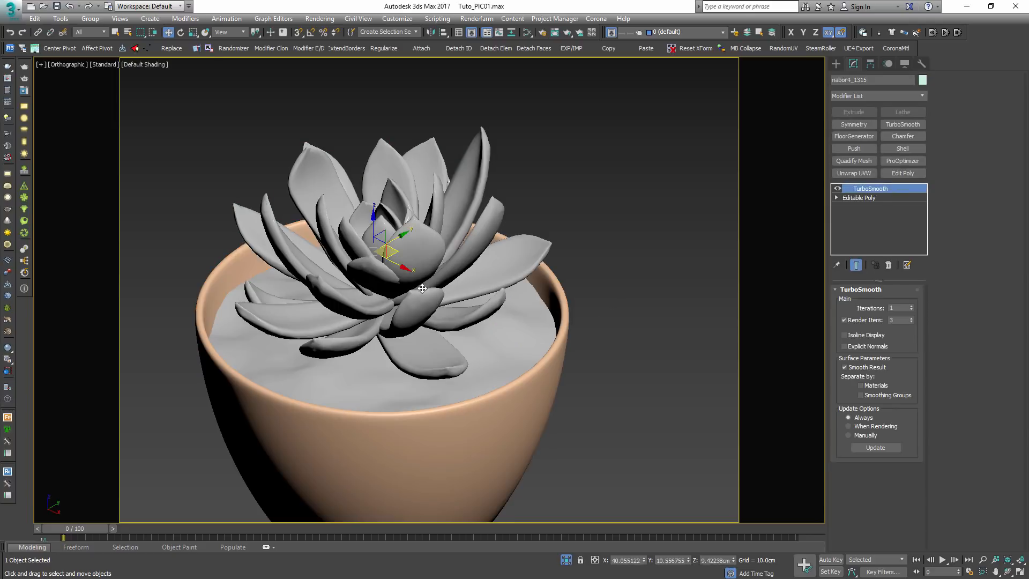
- Select the leaves, soil and pot, and start a Corona interactive render of them in a perspective view
scroll(444, 310, "down", 3)
middle_click_drag(444, 310, 452, 291, "alt")
key("ctrl+a")
middle_click_drag(482, 361, 263, 254, "alt")
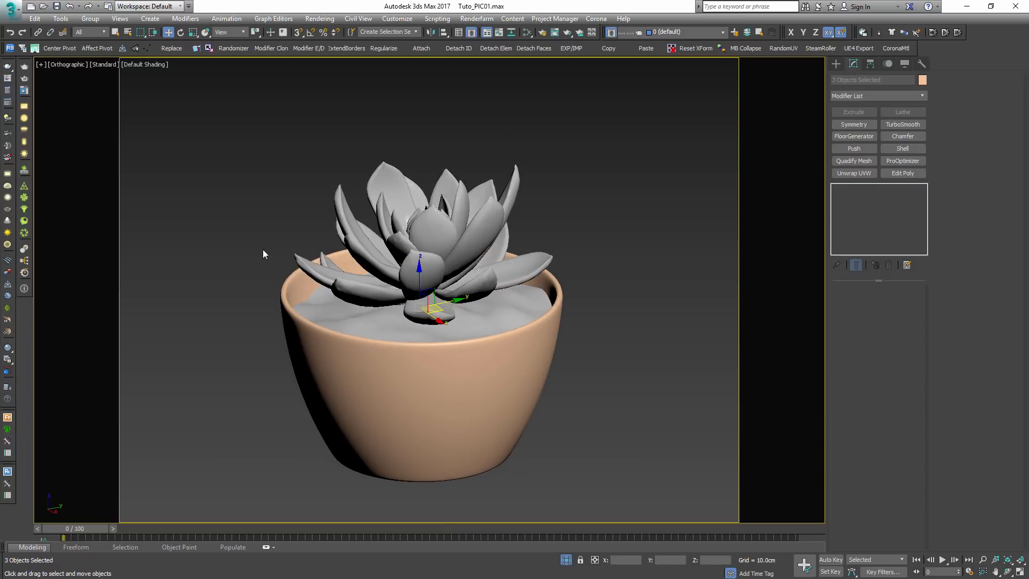
left_click(24, 90)
middle_click_drag(421, 350, 362, 327)
key("shift+q")
key("p")
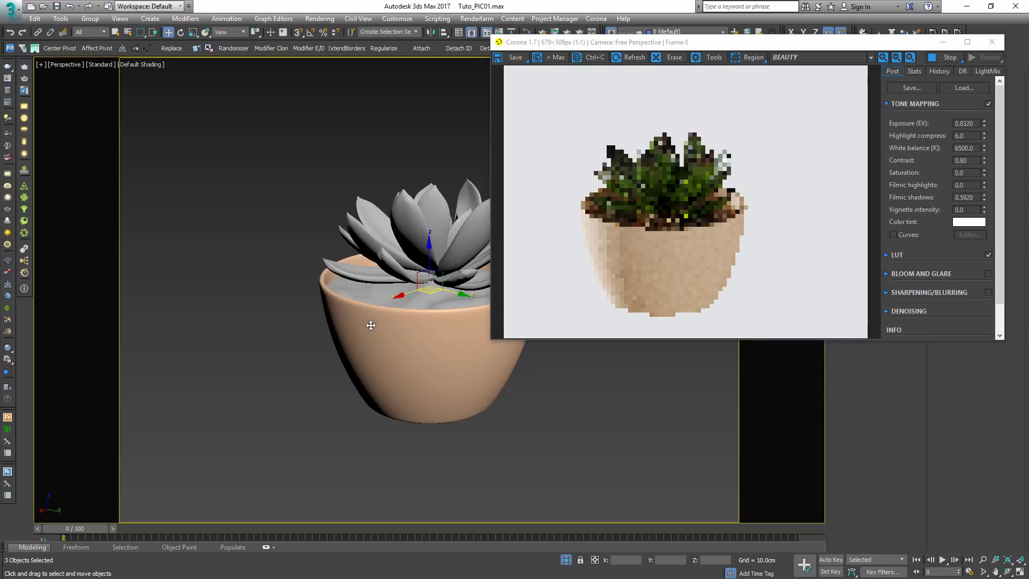
- Examine the thick leaves' shading and gloss in the interactive render from above, close up and level with the pot
scroll(375, 317, "up", 6)
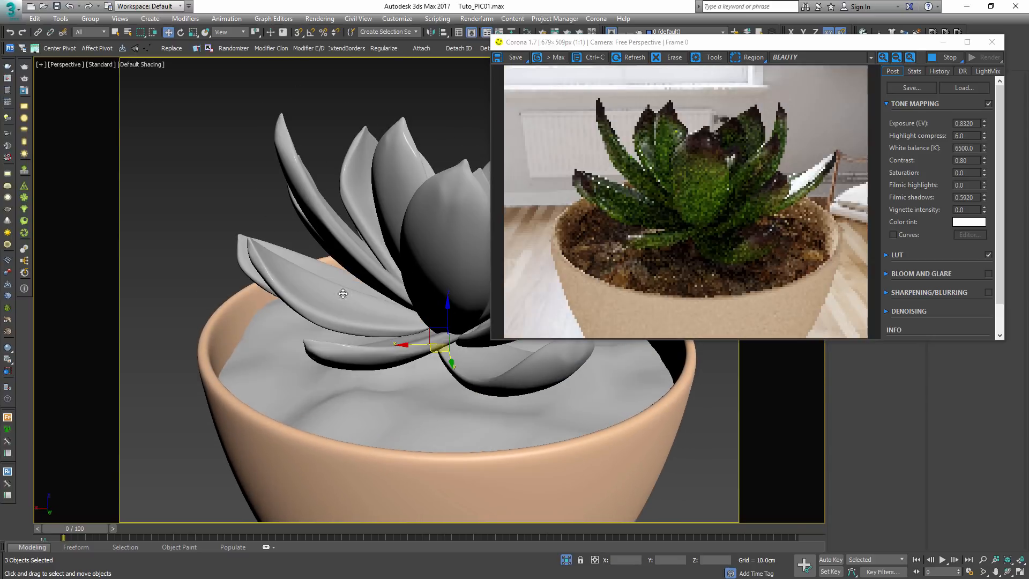
middle_click_drag(392, 297, 410, 320, "alt")
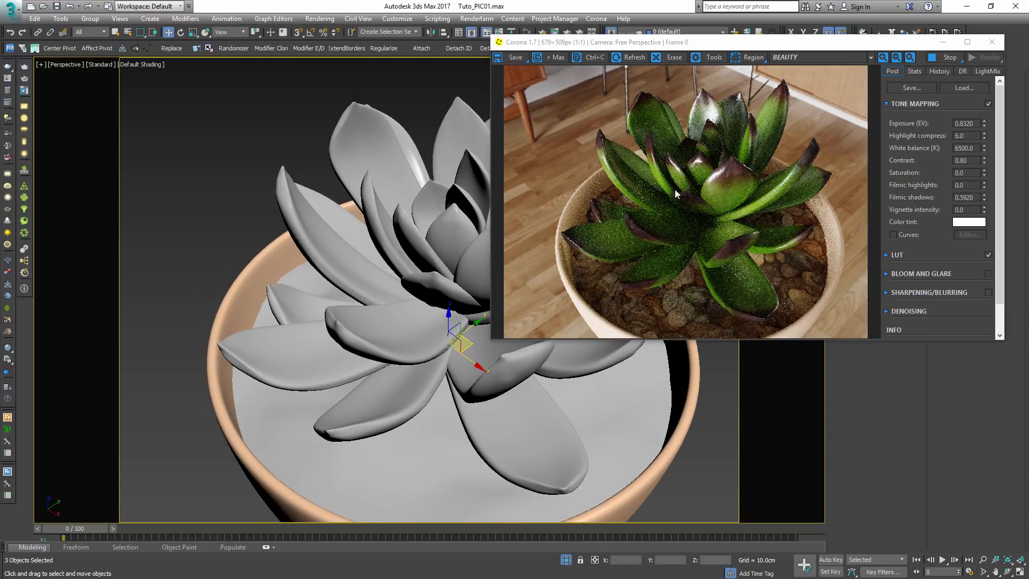
middle_click_drag(429, 257, 459, 225, "alt")
scroll(460, 225, "up", 5)
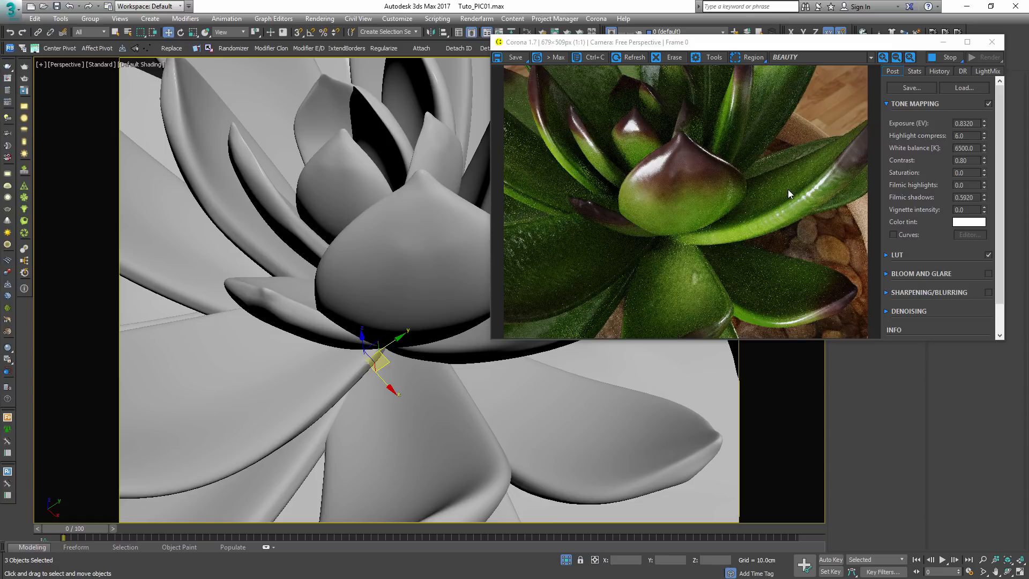
middle_click_drag(402, 229, 399, 300)
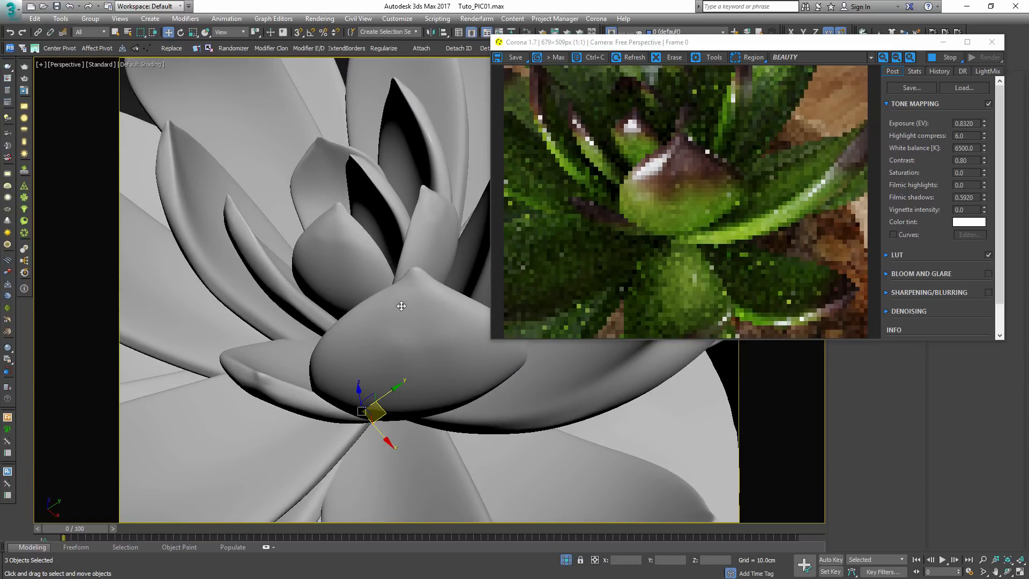
scroll(356, 333, "down", 5)
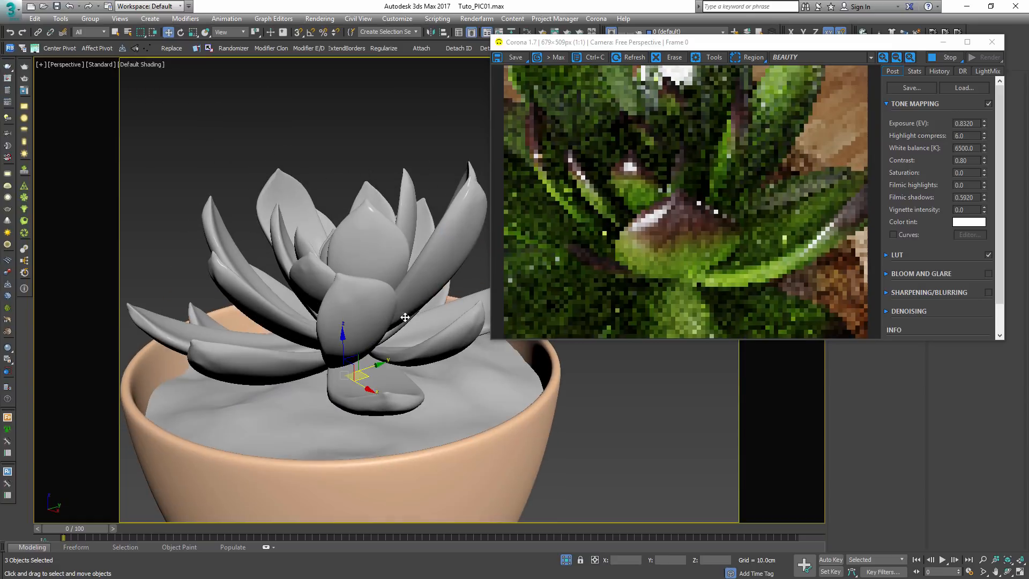
middle_click_drag(417, 304, 423, 238, "alt")
- Check the CESSENTIAL_Translucency pass of the succulent render and return to the BEAUTY pass
left_click(825, 56)
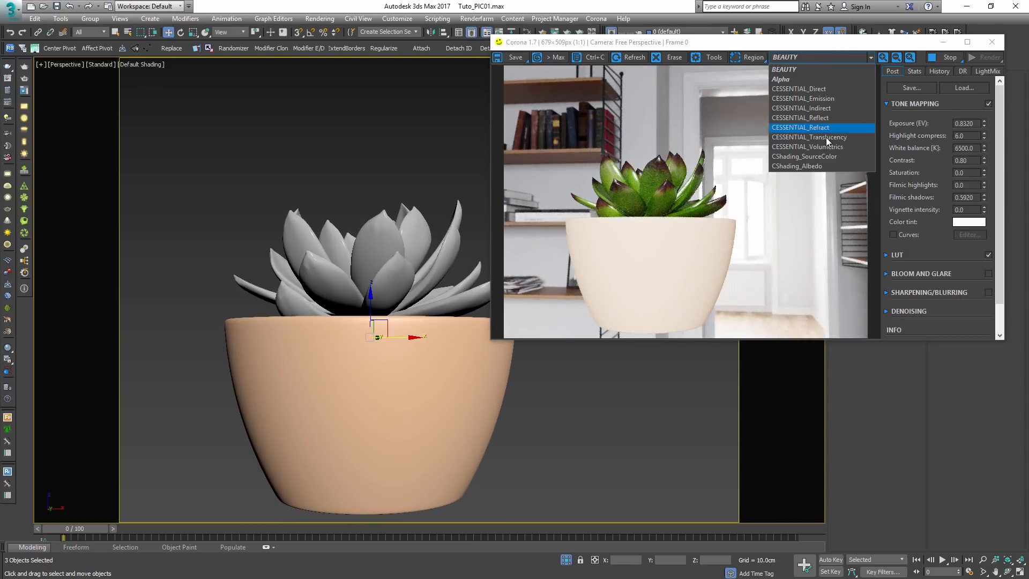
left_click(825, 135)
left_click(804, 57)
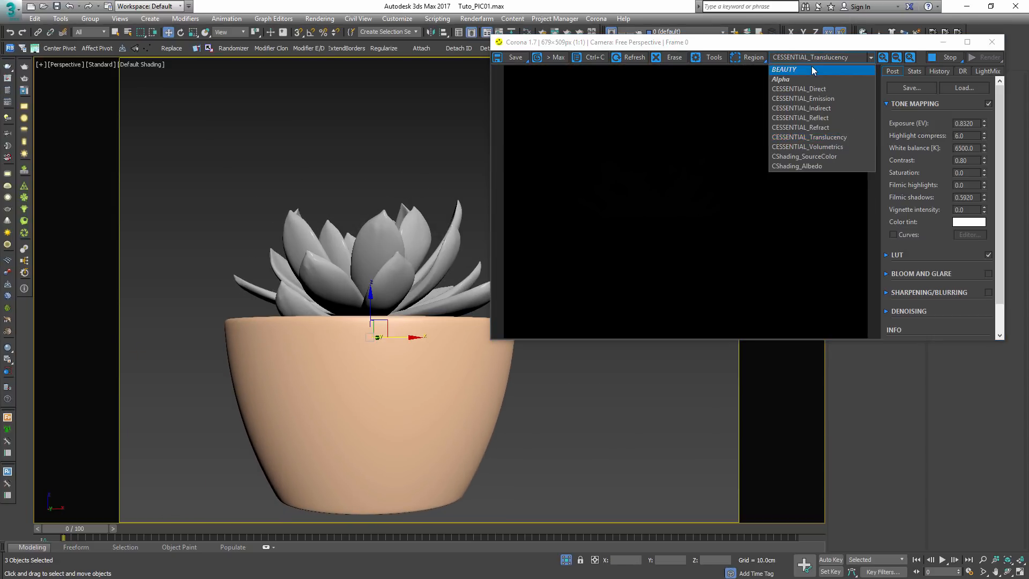
left_click(812, 66)
- Examine the succulent against different sides of the environment lighting and inspect the lit leaf edges in the enlarged render
middle_click_drag(456, 268, 452, 259, "alt")
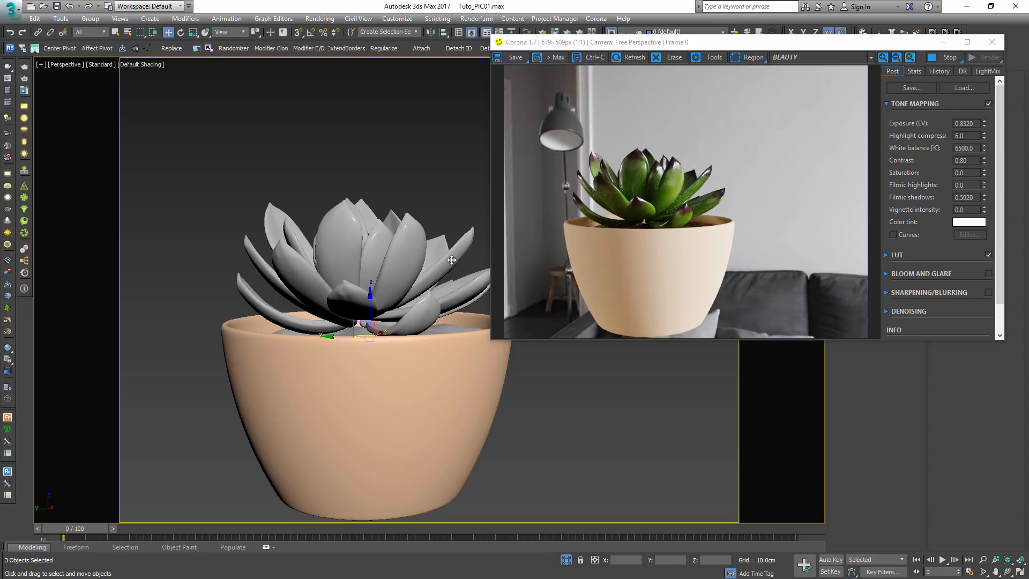
middle_click_drag(452, 259, 449, 290, "alt")
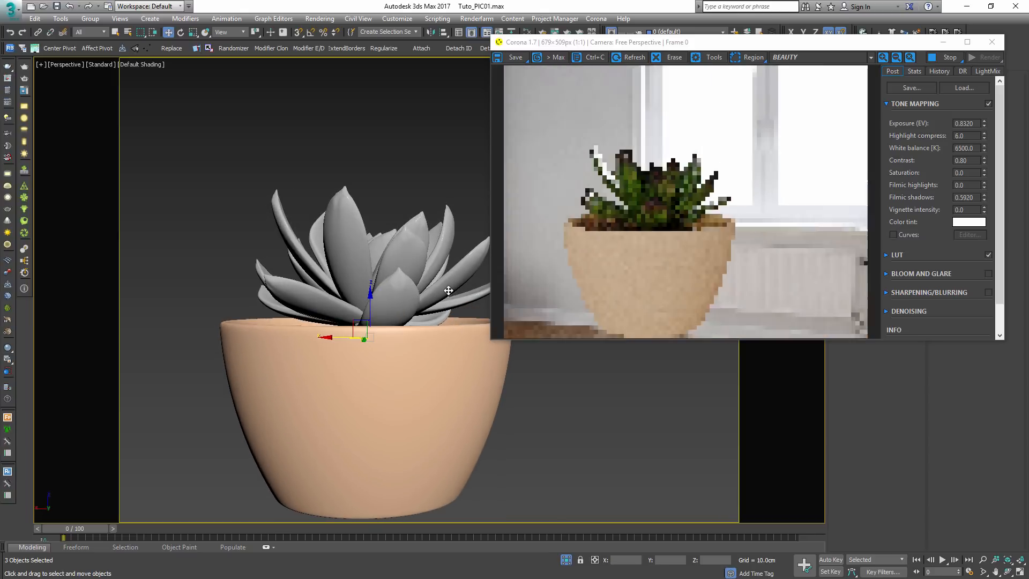
scroll(644, 184, "up", 1)
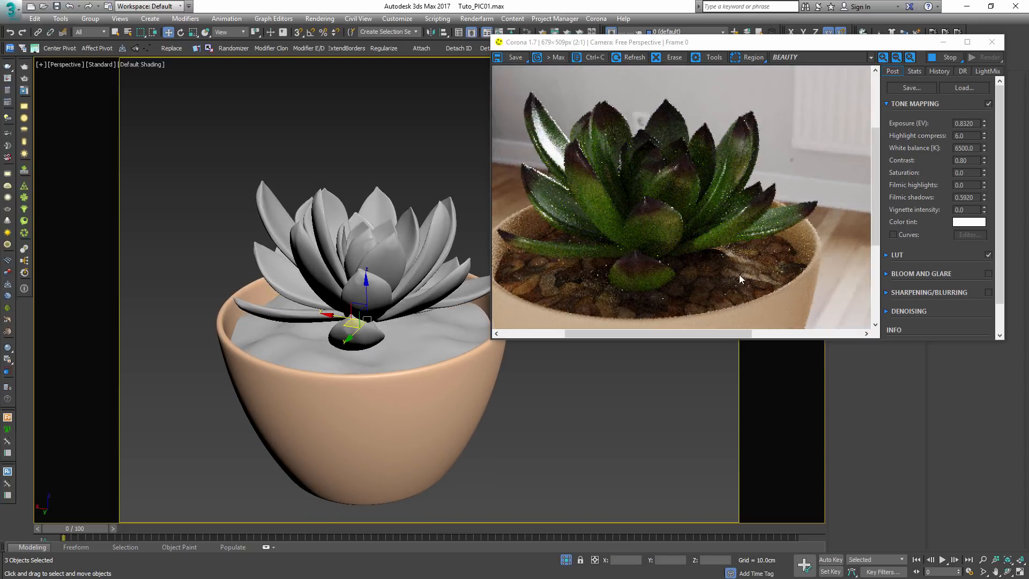
middle_click_drag(485, 325, 452, 328, "alt")
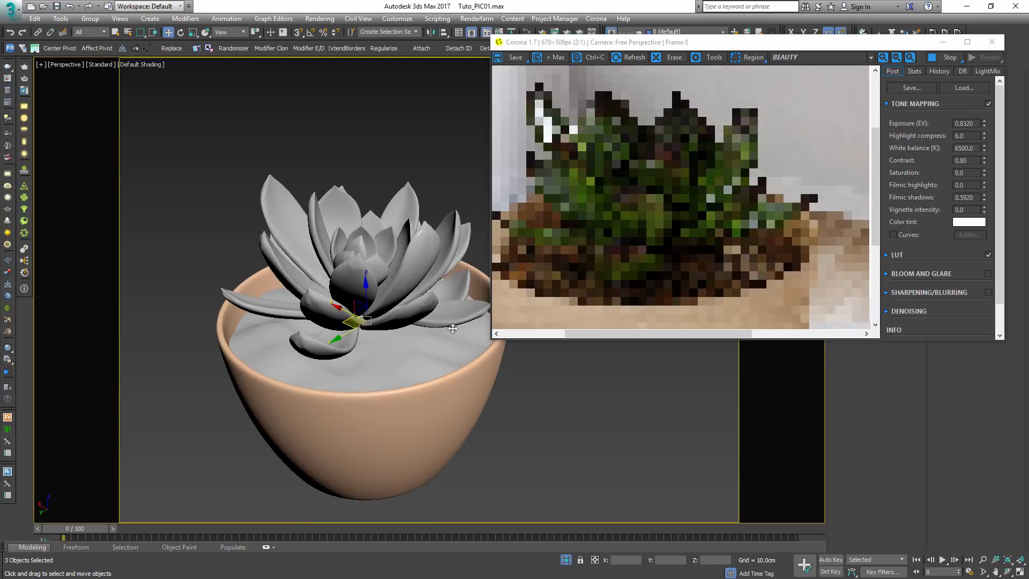
scroll(440, 365, "down", 2)
middle_click_drag(440, 365, 418, 375, "alt")
scroll(701, 258, "up", 1)
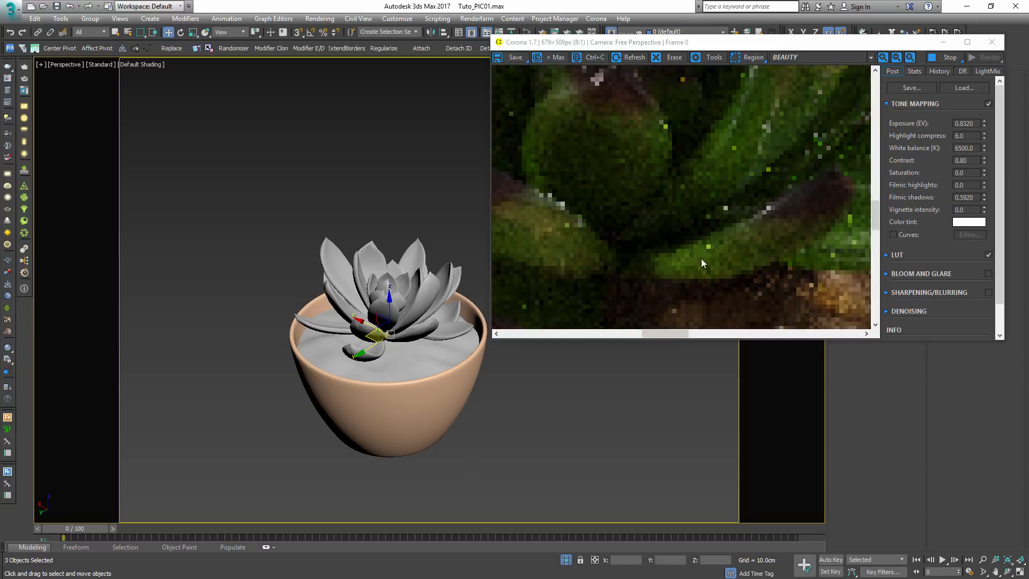
- Examine the potted succulent in the interactive render from several angles, both at a distance and close up
scroll(701, 258, "down", 1)
middle_click_drag(701, 259, 676, 203)
middle_click_drag(340, 325, 280, 240)
scroll(284, 238, "down", 2)
middle_click_drag(325, 273, 408, 290, "alt")
scroll(358, 222, "down", 4)
scroll(408, 289, "up", 3)
middle_click_drag(421, 254, 419, 278, "alt")
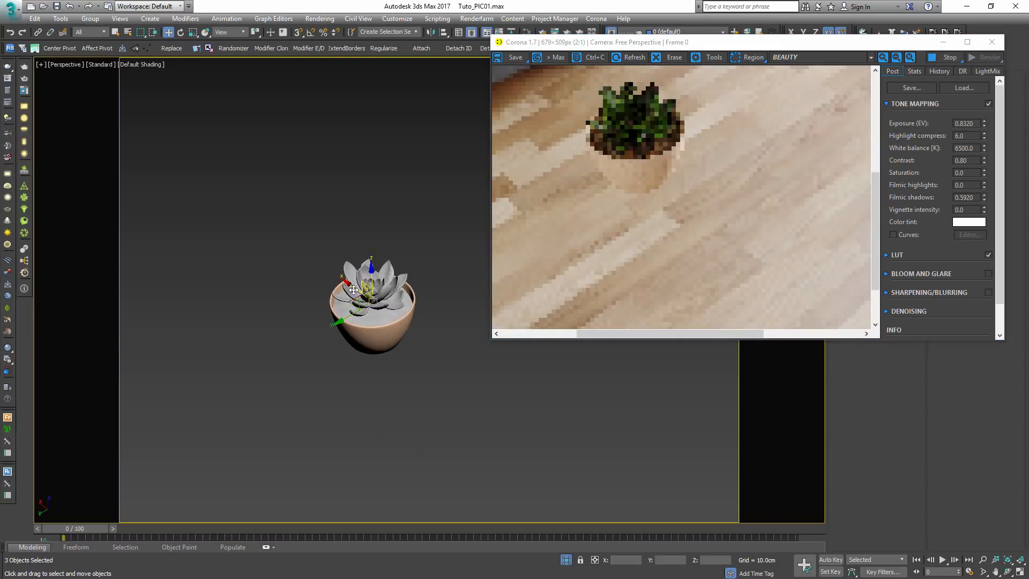
scroll(419, 280, "up", 5)
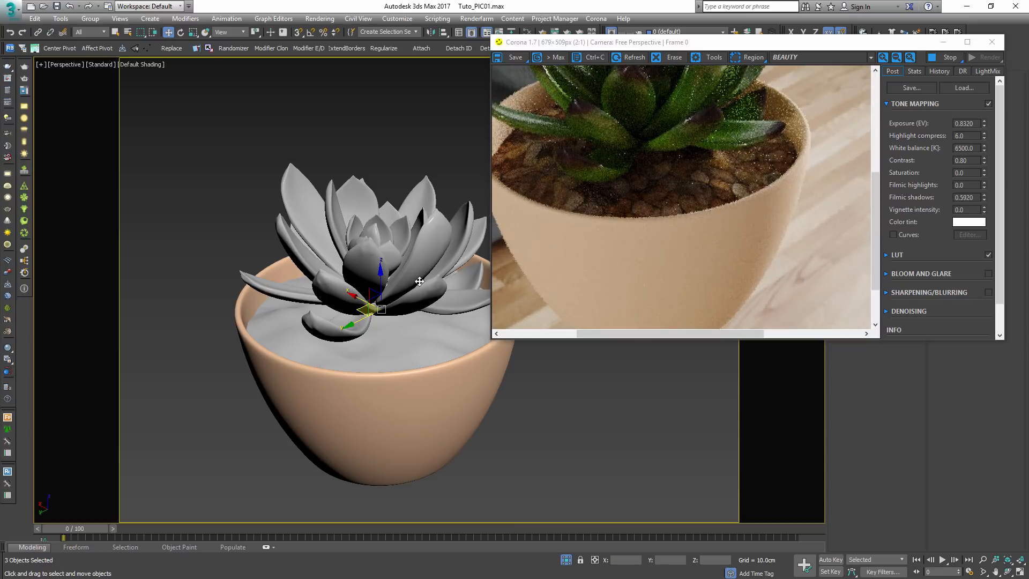
scroll(650, 198, "down", 1)
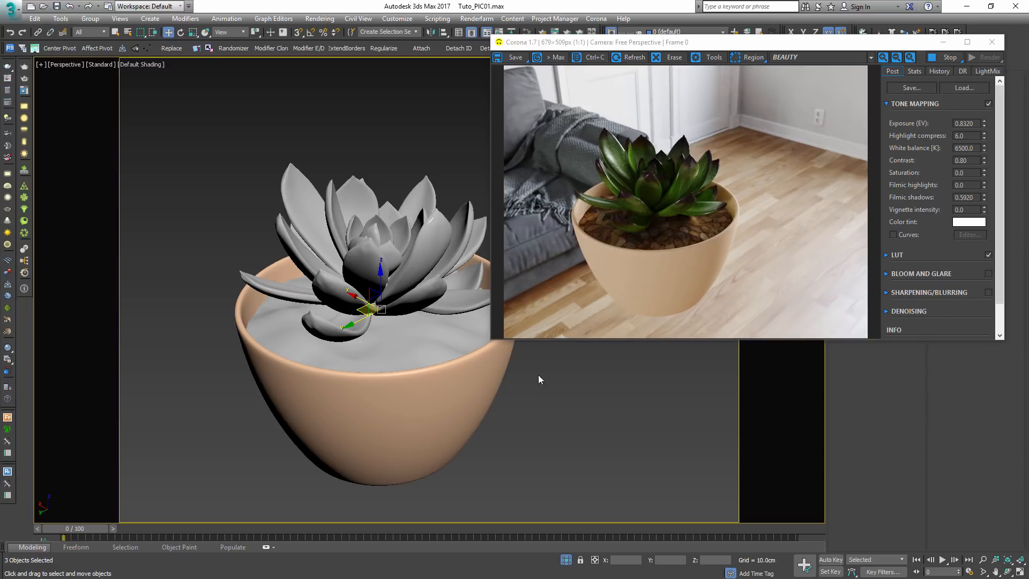
- Stop the Corona interactive render and close its frame buffer window
left_click(522, 400)
left_click(439, 290)
middle_click_drag(483, 368, 378, 371)
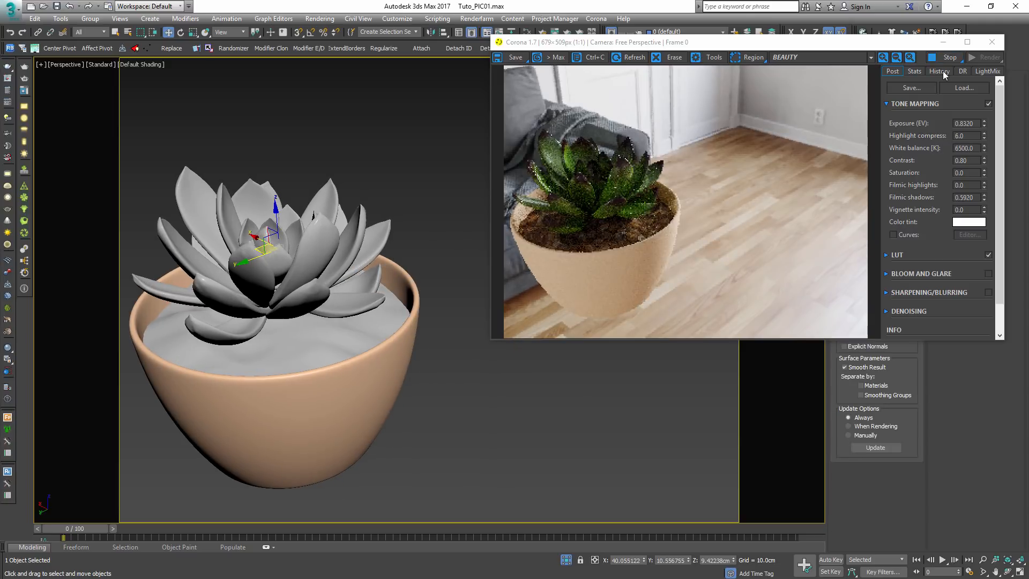
left_click(944, 59)
left_click(993, 43)
- Isolate the soil mesh in the pot and show its edged faces in the top view
left_click(314, 327)
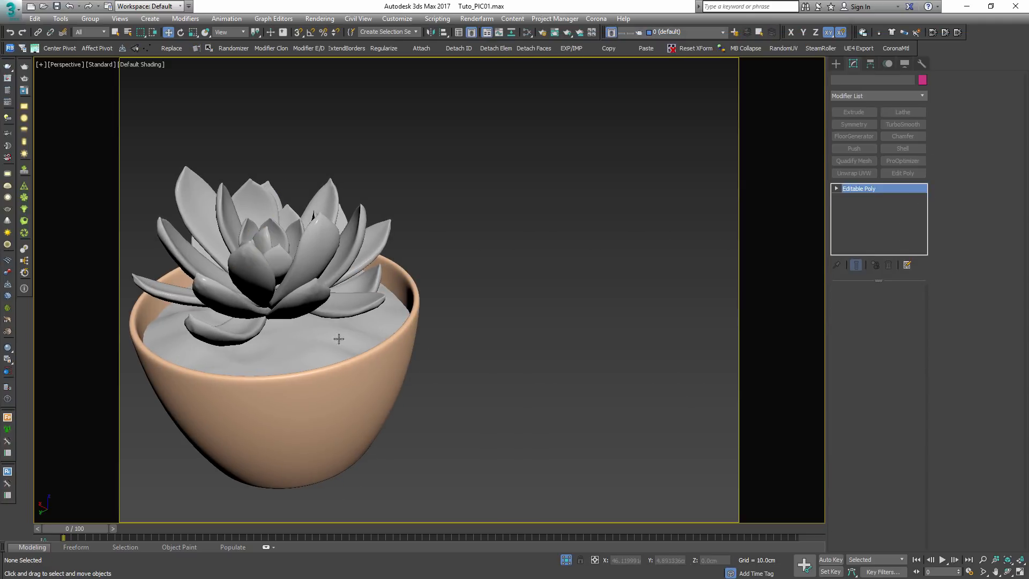
key("alt+q")
middle_click_drag(338, 338, 417, 342, "alt")
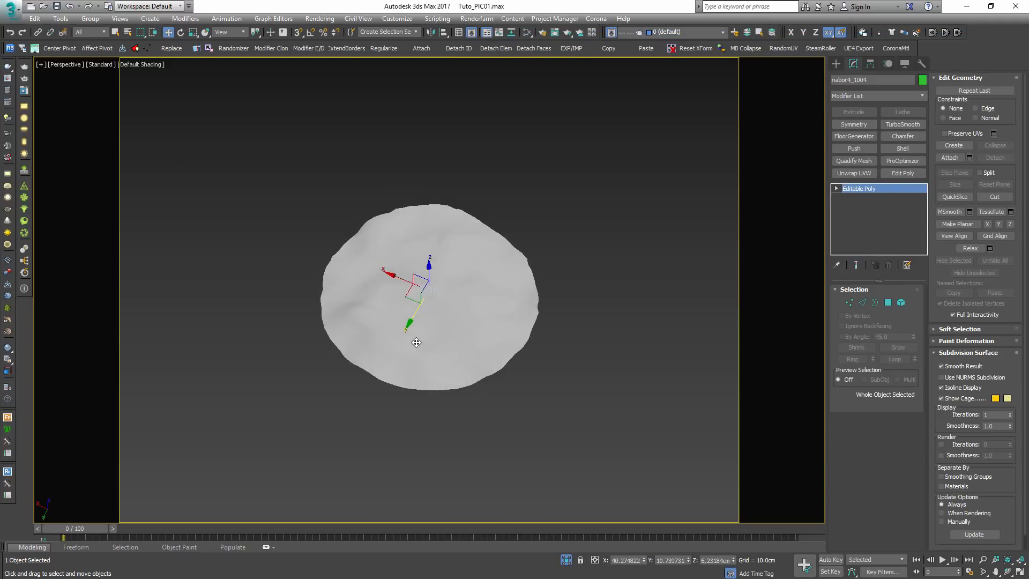
key("F4")
scroll(464, 317, "up", 5)
scroll(456, 284, "down", 2)
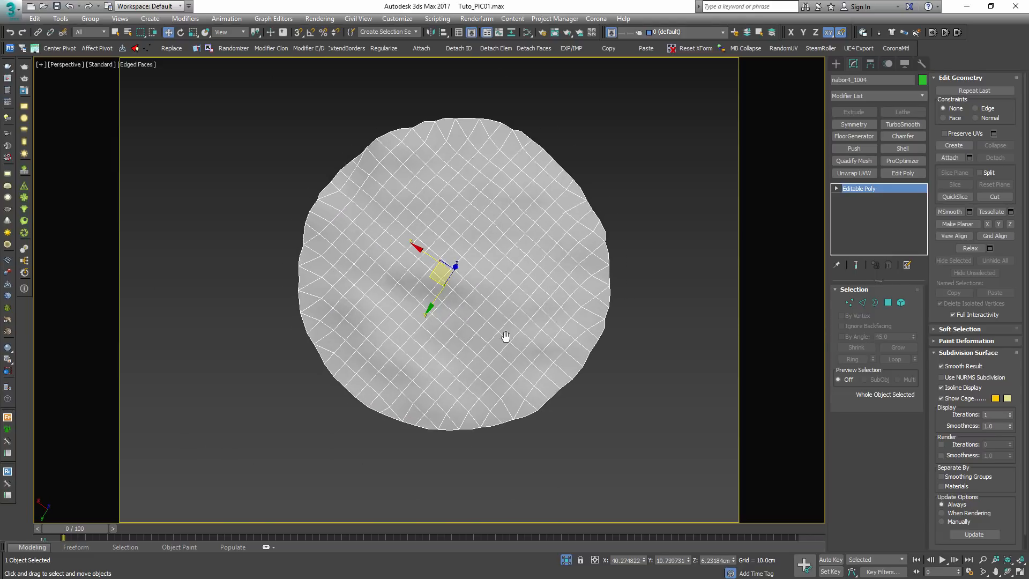
key("t")
scroll(474, 340, "down", 3)
- Create a Standard Primitives box beside the soil mesh as a cube of about 8.5 cm with 8 segments per side
left_click(837, 63)
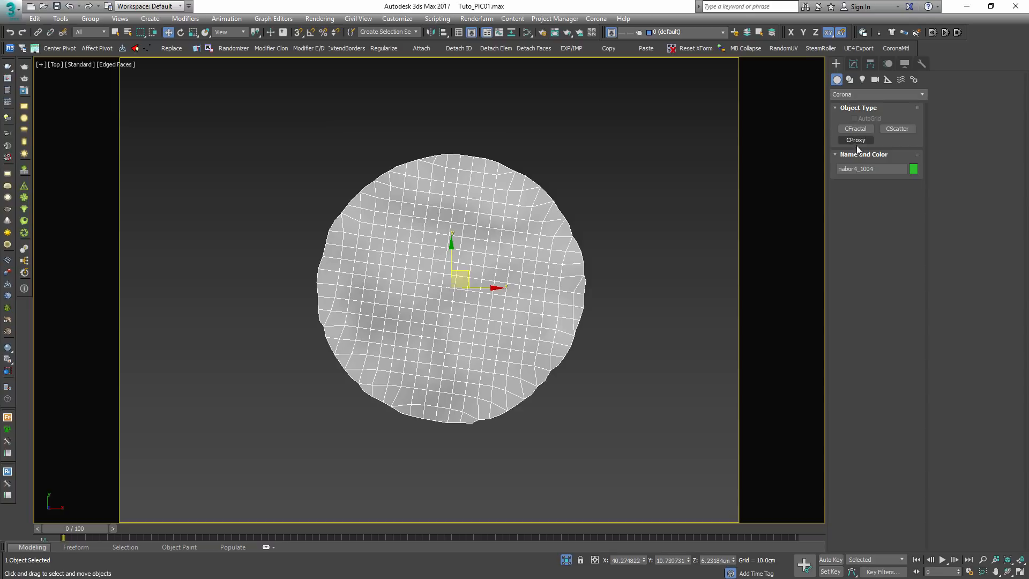
left_click(844, 94)
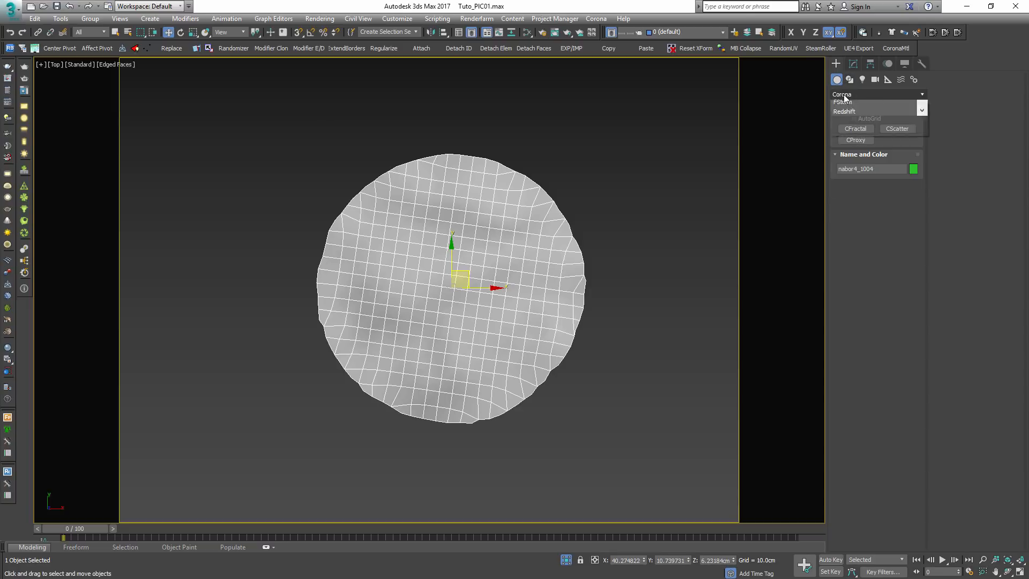
left_click(858, 105)
left_click(856, 129)
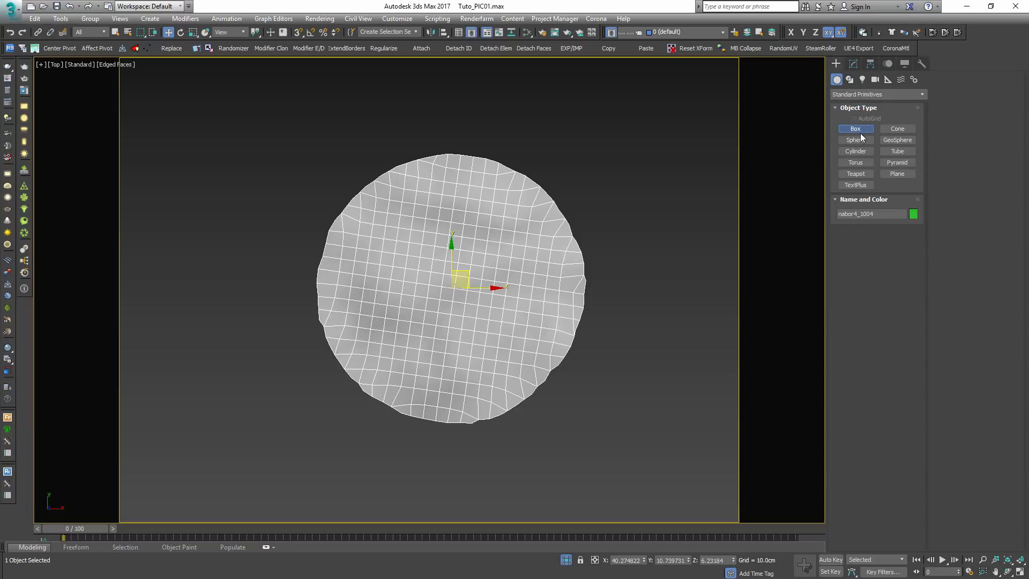
left_click(850, 244)
middle_click_drag(375, 233, 323, 234)
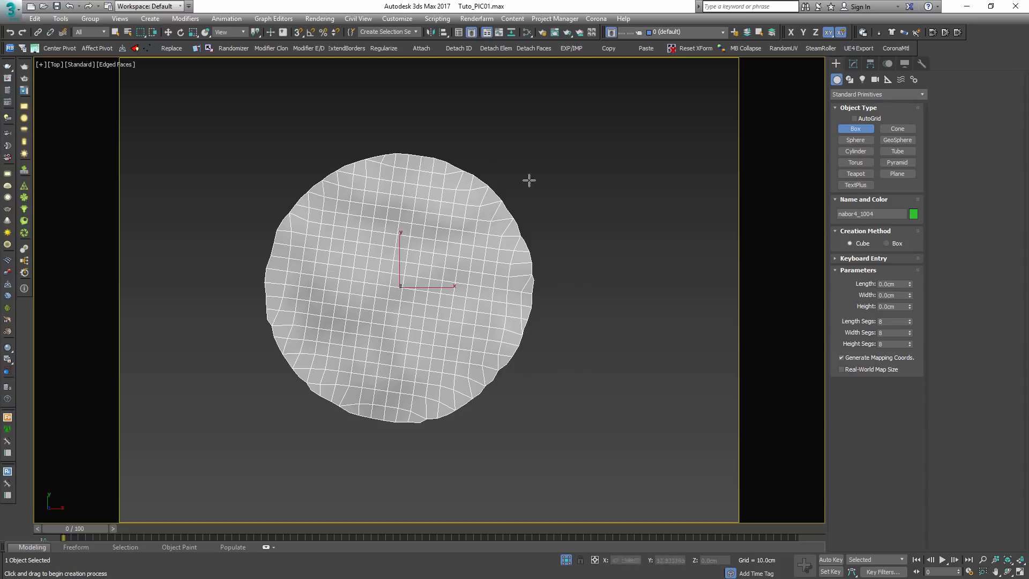
middle_click_drag(581, 331, 502, 311)
left_click_drag(581, 268, 654, 375)
middle_click_drag(654, 375, 660, 313, "alt")
key("t")
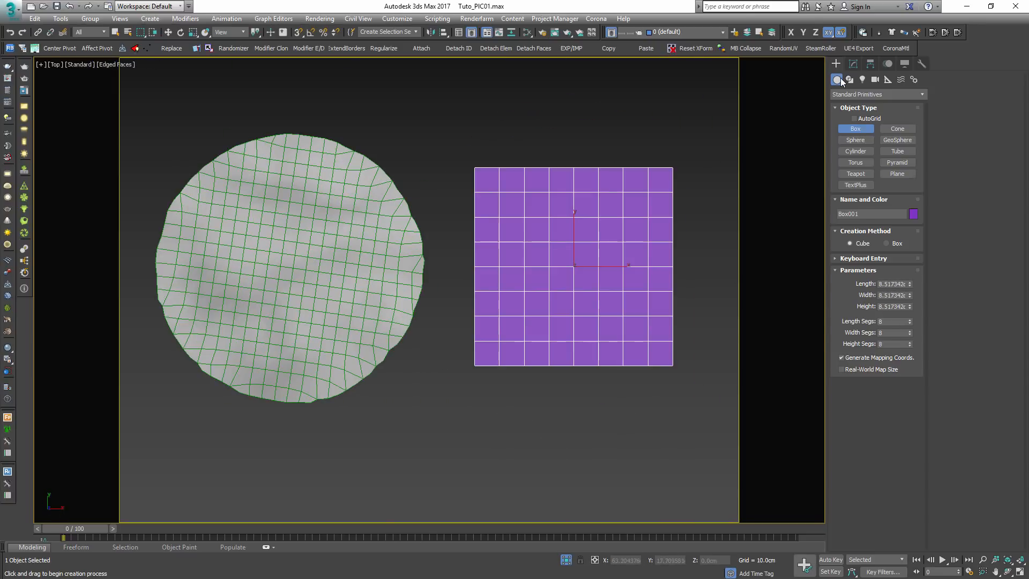
- Apply a Spherify modifier to the box and convert the result to an Editable Poly
left_click(853, 64)
left_click(887, 94)
type("sph")
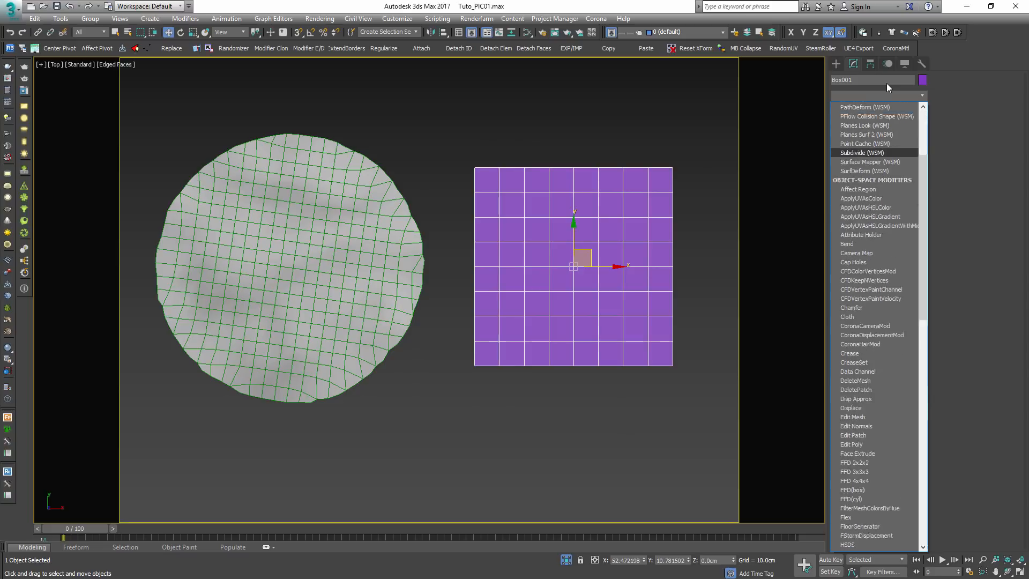
left_click(868, 300)
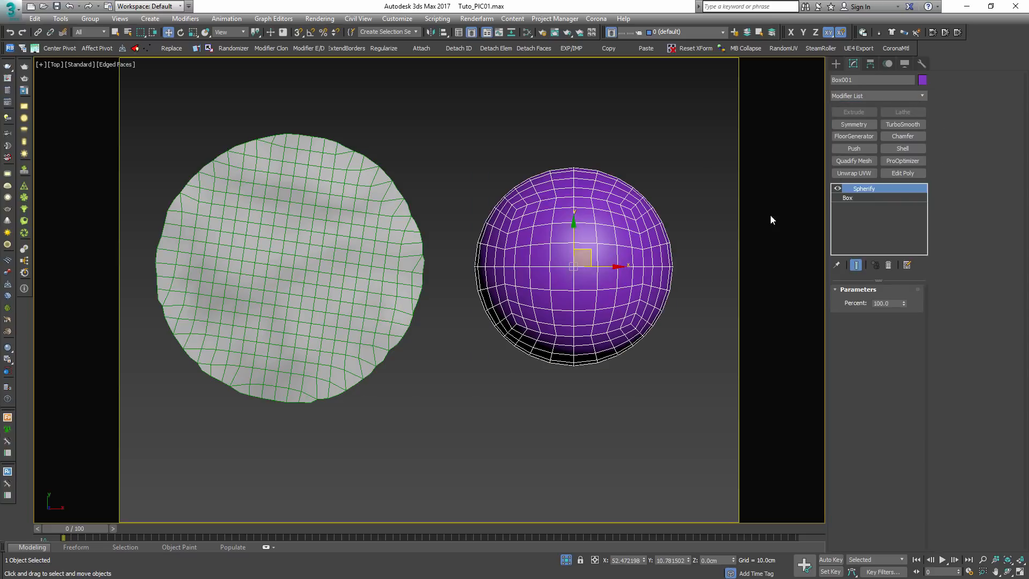
right_click(873, 187)
left_click(935, 296)
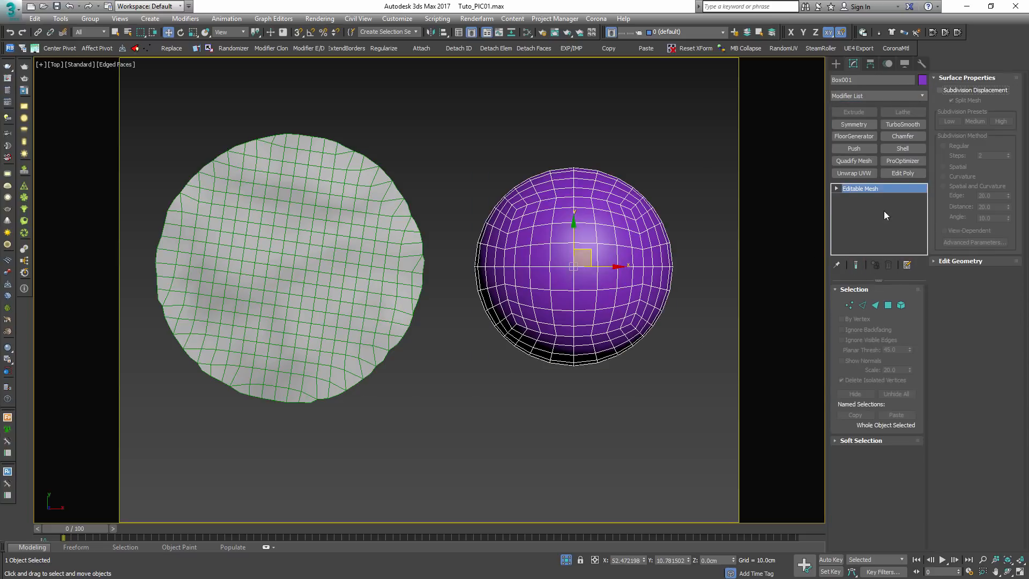
right_click(883, 189)
left_click(934, 268)
- Delete the vertices of the sphere's upper half in the front view
key("f")
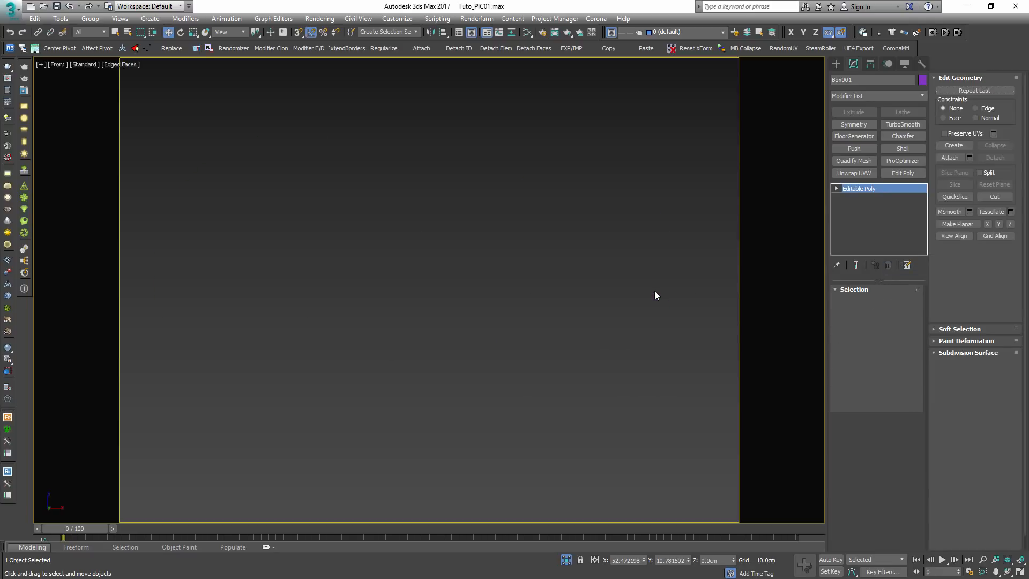
scroll(426, 249, "up", 3)
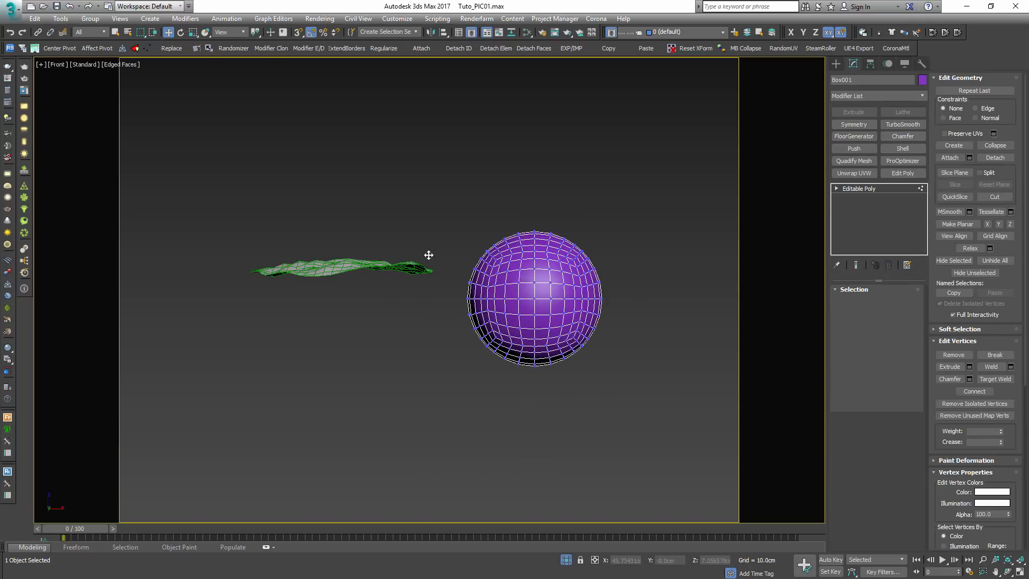
key("1")
left_click_drag(393, 188, 653, 296)
key("Delete")
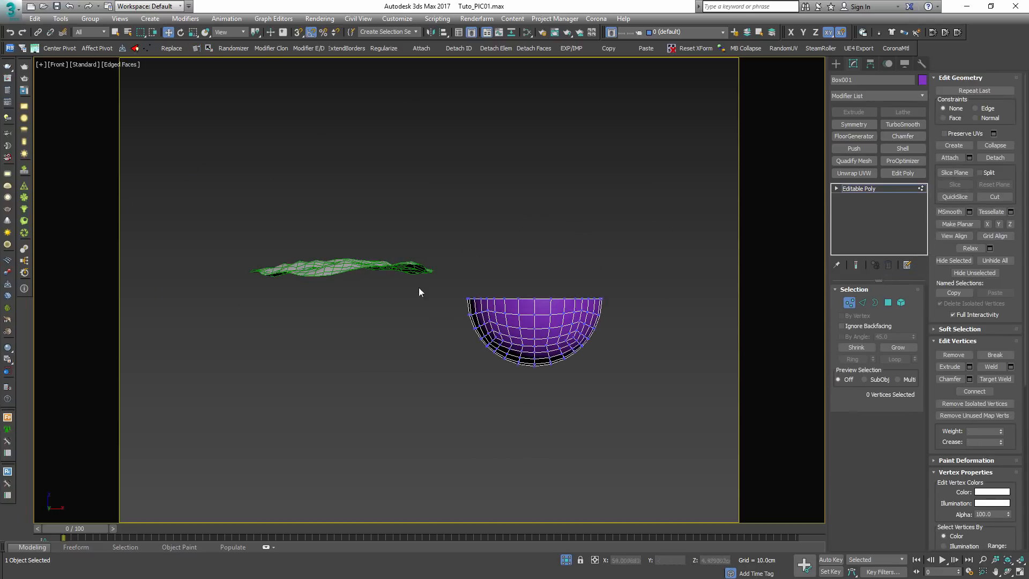
- Select all vertices of the remaining hemisphere and make them planar along Z
left_click_drag(418, 292, 720, 470)
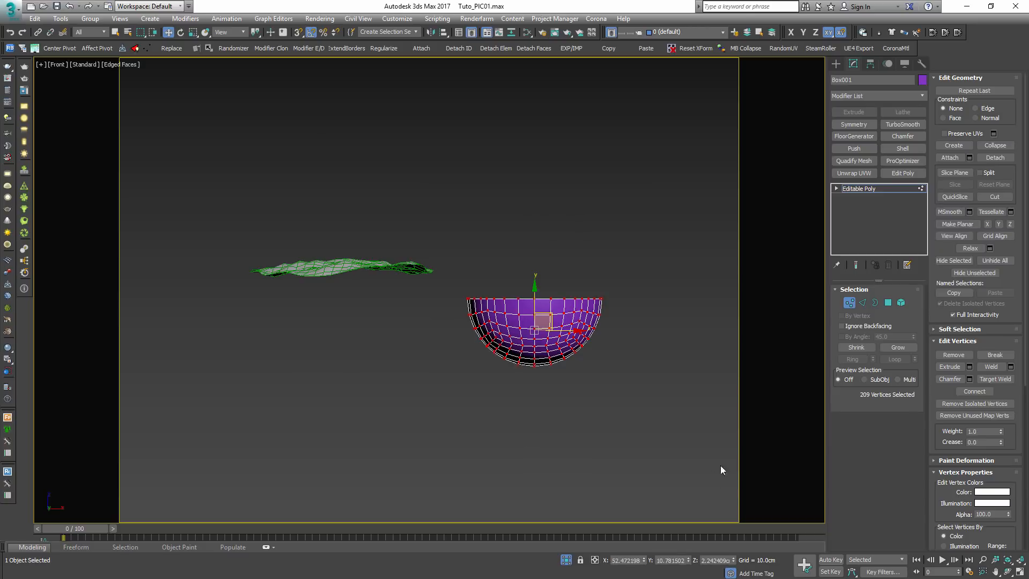
left_click(1009, 224)
middle_click_drag(606, 284, 574, 382, "alt")
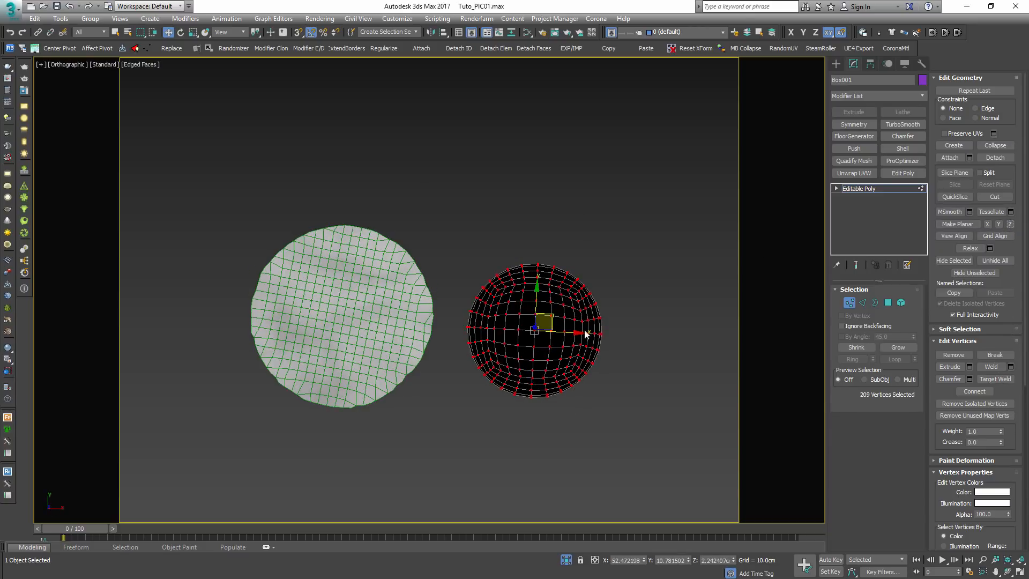
- Select all polygons of the flattened disc and flip their normals
scroll(589, 338, "up", 5)
left_click(875, 302)
left_click(887, 303)
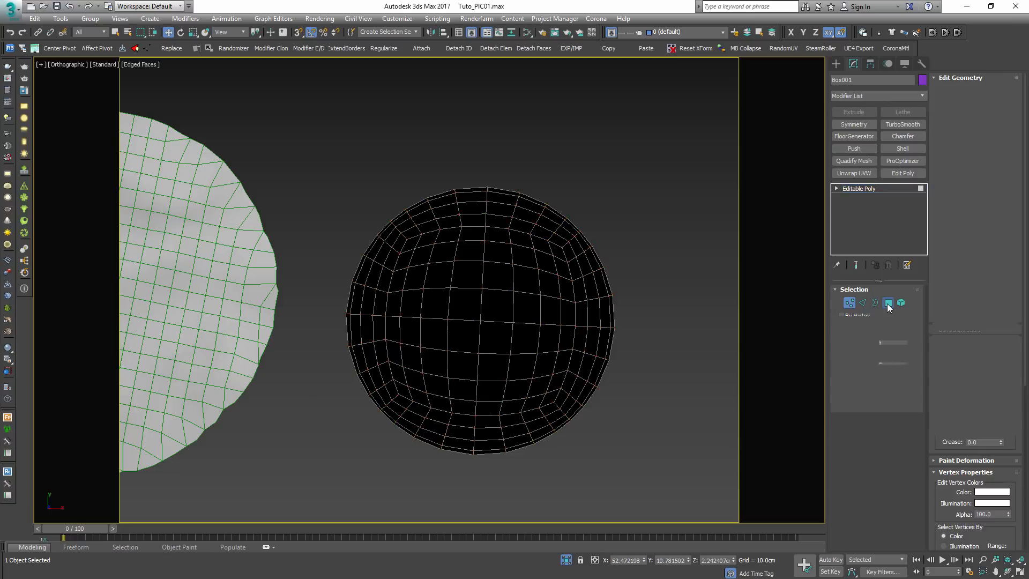
key("ctrl+a")
left_click(995, 380)
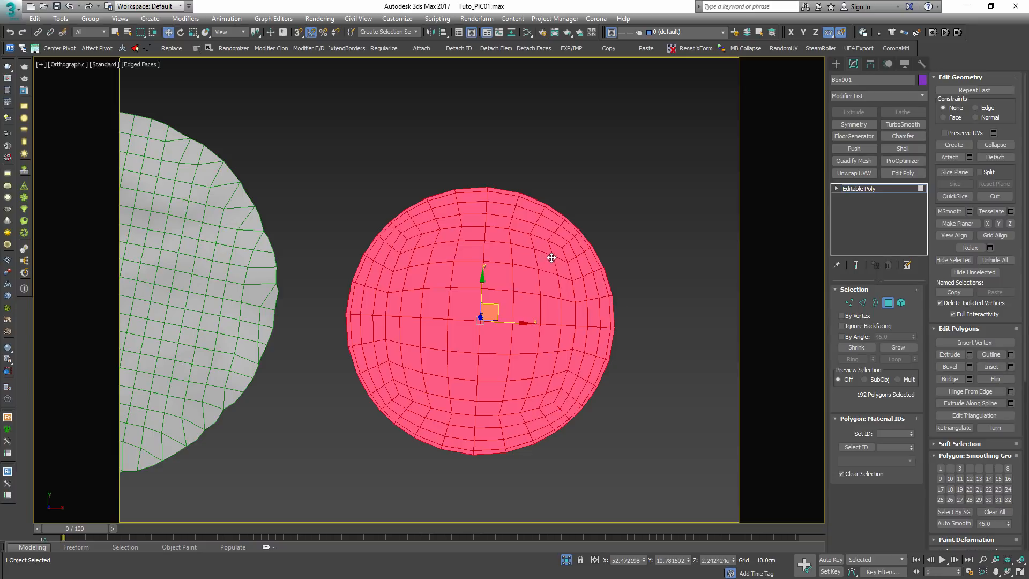
- Relax the disc's polygons with an amount of 1.0 and 28 iterations, and leave polygon editing
scroll(520, 276, "up", 3)
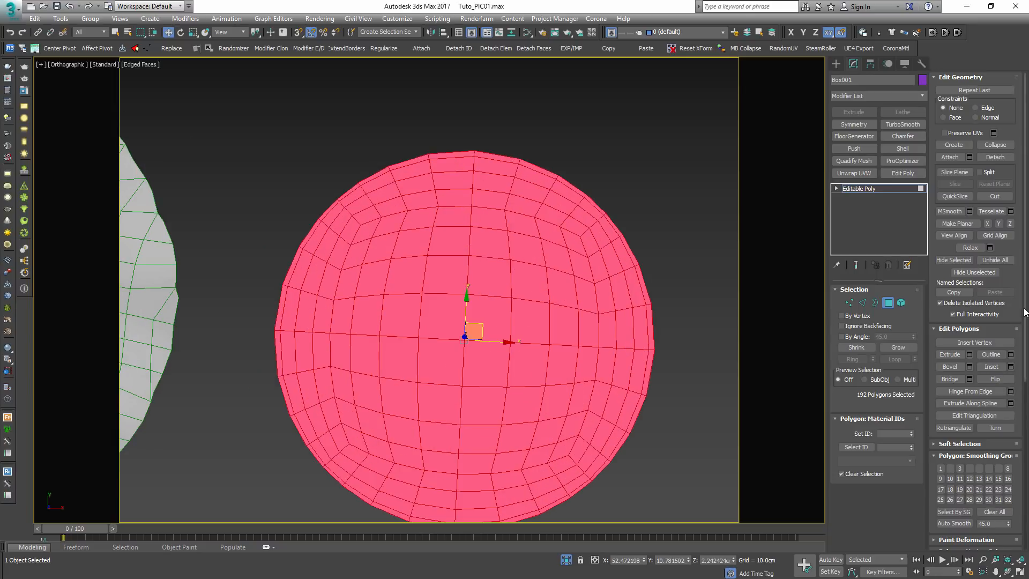
left_click(990, 248)
left_click_drag(438, 296, 435, 167)
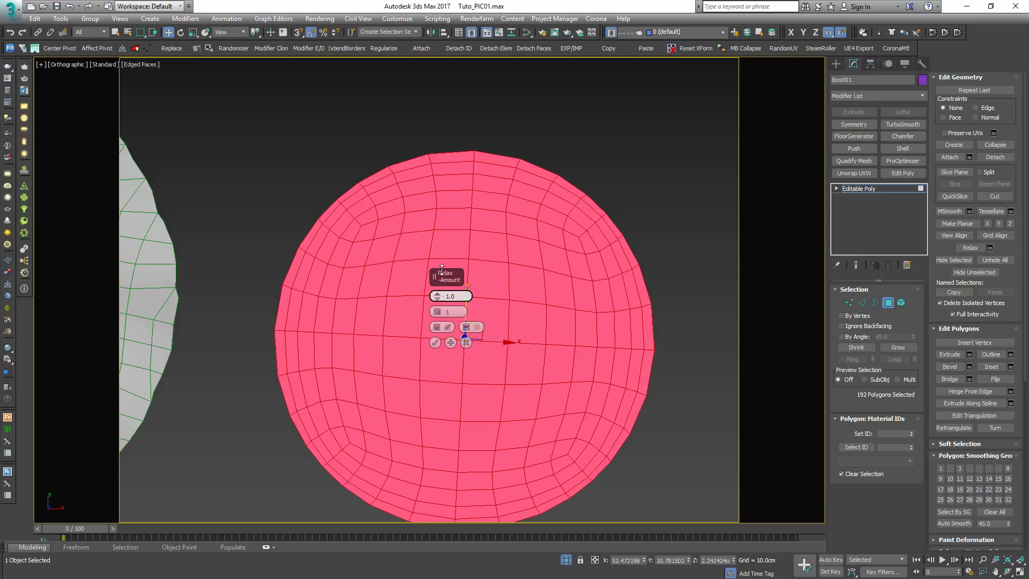
left_click_drag(437, 311, 439, 265)
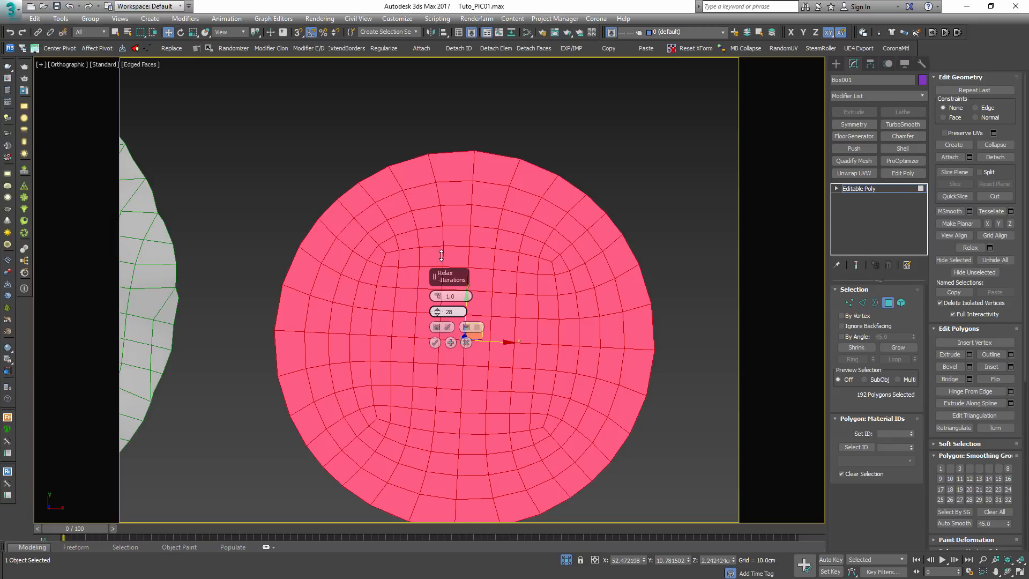
left_click(434, 343)
scroll(425, 314, "down", 3)
scroll(425, 315, "up", 2)
left_click(887, 303)
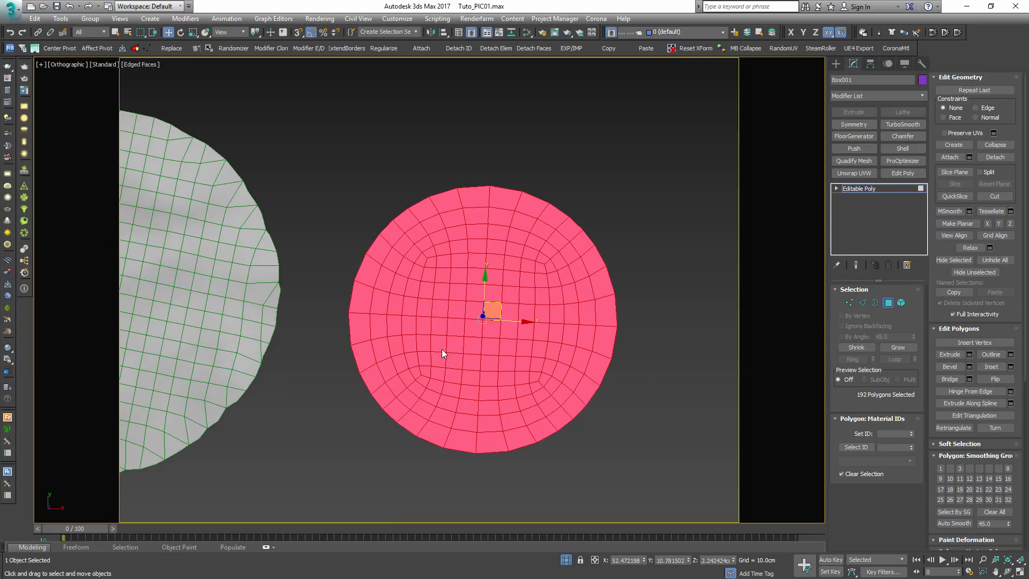
- Move the disc over the center of the soil mesh and raise it just above the soil's surface
scroll(445, 354, "down", 2)
key("t")
scroll(466, 338, "up", 2)
scroll(479, 324, "down", 2)
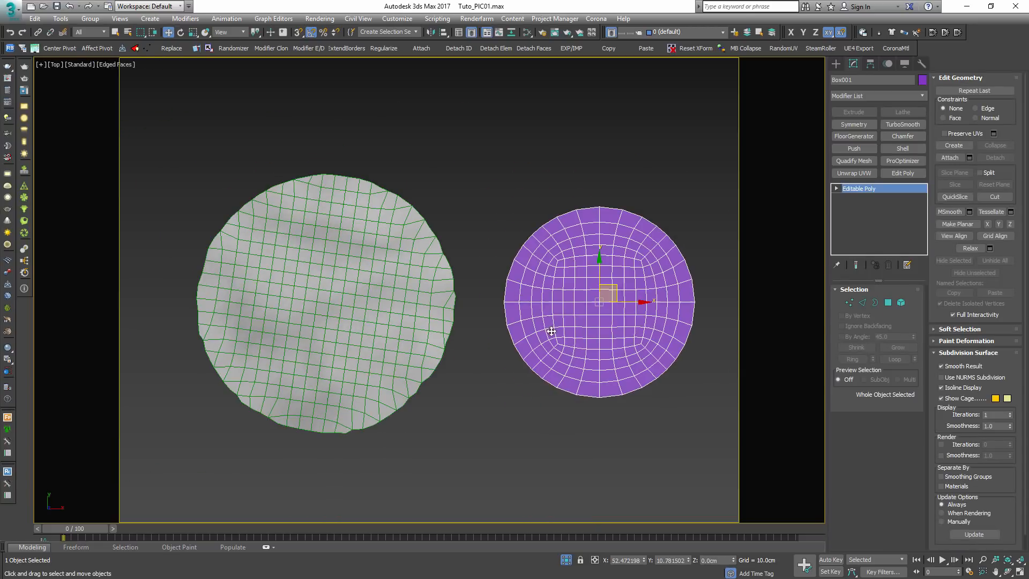
left_click_drag(618, 289, 348, 290)
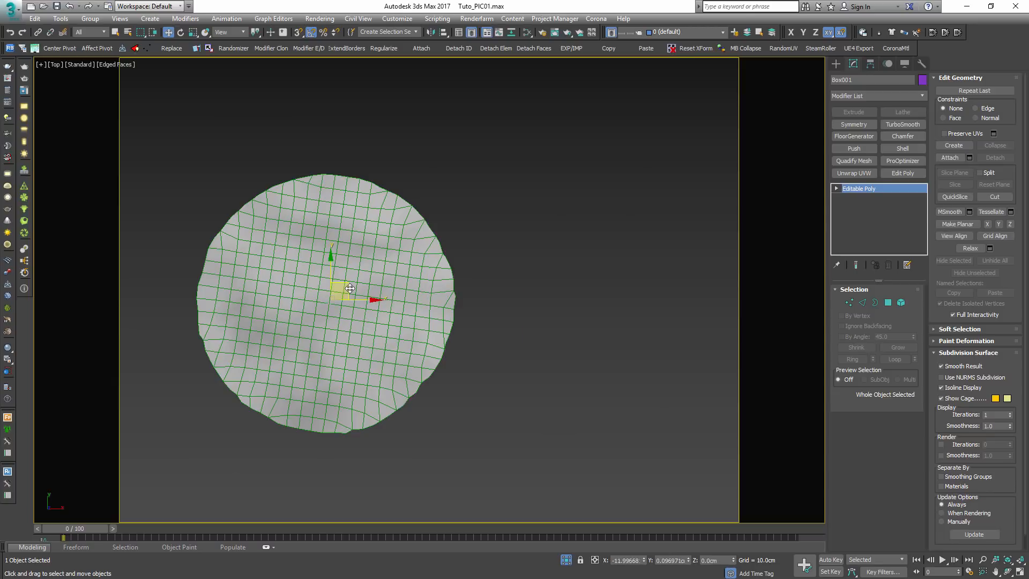
key("f")
scroll(397, 294, "down", 2)
left_click_drag(386, 344, 392, 216)
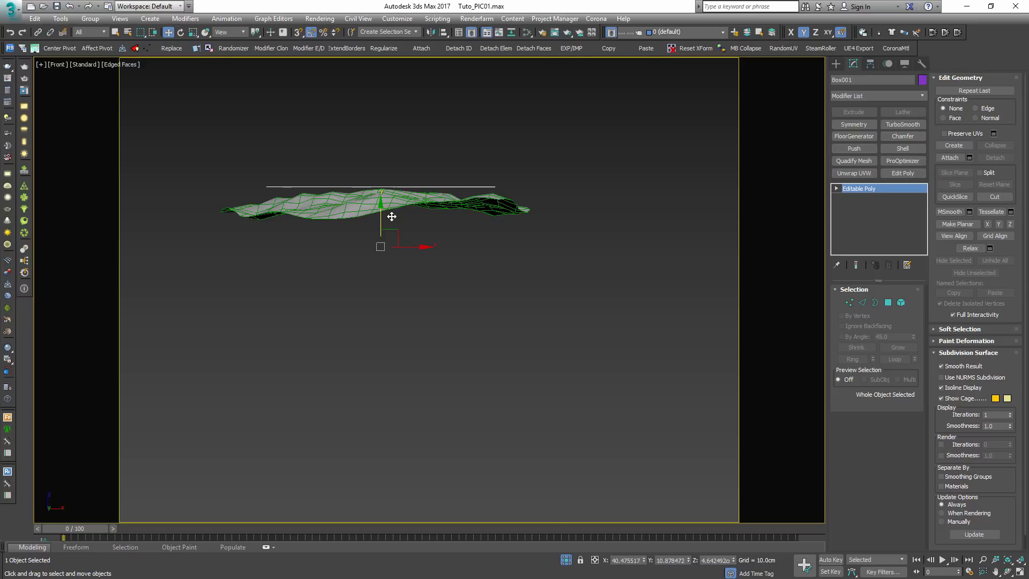
- Scale the disc up uniformly in the top view to match the outline of the soil mesh
key("t")
scroll(444, 442, "down", 3)
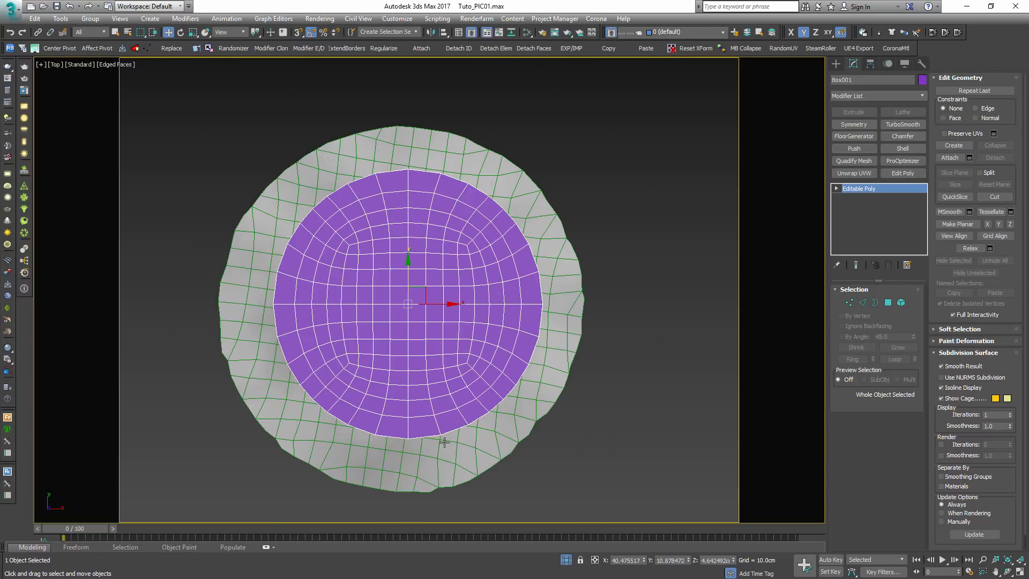
key("r")
mouse_move(415, 293)
left_mouse_down()
mouse_move(416, 282)
mouse_move(424, 306)
left_mouse_up()
key("w")
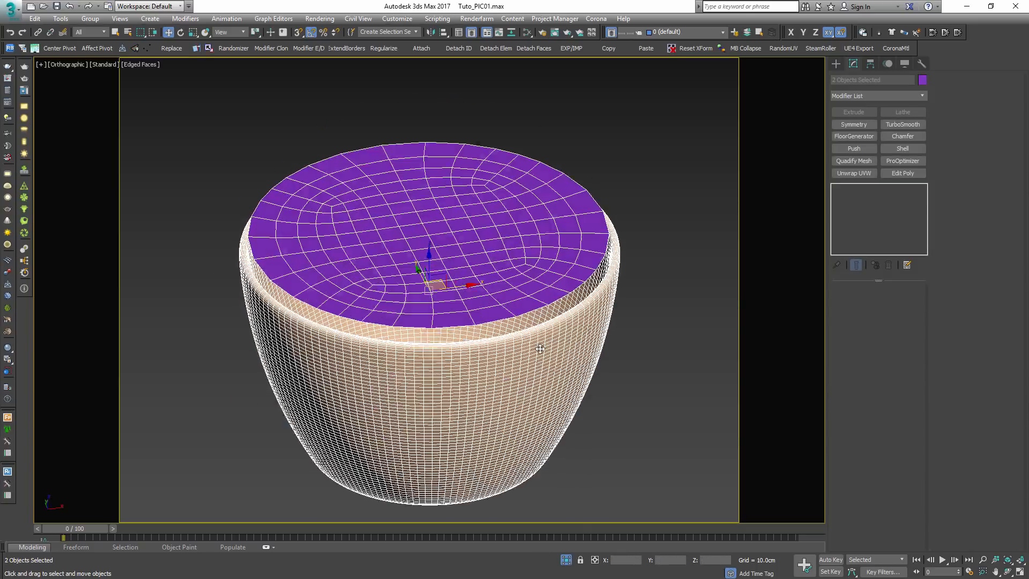
- Lower the disc vertically into the pot so it sits below the rim, and check its fit against the inner wall
middle_click_drag(515, 268, 517, 284, "alt")
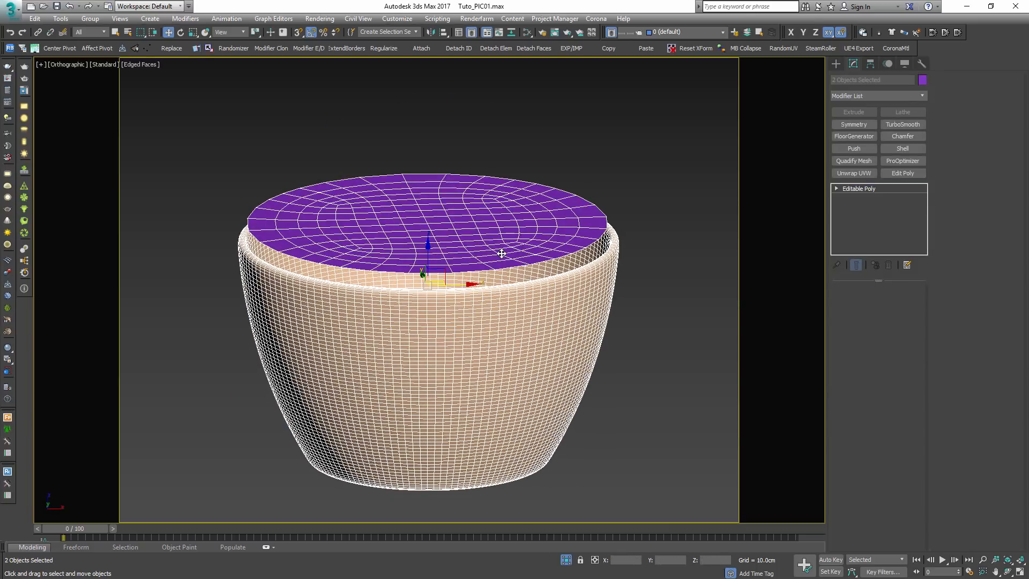
left_click(501, 254)
key("f")
scroll(434, 337, "down", 1)
middle_click_drag(423, 353, 427, 241)
left_click_drag(438, 267, 441, 292)
key("F3")
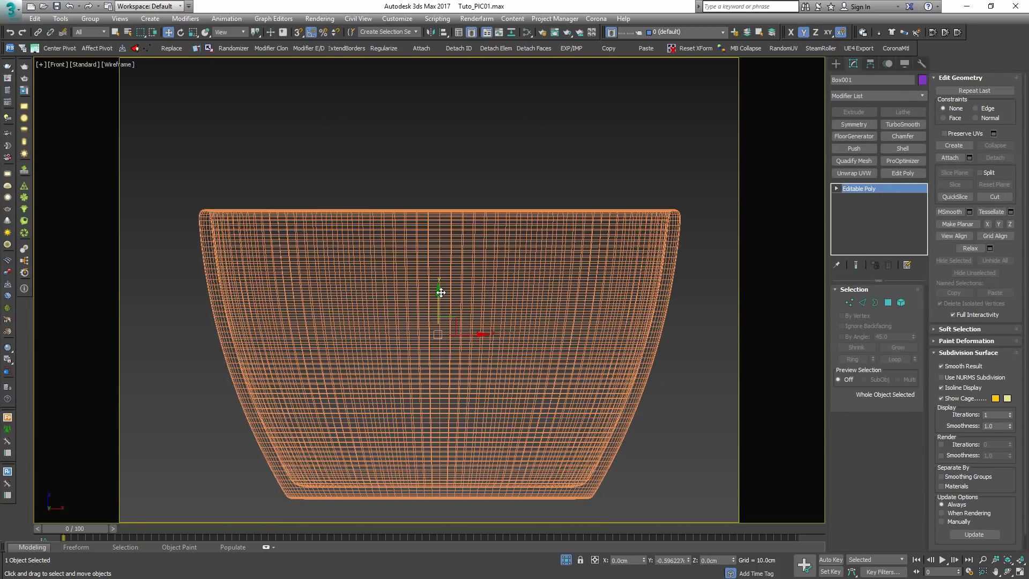
mouse_move(440, 292)
middle_mouse_down("alt")
mouse_move(612, 208)
mouse_move(747, 172)
middle_mouse_up("alt")
key("F3")
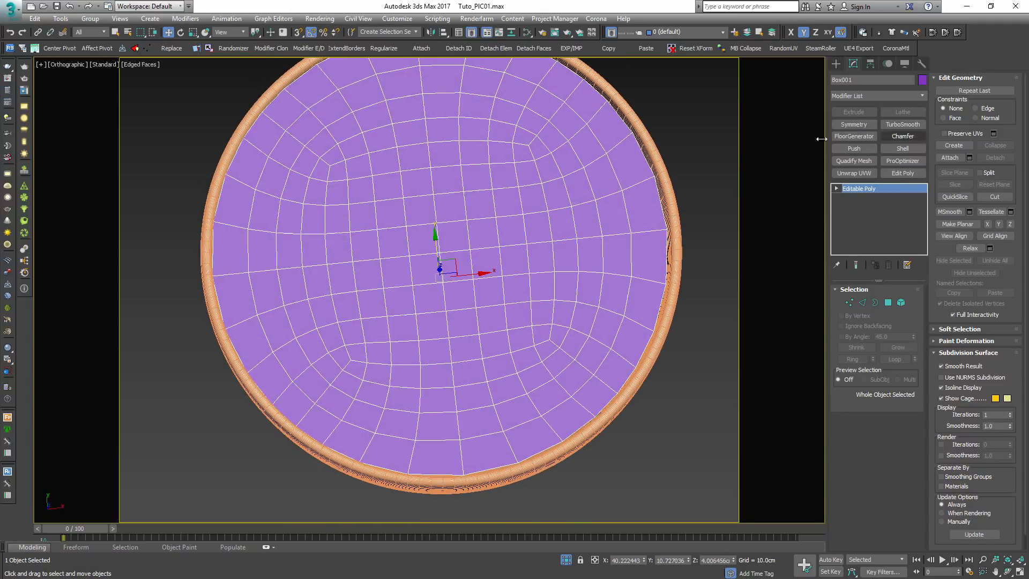
- Apply TurboSmooth to the soil disc and collapse it into the mesh
left_click(903, 124)
right_click(881, 188)
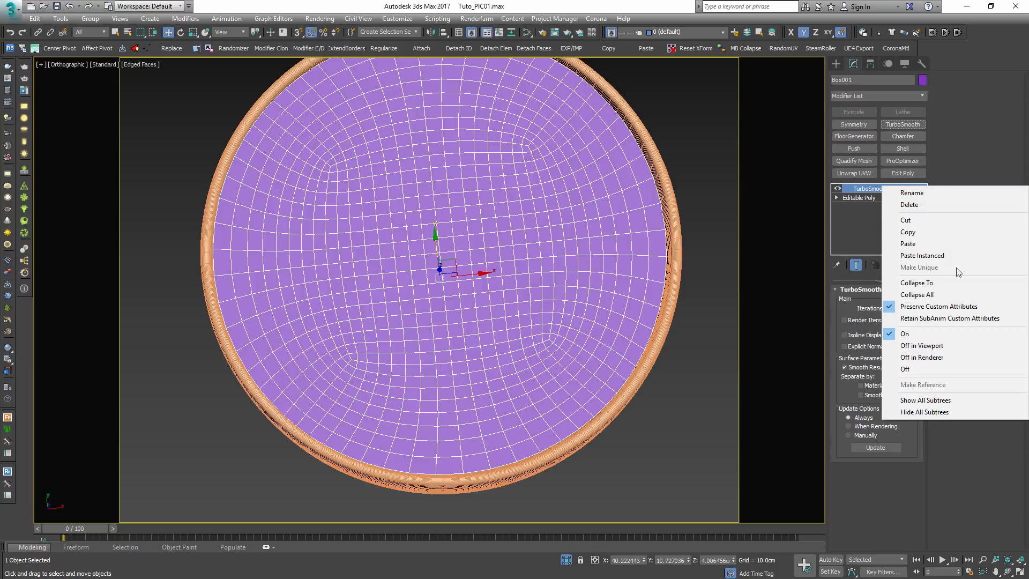
left_click(940, 283)
middle_click_drag(477, 161, 476, 236, "alt")
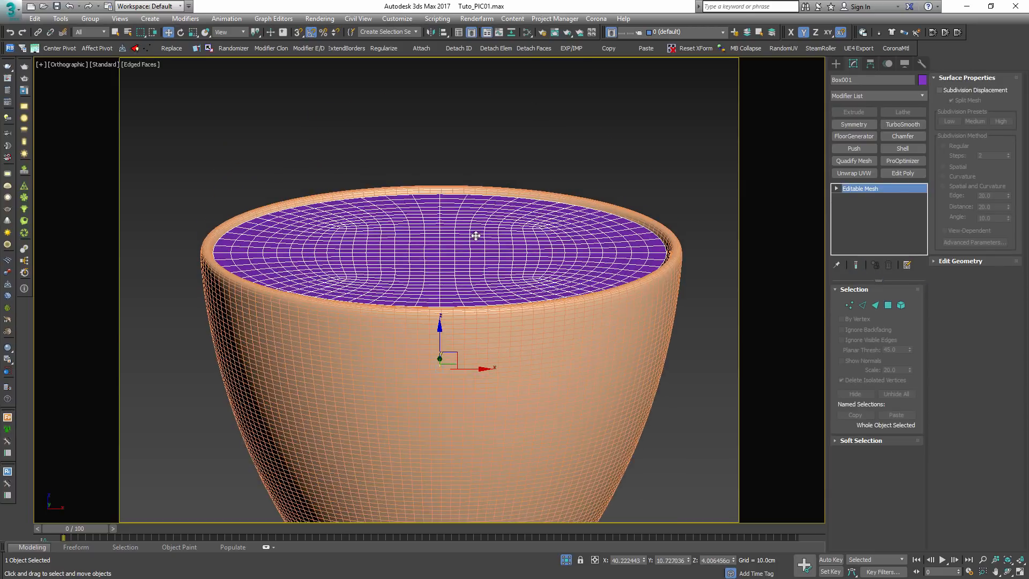
- Lower the soil disc further below the pot's rim in the front view, with the scene shown in wireframe
key("f")
key("F3")
left_click_drag(443, 324, 441, 360)
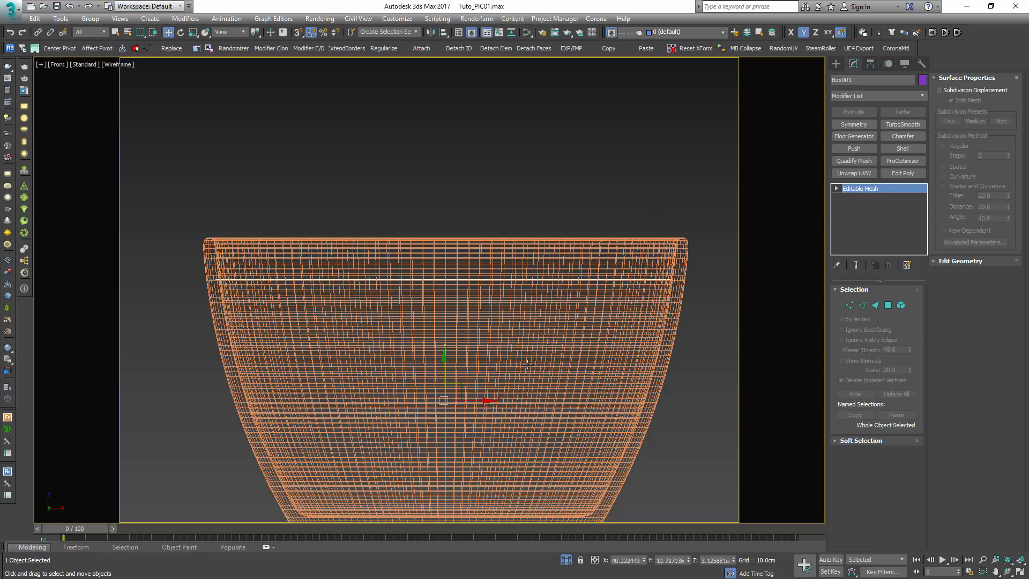
middle_click_drag(526, 363, 492, 300)
- Center the soil disc horizontally within the pot in the top view, using snapping
key("t")
scroll(480, 316, "up", 8)
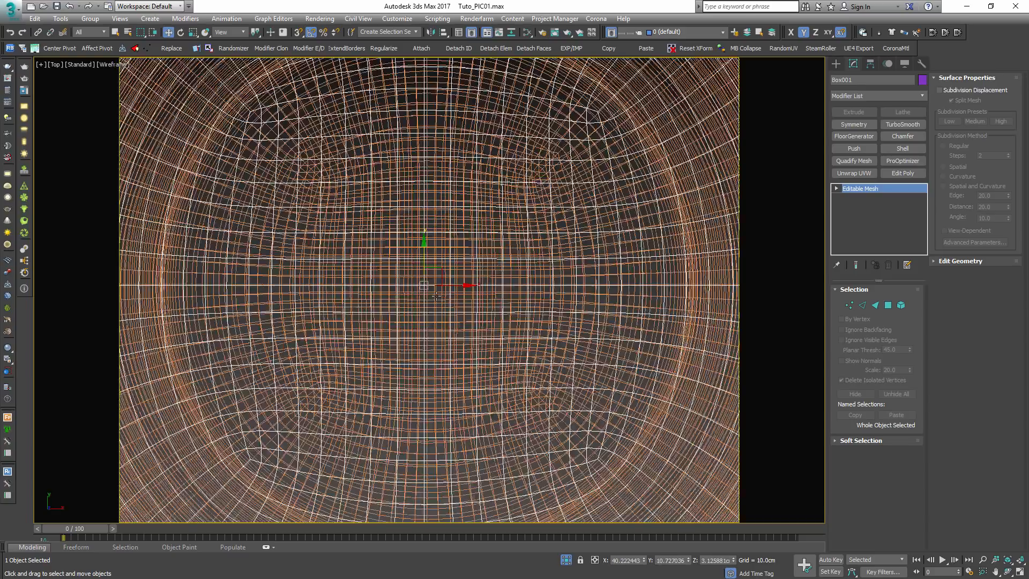
left_click_drag(423, 280, 426, 299)
scroll(500, 360, "down", 6)
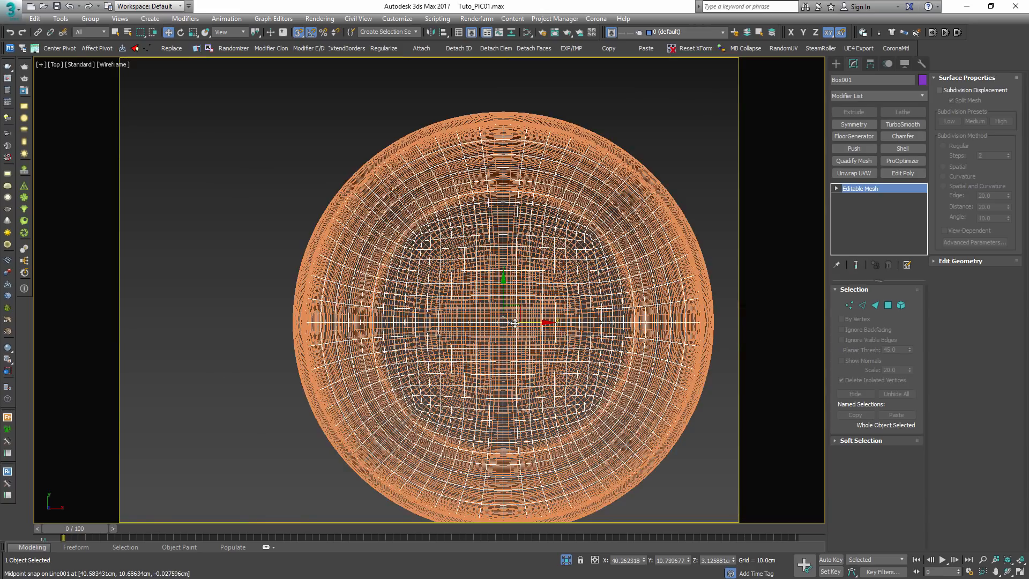
- Examine the shaded soil disc's fit against the pot's inner wall from several angles, with and without mesh edges
key("F3")
mouse_move(580, 321)
middle_mouse_down("alt")
mouse_move(581, 257)
mouse_move(604, 252)
mouse_move(580, 236)
middle_mouse_up("alt")
scroll(677, 252, "up", 4)
scroll(641, 249, "up", 3)
scroll(641, 252, "down", 2)
scroll(427, 294, "down", 5)
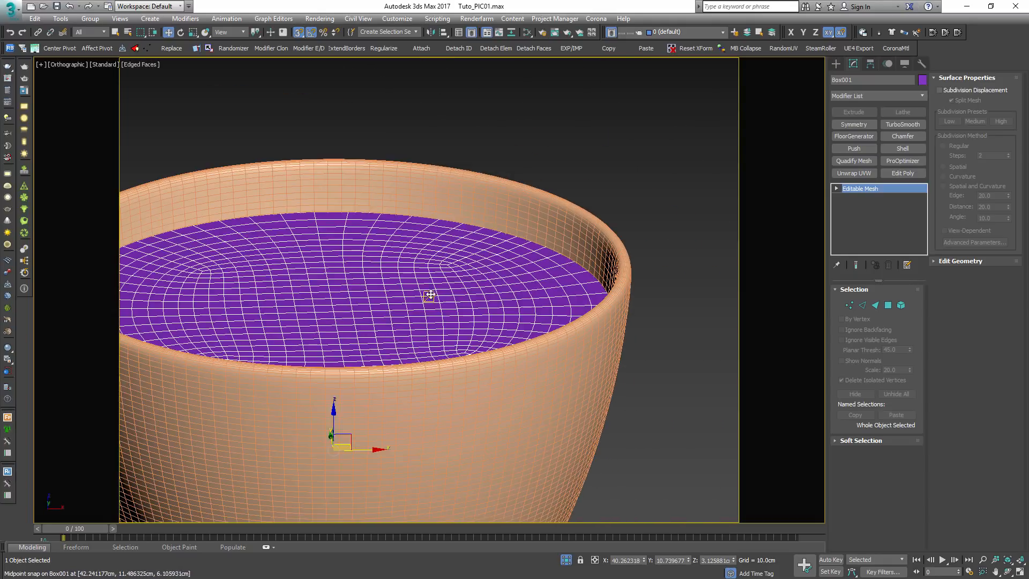
mouse_move(427, 294)
middle_mouse_down("alt")
mouse_move(381, 301)
mouse_move(429, 294)
middle_mouse_up("alt")
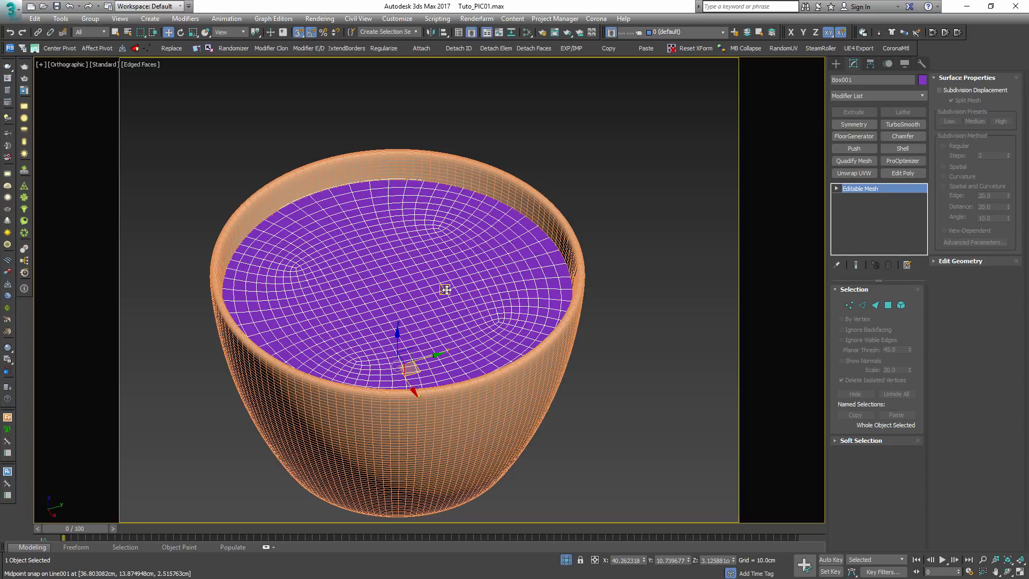
key("F4")
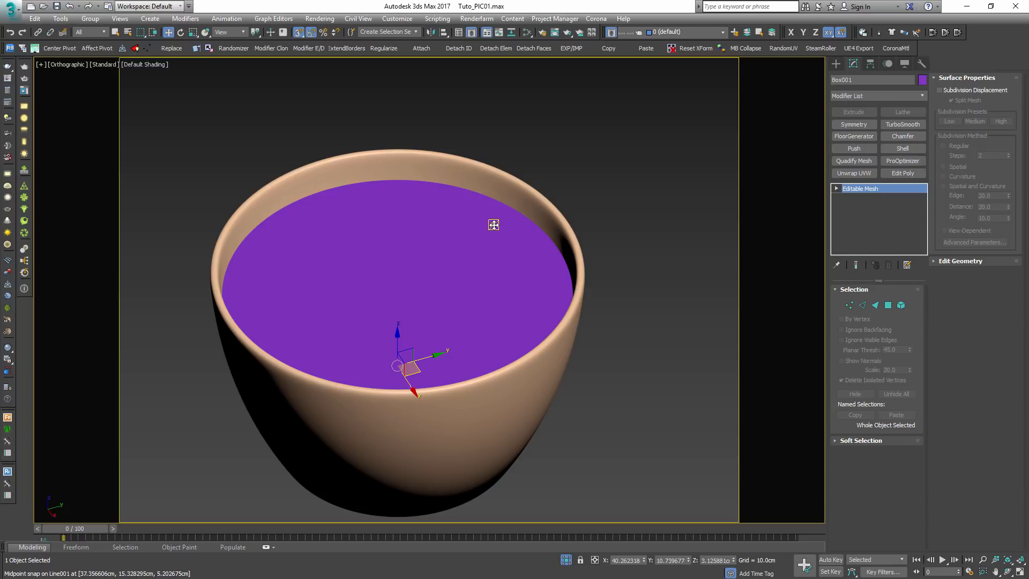
- Restore the hidden scene objects, isolate the soil disc together with the group of stones, and show their mesh edges
left_click(566, 559)
scroll(542, 406, "down", 3)
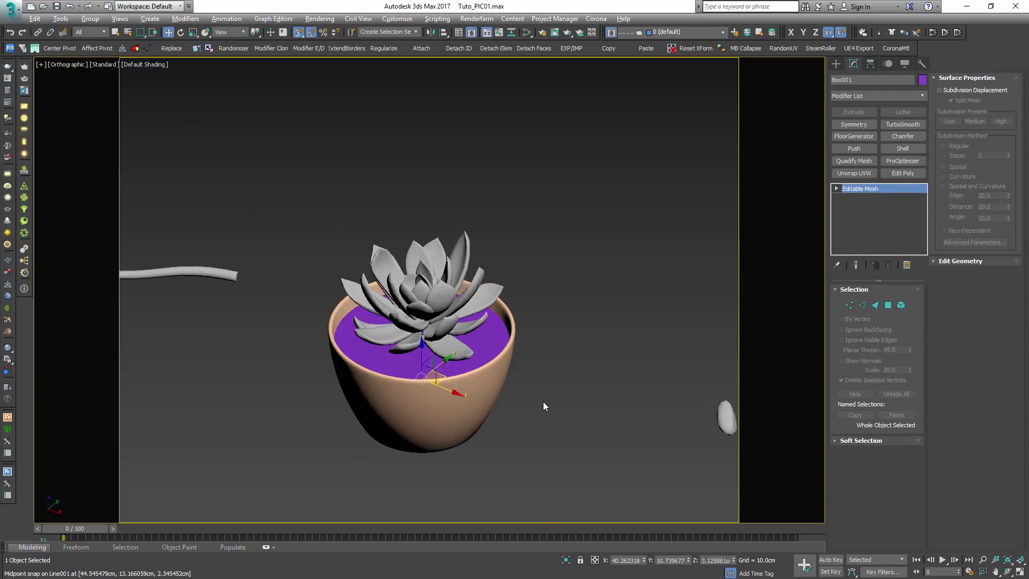
scroll(543, 406, "down", 3)
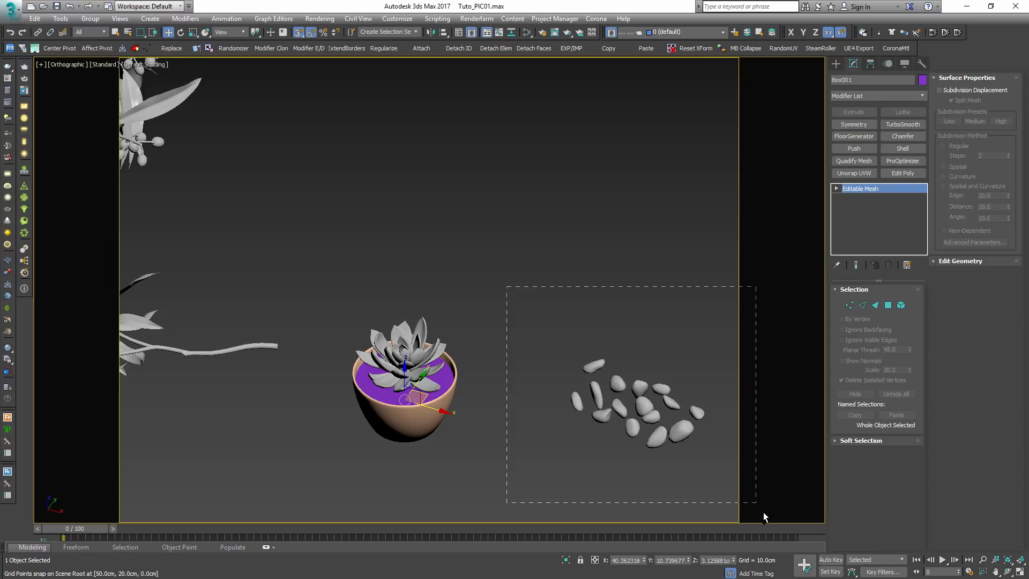
left_click_drag(763, 512, 763, 513, "ctrl")
key("alt+q")
middle_click_drag(629, 453, 498, 393, "alt")
left_click(499, 394)
middle_click_drag(563, 275, 433, 280)
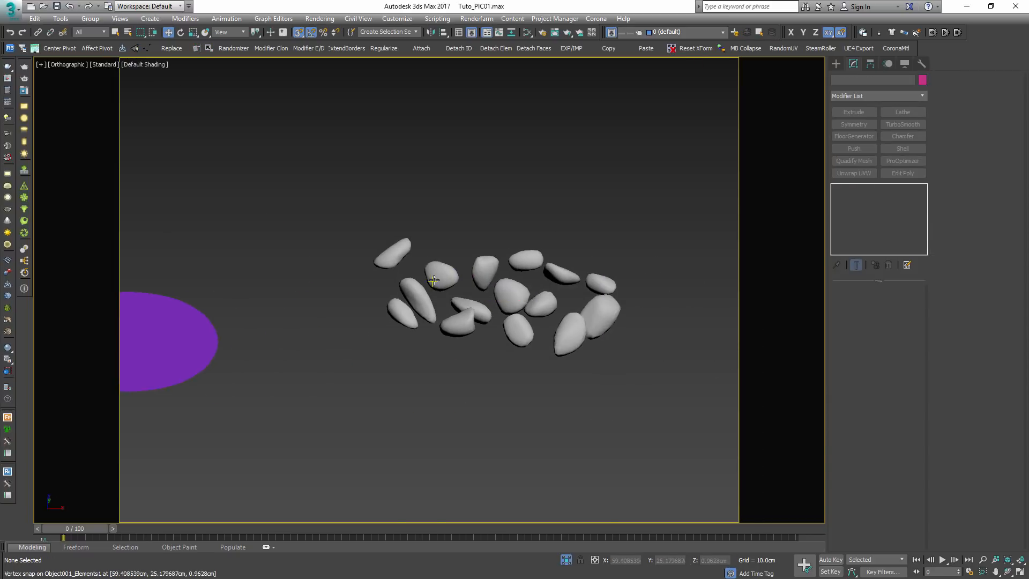
key("F4")
- Select all the stones and move them closer to the soil disc in the top view
left_click_drag(653, 391, 364, 228)
middle_click_drag(591, 379, 594, 397, "alt")
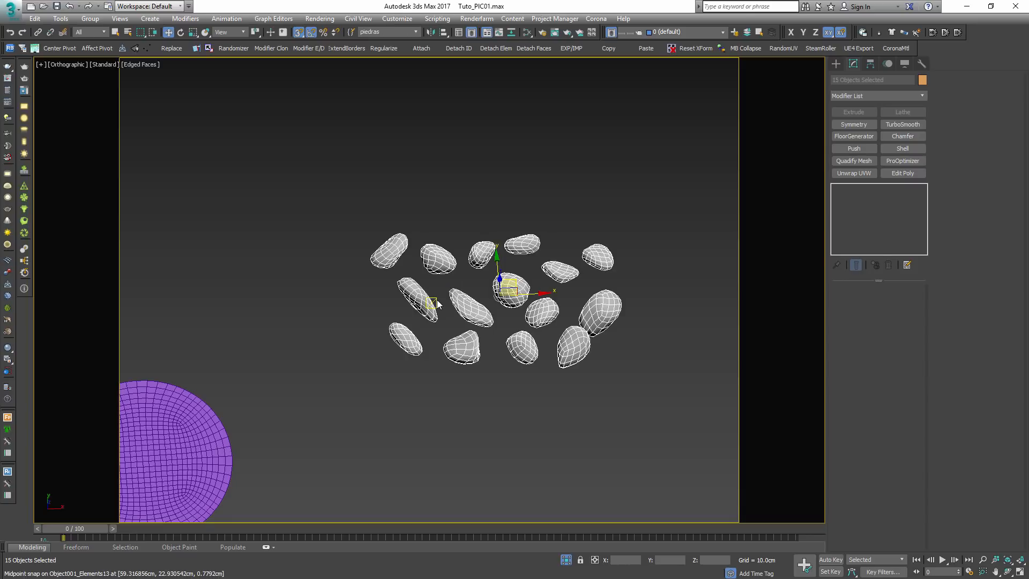
scroll(436, 300, "down", 2)
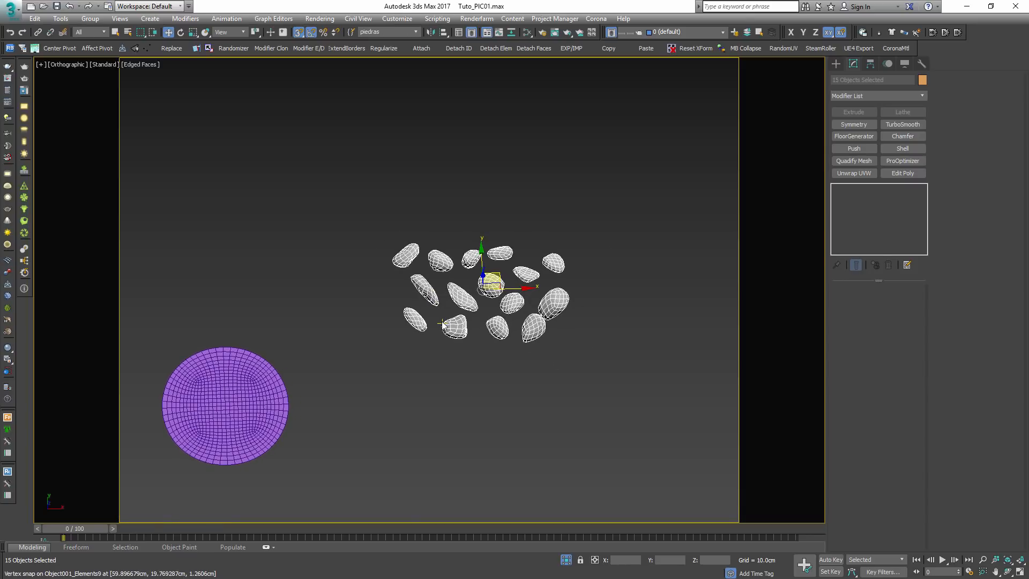
key("t")
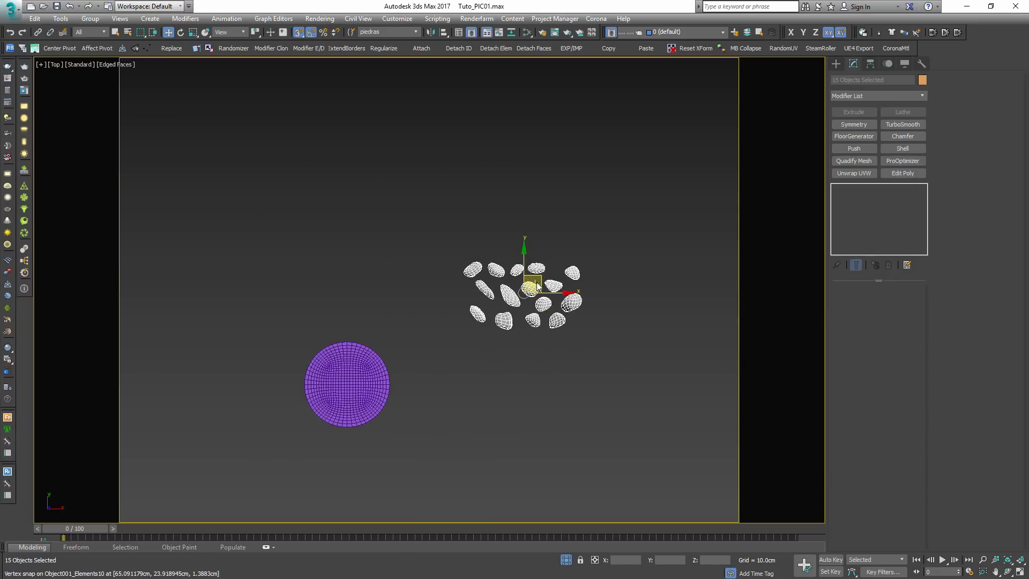
left_click_drag(525, 281, 471, 277)
- Move the soil disc slightly away from the stones in the top view, and clear the selection
left_click(480, 384)
scroll(480, 384, "up", 2)
left_click(338, 377)
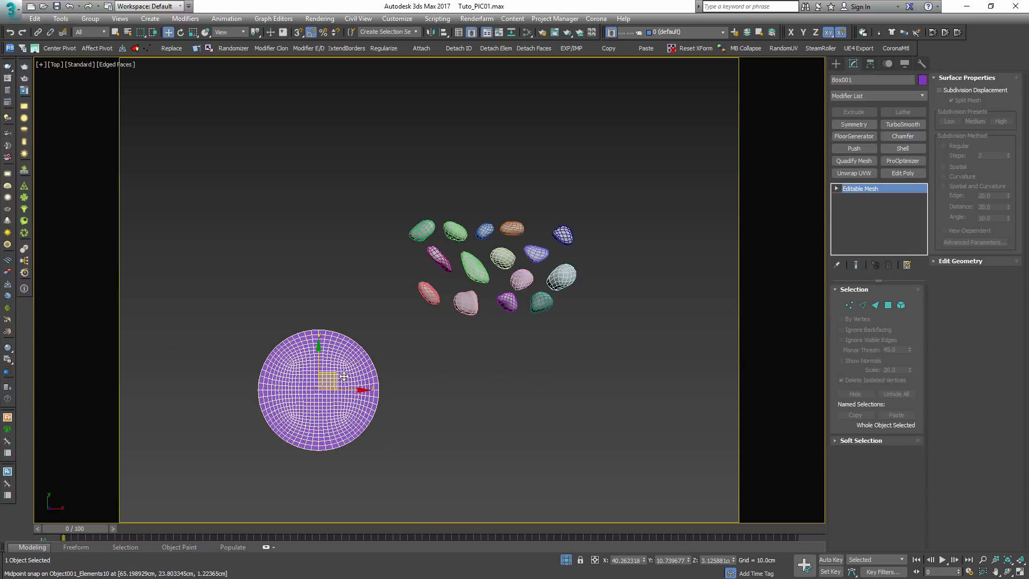
left_click_drag(338, 378, 316, 352)
key("ctrl+i")
left_click(409, 177)
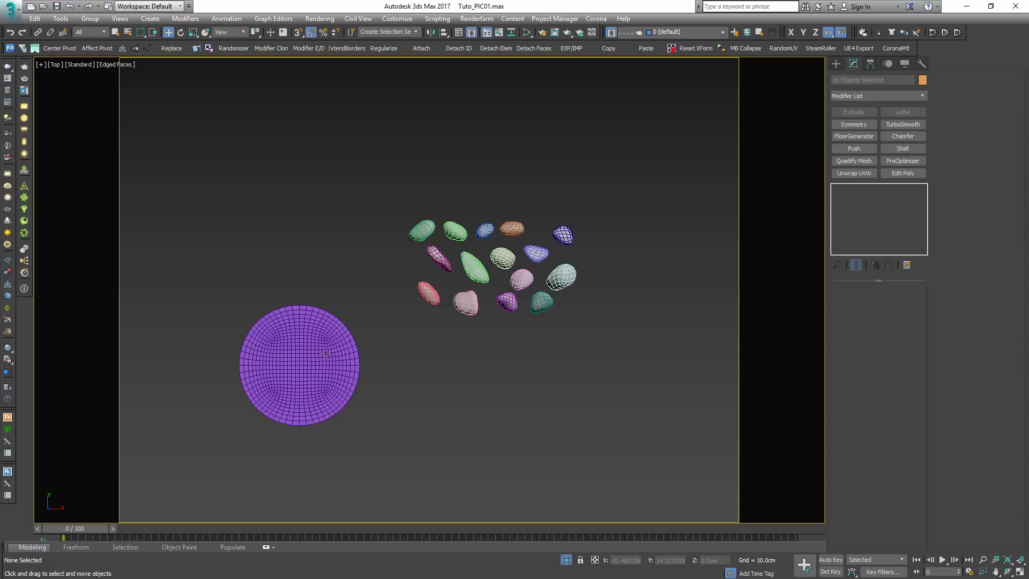
left_click_drag(410, 181, 673, 340)
left_click(536, 269)
left_click(517, 274)
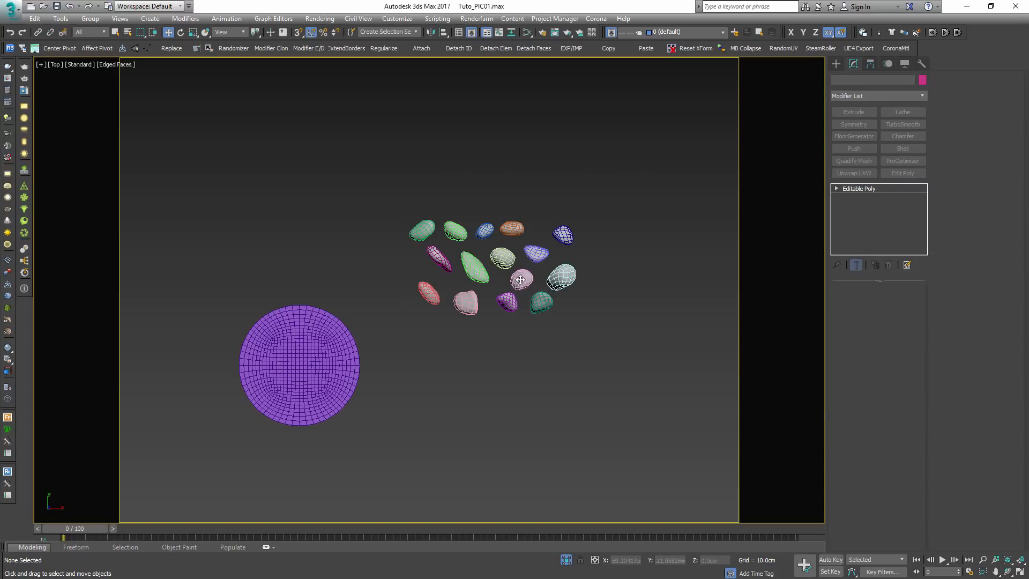
left_click_drag(605, 351, 402, 188)
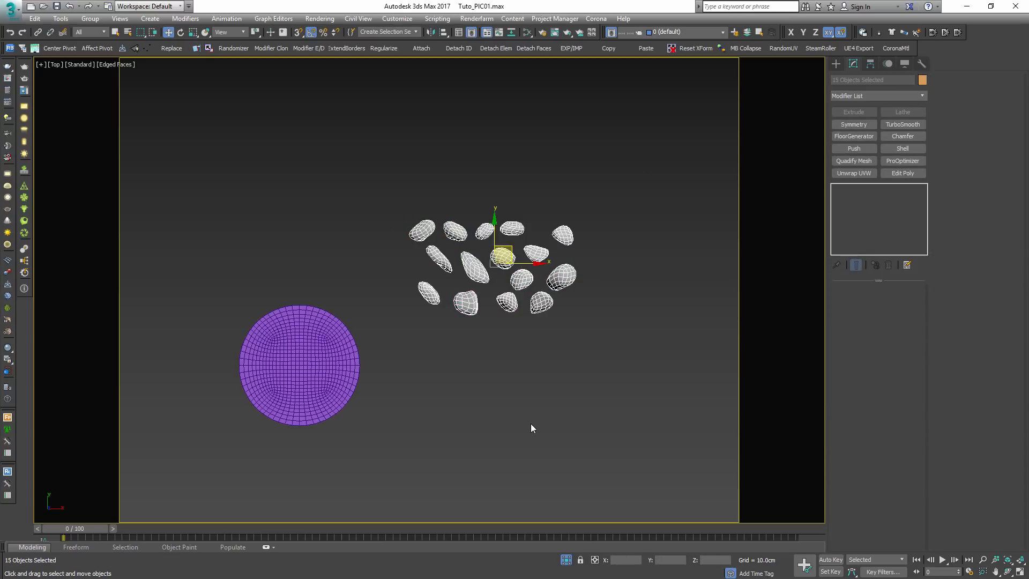
left_click(530, 423)
- Create a Corona Scatter object in the top view and place its icon in the empty area below the stones
left_click(834, 64)
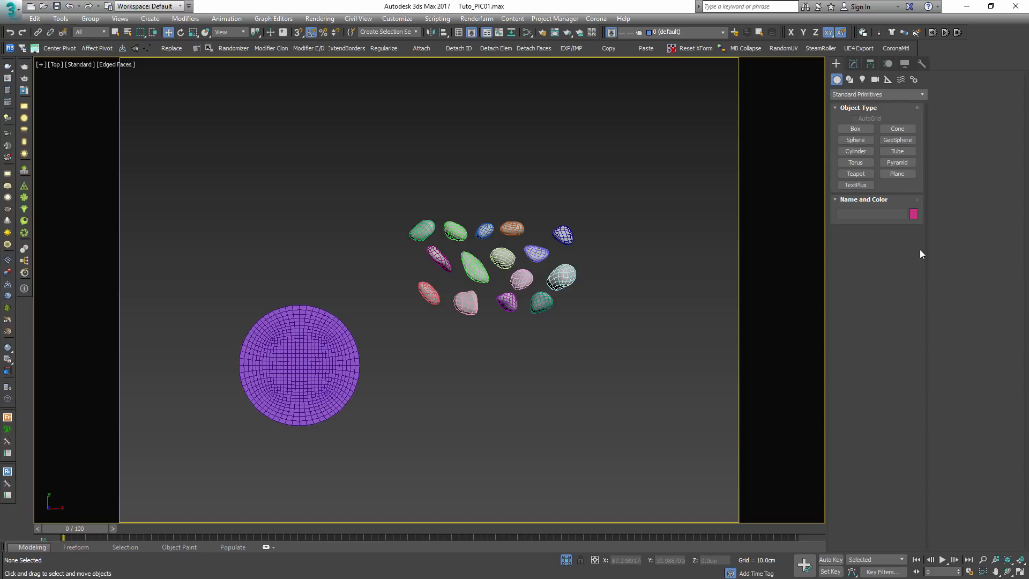
left_click(851, 94)
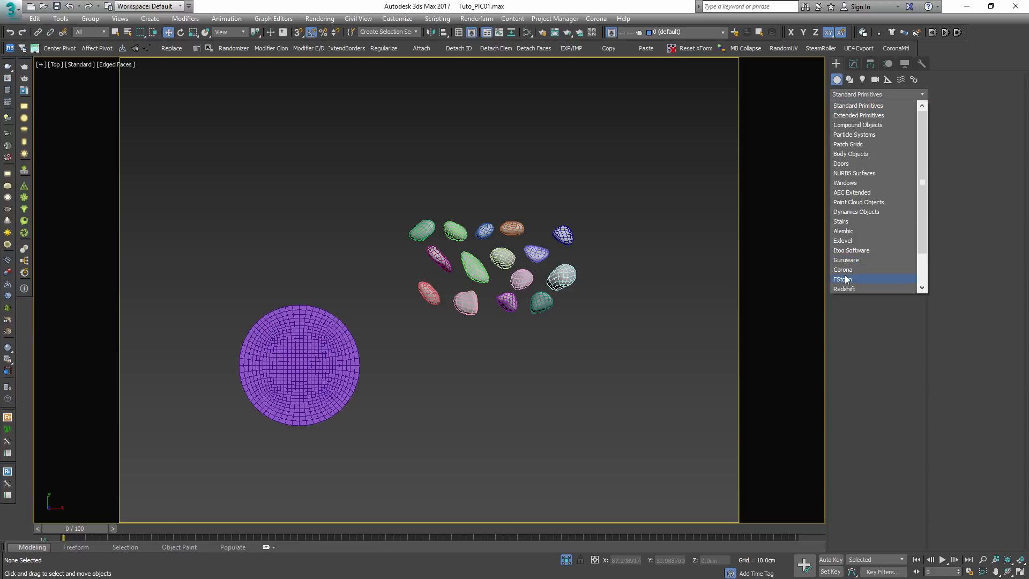
left_click(848, 272)
left_click(908, 129)
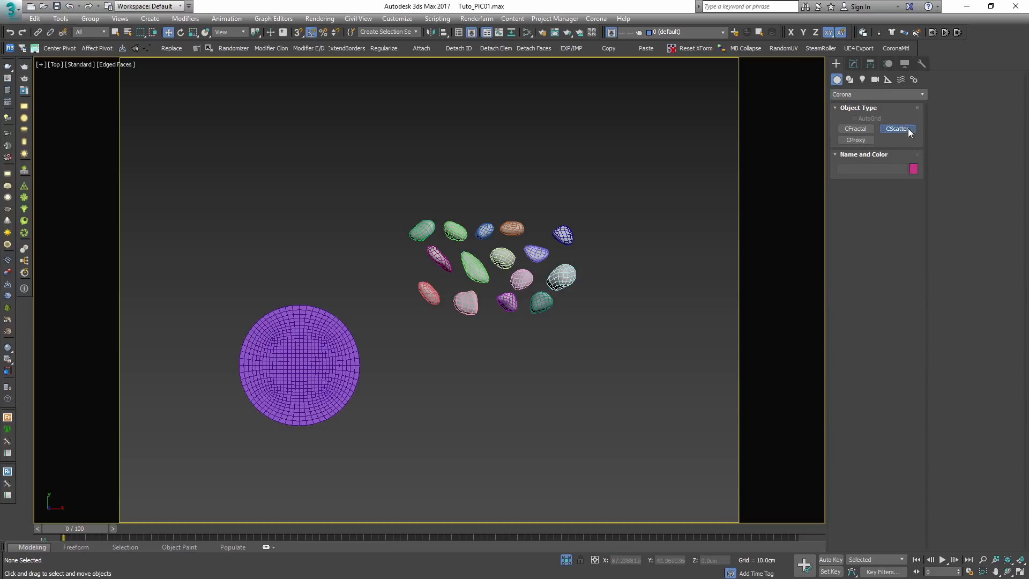
left_click_drag(423, 333, 456, 364)
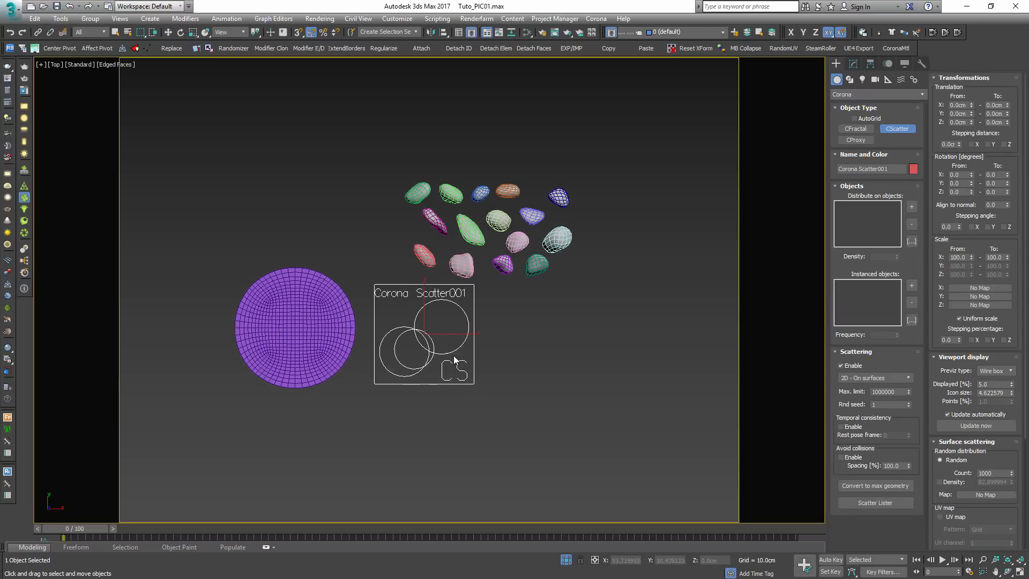
key("w")
left_click_drag(440, 322, 468, 374)
- Add the soil disc to the Corona Scatter as the object to distribute on
left_click(853, 64)
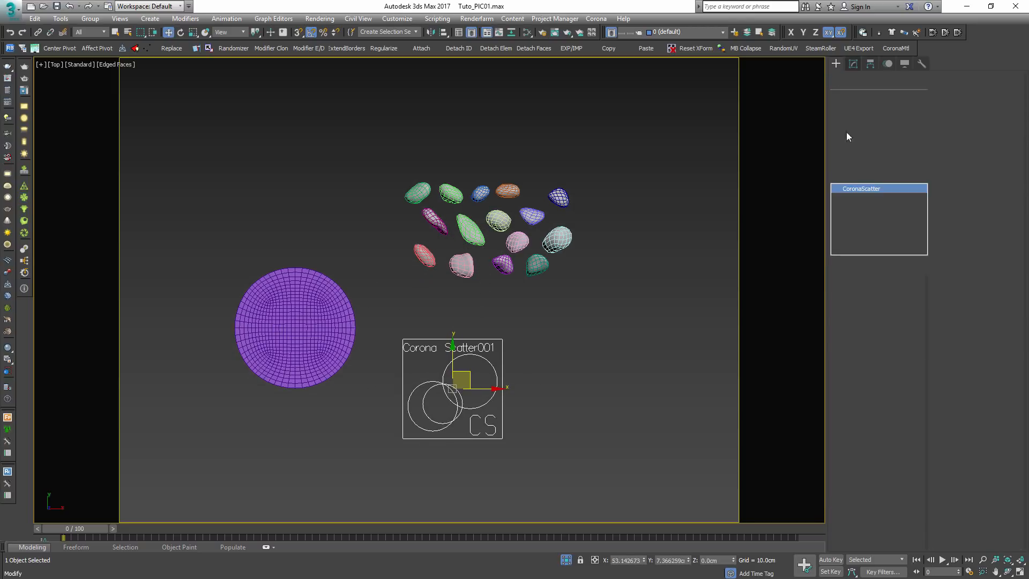
left_click(912, 311)
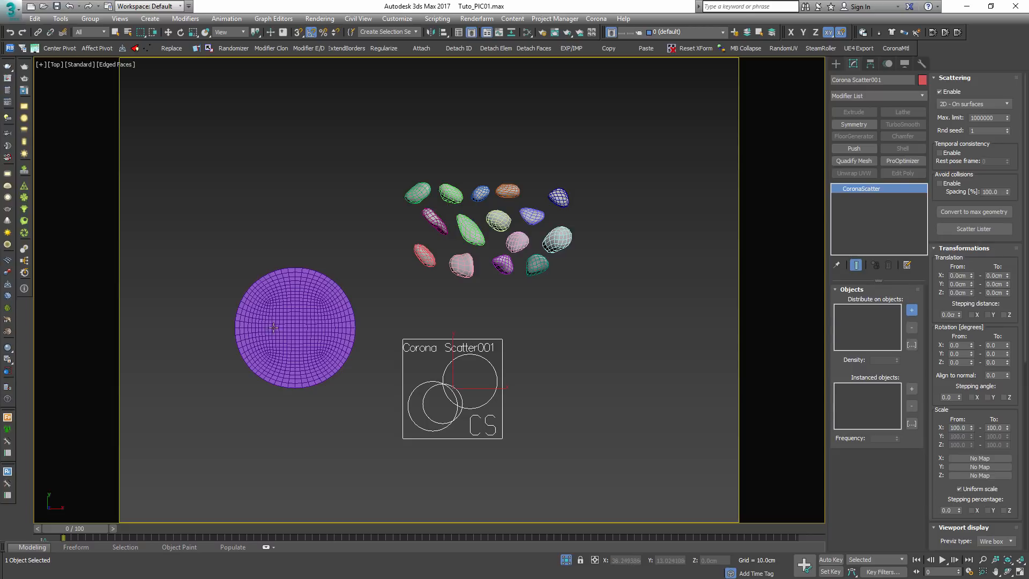
left_click(290, 319)
key("Escape")
- Save all the stones as a named selection set called piedras, and reselect the Corona Scatter
left_click_drag(657, 297, 656, 297)
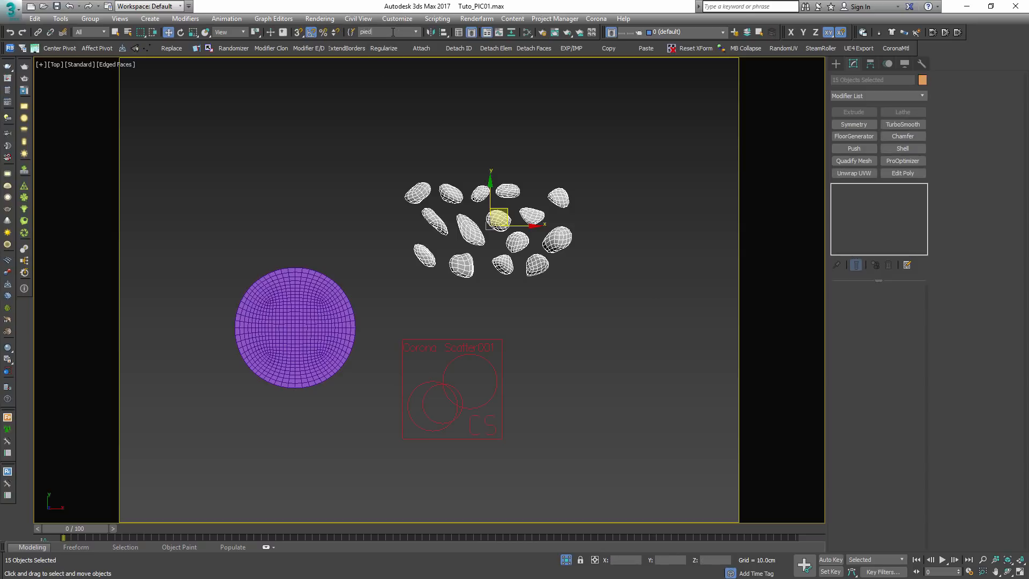
key("Return")
left_click(479, 352)
- Add every stone in the piedras selection set to the scatter's instanced objects
left_click(911, 423)
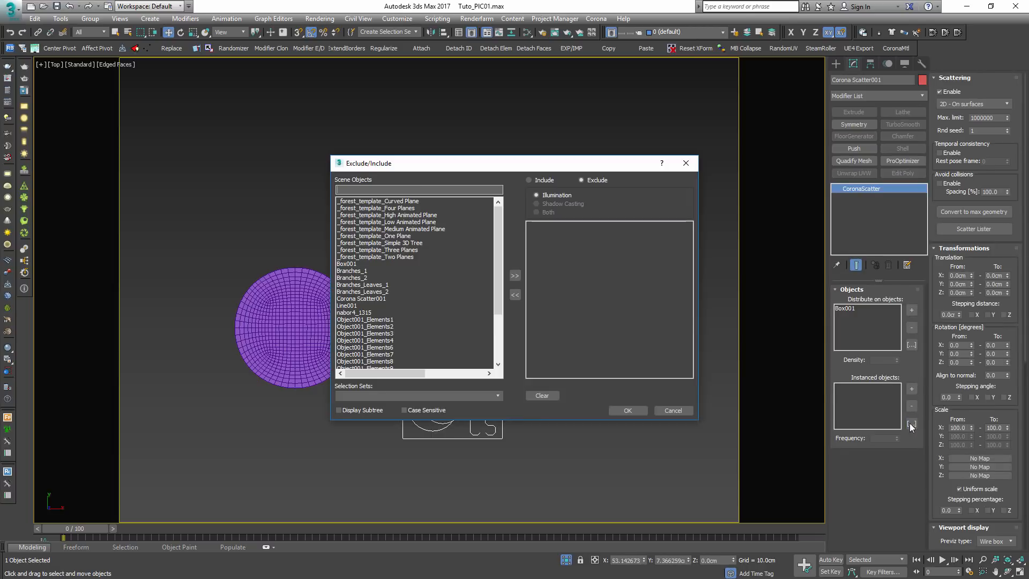
left_click(374, 396)
left_click(369, 403)
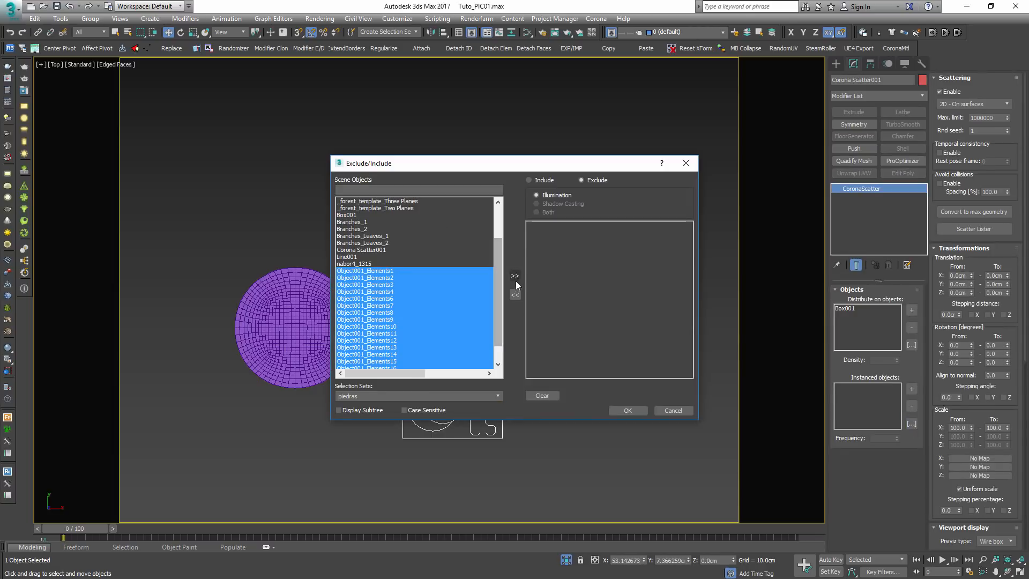
left_click(514, 275)
key("Return")
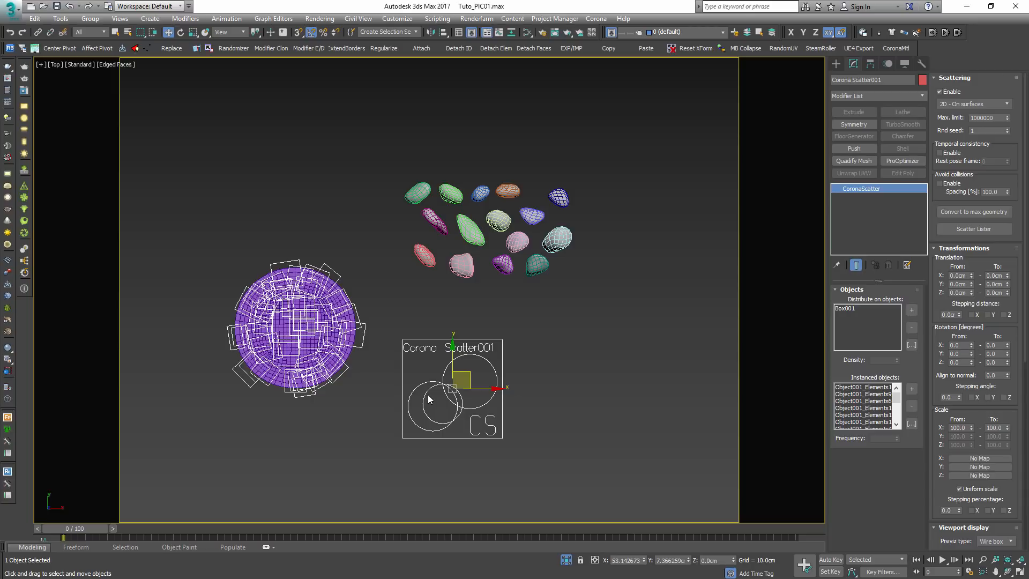
- Set the scatter's displayed percentage in the viewport to 100
middle_click_drag(295, 373, 385, 313, "alt")
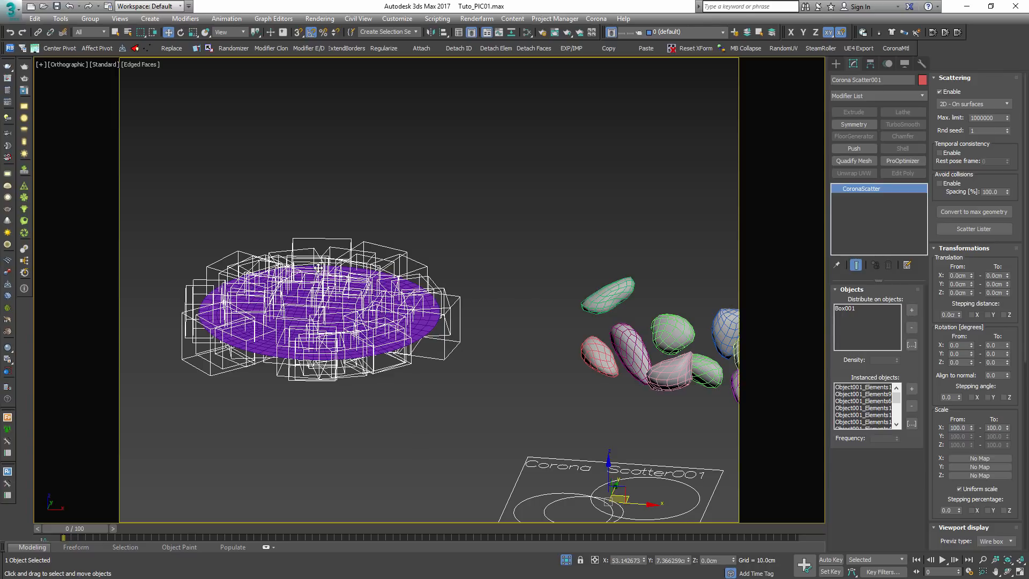
middle_click_drag(418, 361, 569, 356, "alt")
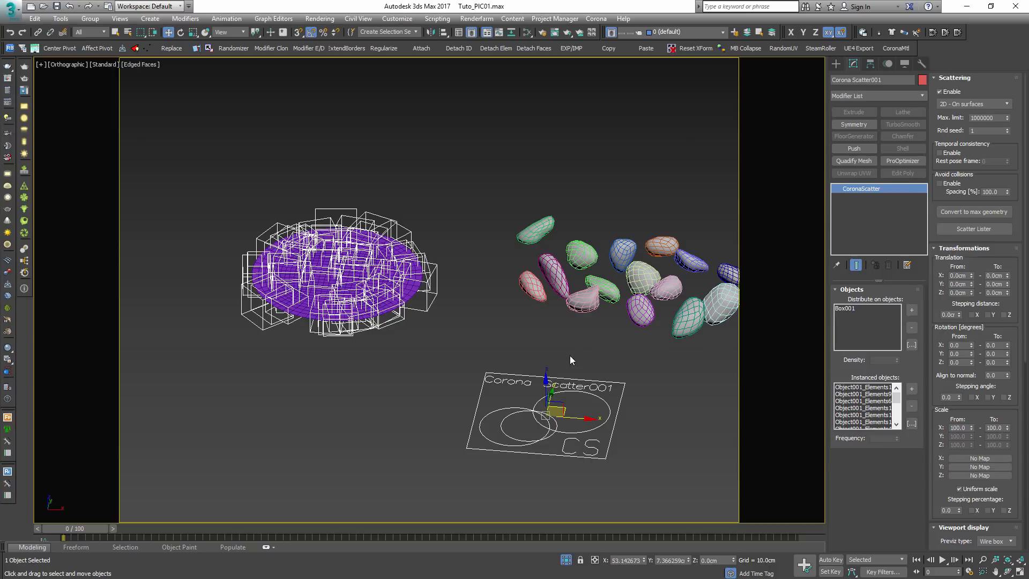
left_click_drag(560, 410, 572, 391)
left_click_drag(1016, 327, 1013, 262)
scroll(1011, 362, "down", 5)
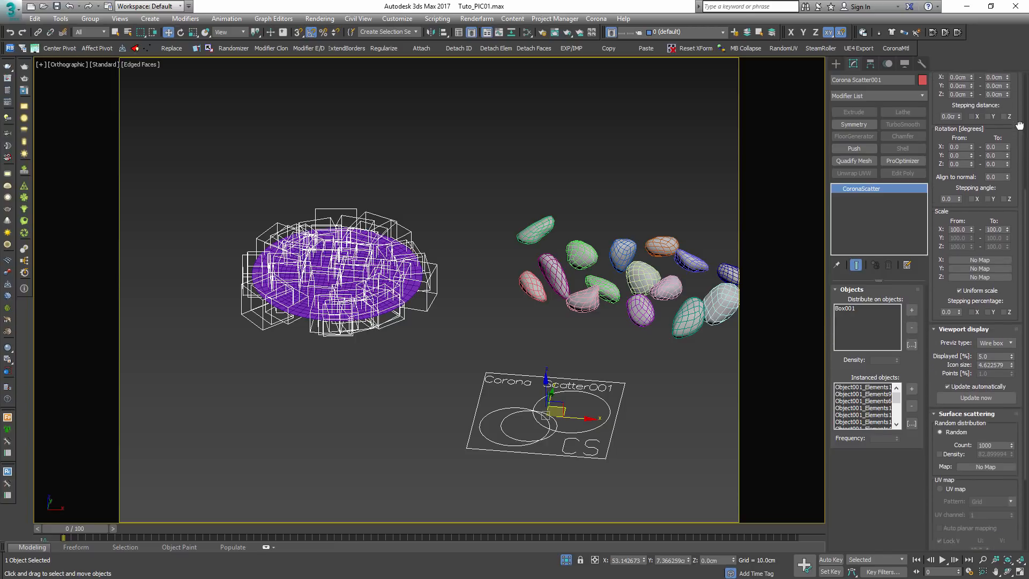
double_click(996, 351)
type("100")
key("Return")
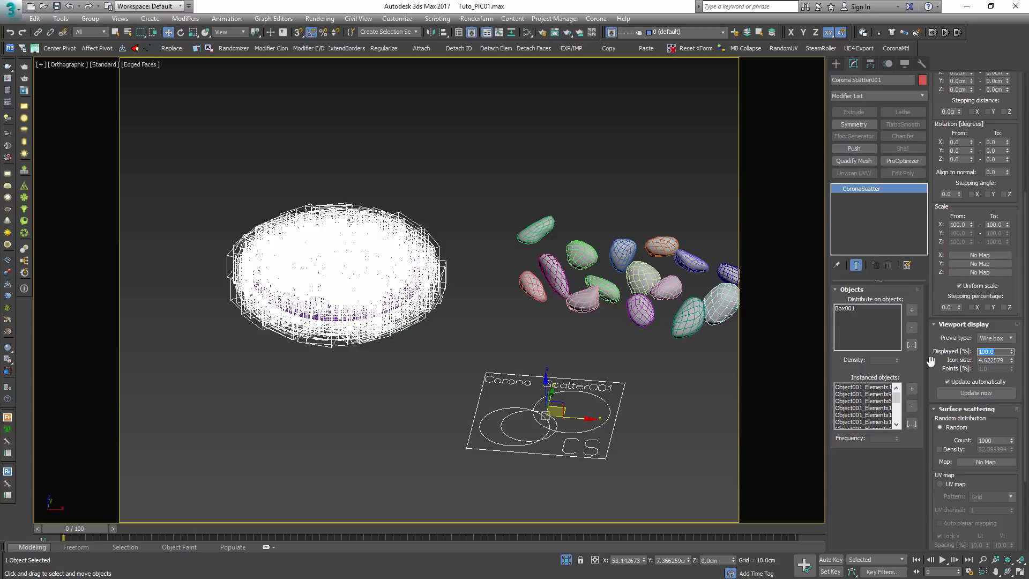
- Set the scatter's previz type to Full and turn off the mesh edges in the viewport
middle_click_drag(338, 291, 464, 369, "alt")
scroll(466, 385, "up", 3)
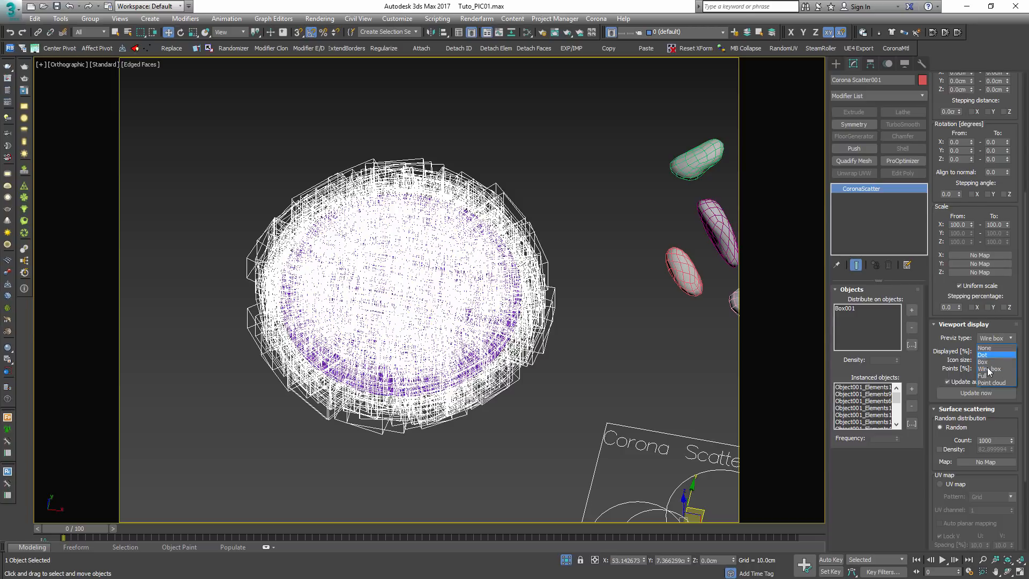
left_click(991, 382)
key("F4")
mouse_move(567, 352)
middle_mouse_down("alt")
mouse_move(518, 310)
mouse_move(522, 181)
mouse_move(548, 311)
mouse_move(509, 361)
mouse_move(522, 354)
middle_mouse_up("alt")
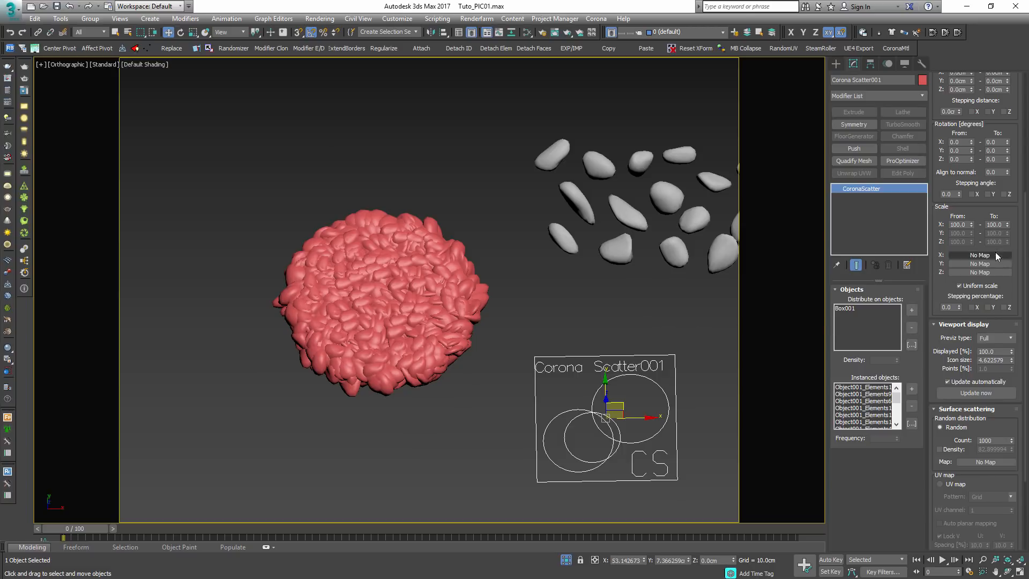
scroll(1018, 367, "up", 5)
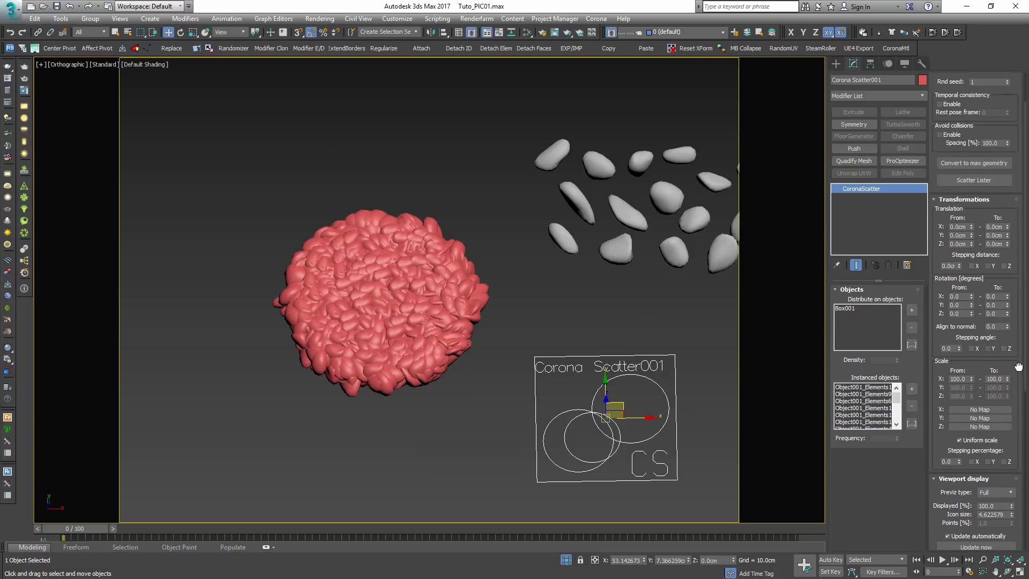
scroll(1018, 367, "up", 1)
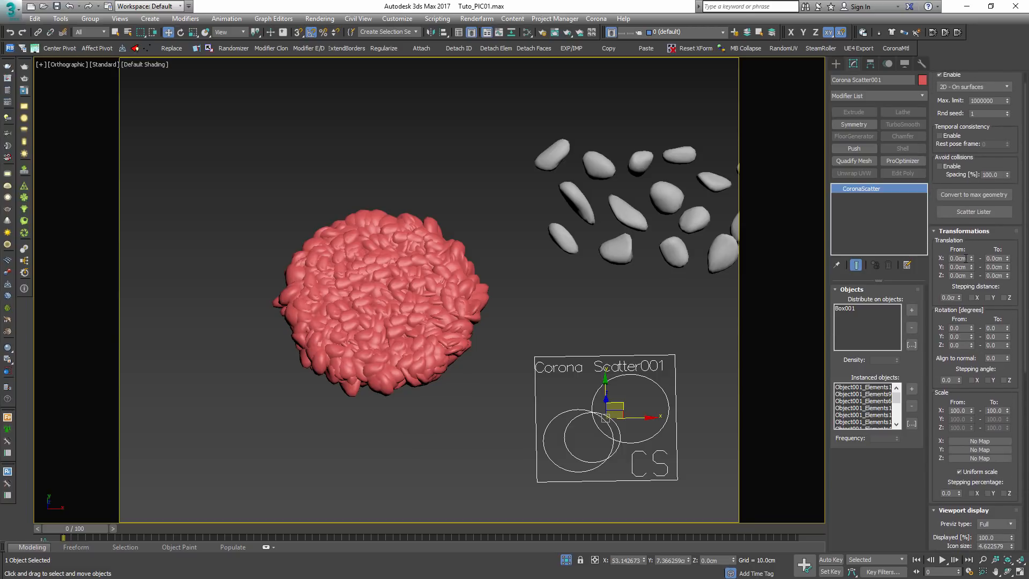
- Set the scatter's X rotation range from -180 to 180 degrees
double_click(967, 258)
double_click(962, 328)
type("-180")
key("Tab")
type("180")
key("Tab")
- Set the scatter's Y rotation range from -180 to 180 degrees
type("18")
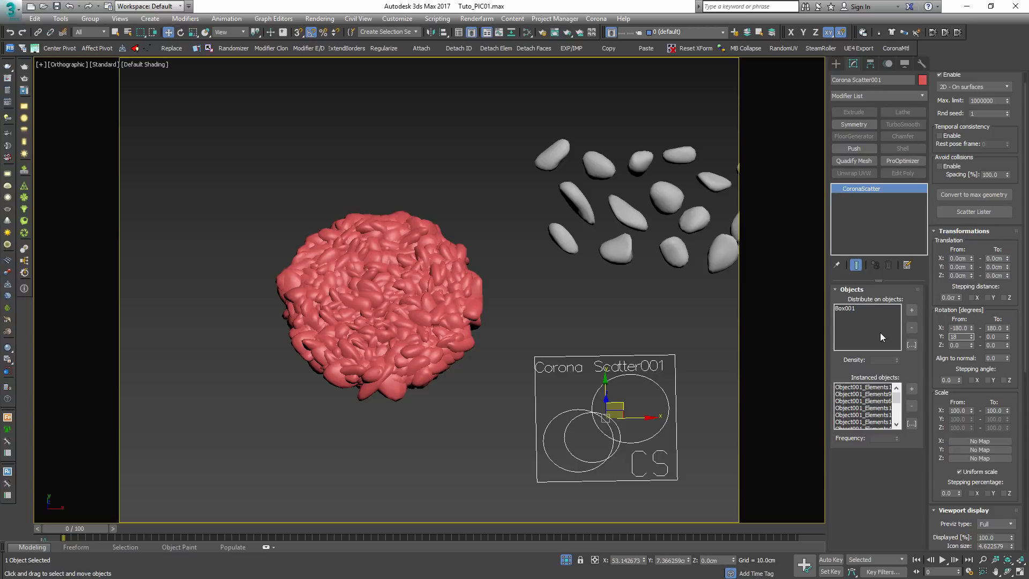
type("18")
type("80")
key("Tab")
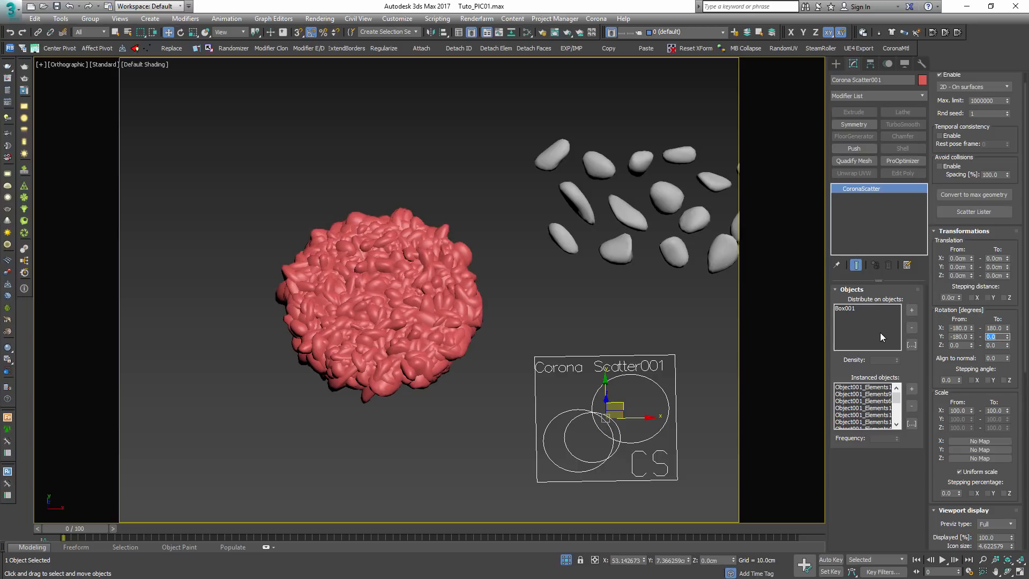
type("180")
key("Tab")
- Set the scatter's Z rotation range from -180 to 180 degrees
type("-1")
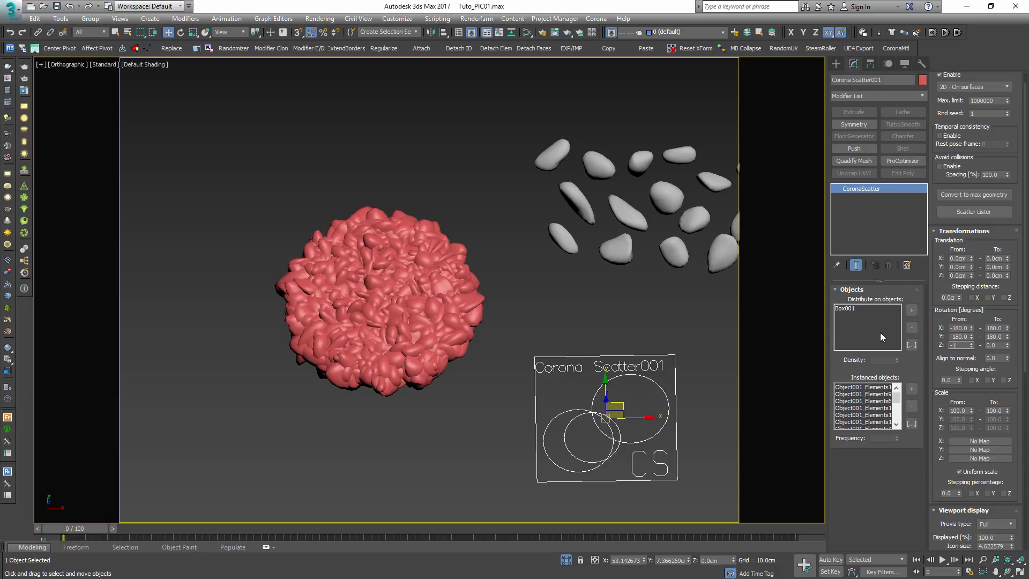
type("80")
key("Tab")
type("180")
key("Return")
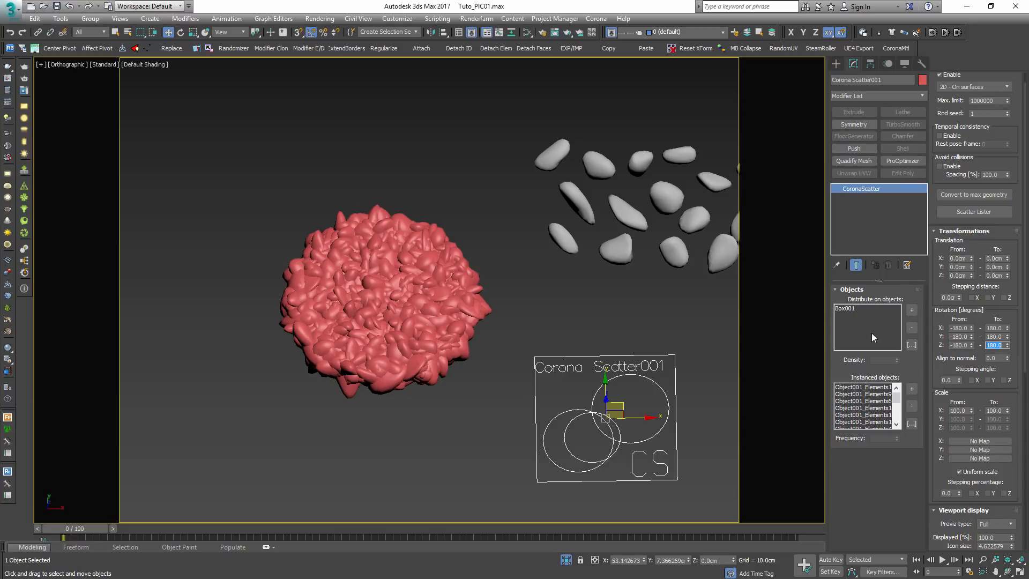
- Enable collision avoidance for the scattered stones and lower its spacing to 16%
scroll(415, 303, "up", 2)
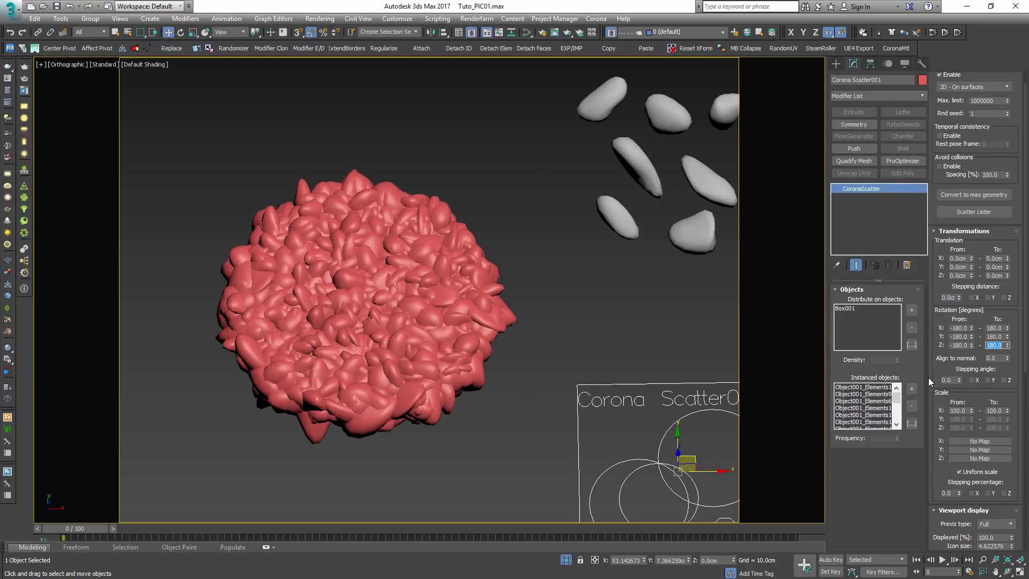
scroll(1019, 288, "up", 2)
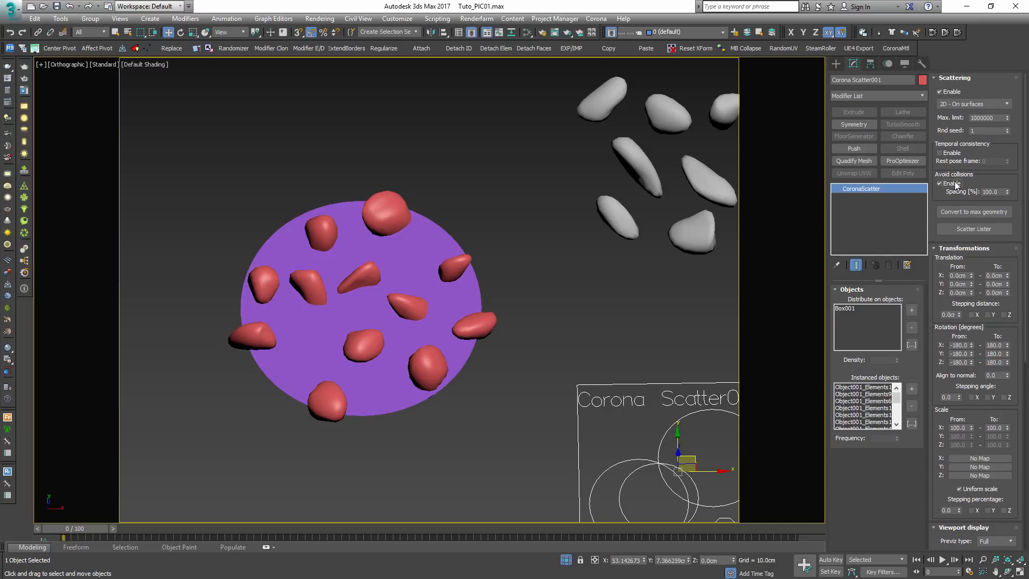
scroll(367, 319, "up", 3)
middle_click_drag(437, 311, 418, 374, "alt")
scroll(423, 351, "down", 2)
scroll(449, 315, "up", 3)
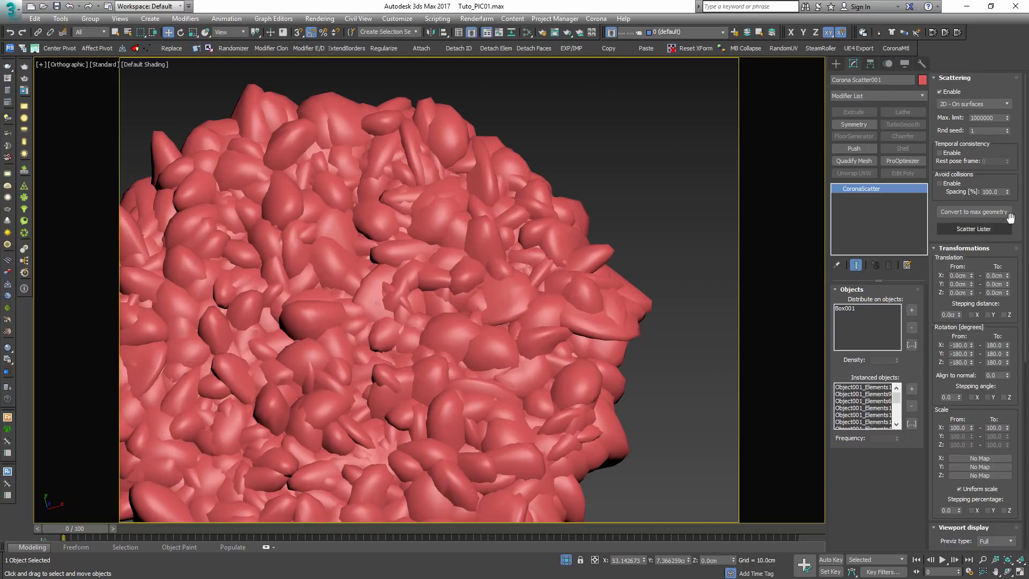
scroll(471, 339, "down", 3)
scroll(459, 347, "up", 2)
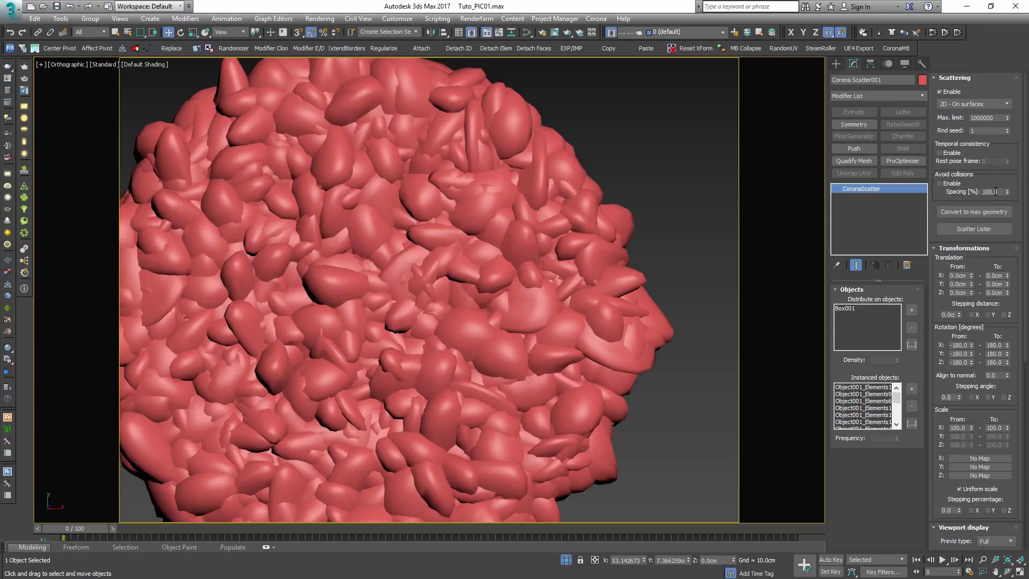
left_click(949, 185)
left_click_drag(1007, 191, 998, 237)
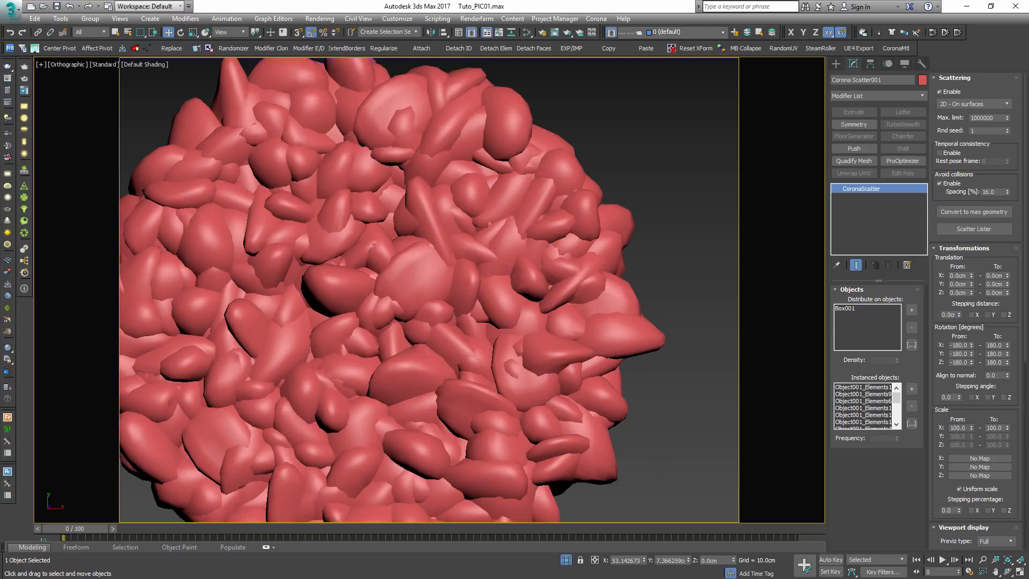
- Set the stones' uniform scale range from 25 to 50%
double_click(957, 427)
type("25")
key("Tab")
type("50")
key("Return")
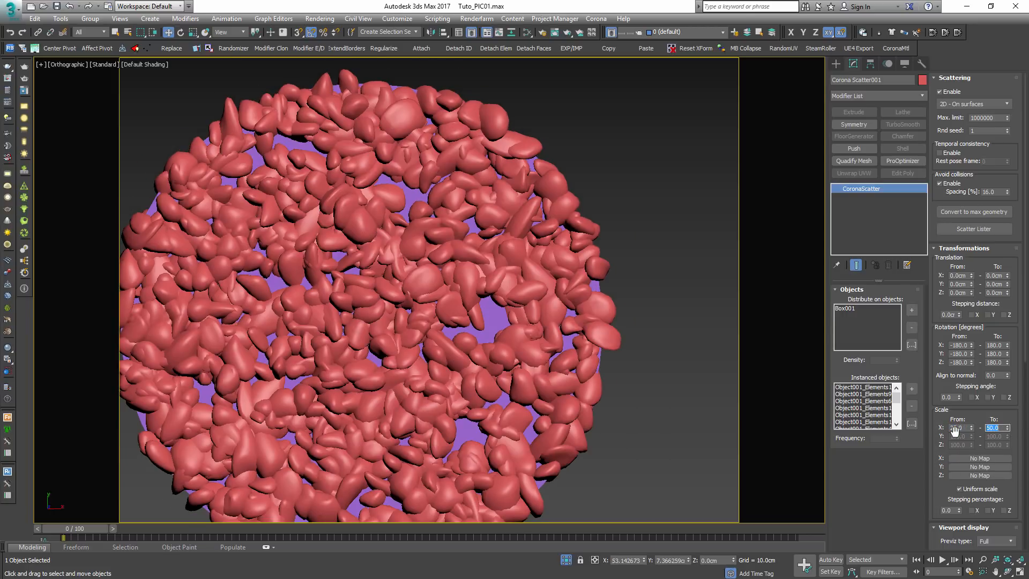
- Set the stones' uniform scale range from 30 to 60%
middle_click_drag(480, 404, 522, 301, "alt")
scroll(471, 354, "down", 3)
middle_click_drag(482, 342, 455, 381, "alt")
middle_click_drag(529, 305, 488, 329)
scroll(488, 330, "down", 3)
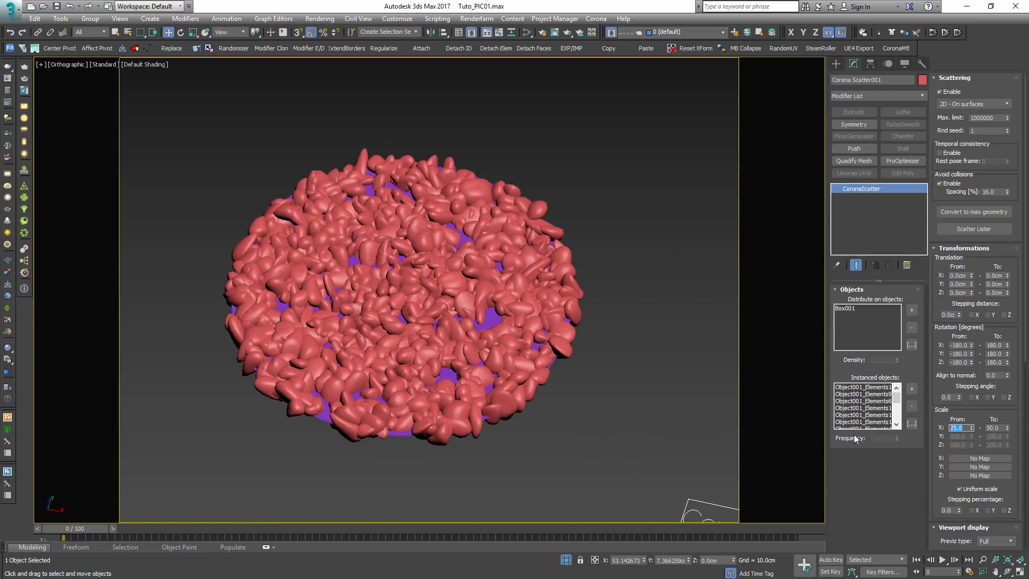
type("0")
key("Tab")
type("60")
key("Return")
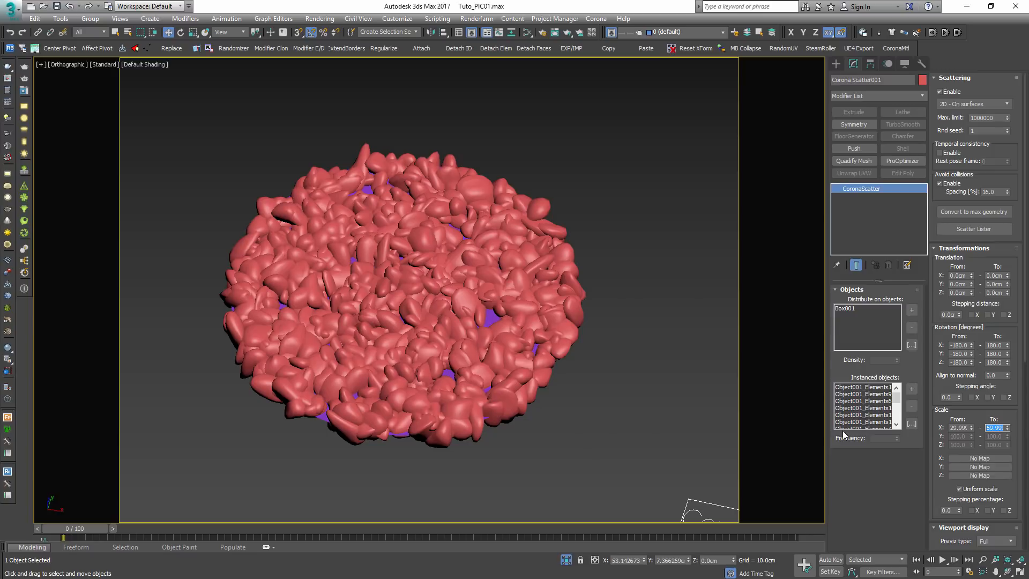
- In the front view, set the scatter's Z translation range from -0.4 to 0.25 cm
middle_click_drag(502, 339, 442, 271, "alt")
scroll(499, 387, "down", 3)
key("f")
key("z")
middle_click_drag(330, 227, 496, 284)
scroll(496, 284, "up", 3)
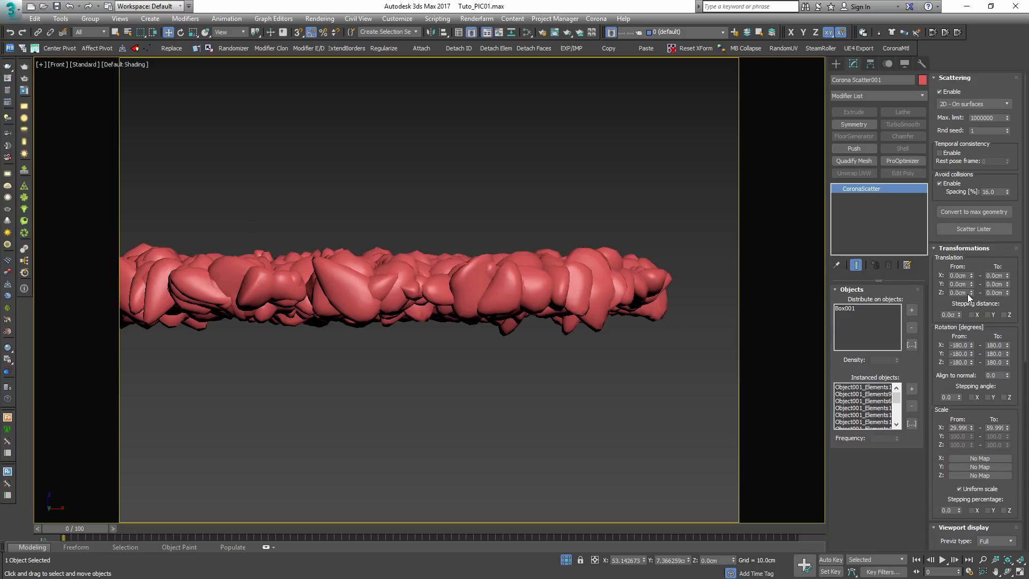
type("-0.2")
key("Tab")
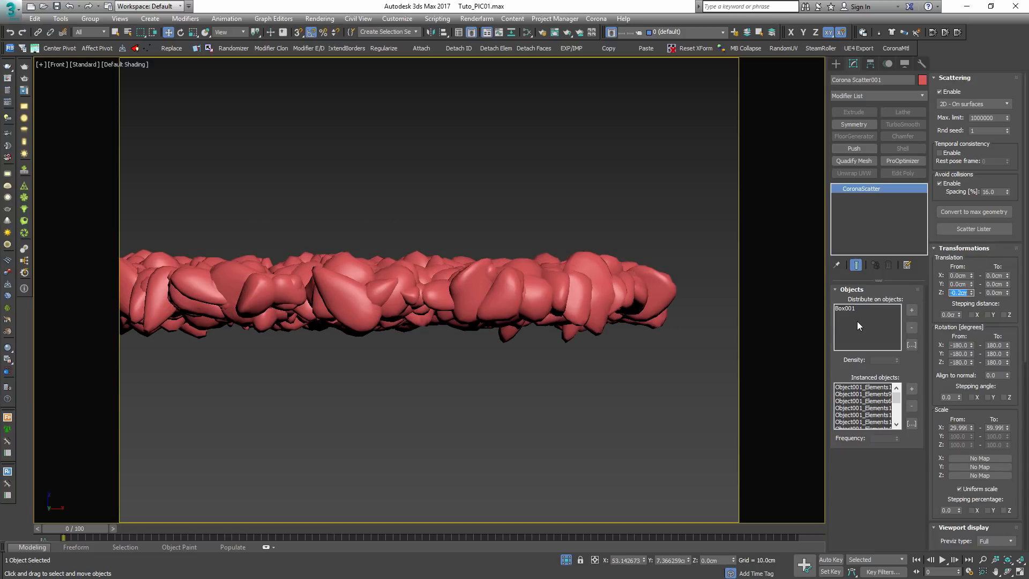
type("0.2")
key("Return")
middle_click_drag(593, 323, 343, 309, "alt")
key("shift+z")
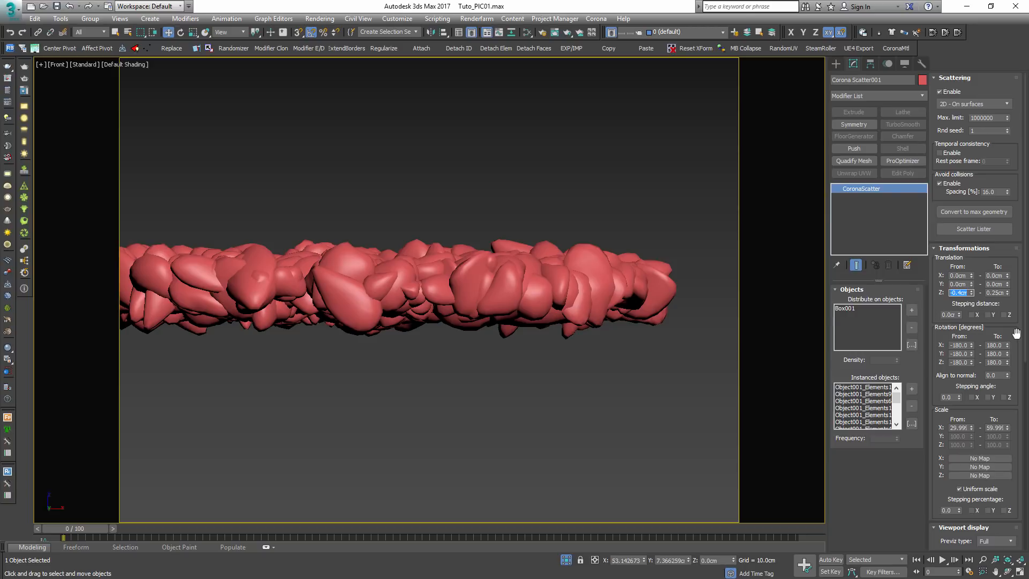
- Raise the collision-avoidance spacing to about 39.2%
middle_click_drag(650, 381, 589, 420, "alt")
scroll(1022, 207, "down", 1)
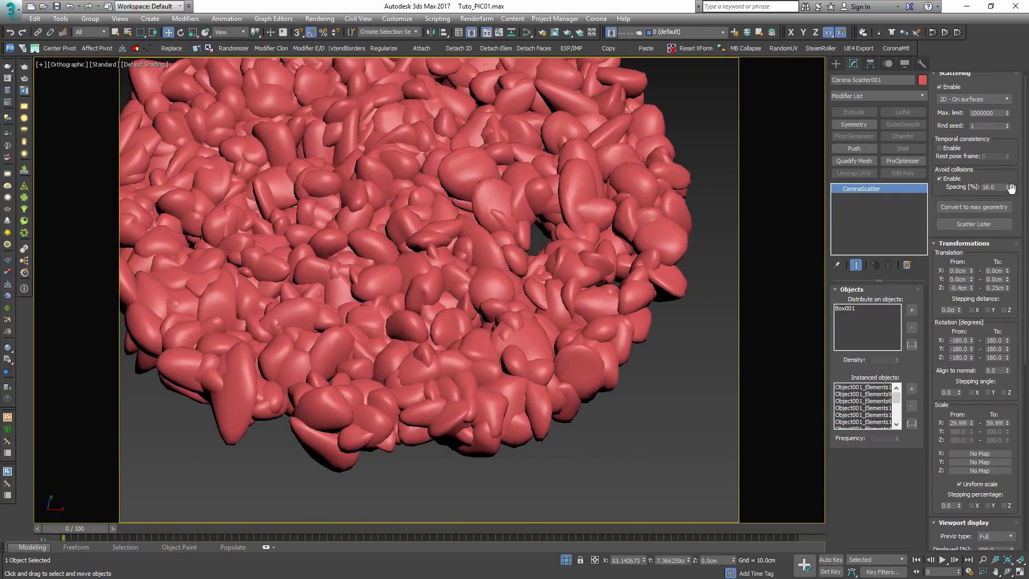
left_click_drag(1010, 187, 998, 108)
scroll(555, 273, "down", 3)
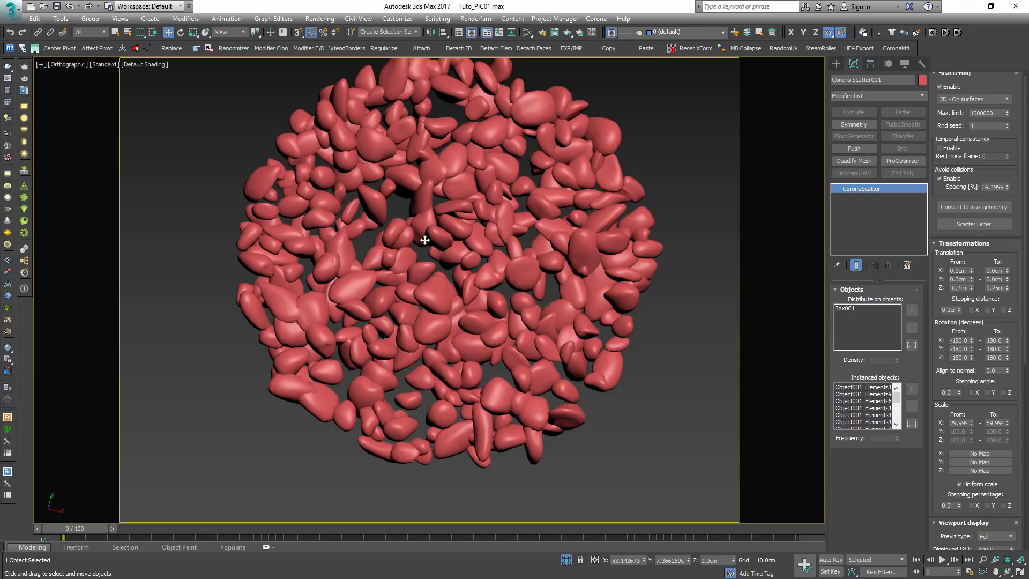
middle_click_drag(424, 240, 506, 246, "alt")
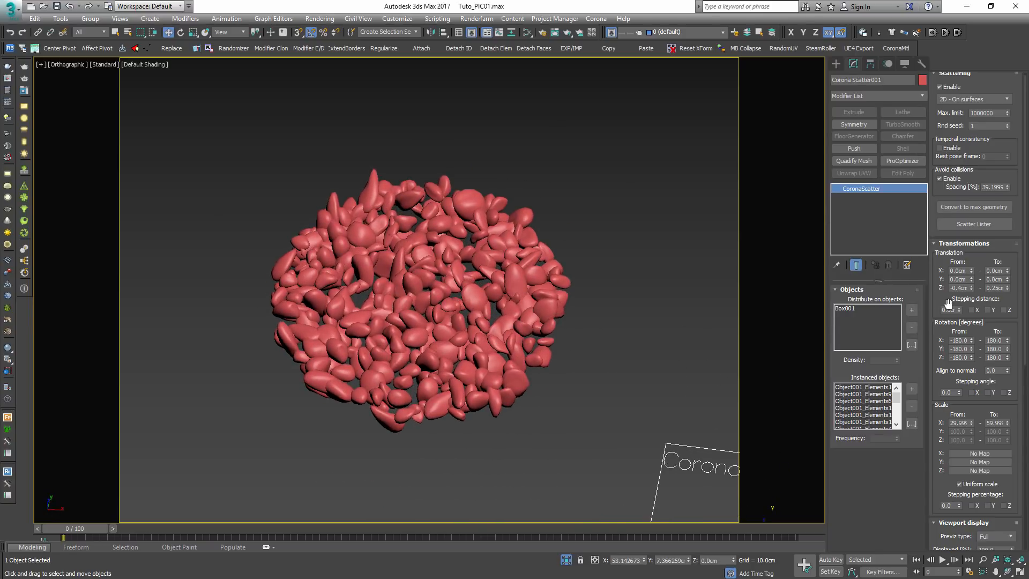
- Try a lower random count of about 720 for the surface scattering
left_click_drag(1014, 485, 1025, 224)
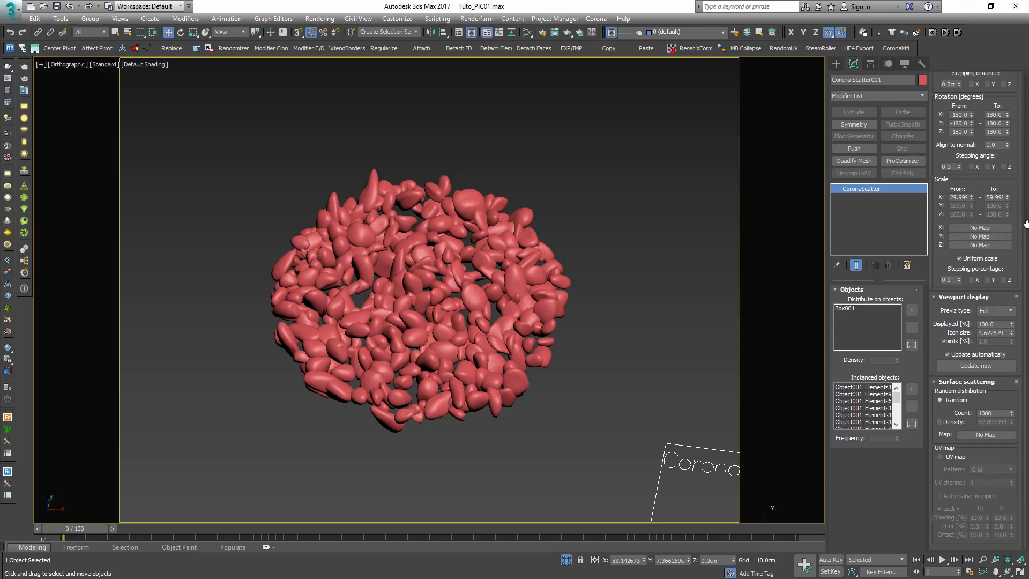
left_click_drag(1026, 182, 1025, 154)
scroll(516, 379, "up", 3)
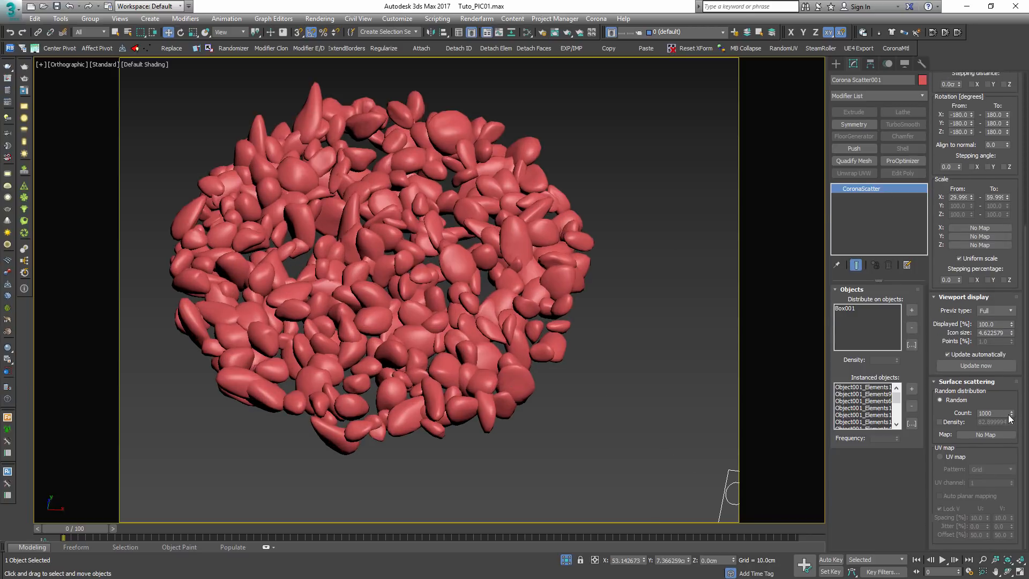
left_click_drag(1012, 414, 1001, 254)
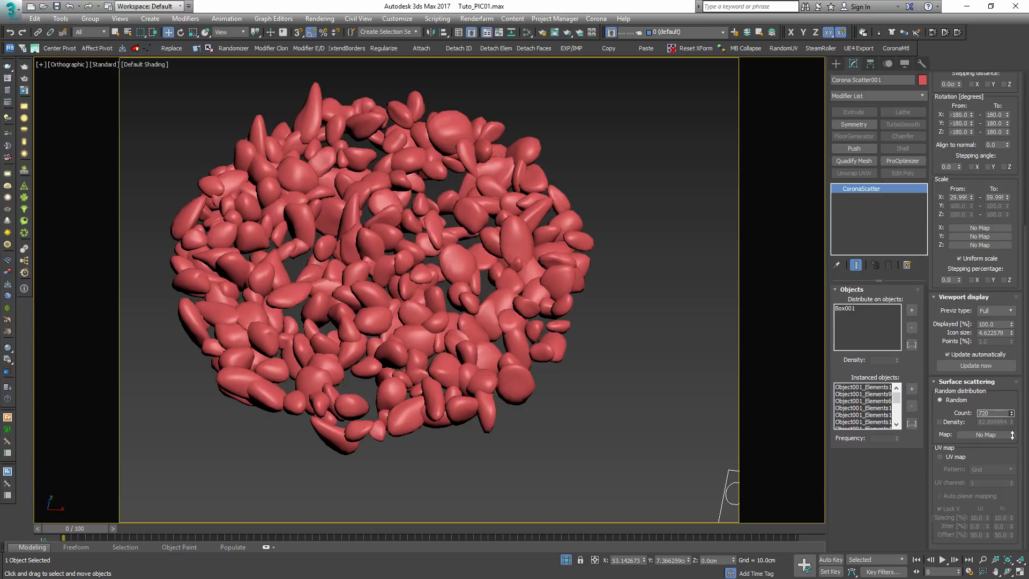
- Control the surface scattering by density, lowering it to about 19 and raising it again slightly
left_click(953, 422)
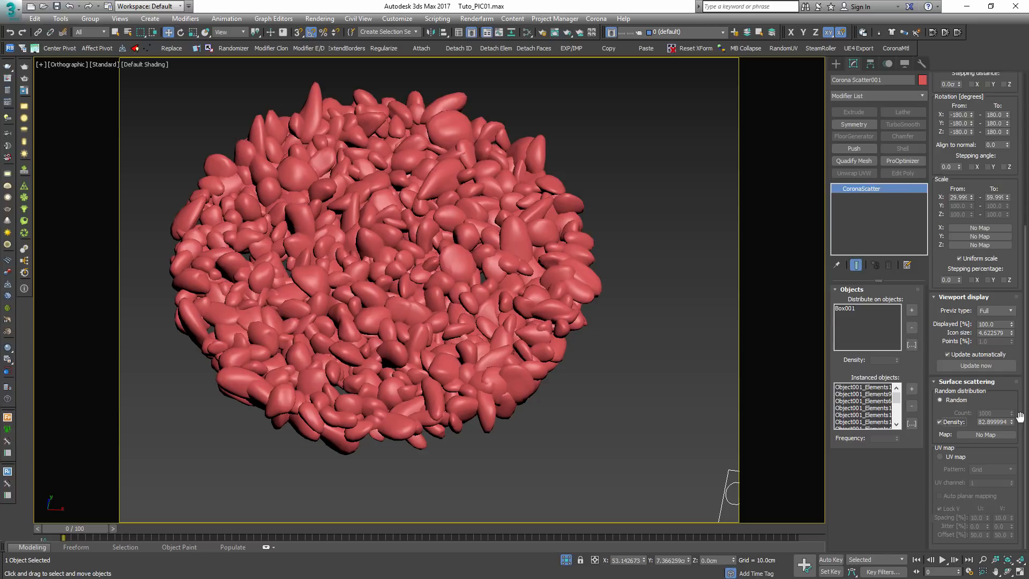
left_click_drag(1011, 422, 1001, 462)
middle_click_drag(560, 374, 564, 407, "alt")
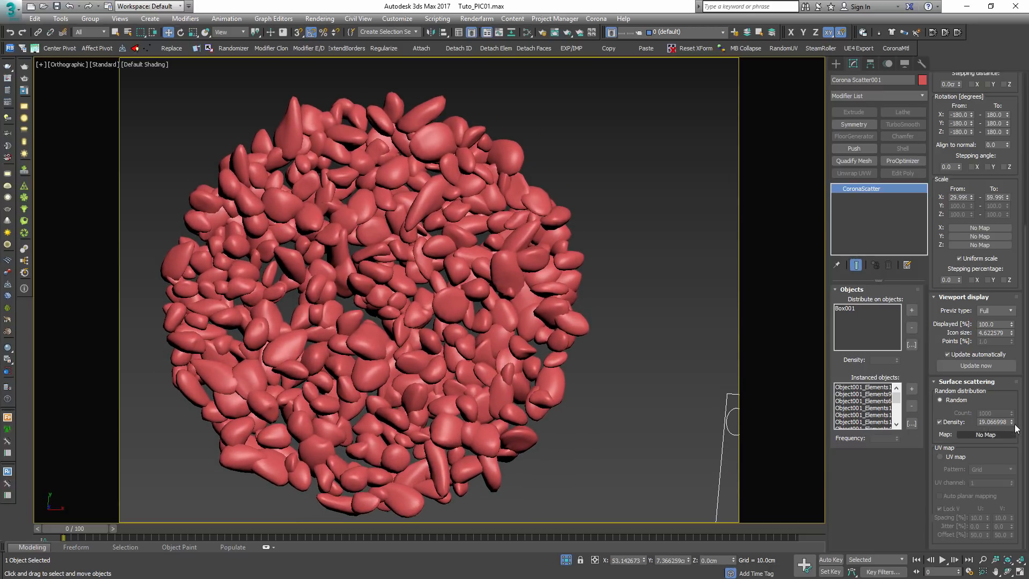
left_click_drag(1011, 423, 1008, 384)
- Set the collision-avoidance spacing to about 42.3%
left_click_drag(1020, 194, 1011, 432)
left_click_drag(1007, 191, 1008, 189)
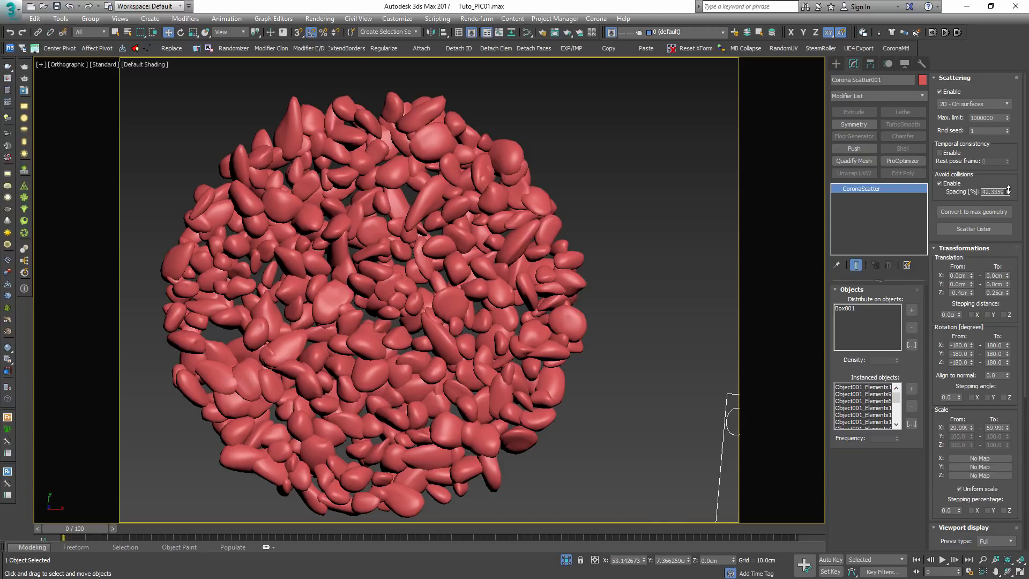
scroll(501, 273, "down", 2)
middle_click_drag(505, 359, 625, 265, "alt")
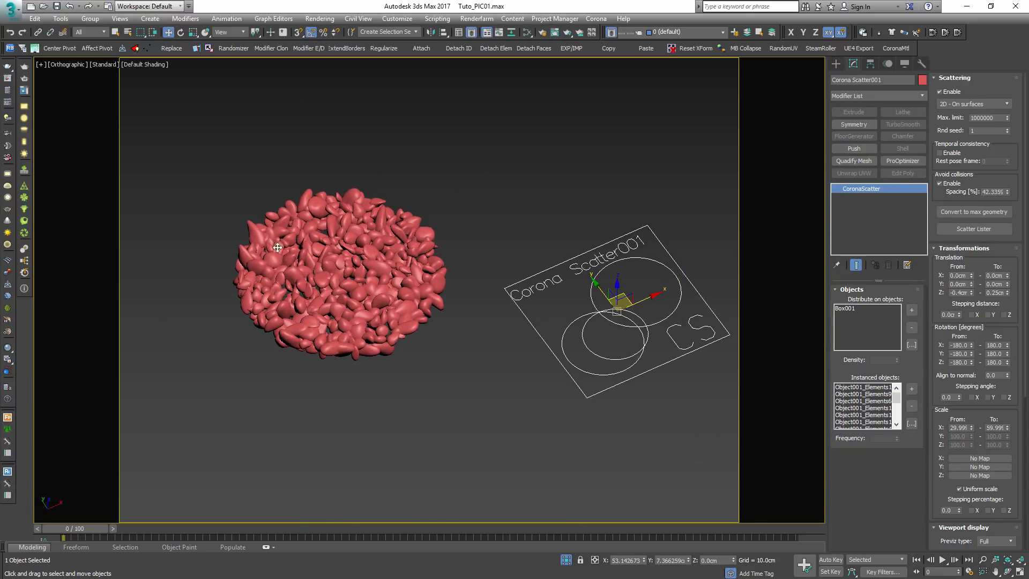
- Convert the Corona scatter to 3ds Max geometry
left_click(974, 214)
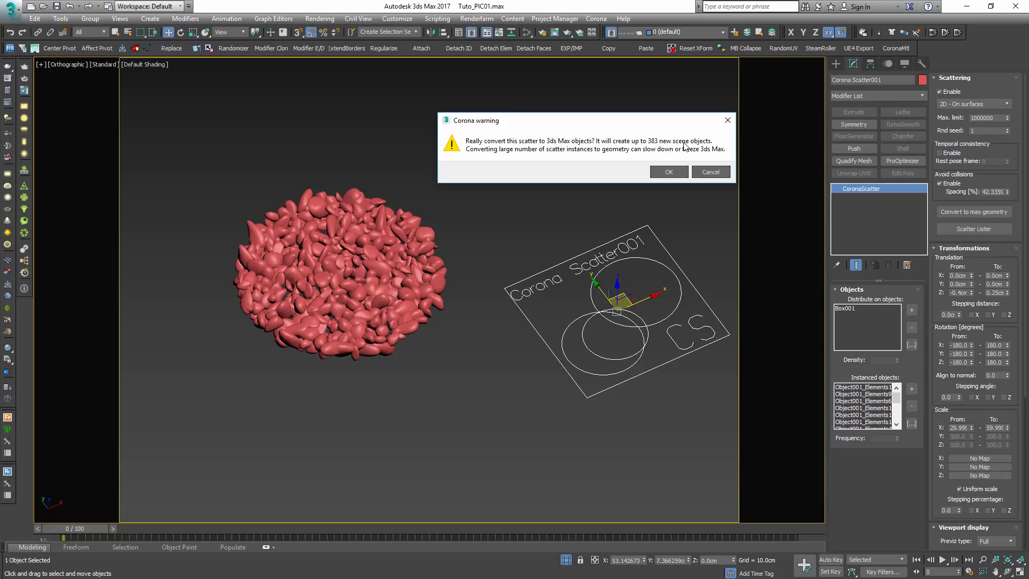
left_click(710, 171)
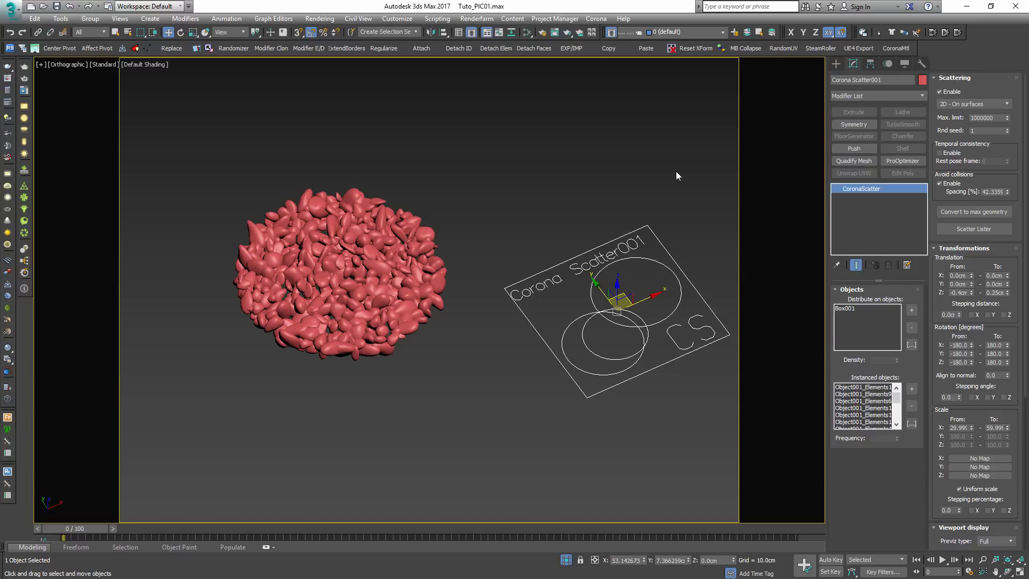
middle_click_drag(556, 188, 478, 294, "alt")
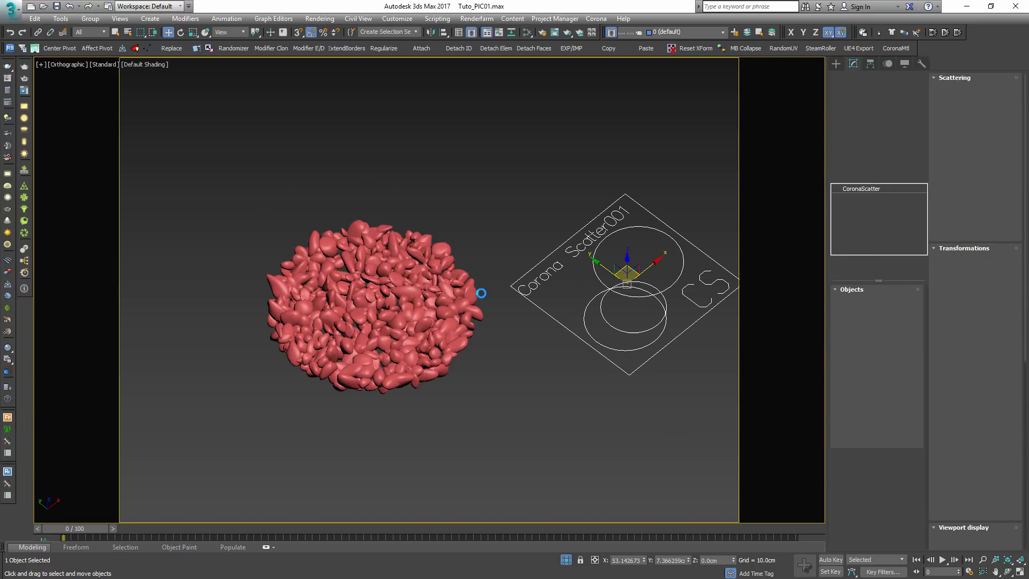
scroll(548, 291, "down", 3)
middle_click_drag(567, 295, 556, 306)
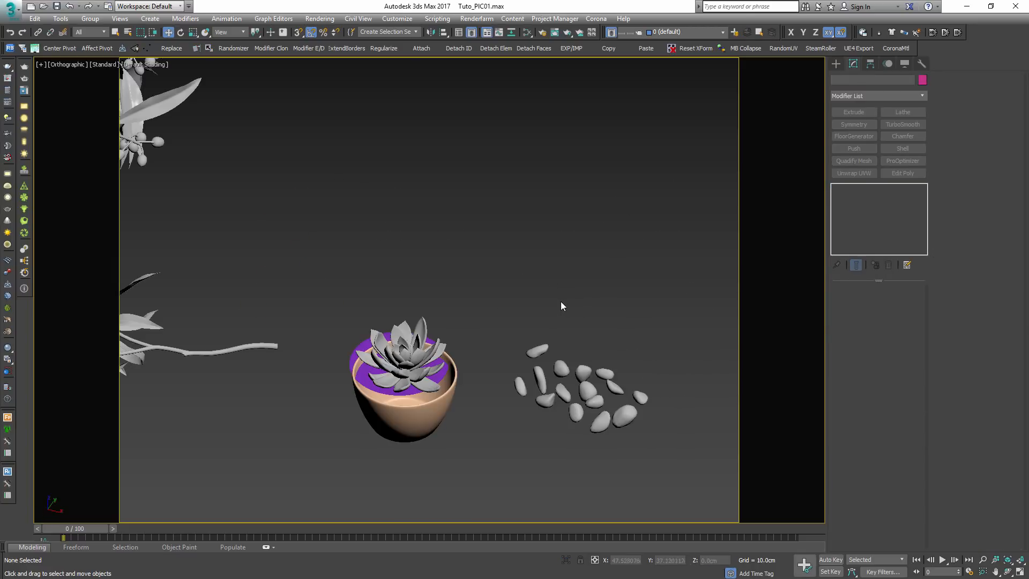
- Unhide all objects and display edged faces in the viewport
middle_click_drag(473, 368, 503, 247, "alt")
right_click(504, 248)
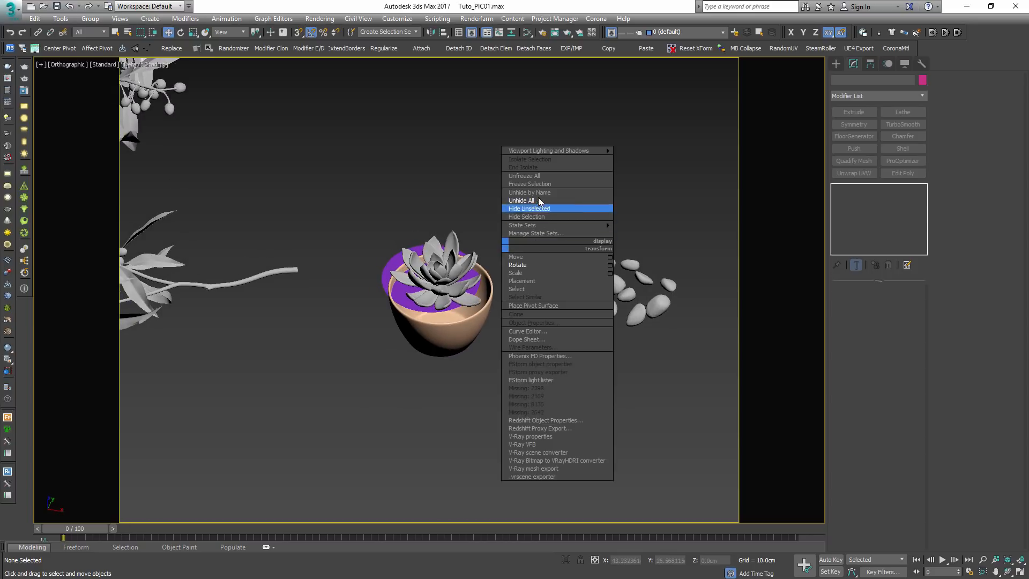
left_click(538, 197)
scroll(469, 277, "up", 6)
key("F4")
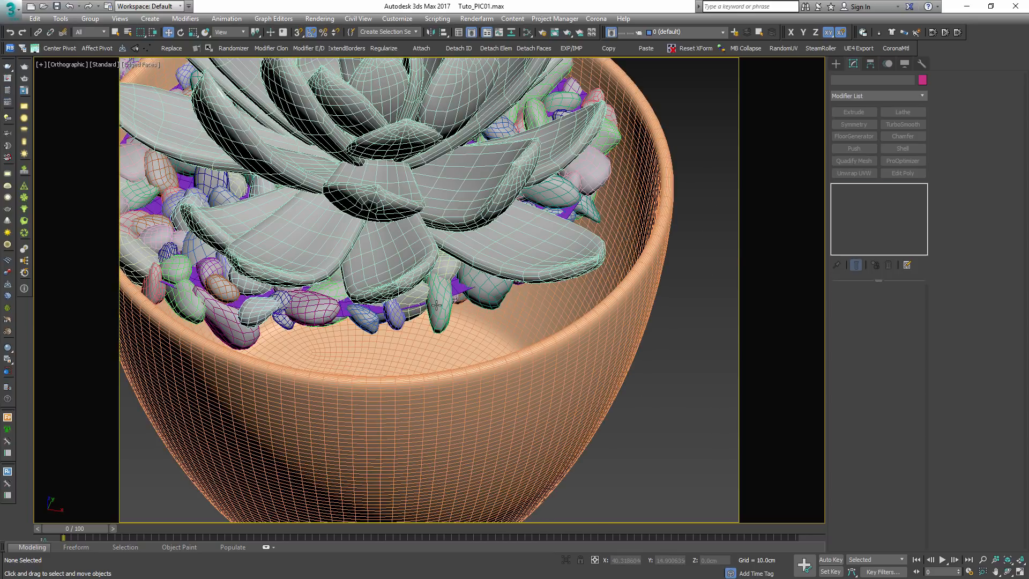
- Select the succulent and its pot together and hide them
left_click(447, 254)
left_click(481, 260)
left_click(520, 340, "ctrl")
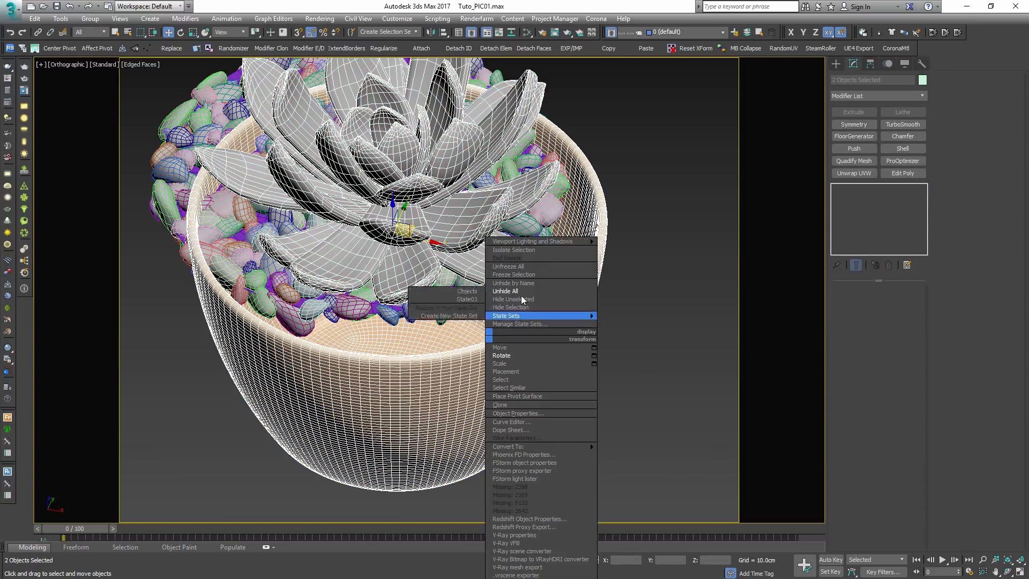
right_click(487, 336)
left_click(518, 299)
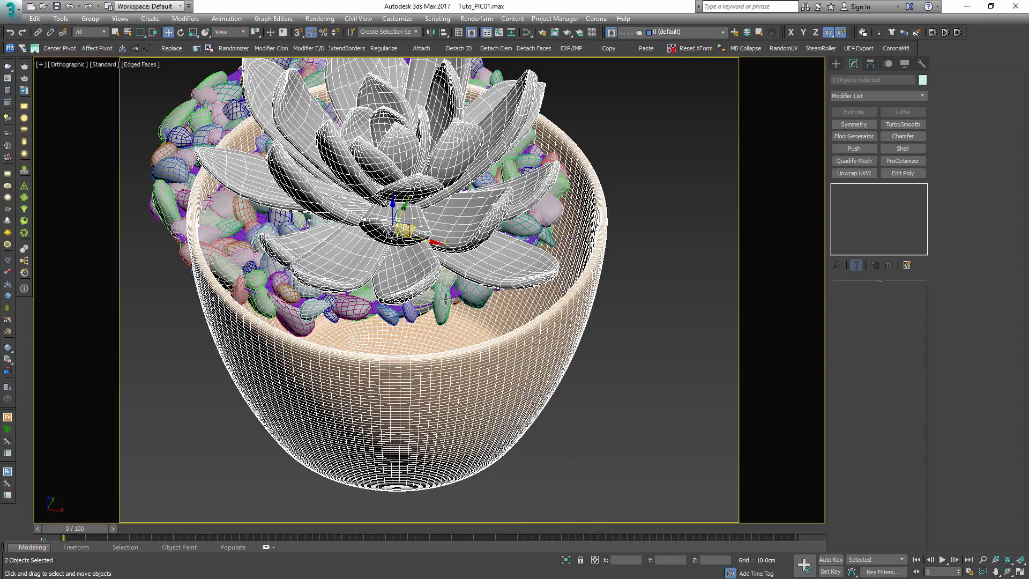
right_click(489, 259)
left_click(518, 227)
- Hide the purple disc Box001 beneath the stones
left_click(457, 295)
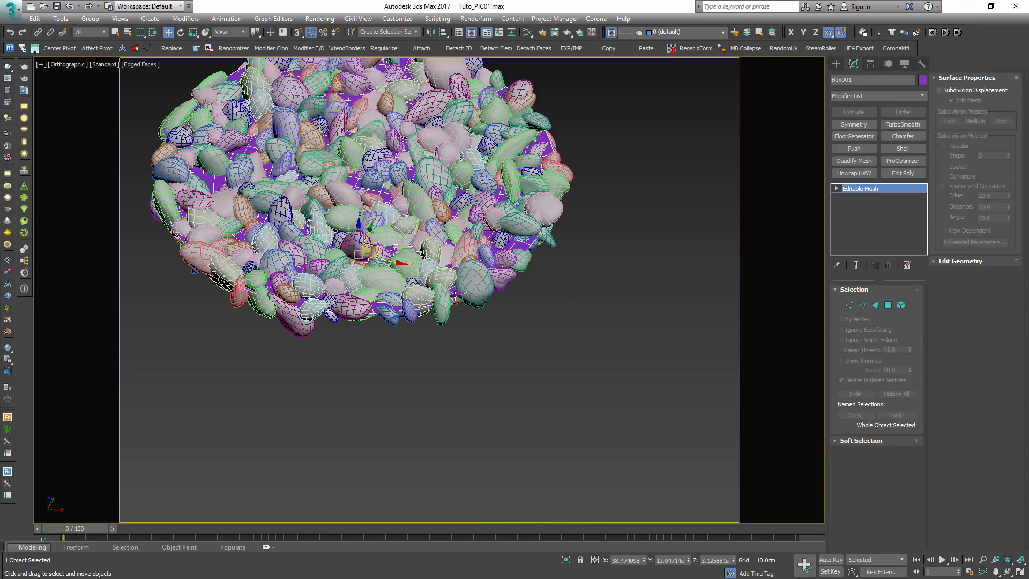
right_click(455, 294)
left_click(470, 266)
- Select all the converted stones of the round pile, leaving out the original source stones
left_click(465, 272)
middle_click_drag(466, 273, 340, 190, "alt")
scroll(502, 284, "down", 3)
left_click_drag(540, 370, 541, 369)
middle_click_drag(541, 369, 523, 279, "alt")
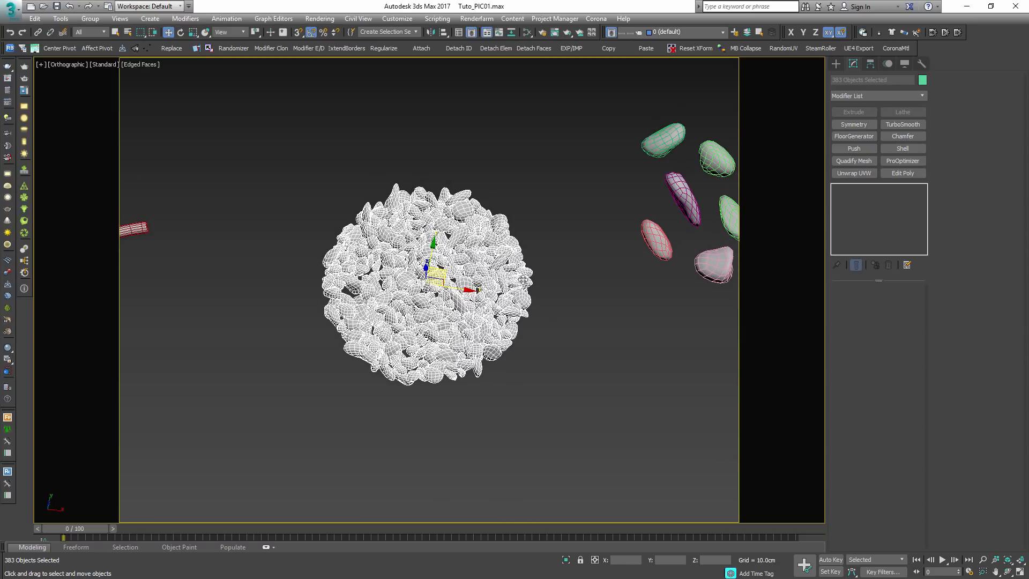
- Attach the selected stones into a single Editable Poly with Quick Attach
left_click(421, 48)
left_click(510, 284)
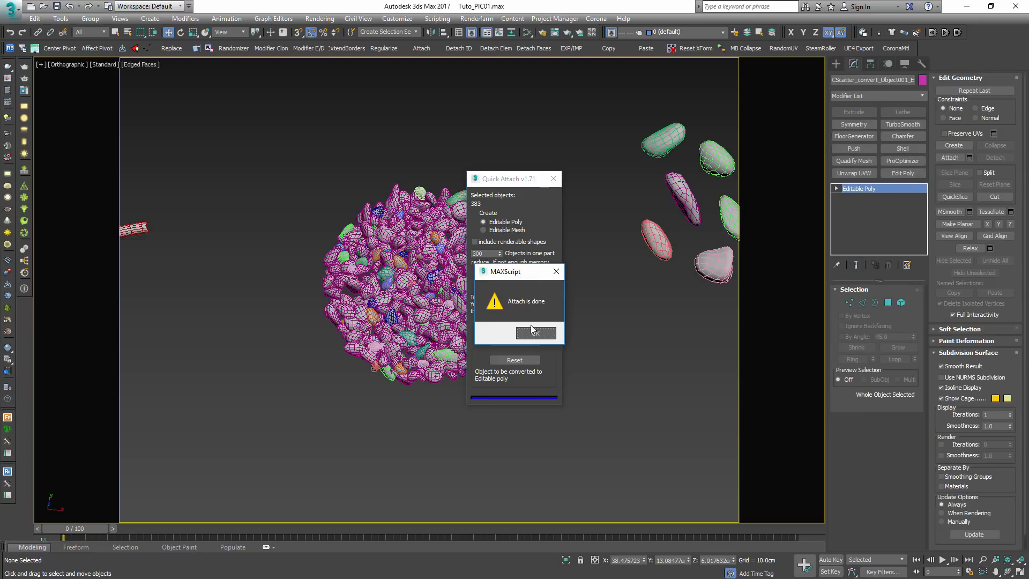
left_click(536, 333)
left_click(553, 178)
left_click(584, 327)
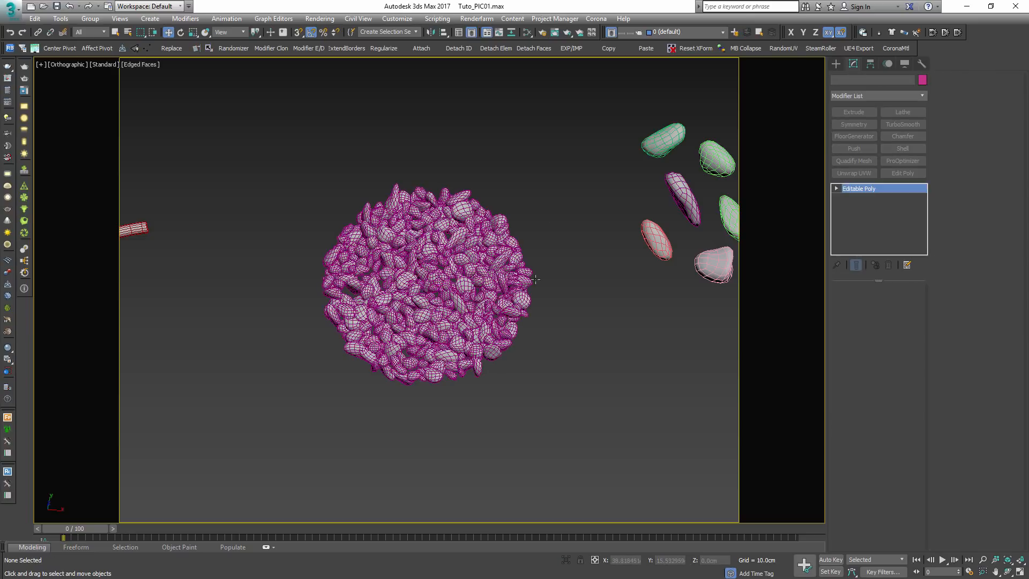
- Apply Reset XForm to the attached stone pile and collapse the XForm modifier into the Editable Poly
key("ctrl+z")
left_click(921, 64)
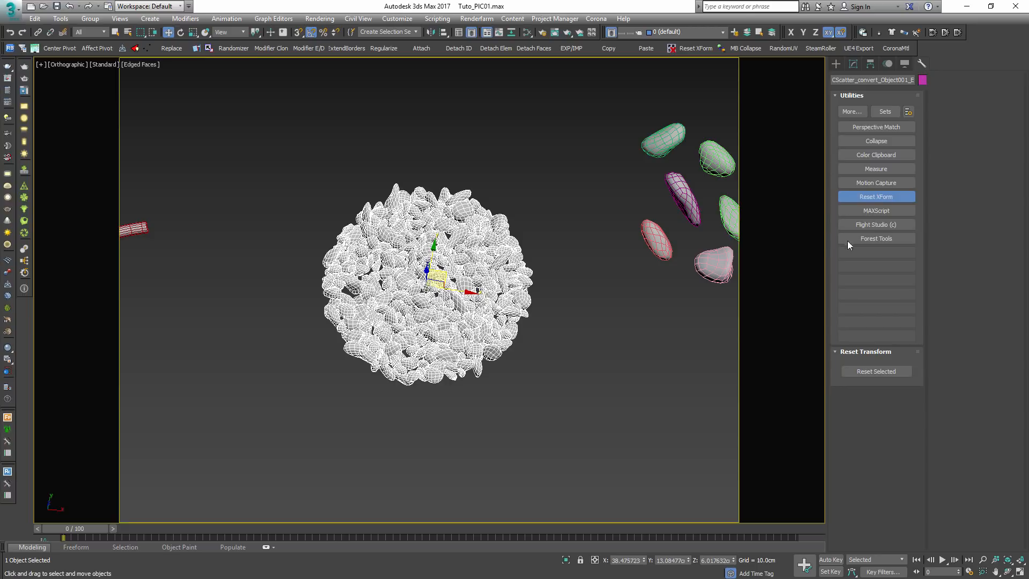
left_click(853, 63)
left_click(858, 185)
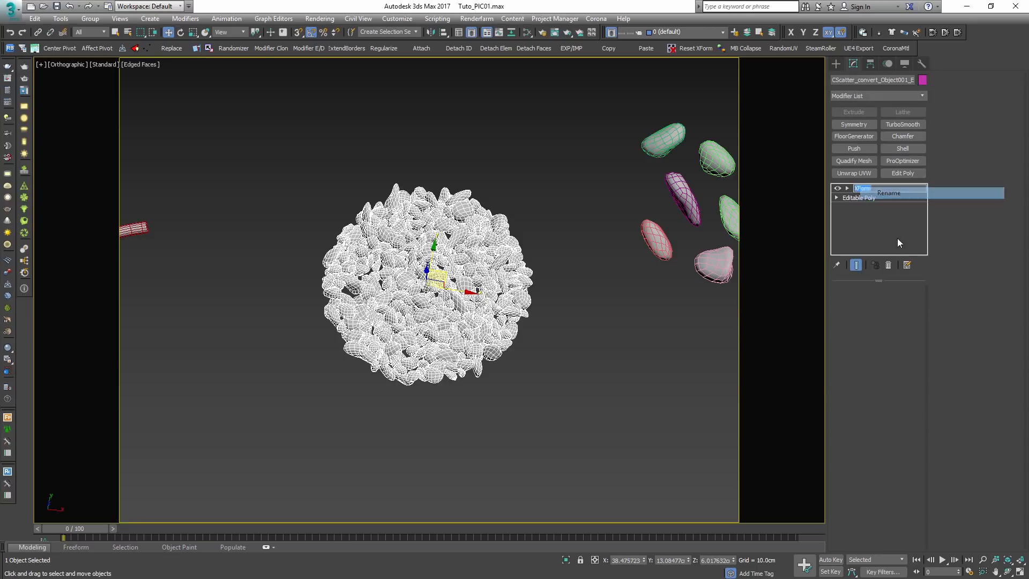
left_click(865, 185)
right_click(877, 194)
left_click(929, 284)
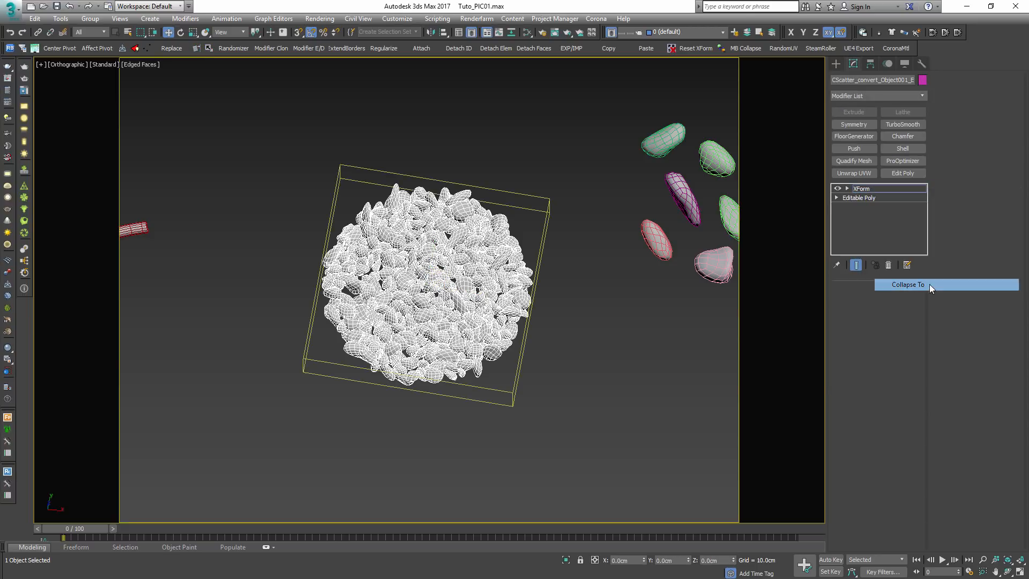
left_click(560, 351)
- Unhide all objects to bring back the pot, the succulent and the purple disc
left_click(457, 303)
middle_click_drag(457, 303, 472, 268, "alt")
right_click(517, 336)
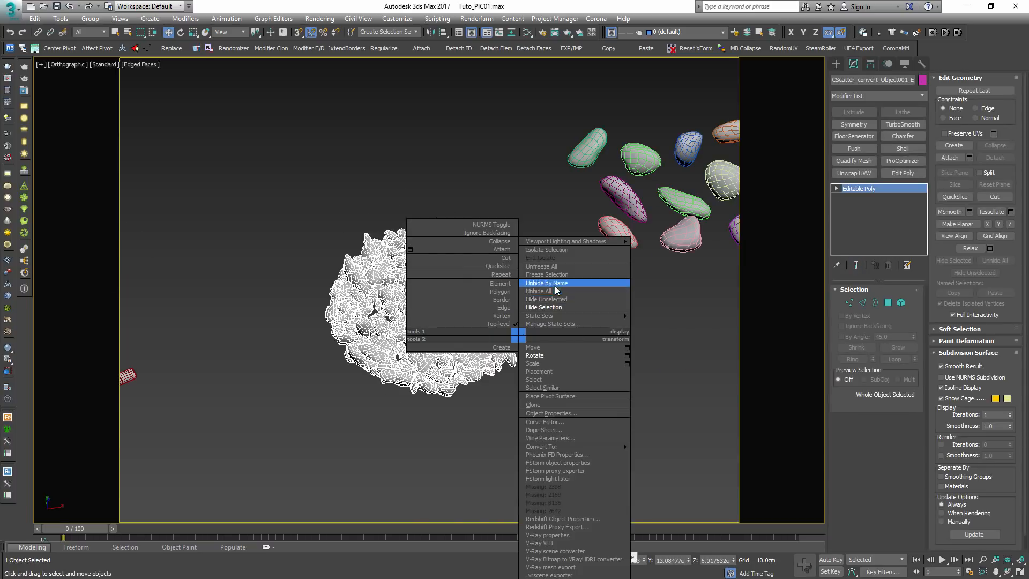
left_click(523, 338)
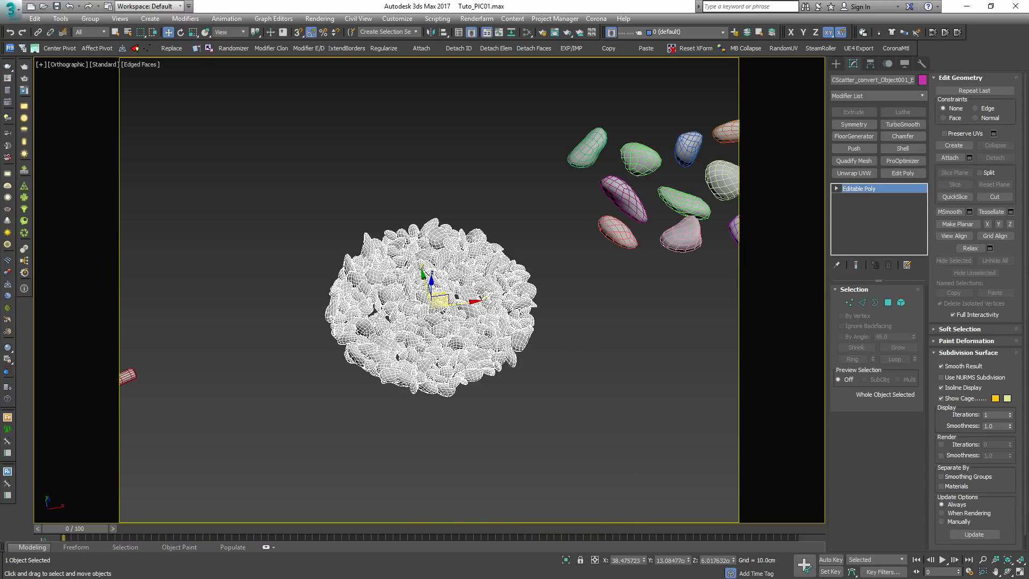
right_click(492, 279)
left_click(524, 239)
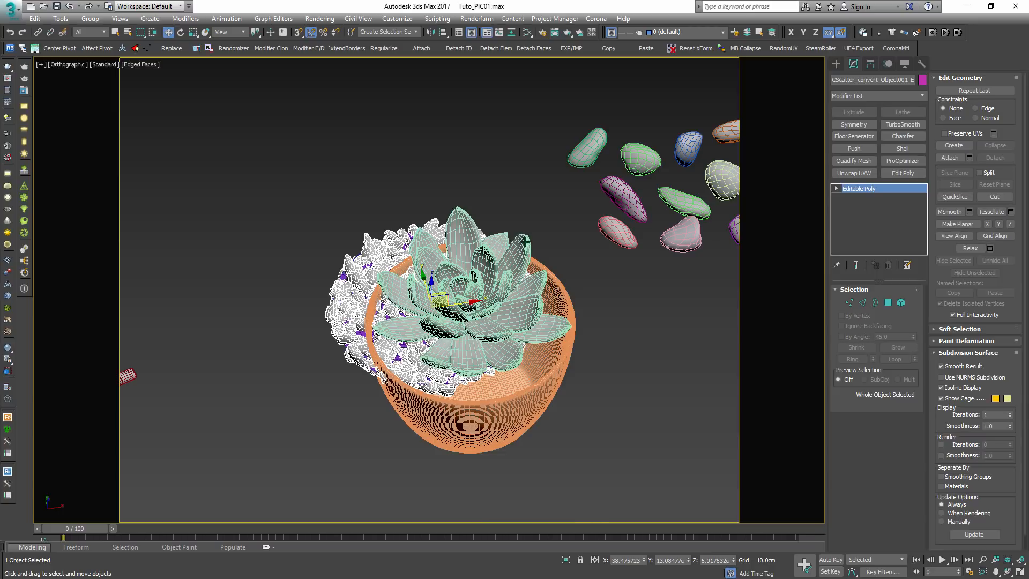
- Isolate the attached stones, the purple disc and the pot, keeping the stones and disc selected
scroll(381, 357, "up", 4)
left_click(409, 332, "ctrl")
scroll(379, 321, "down", 5)
middle_click_drag(477, 255, 500, 305, "alt")
key("alt+q")
left_click(677, 397)
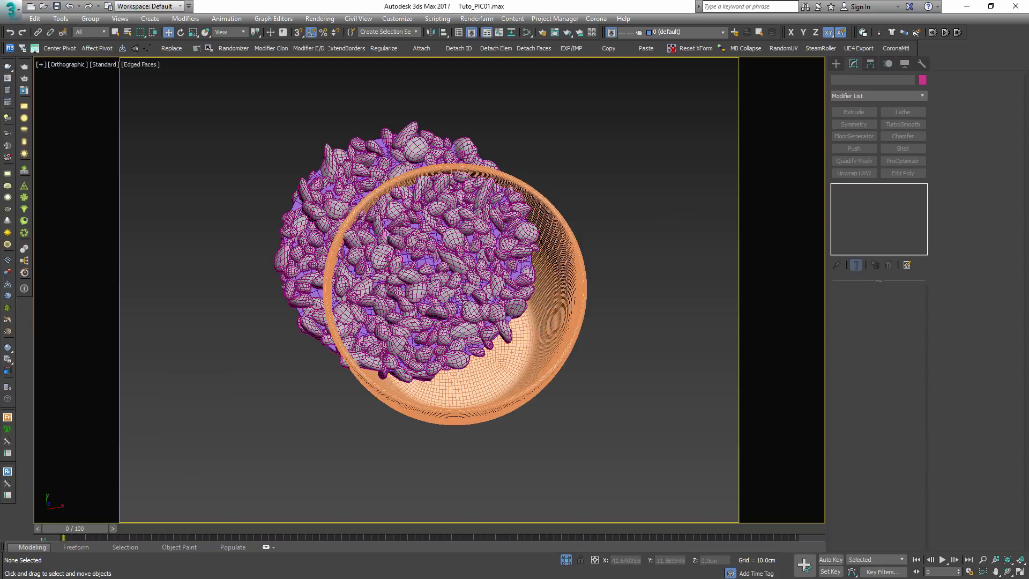
key("ctrl+z")
- Try to snap the stones and purple disc to the centre of the pot in the top view
key("t")
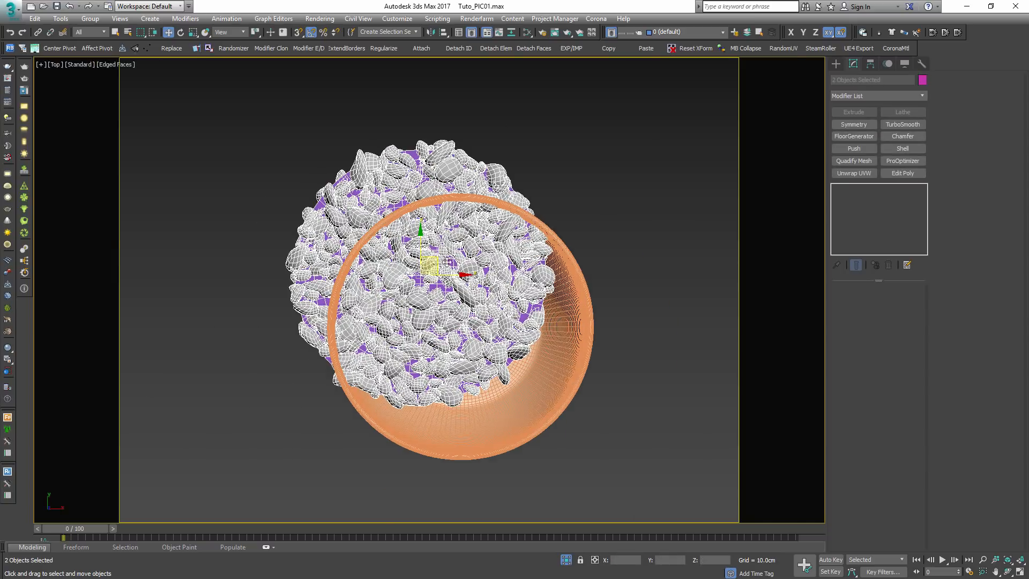
scroll(384, 211, "up", 2)
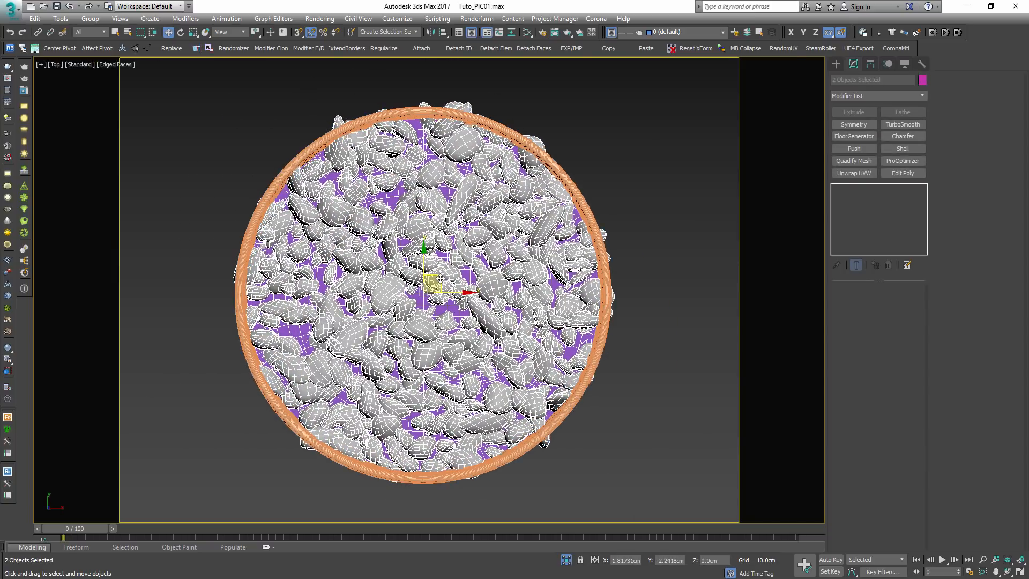
scroll(441, 279, "up", 4)
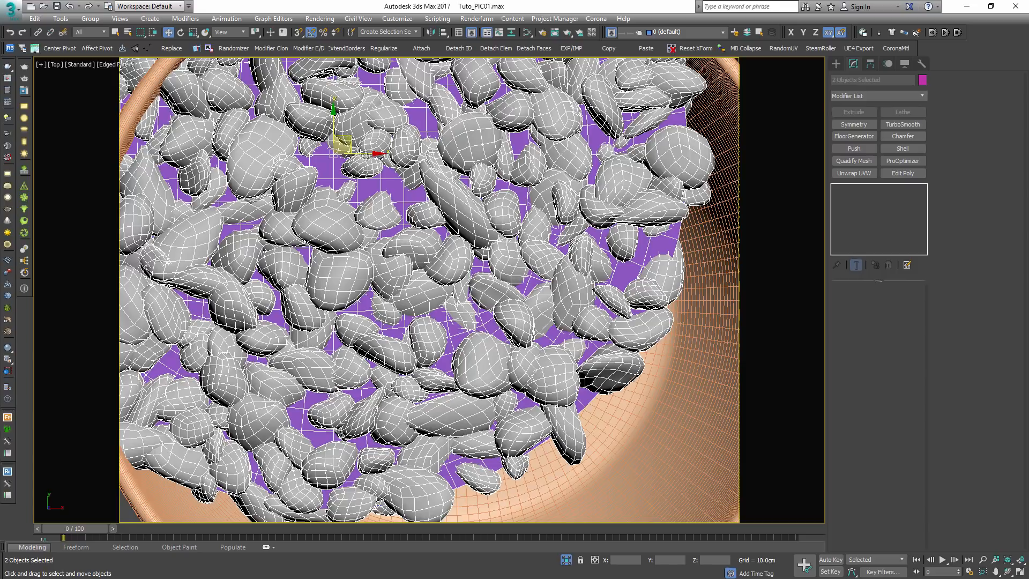
scroll(366, 156, "up", 6)
key("F3")
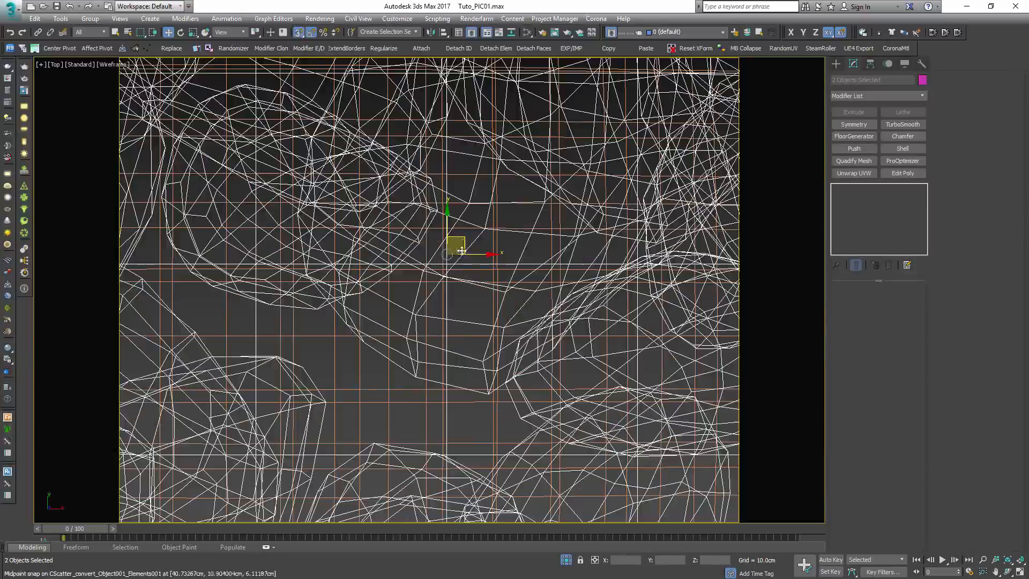
scroll(461, 250, "down", 8)
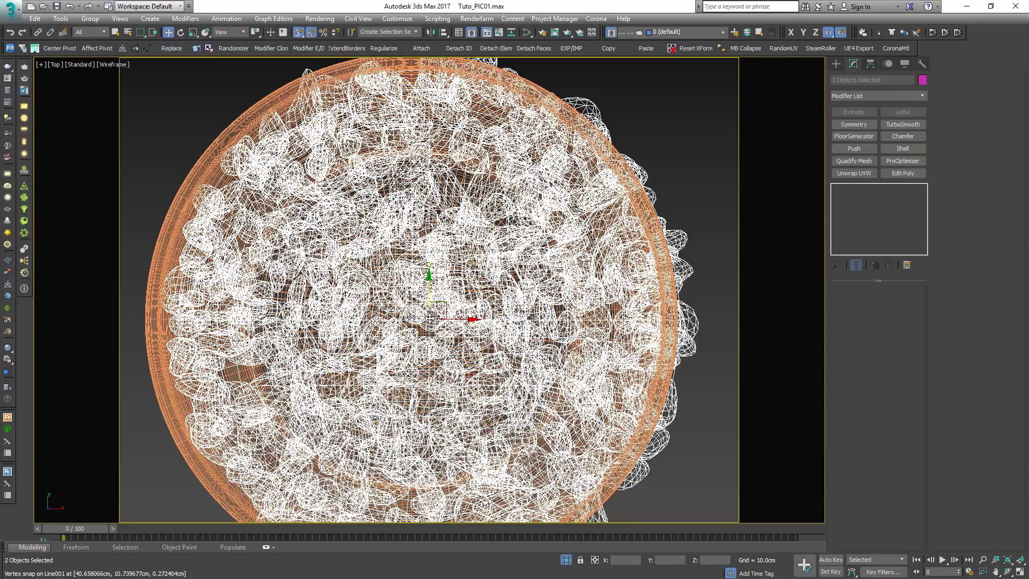
key("F3")
key("F3")
scroll(429, 332, "up", 8)
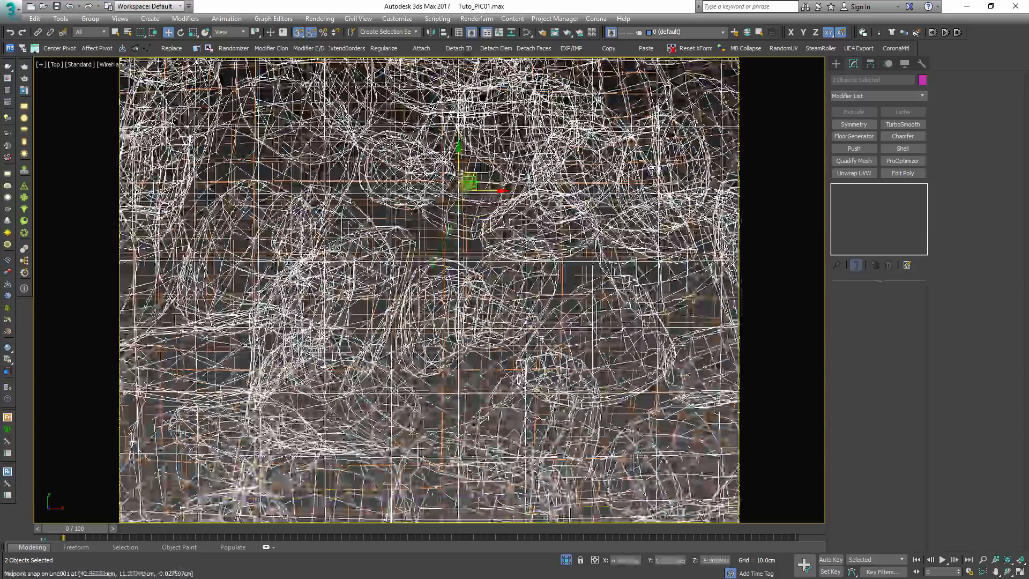
scroll(428, 289, "down", 8)
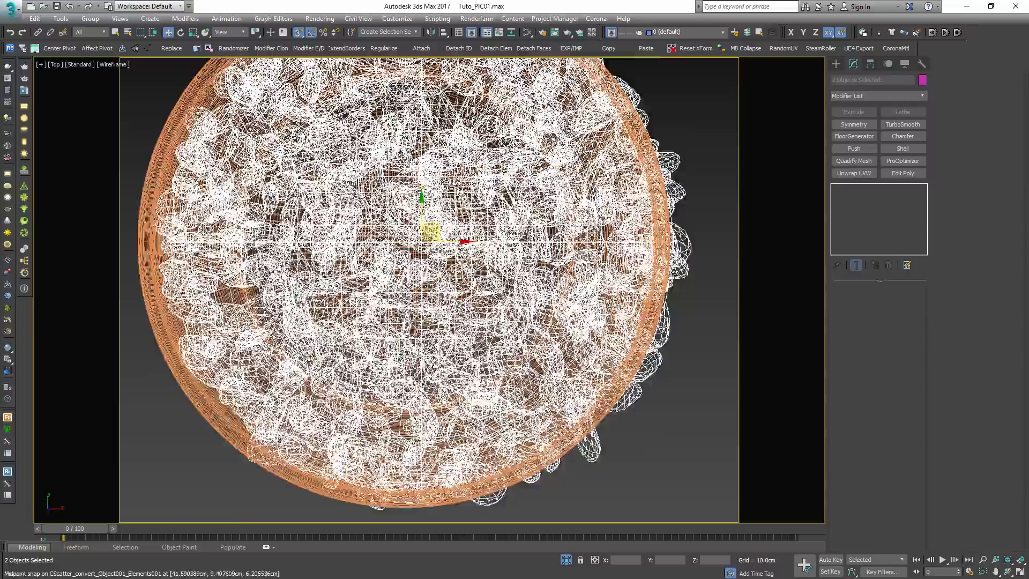
middle_click_drag(463, 301, 467, 193, "alt")
key("F3")
- Turn off TurboSmooth on the pot and frame it in the top view
left_click(475, 404)
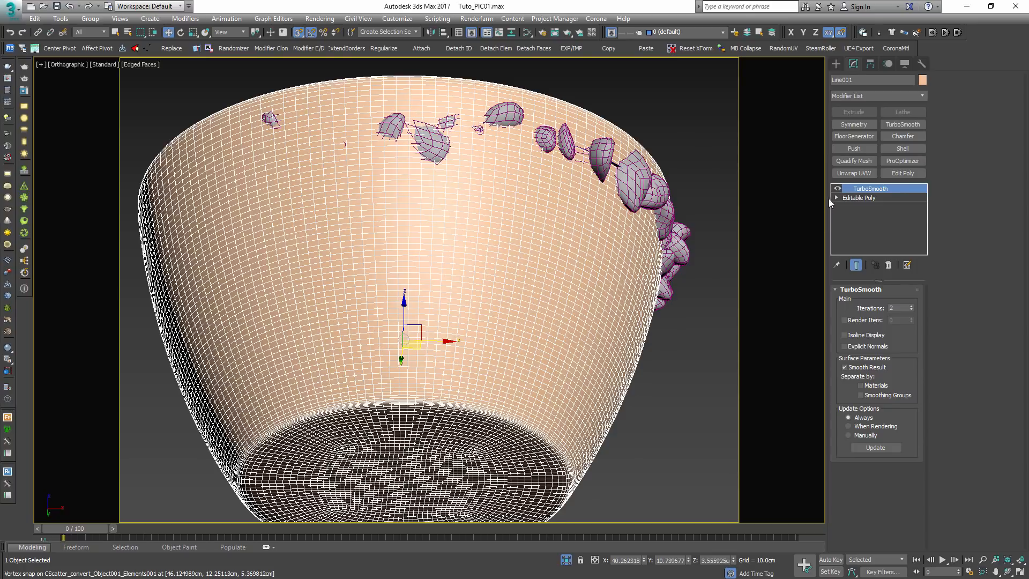
left_click(836, 189)
scroll(561, 269, "down", 5)
key("t")
key("r")
key("z")
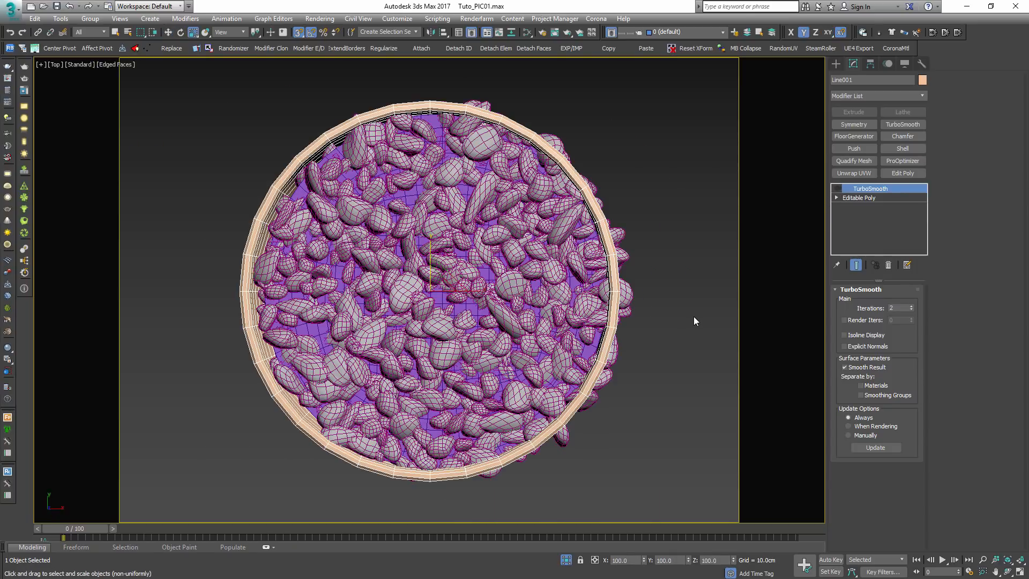
- Select the stones with the purple disc and snap-move them to the vertex at the centre of the pot
left_click(694, 316)
left_click(516, 285)
scroll(462, 293, "up", 2)
left_click(450, 297, "ctrl")
scroll(449, 293, "up", 5)
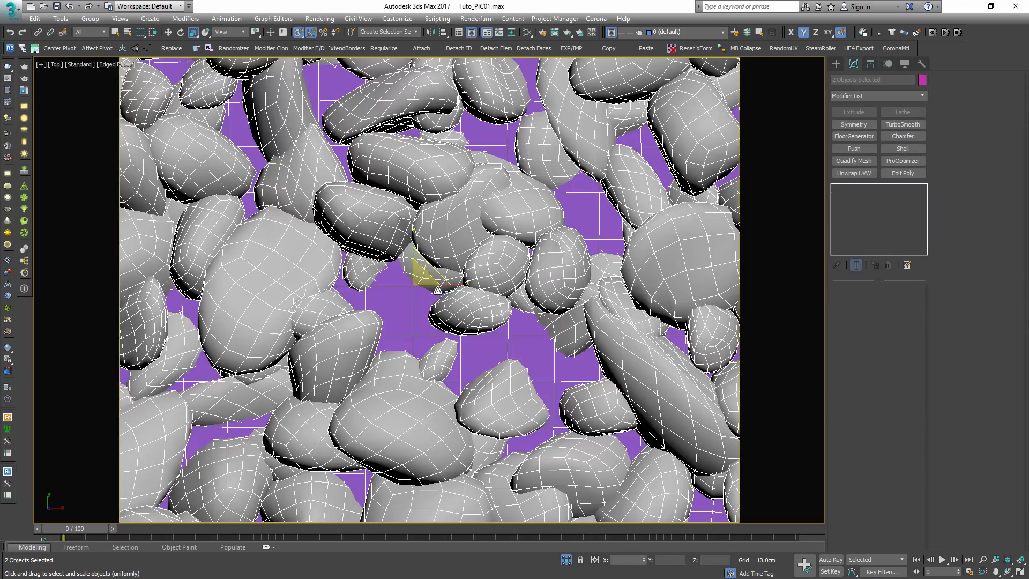
key("F3")
scroll(429, 279, "up", 4)
key("w")
left_click_drag(395, 271, 294, 277)
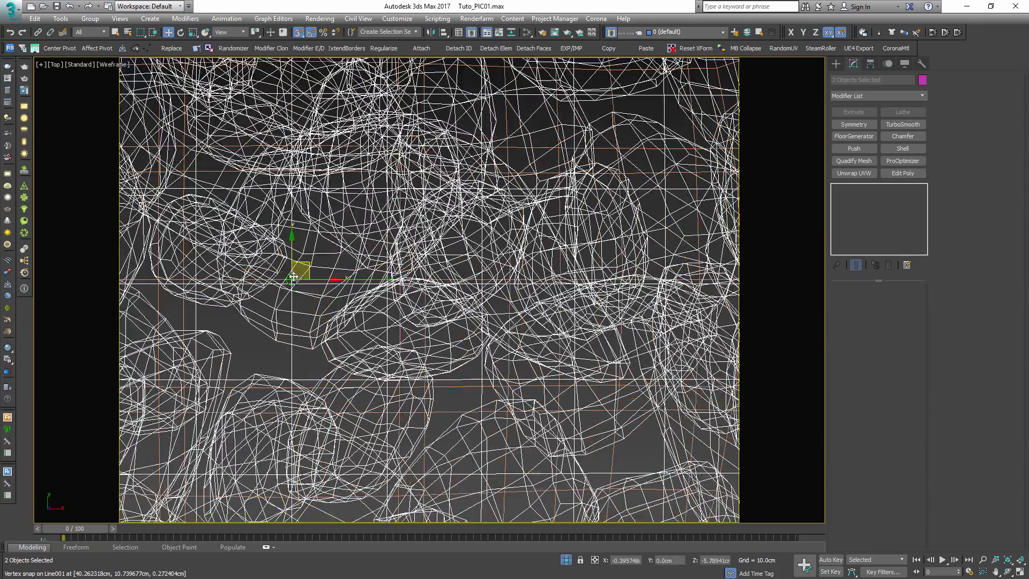
scroll(293, 276, "down", 8)
key("F3")
scroll(380, 288, "up", 2)
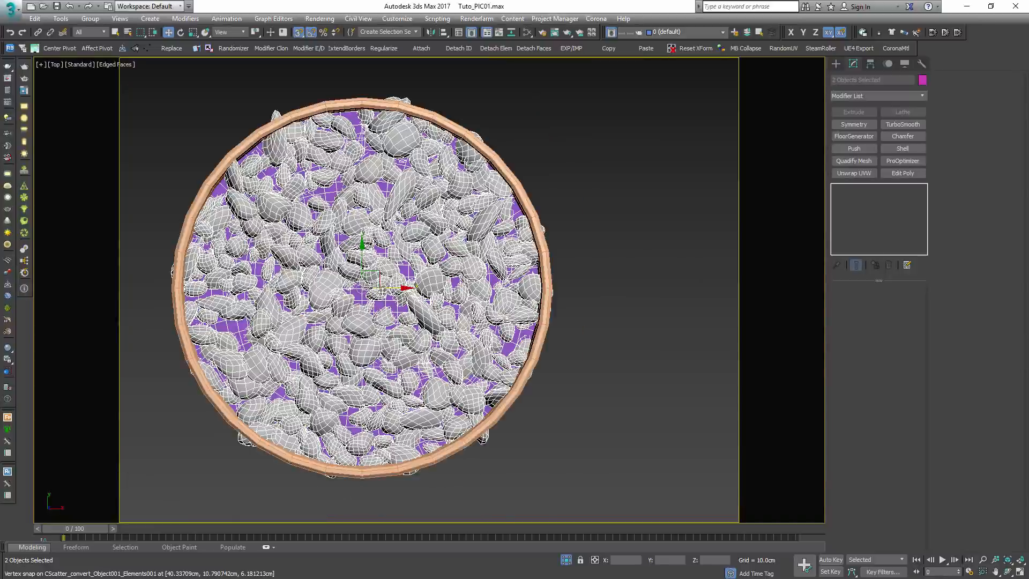
middle_click_drag(382, 292, 404, 112, "alt")
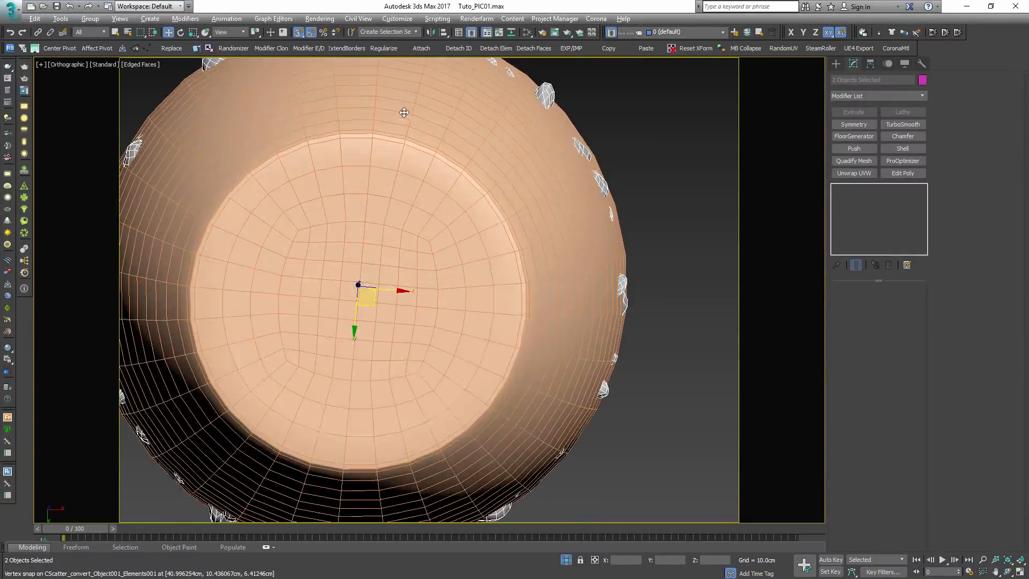
key("t")
scroll(536, 242, "down", 4)
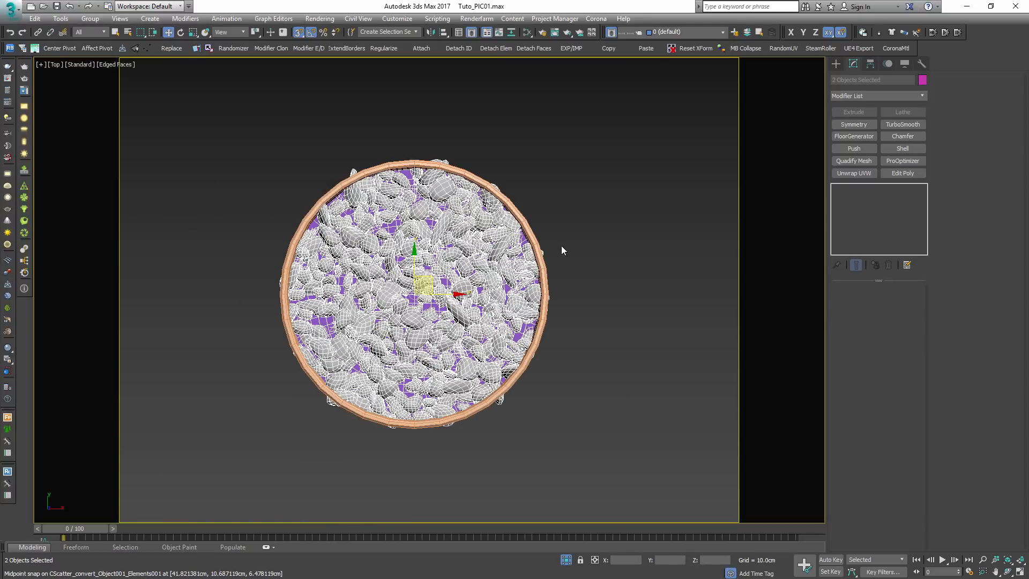
- Select only the attached stones and turn off the edged faces display
left_click(535, 294)
middle_click_drag(543, 317, 461, 241, "alt")
key("F4")
scroll(457, 344, "up", 2)
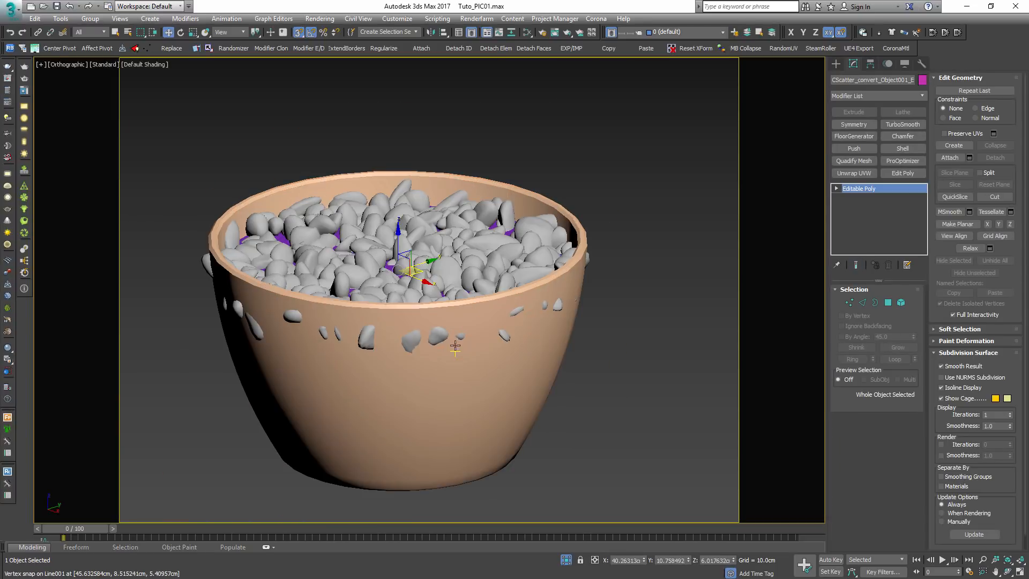
- Select all stone elements poking through the pot wall around its whole circumference and delete them
key("q")
key("5")
left_click(503, 333)
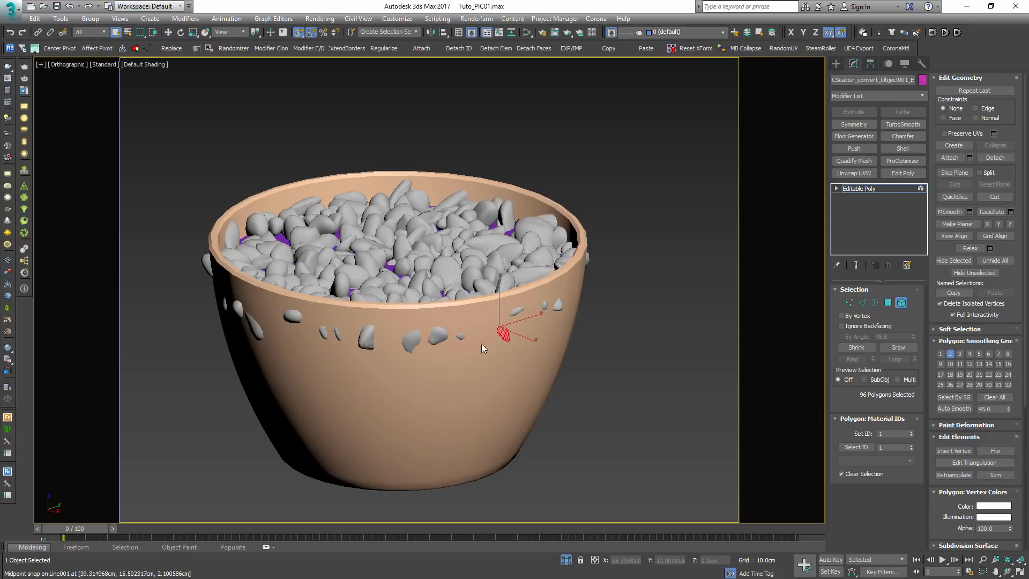
left_click(461, 336, "ctrl")
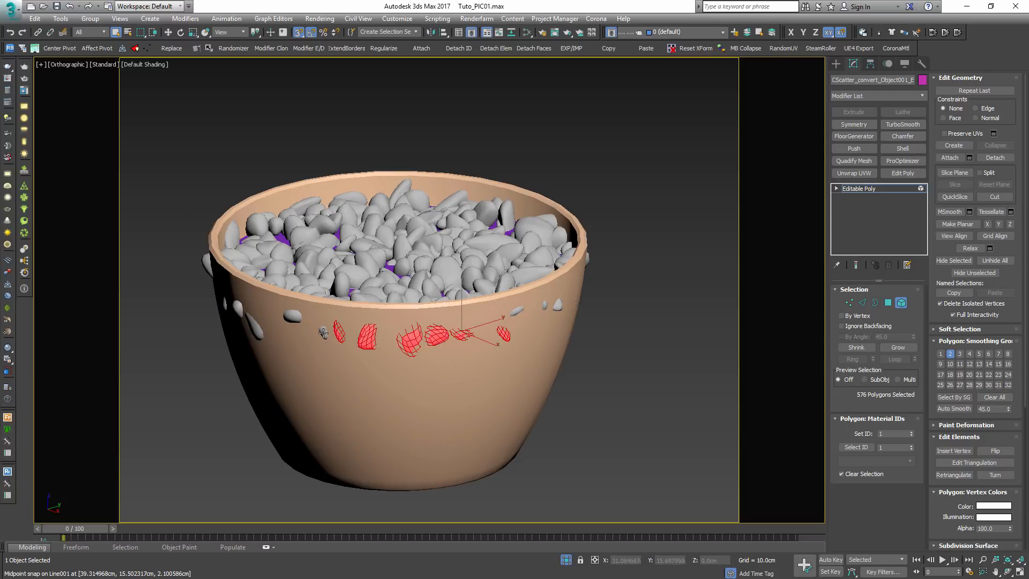
left_click(255, 328, "ctrl")
middle_click_drag(255, 328, 284, 371, "alt")
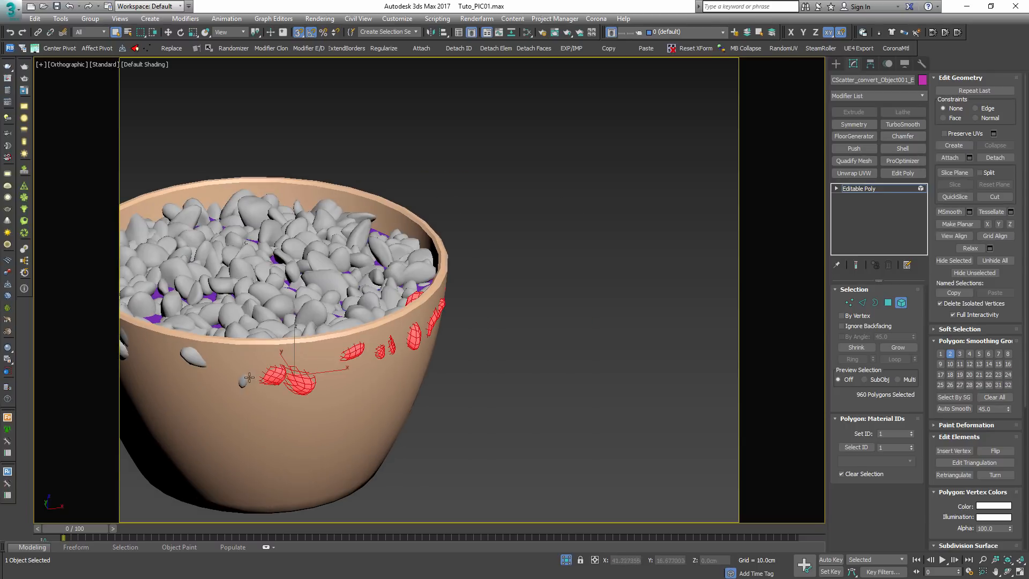
middle_click_drag(171, 395, 338, 335, "alt")
left_click(309, 335, "ctrl")
left_click(340, 335, "ctrl")
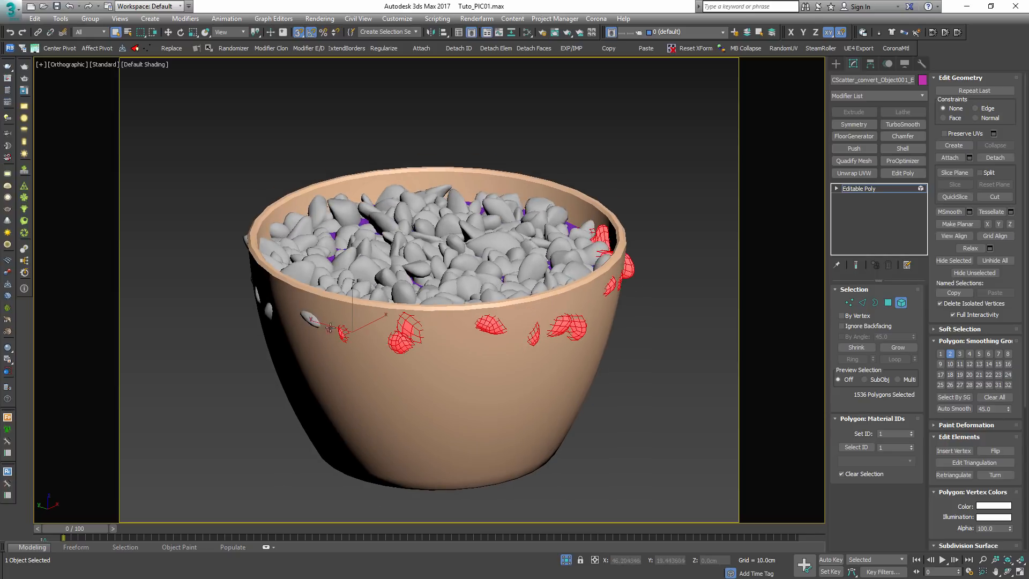
middle_click_drag(309, 374, 519, 471, "alt")
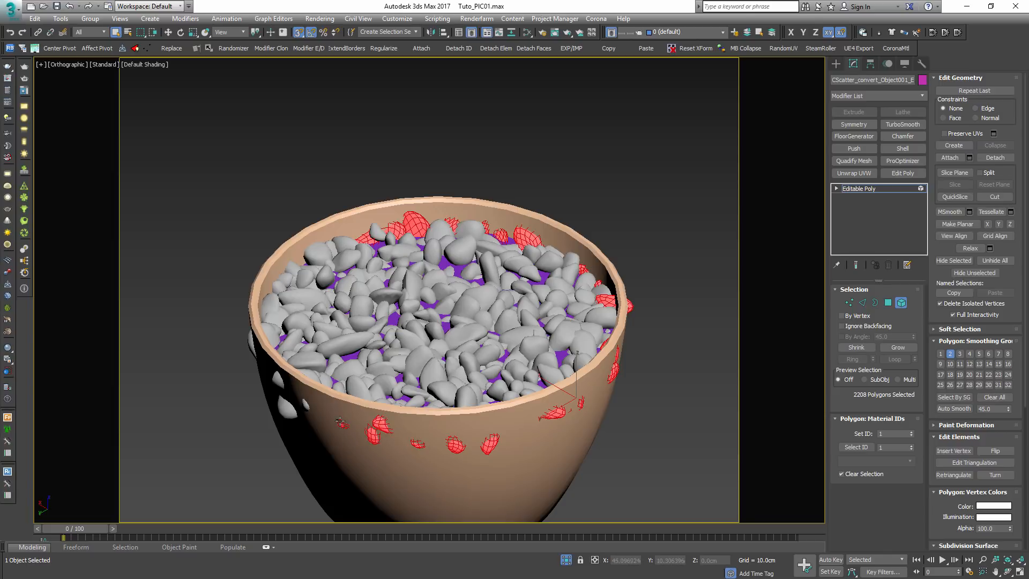
middle_click_drag(339, 414, 419, 394, "alt")
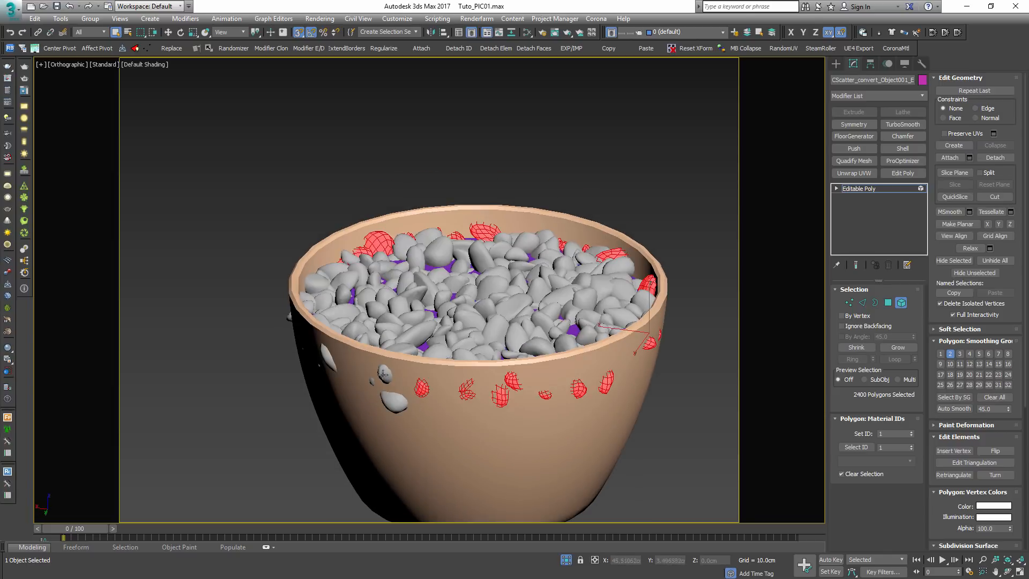
left_click(326, 363, "ctrl")
middle_click_drag(327, 362, 461, 401, "alt")
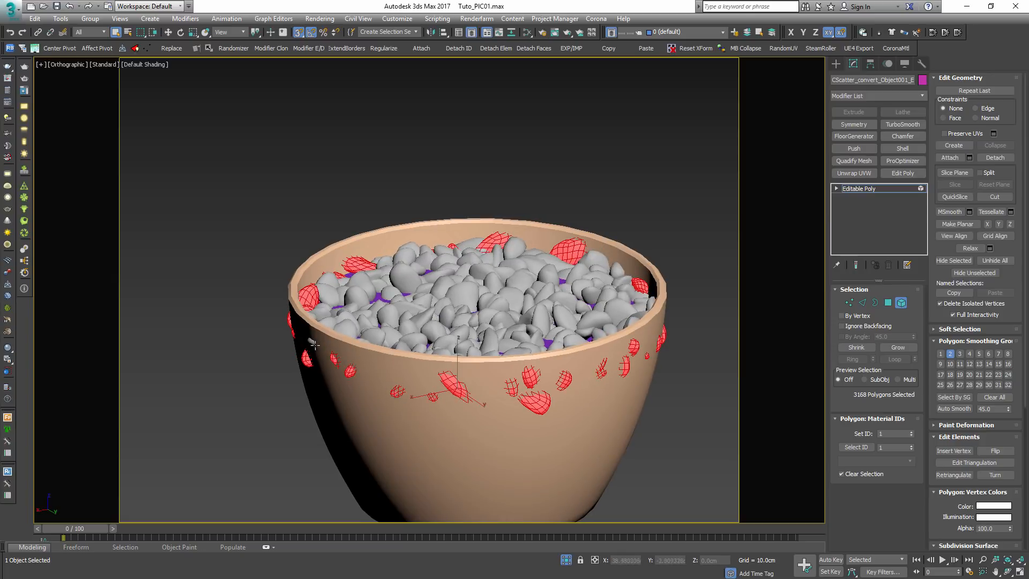
key("ctrl+d")
middle_click_drag(311, 343, 523, 369, "alt")
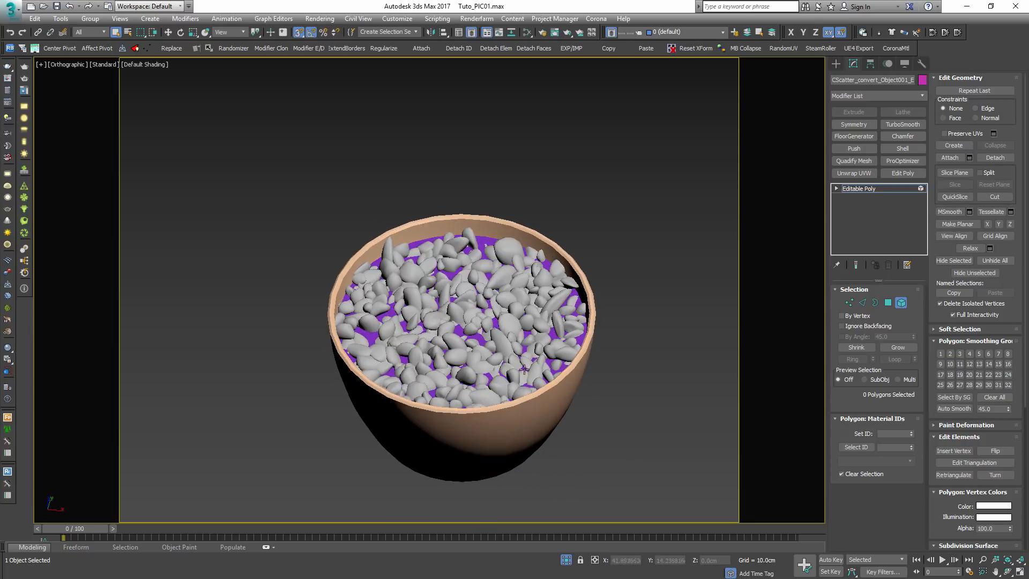
left_click(902, 301)
left_click(661, 397)
- Select the attached stones inside the pot and raise them vertically by about 0.2 cm above the purple disc
scroll(491, 340, "up", 5)
left_click(443, 338)
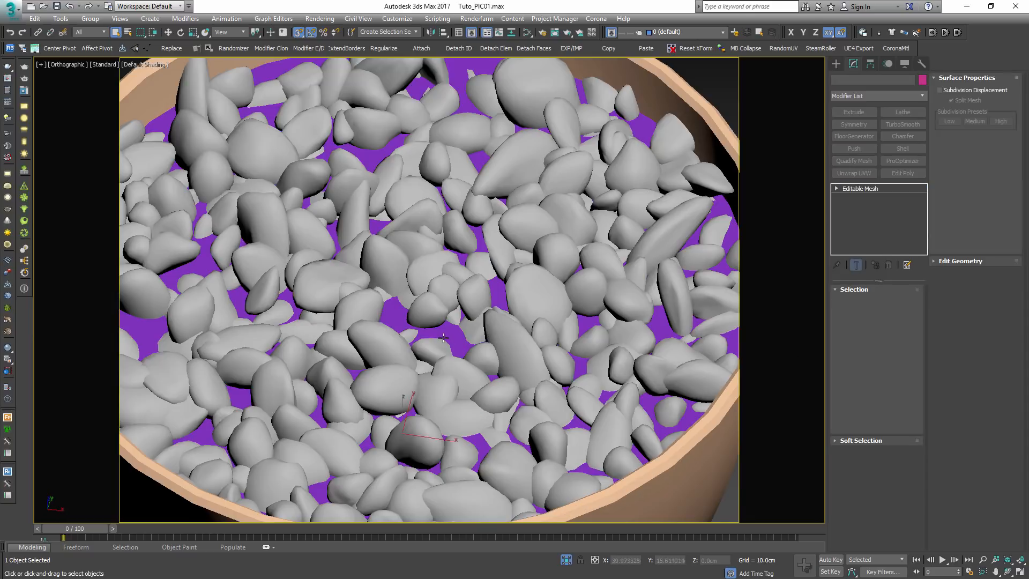
scroll(443, 338, "down", 3)
mouse_move(443, 338)
middle_mouse_down("alt")
mouse_move(483, 360)
mouse_move(638, 314)
mouse_move(439, 361)
mouse_move(439, 320)
middle_mouse_up("alt")
left_click(417, 285)
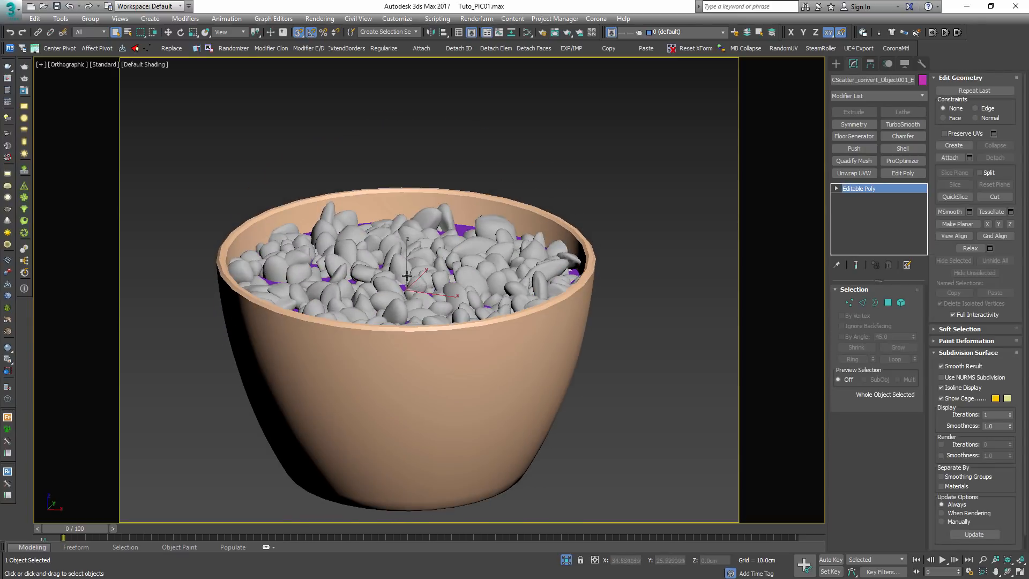
key("w")
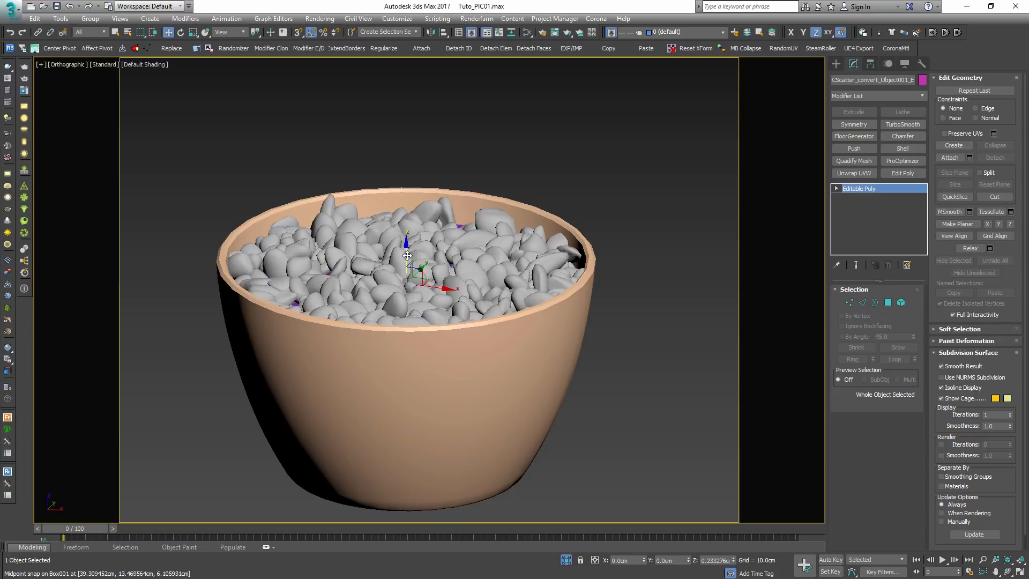
mouse_move(408, 255)
middle_mouse_down("alt")
mouse_move(404, 296)
mouse_move(397, 280)
middle_mouse_up("alt")
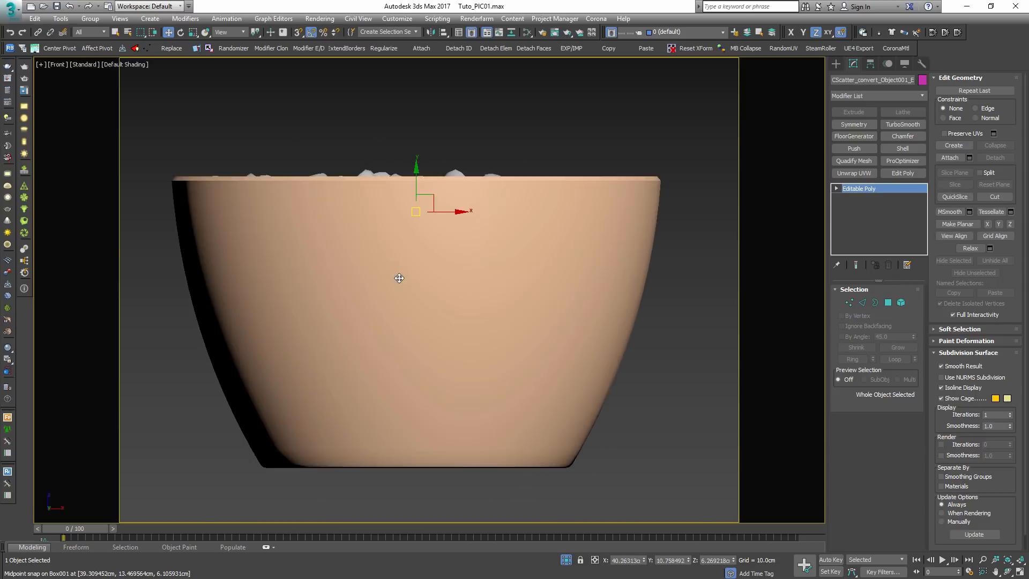
- Select the purple disc in the wireframe front view and lower it slightly beneath the stones, then restore the shaded display
key("f")
key("F3")
left_click_drag(434, 265, 411, 292)
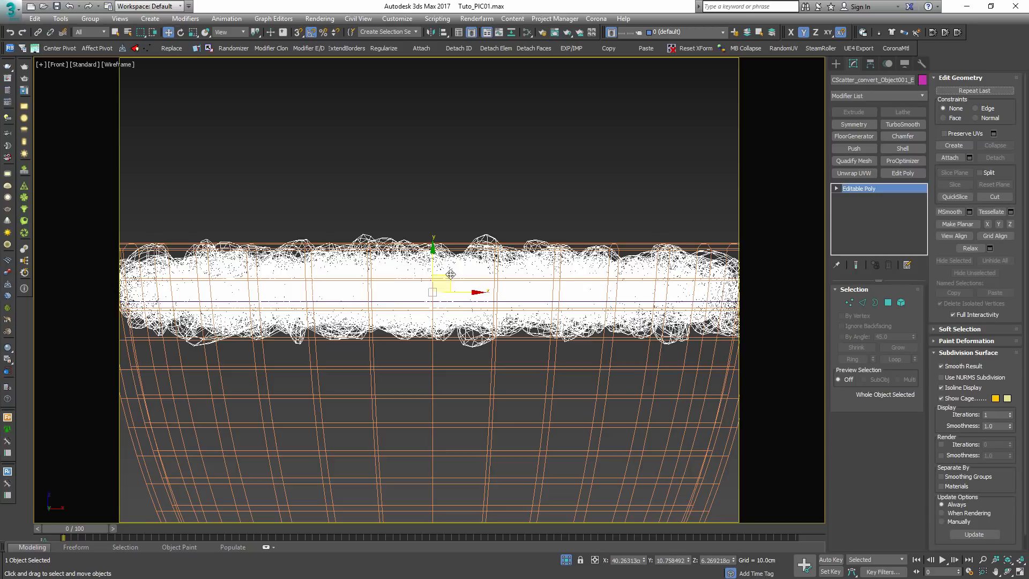
key("ctrl+a")
left_click_drag(535, 179, 585, 259, "alt")
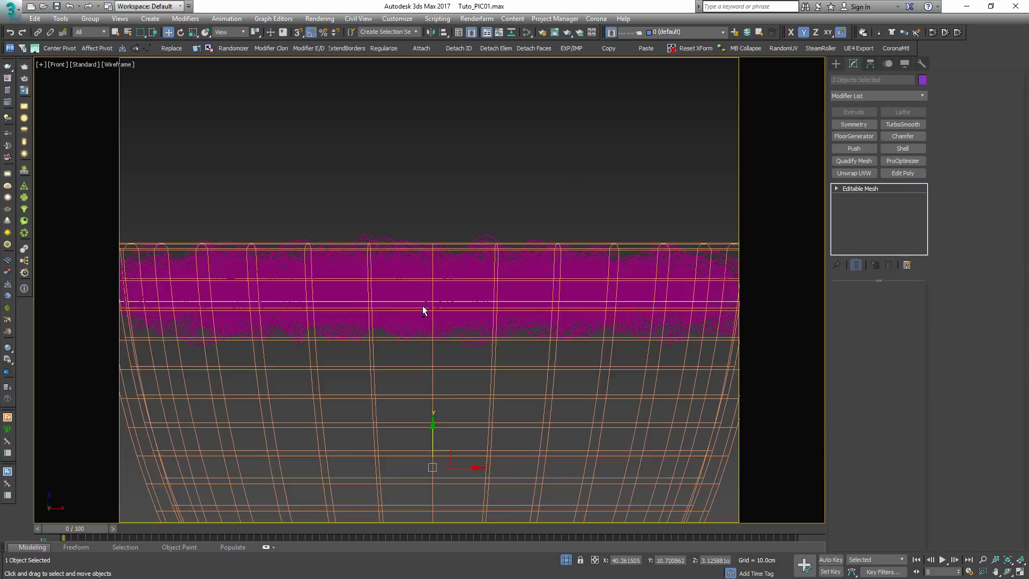
scroll(422, 306, "up", 2)
scroll(428, 388, "down", 3)
left_click_drag(437, 371, 440, 384)
mouse_move(441, 385)
middle_mouse_down("alt")
mouse_move(475, 317)
mouse_move(426, 268)
mouse_move(409, 289)
mouse_move(415, 311)
middle_mouse_up("alt")
key("F3")
- Select unwanted individual stone elements in the middle area of the pot and delete them
scroll(410, 280, "down", 3)
left_click(901, 306)
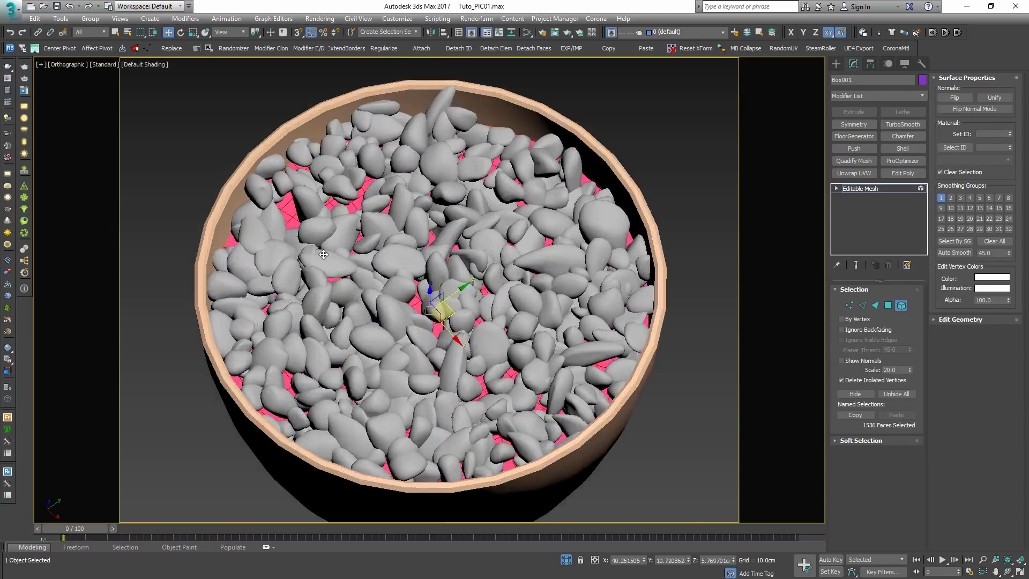
scroll(297, 252, "up", 4)
left_click(901, 305)
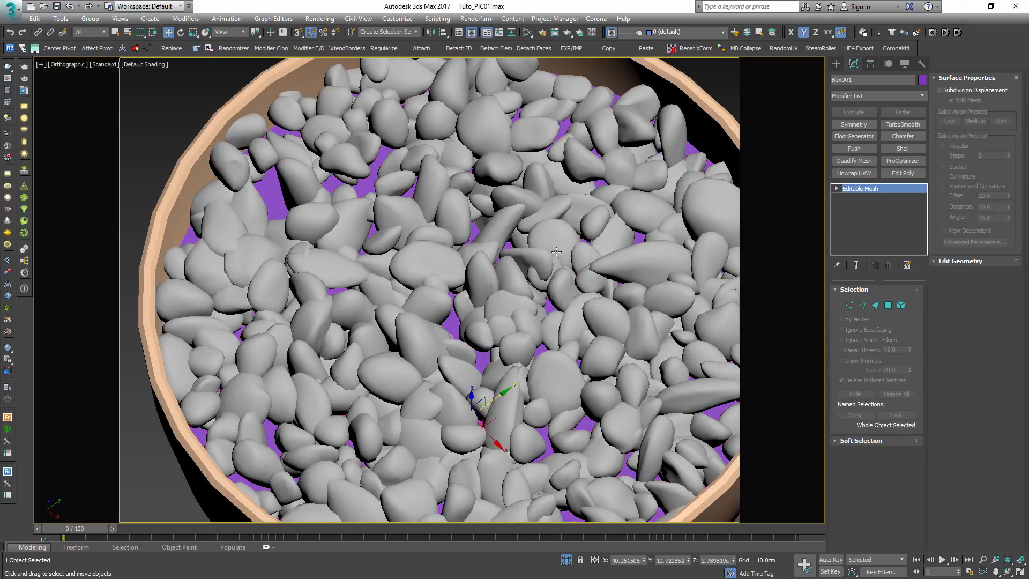
left_click(538, 285)
left_click(537, 282)
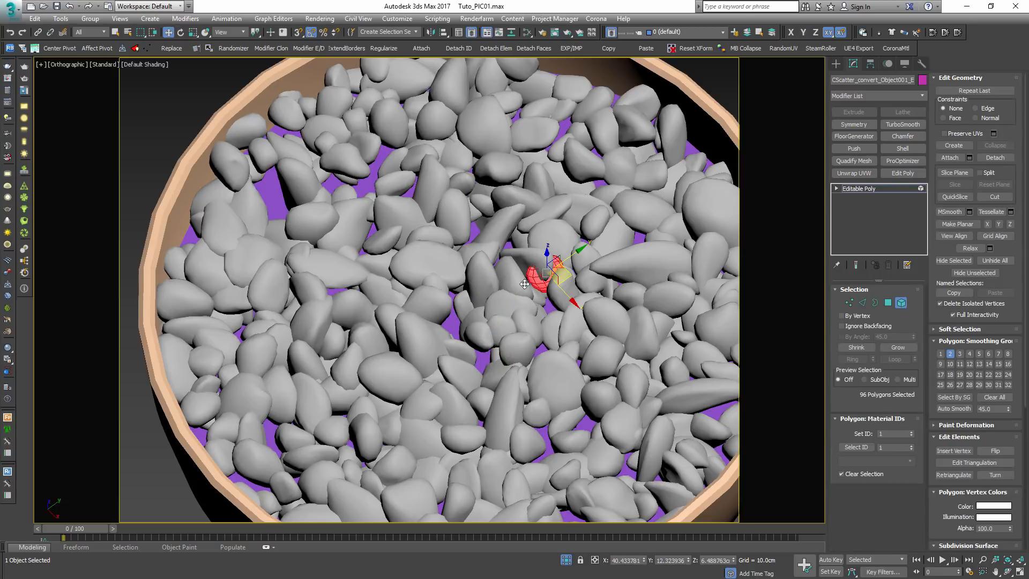
key("Delete")
left_click(299, 252)
key("Delete")
middle_click_drag(562, 353, 447, 321)
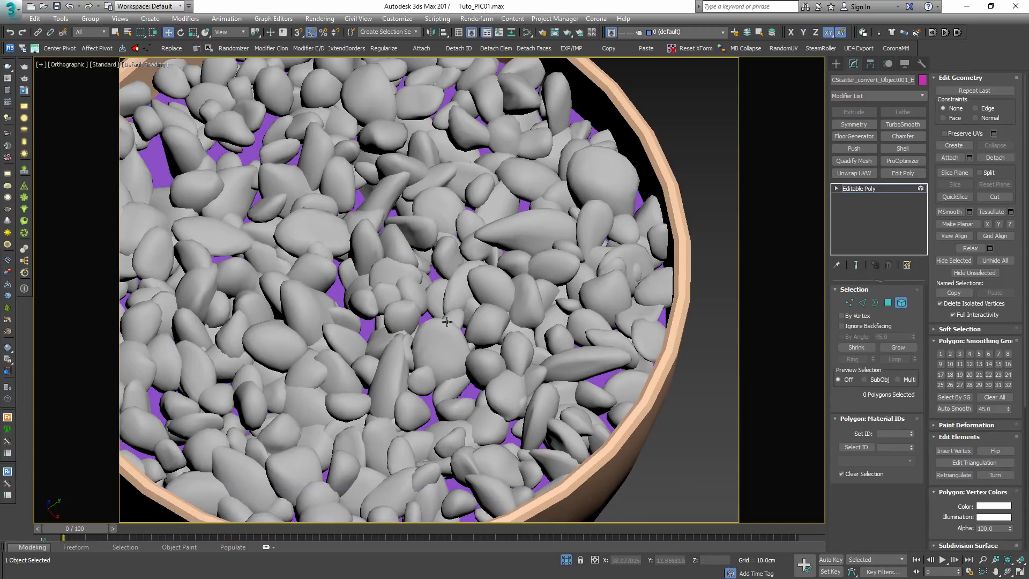
left_click(425, 385)
key("Delete")
- Delete the stray stone element near the back rim of the pot and frame the remaining stones
middle_click_drag(426, 386, 557, 304, "alt")
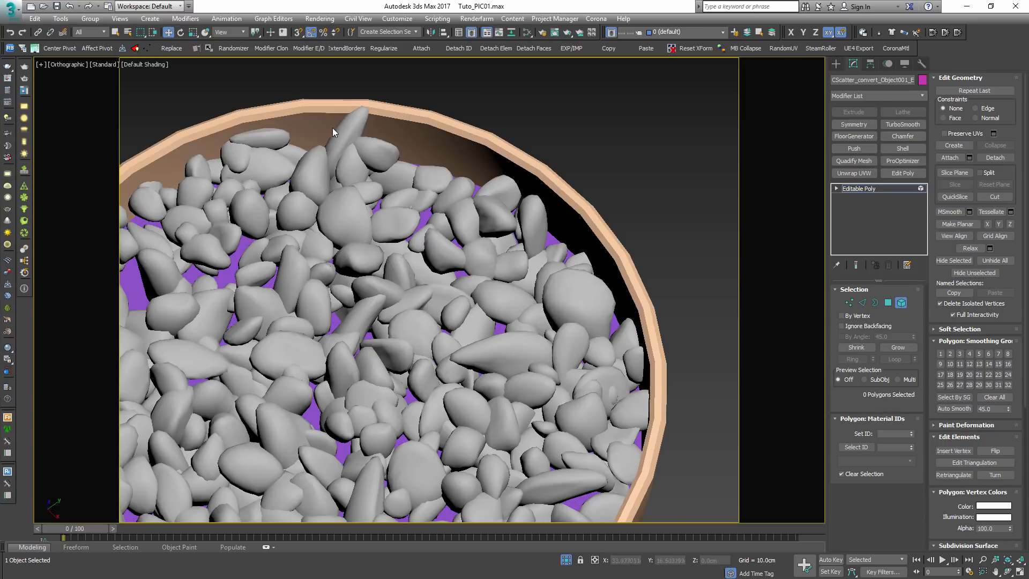
scroll(391, 184, "down", 1)
middle_click_drag(493, 271, 664, 354, "alt")
scroll(648, 304, "up", 2)
left_click(621, 274)
key("Delete")
key("z")
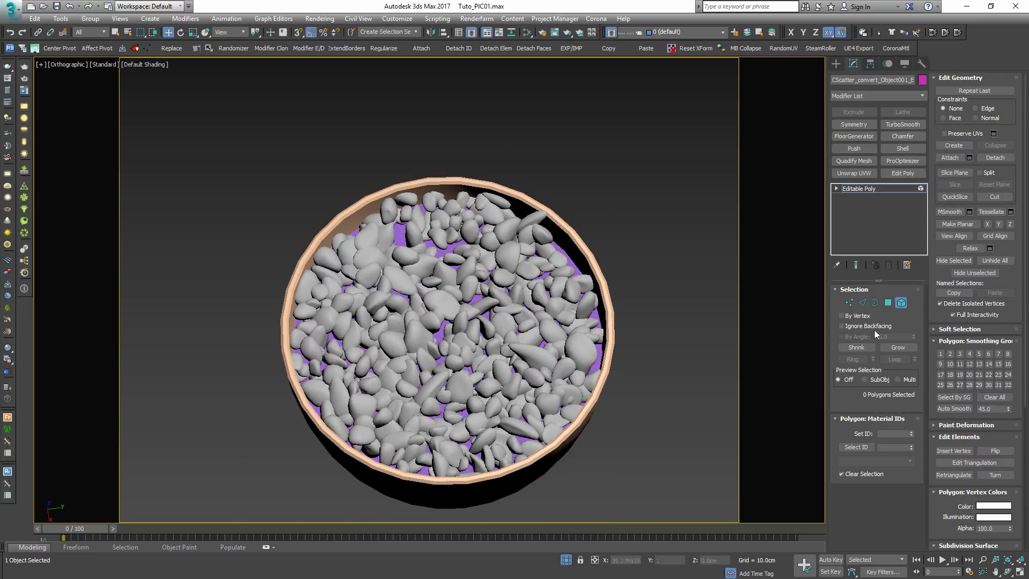
- Turn on edged faces, select the purple disc under the stones and add a UVW Map modifier with planar mapping
left_click(754, 344)
left_click(501, 248)
middle_click_drag(501, 249, 474, 327, "alt")
scroll(482, 322, "up", 4)
key("F4")
left_click(465, 317)
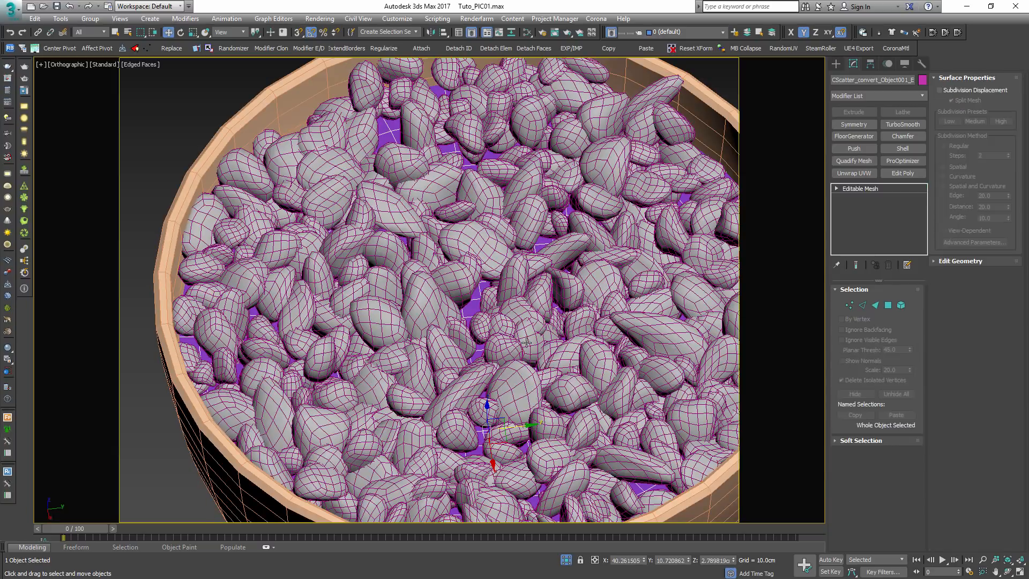
left_click(878, 96)
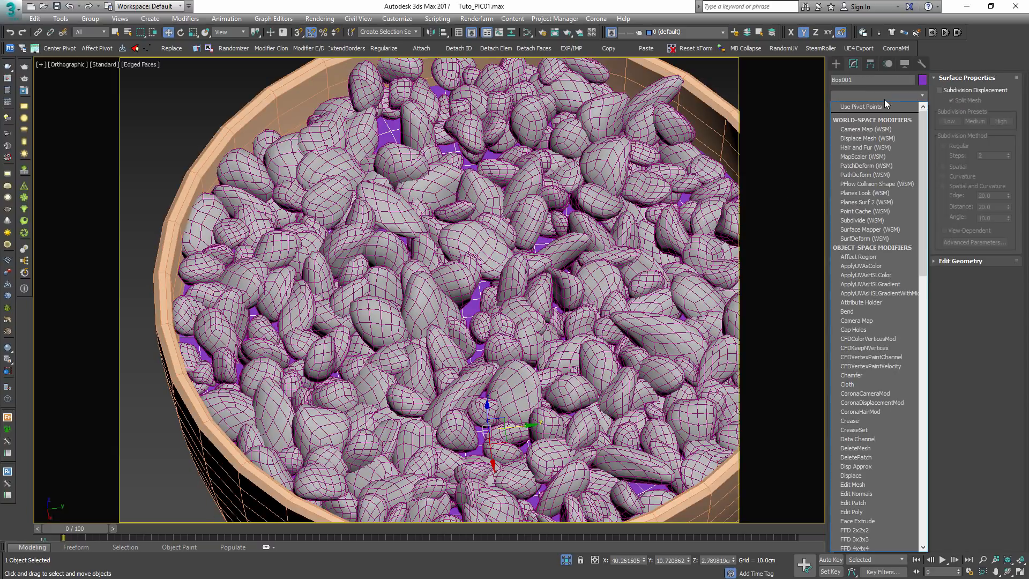
key("u")
left_click(858, 443)
scroll(503, 289, "down", 4)
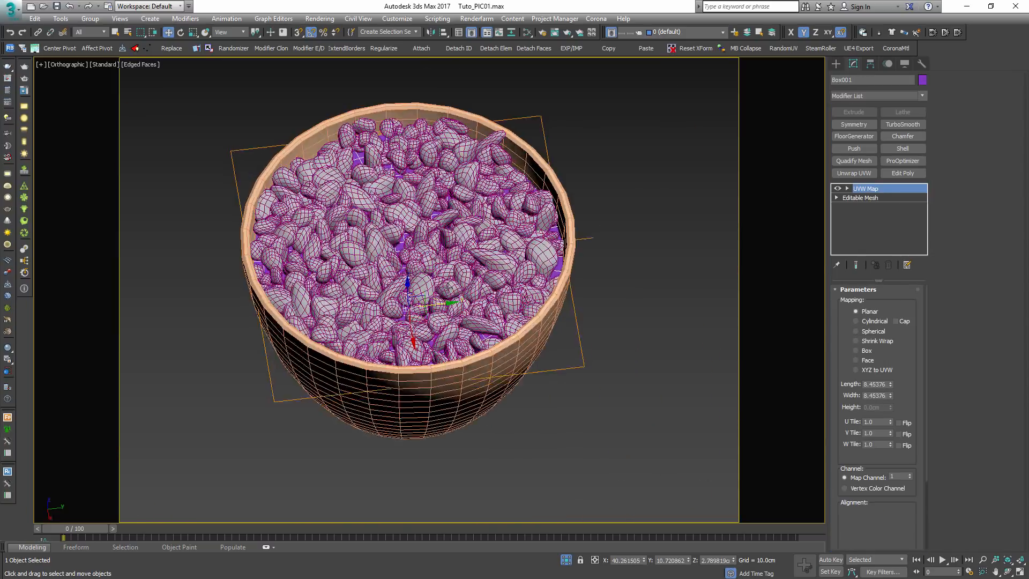
middle_click_drag(482, 279, 508, 303, "alt")
- Open the Slate Material Editor and bring the nodes of the ground_rrr gravel material into working view
key("m")
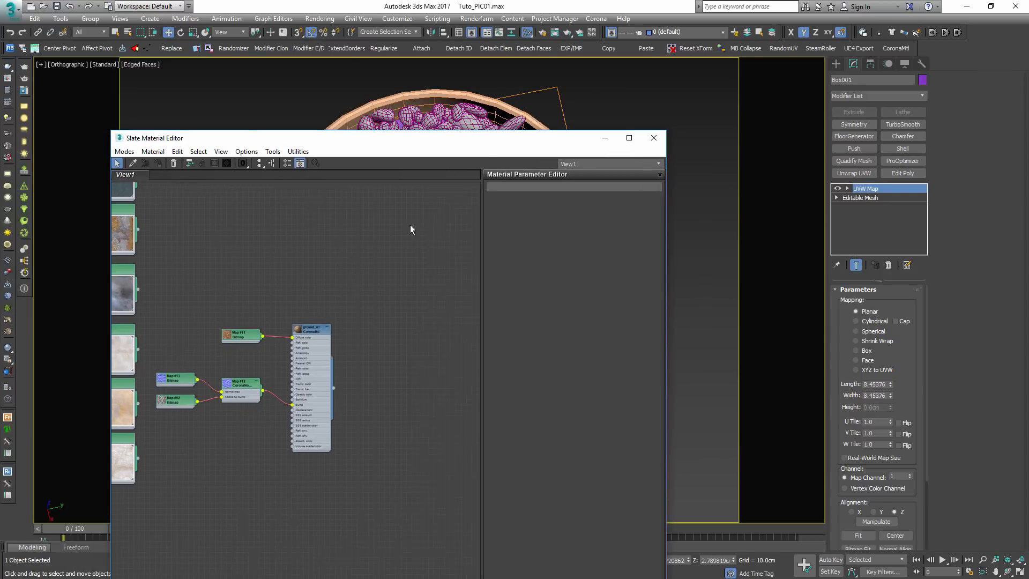
left_click_drag(310, 136, 470, 93)
scroll(365, 368, "up", 3)
middle_click_drag(335, 372, 392, 339)
scroll(432, 332, "down", 2)
left_click_drag(337, 283, 453, 375)
left_click_drag(443, 313, 480, 359)
left_click(451, 318)
scroll(424, 336, "up", 3)
scroll(375, 357, "up", 2)
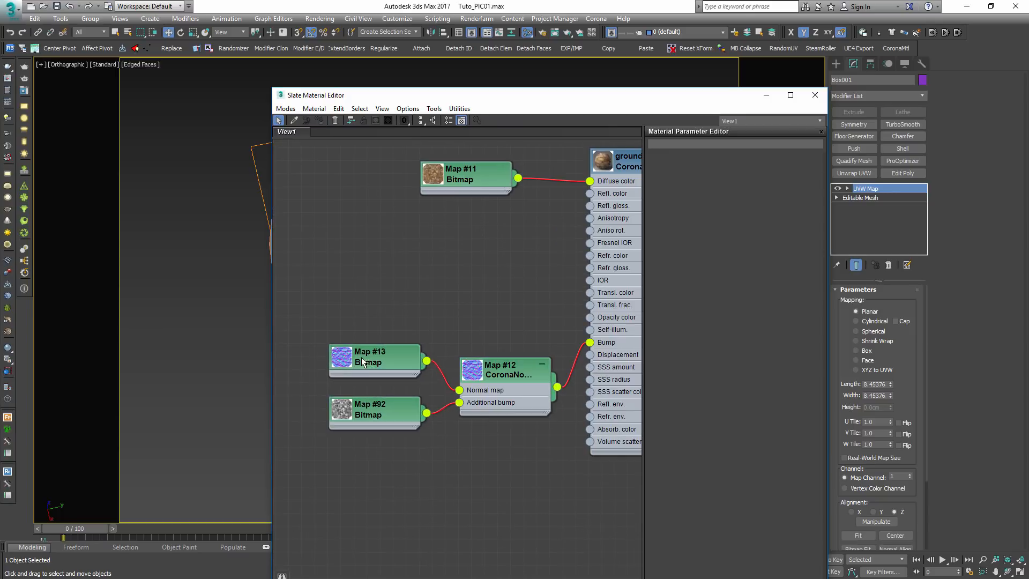
- Enable Add gamma to input in the CoronaNormal map that feeds the bump of the ground_rrr material
double_click(341, 360)
double_click(368, 267)
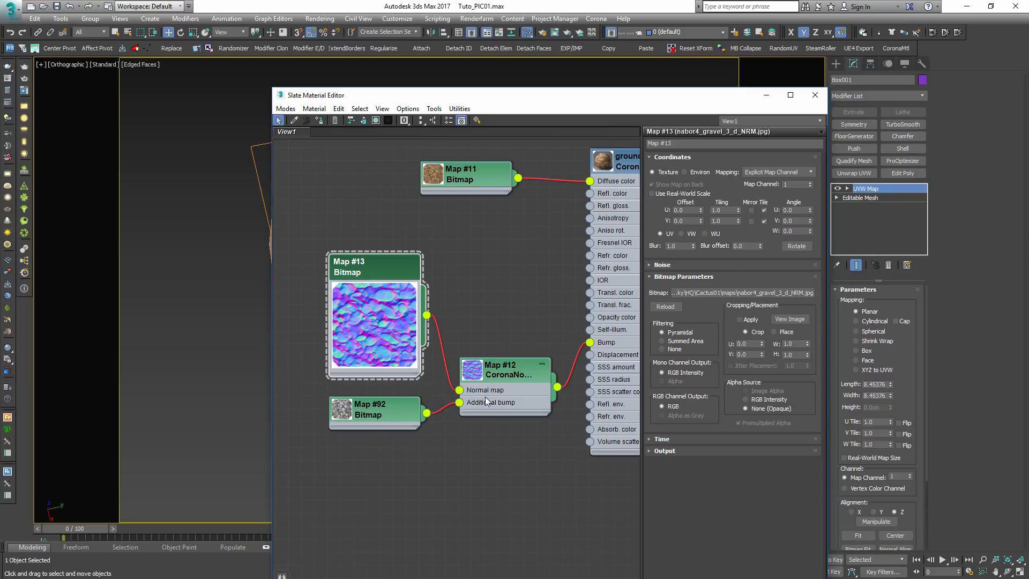
left_click(505, 374)
double_click(497, 371)
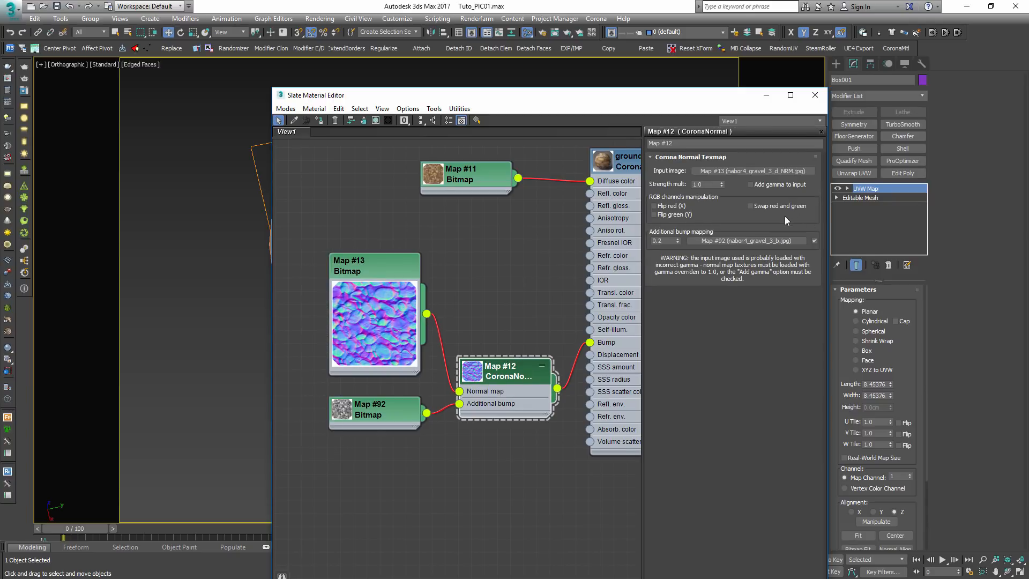
double_click(369, 271)
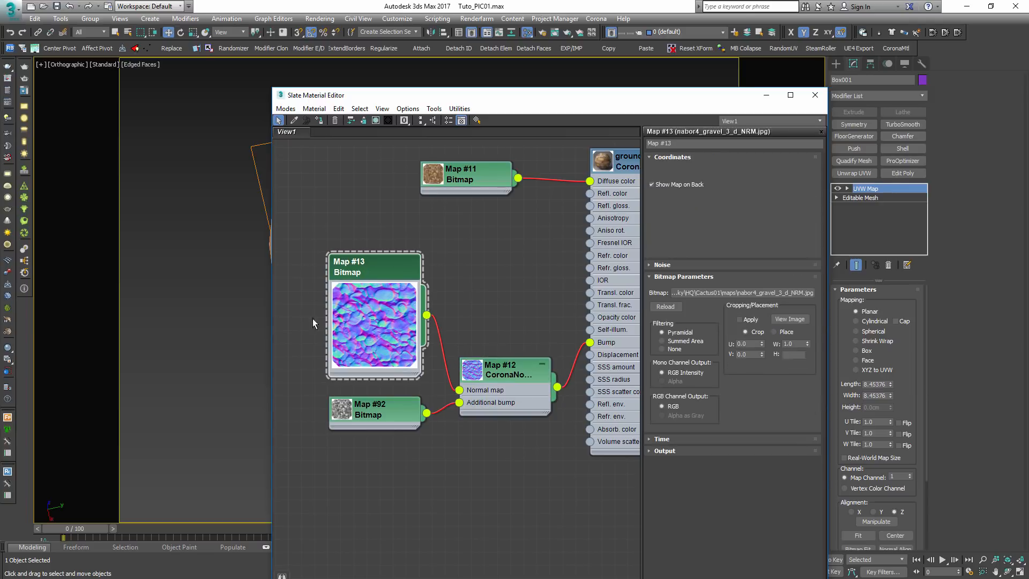
double_click(525, 380)
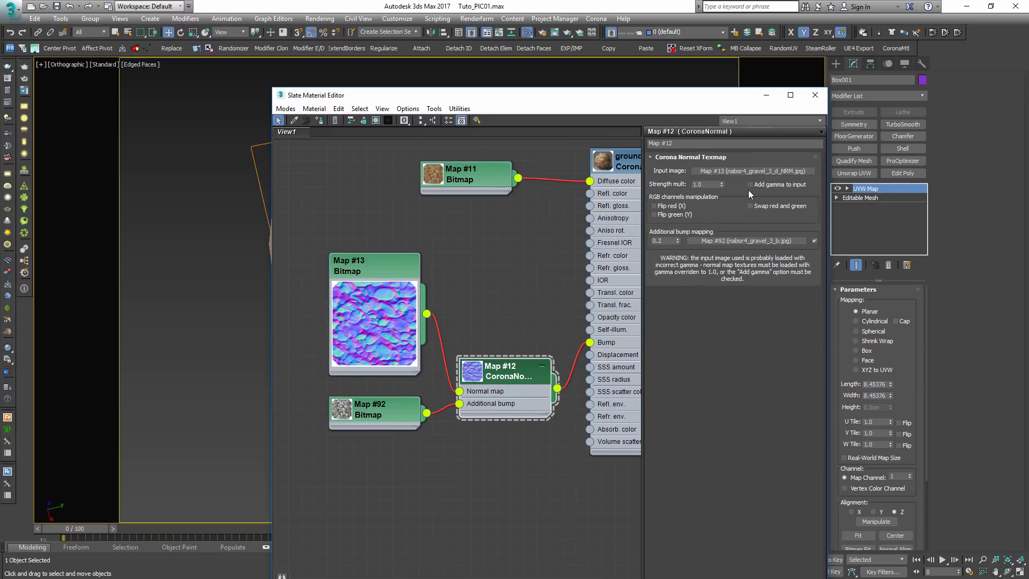
left_click(775, 185)
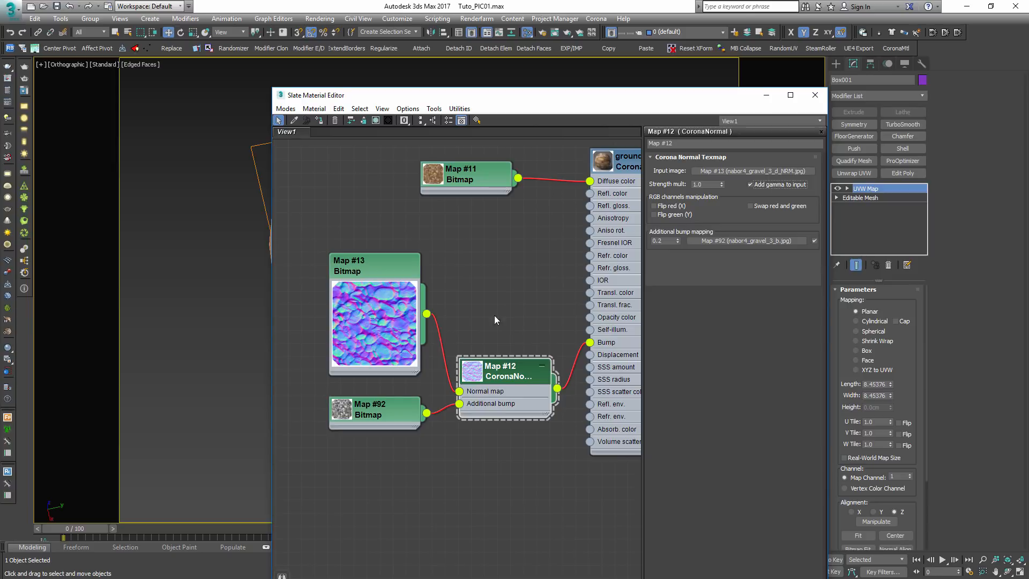
double_click(373, 300)
left_click_drag(373, 274, 374, 366)
- Assign the ground_rrr material to the selected disc and show its gravel texture in the viewport
middle_click_drag(614, 218, 537, 253)
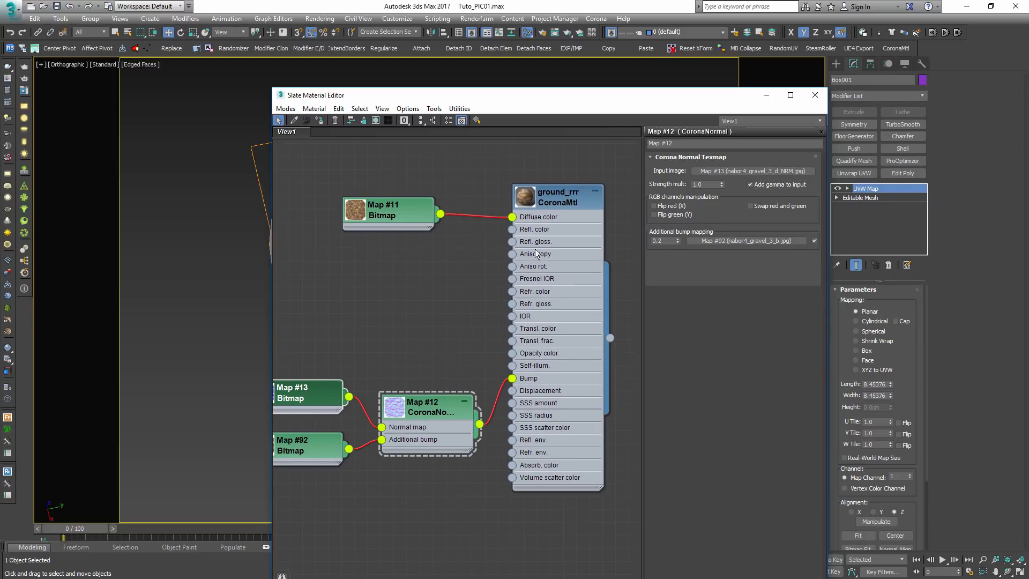
double_click(530, 202)
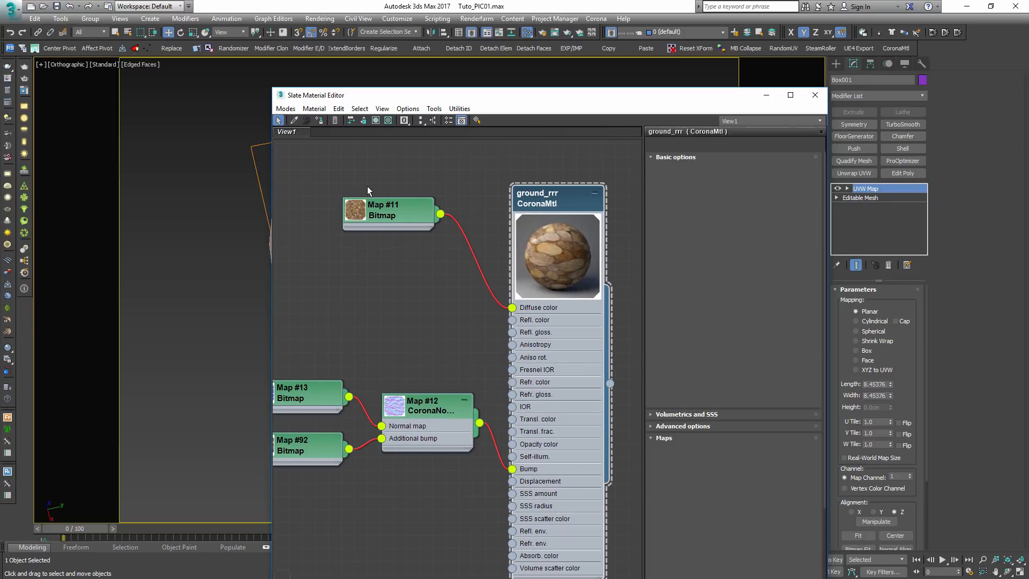
left_click(375, 120)
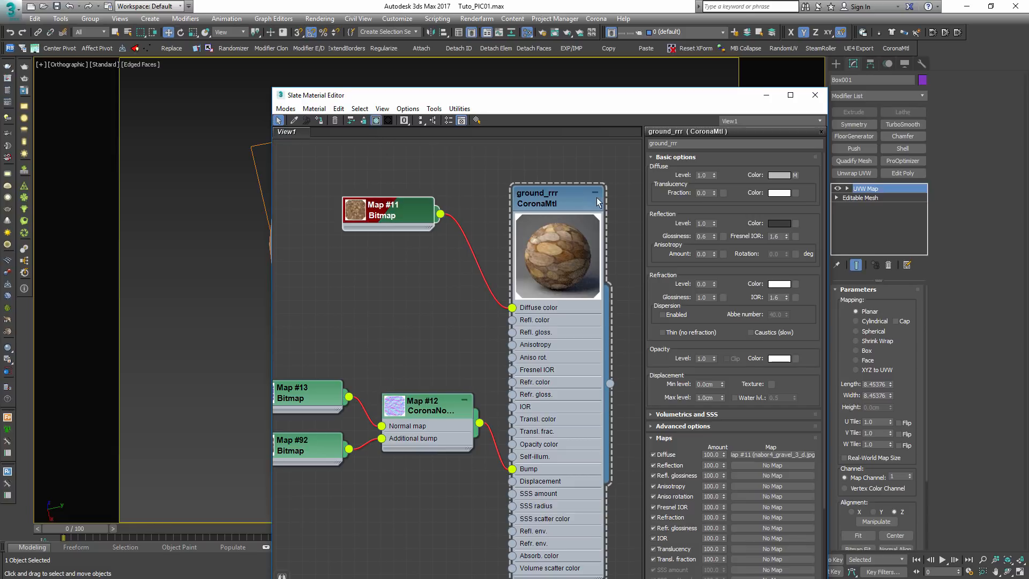
left_click(815, 95)
scroll(459, 283, "down", 5)
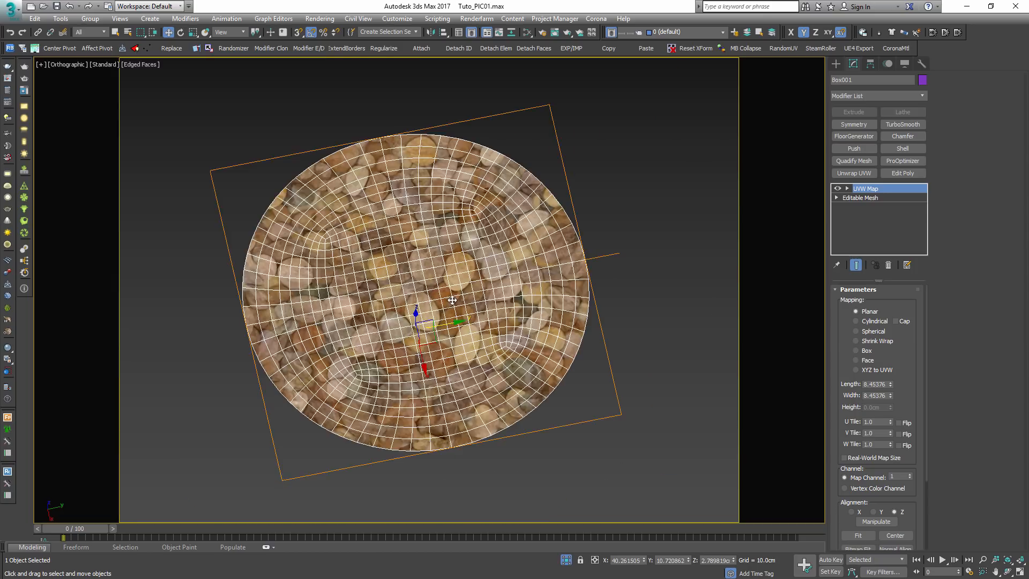
scroll(460, 343, "up", 3)
- Set the U and V tiling of the gravel diffuse bitmap to 2 and turn off the edged faces display
key("m")
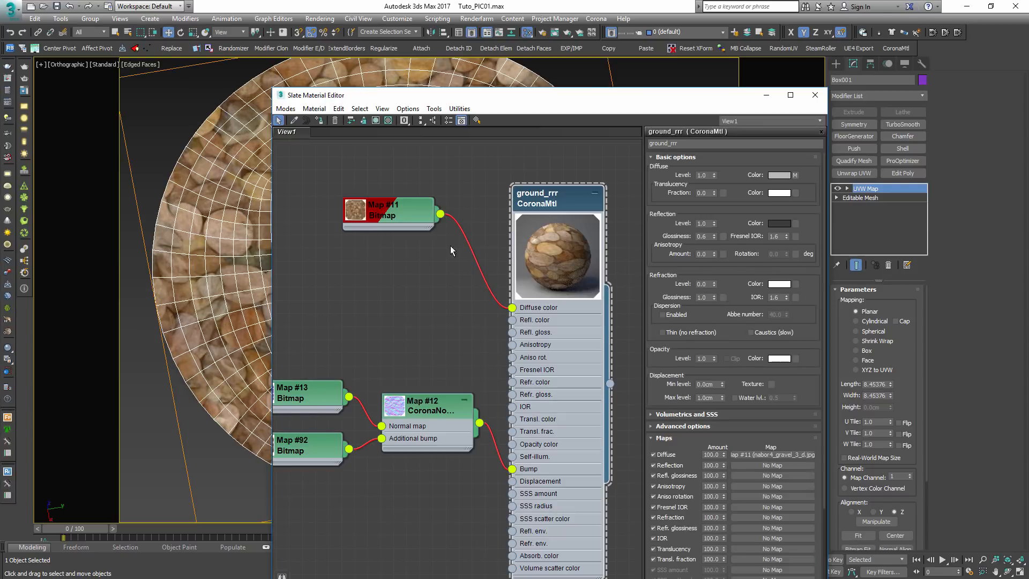
type("2")
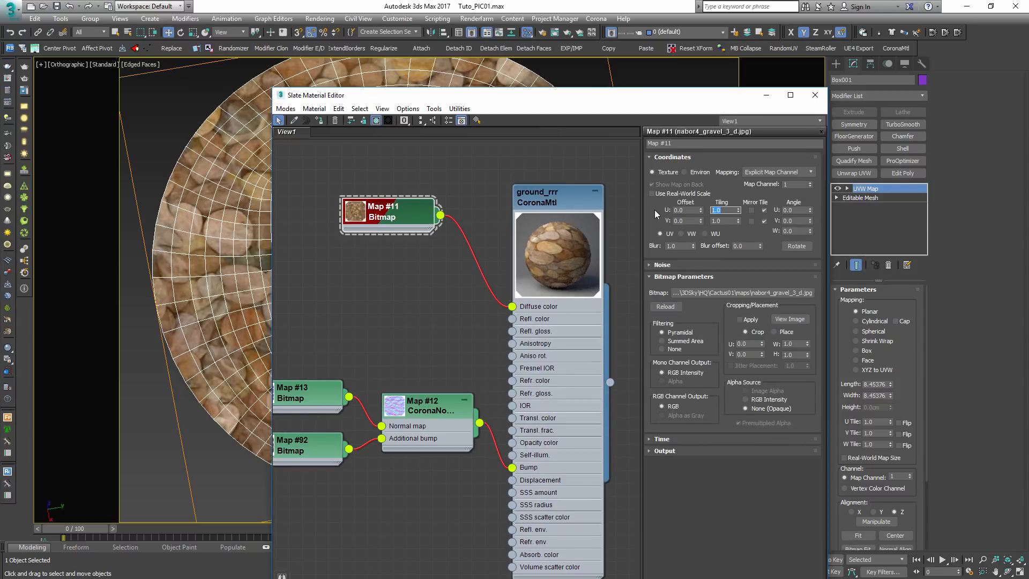
key("Tab")
type("2")
key("Return")
left_click(814, 96)
key("F4")
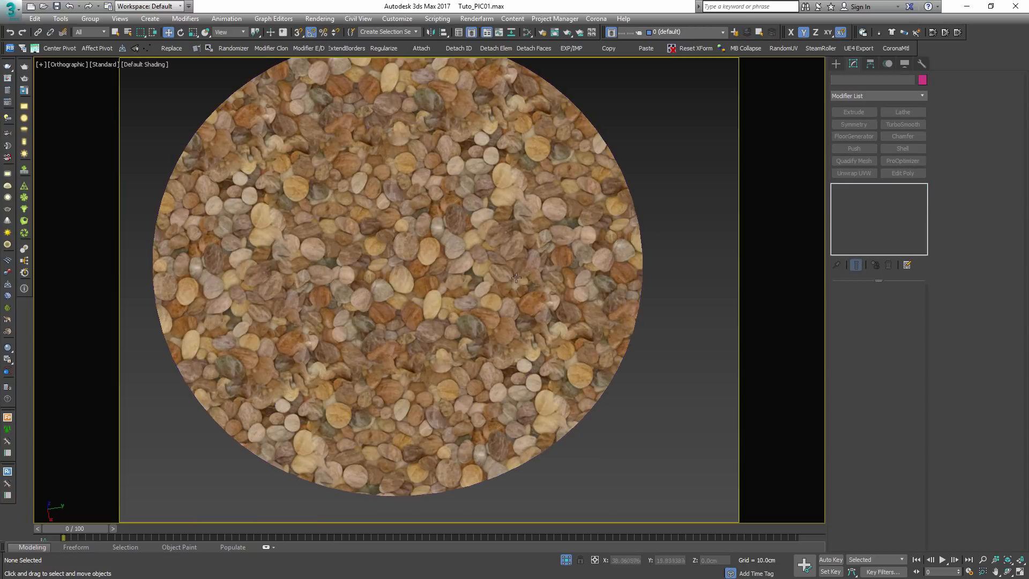
- Exit isolation to bring back the whole potted succulent and clear the selection
left_click(571, 560)
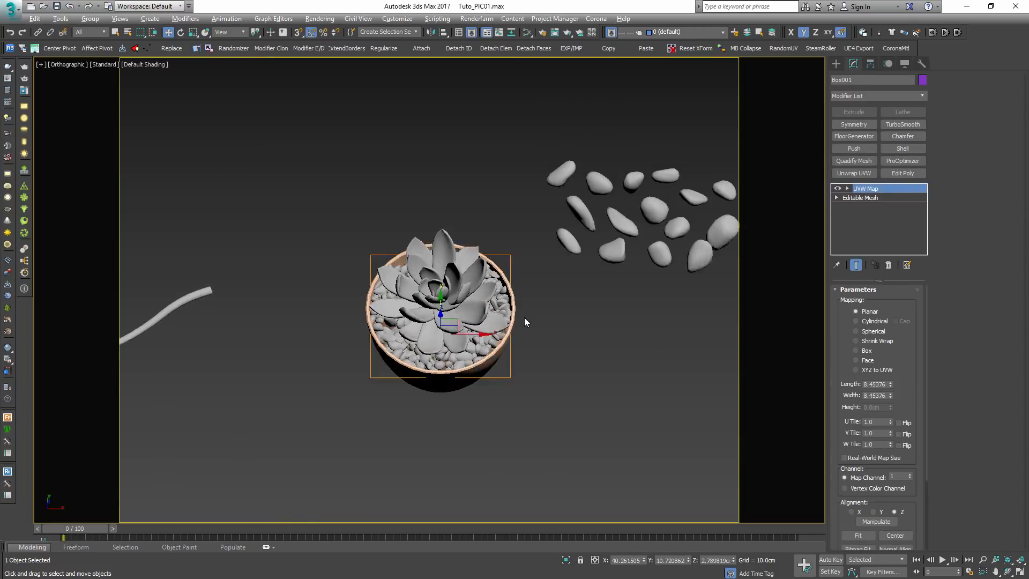
scroll(525, 319, "up", 10)
scroll(530, 303, "down", 12)
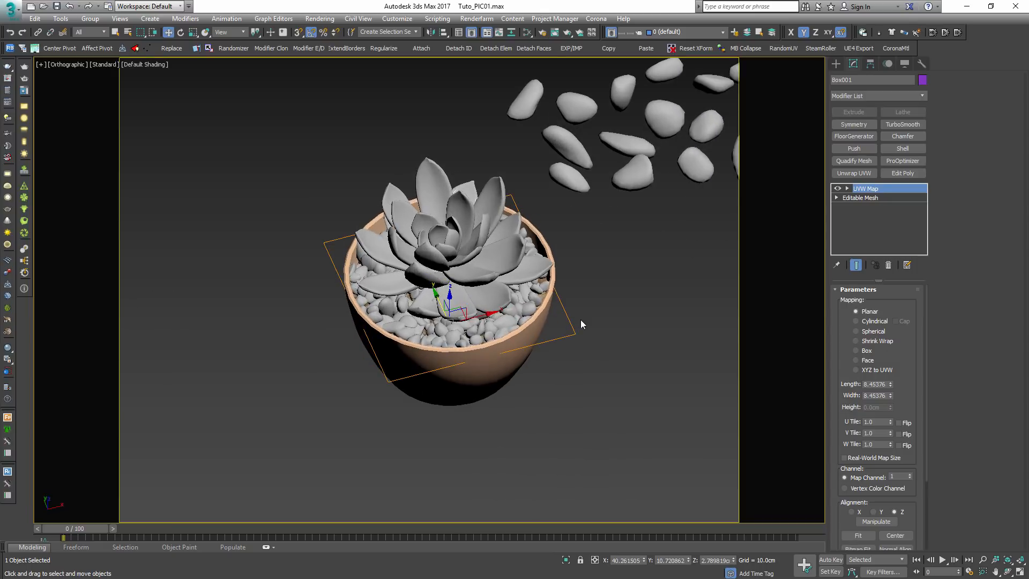
left_click(580, 320)
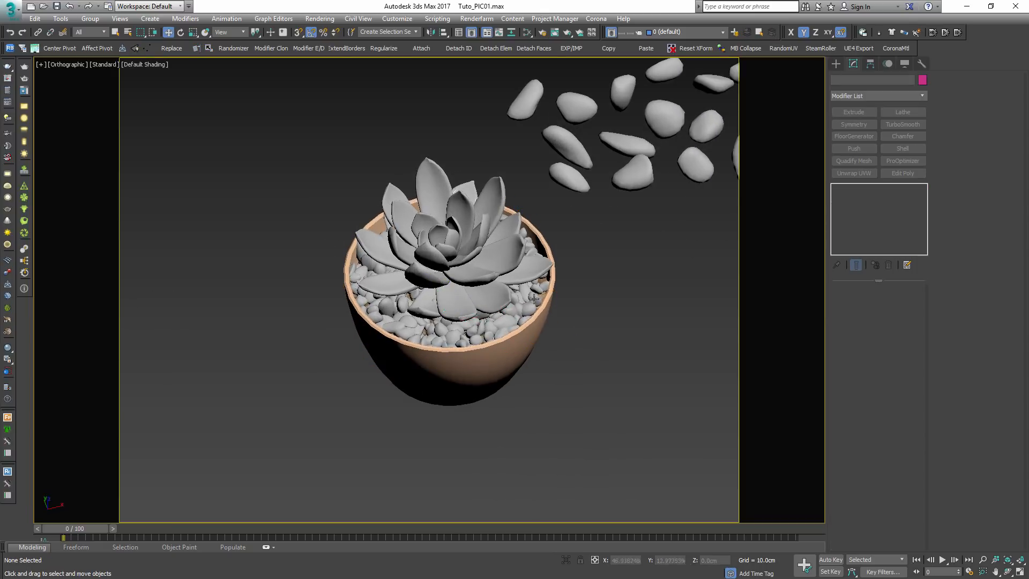
- Isolate the attached stones with edged faces shown and add a MaterialByElement modifier to them
key("F4")
left_click(522, 322)
key("alt+q")
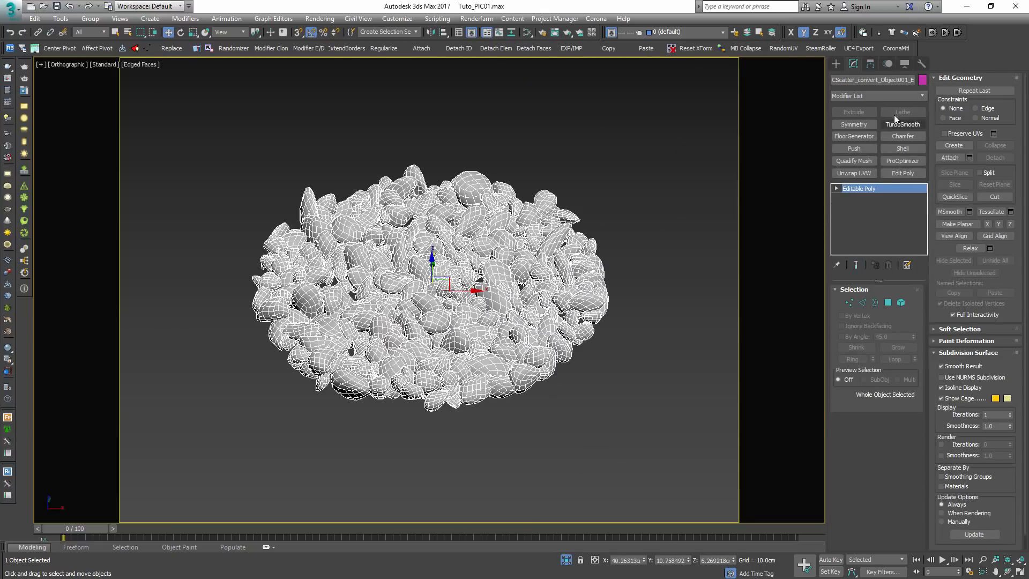
left_click(895, 97)
key("m")
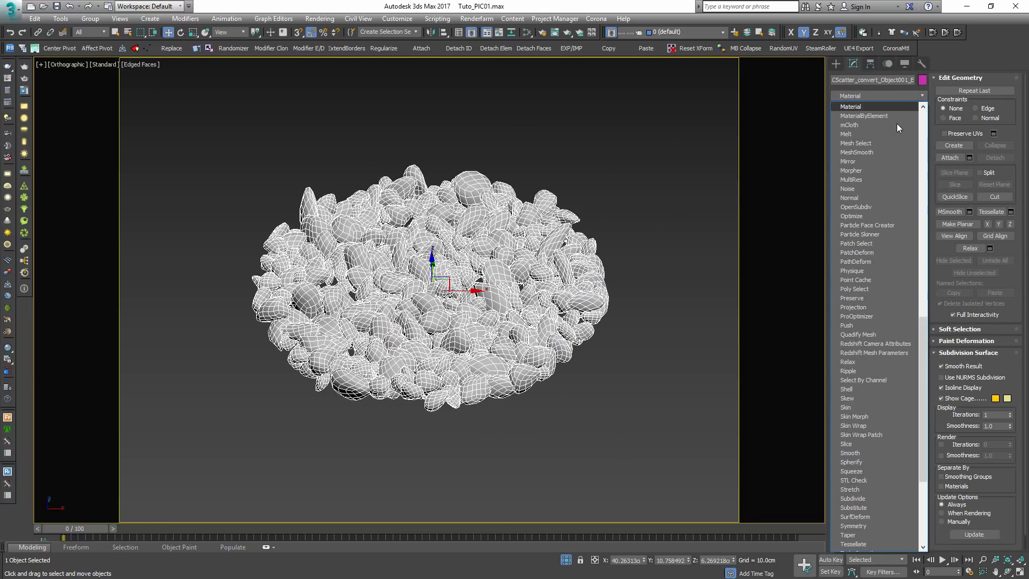
left_click(876, 116)
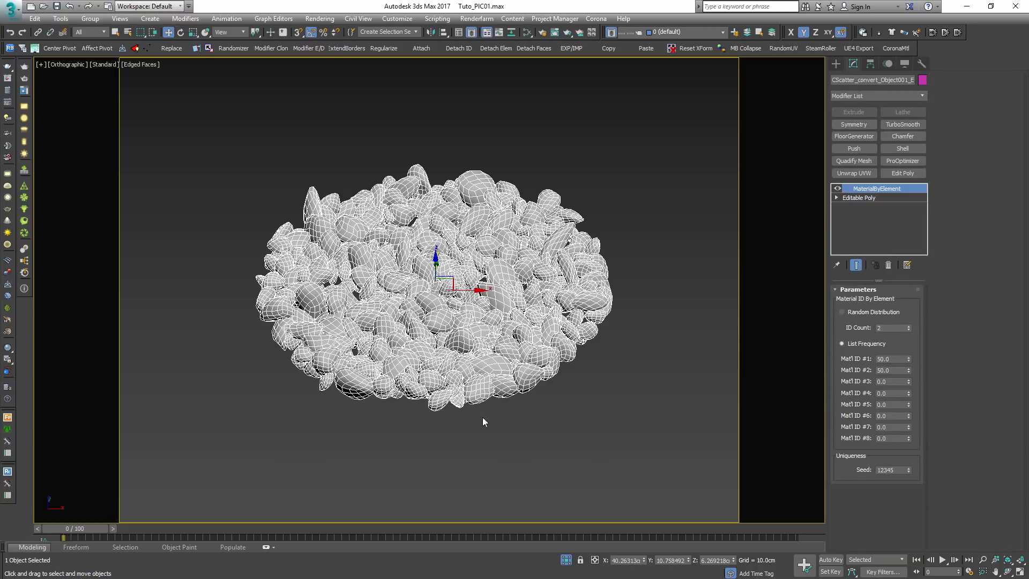
- Open the Slate Material Editor beside the stones and move the gravel material's nodes below the column of stone bitmaps
key("m")
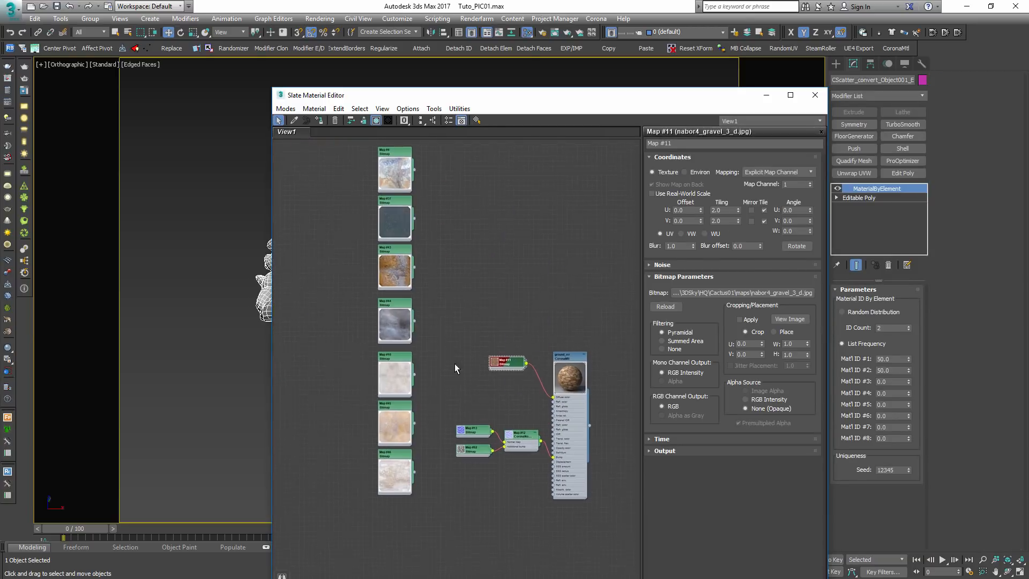
scroll(391, 209, "down", 2)
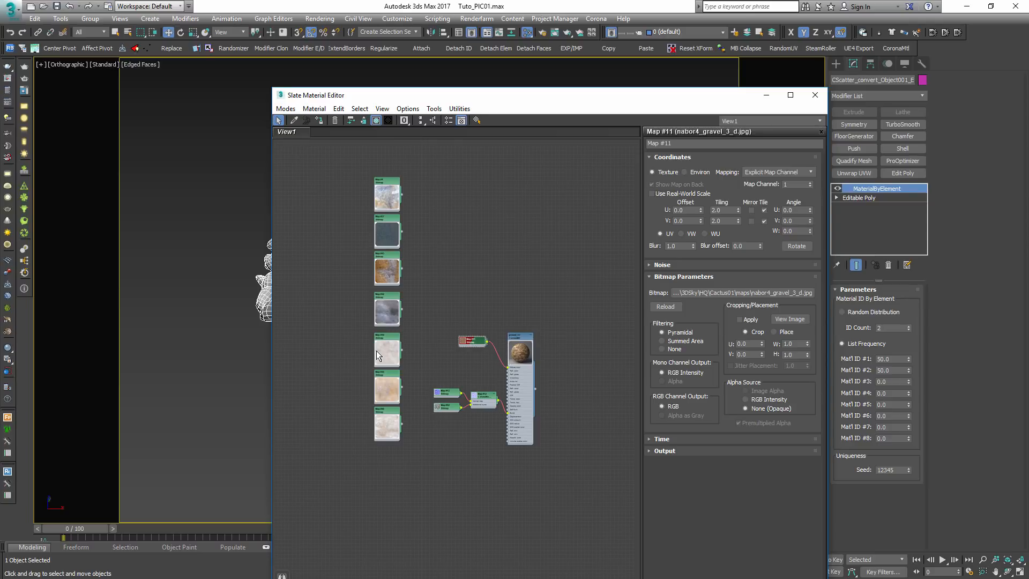
left_click_drag(531, 388, 420, 532)
left_click_drag(519, 95, 748, 73)
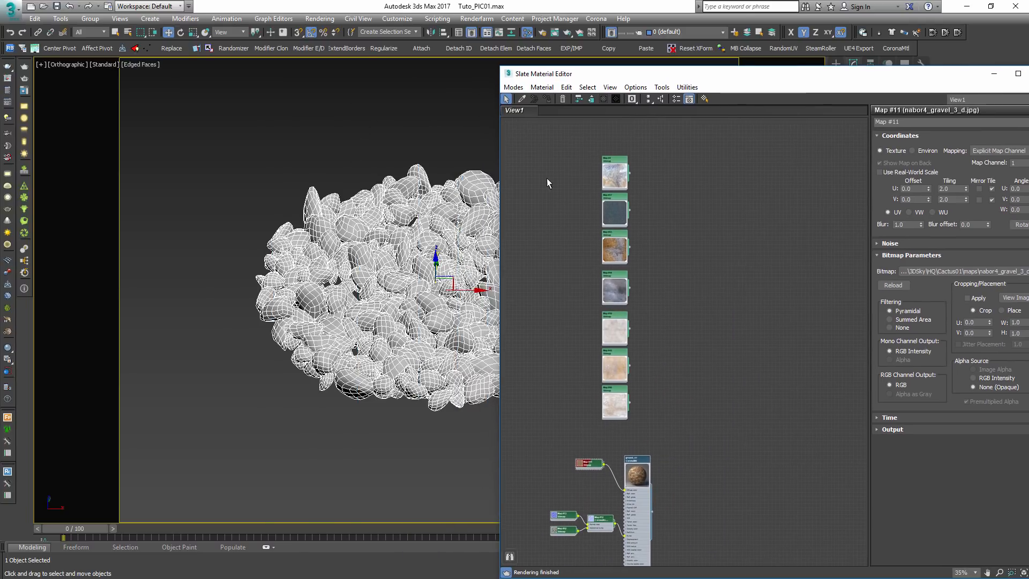
middle_click_drag(704, 247, 613, 255)
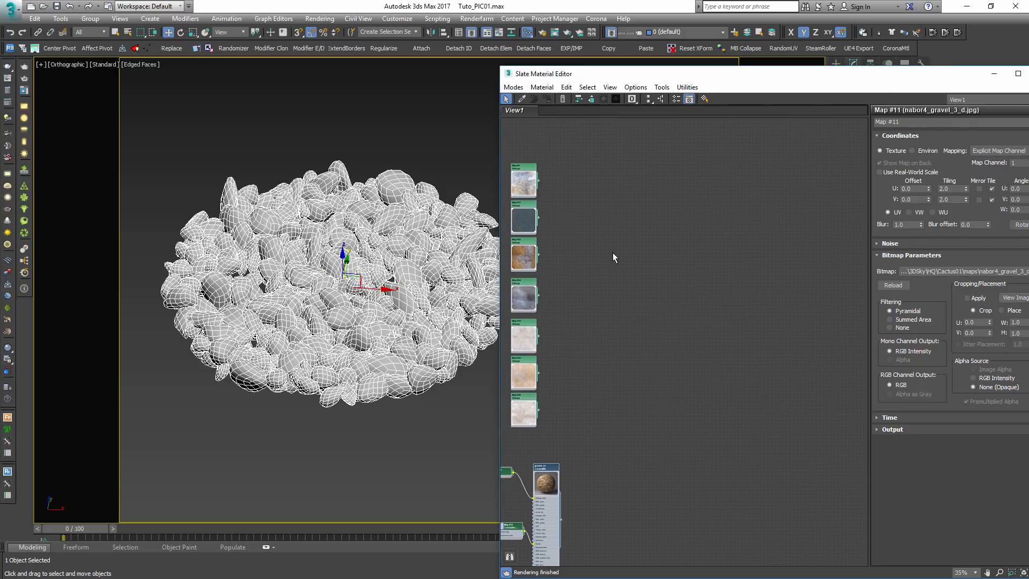
- Add a CoronaMultiMap node beside the stone bitmaps and set its item count to 7
right_click(613, 254)
mouse_move(640, 272)
mouse_move(565, 289)
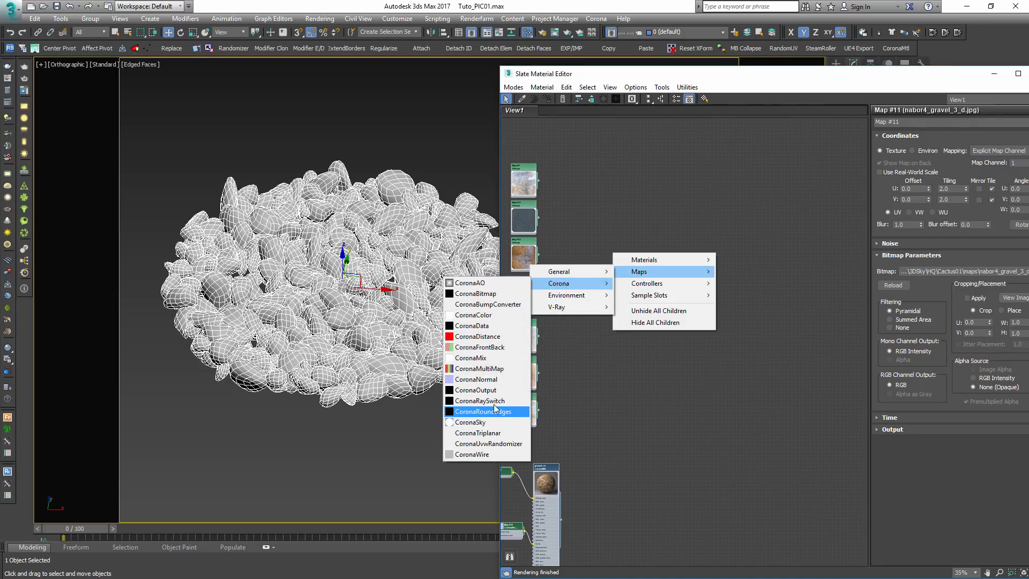
left_click(479, 369)
scroll(616, 255, "up", 1)
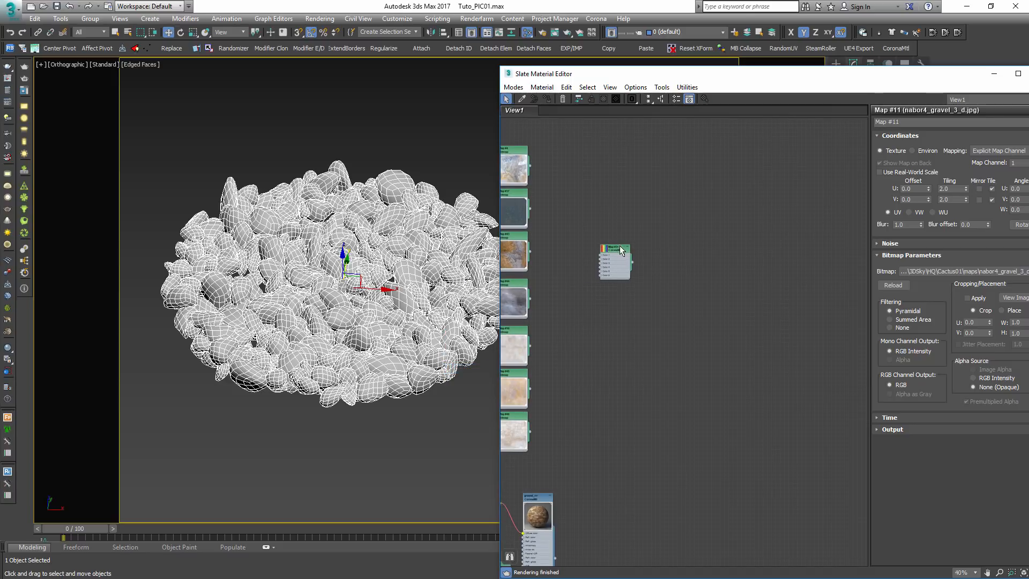
double_click(616, 256)
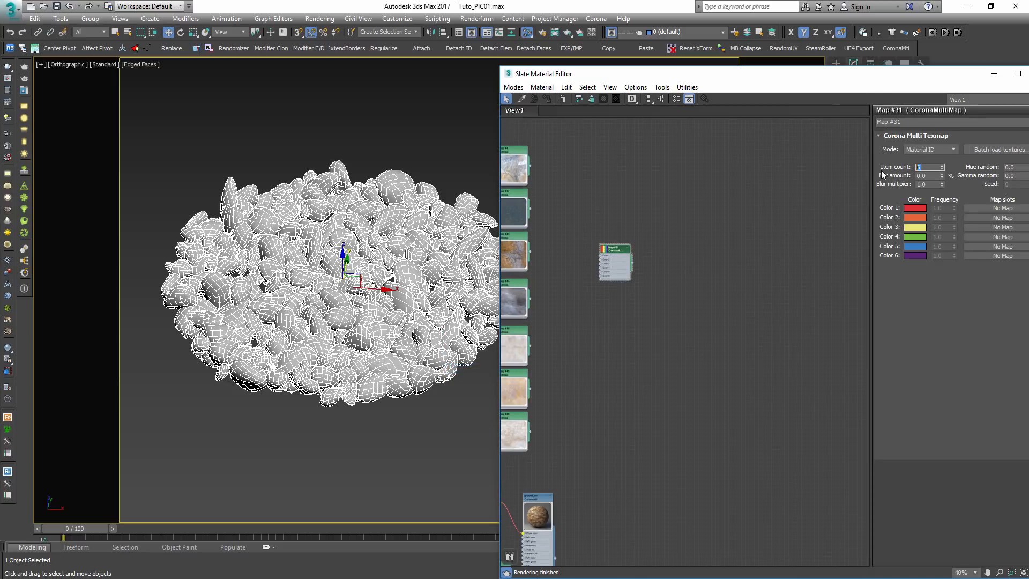
type("7")
key("Return")
scroll(576, 286, "up", 4)
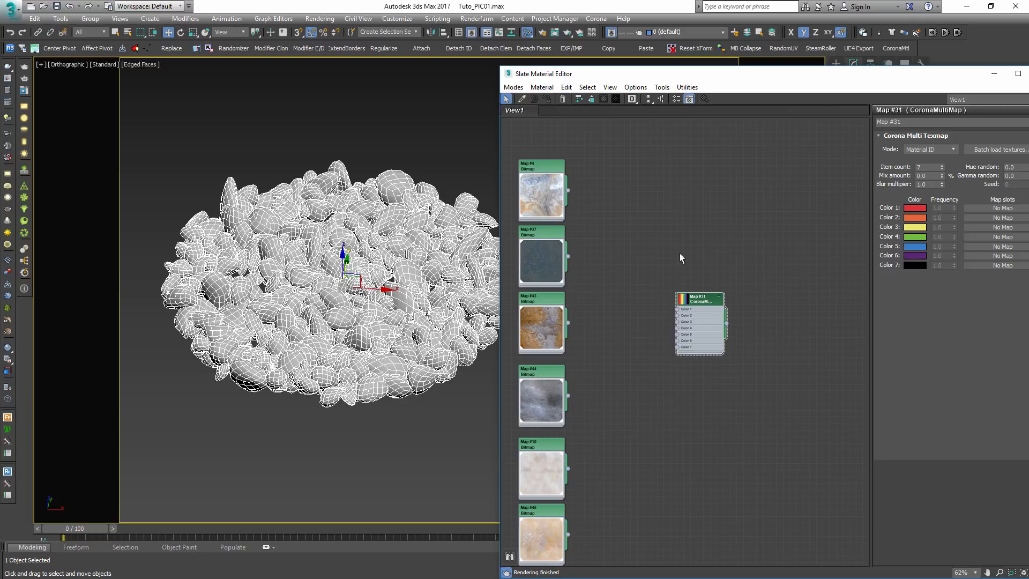
- Wire the seven stone bitmaps in order into the Color 1 to Color 7 inputs of the CoronaMultiMap
left_click_drag(696, 296, 670, 208)
scroll(576, 187, "up", 1)
left_click_drag(565, 190, 664, 228)
left_click_drag(566, 268, 664, 236)
left_click_drag(565, 346, 663, 244)
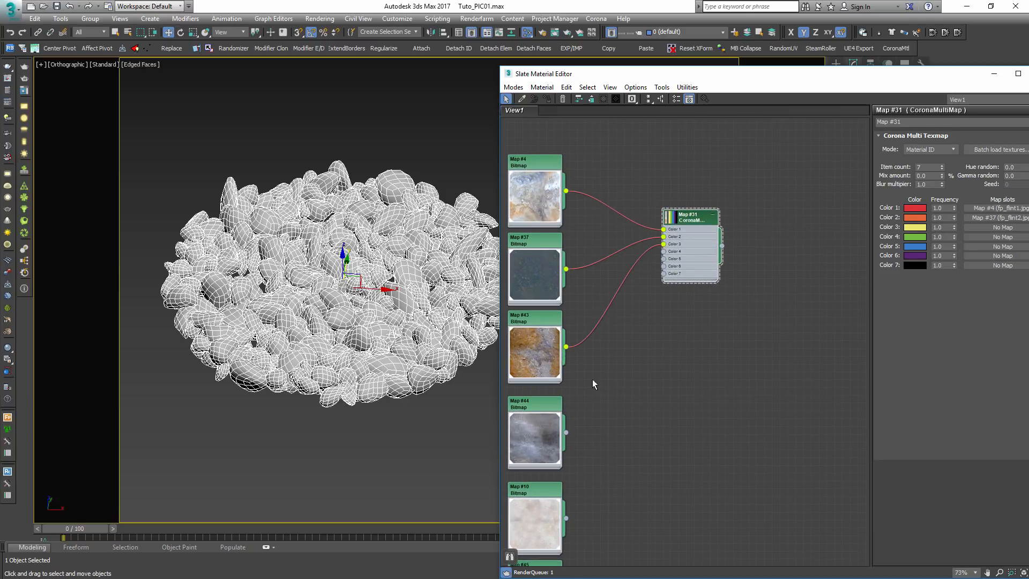
left_click_drag(566, 432, 663, 251)
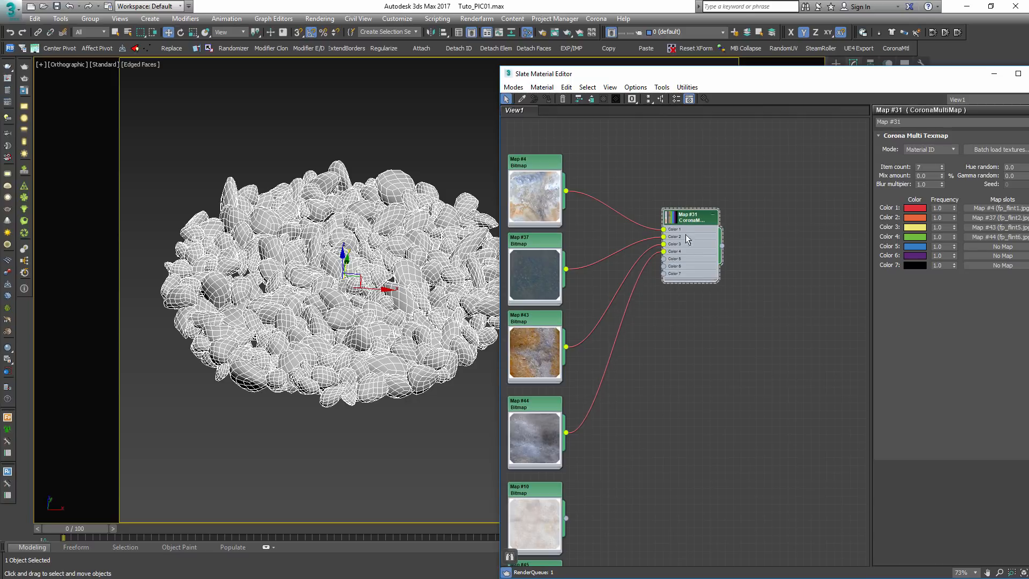
scroll(648, 326, "down", 3)
left_click_drag(604, 359, 710, 209)
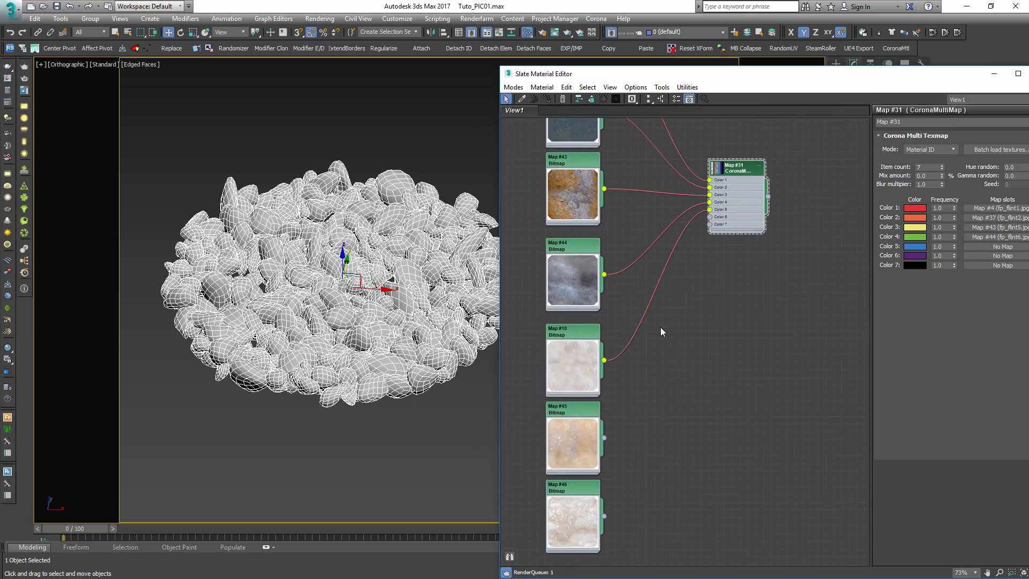
left_click_drag(604, 438, 710, 217)
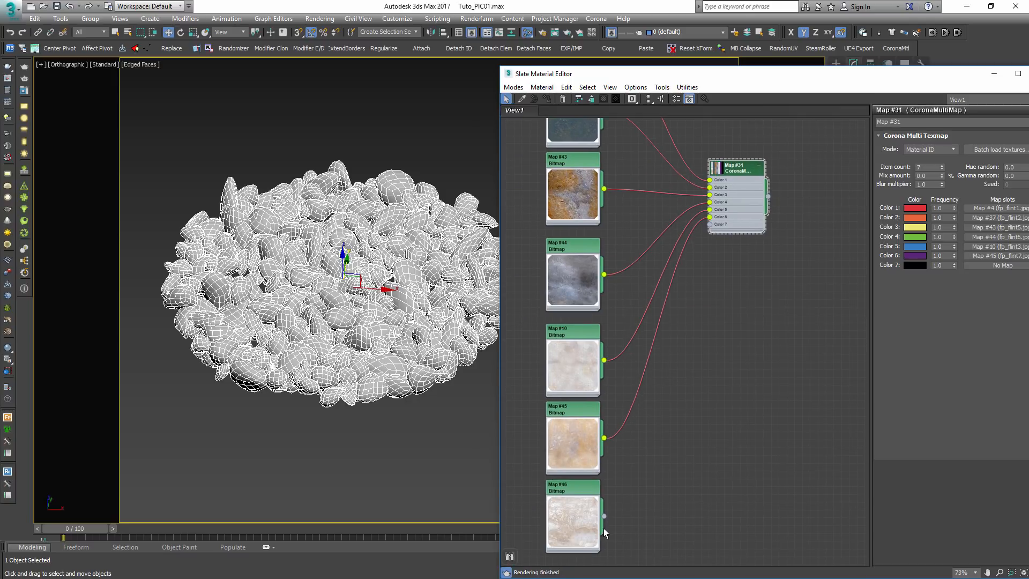
left_click_drag(604, 516, 711, 224)
- Create a CoronaMtl and connect the CoronaMultiMap to its diffuse color
middle_click_drag(712, 225, 684, 311)
scroll(684, 311, "down", 2)
right_click(685, 312)
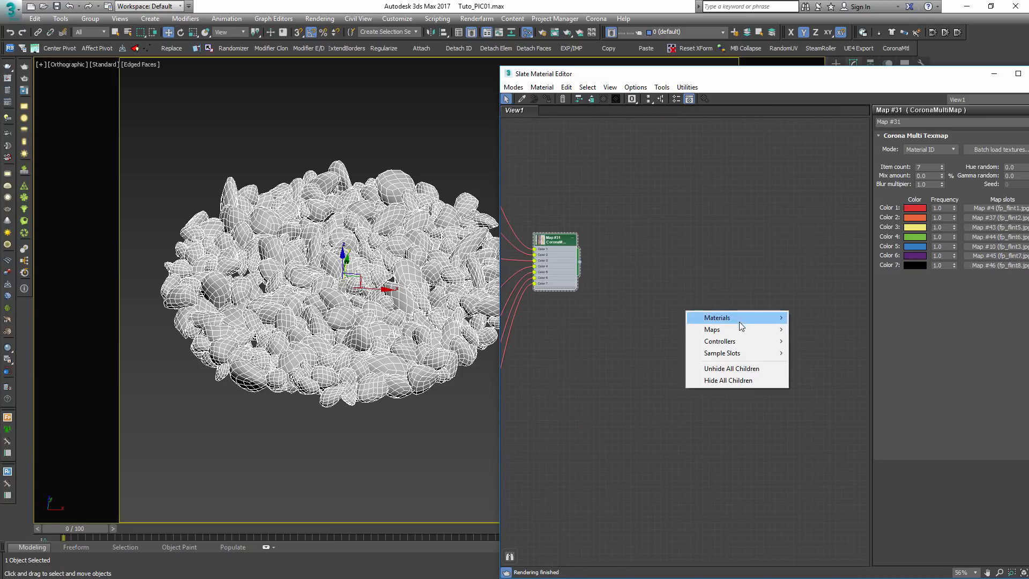
mouse_move(738, 322)
mouse_move(655, 343)
left_click(569, 371)
scroll(703, 358, "up", 2)
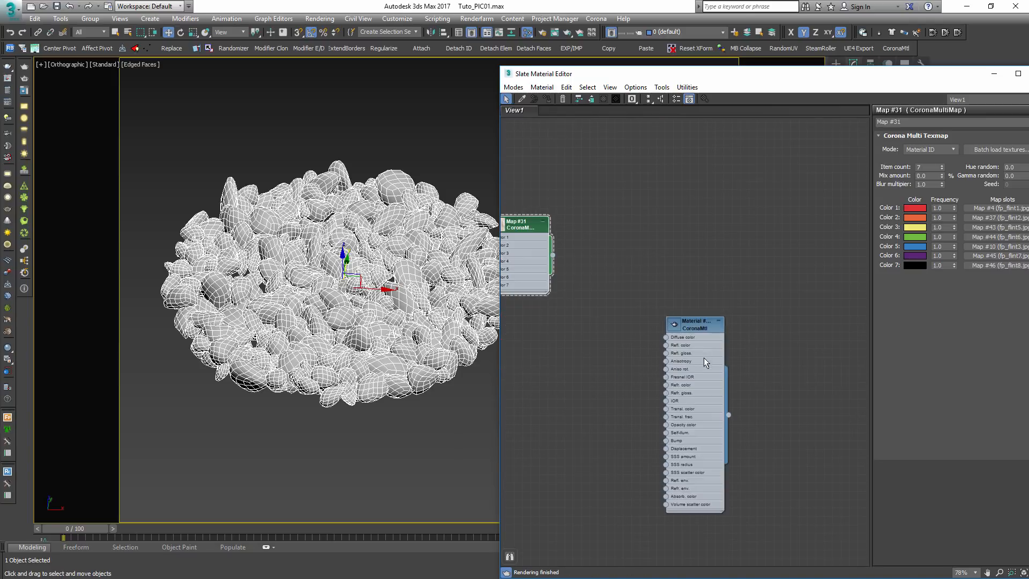
scroll(703, 358, "up", 2)
left_click_drag(553, 254, 723, 252)
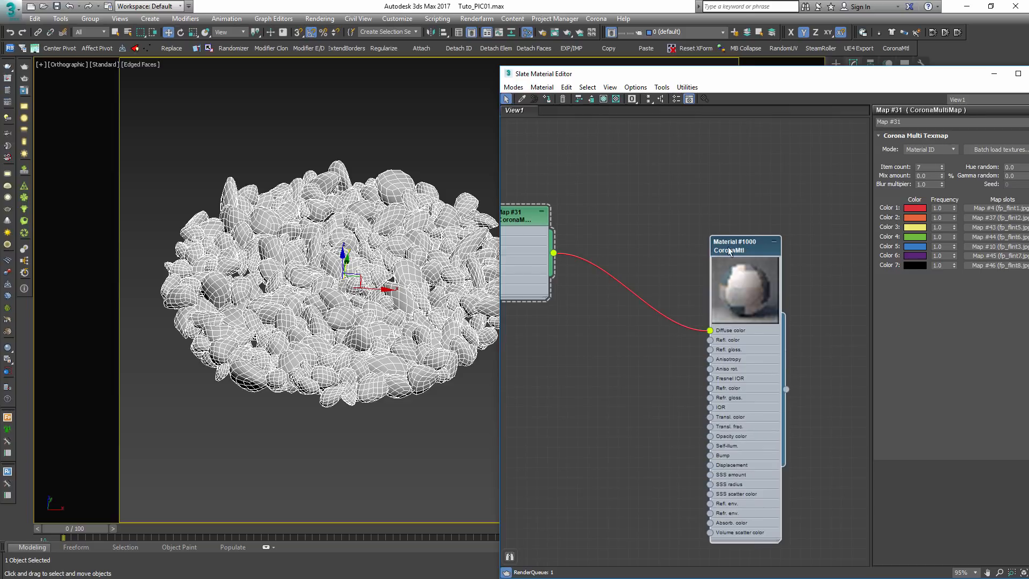
- Set the new stone material's reflection level to 1 and its reflection glossiness to 0.6
double_click(728, 247)
left_click_drag(905, 76, 695, 74)
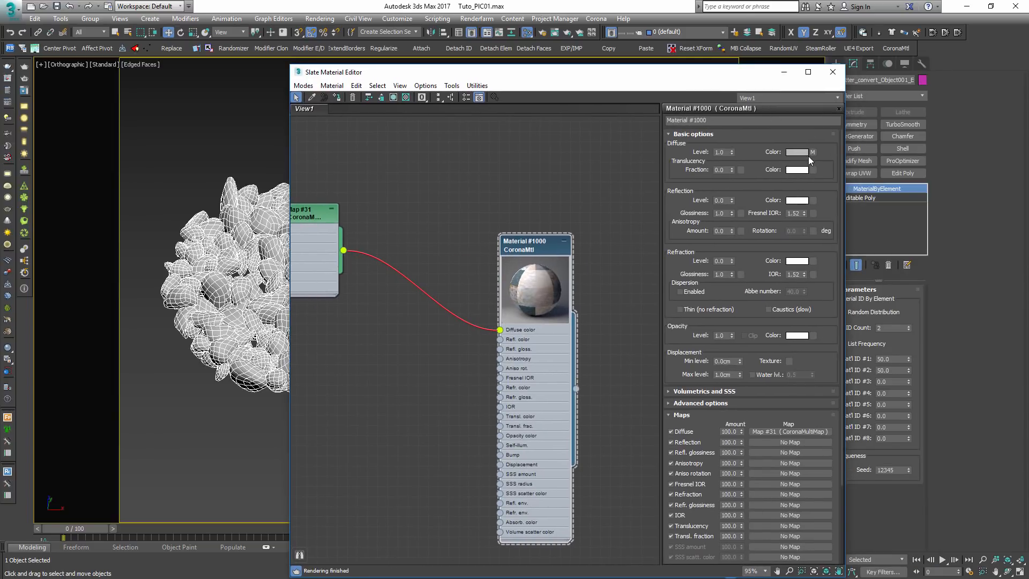
double_click(723, 201)
type("1")
key("Tab")
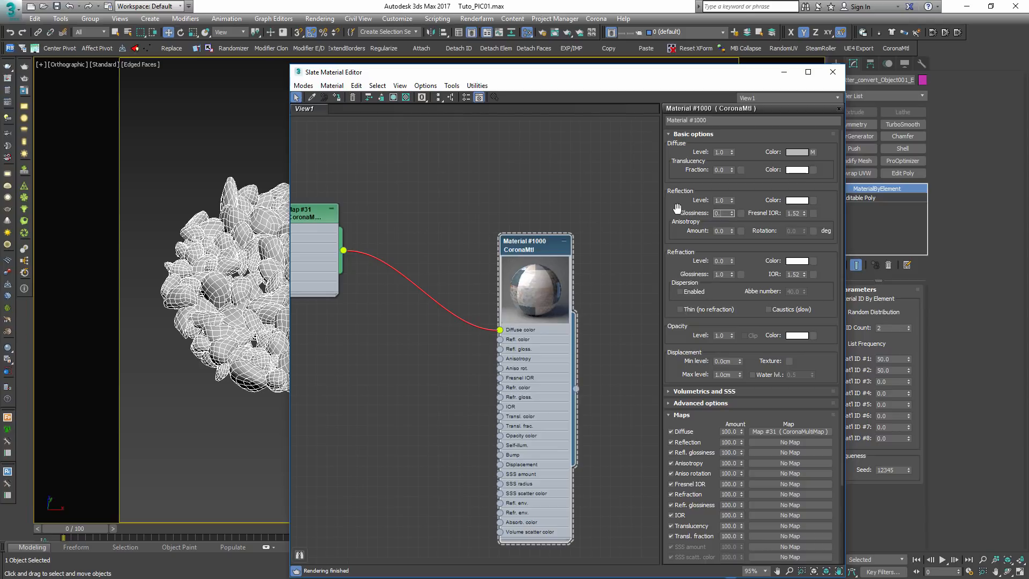
key("Return")
- Assign the new material to the selected stones, centre the CoronaMultiMap node in the graph and close the material editor
scroll(594, 304, "down", 6)
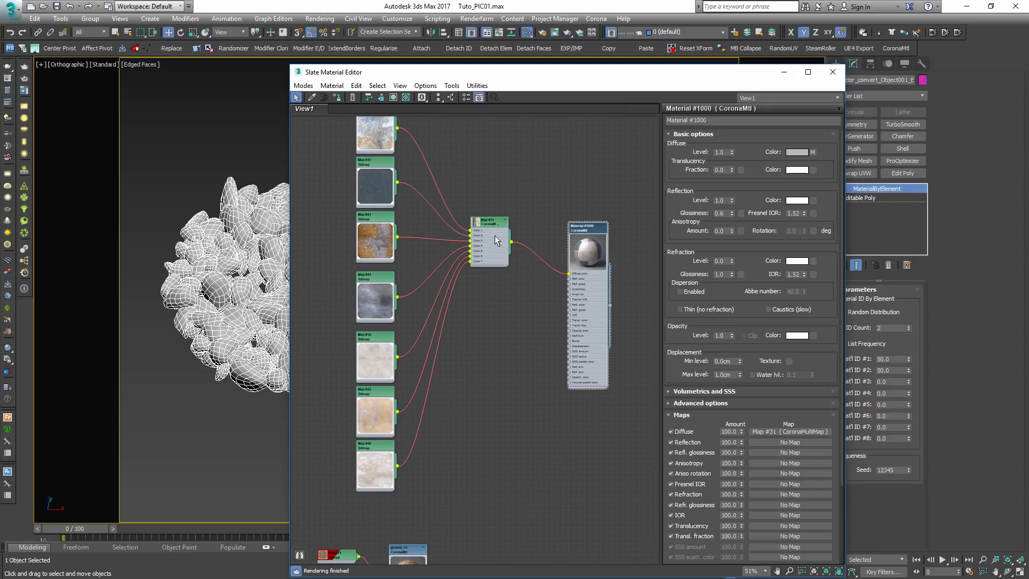
left_click_drag(496, 240, 512, 245)
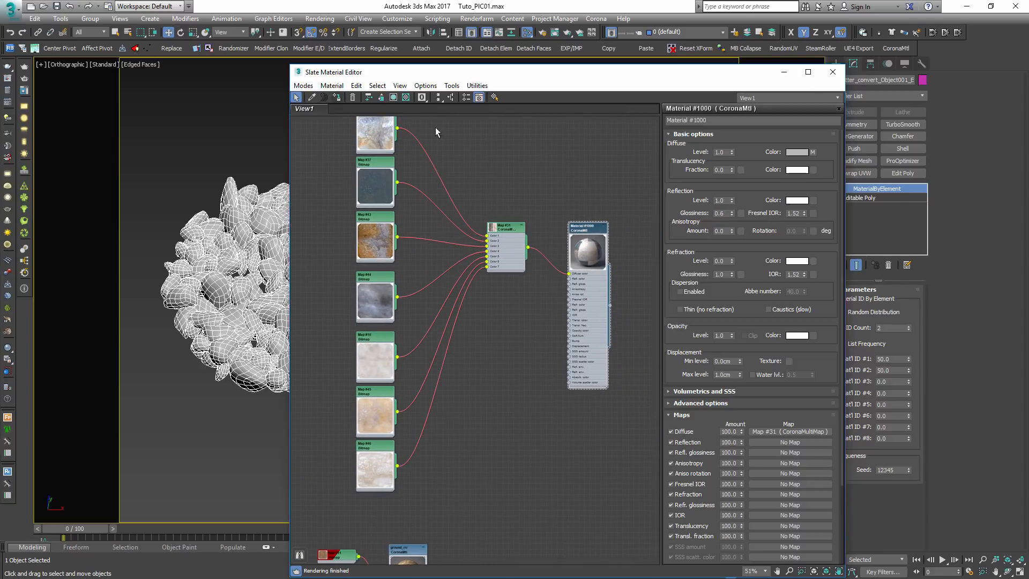
left_click(832, 72)
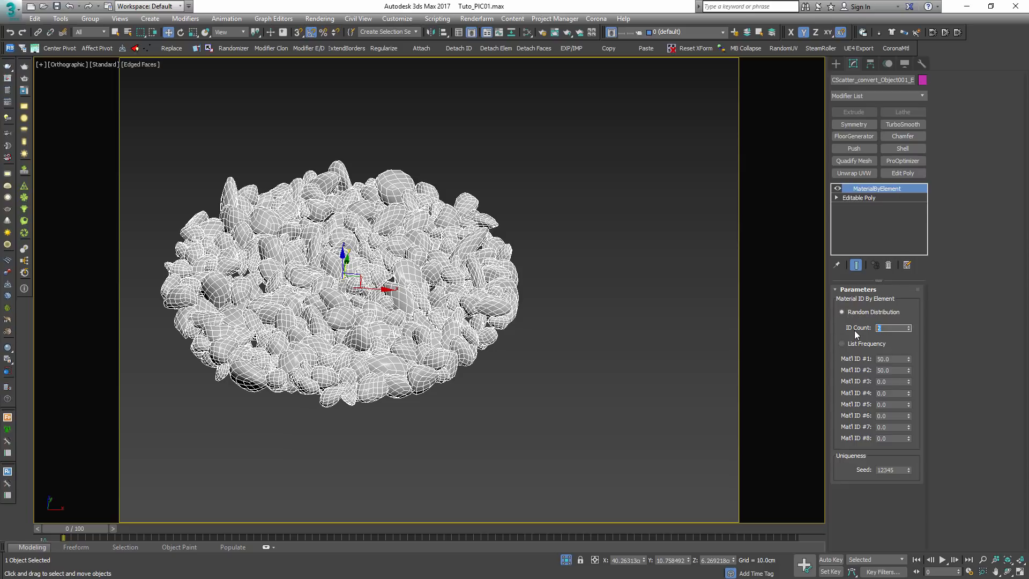
- Set the MaterialByElement modifier to random distribution with an ID count of 7 and turn off the edged faces display
type("7")
key("Return")
key("F4")
middle_click_drag(204, 161, 321, 191)
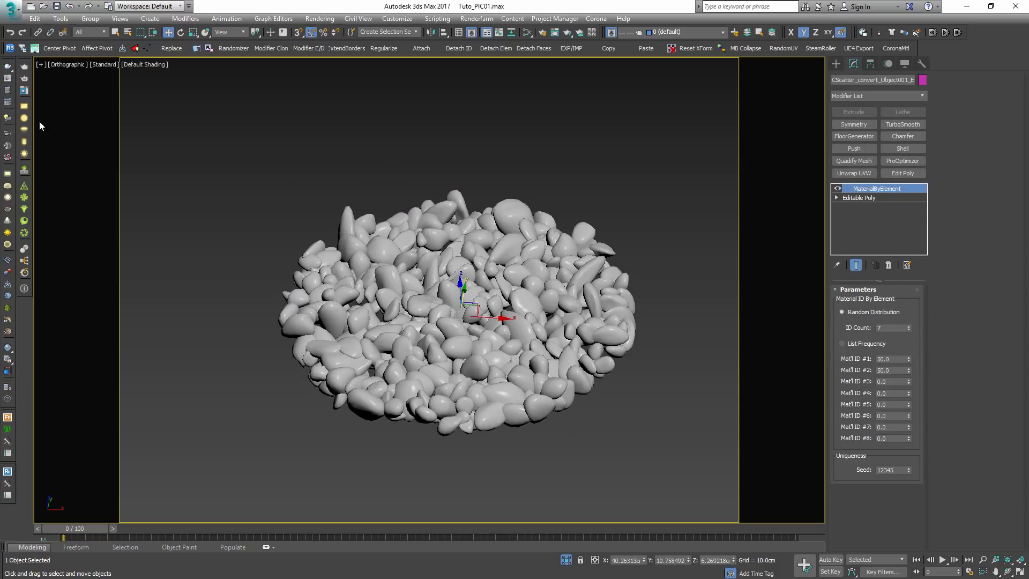
- Start an interactive Corona render in perspective view and check the isolated stones' textures up close
left_click(24, 78)
middle_click_drag(375, 300, 407, 311, "alt")
key("p")
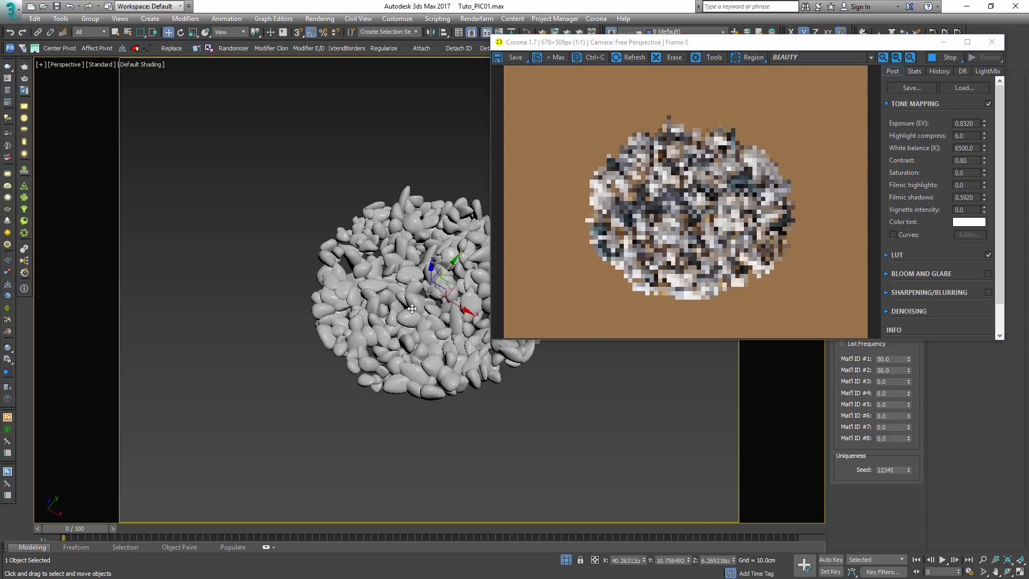
scroll(361, 320, "up", 5)
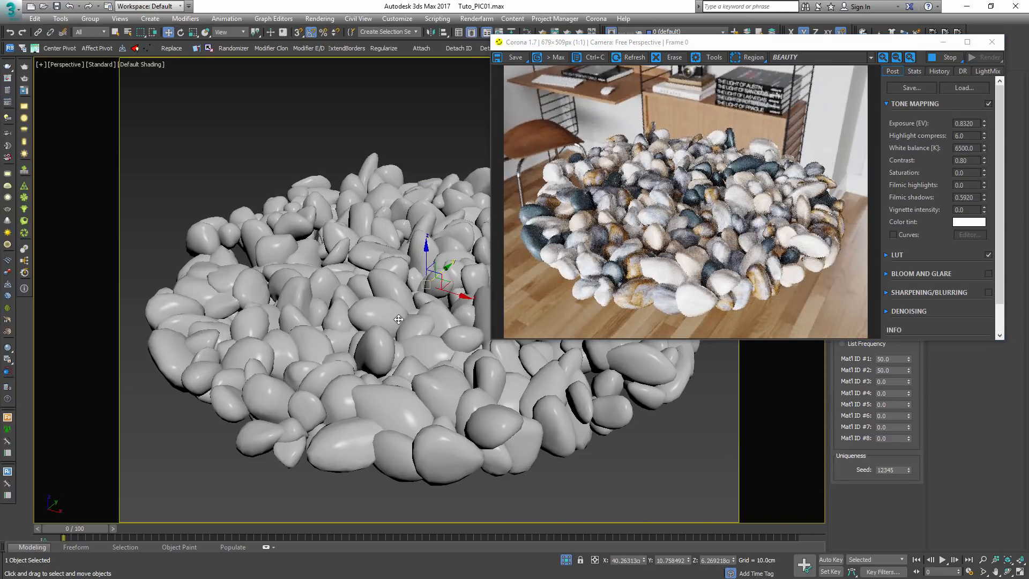
scroll(361, 321, "down", 4)
- Exit isolation and review the textured stones inside the succulent's pot from several angles in the interactive render
left_click(565, 559)
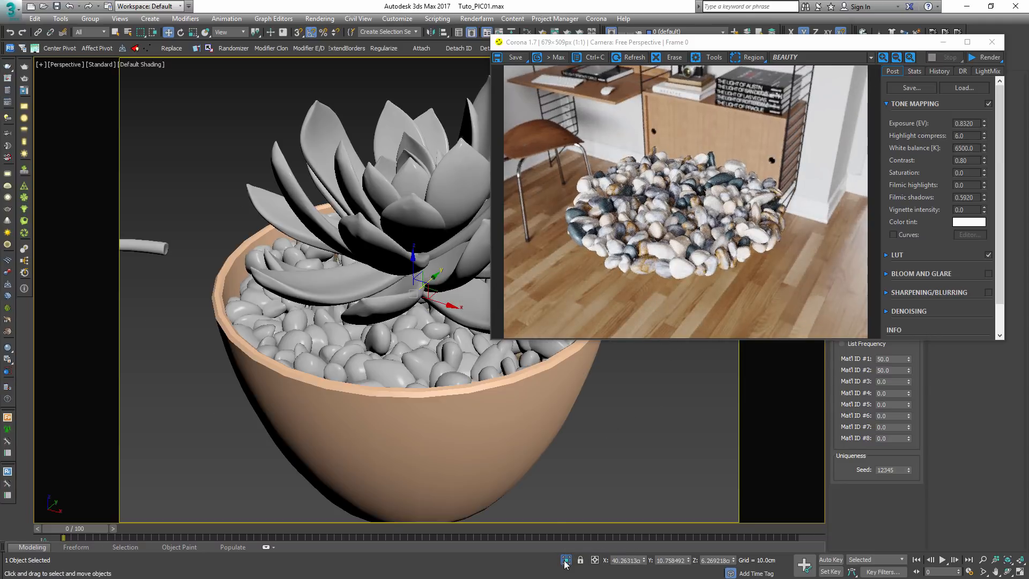
middle_click_drag(448, 362, 397, 343, "alt")
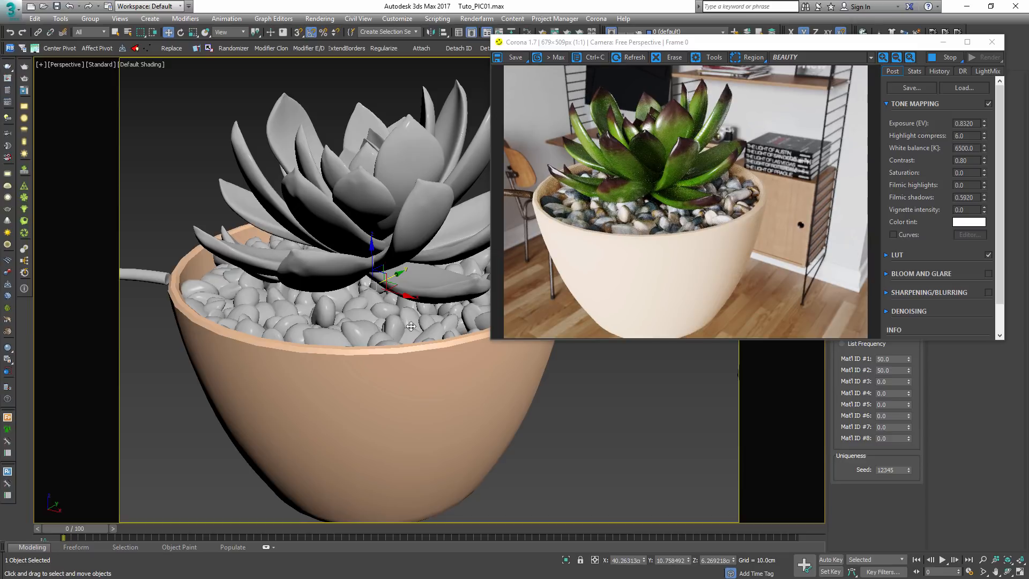
scroll(317, 300, "down", 4)
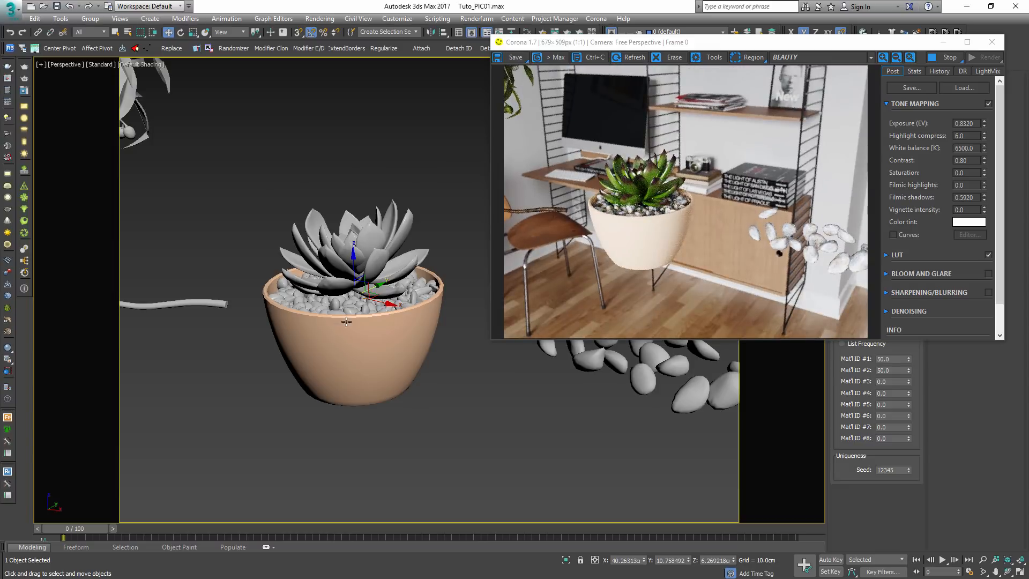
middle_click_drag(346, 321, 354, 300, "alt")
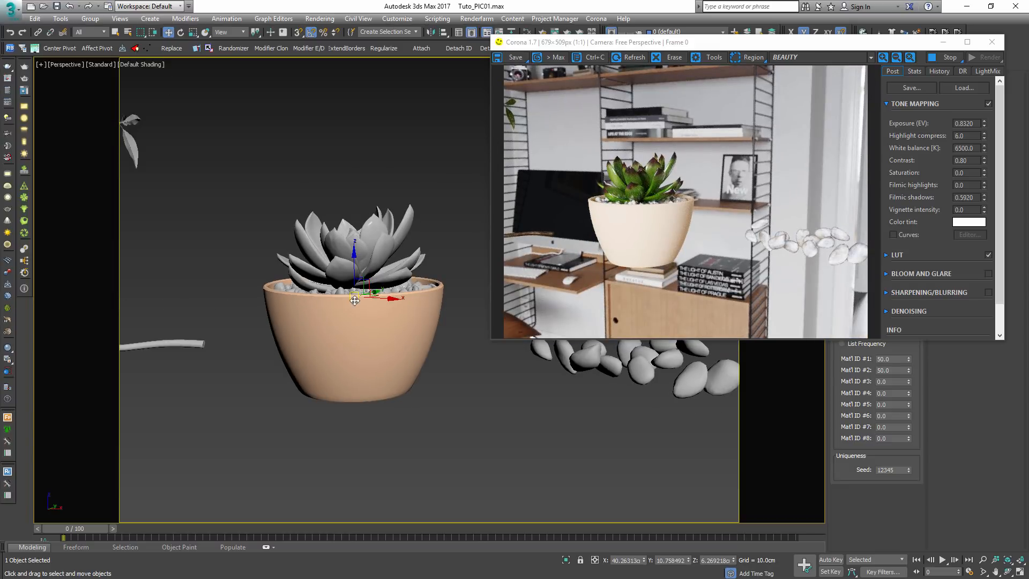
middle_click_drag(354, 300, 378, 259, "alt")
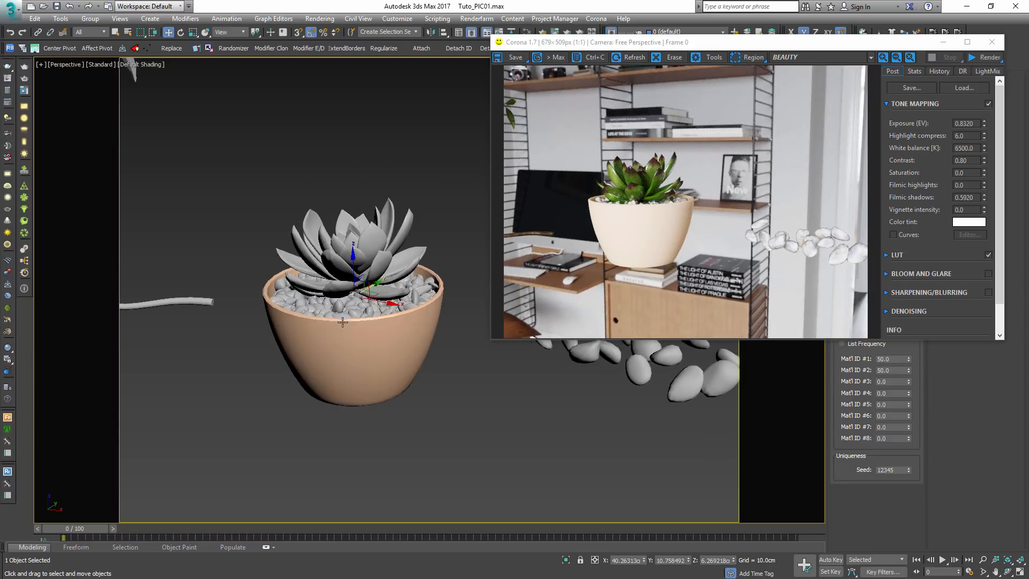
- Select the succulent in the pot, then delete a leftover object near the potted plant
left_click(377, 260)
left_click(377, 246)
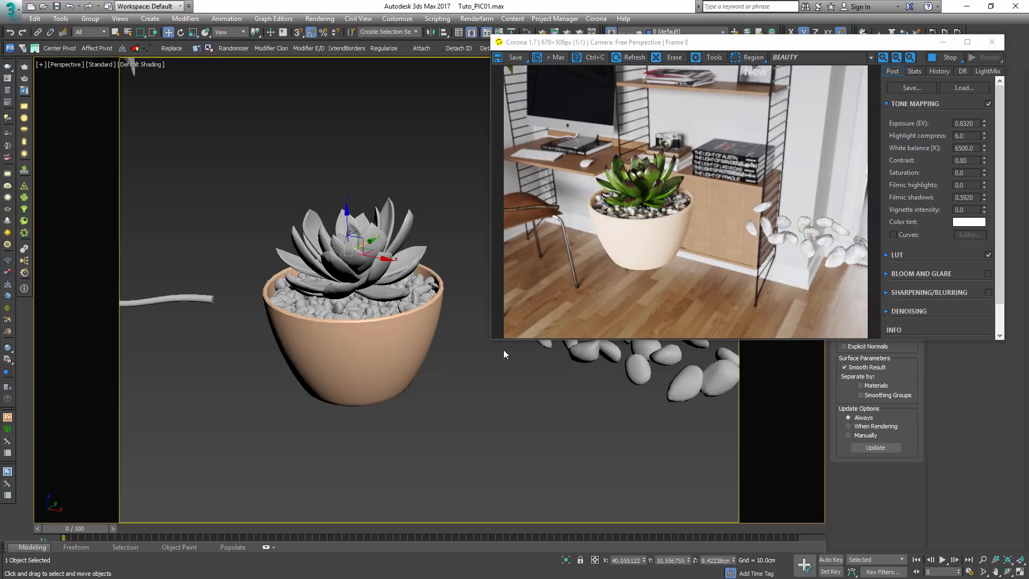
scroll(400, 338, "down", 5)
middle_click_drag(400, 339, 472, 316)
left_click(423, 321)
key("Delete")
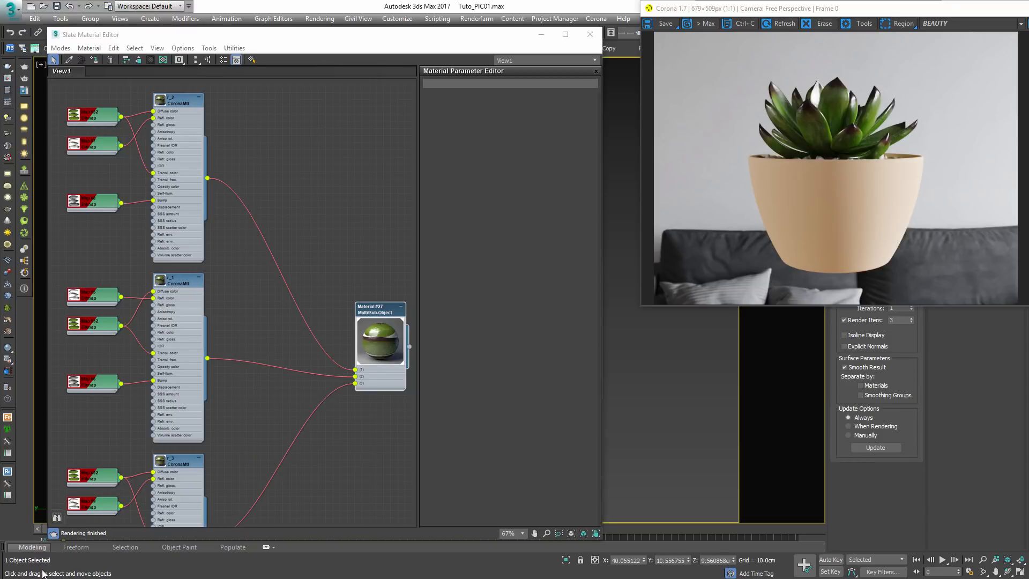
- Spread out the diffuse and reflection bitmap nodes of the succulent's r_2 material in the node graph
middle_click_drag(119, 140, 240, 292)
scroll(169, 200, "up", 4)
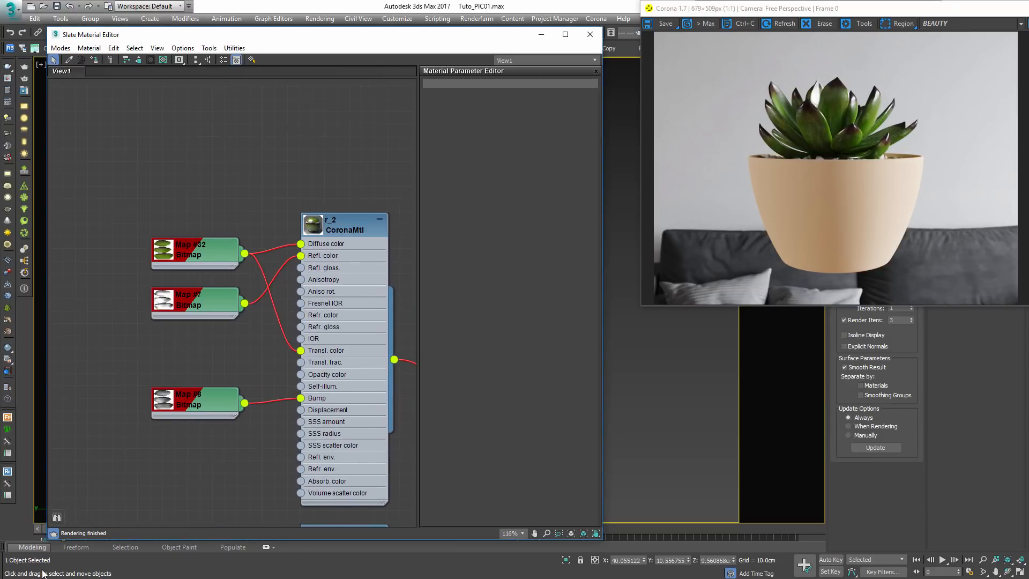
left_click_drag(203, 248, 191, 223)
middle_click_drag(191, 224, 186, 153)
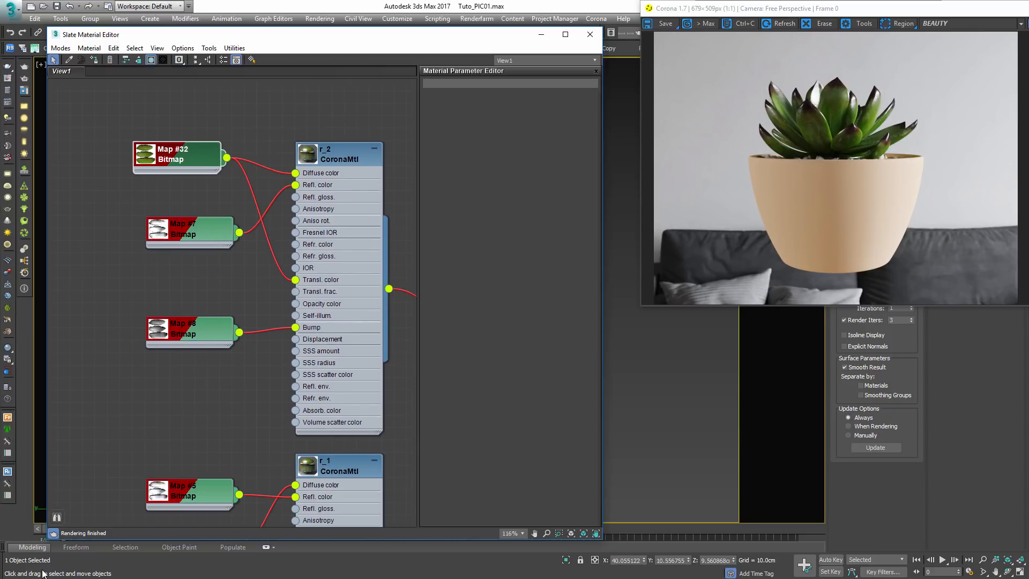
left_click_drag(198, 228, 186, 228)
- Open the r_2 leaf material's parameters and examine its translucency fraction and reflection map amount
left_click(343, 154)
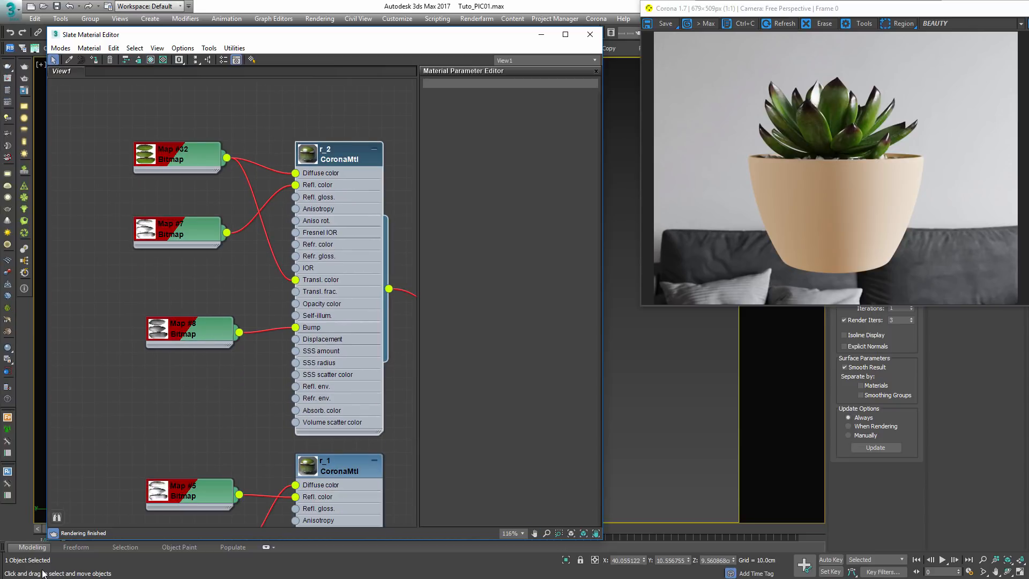
double_click(343, 154)
middle_click_drag(343, 154, 319, 171)
double_click(478, 132)
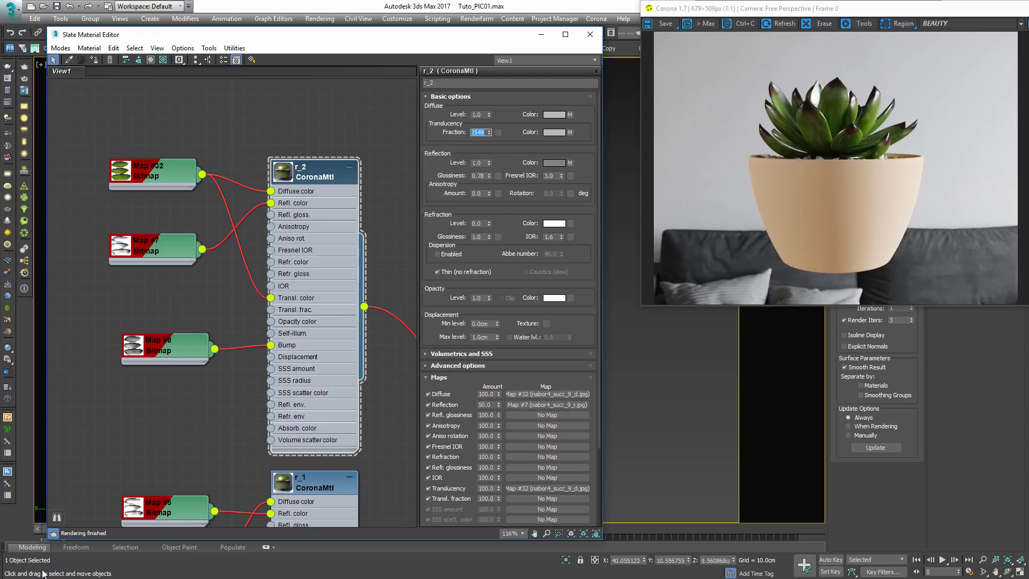
double_click(485, 405)
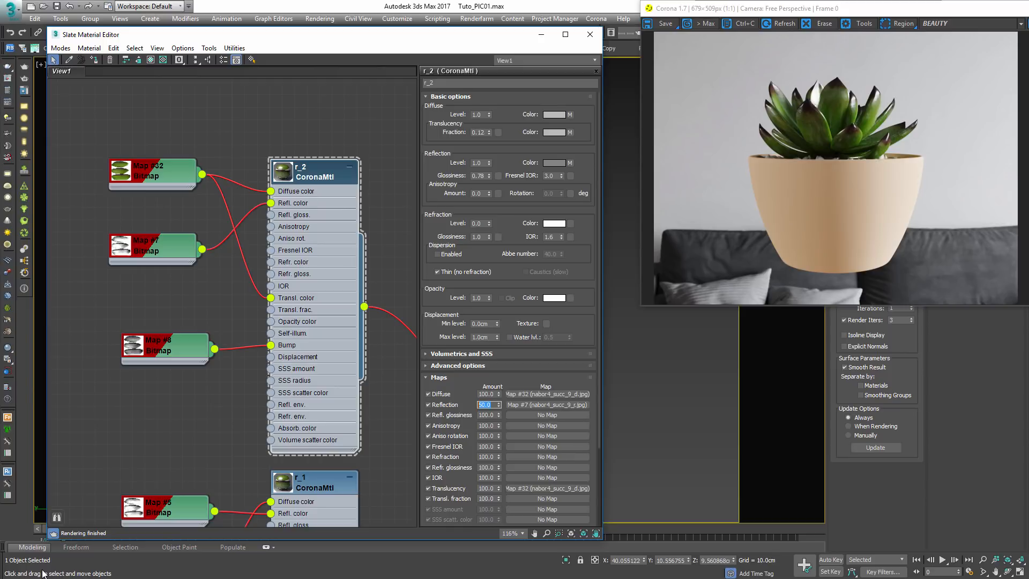
- Enlarge the preview of r_2's diffuse bitmap node and examine its leaf image in the cropping view
double_click(120, 171)
left_click_drag(155, 170, 142, 96)
double_click(142, 96)
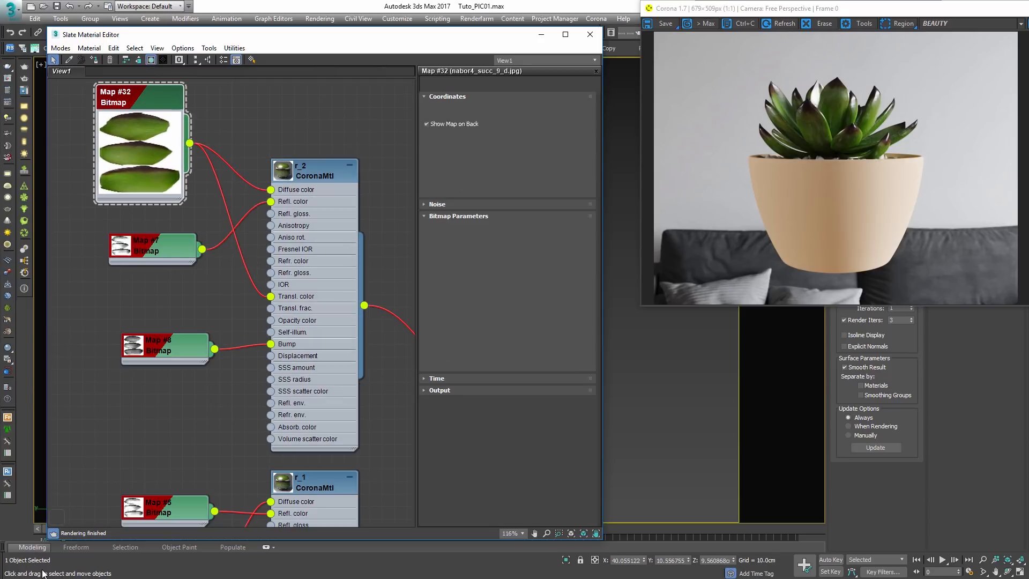
left_click(564, 258)
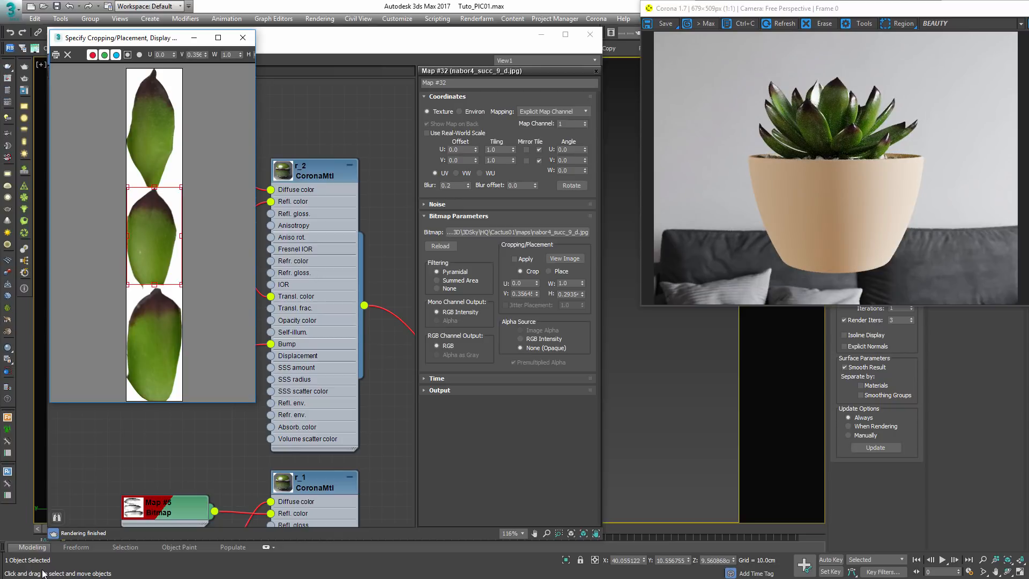
left_click(242, 37)
scroll(149, 122, "up", 1)
middle_click_drag(149, 122, 164, 161)
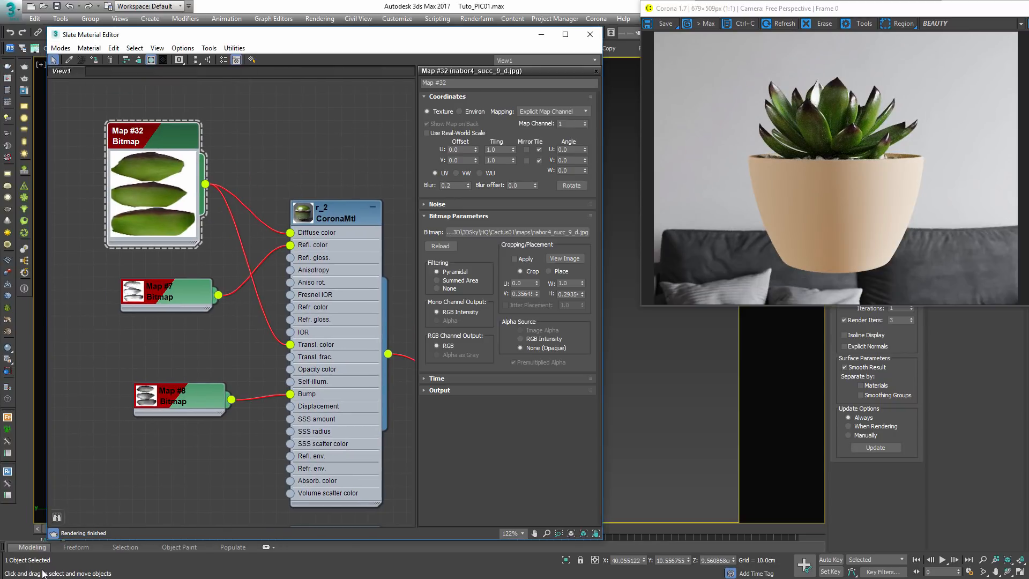
- Disconnect the diffuse bitmap from r_2's translucency color and place the reflection bitmap node directly beneath the diffuse one
left_click_drag(129, 137, 115, 109)
scroll(226, 232, "up", 1)
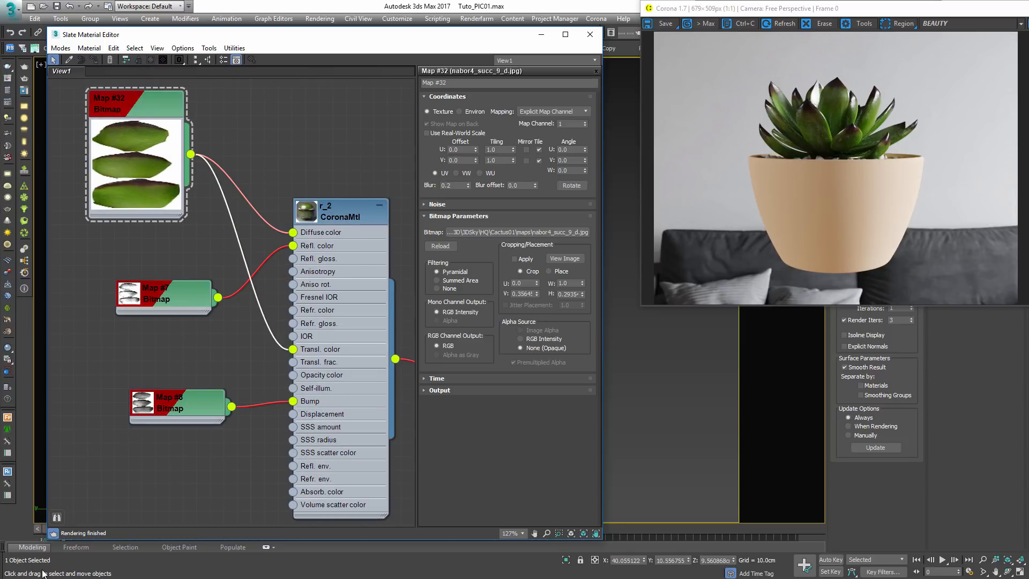
key("Delete")
left_click_drag(161, 292, 134, 251)
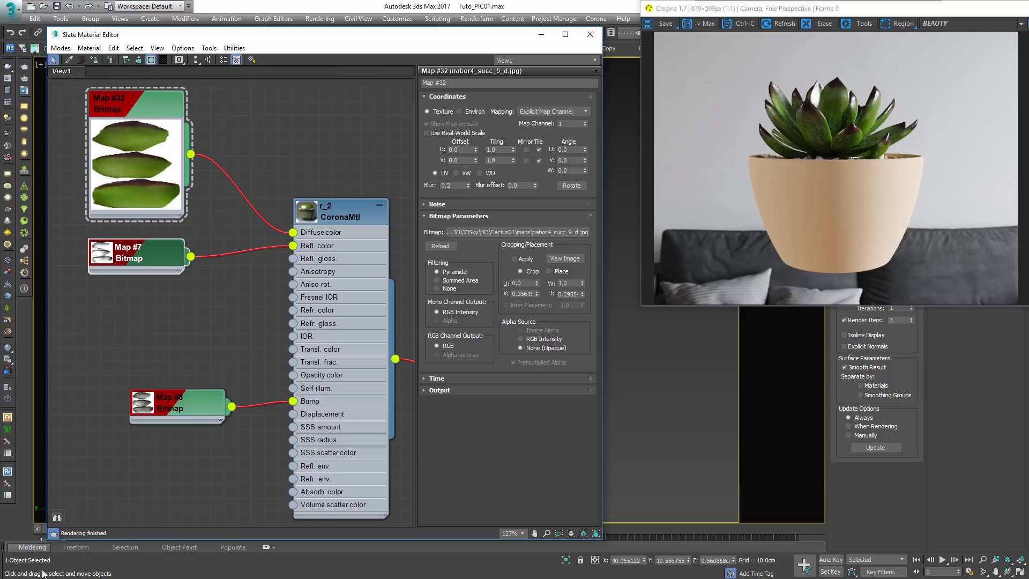
- Switch the r_2 material's volumetrics mode to SSS and set its subsurface scattering amount to 1.0
double_click(341, 212)
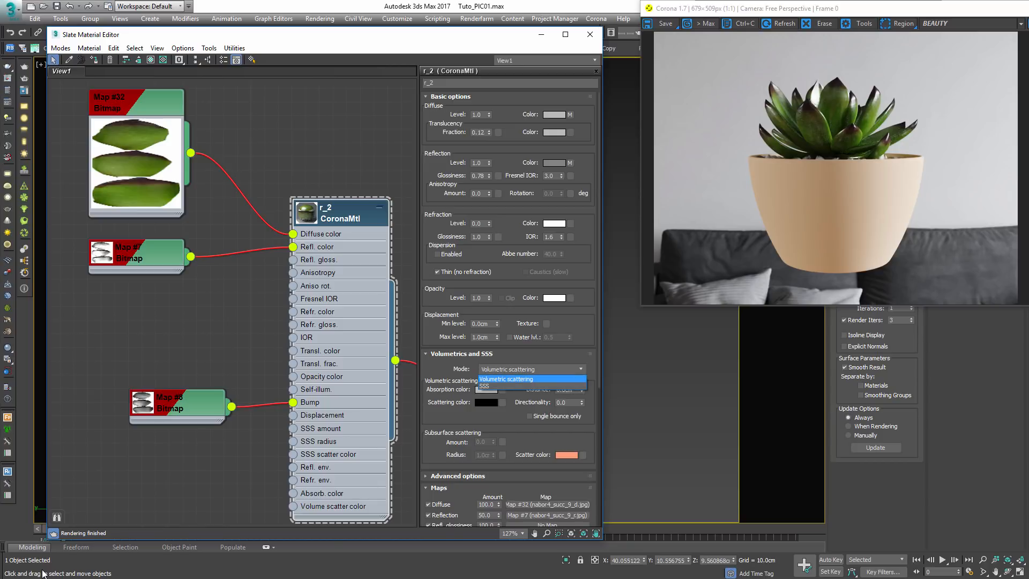
scroll(509, 300, "down", 5)
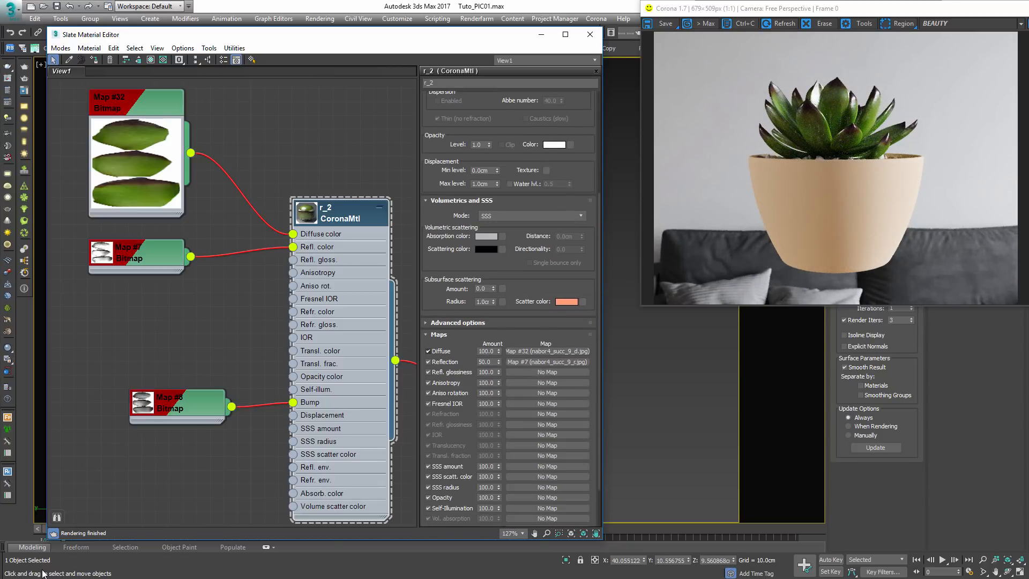
left_click(438, 334)
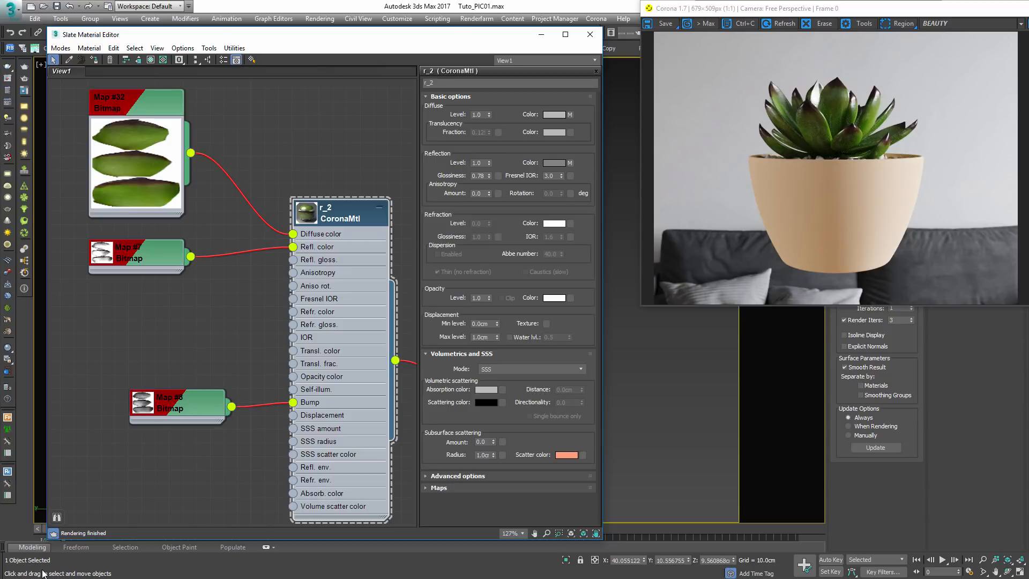
double_click(480, 442)
type("1")
key("Return")
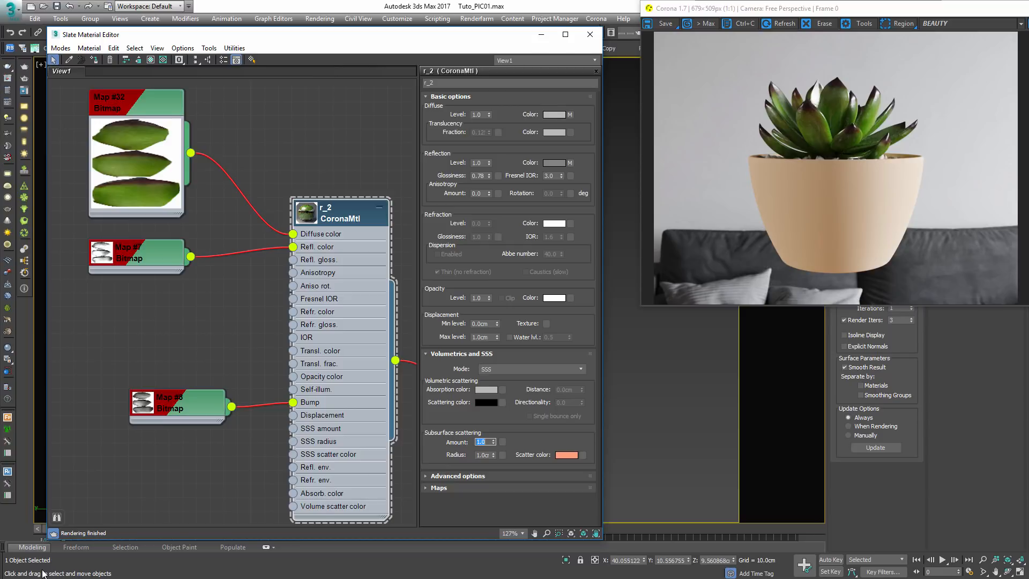
mouse_move(136, 102)
left_mouse_down()
mouse_move(126, 105)
mouse_move(136, 102)
left_mouse_up()
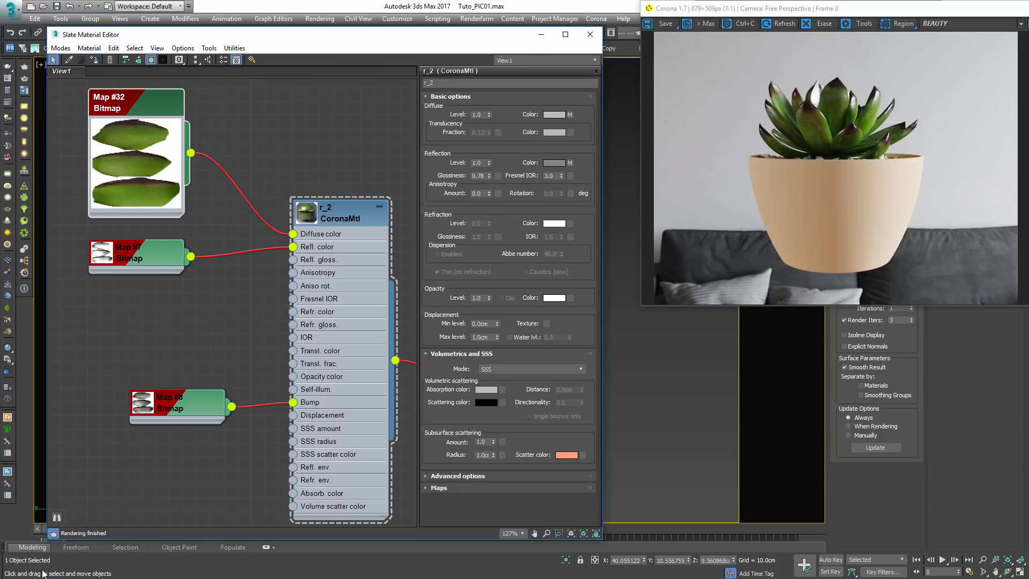
- Inspect the CShading_SourceColor and CESSENTIAL_Translucency render elements of the succulent, then return the display to BEAUTY
left_click_drag(911, 8, 854, 14)
left_click(915, 30)
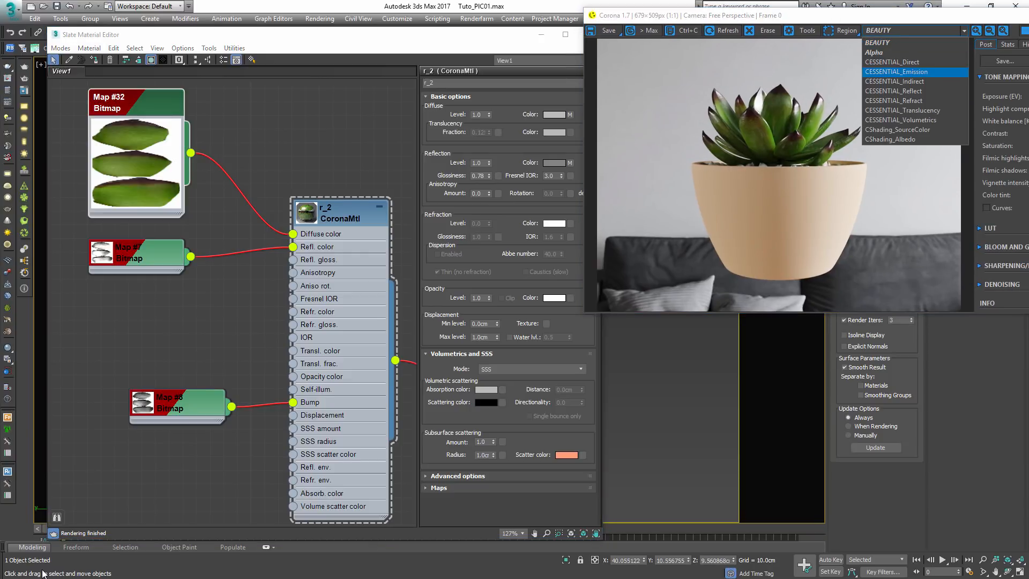
left_click(897, 130)
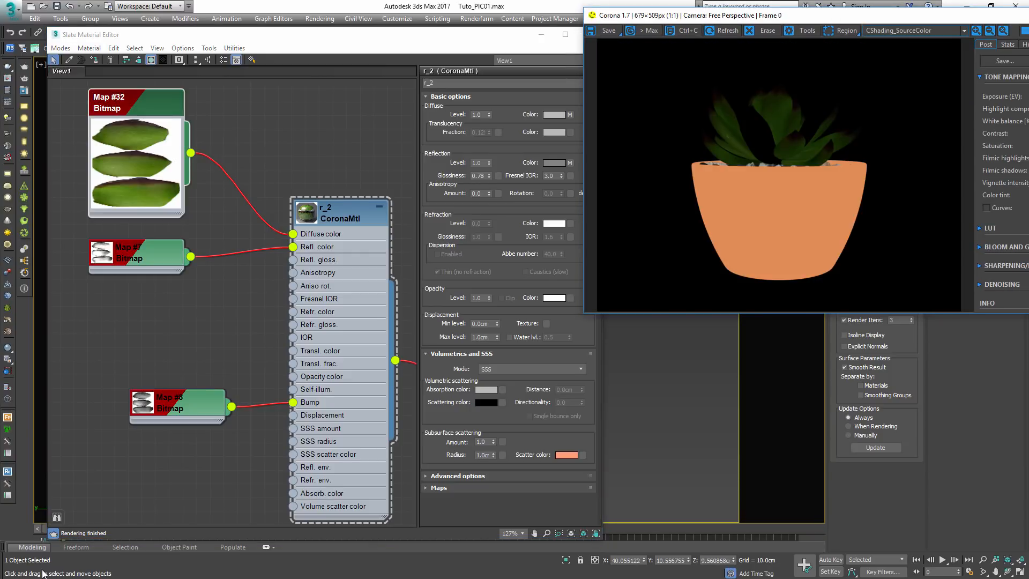
scroll(771, 119, "up", 1)
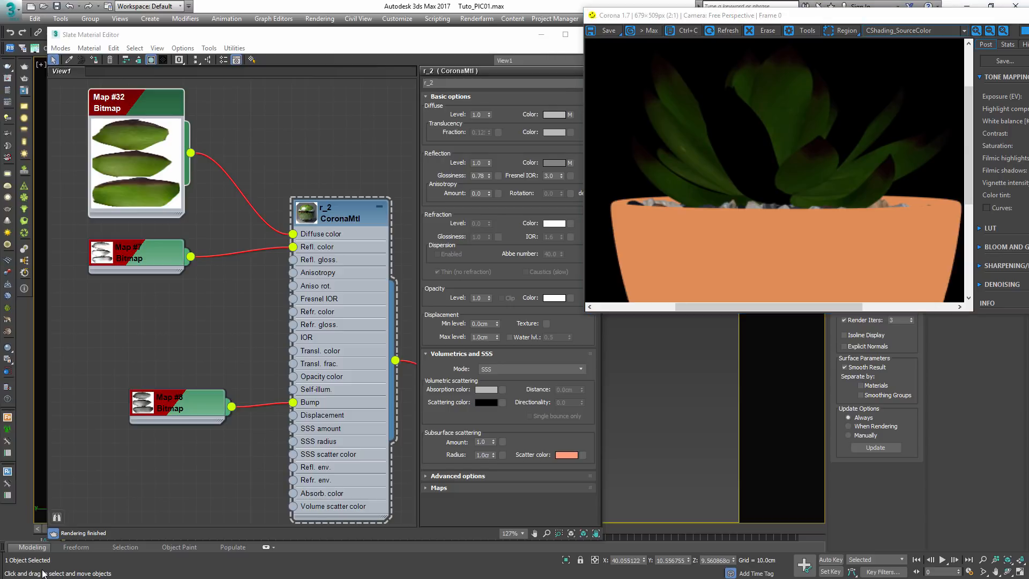
left_click(915, 30)
left_click(897, 110)
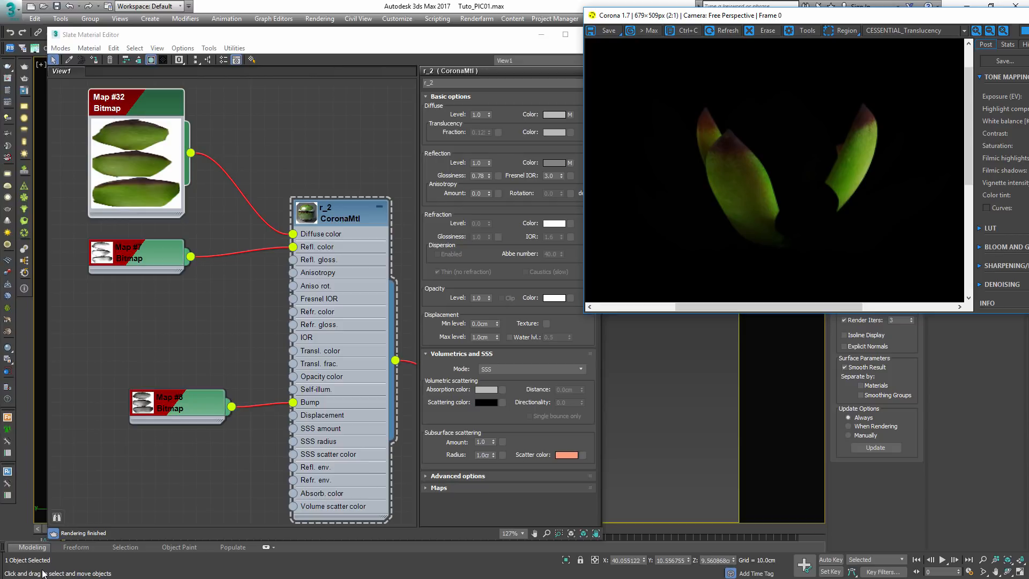
left_click(911, 30)
left_click(900, 43)
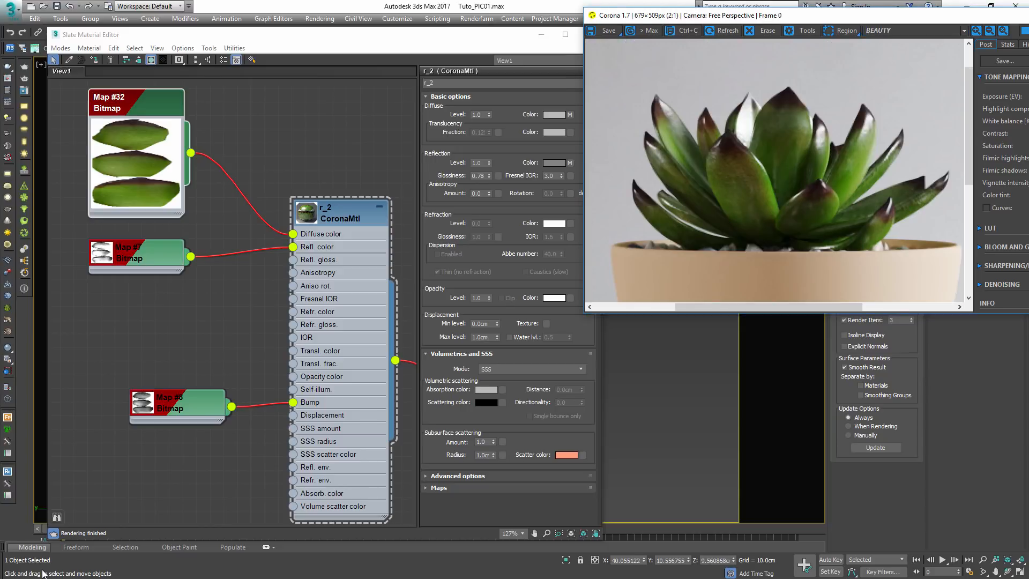
- Look over the succulent's leaf material nodes and move the r_2 node level with its diffuse bitmap
left_click(243, 200)
scroll(243, 199, "down", 3)
middle_click_drag(244, 199, 231, 102)
scroll(227, 156, "down", 2)
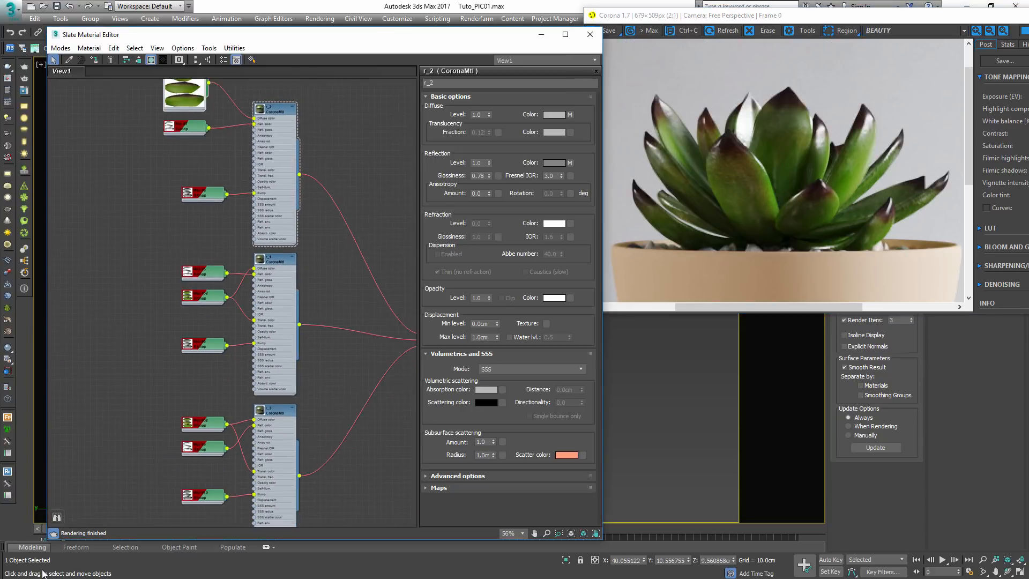
scroll(214, 300, "down", 1)
scroll(214, 300, "up", 4)
mouse_move(215, 292)
left_mouse_down()
mouse_move(187, 297)
mouse_move(214, 300)
left_mouse_up()
middle_click_drag(214, 300, 270, 523)
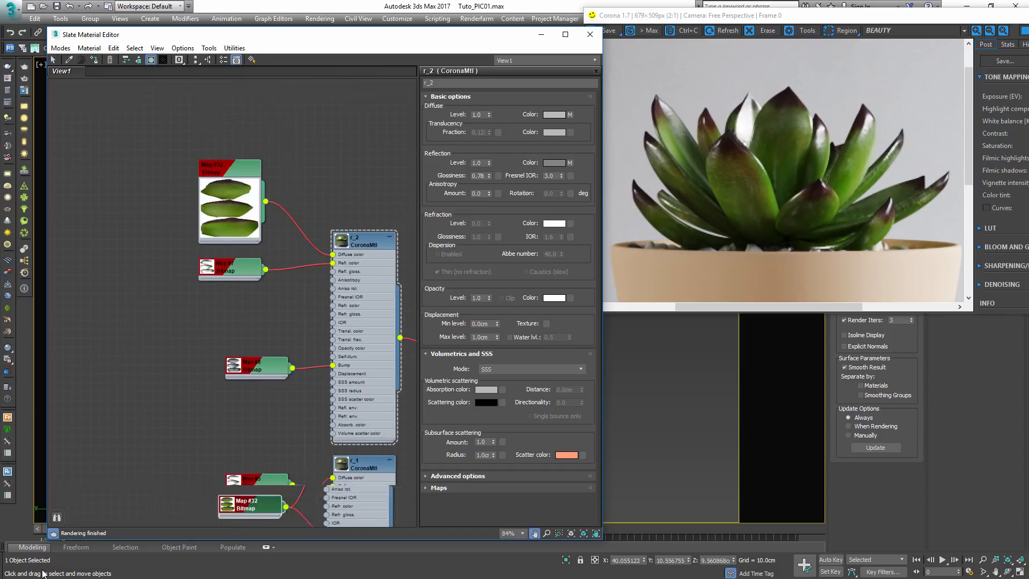
scroll(302, 252, "up", 3)
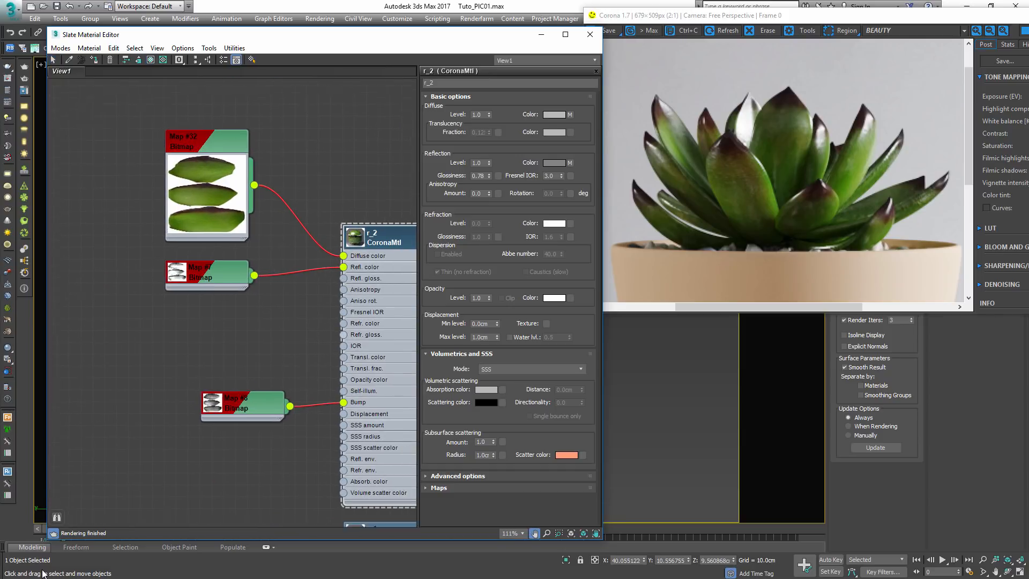
middle_click_drag(383, 237, 269, 226)
left_click_drag(269, 225, 280, 154)
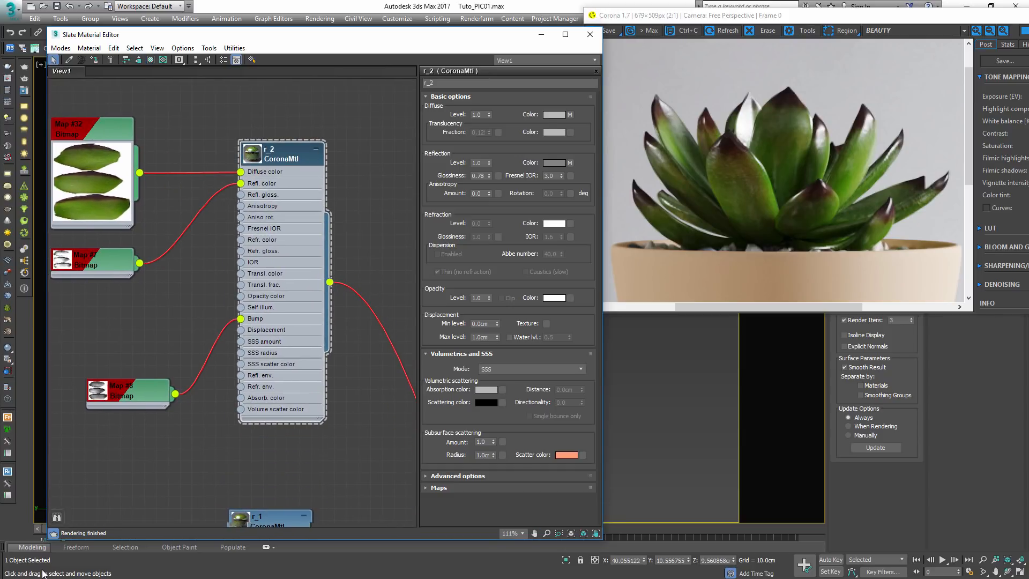
middle_click_drag(281, 154, 327, 151)
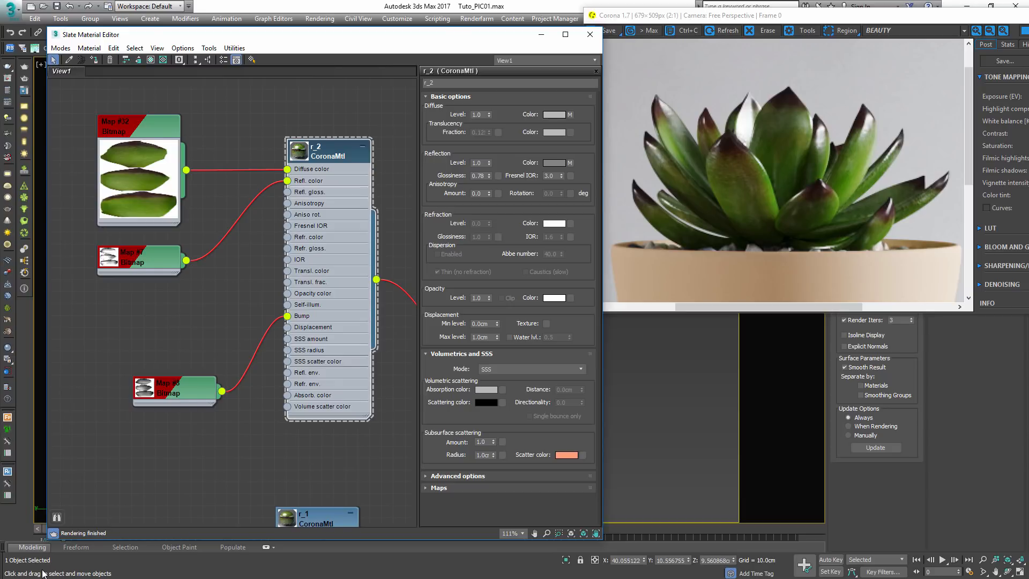
- Enlarge the Map #7 reflection bitmap's preview and spread the diffuse and reflection bitmap nodes apart beside r_2
scroll(307, 192, "up", 3)
middle_click_drag(308, 192, 409, 188)
double_click(134, 278)
left_click_drag(134, 278, 129, 266)
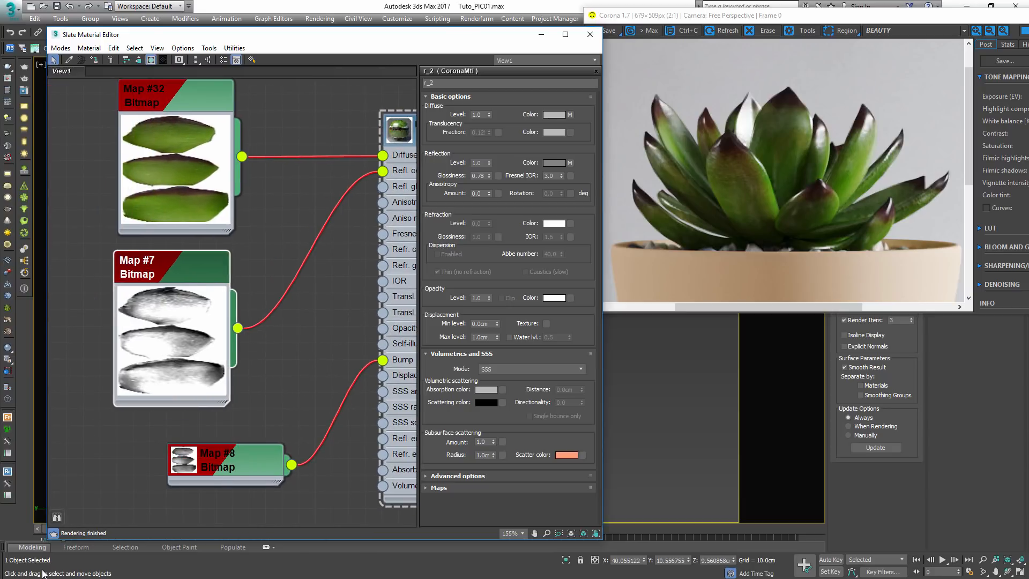
left_click_drag(171, 198, 154, 101)
left_click_drag(161, 268, 148, 212)
left_click_drag(155, 107, 155, 122)
scroll(241, 242, "down", 1)
middle_click_drag(241, 241, 141, 290)
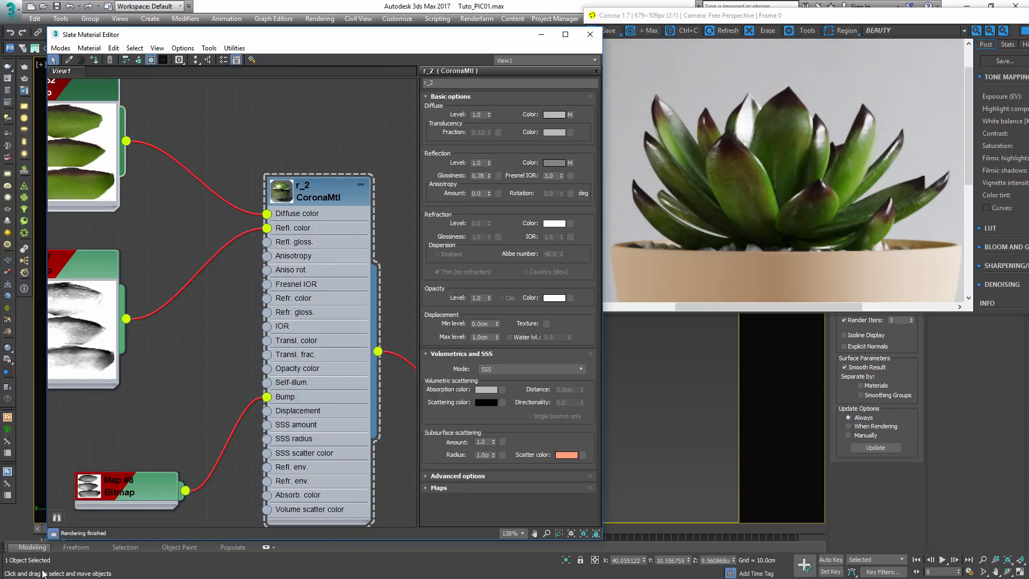
- Disconnect the Map #7 bitmap from r_2's reflection color and set the material's Fresnel IOR to 1.5
left_click(198, 272)
key("Delete")
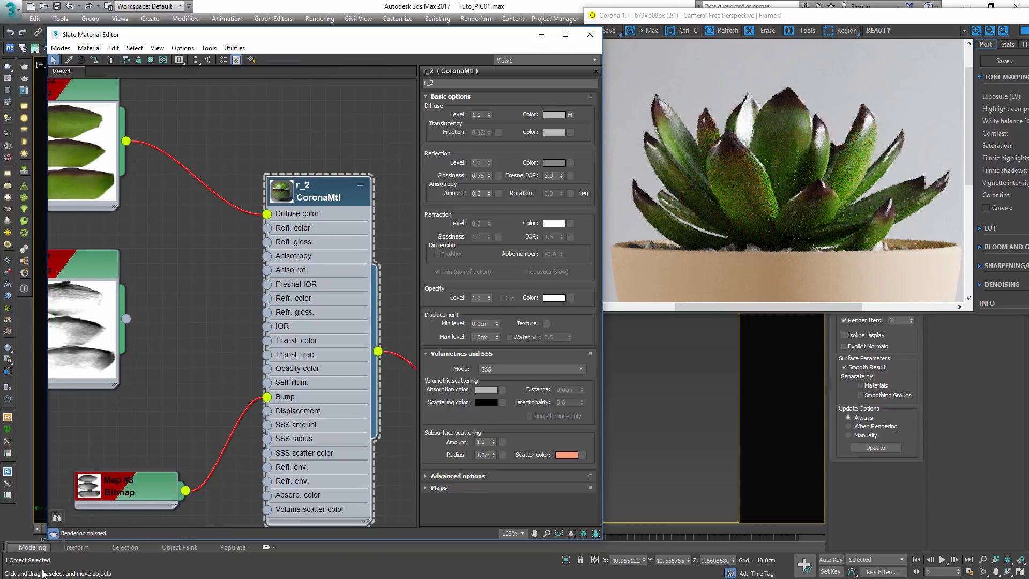
left_click(549, 175)
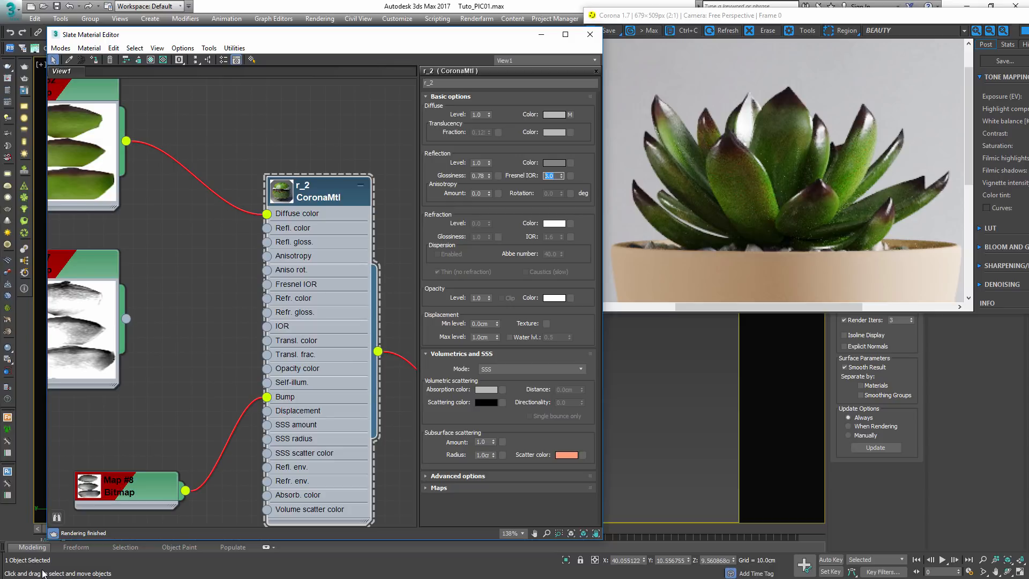
left_click(439, 488)
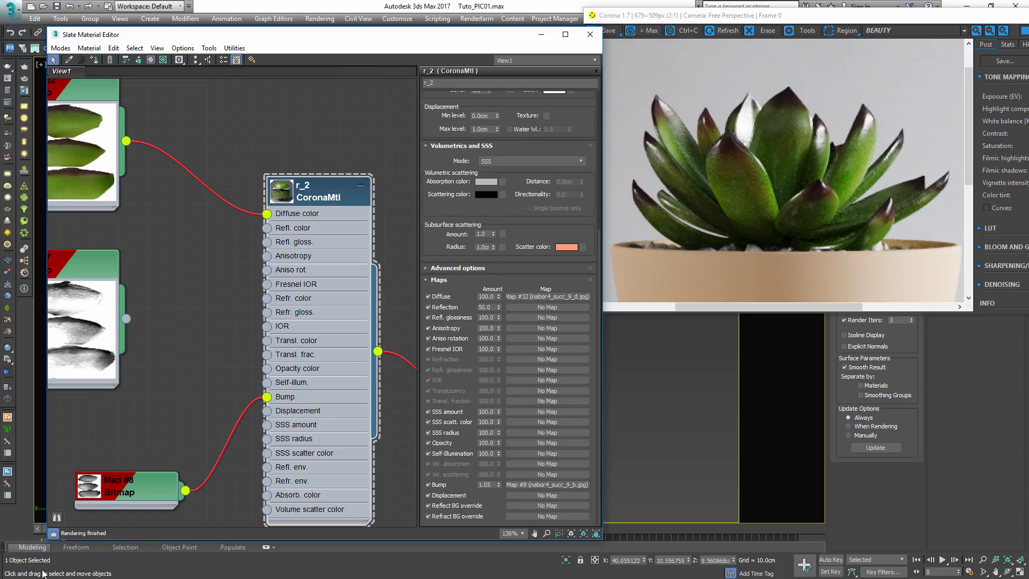
double_click(486, 307)
scroll(509, 305, "up", 5)
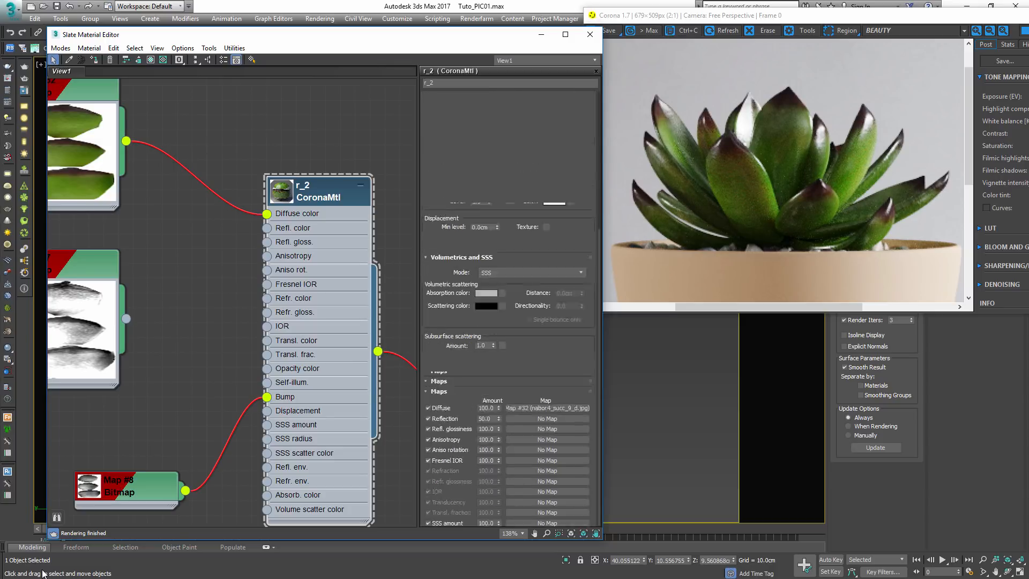
double_click(549, 133)
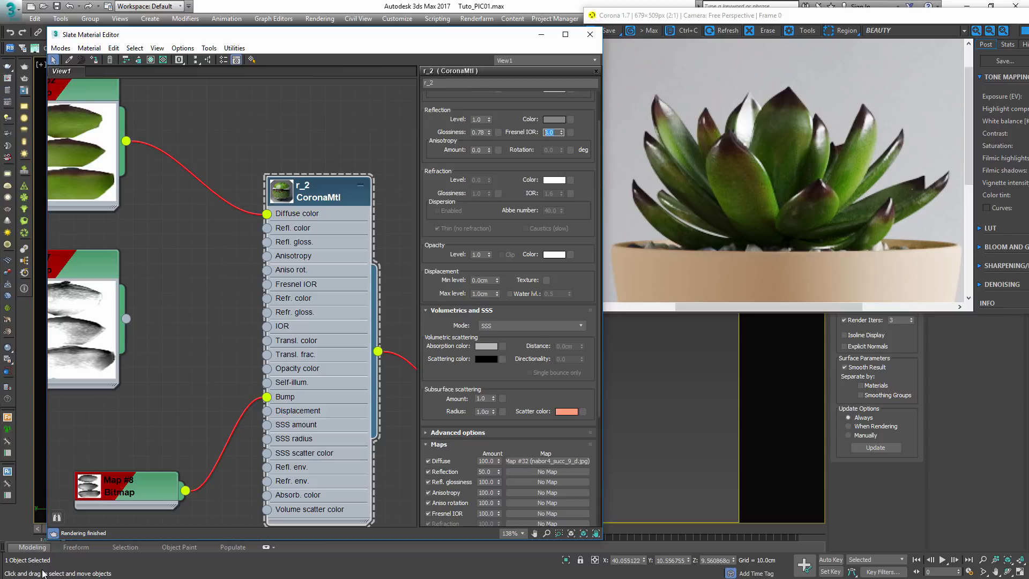
type("1.5")
key("Return")
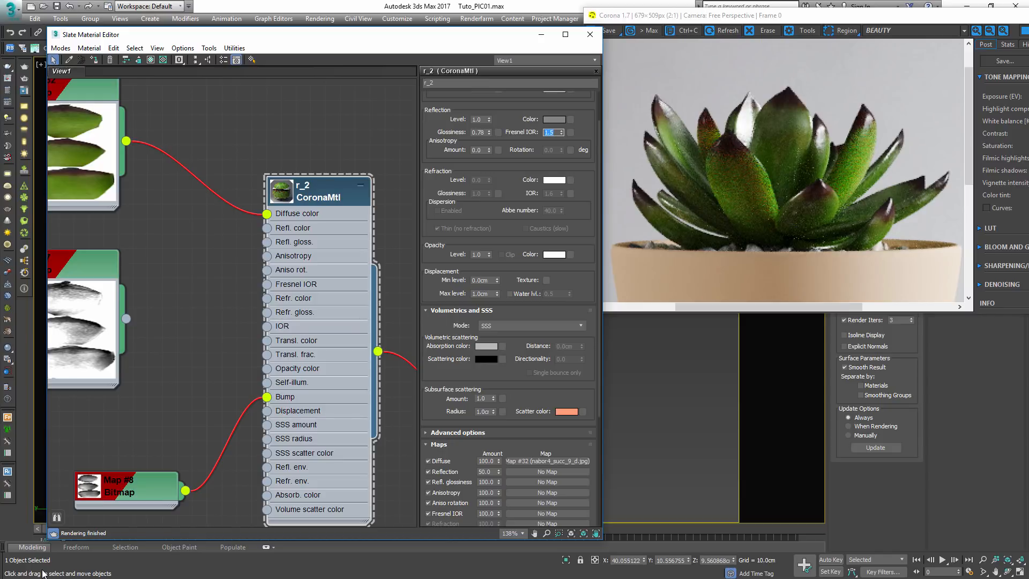
- Set the r_2 material's reflection color to white
left_click(553, 119)
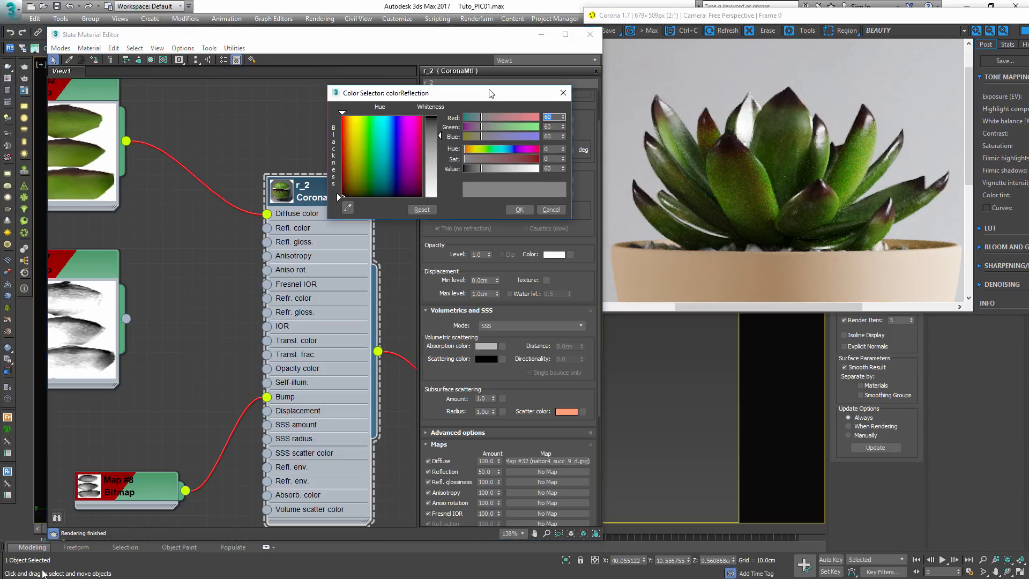
left_click_drag(499, 168, 532, 169)
left_click(517, 209)
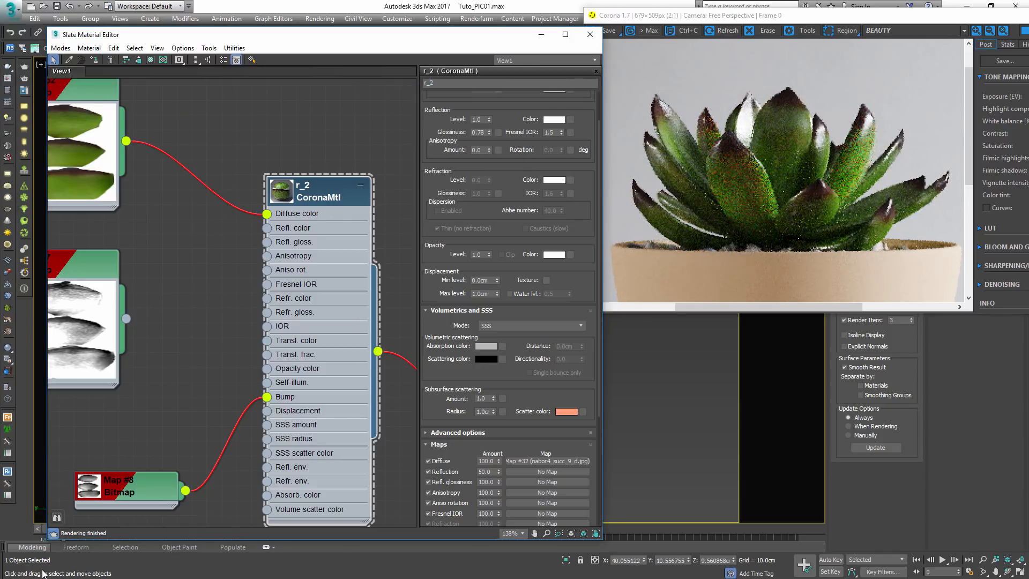
- Add an Output map between the Map #7 bitmap and r_2, and connect the bitmap to its Map input
left_click(80, 264)
middle_click_drag(80, 264, 180, 240)
left_click_drag(181, 239, 151, 254)
right_click(283, 283)
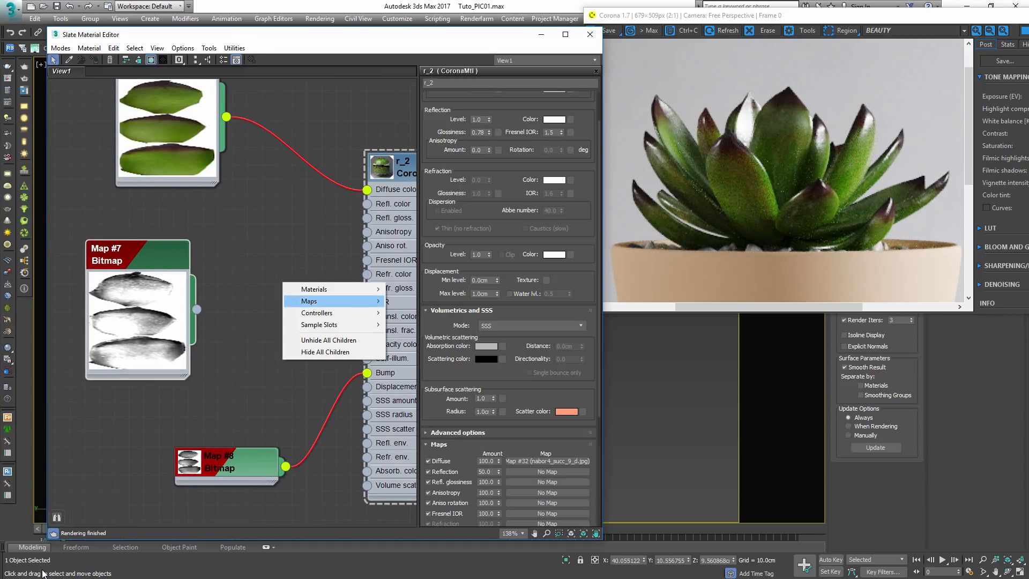
mouse_move(309, 301)
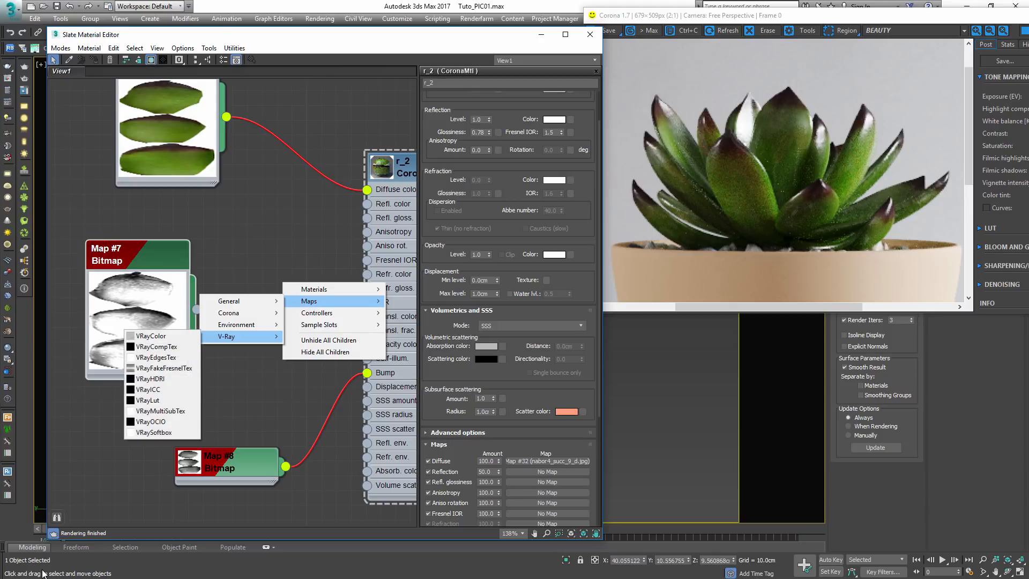
mouse_move(238, 301)
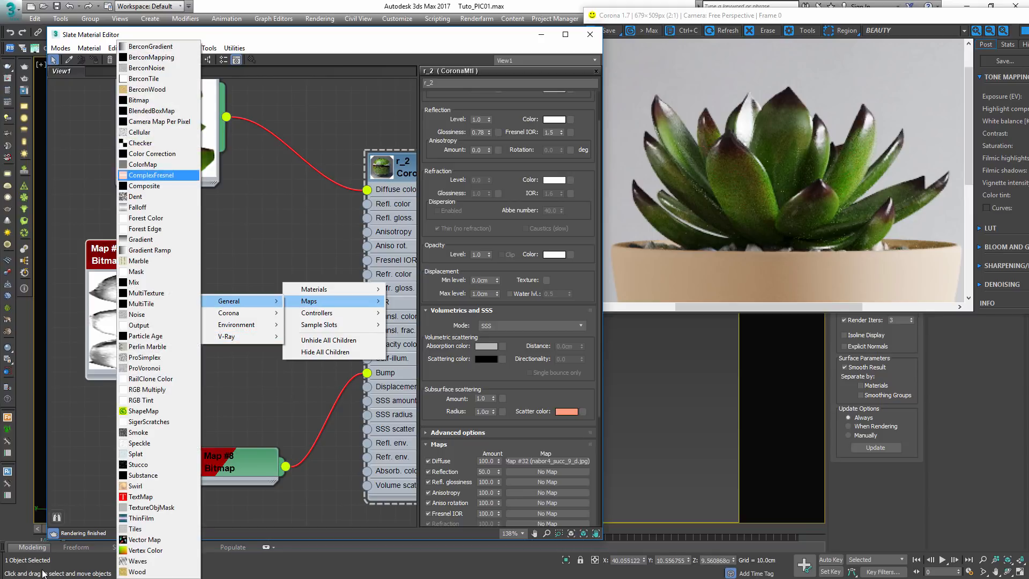
left_click(138, 325)
left_click_drag(100, 249, 69, 220)
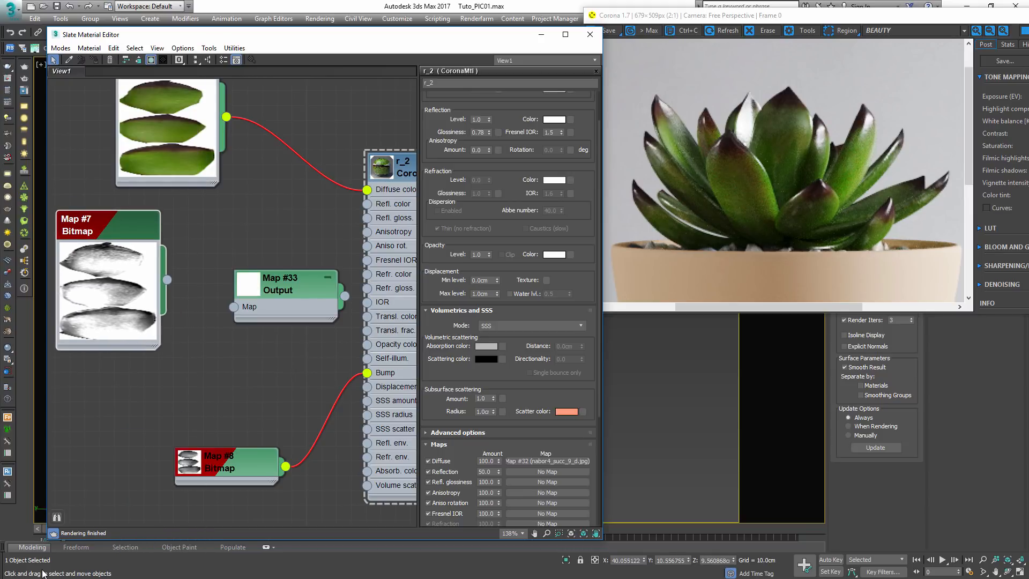
left_click_drag(167, 280, 249, 264)
middle_click_drag(300, 241, 184, 249)
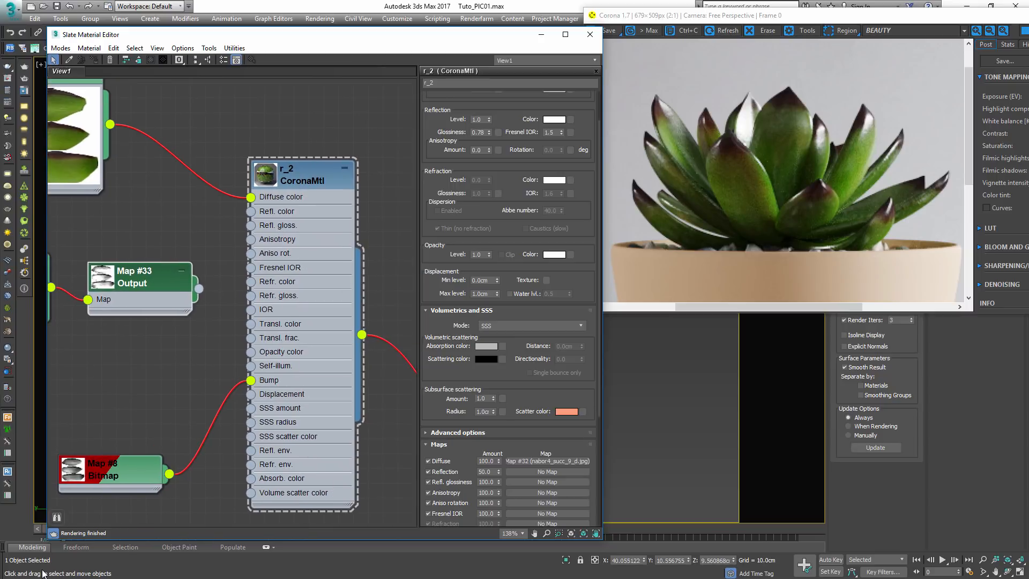
- Connect the Map #33 Output node to r_2's reflection glossiness and set the Reflection map amount to 100
left_click_drag(199, 289, 251, 225)
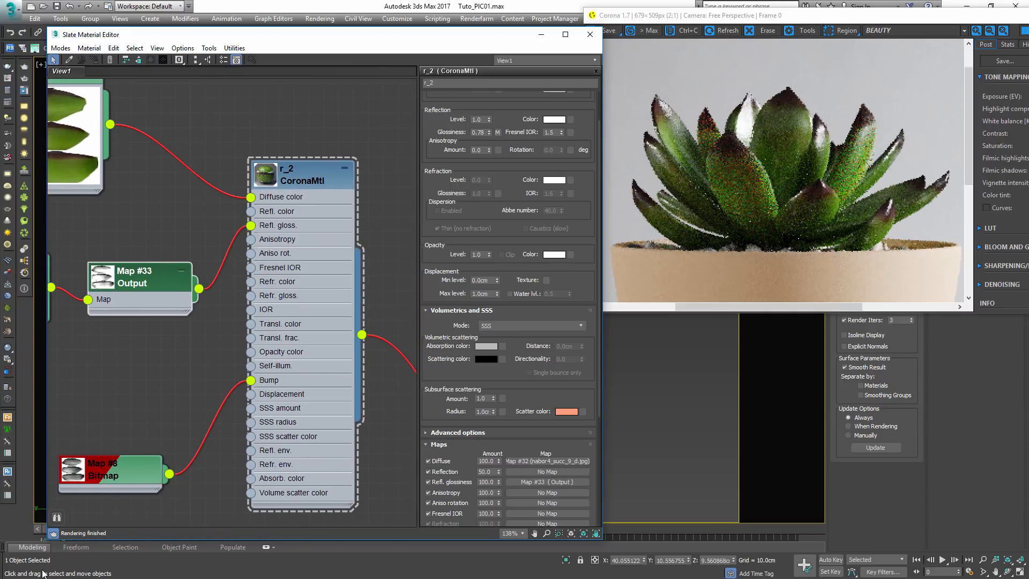
type("100")
key("Return")
scroll(231, 295, "down", 1)
scroll(230, 294, "down", 2)
left_click_drag(230, 214, 212, 204)
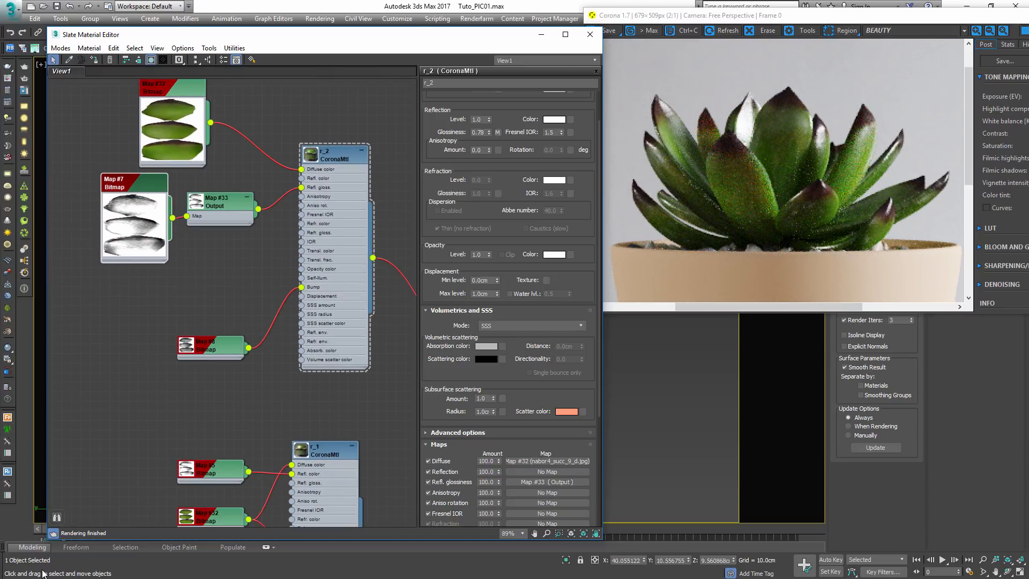
- Examine the r_2 material's map amounts and advanced options
scroll(231, 295, "down", 3)
middle_click_drag(343, 349, 310, 352)
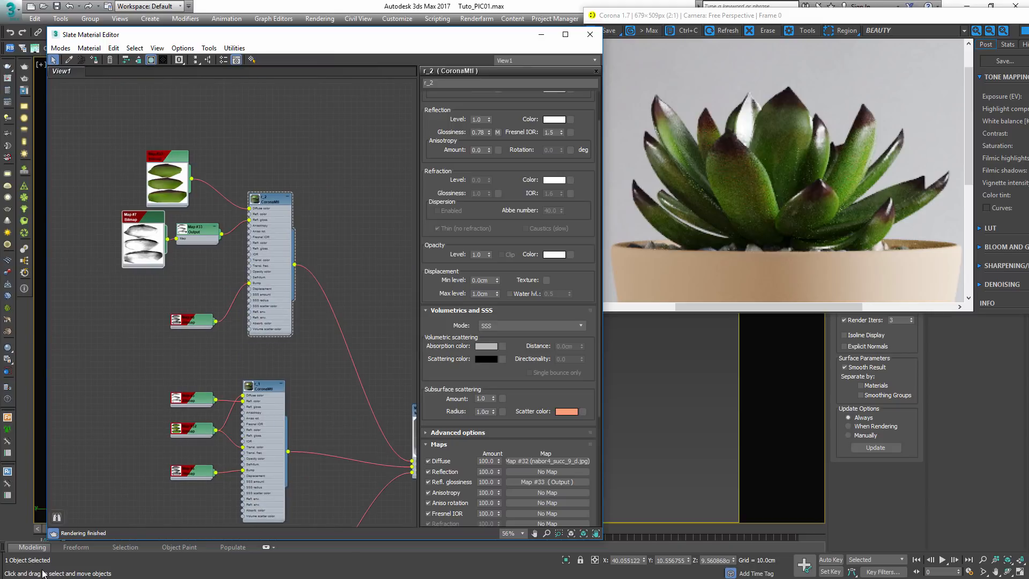
left_click(270, 199)
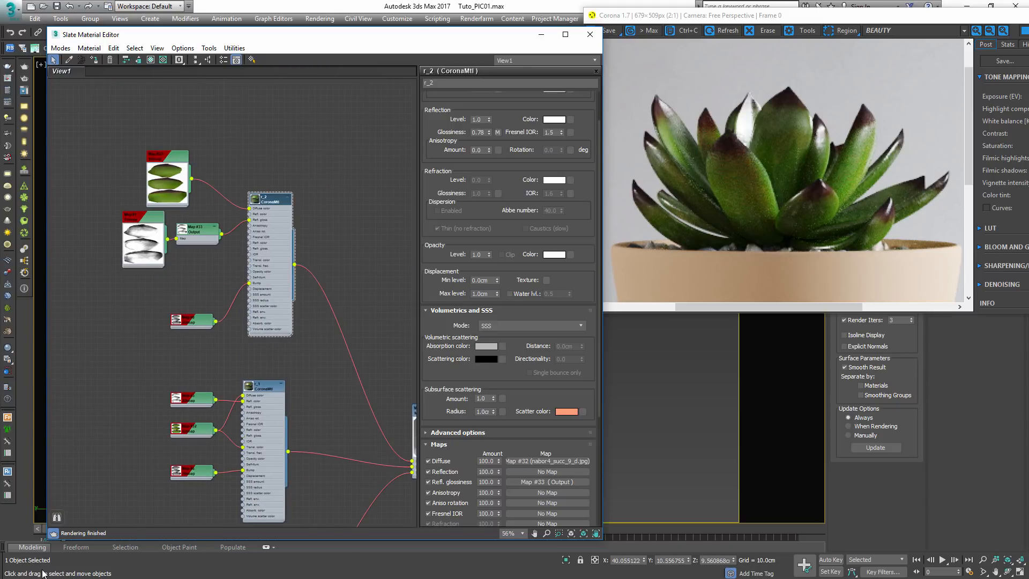
left_click(461, 310)
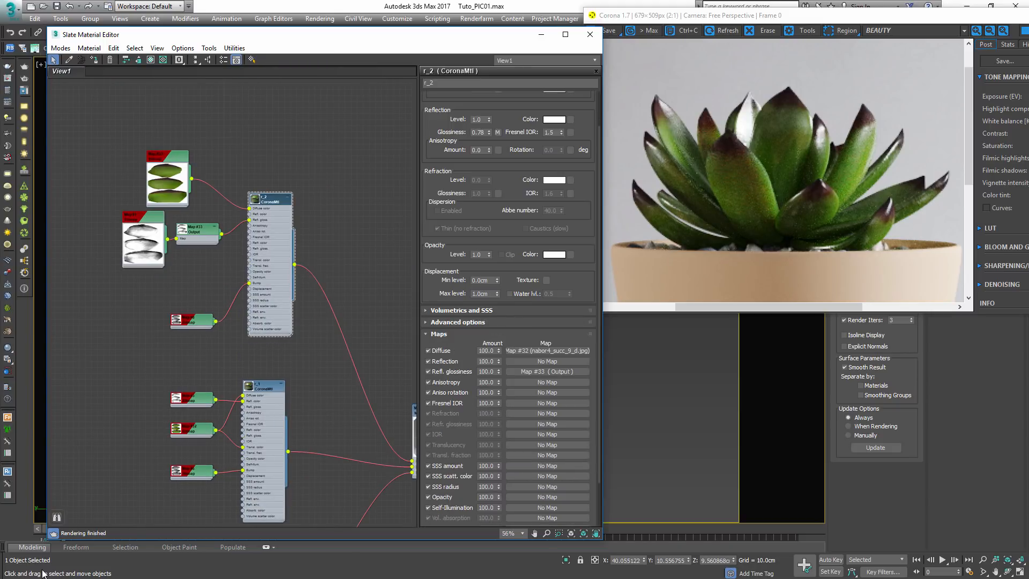
left_click(480, 293)
left_click(458, 322)
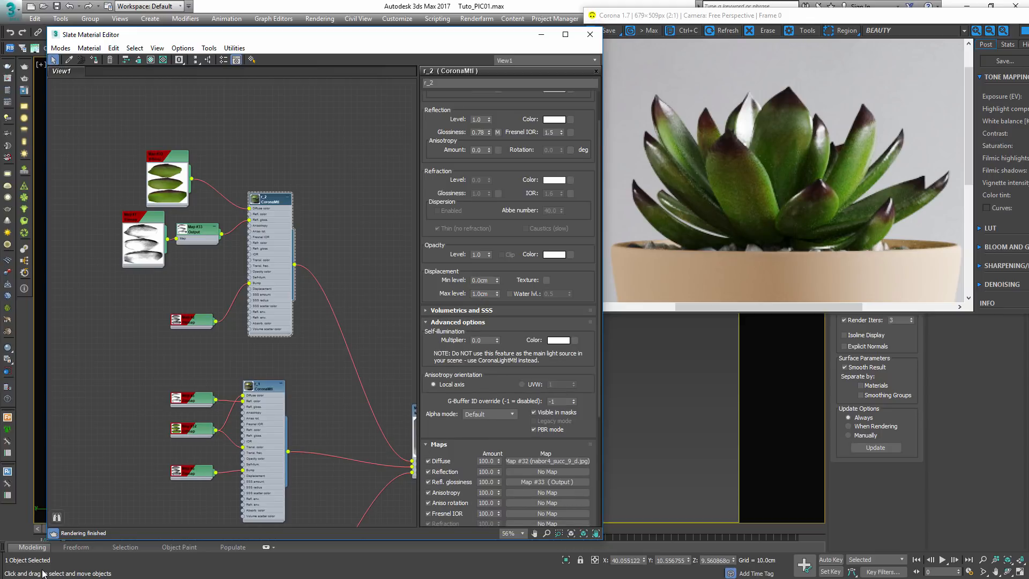
- Move the other two leaf materials' bitmaps aside and replace those materials with a copy of r_2
key("z")
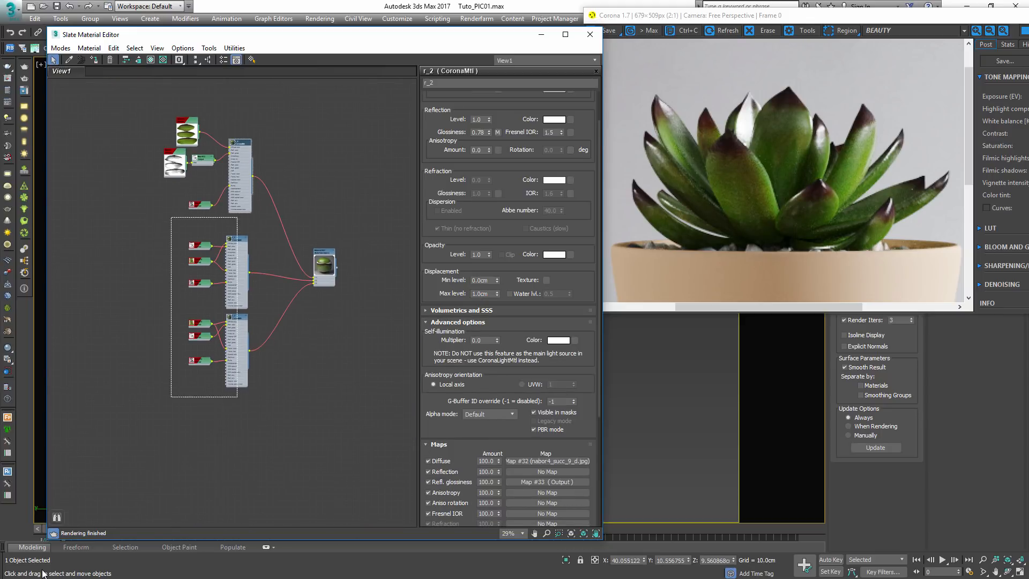
left_click_drag(171, 217, 237, 397)
left_click_drag(200, 261, 143, 258)
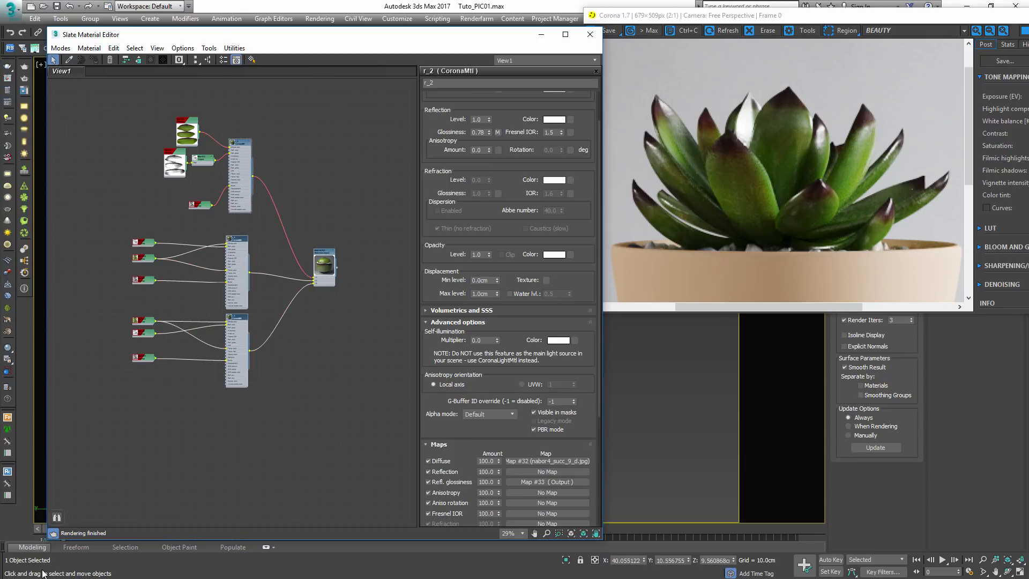
key("z")
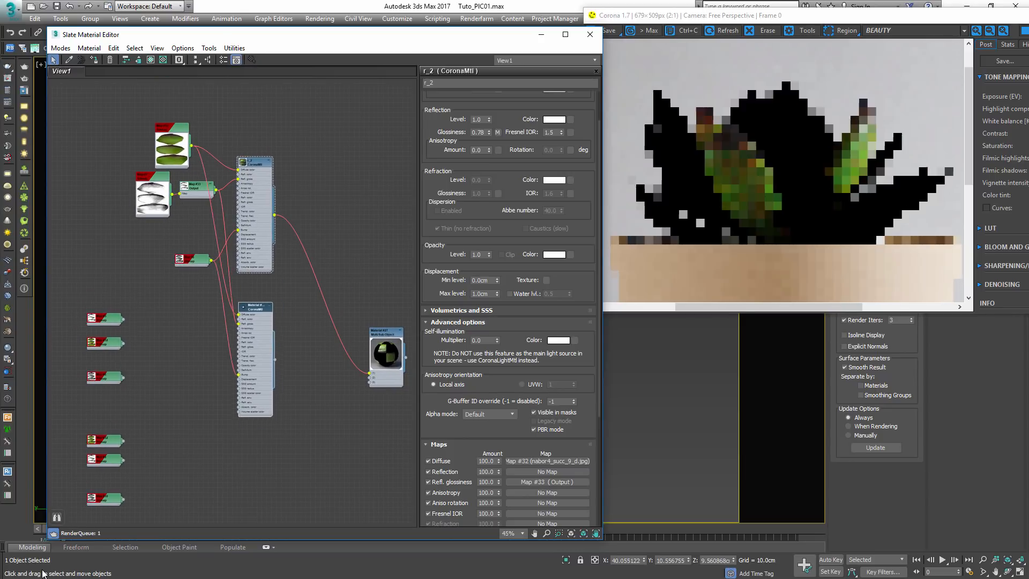
- Place a copy of the Output map beside Material #1001, feed it that material's reflection bitmap and connect it to reflection glossiness
scroll(128, 380, "up", 6)
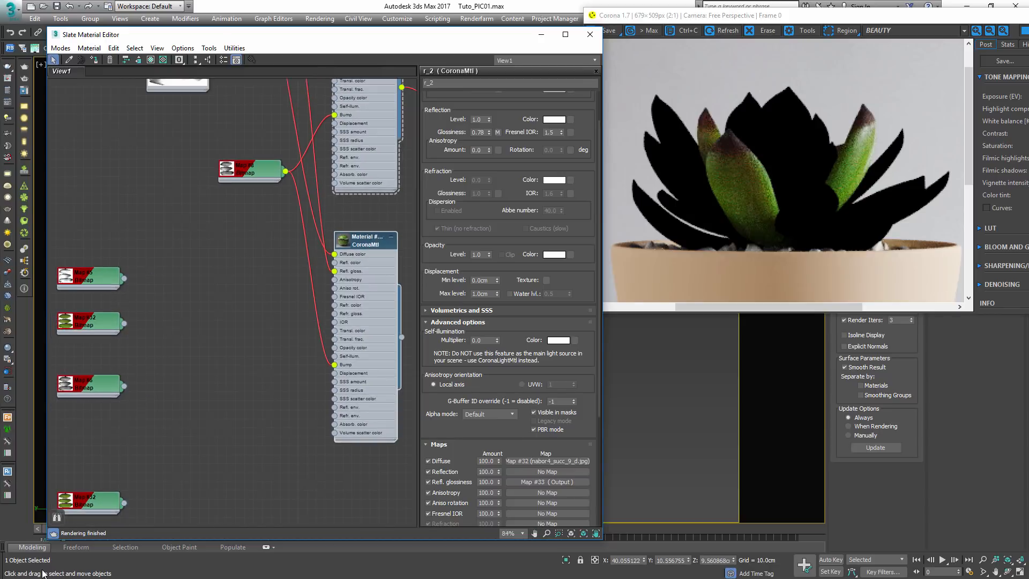
left_click_drag(124, 278, 335, 272)
middle_click_drag(334, 271, 338, 362)
left_click_drag(257, 126, 246, 377)
scroll(124, 431, "up", 2)
left_click_drag(124, 354, 244, 380)
scroll(244, 380, "up", 1)
middle_click_drag(244, 380, 168, 358)
left_click_drag(259, 349, 327, 320)
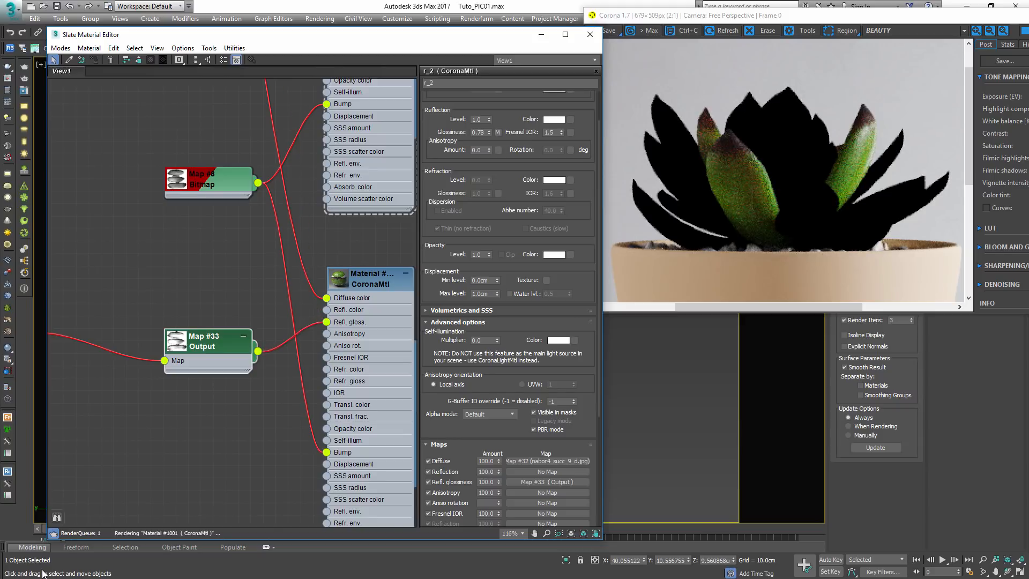
- Connect Material #1001's own diffuse and bump bitmaps, and copy the material below it for the third leaf variation
middle_click_drag(194, 358, 322, 316)
scroll(322, 316, "down", 2)
left_click_drag(153, 341, 153, 240)
middle_click_drag(225, 252, 95, 267)
scroll(95, 266, "up", 1)
left_click_drag(63, 259, 322, 282)
scroll(337, 231, "down", 2)
middle_click_drag(268, 279, 322, 227)
left_click_drag(138, 371, 363, 349)
scroll(364, 349, "down", 2)
middle_click_drag(363, 349, 236, 290)
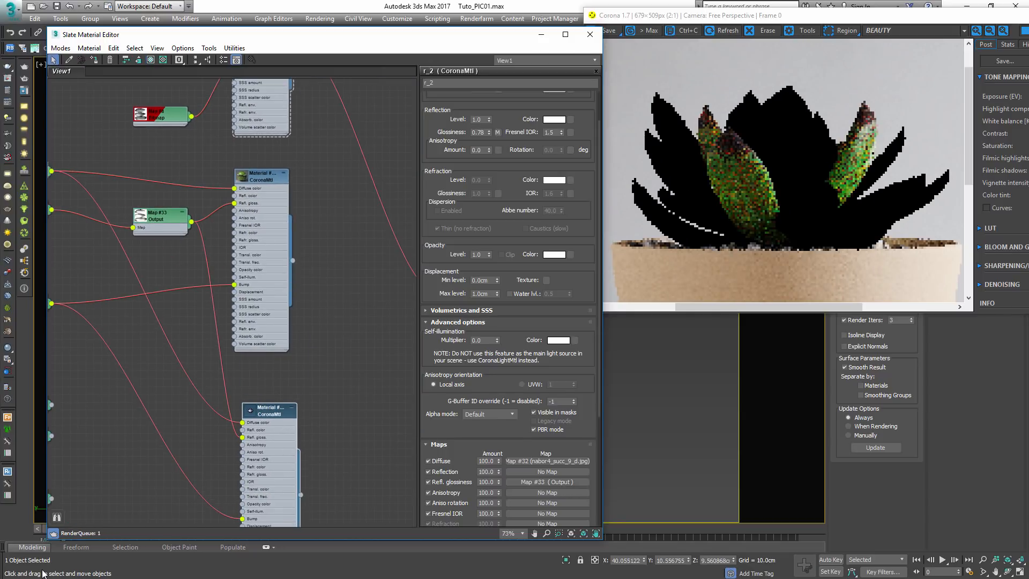
- Inspect the CShading_SourceColor render pass, and connect the two copied materials to slots 2 and 3 of the Multi/Sub-Object material
left_click(913, 30)
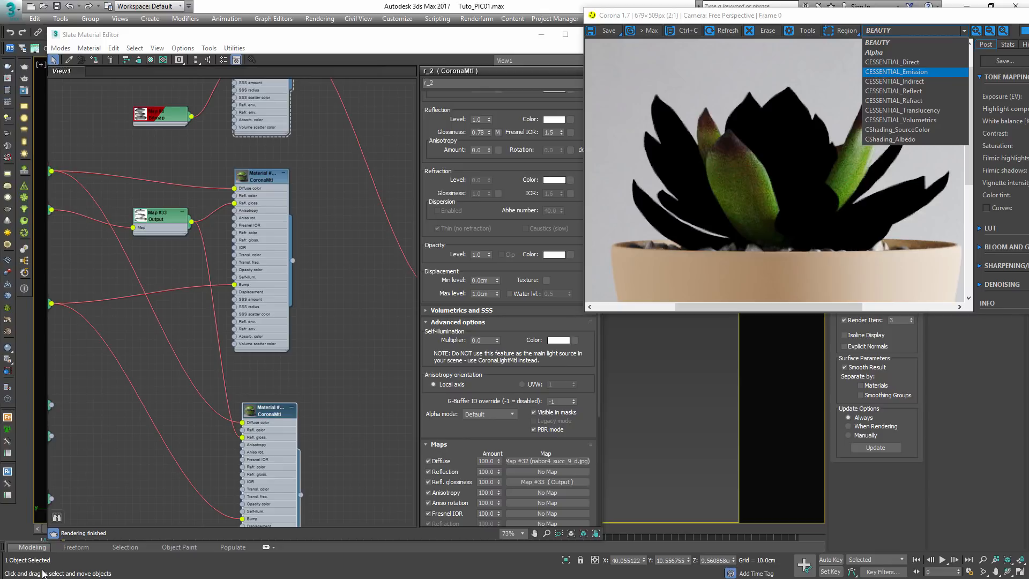
left_click(896, 129)
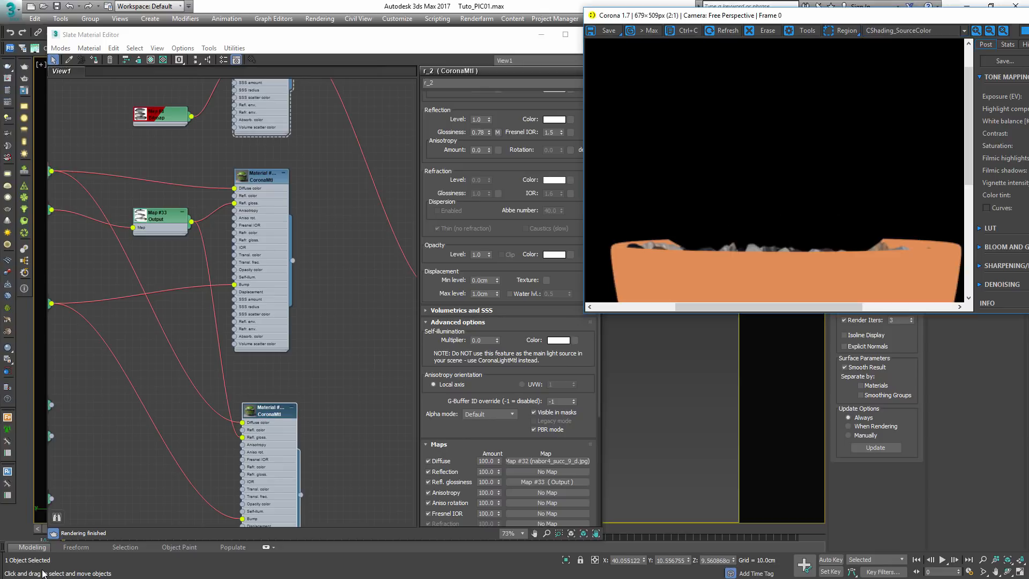
scroll(268, 300, "down", 6)
scroll(263, 260, "up", 5)
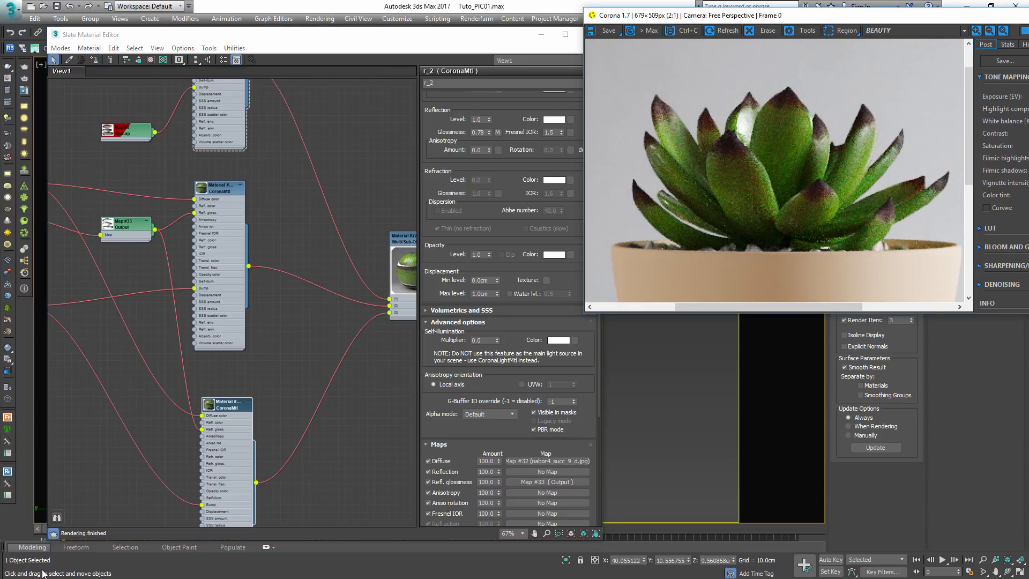
- Connect the third leaf bitmap to Material #1002's diffuse color and move the Output map down beside its bitmaps
scroll(252, 252, "down", 1)
middle_click_drag(252, 252, 416, 175)
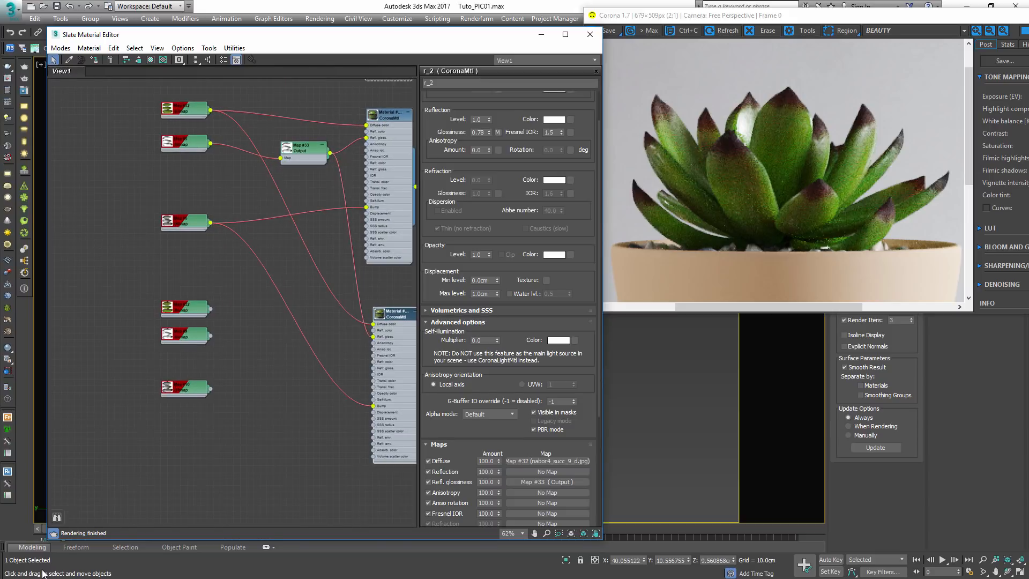
scroll(253, 285, "up", 3)
middle_click_drag(252, 285, 180, 255)
left_click_drag(129, 282, 339, 288)
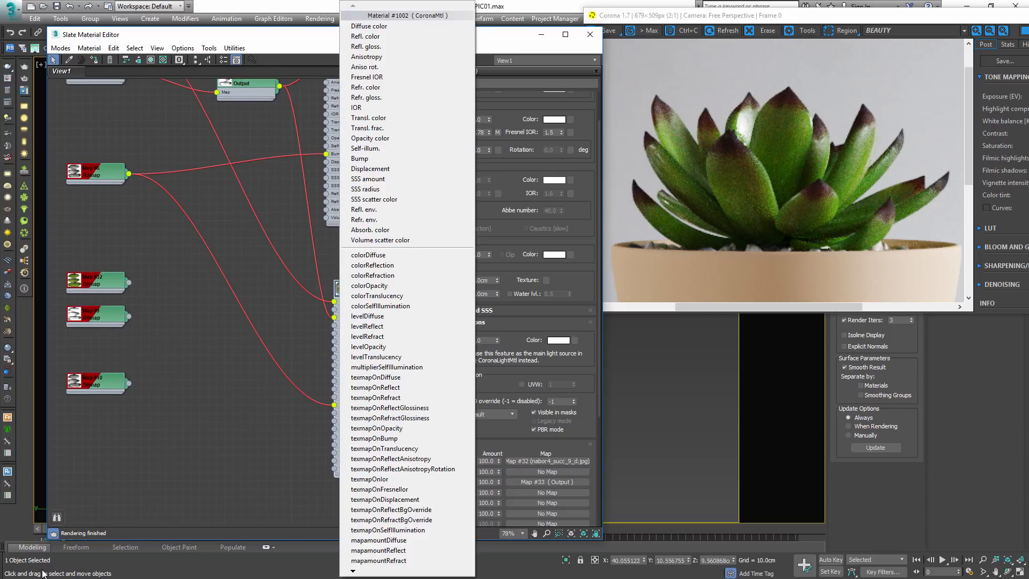
key("Escape")
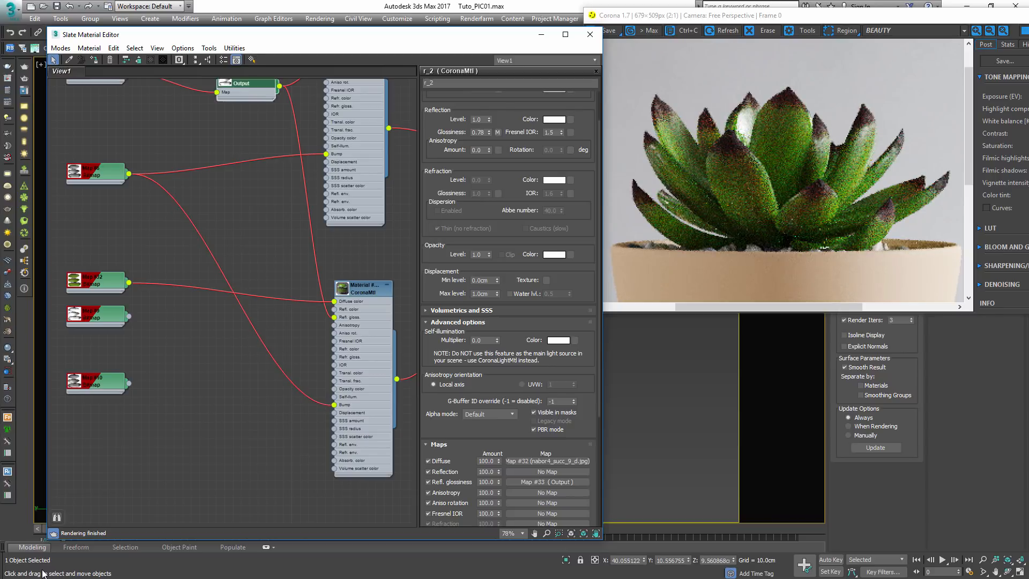
left_click_drag(241, 84, 238, 339)
scroll(155, 336, "up", 2)
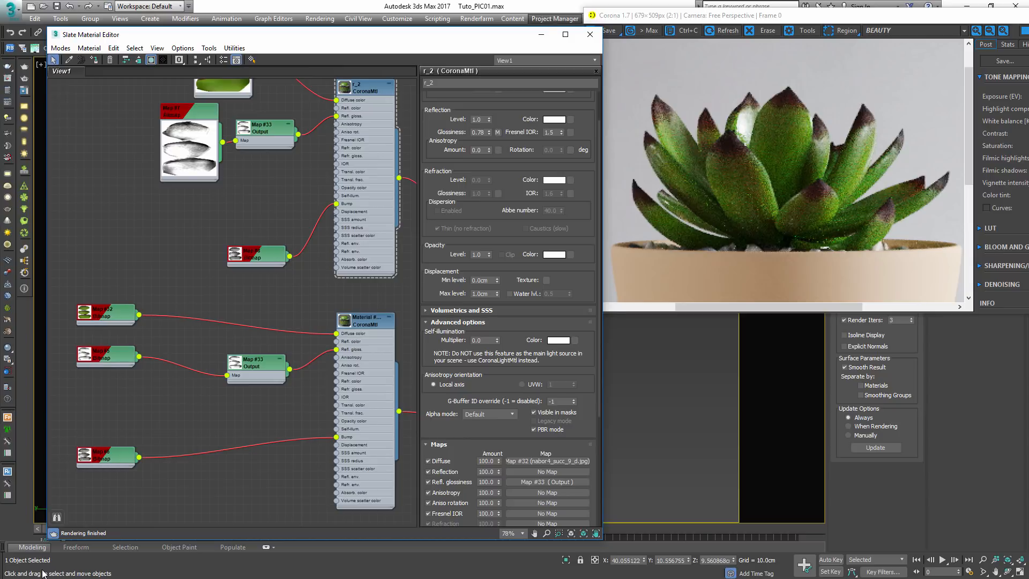
- Set the r_2 material's subsurface scatter color to green with RGB 83, 137, 12
key("m")
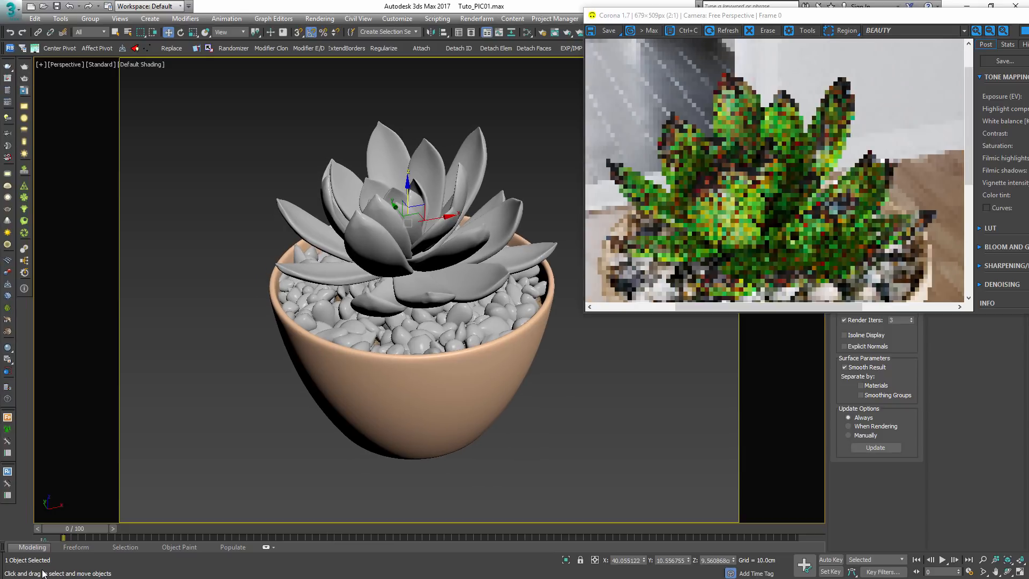
key("m")
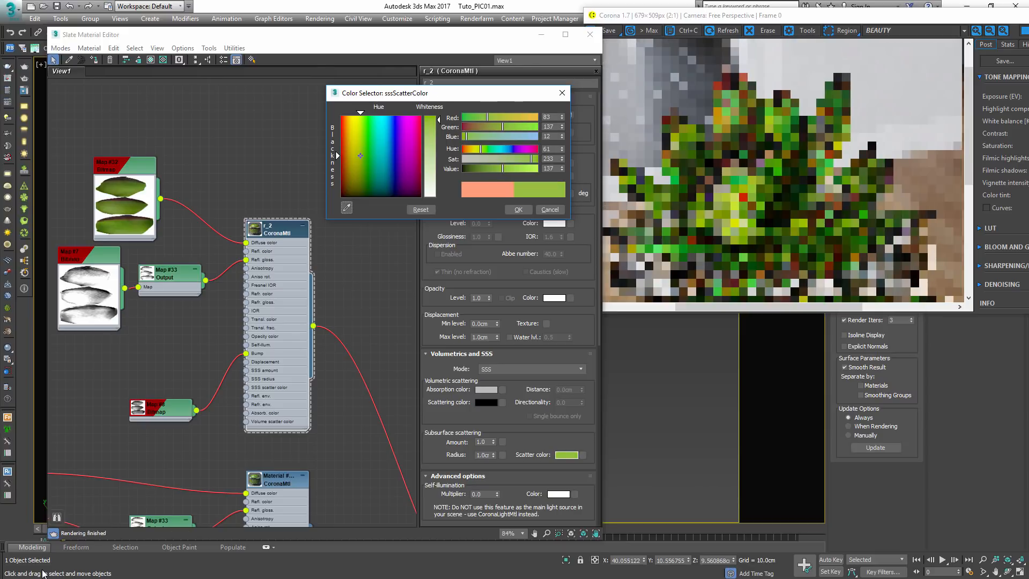
key("Return")
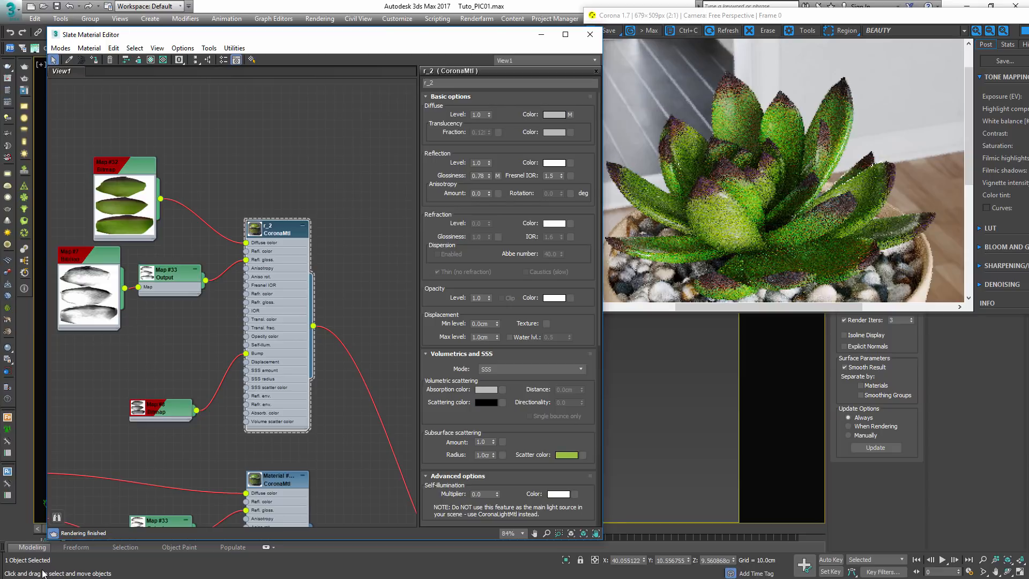
- Copy r_2's green subsurface scatter color to Material #1001
right_click(565, 456)
left_click(589, 465)
middle_click_drag(354, 375, 352, 200)
left_click(276, 303)
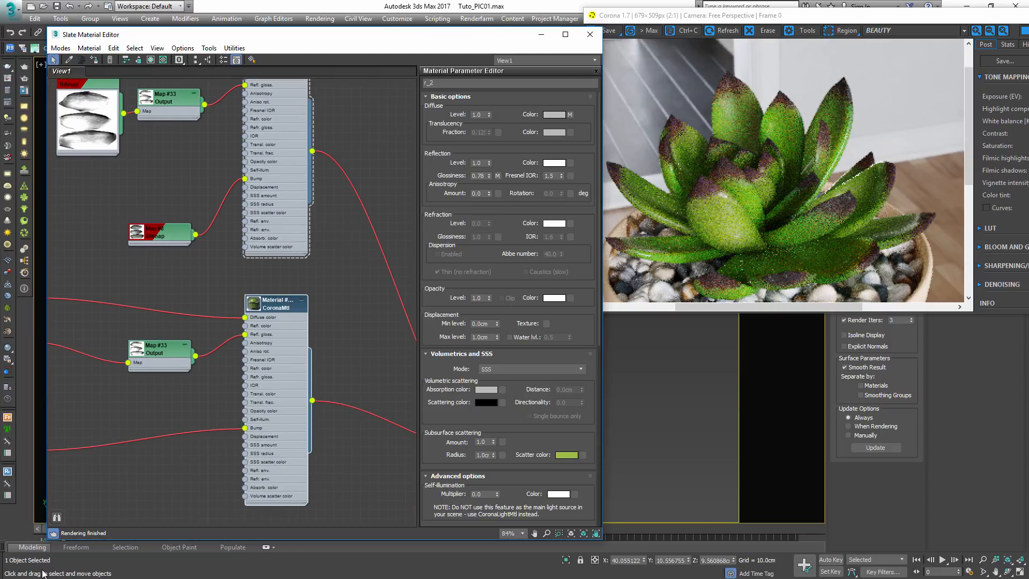
left_click(461, 353)
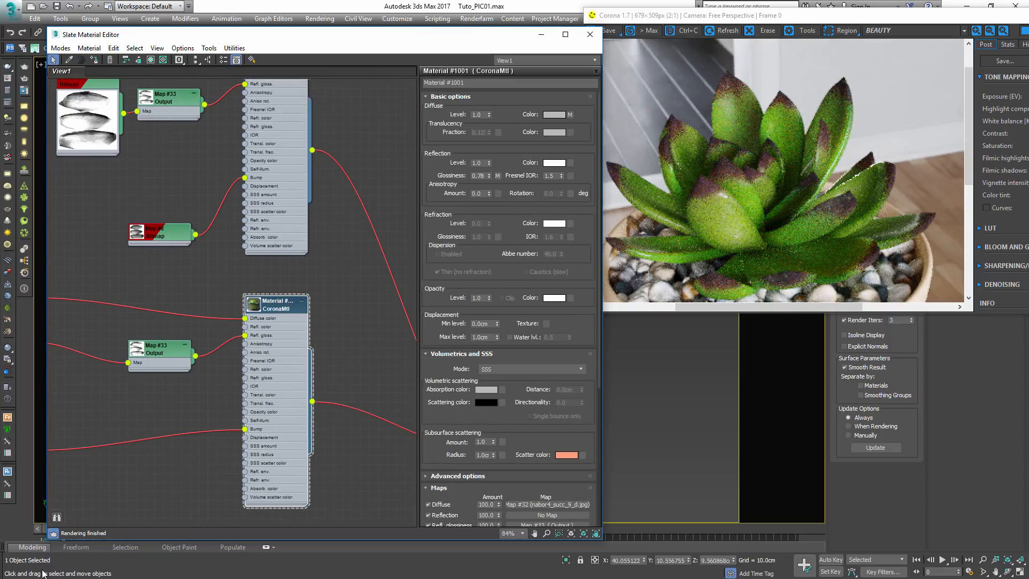
right_click(569, 459)
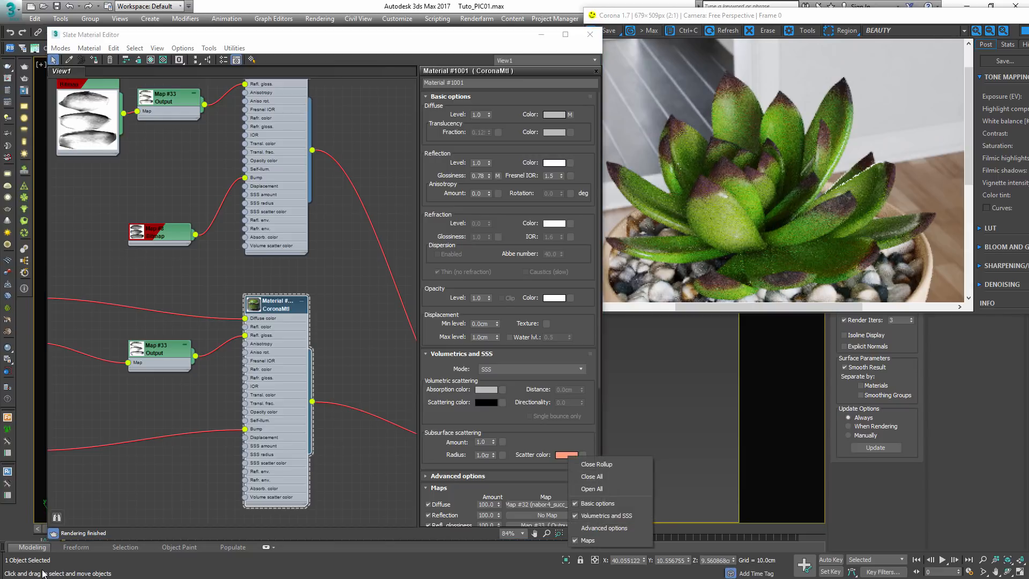
scroll(509, 428, "down", 2)
right_click(566, 422)
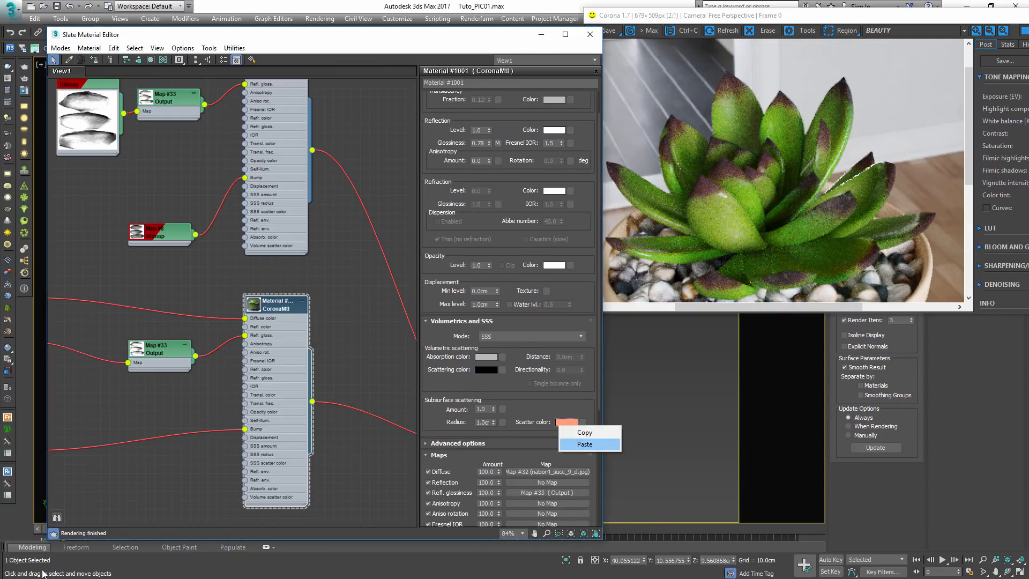
left_click(576, 444)
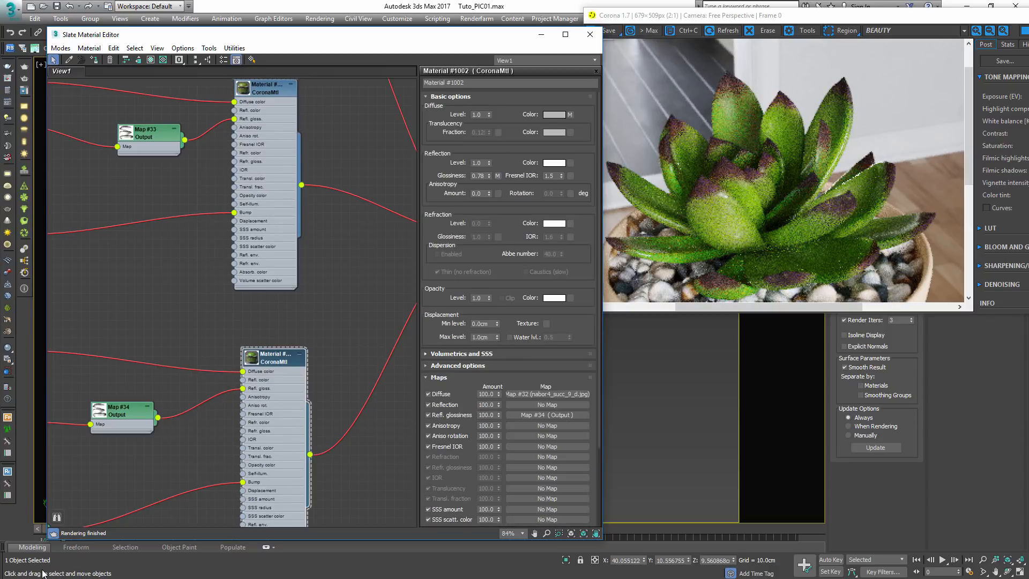
- Paste the green scatter color into Material #1002's subsurface scattering settings and close the material editor
left_click(457, 353)
right_click(567, 454)
left_click(592, 471)
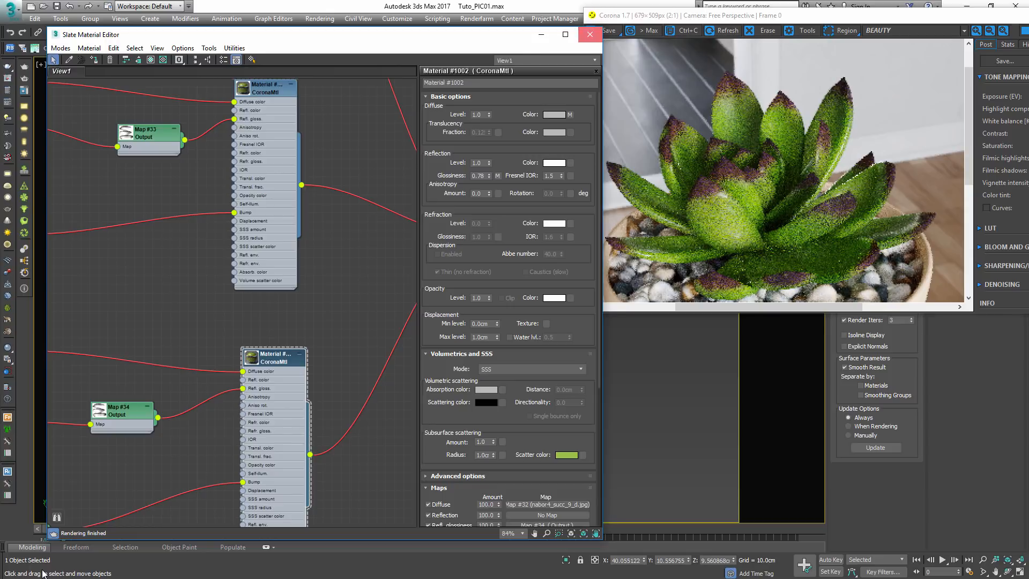
left_click(590, 34)
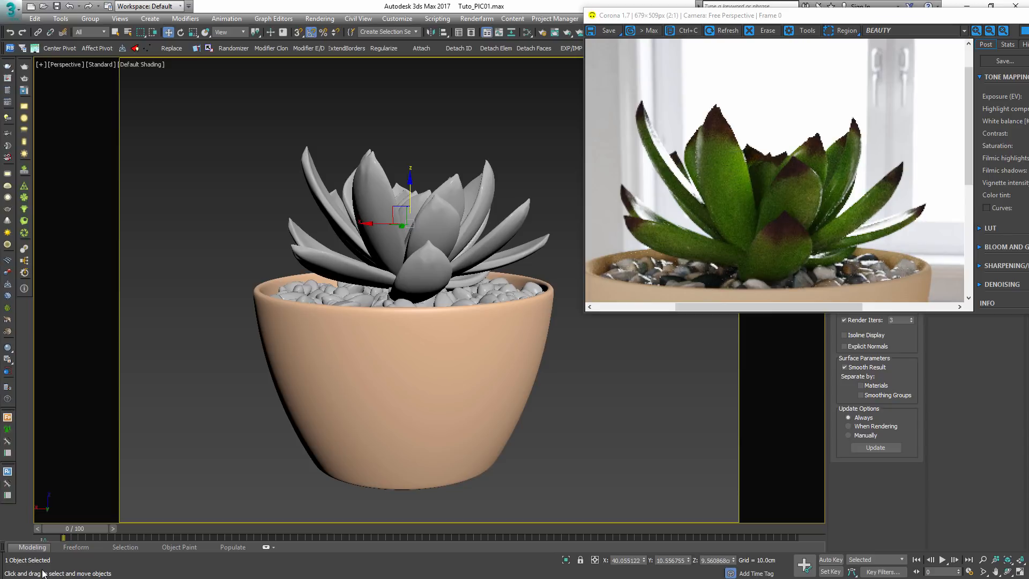
- Inspect the CESSENTIAL_Translucency render pass on the leaves and switch back to BEAUTY
left_click(910, 31)
left_click(905, 111)
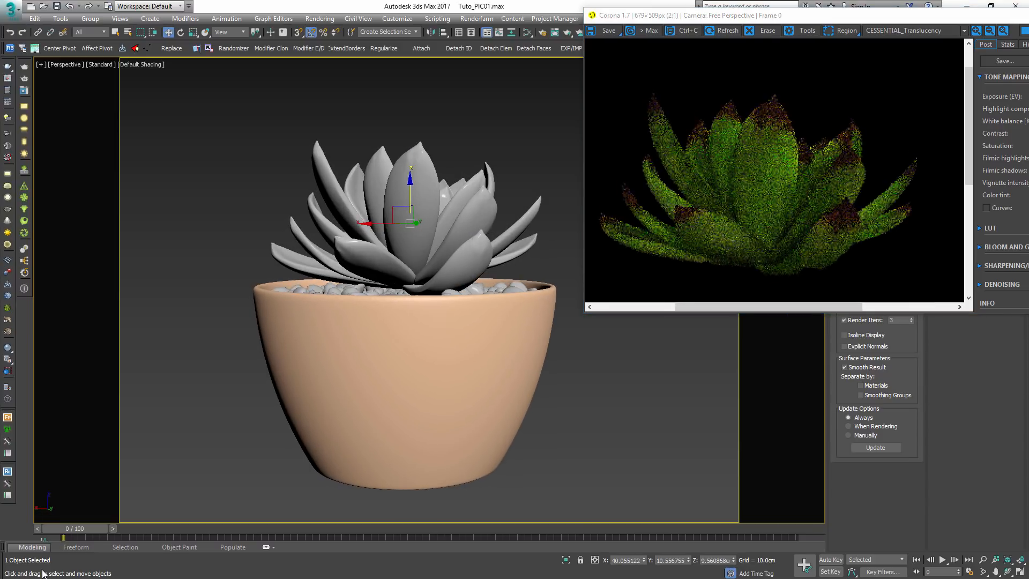
left_click(911, 30)
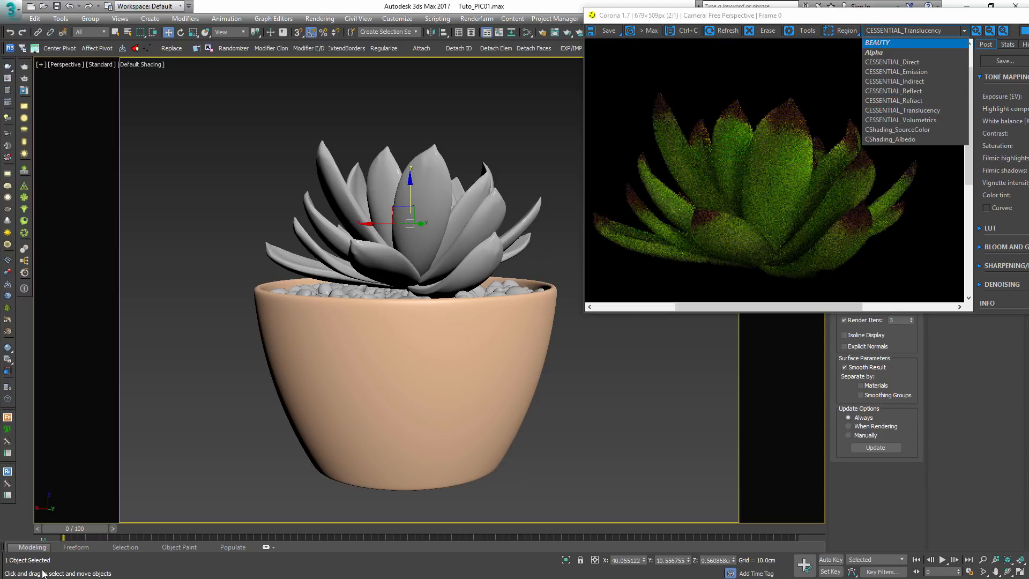
left_click(889, 41)
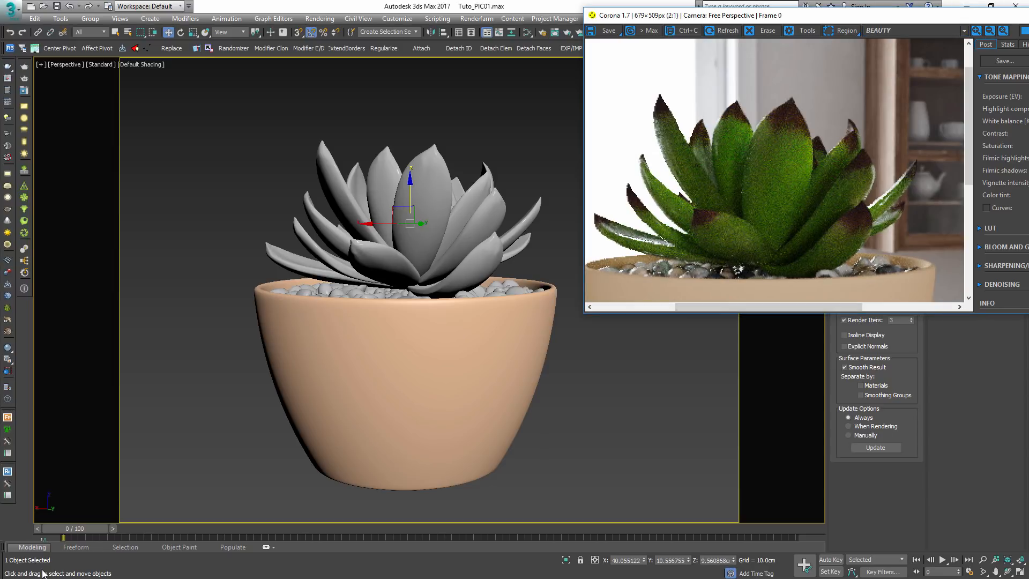
- Set the r_2 material's subsurface scattering radius to 0.3 cm
key("m")
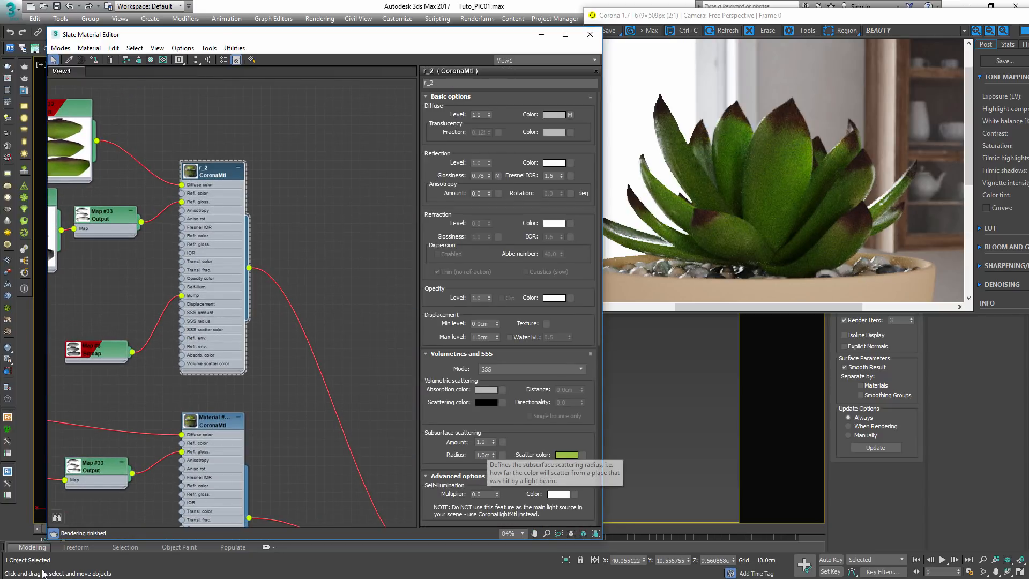
left_click(482, 454)
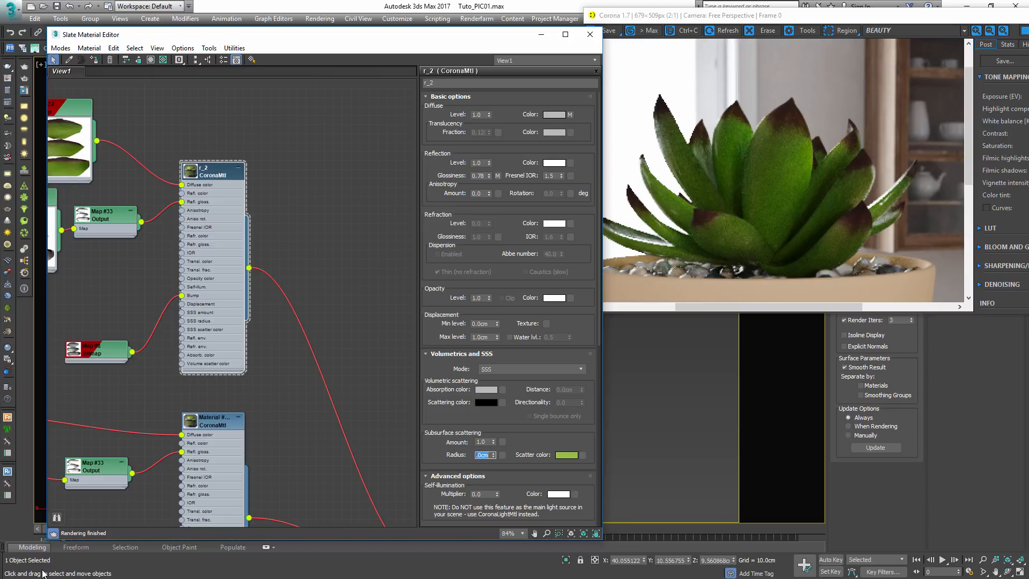
key("Return")
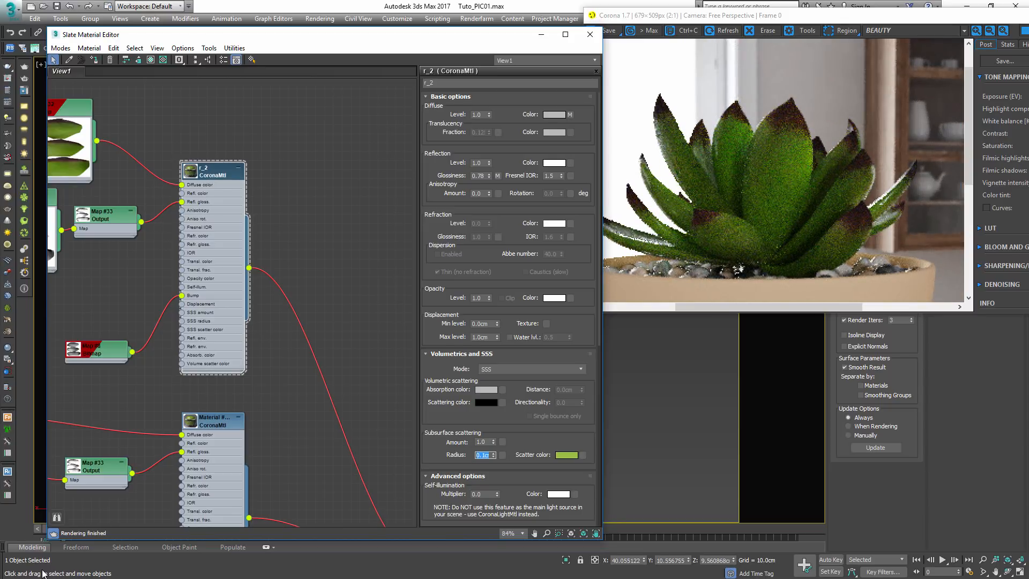
- Set r_2's subsurface scattering radius to 3 cm and display the CESSENTIAL_Translucency pass in the interactive render
type("3")
key("Return")
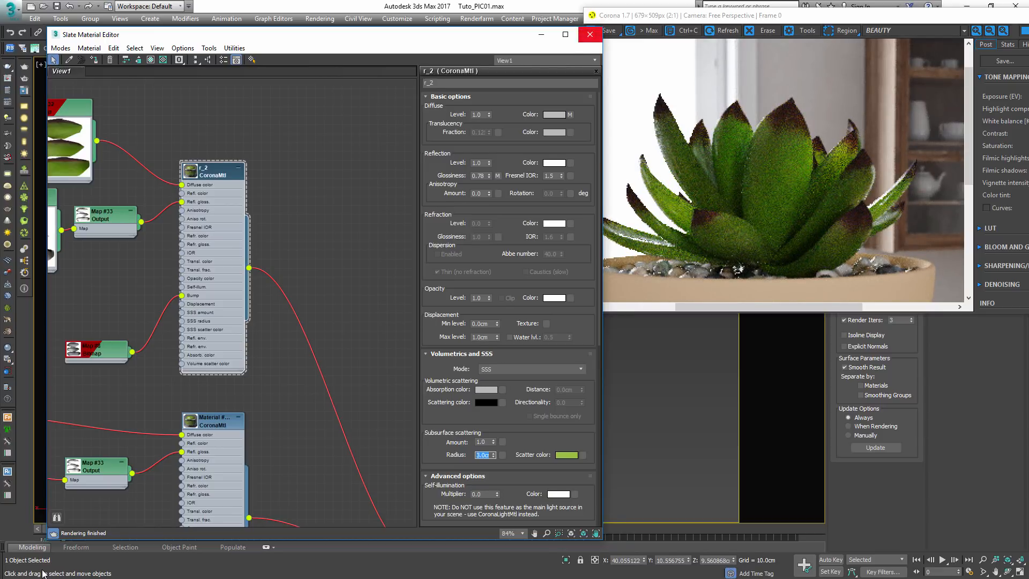
left_click(590, 35)
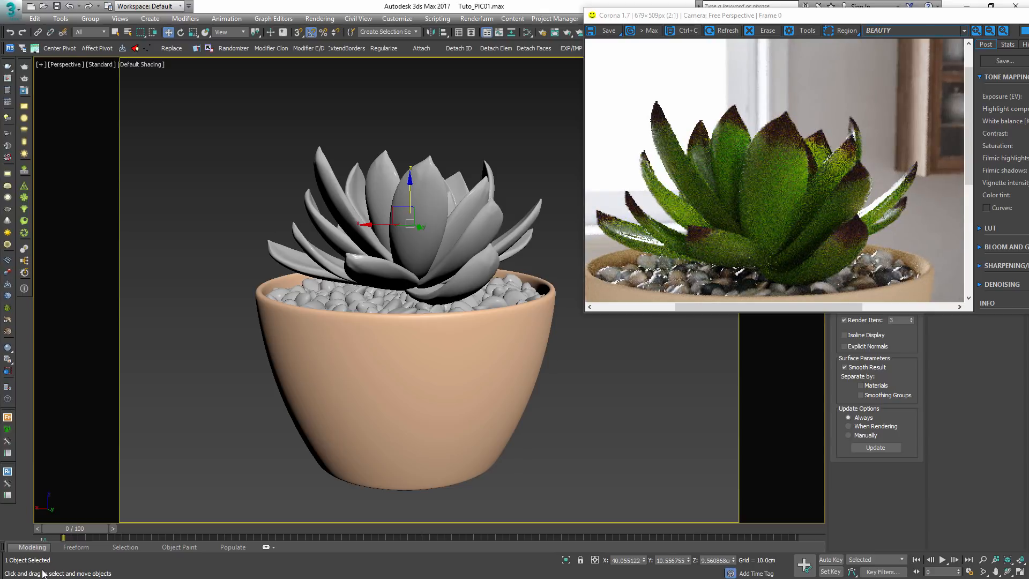
left_click(914, 30)
left_click(901, 111)
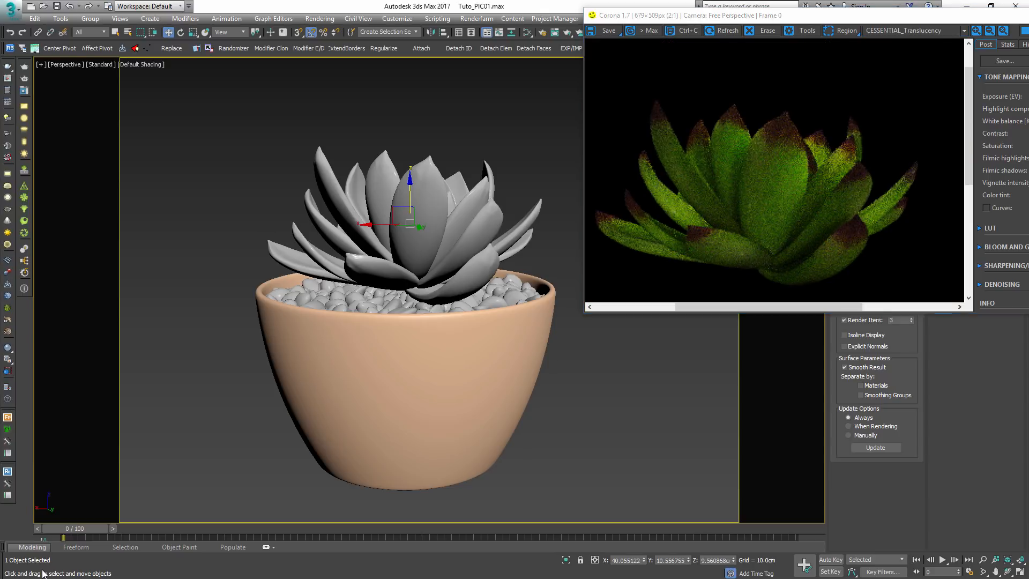
- Set r_2's subsurface scattering radius to 1 cm and its amount to 0.6
key("m")
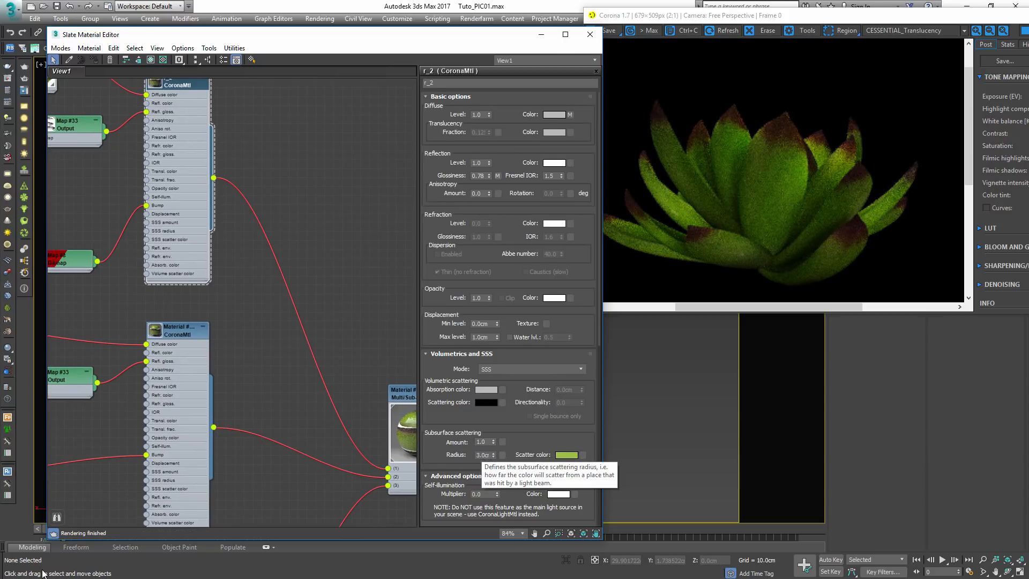
double_click(482, 455)
type("1")
key("Return")
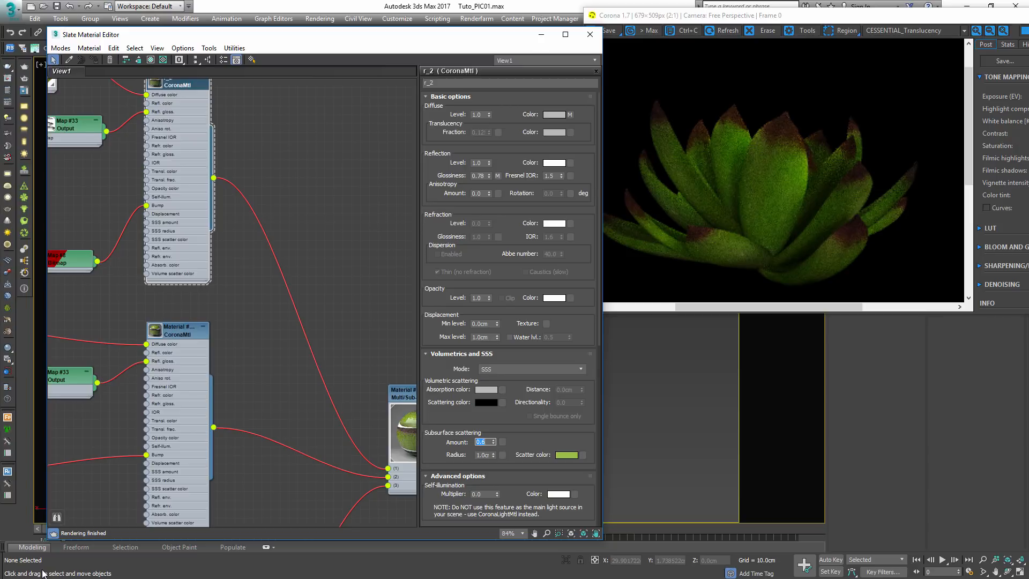
- Set the subsurface scattering amount to 0.6 in Material #1001 and Material #1002 and close the material editor
middle_click_drag(268, 322, 272, 230)
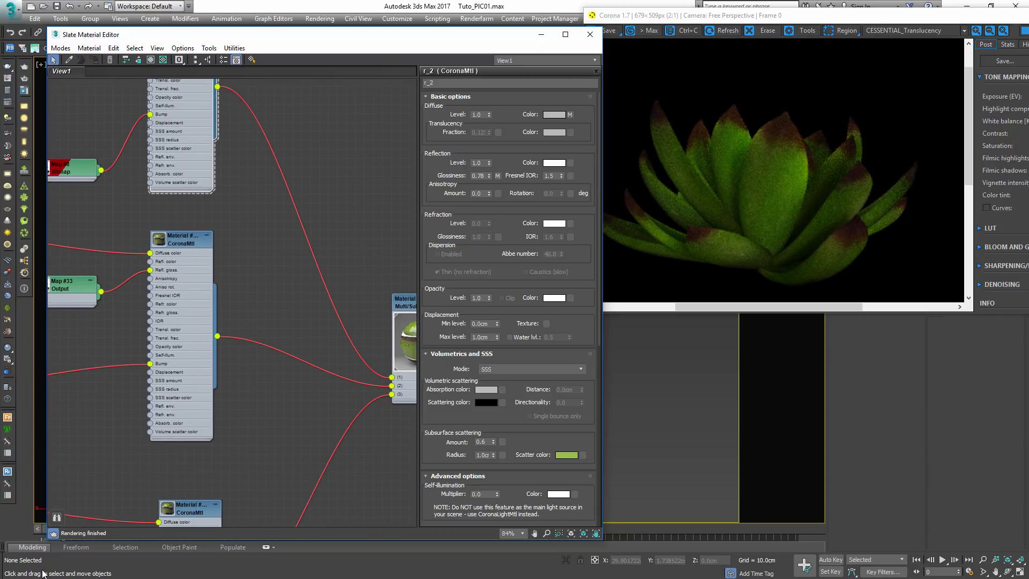
scroll(230, 300, "down", 5)
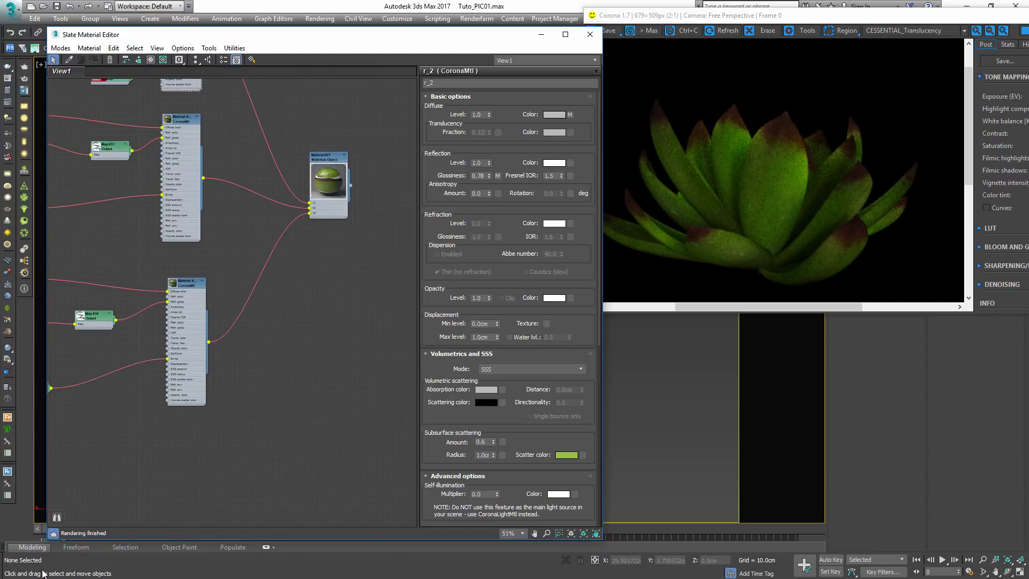
scroll(181, 179, "up", 1)
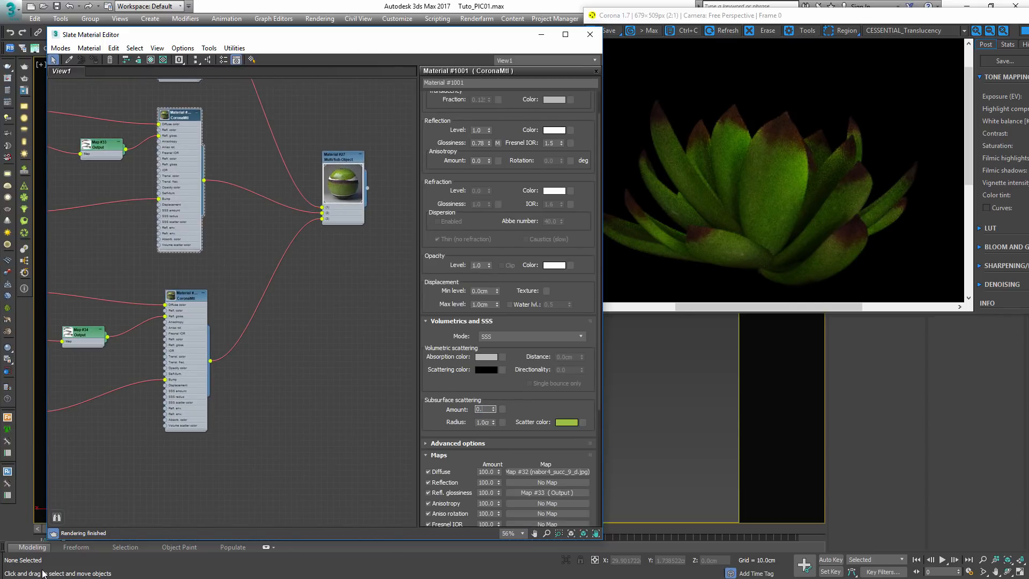
type("6")
key("Return")
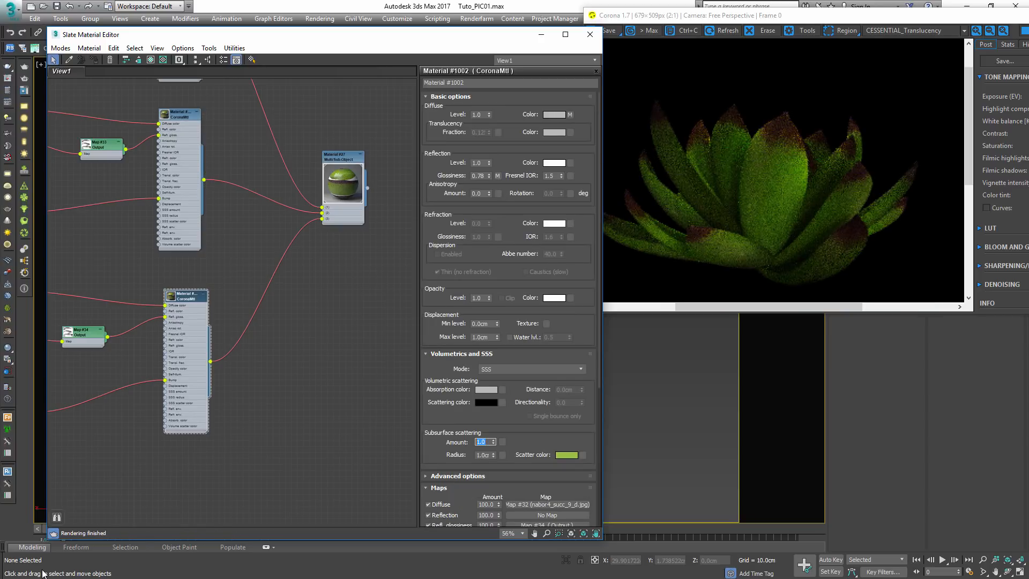
key("Return")
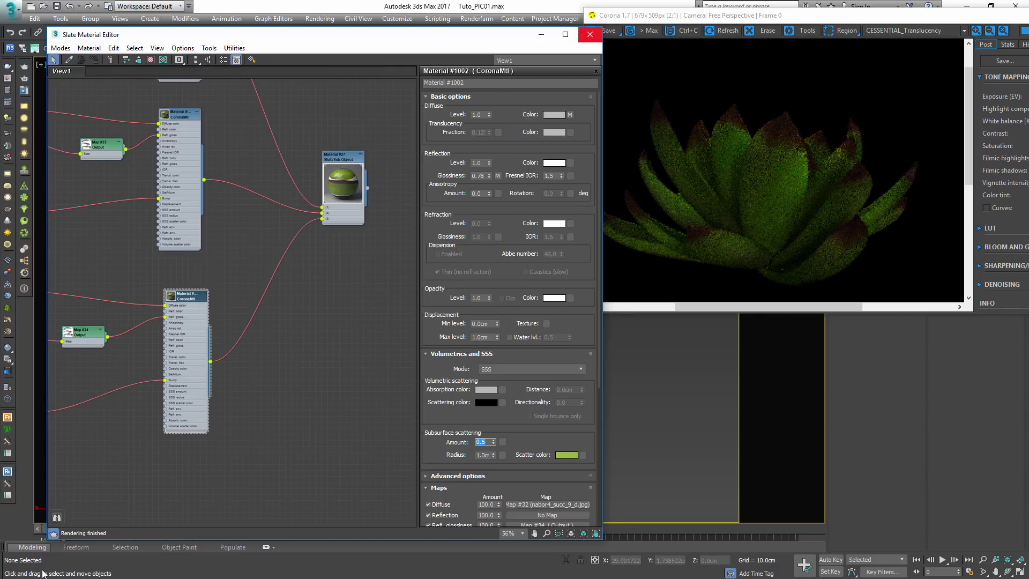
key("m")
- Return the render to the BEAUTY pass and examine the succulent's leaf shading from several angles and up close
left_click(911, 30)
left_click(884, 41)
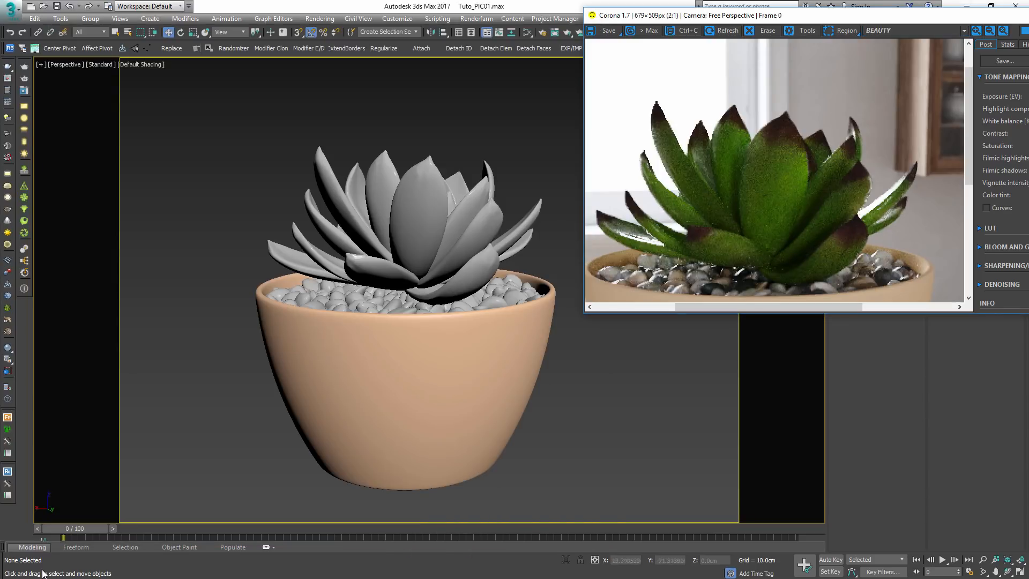
key("shift+z")
key("shift+z")
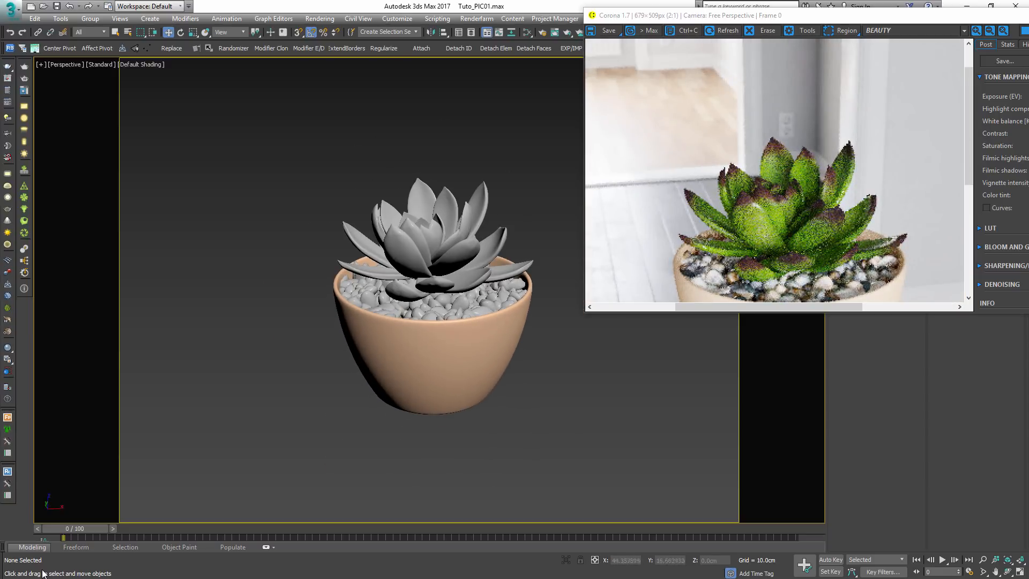
key("shift+z")
key("shift+z")
key("shift+z")
key("shift+z")
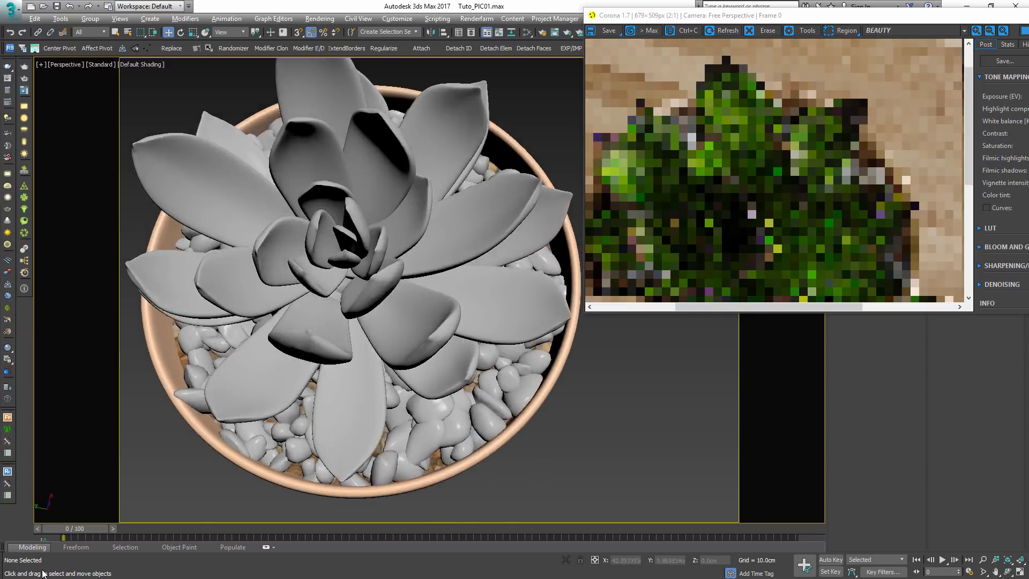
key("shift+z")
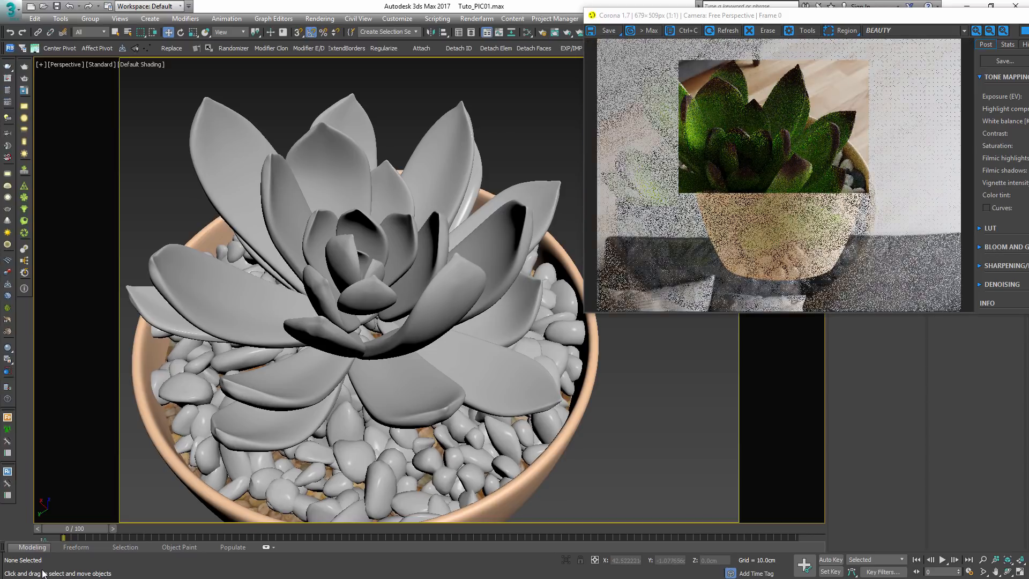
key("shift+z")
key("shift+z")
key("shift+z")
key("shift+z")
key("shift+z")
key("shift+z")
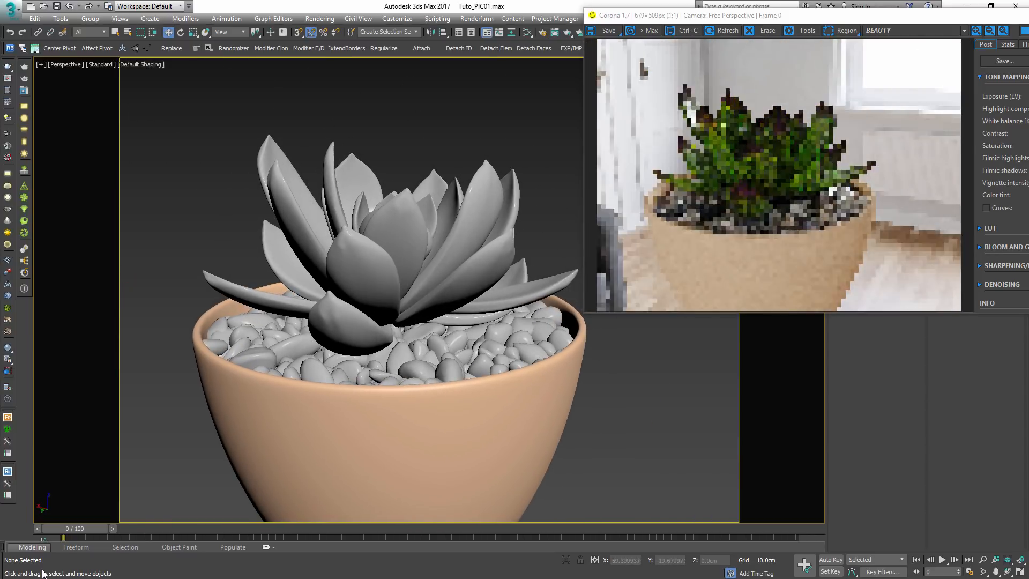
key("shift+z")
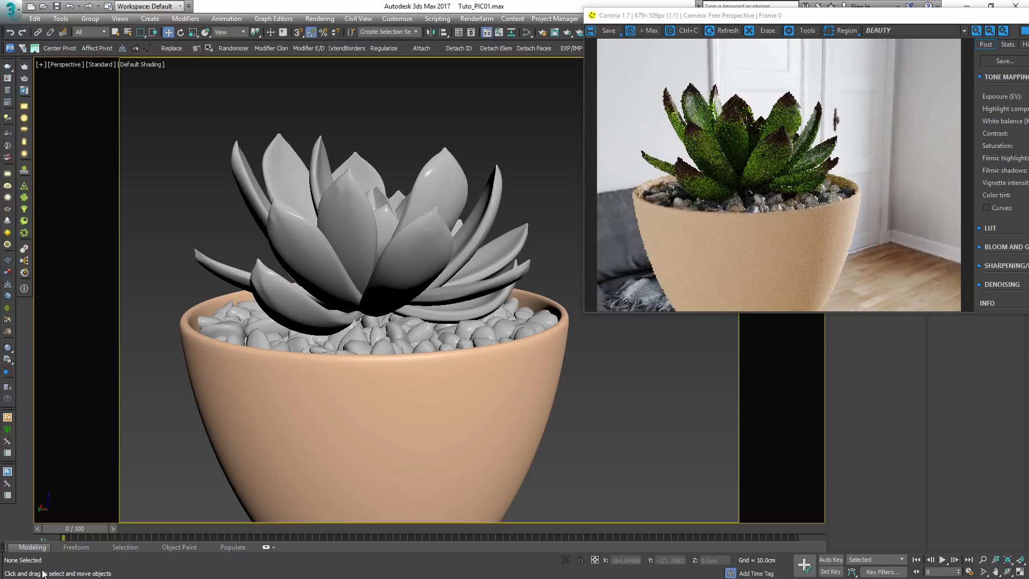
scroll(777, 134, "up", 2)
scroll(777, 160, "down", 1)
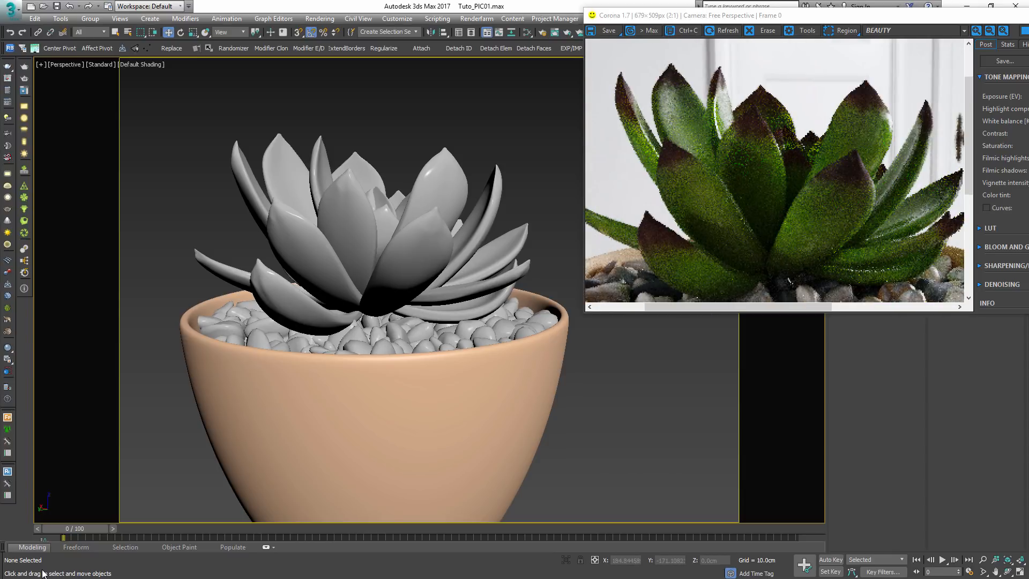
scroll(777, 161, "down", 1)
scroll(788, 242, "up", 1)
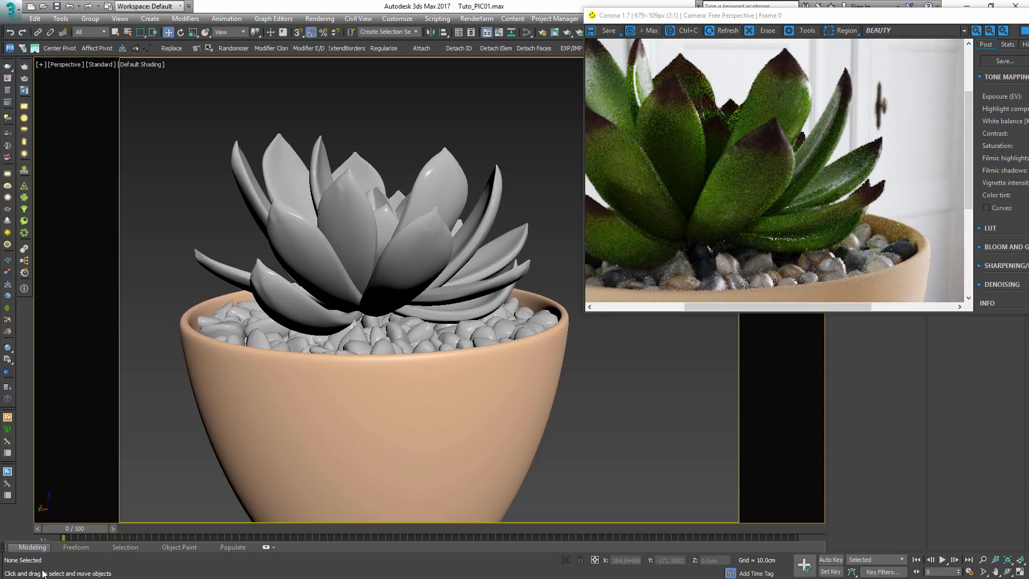
key("shift+z")
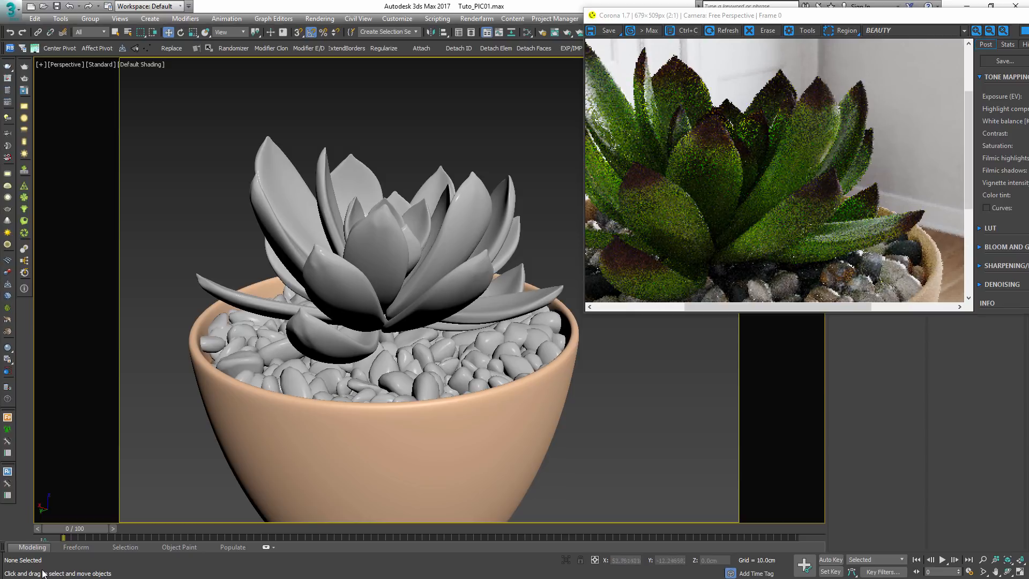
key("shift+z")
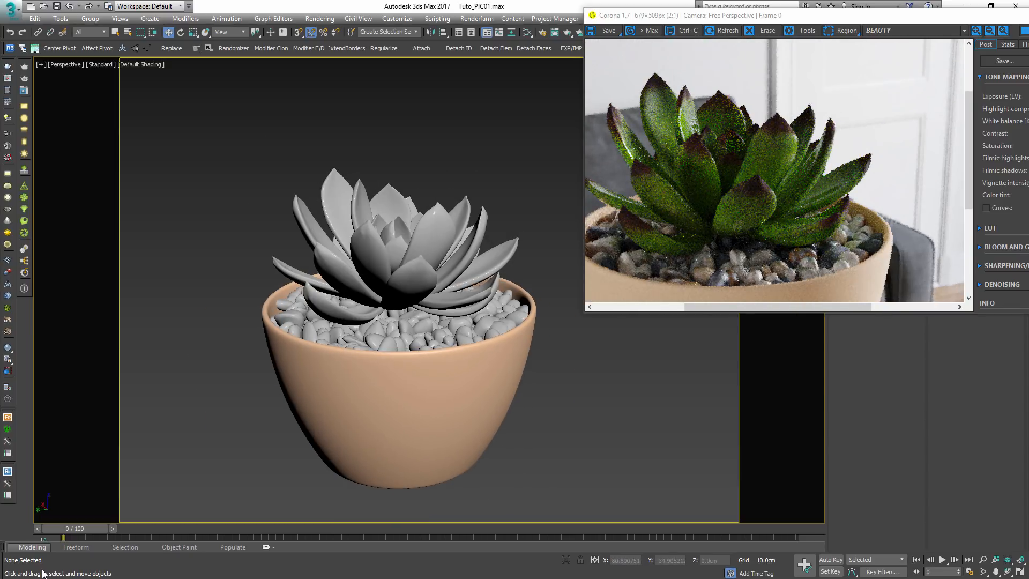
scroll(661, 94, "up", 1)
scroll(774, 170, "down", 1)
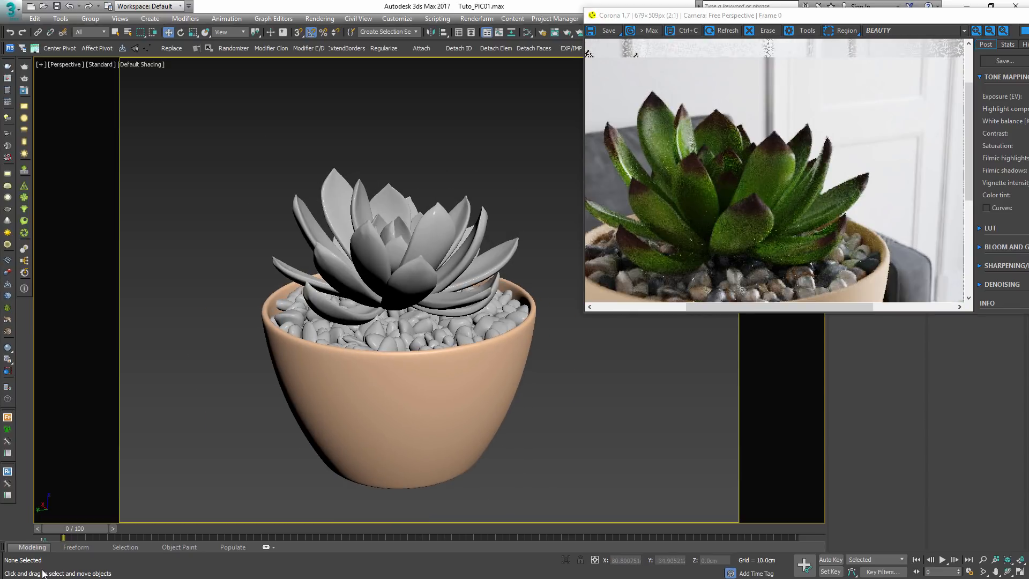
- Disconnect r_2 from the Multi/Sub-Object material to check which leaves it covers, and restore the connection
key("m")
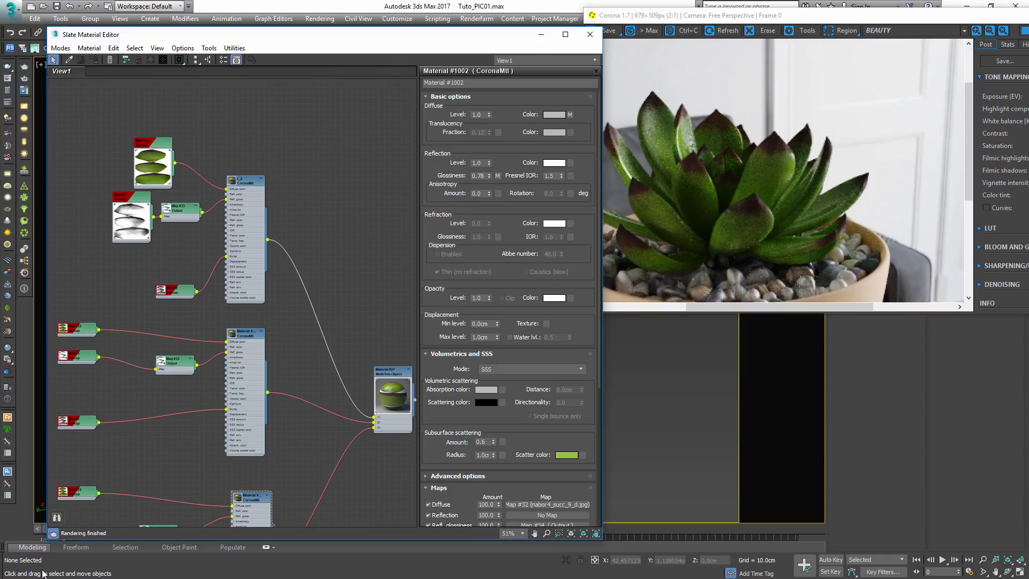
key("Delete")
scroll(232, 303, "up", 2)
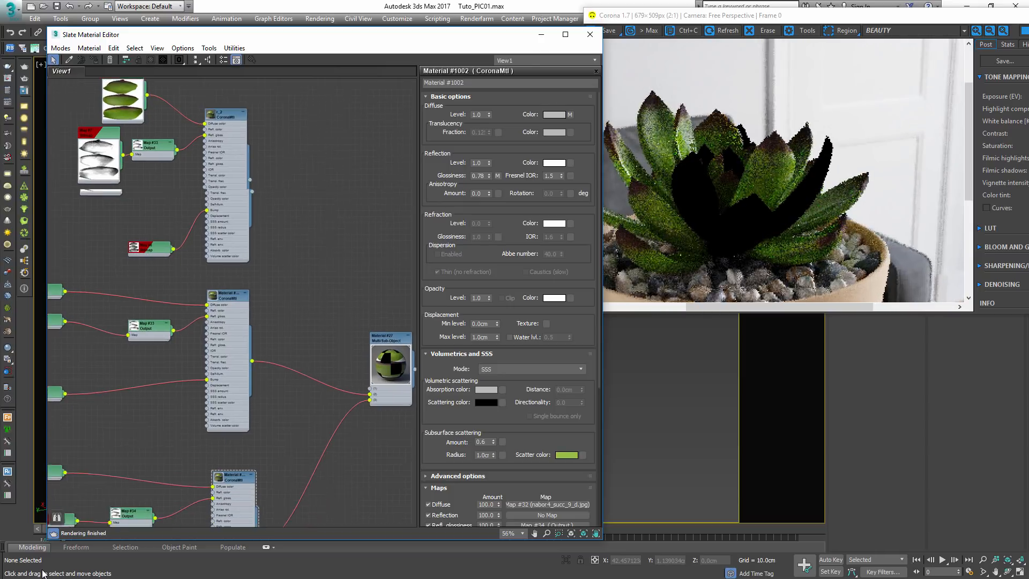
key("ctrl+z")
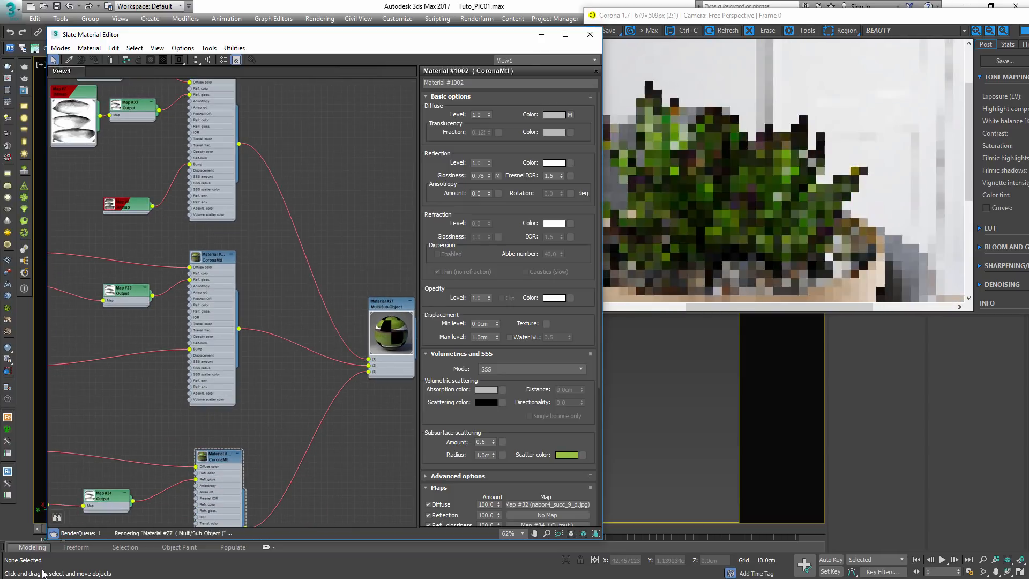
left_click_drag(239, 328, 368, 365)
- Turn on inversion and the color map in Material #1001's glossiness Output map, raising the curve's start point to about 0.545
scroll(123, 291, "up", 4)
double_click(123, 292)
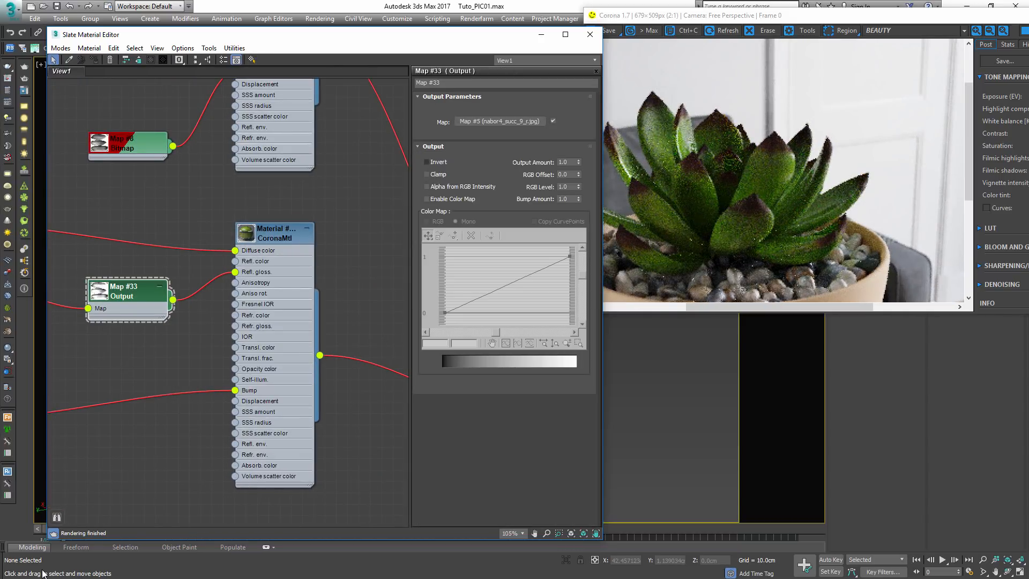
left_click(426, 161)
left_click(427, 199)
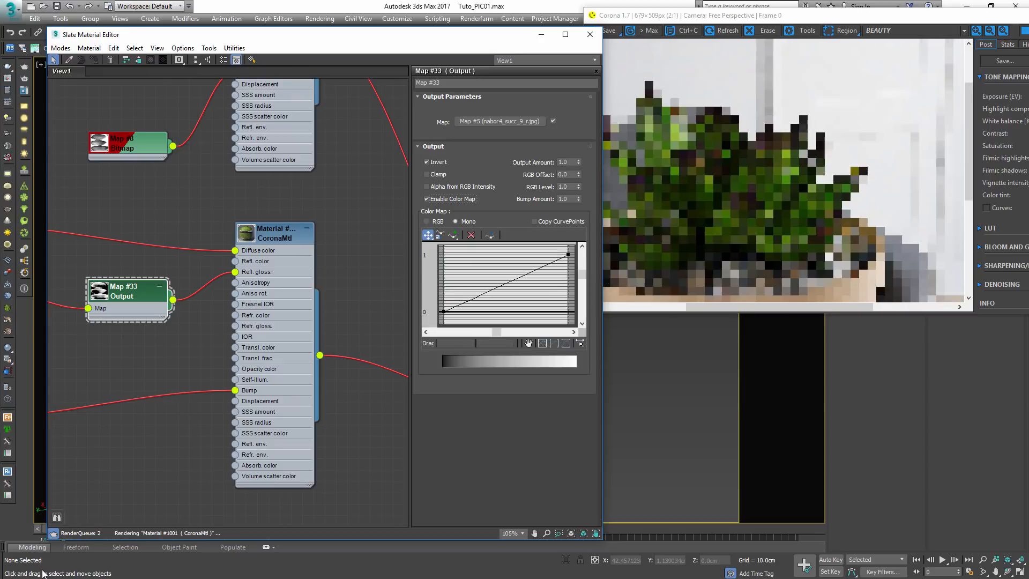
left_click_drag(444, 311, 444, 281)
- Switch Map #33 from inverted to clamped output and raise its color curve's start point to about 0.705
left_click(426, 162)
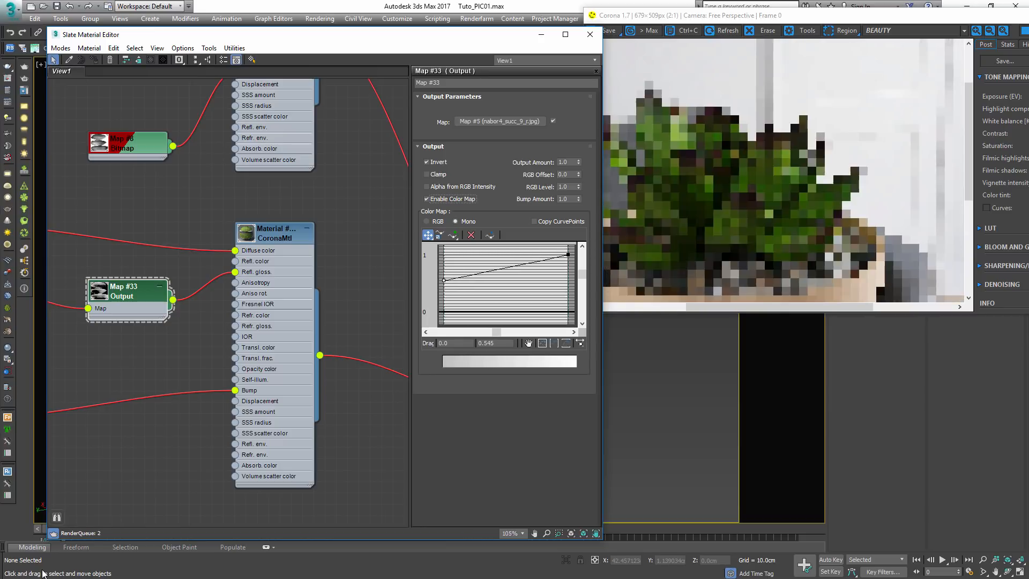
left_click(426, 174)
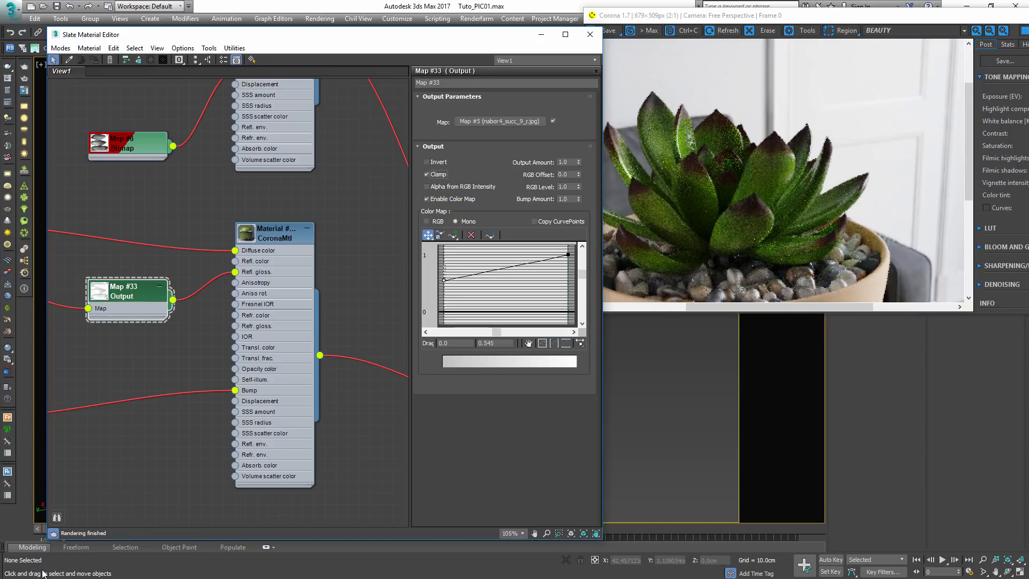
left_click_drag(443, 279, 444, 271)
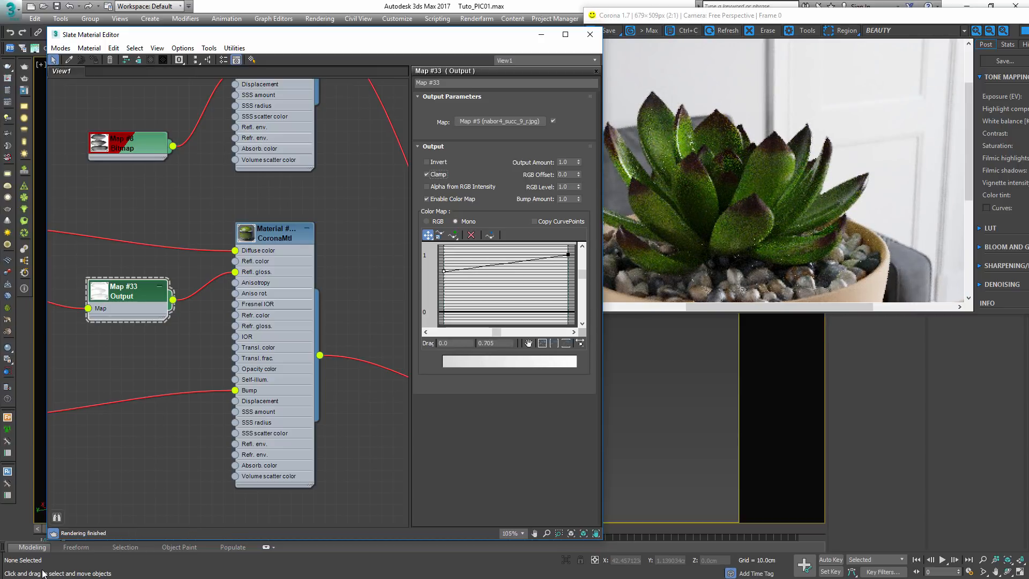
- Lower the start point of Map #33's color curve to about 0.113 and check the leaf gloss in the render
middle_click_drag(445, 332, 493, 343, "alt")
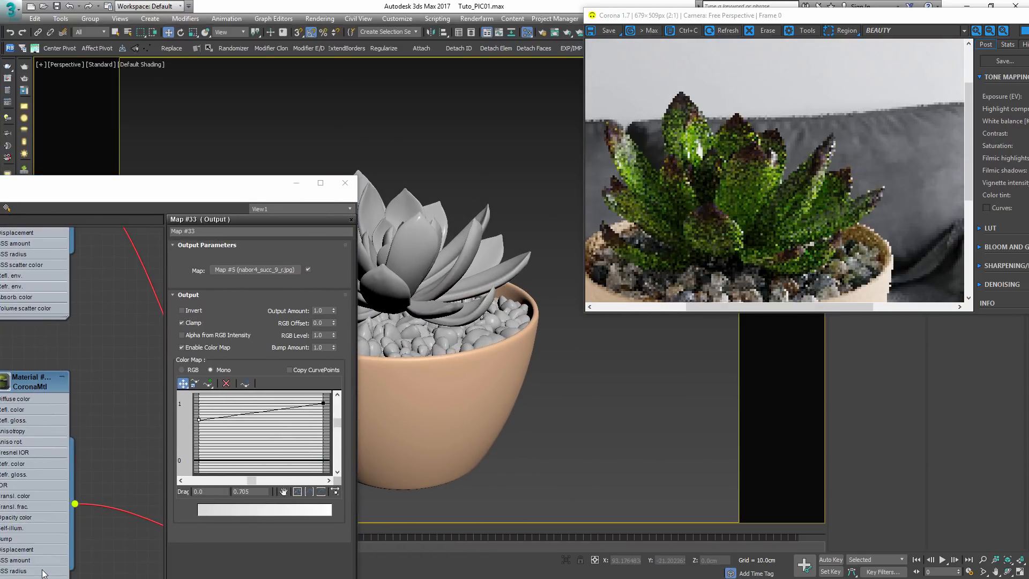
scroll(699, 138, "up", 1)
scroll(724, 131, "down", 2)
scroll(723, 131, "up", 2)
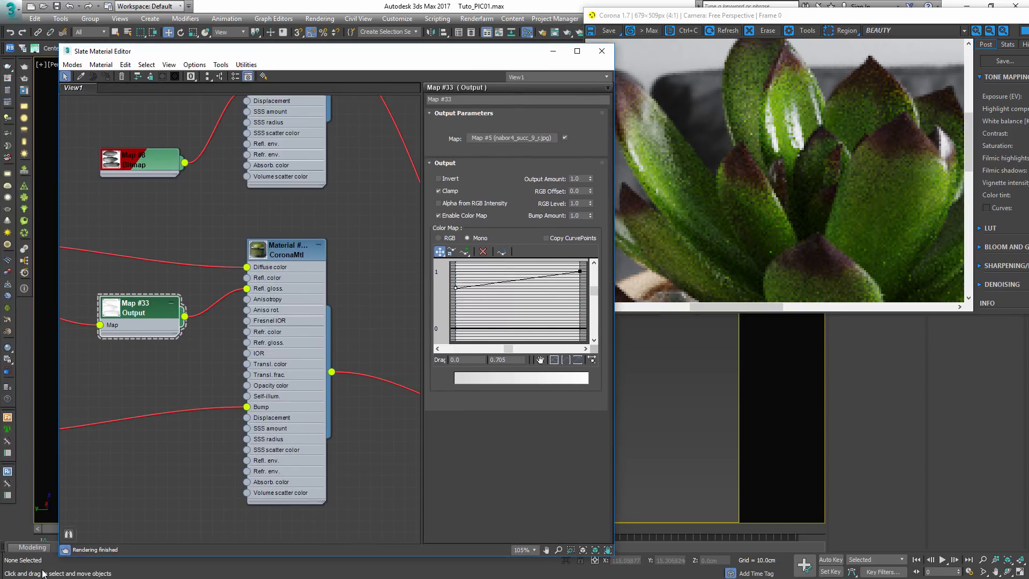
left_click_drag(456, 287, 456, 322)
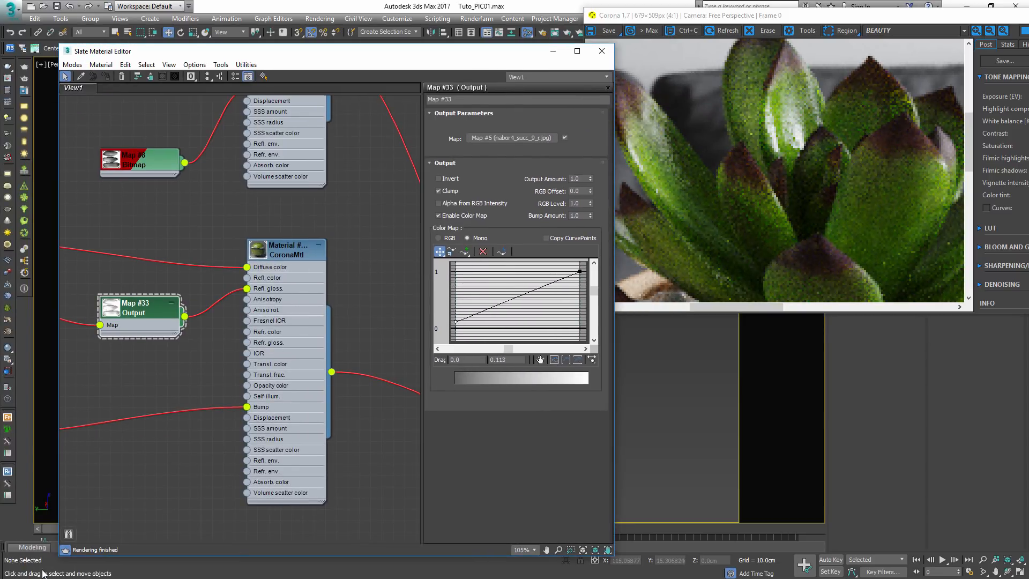
scroll(723, 131, "down", 1)
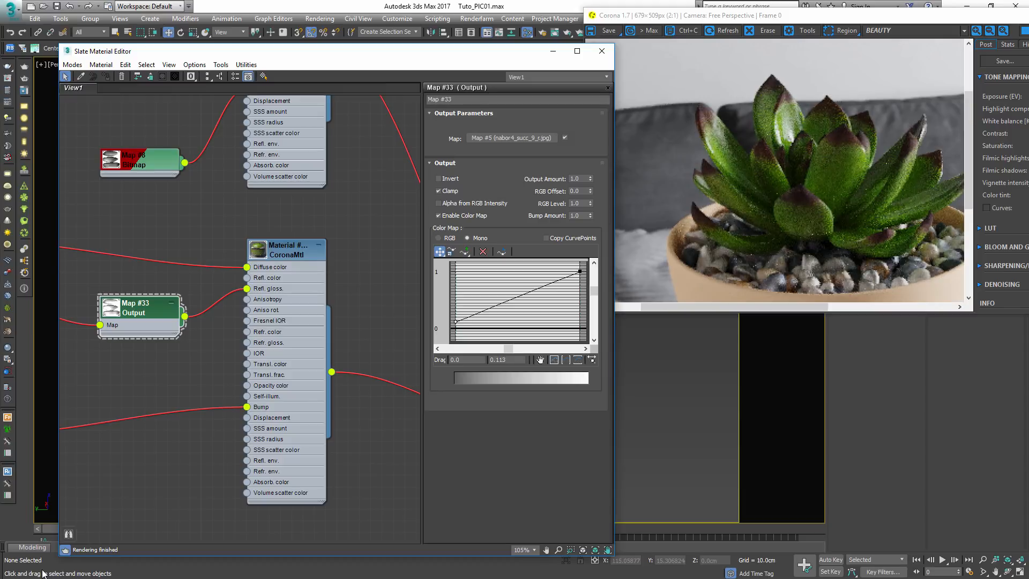
- Duplicate Material #1001's adjusted Output map beside r_2 and connect the Map #7 bitmap to the copy's input
scroll(182, 322, "down", 3)
middle_click_drag(182, 322, 277, 416)
left_click_drag(249, 404, 263, 255, "shift")
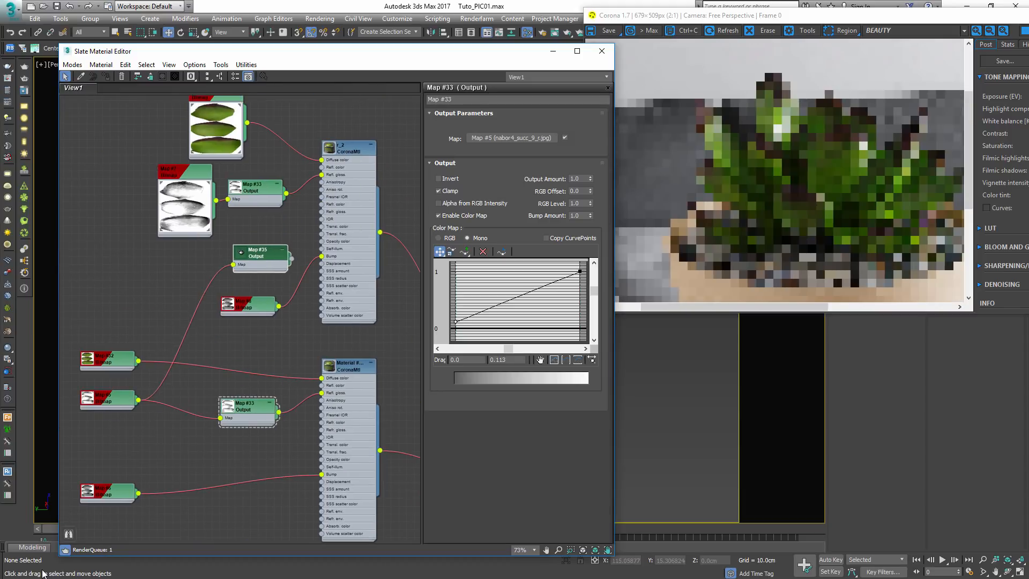
scroll(195, 155, "up", 2)
left_click_drag(118, 158, 112, 162)
left_click_drag(169, 199, 244, 279)
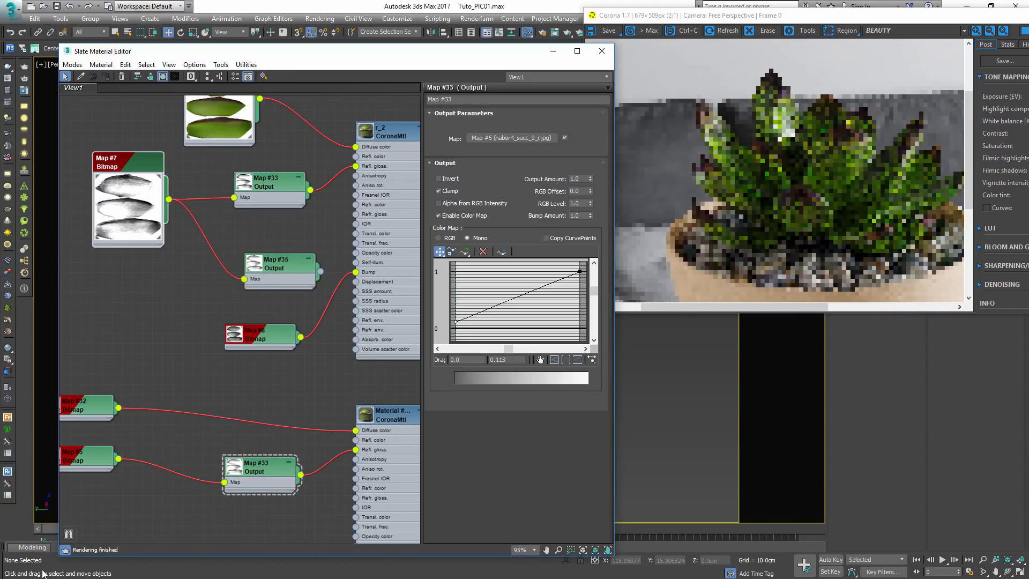
- Connect the copied Output map to r_2's reflection glossiness and delete the old Map #33 Output node it replaces
left_click_drag(321, 272, 356, 166)
left_click(268, 181)
key("Delete")
- Duplicate Material #1001's adjusted Output map beside Map #34 and connect the third leaf material's glossiness bitmap to the copy's input
scroll(241, 375, "down", 2)
middle_click_drag(241, 375, 239, 127)
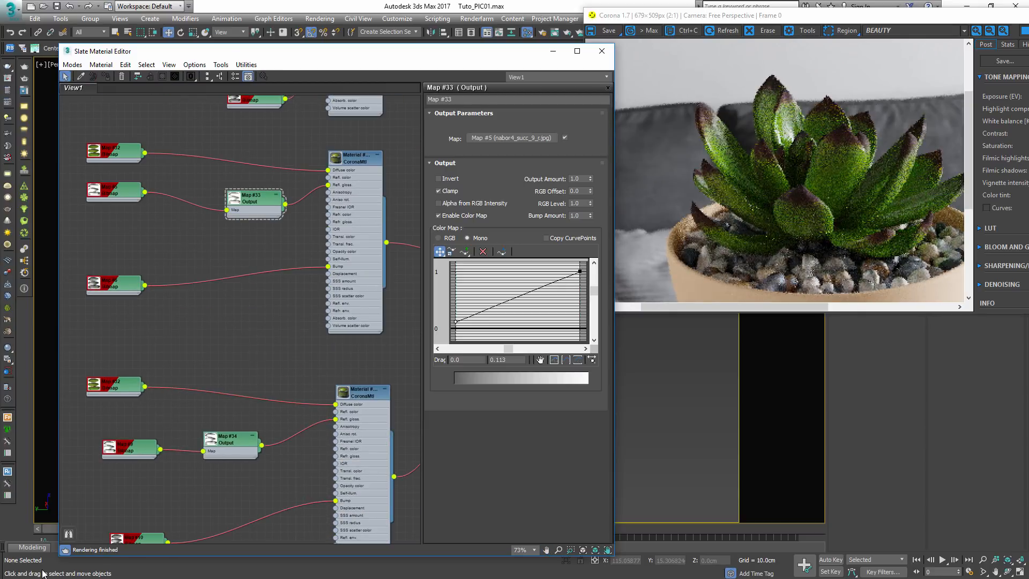
left_click_drag(253, 197, 238, 476, "shift")
scroll(239, 476, "up", 3)
middle_click_drag(238, 476, 292, 293)
left_click_drag(184, 256, 254, 313)
- Connect the copied Output map to the third leaf material's reflection glossiness and delete the old Map #34 Output node
middle_click_drag(254, 312, 144, 362)
left_click_drag(224, 355, 316, 265)
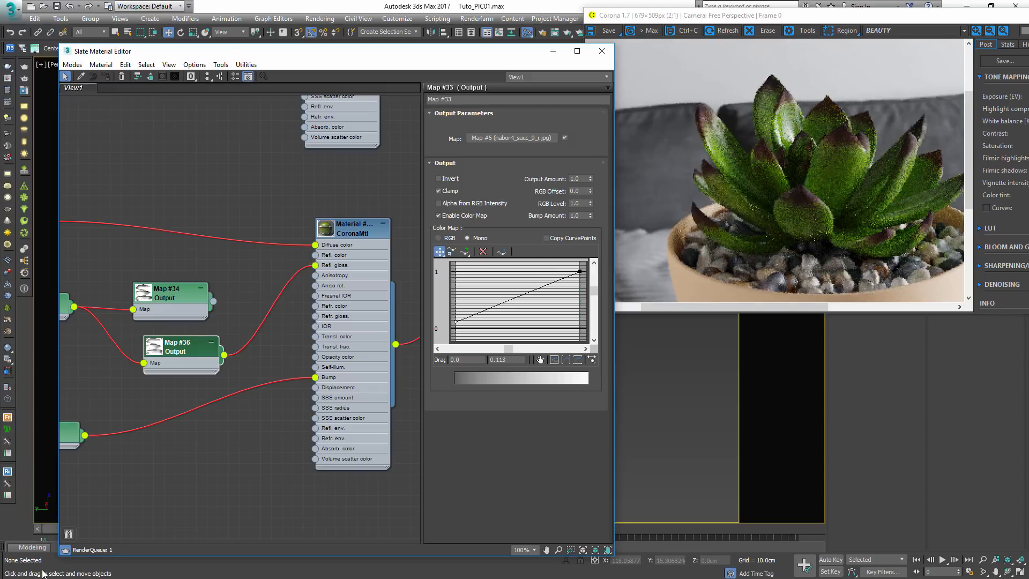
key("Delete")
scroll(235, 301, "down", 2)
left_click_drag(192, 336, 192, 312)
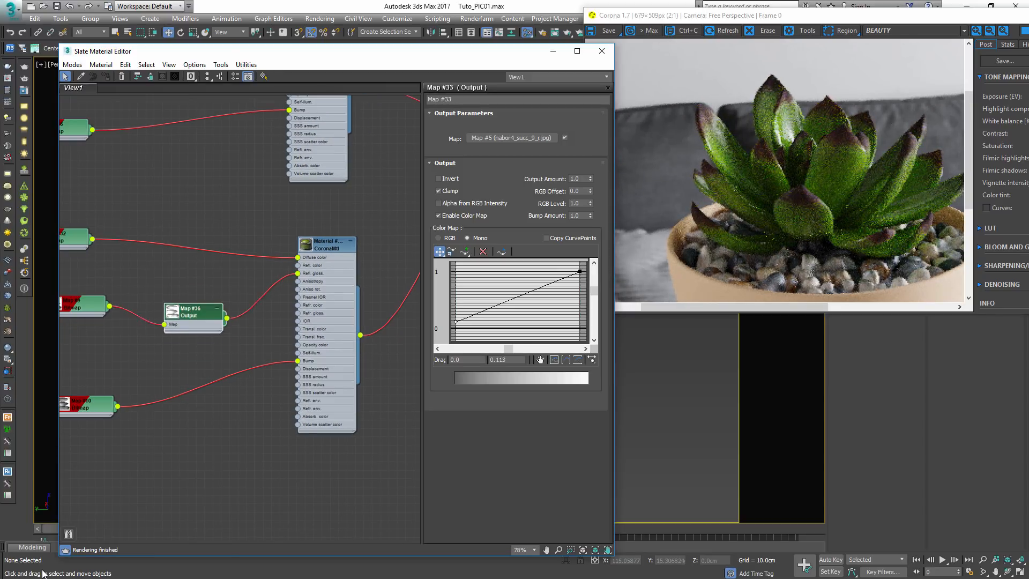
- Minimize the material editor and examine the leaf gloss in the interactive render from several viewing angles and distances
left_click(552, 51)
scroll(407, 300, "down", 3)
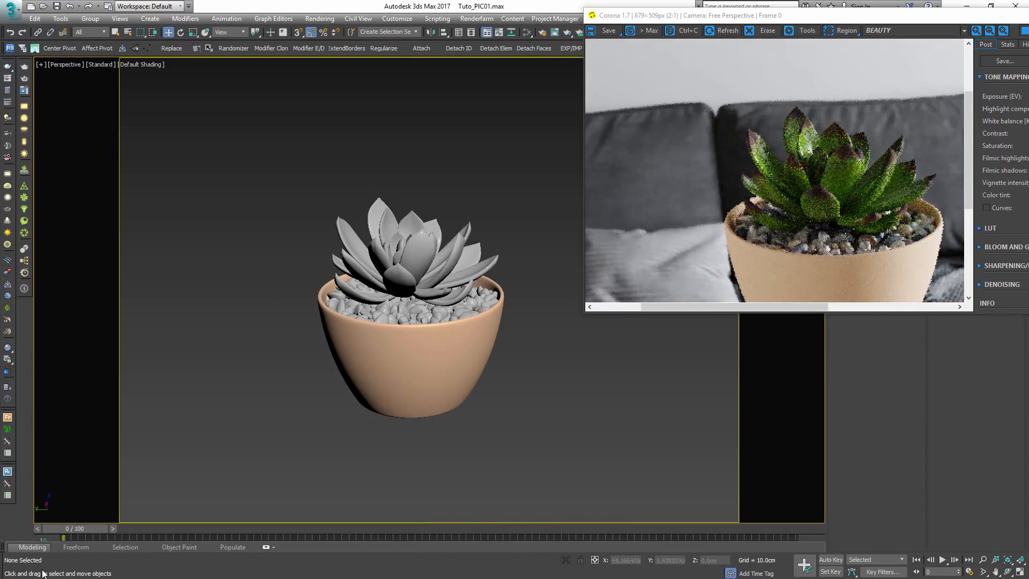
middle_click_drag(407, 300, 359, 300)
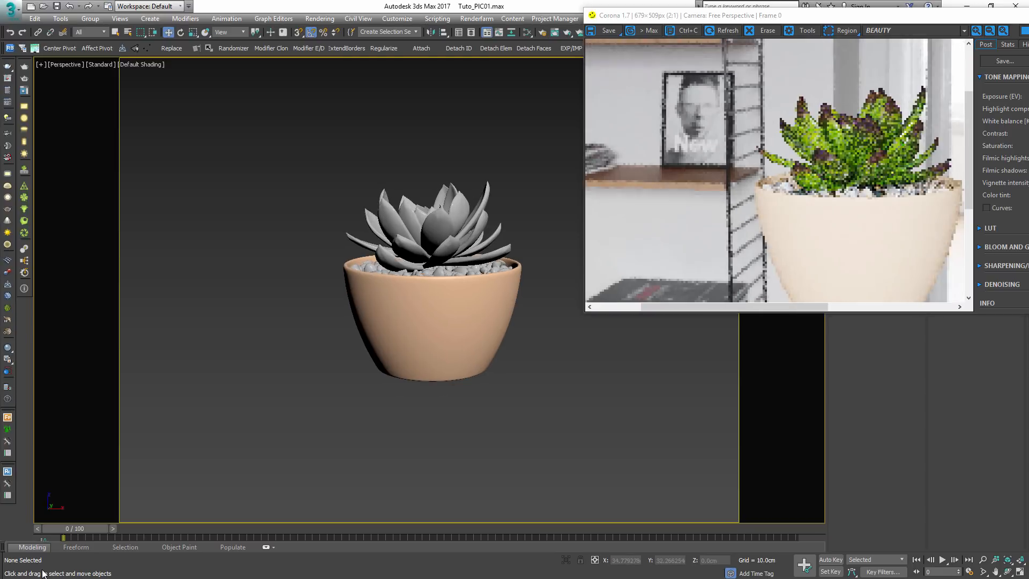
left_click(431, 225)
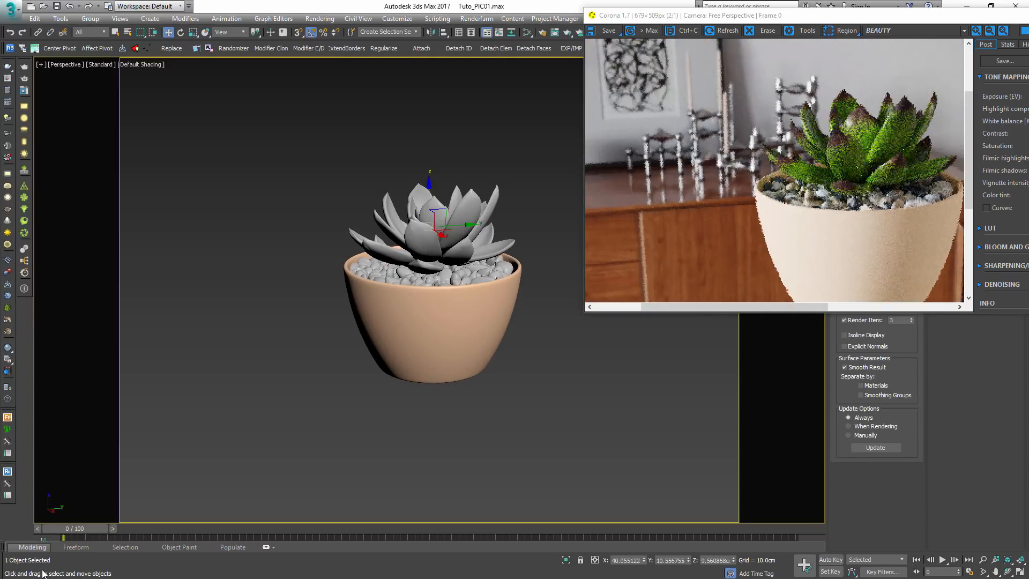
scroll(779, 175, "down", 1)
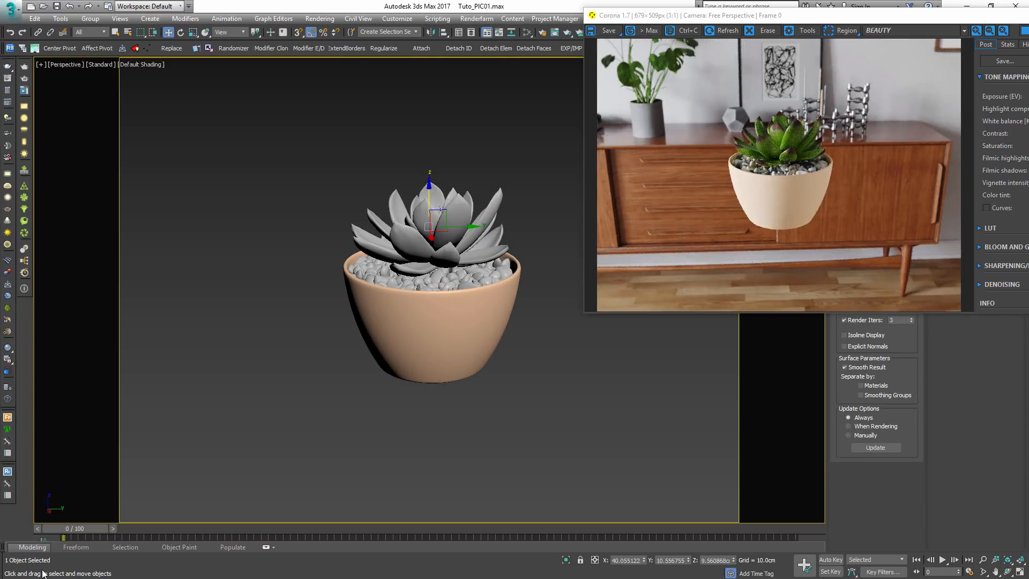
scroll(418, 273, "up", 3)
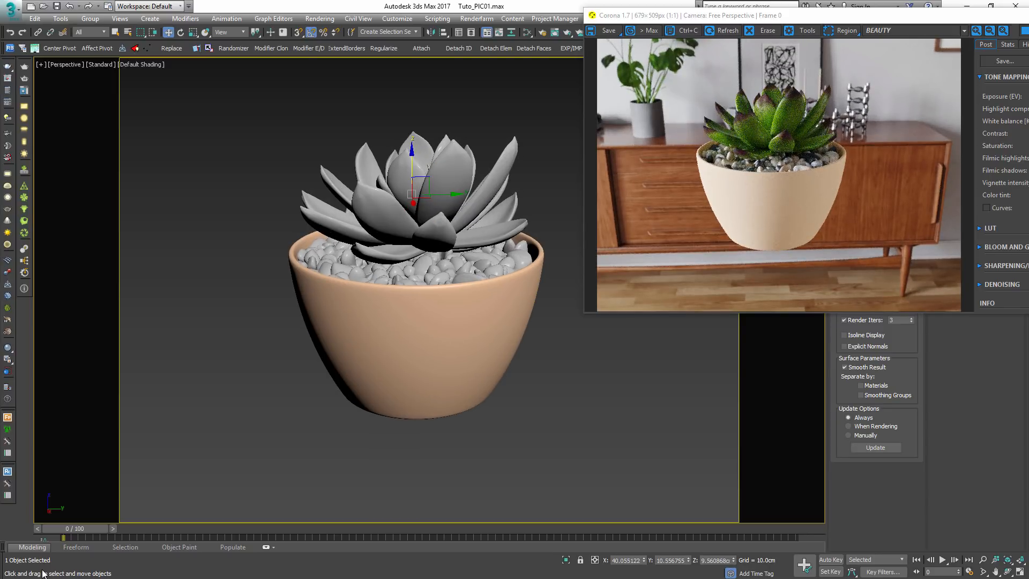
- Create a new CoronaMtl in an empty area of the material graph and assign it to the pot
key("m")
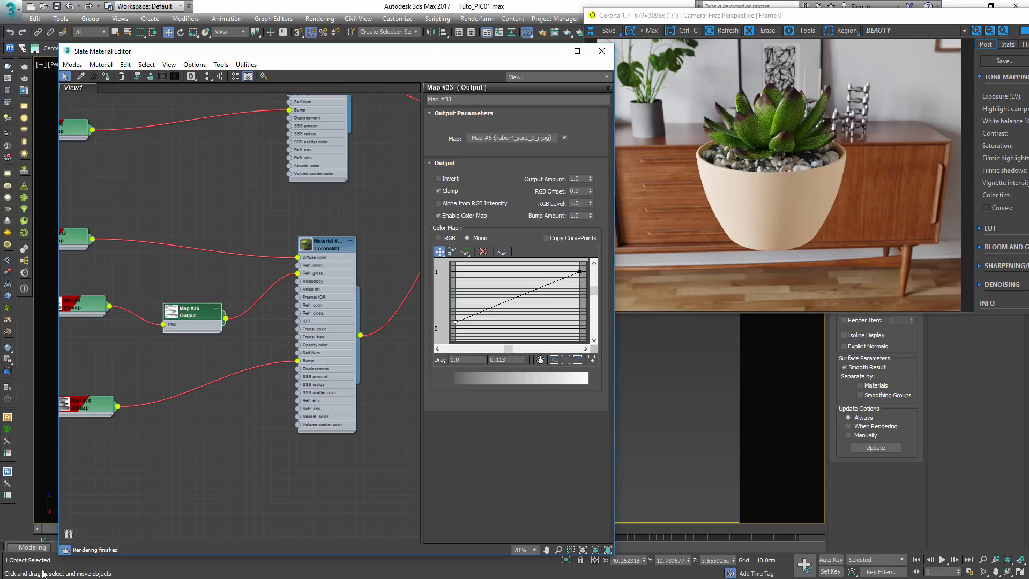
key("z")
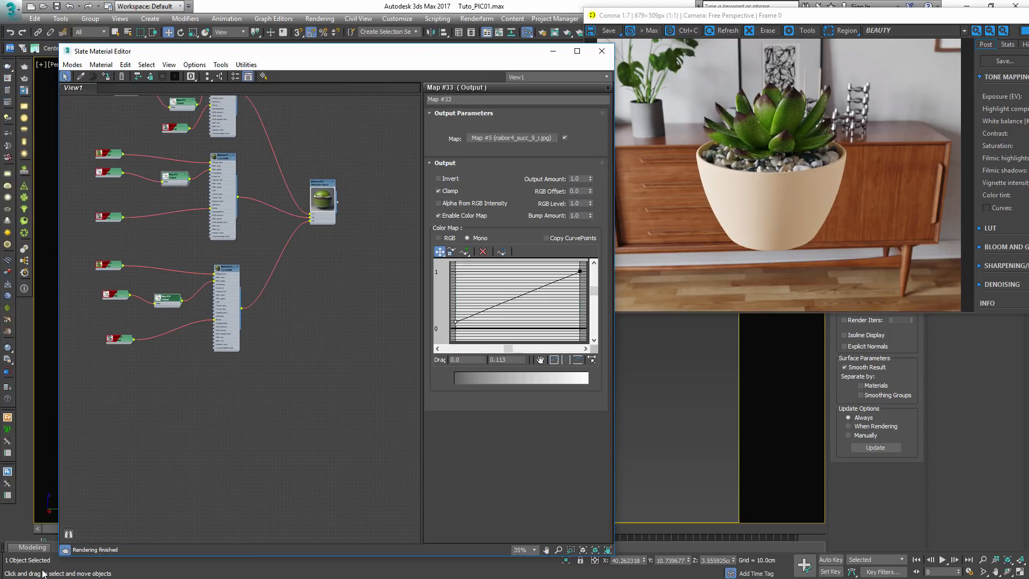
middle_click_drag(318, 464, 298, 346)
right_click(298, 346)
mouse_move(328, 352)
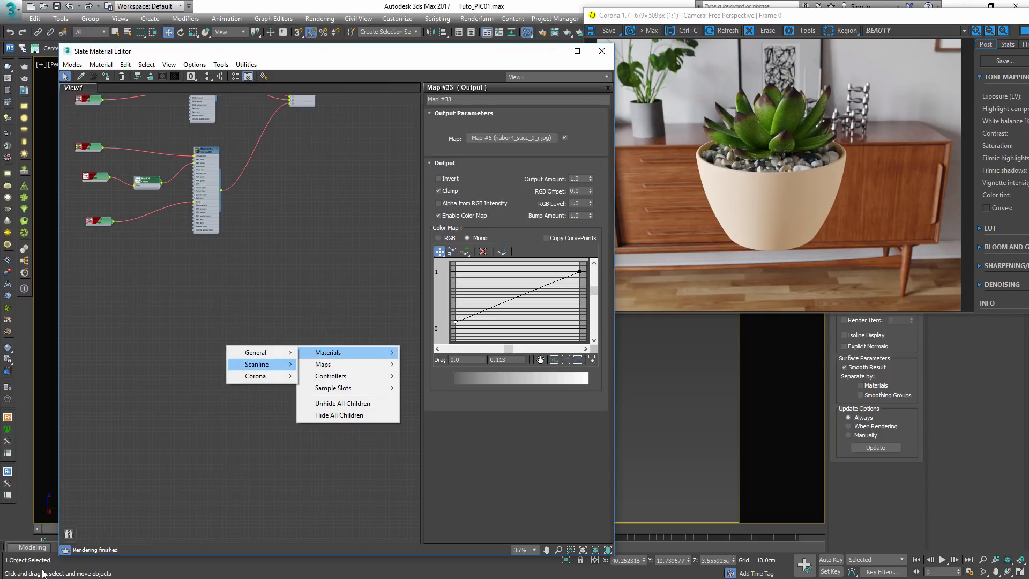
mouse_move(256, 376)
left_click(158, 408)
scroll(254, 351, "up", 3)
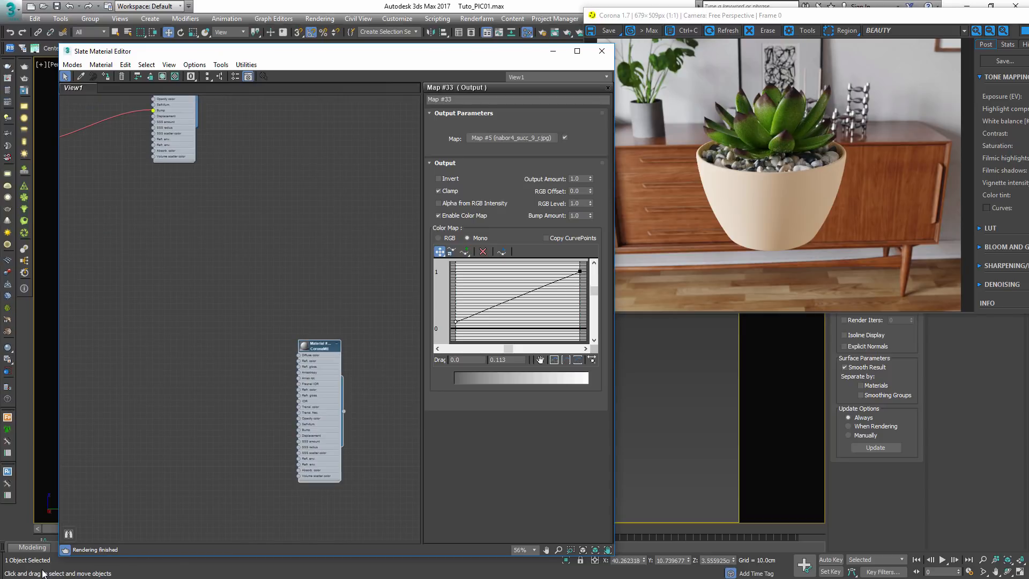
key("a")
middle_click_drag(320, 410, 298, 325)
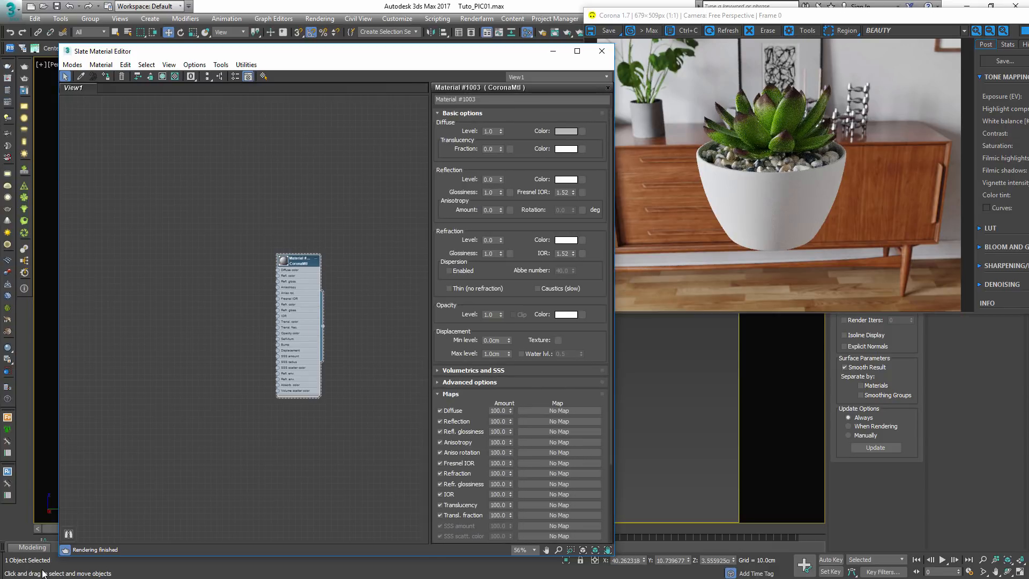
left_click_drag(299, 260, 317, 200)
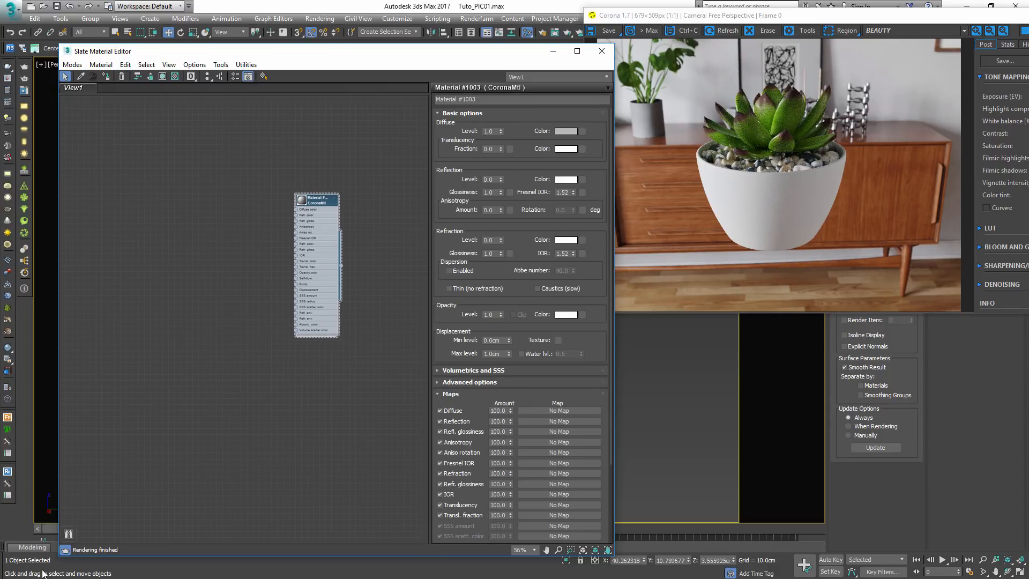
scroll(331, 210, "up", 5)
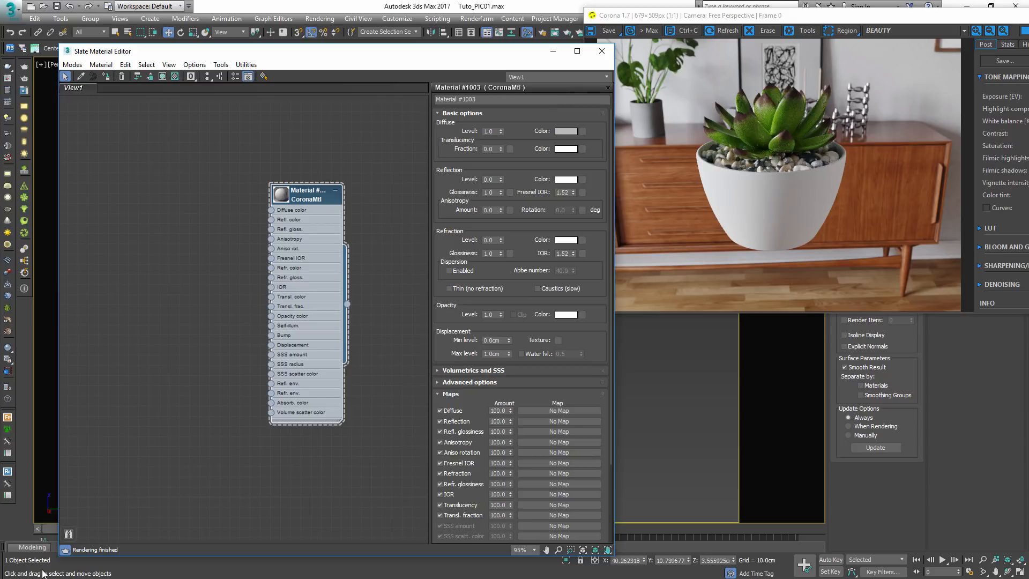
- Set the diffuse color of the pot's new CoronaMtl to pure white, then lower its value to 185
left_click(566, 131)
left_click(335, 193)
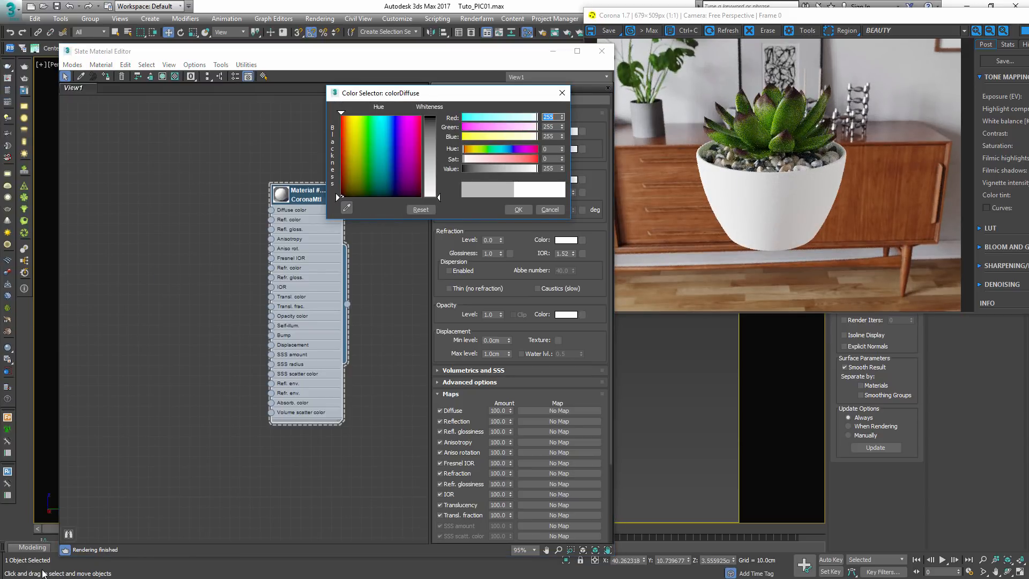
key("Tab")
key("Tab")
key("Tab")
key("Tab")
key("Tab")
type("185")
key("Return")
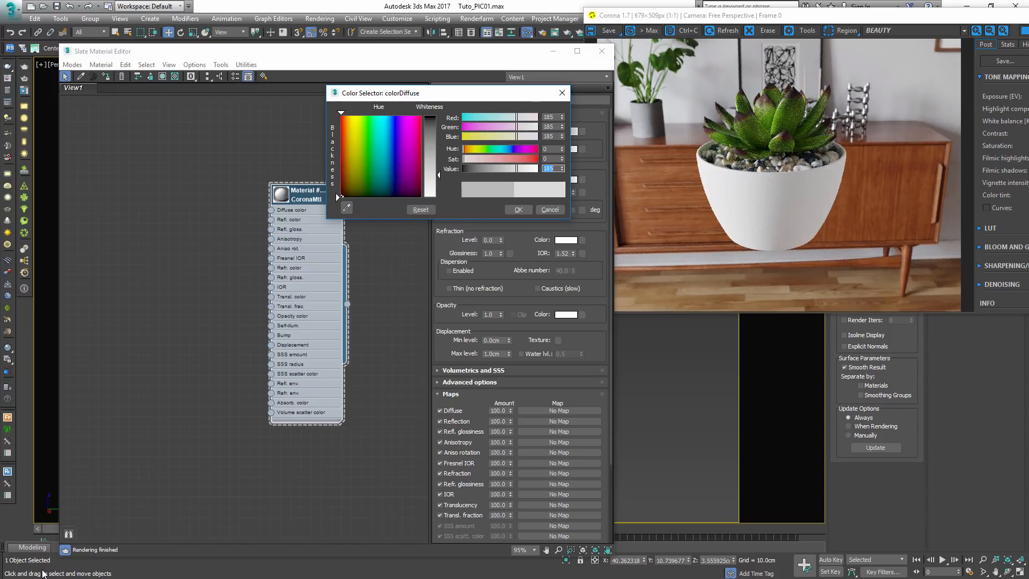
- Display the CShading_Albedo pass in the render and try gray diffuse values of 255, 218 and 215 on the pot
left_click(915, 30)
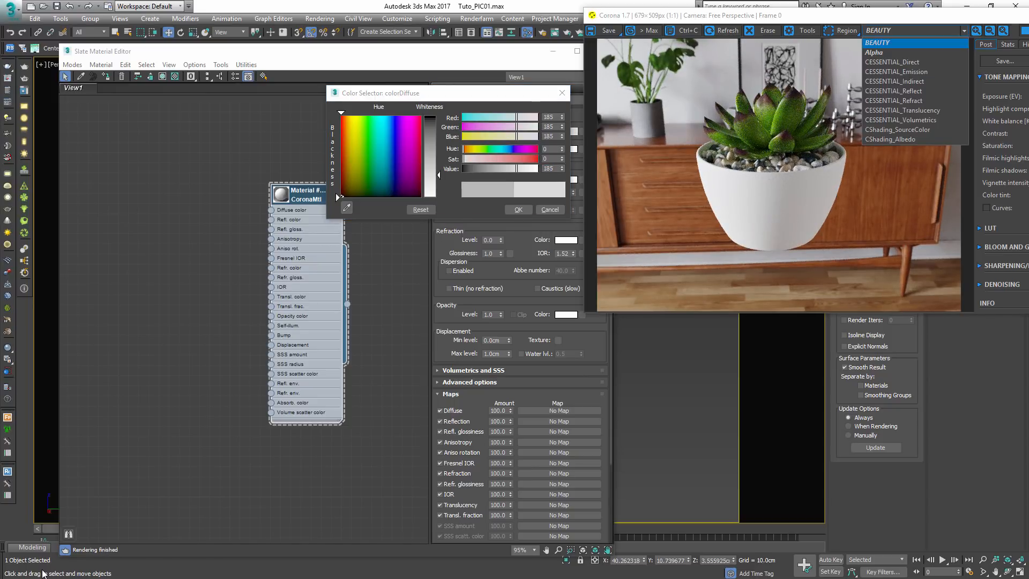
left_click(900, 140)
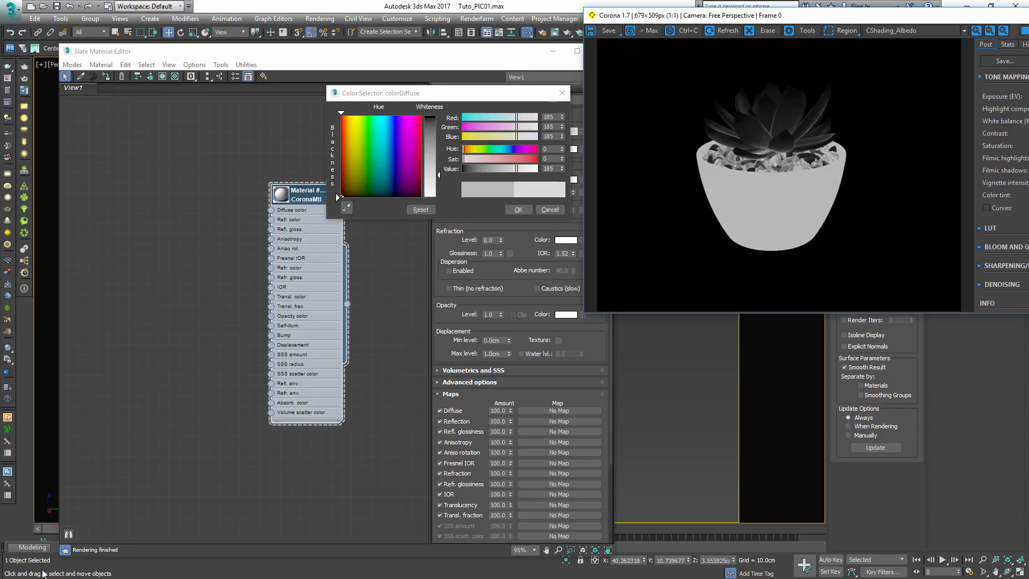
type("255")
key("Return")
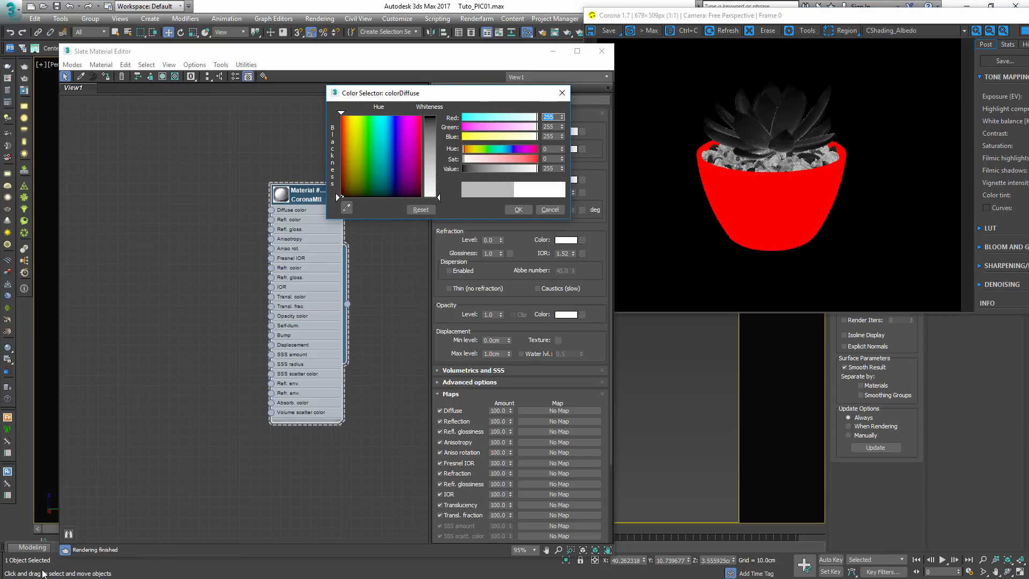
type("218")
key("Return")
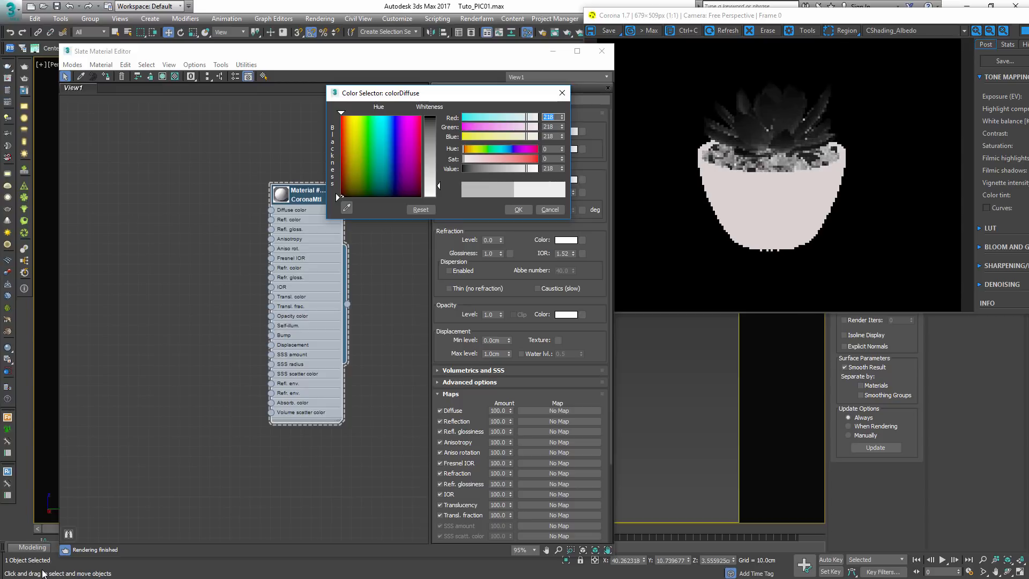
type("210")
key("Return")
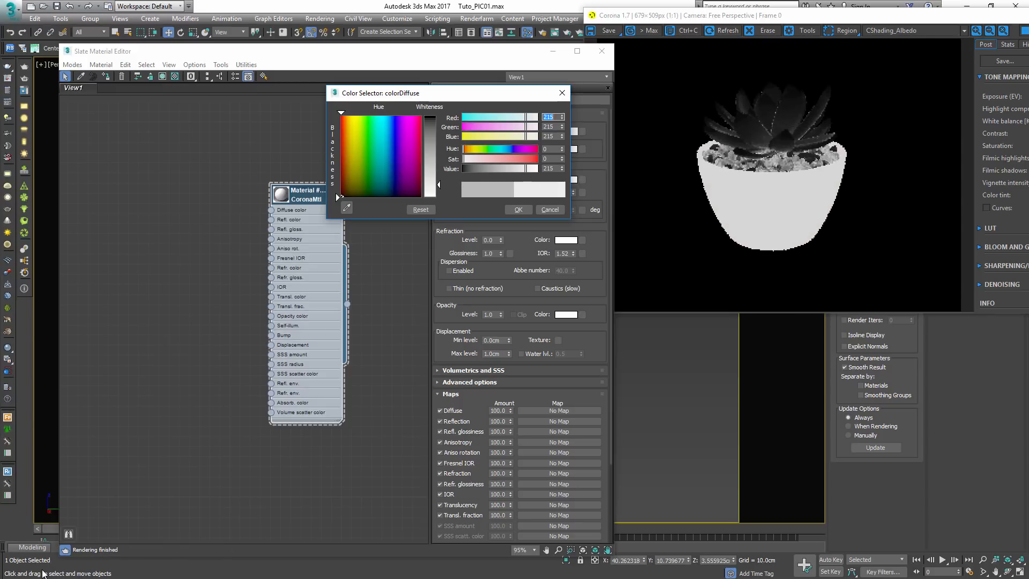
- Try diffuse color values of 210 and 204 on the pot, then set the value to 185 and accept it
key("Tab")
key("Tab")
key("Tab")
key("Tab")
key("Tab")
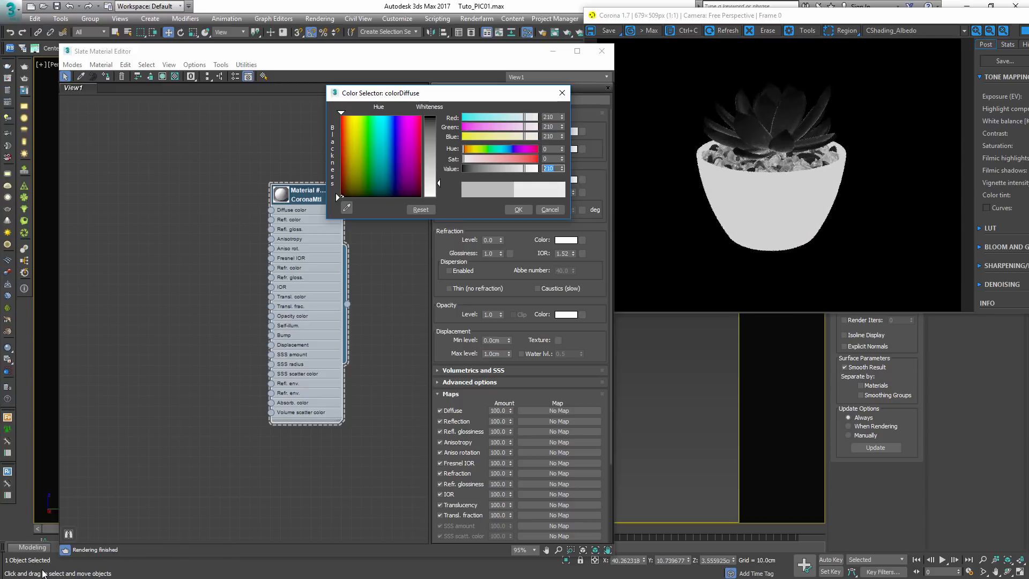
type("0")
key("BackSpace")
type("204")
key("Return")
type("185")
key("Return")
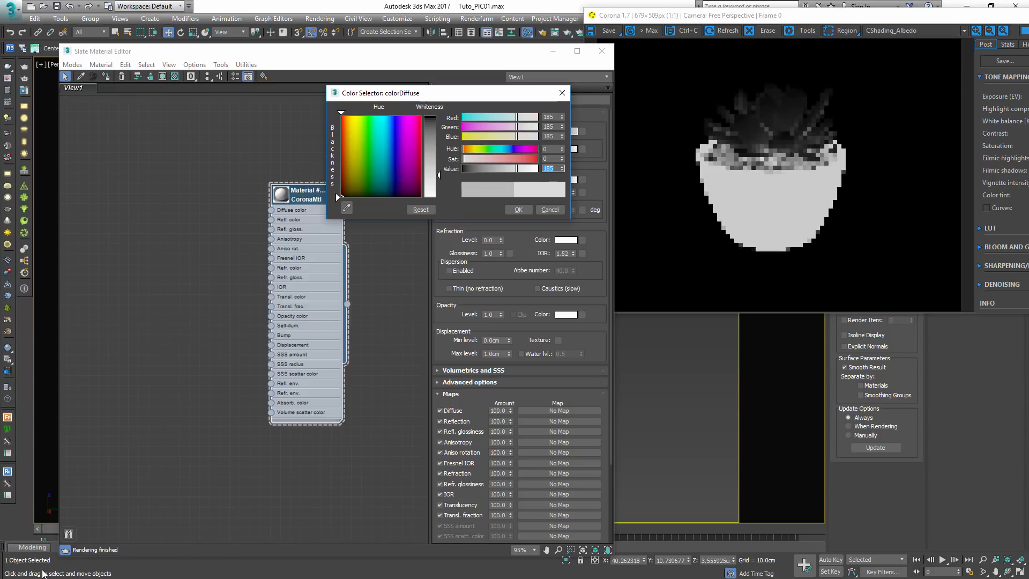
key("Return")
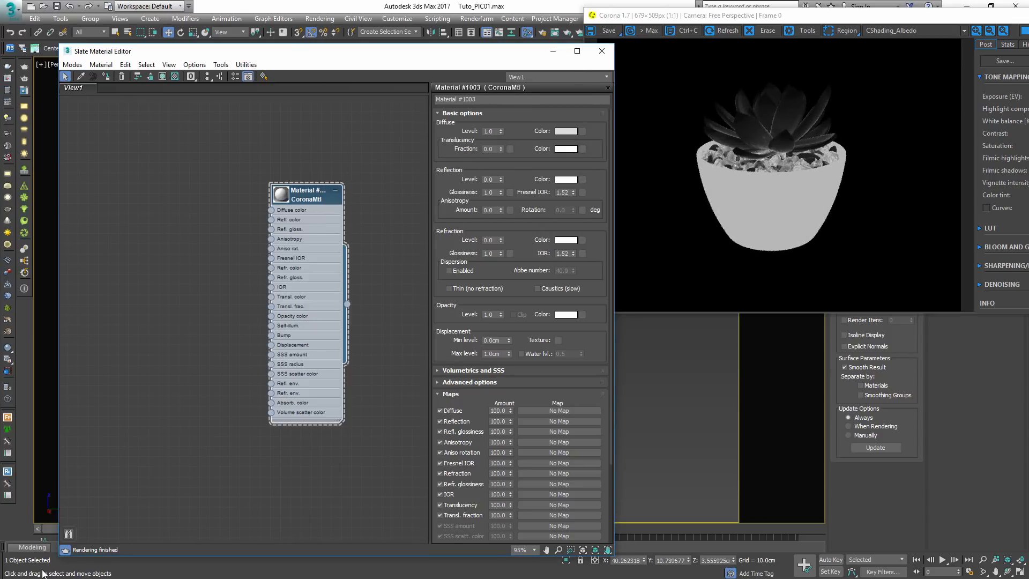
- Return the render to the BEAUTY pass and set the pot's diffuse color to near black with RGB values of 5
left_click(915, 31)
left_click(914, 42)
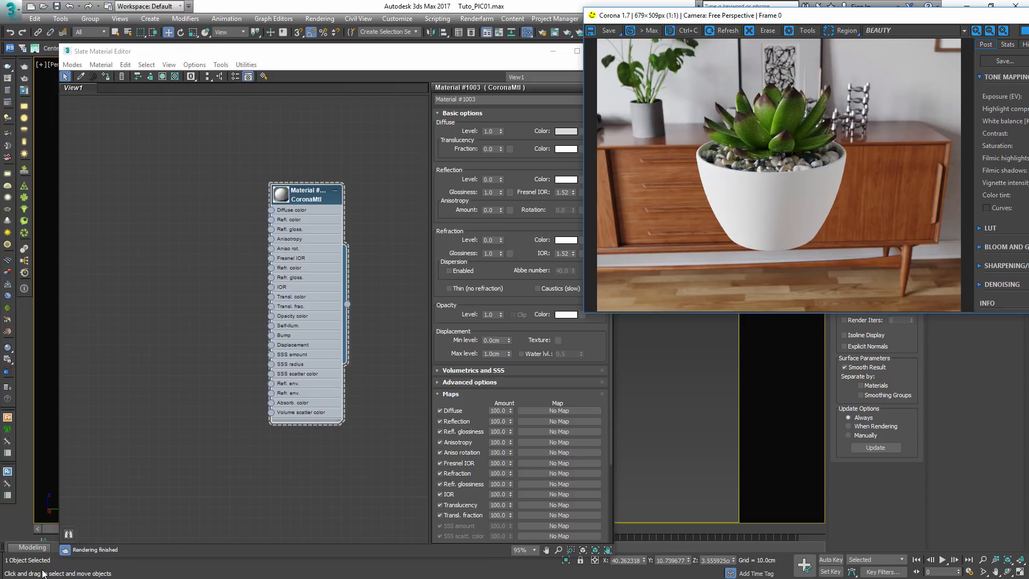
scroll(313, 321, "up", 2)
left_click(566, 131)
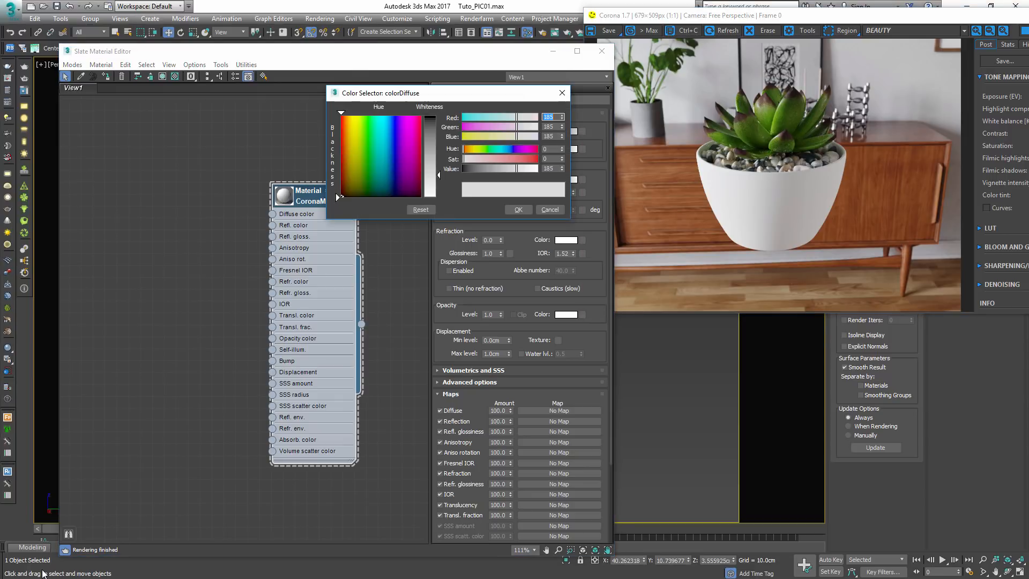
left_click(336, 194)
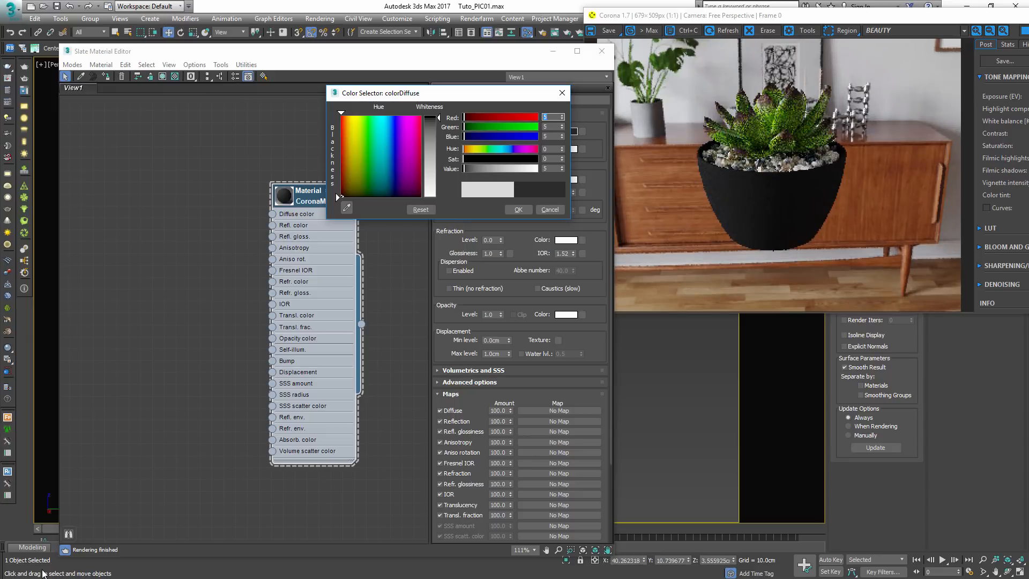
left_click(336, 194)
left_click(518, 210)
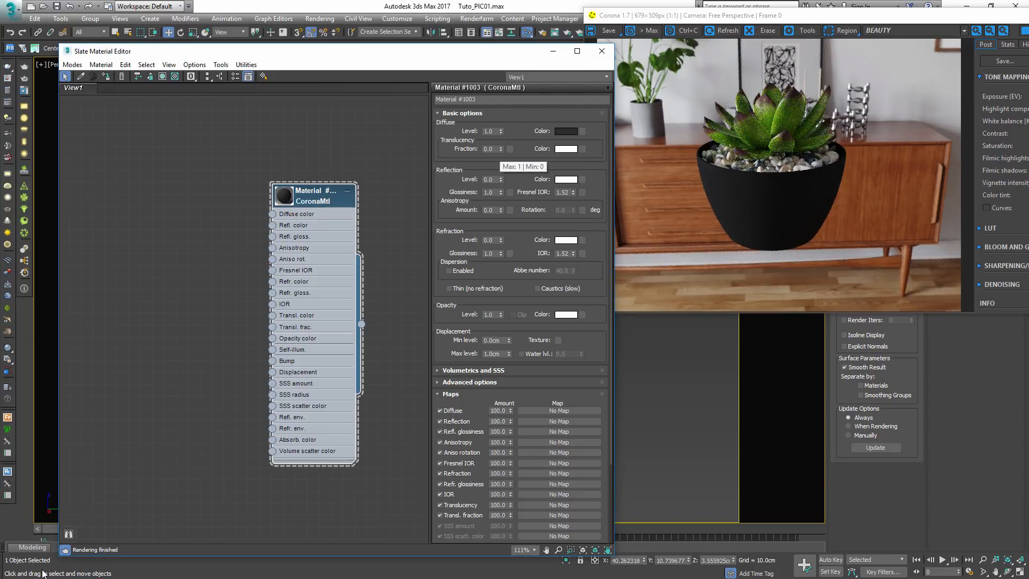
- Set the pot material's reflection level to 1 and check the reflections in the render
type("1")
key("Return")
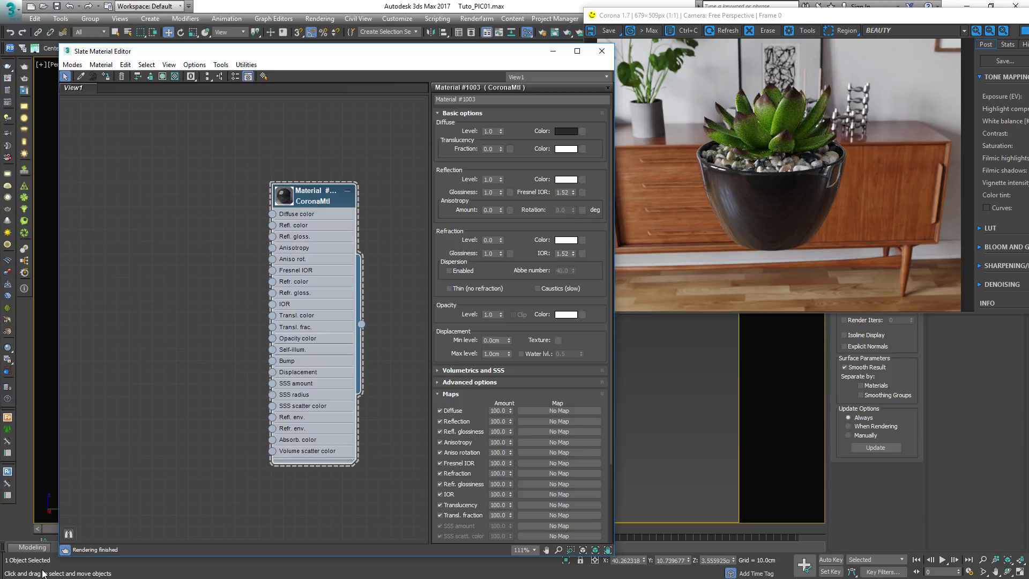
scroll(167, 212, "up", 4)
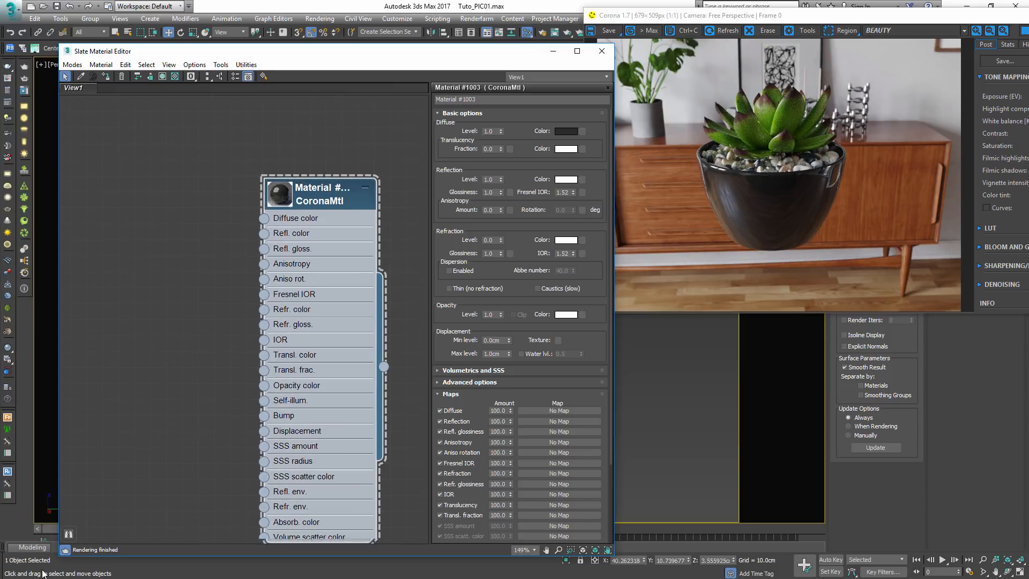
scroll(375, 252, "down", 4)
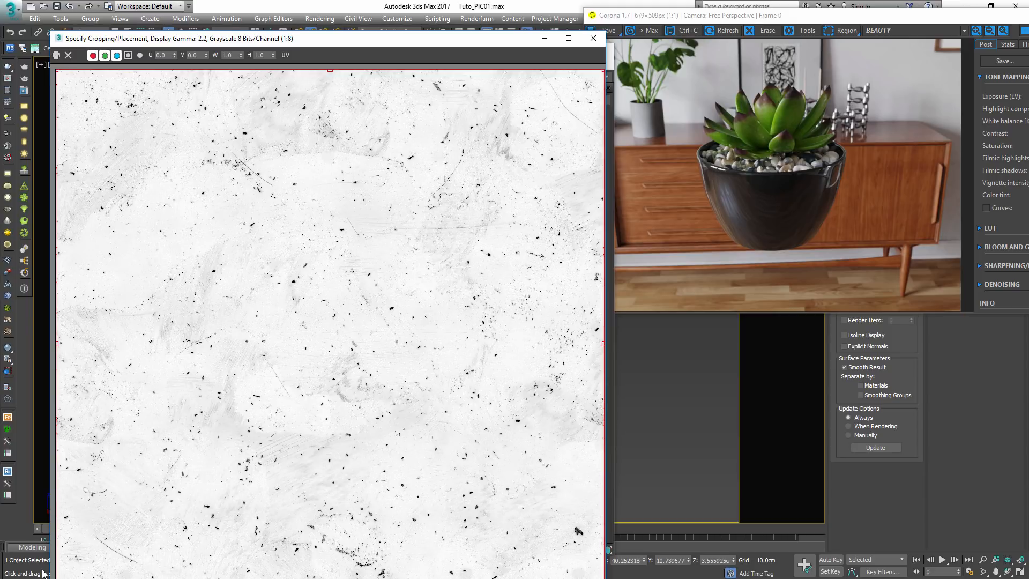
- Close the bitmap previews and stack the four bitmap nodes, Map #37 to Map #40, in a column beside the pot material
left_click(593, 38)
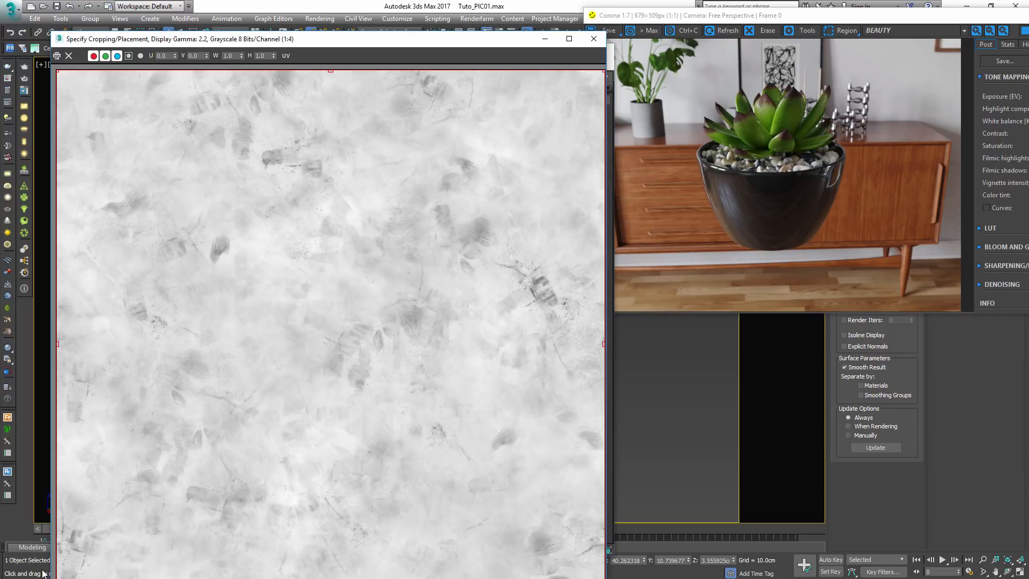
left_click(593, 38)
left_click_drag(282, 281, 181, 223)
left_click_drag(252, 180, 169, 182)
left_click_drag(119, 335, 169, 294)
left_click_drag(180, 224, 172, 224)
left_click_drag(170, 262, 159, 263)
left_click_drag(171, 182, 162, 183)
left_click_drag(172, 295, 151, 294)
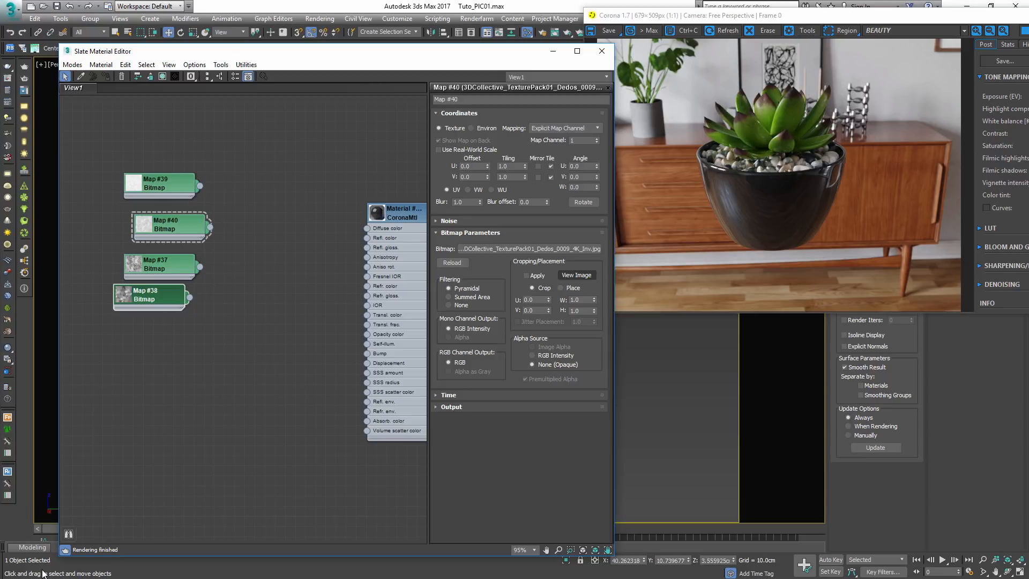
- Add a CoronaTriplanar map beside the pot material and connect it to the material's reflection glossiness
right_click(253, 223)
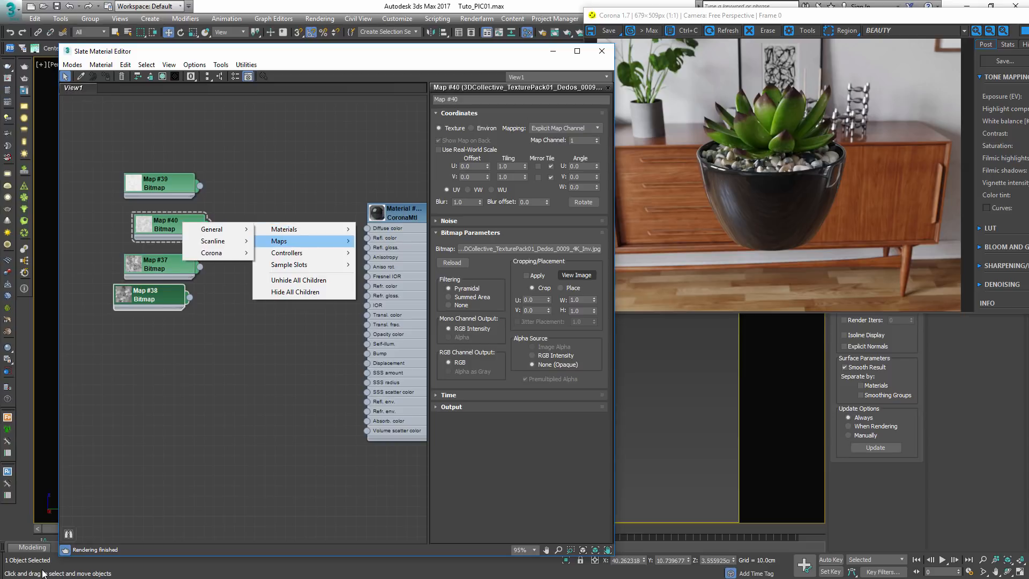
mouse_move(280, 241)
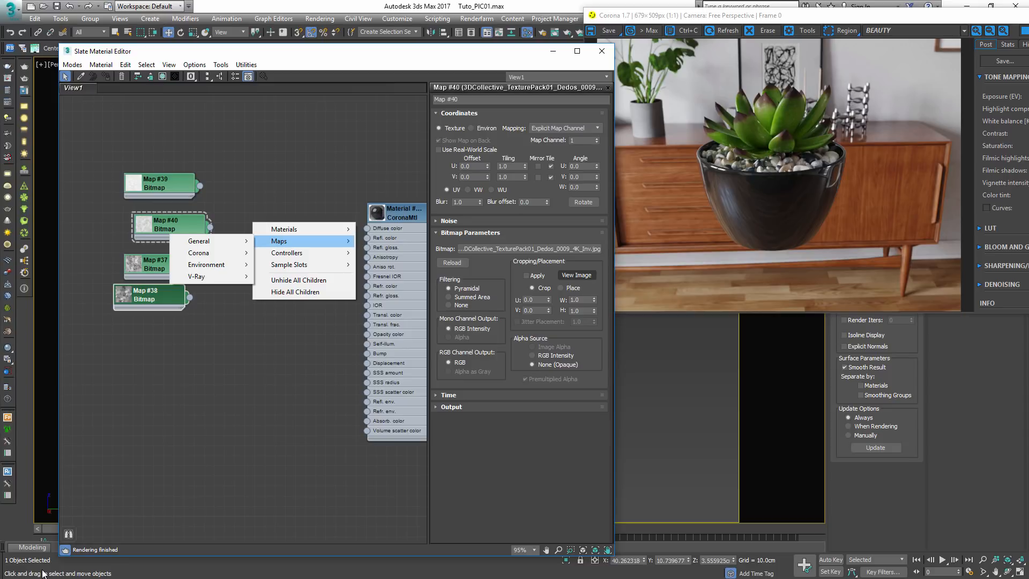
mouse_move(199, 252)
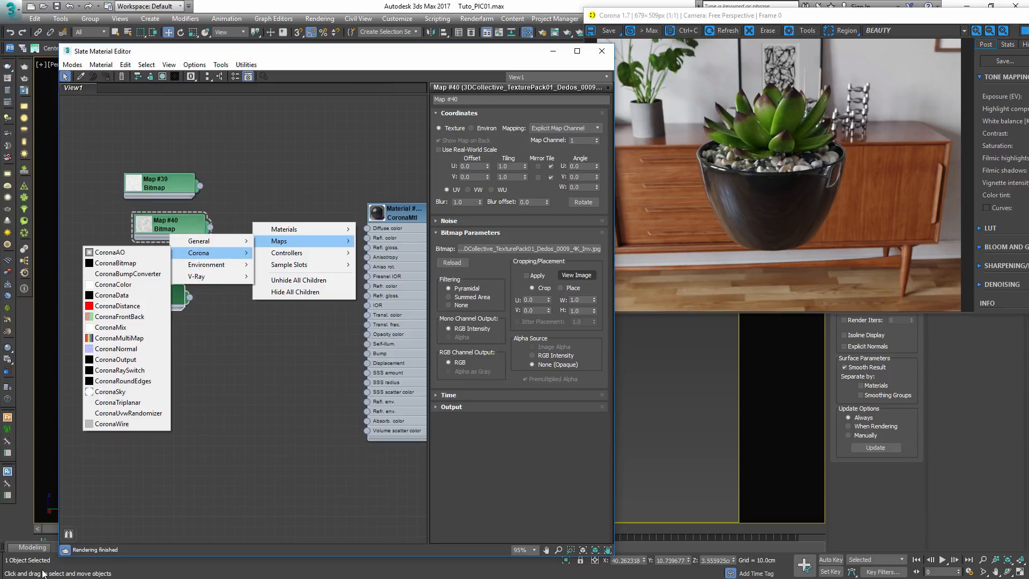
left_click(118, 402)
scroll(288, 246, "up", 2)
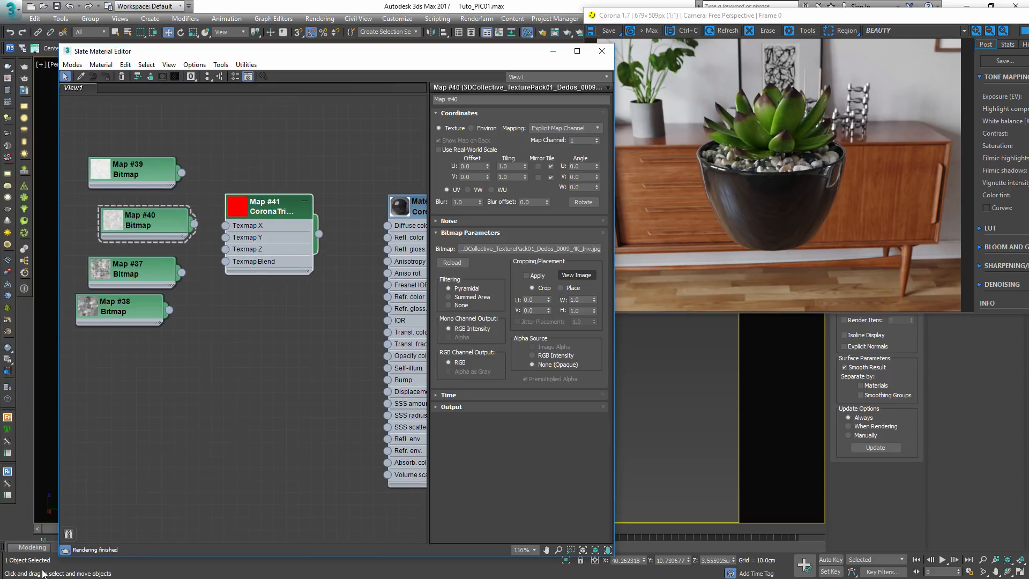
scroll(412, 257, "up", 1)
scroll(413, 257, "down", 1)
middle_click_drag(413, 257, 299, 251)
left_click_drag(192, 205, 281, 237)
scroll(219, 287, "up", 1)
scroll(280, 237, "down", 1)
middle_click_drag(252, 238, 410, 245)
- Regroup the bitmap nodes, enlarge Map #39's thumbnail and connect it to Texmap X of the triplanar map
left_click_drag(193, 166, 193, 404)
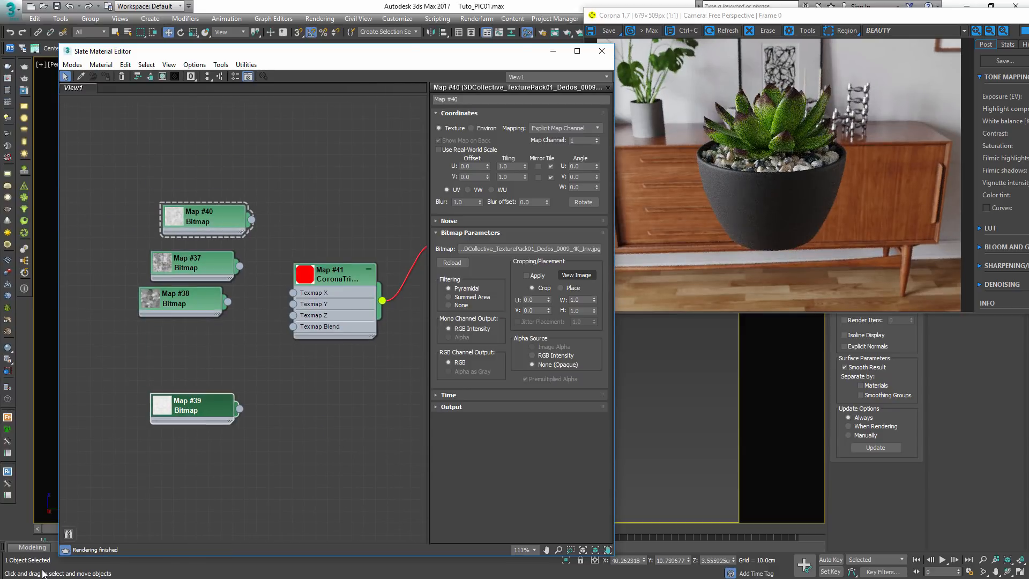
double_click(162, 405)
left_click_drag(256, 341, 177, 228)
left_click_drag(129, 162, 220, 243)
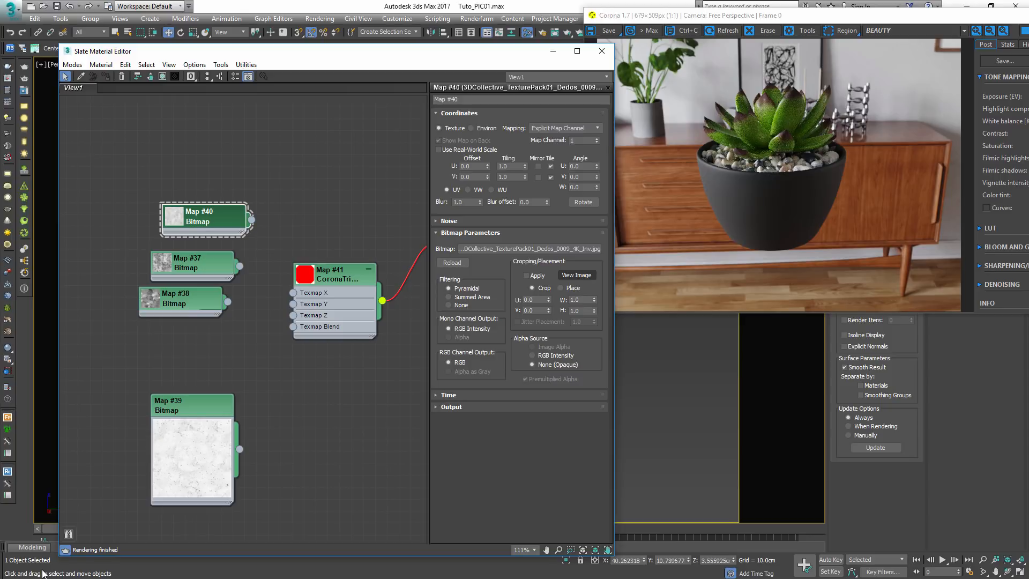
left_click_drag(257, 332, 110, 124)
left_click_drag(192, 405, 96, 240)
scroll(181, 284, "up", 1)
scroll(182, 284, "down", 1)
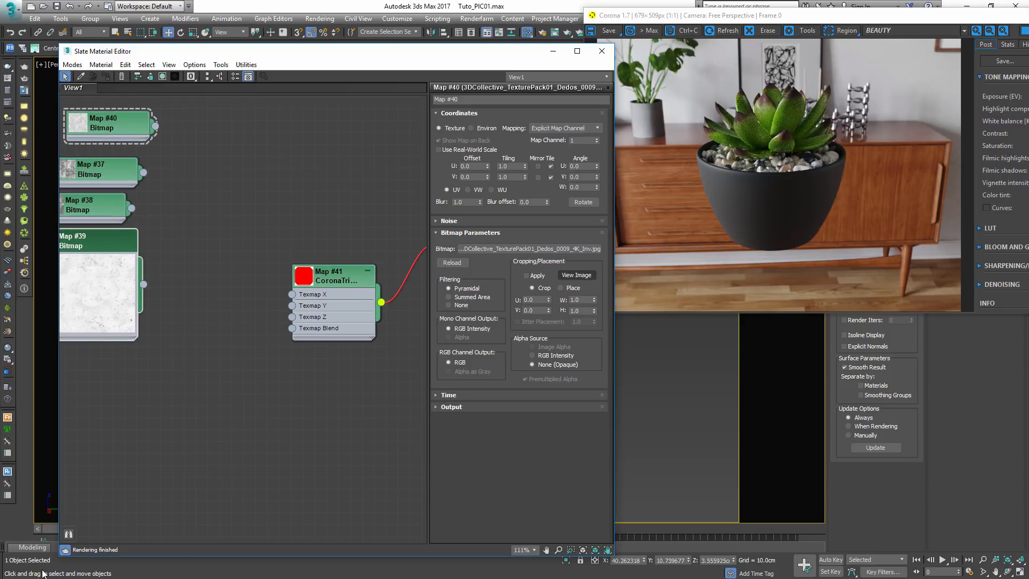
double_click(96, 290)
key("ctrl+z")
left_click_drag(143, 284, 291, 294)
left_click_drag(465, 57, 79, 315)
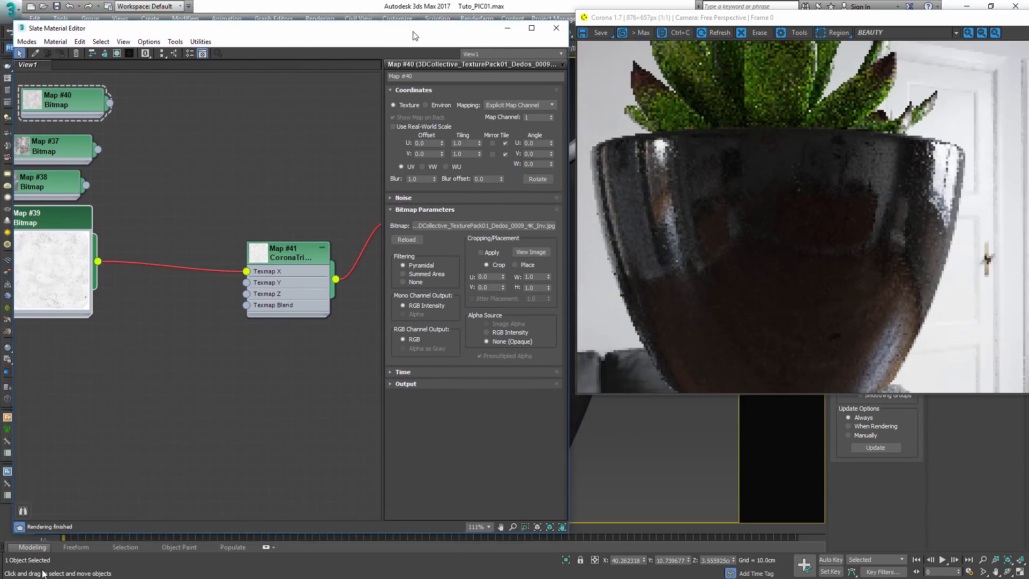
- Set the triplanar map's scale to 30 cm and check the pot's imperfections close up in the render
left_click(303, 260)
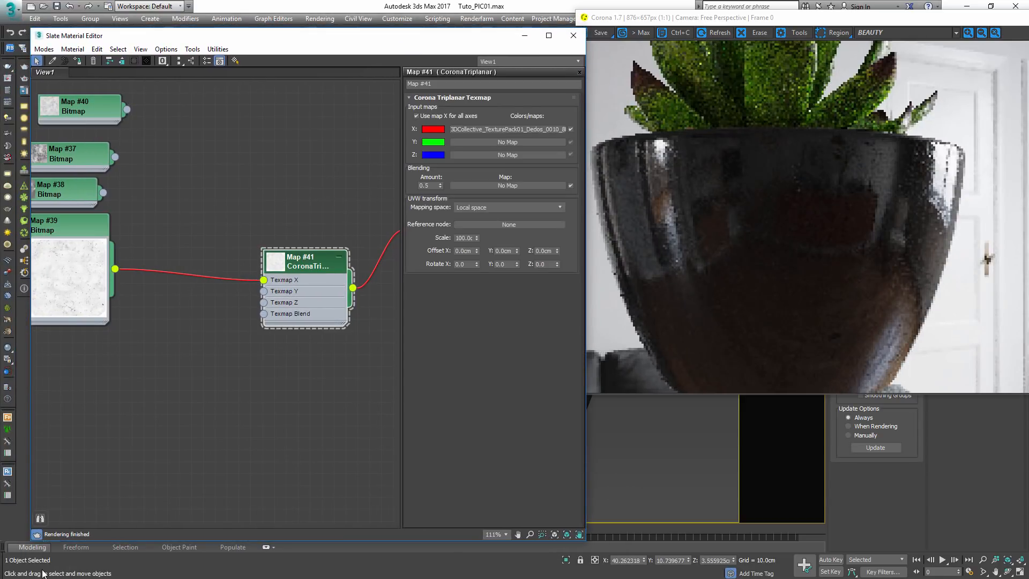
right_click(477, 237)
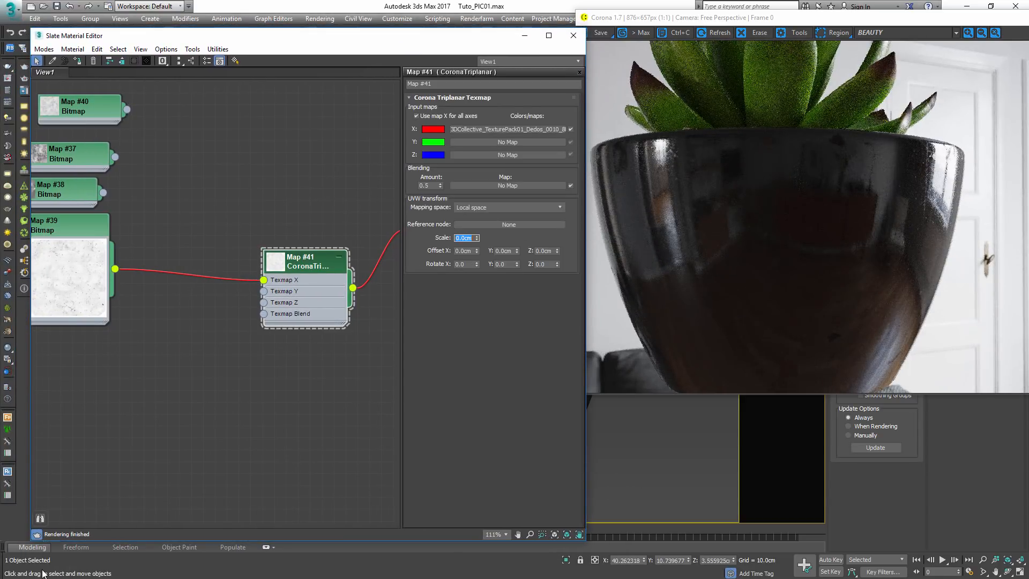
type("50")
key("Return")
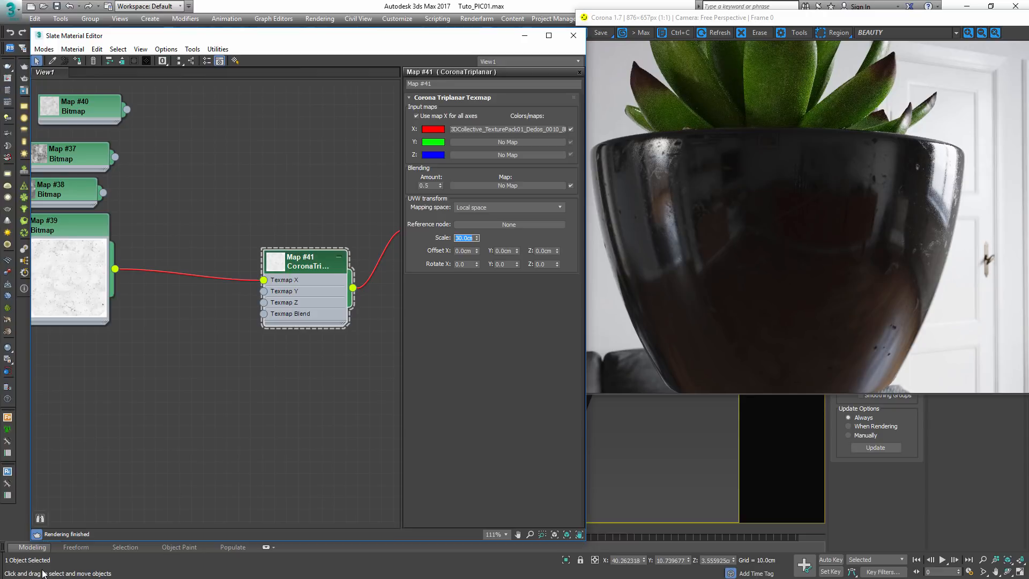
scroll(661, 167, "up", 1)
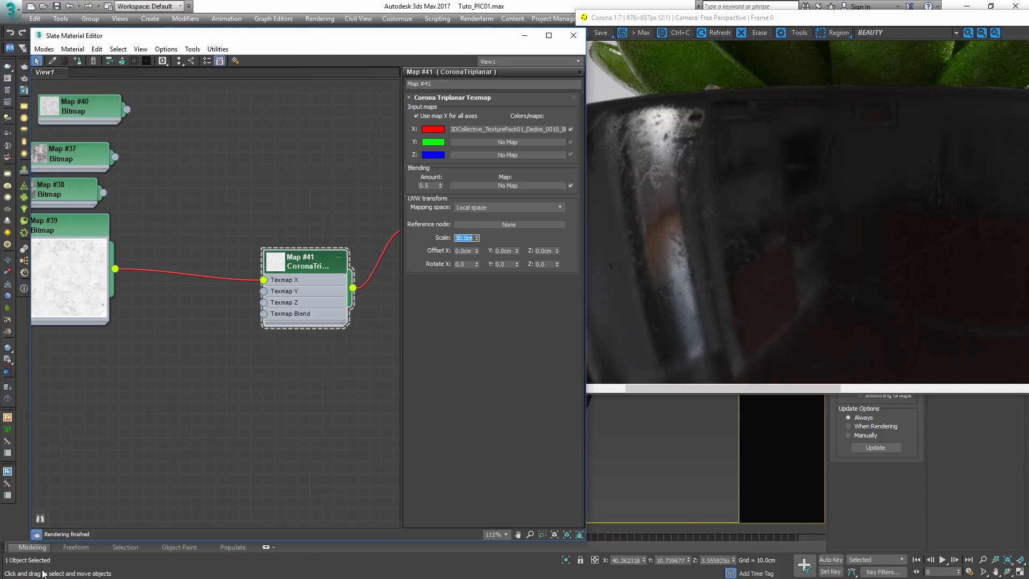
scroll(660, 167, "down", 1)
- Place Map #39 clear of the other bitmap nodes and inspect its full image
left_click_drag(75, 225, 62, 272)
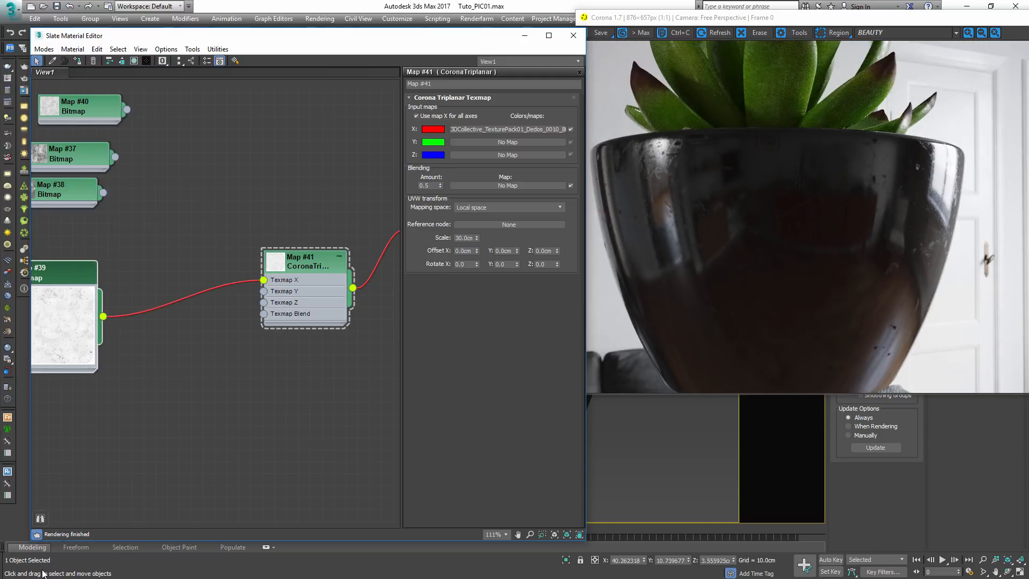
middle_click_drag(273, 284, 298, 271)
scroll(297, 271, "down", 1)
double_click(90, 260)
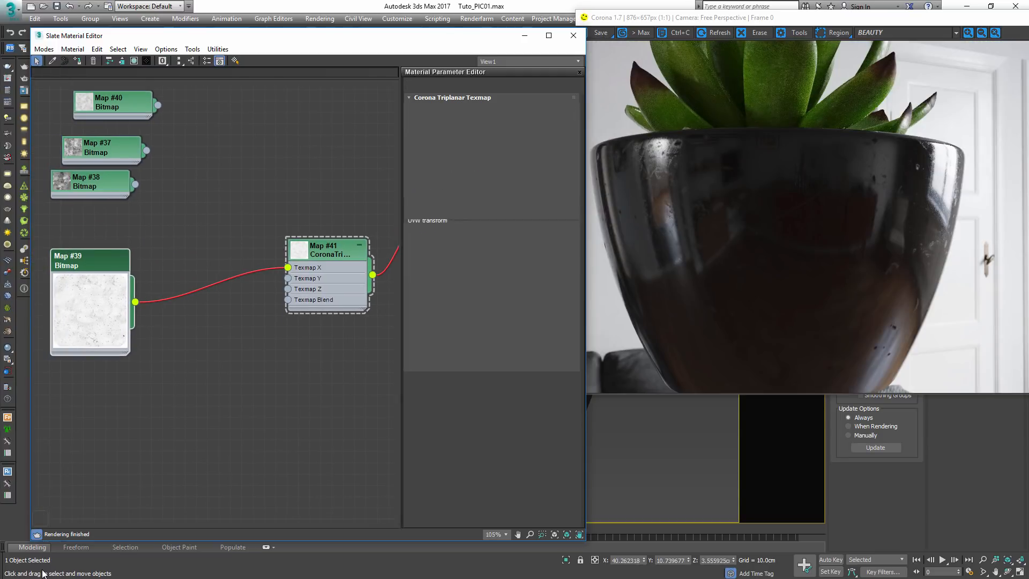
left_click(548, 261)
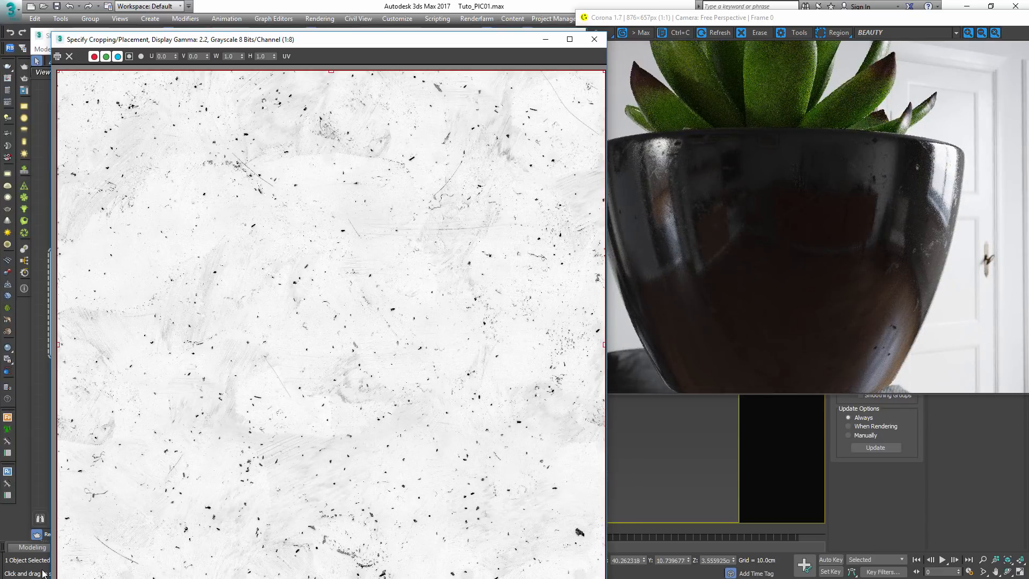
left_click(594, 39)
middle_click_drag(231, 322, 247, 305)
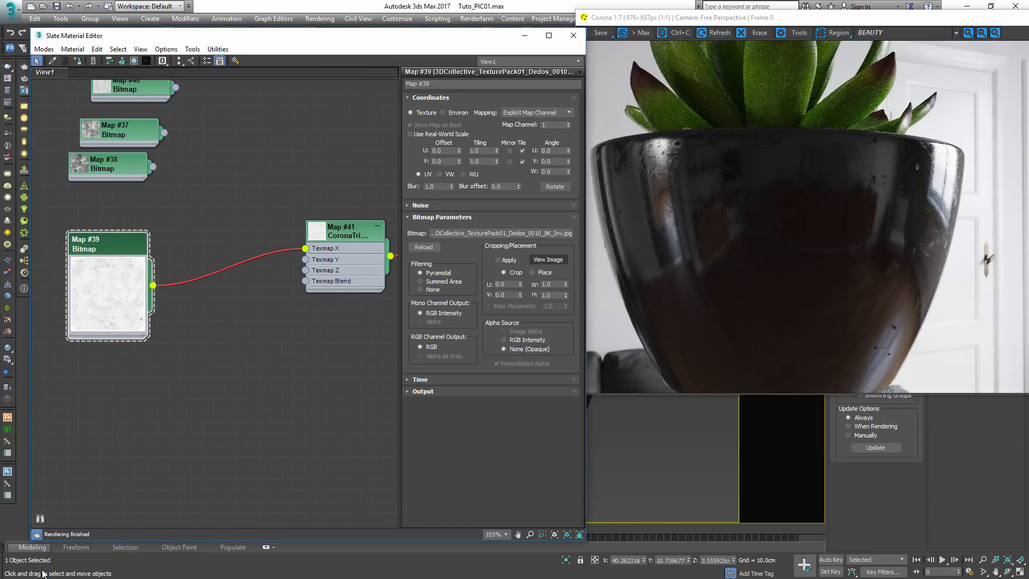
left_click_drag(107, 244, 74, 233)
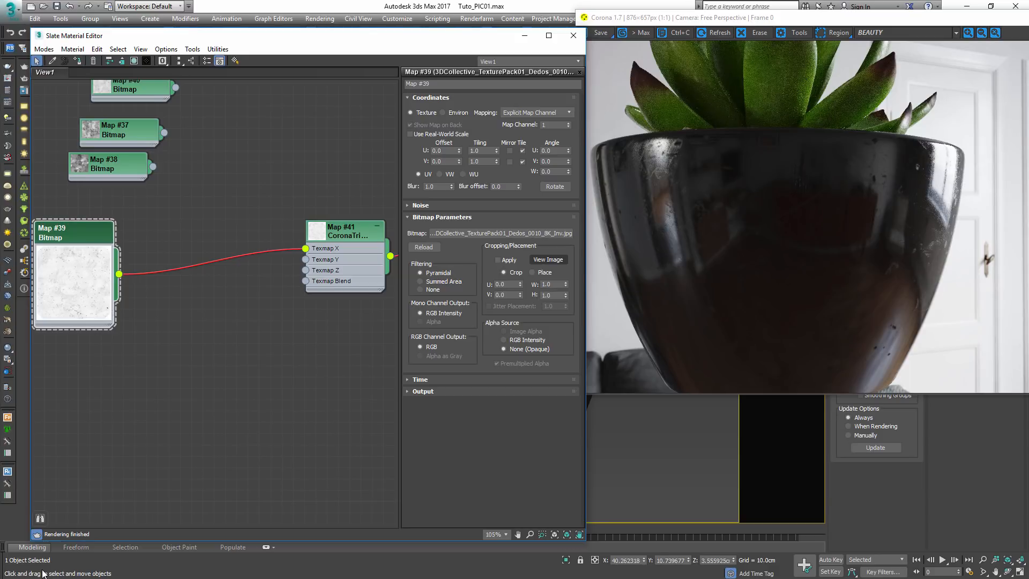
- Enable the output color map on Map #39 and raise the curve's start point to 0.338
left_click(423, 391)
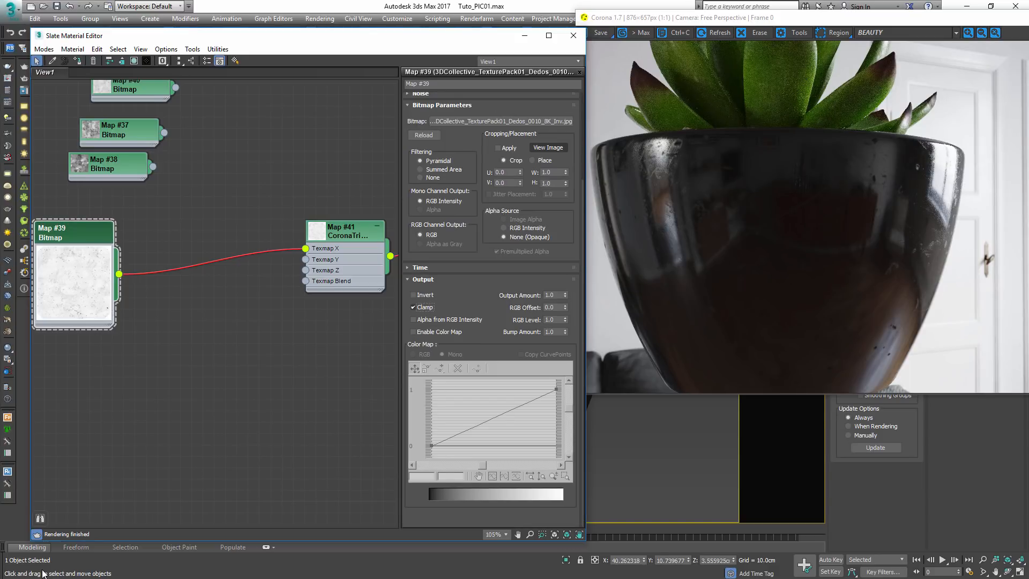
left_click(413, 332)
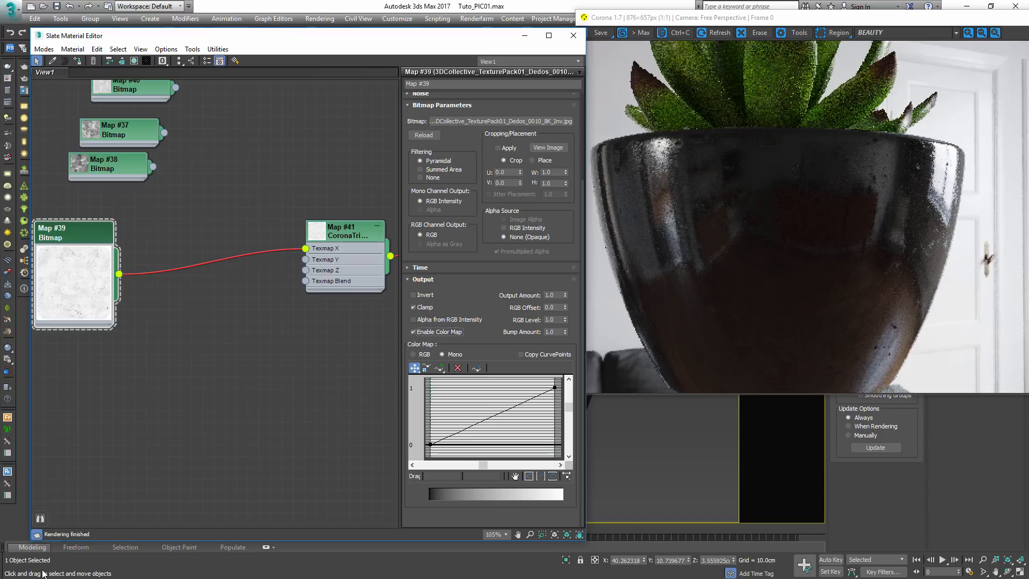
left_click_drag(430, 444, 430, 424)
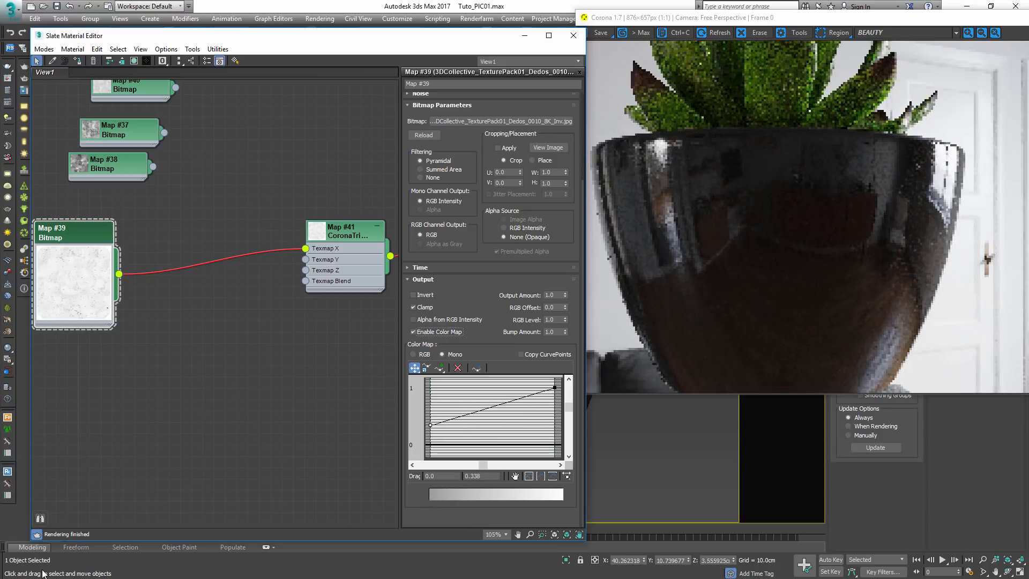
- Raise the curve's end point to 1.179, try the start point at 0.742 and 0.489, then lower it further
middle_click_drag(493, 407, 484, 433)
left_click_drag(545, 413, 546, 404)
middle_click_drag(493, 423, 537, 406)
left_click_drag(471, 429, 471, 407)
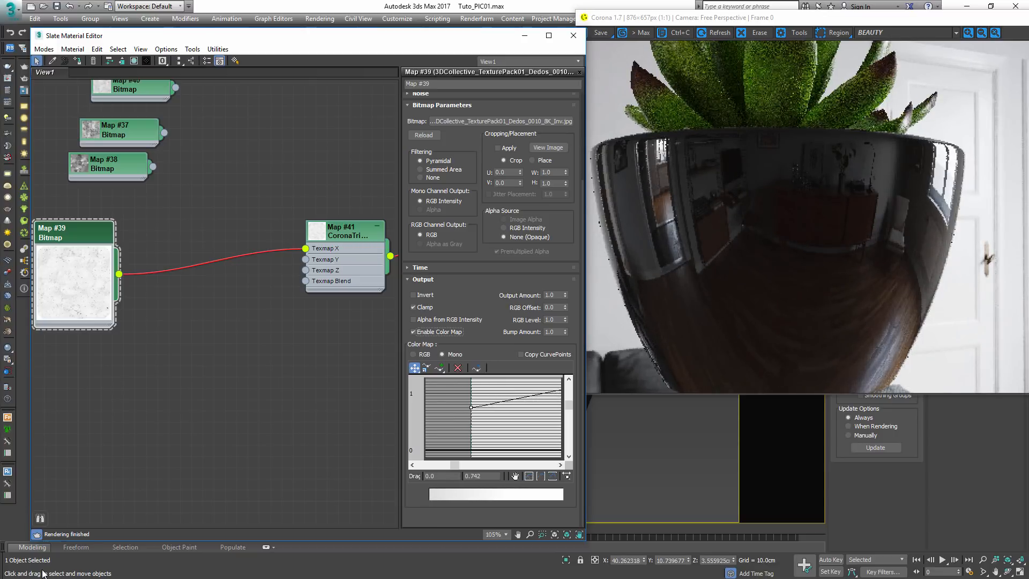
left_click_drag(471, 407, 471, 422)
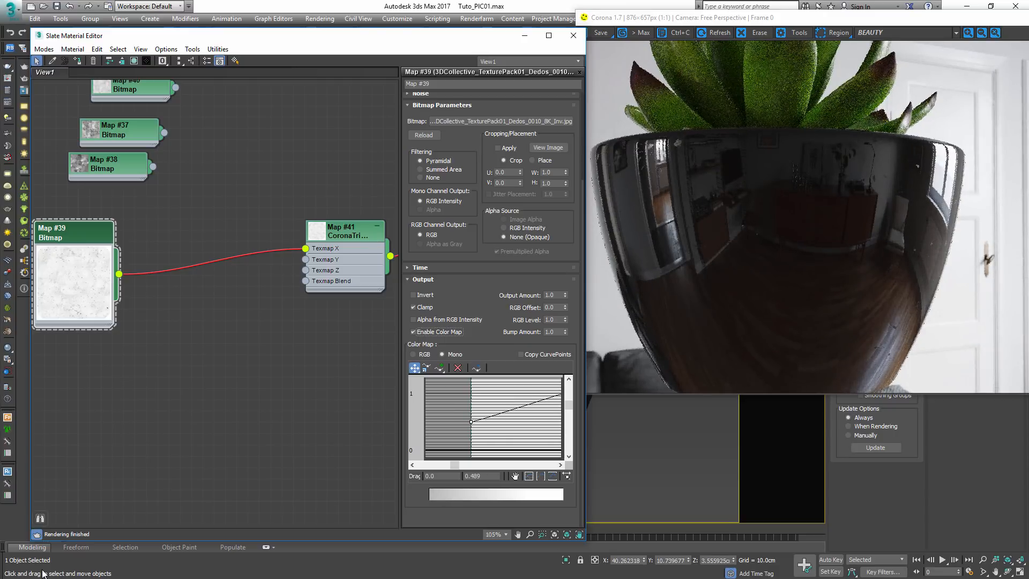
left_click_drag(471, 422, 471, 432)
- Set the output value of the Map #39 curve's end point to 1.0
middle_click_drag(531, 413, 443, 425)
left_click(510, 394)
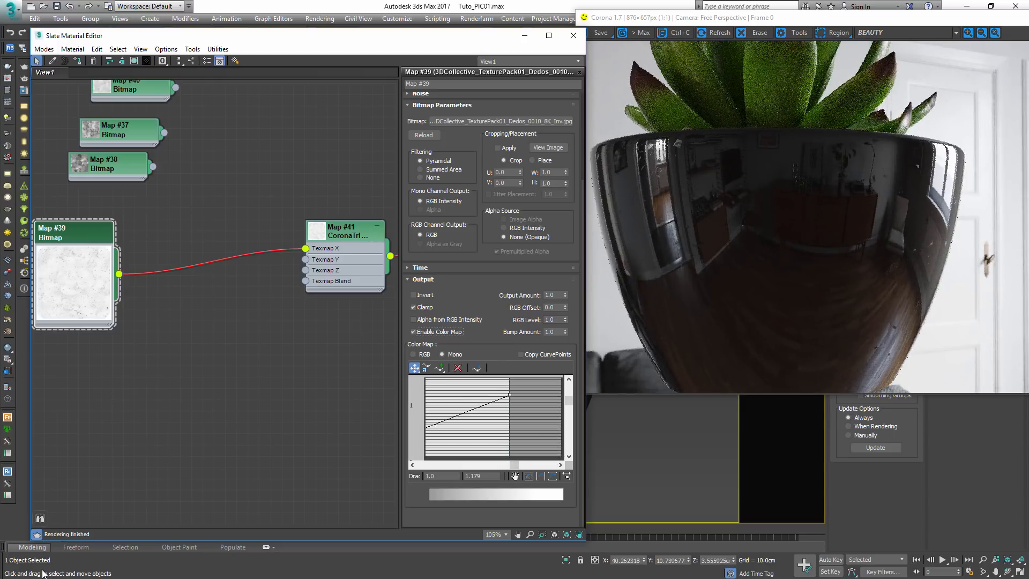
double_click(481, 476)
type("1.0")
key("Return")
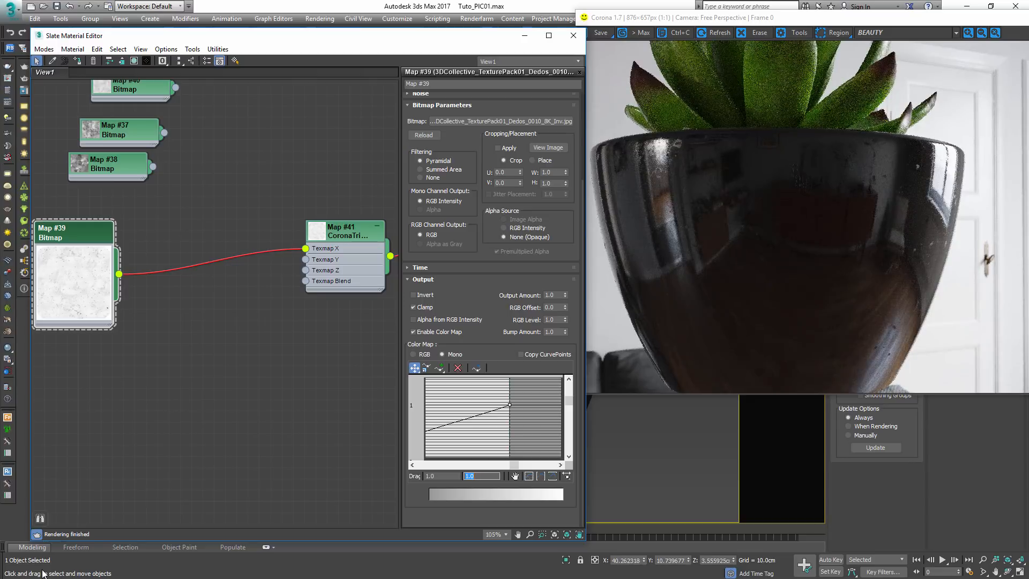
- Check the pot from another angle, then connect Map #40 to the triplanar's Texmap X in place of Map #39
key("m")
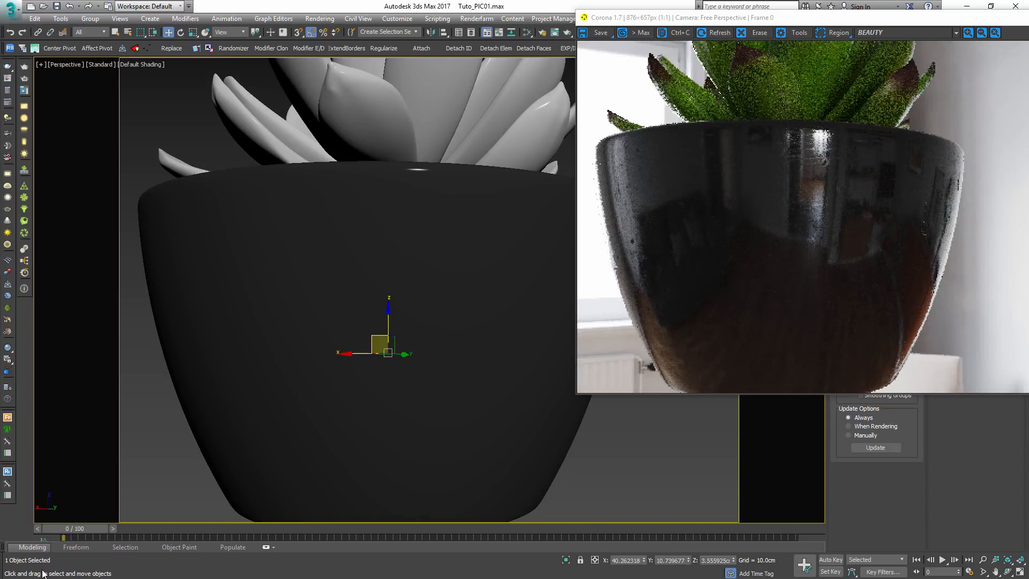
key("m")
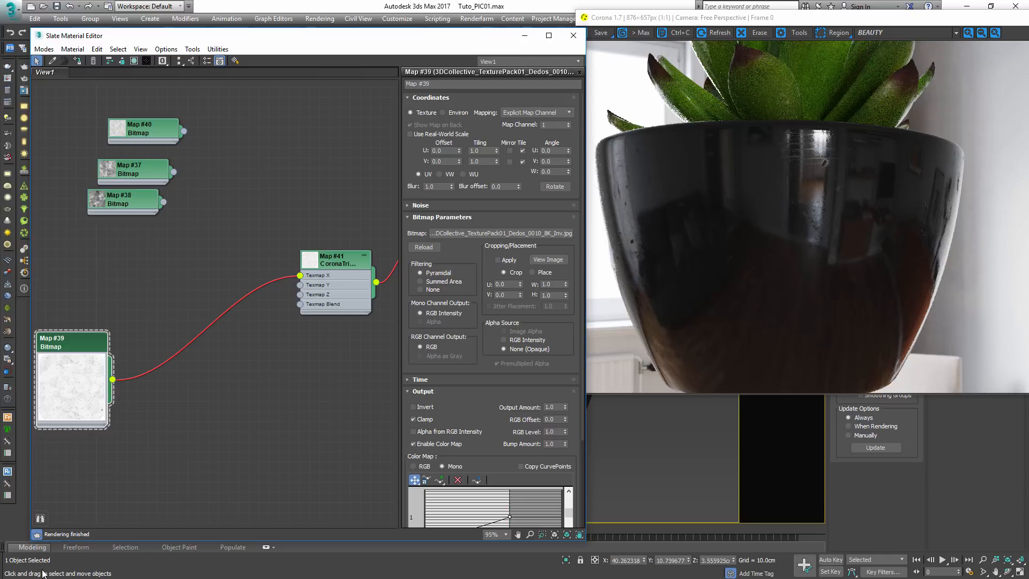
left_click_drag(123, 200, 92, 250)
left_click_drag(143, 129, 299, 275)
left_click_drag(107, 250, 148, 219)
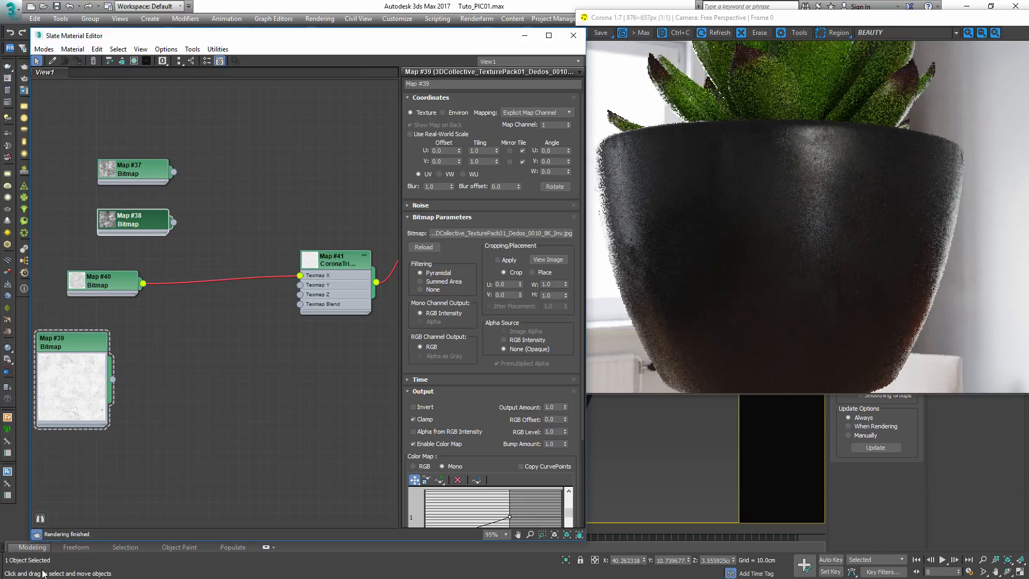
- Enlarge Map #40's thumbnail, place it above Map #39 and show its parameters
double_click(76, 280)
left_click_drag(102, 281, 143, 250)
left_click_drag(72, 341, 83, 413)
left_click(143, 250)
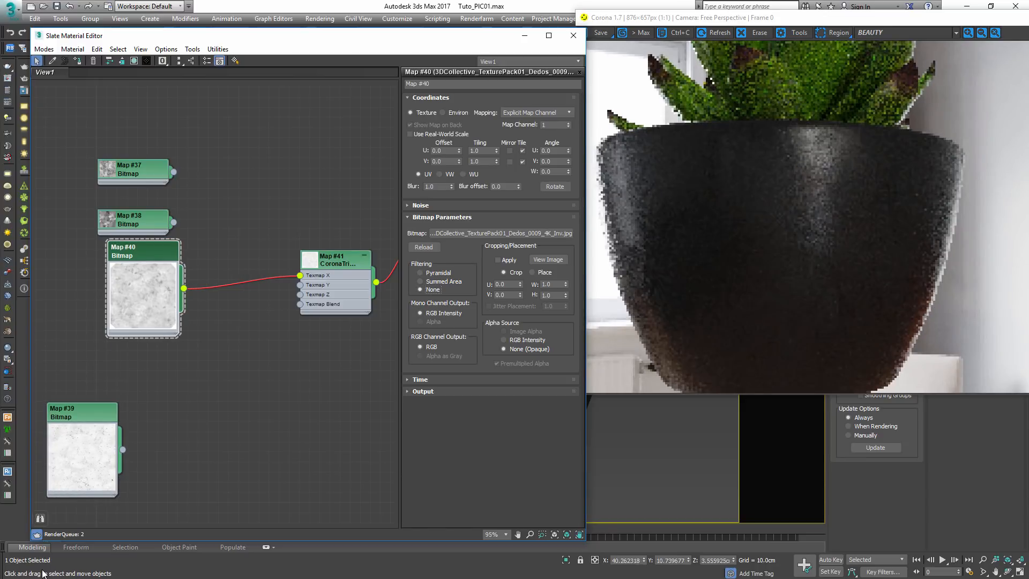
- Enable clamping and the color map in Map #40's output, raising the curve's start point and its end point to 1.15
left_click(423, 391)
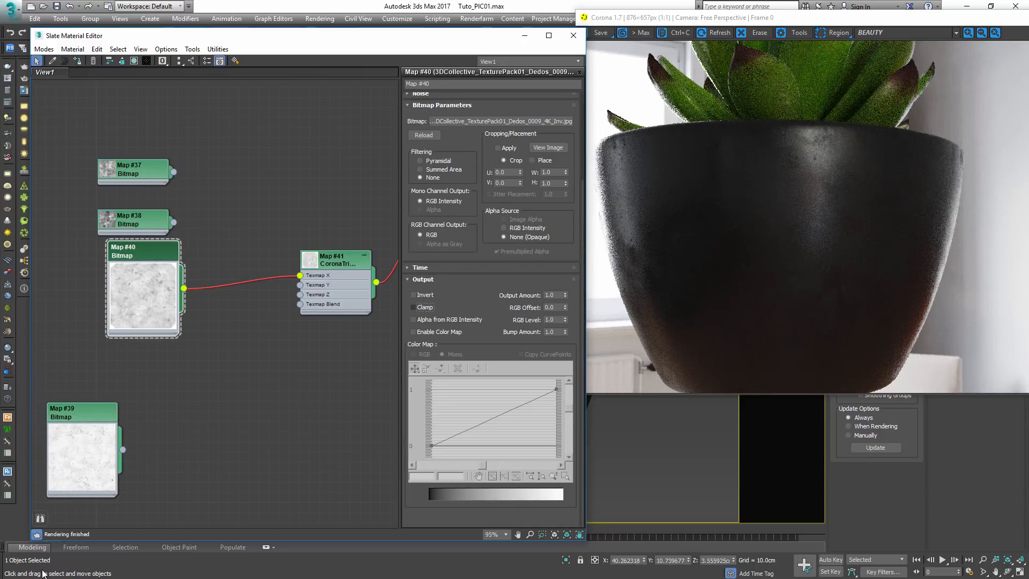
left_click(413, 307)
left_click(413, 332)
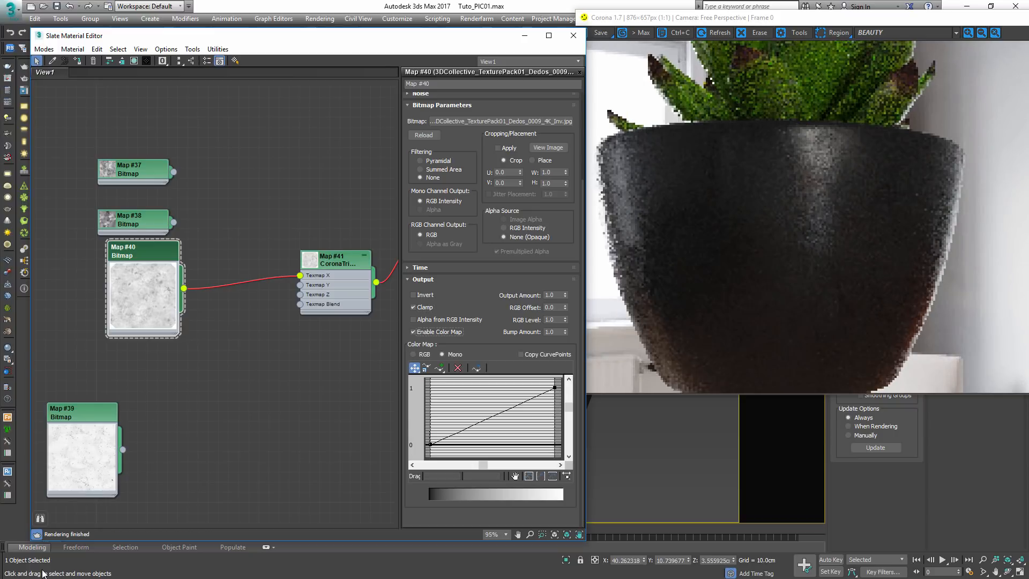
left_click_drag(430, 444, 430, 419)
middle_click_drag(496, 402, 482, 432)
left_click_drag(542, 418, 542, 403)
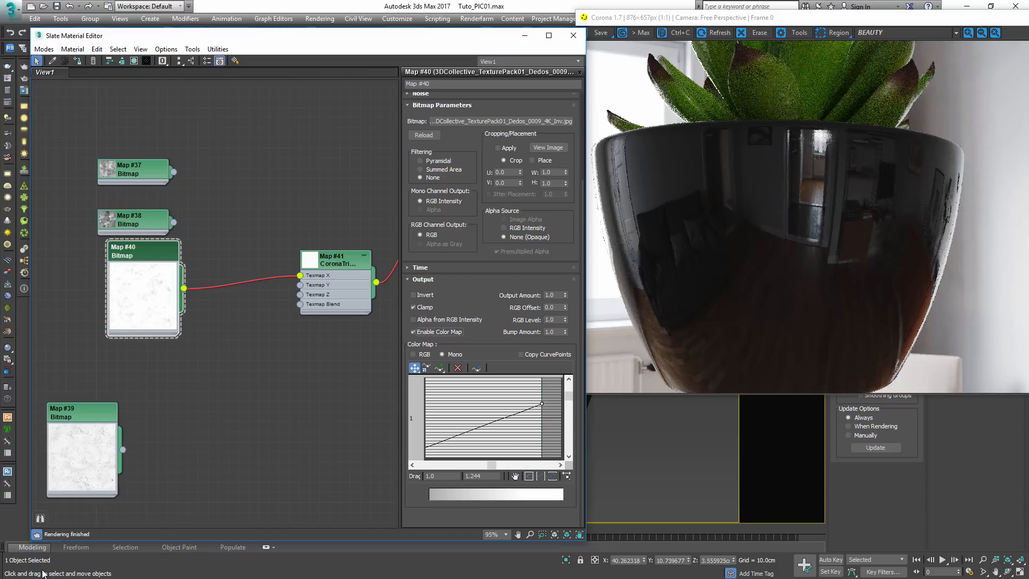
left_click_drag(542, 403, 542, 409)
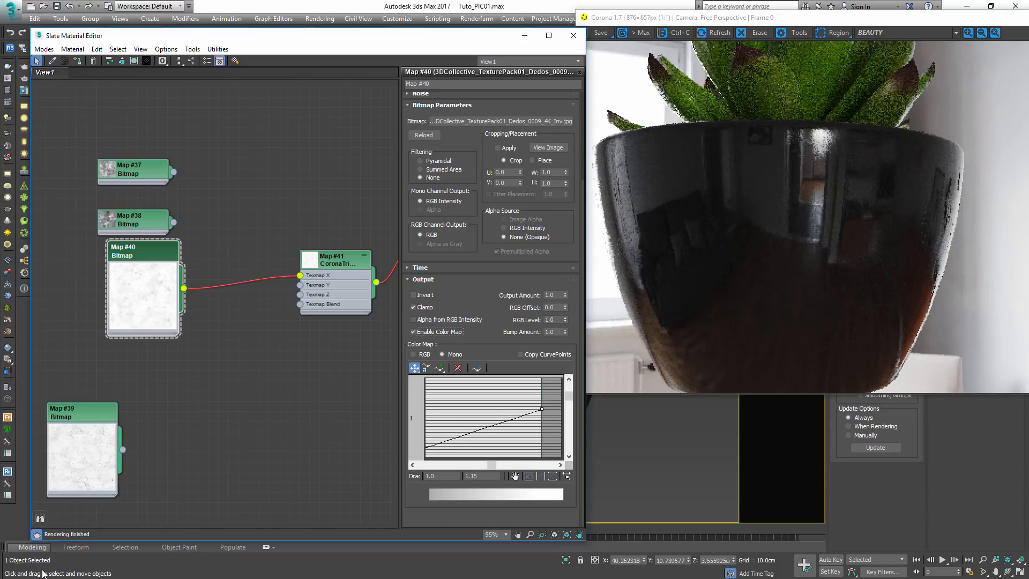
- Switch the render to the CESSENTIAL_Reflect pass and examine the window reflection on the pot up close
left_click(906, 32)
left_click(885, 93)
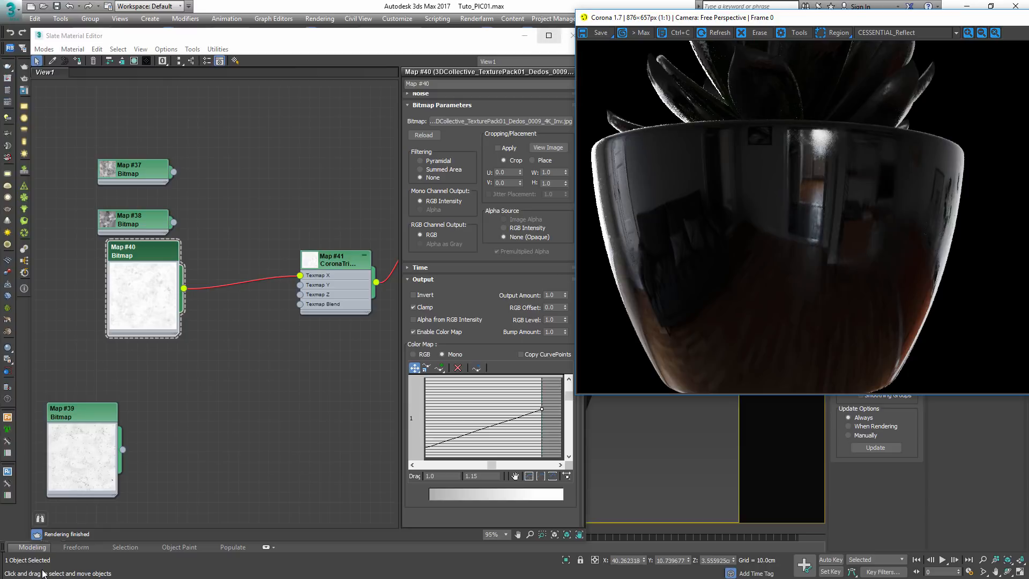
key("m")
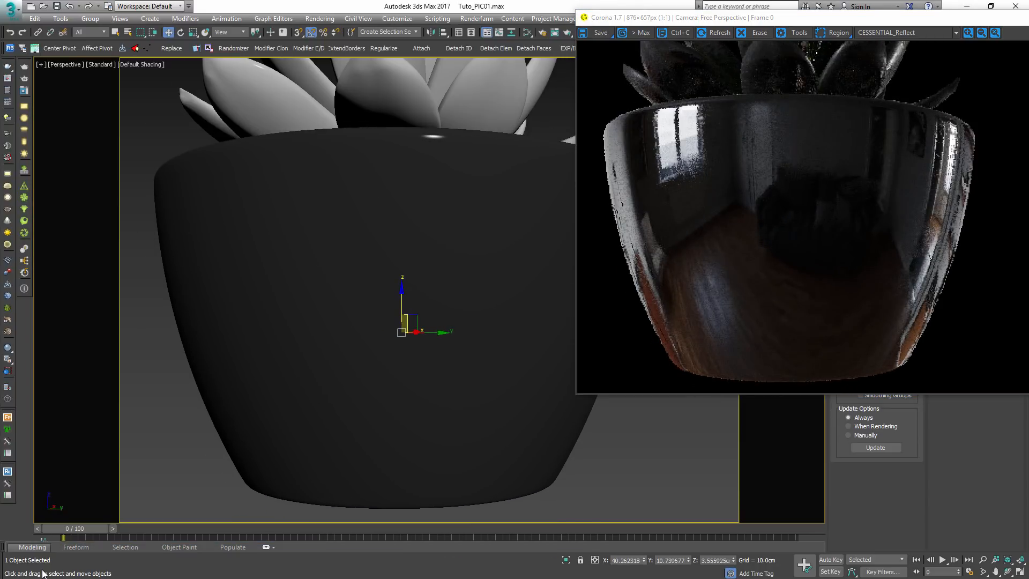
scroll(694, 161, "up", 1)
middle_click_drag(694, 161, 750, 220)
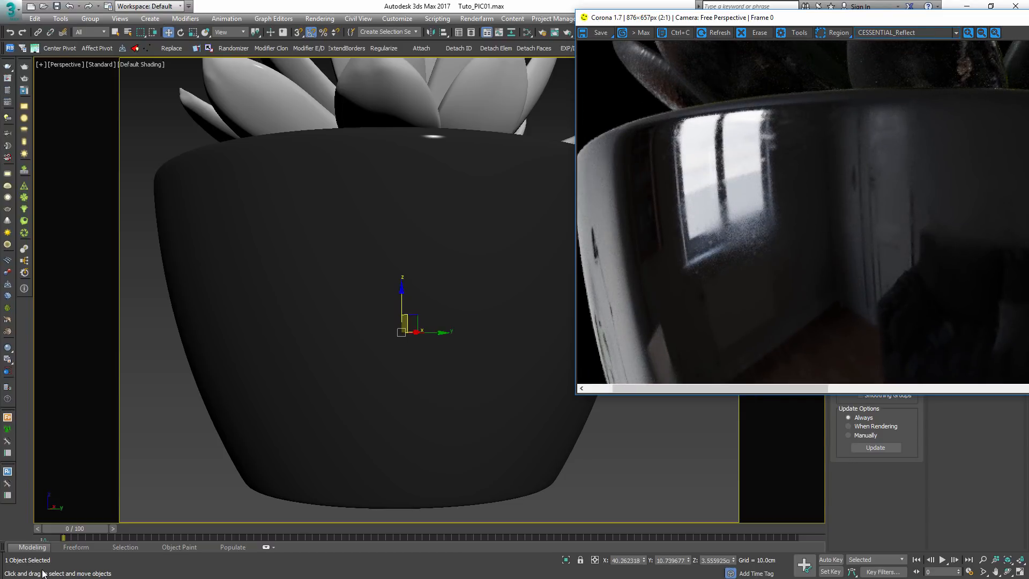
- Return to Map #40's output curve and lower its end point to 1.066
scroll(802, 215, "down", 1)
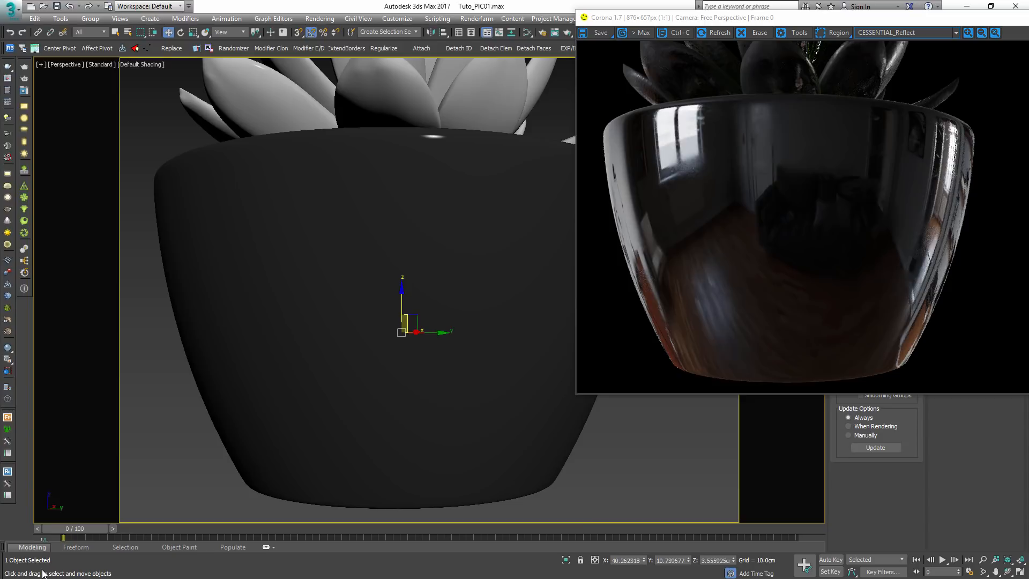
key("m")
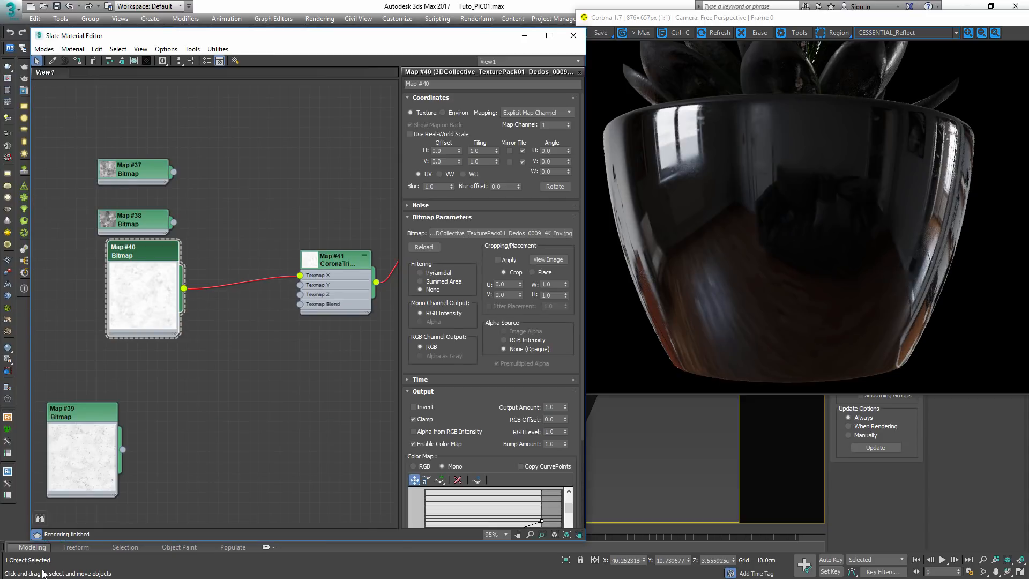
scroll(490, 300, "down", 3)
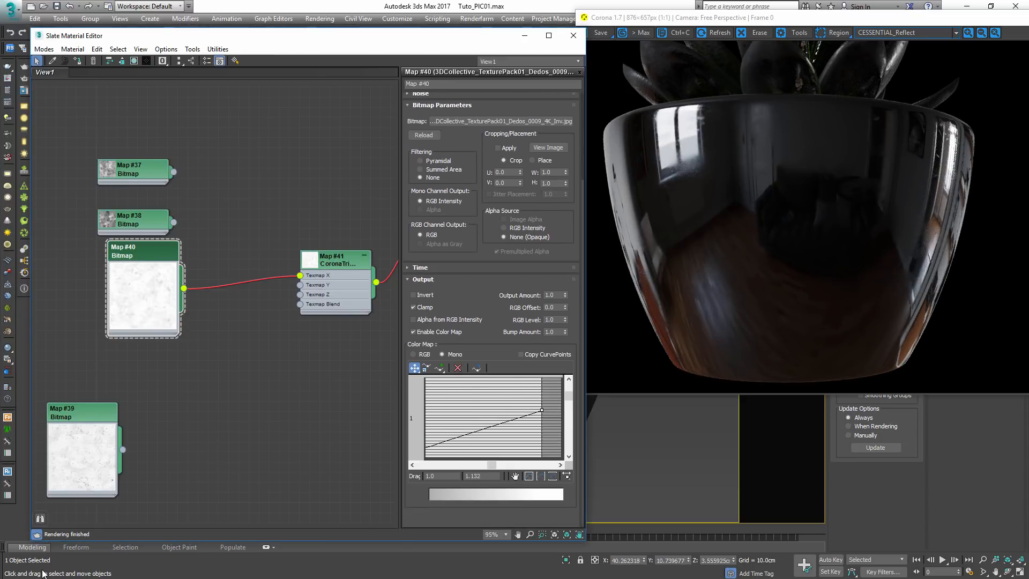
key("ctrl+z")
key("ctrl+z")
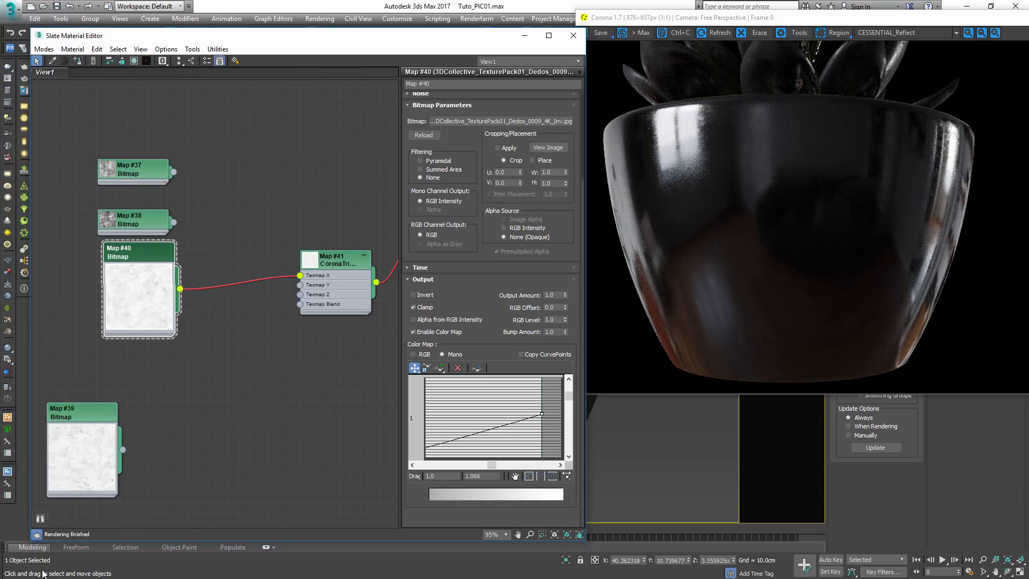
- Rearrange the bitmap nodes, stacking Map #39 below Map #40 and moving Map #37 and Map #38 out of the way
left_click_drag(123, 251, 72, 261)
left_click_drag(130, 217, 291, 116)
left_click_drag(129, 166, 129, 145)
left_click_drag(82, 411, 92, 371)
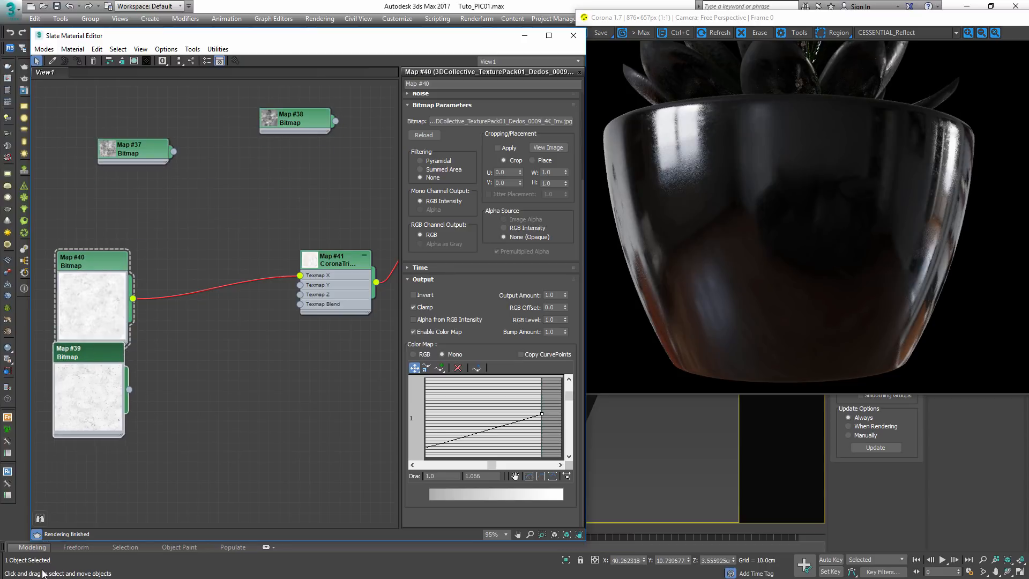
- Add a two-layer Composite map and connect Map #40 to Layer 1 and Map #39 to Layer 2
right_click(251, 353)
mouse_move(277, 371)
mouse_move(203, 371)
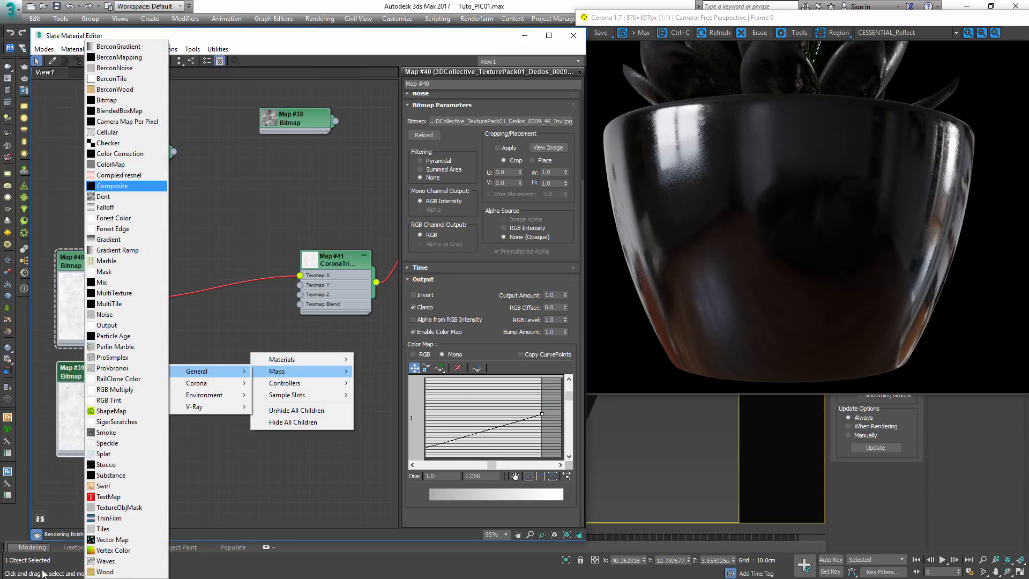
left_click(112, 186)
left_click_drag(133, 298, 201, 332)
double_click(201, 332)
left_click(569, 110)
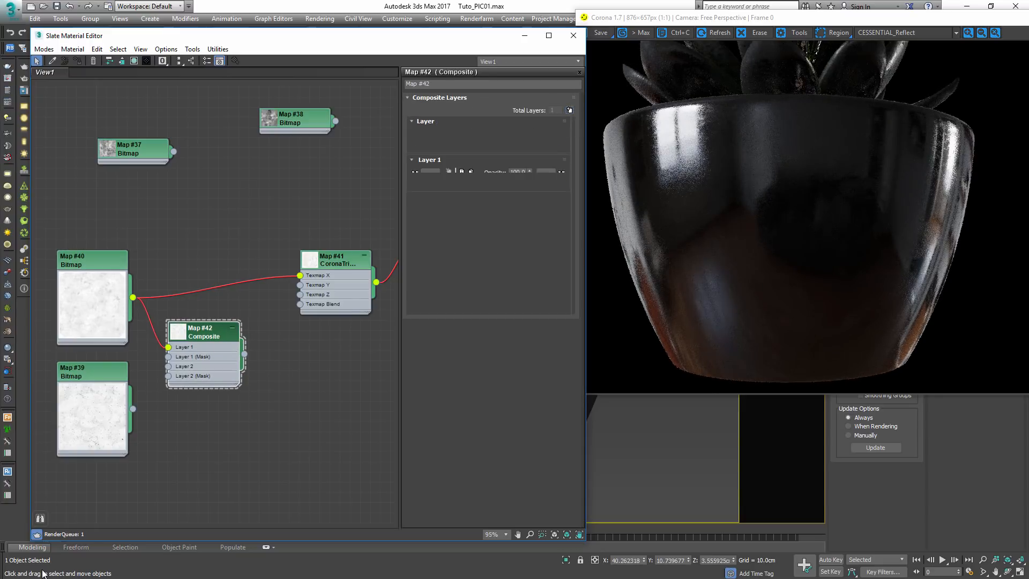
left_click_drag(133, 408, 169, 376)
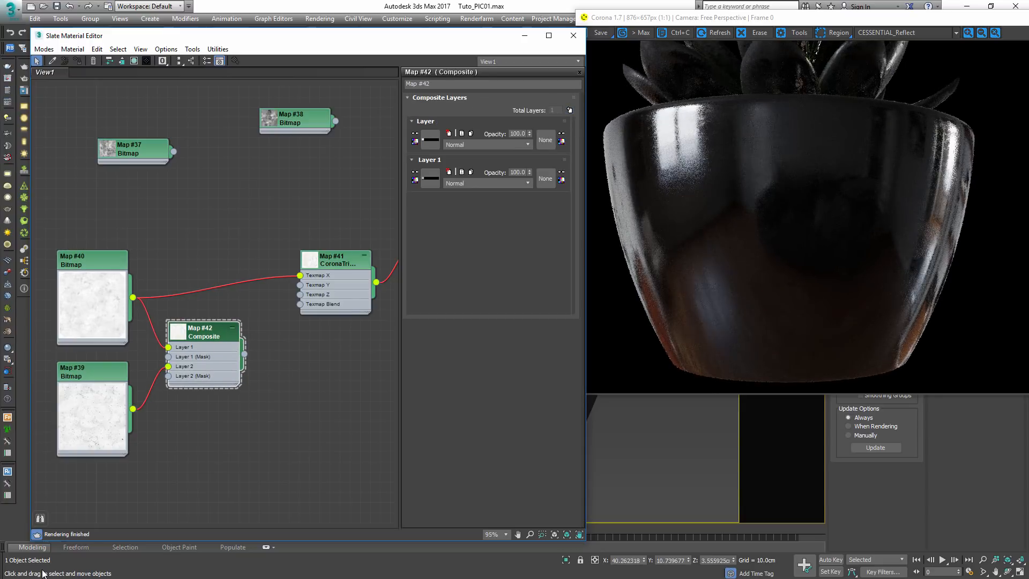
- Set the composite's Layer 2 blending mode to Multiply and feed the composite into the triplanar's Texmap X
left_click(486, 144)
left_click(471, 189)
left_click_drag(300, 294, 300, 275)
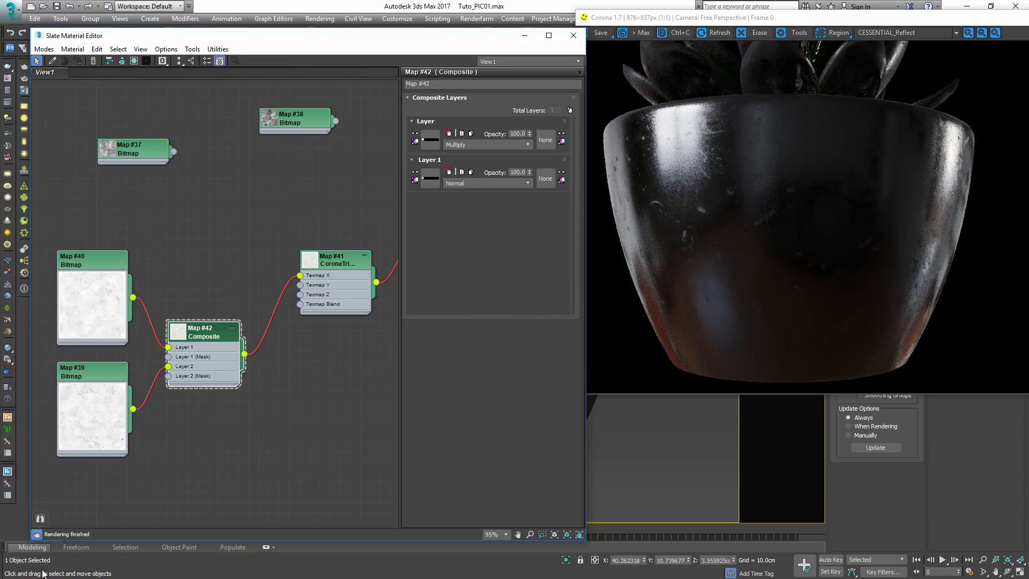
- Line the composite node up with the triplanar node and space Map #40 and Map #39 apart beside it
left_click_drag(203, 331, 214, 301)
left_click_drag(92, 260, 93, 229)
left_click_drag(93, 372, 92, 342)
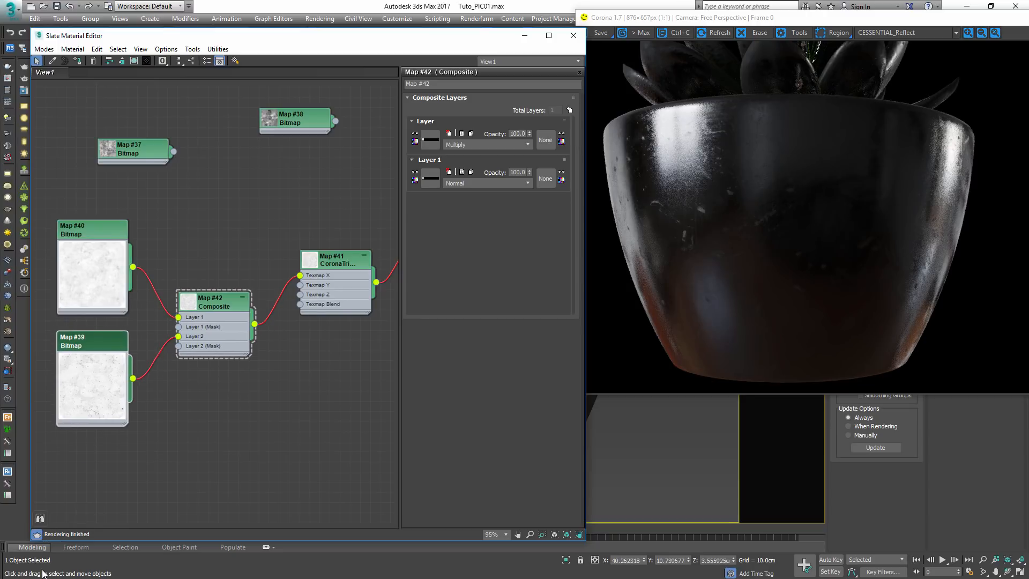
left_click_drag(93, 230, 102, 198)
left_click_drag(215, 301, 214, 261)
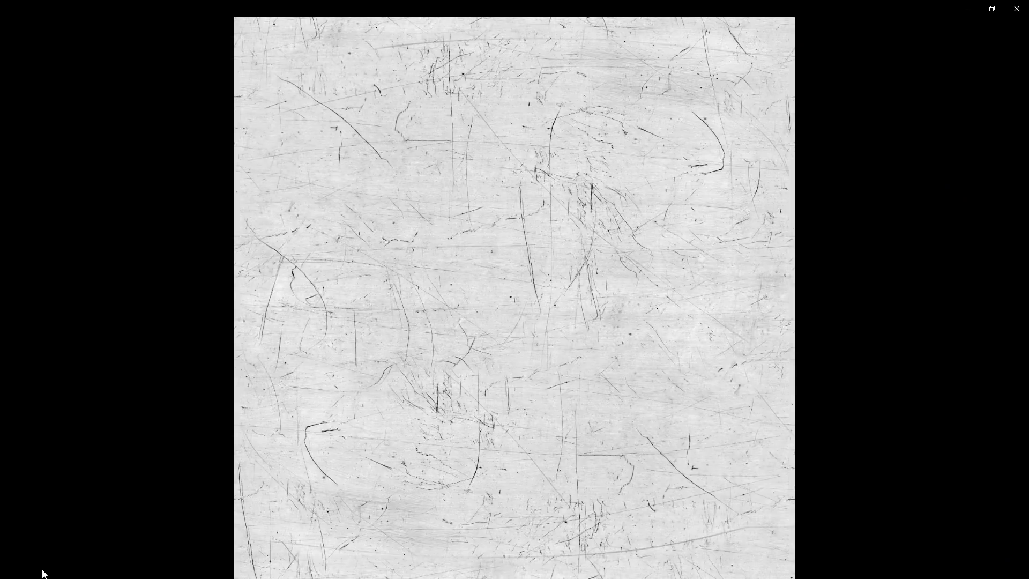
- Preview the scratch textures and add the Rayones_0020_8K_Inv.jpg bitmap to the node graph below Map #39
key("alt+F4")
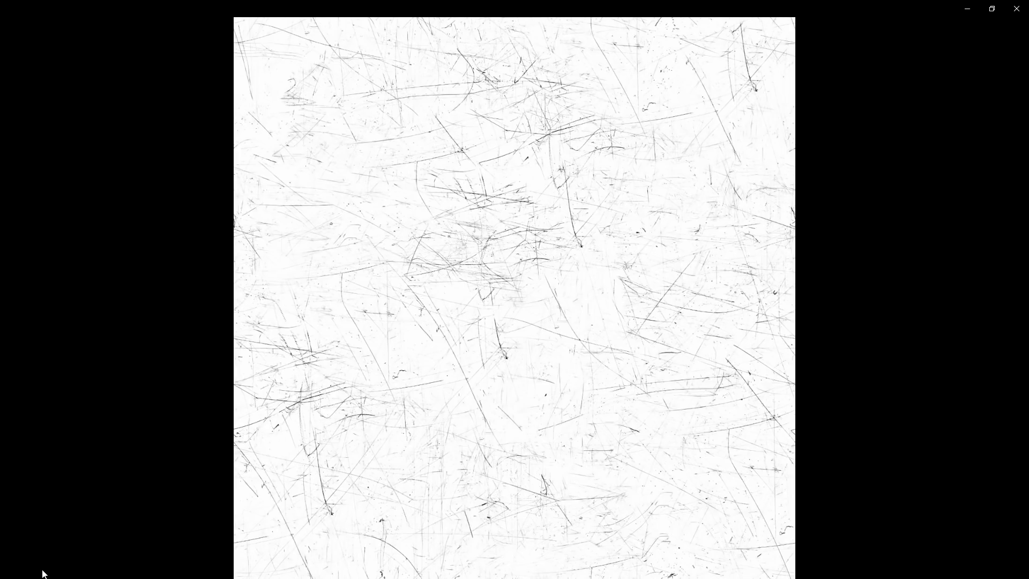
key("alt+F4")
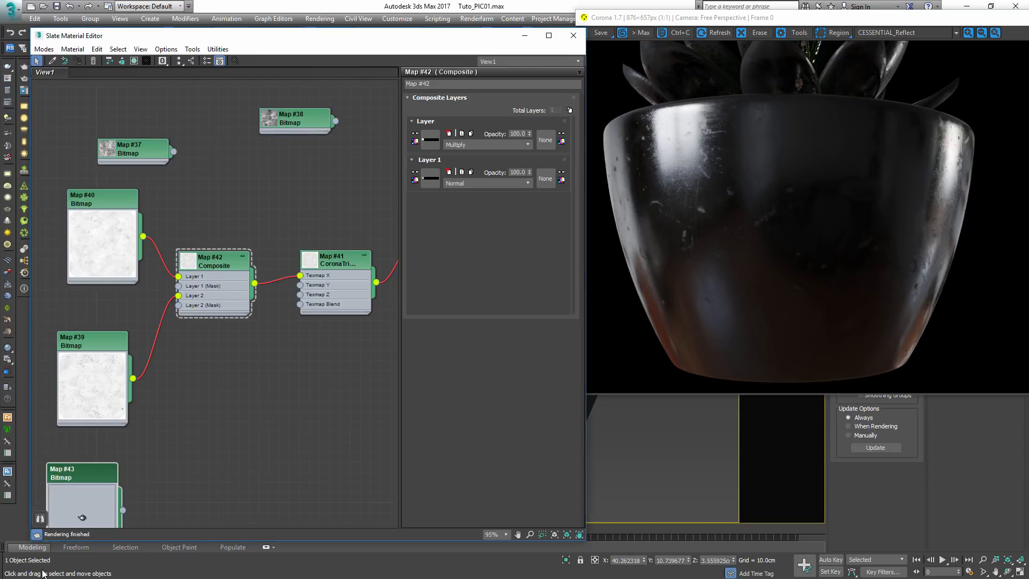
mouse_move(168, 430)
left_mouse_down()
mouse_move(226, 275)
mouse_move(168, 430)
left_mouse_up()
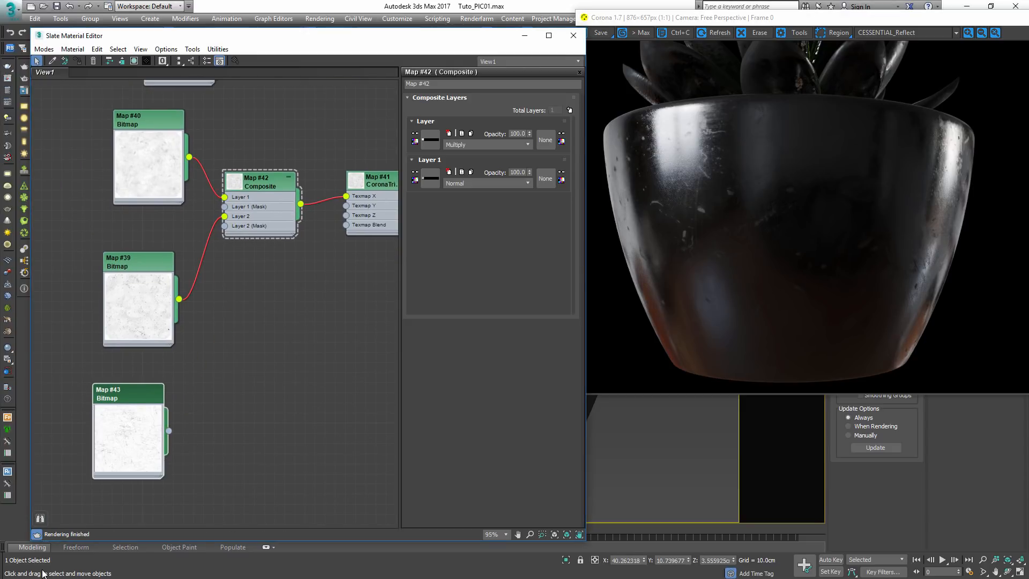
- Add a third layer to the composite, connect Map #43 to it and set its blending mode to Multiply
left_click(260, 181)
left_click(570, 110)
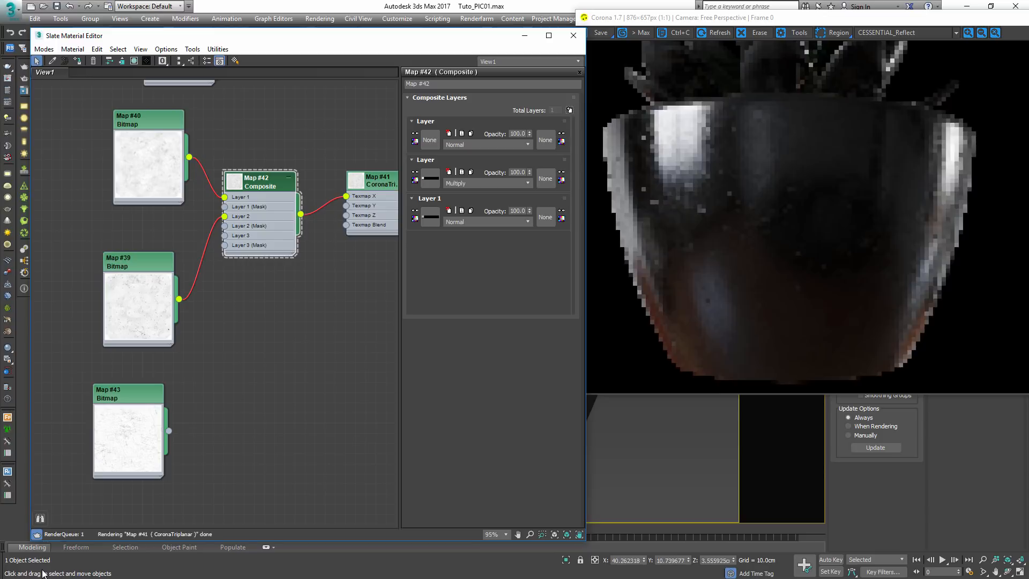
left_click_drag(223, 369, 225, 235)
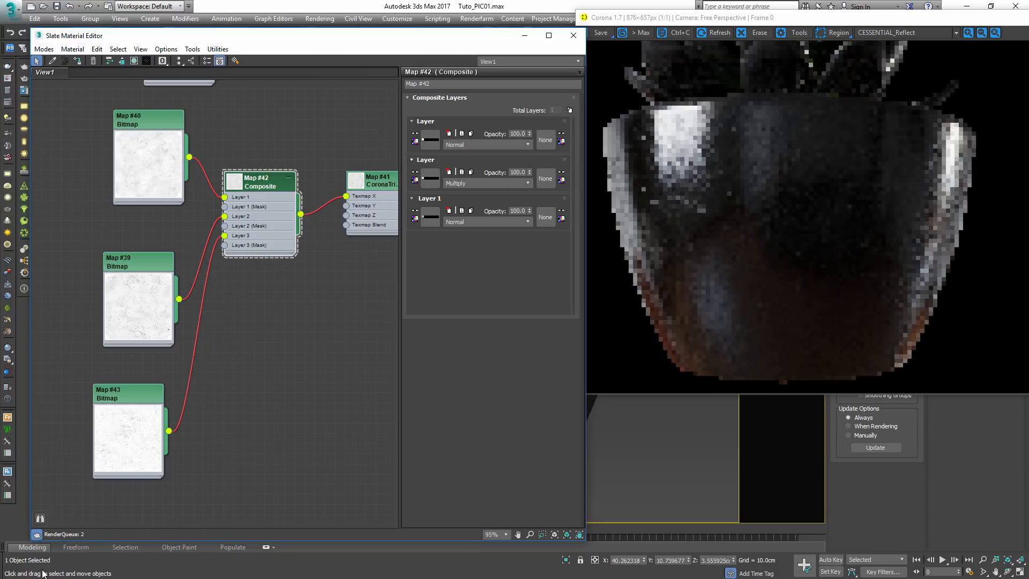
left_click(487, 145)
left_click(454, 190)
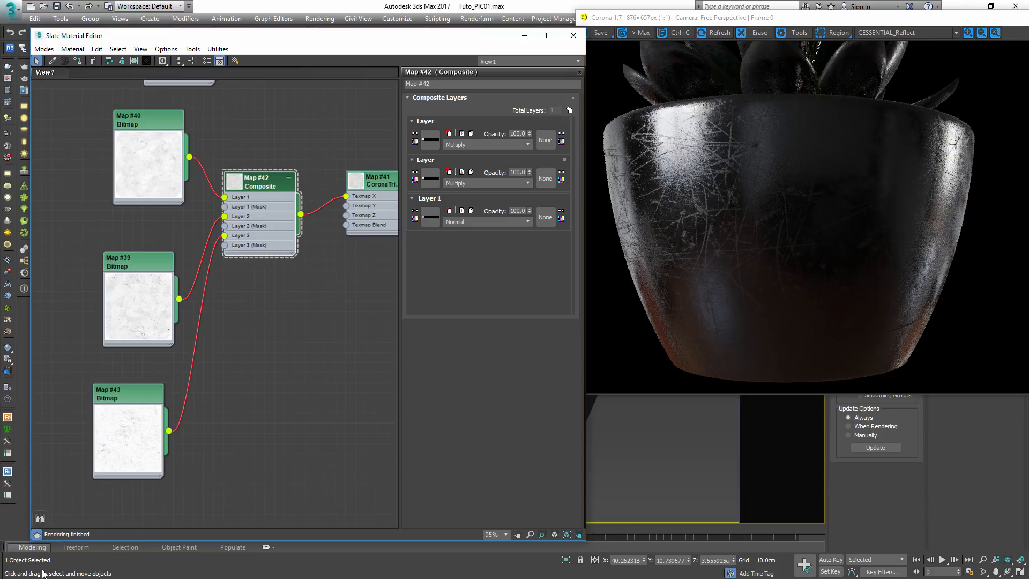
- Set the opacity of the composite's Layer 3 to 25
double_click(115, 394)
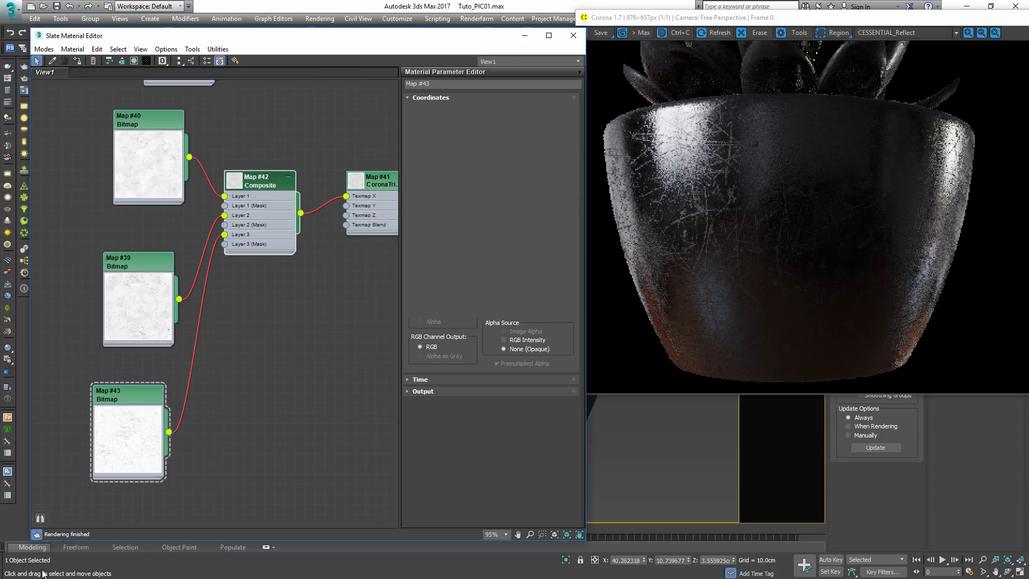
double_click(257, 181)
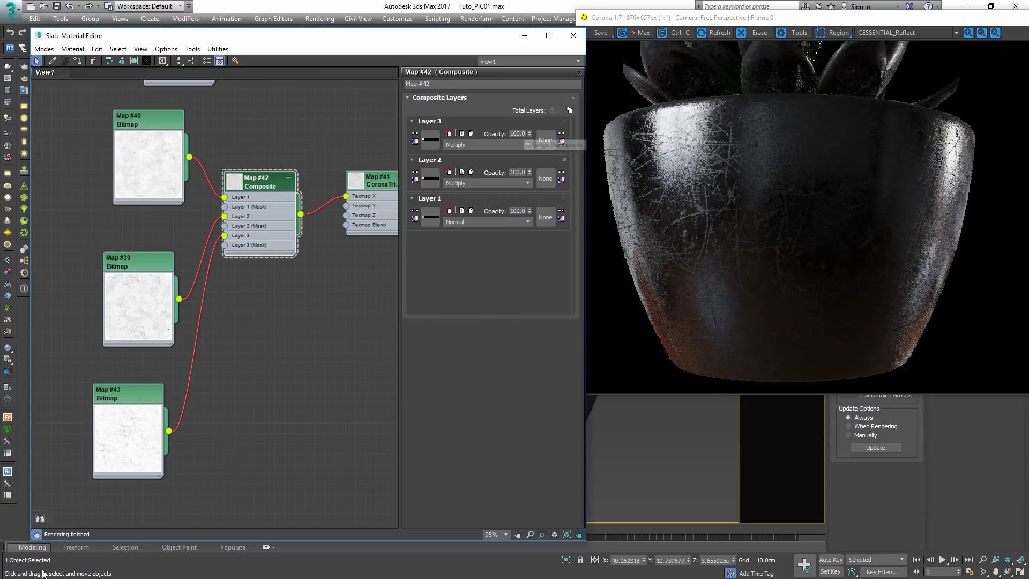
double_click(517, 133)
type("25")
key("Return")
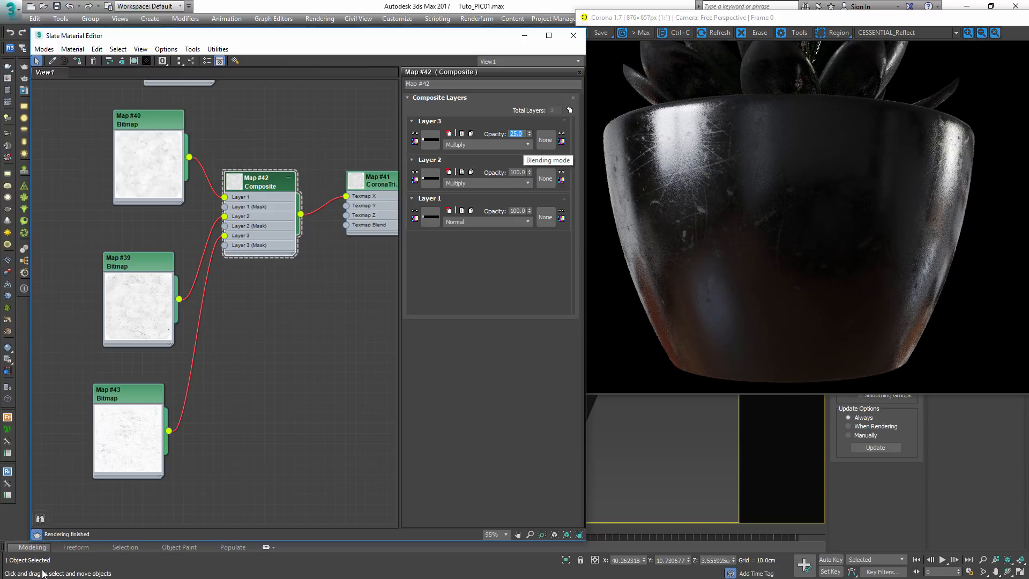
- Try Map #43's U and V tiling at 1.2 and settle on 1.5 for both
double_click(129, 396)
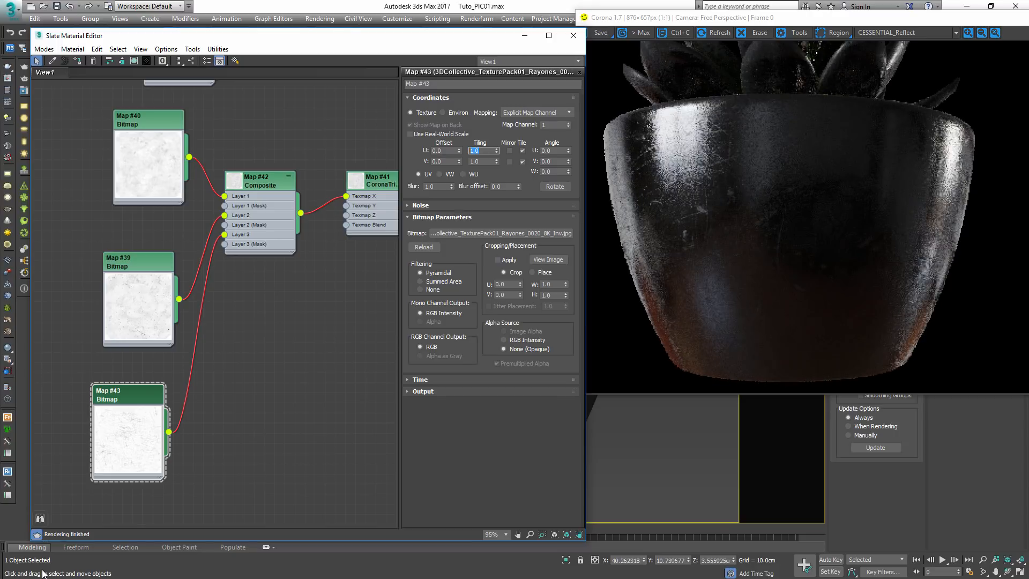
type("1.2")
key("Tab")
type("1.")
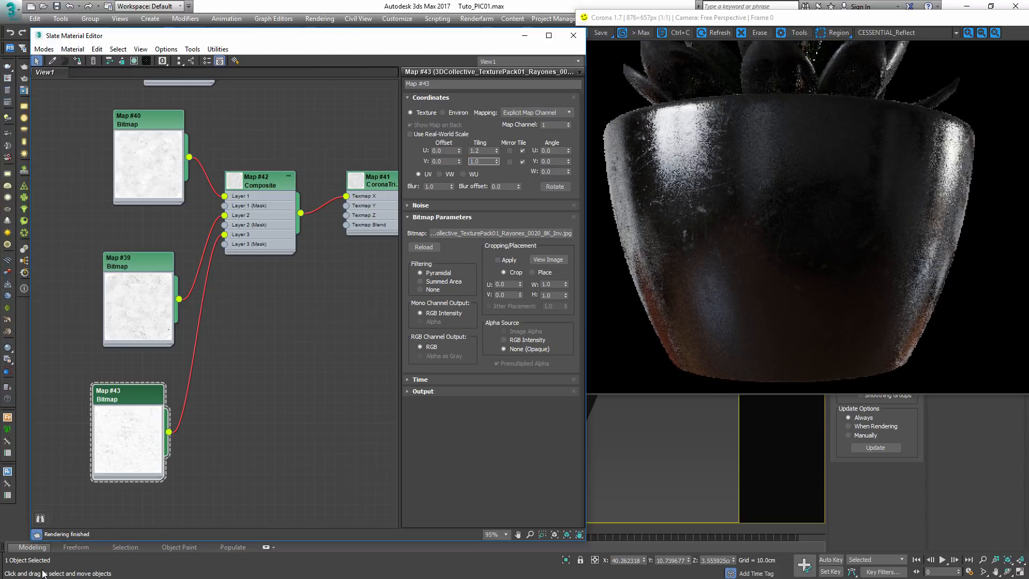
type("2")
key("shift+Tab")
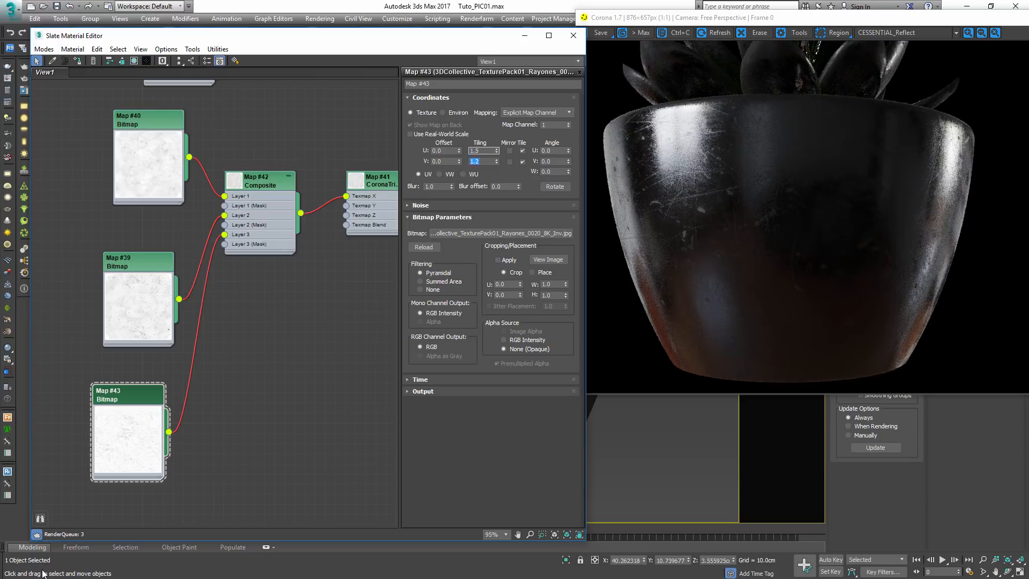
type("1.5")
key("Return")
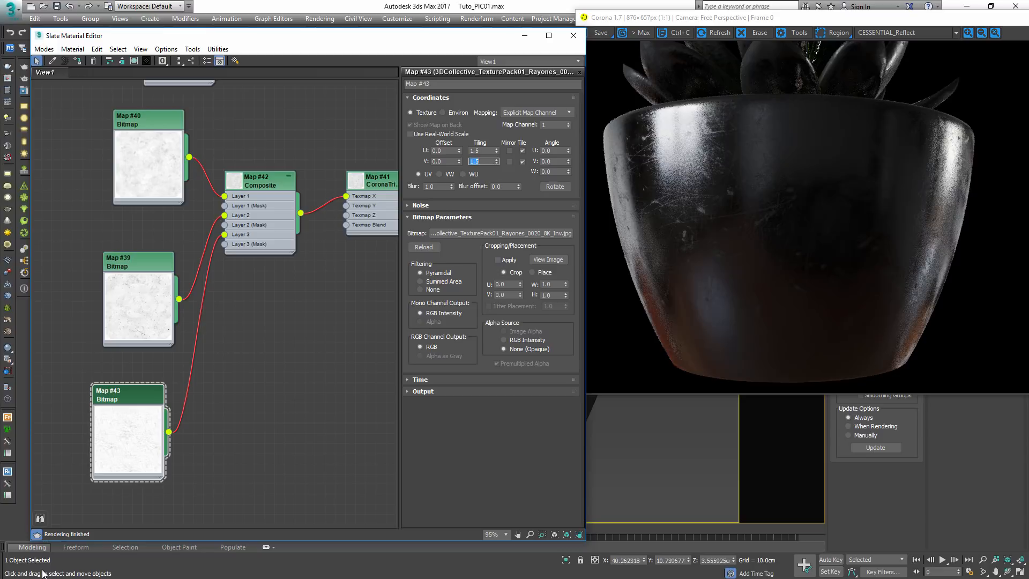
- Switch the render to the BEAUTY pass and set the composite's opacity to 15 for Layer 3 and 75 for Layer 2
left_click(905, 33)
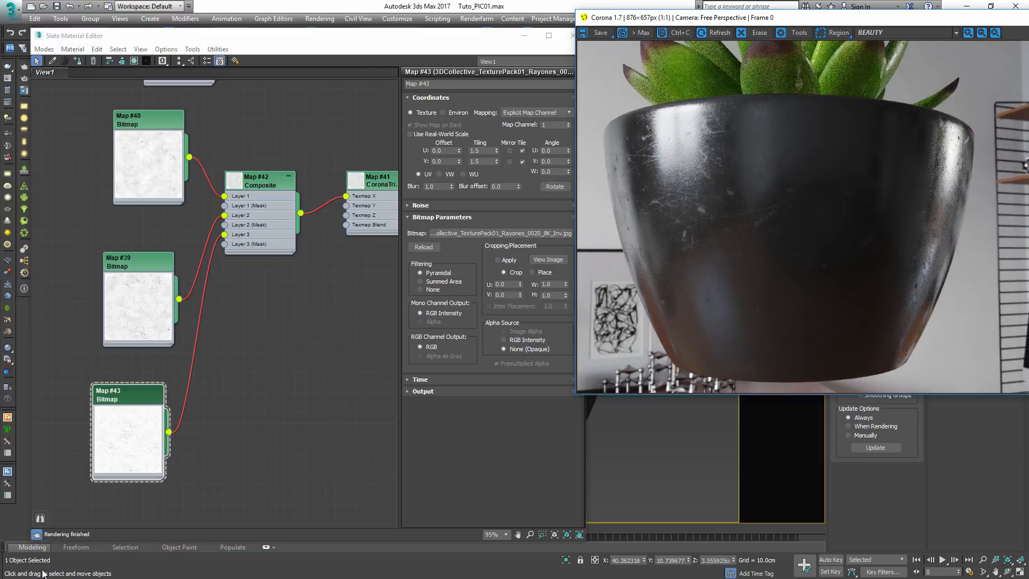
double_click(259, 181)
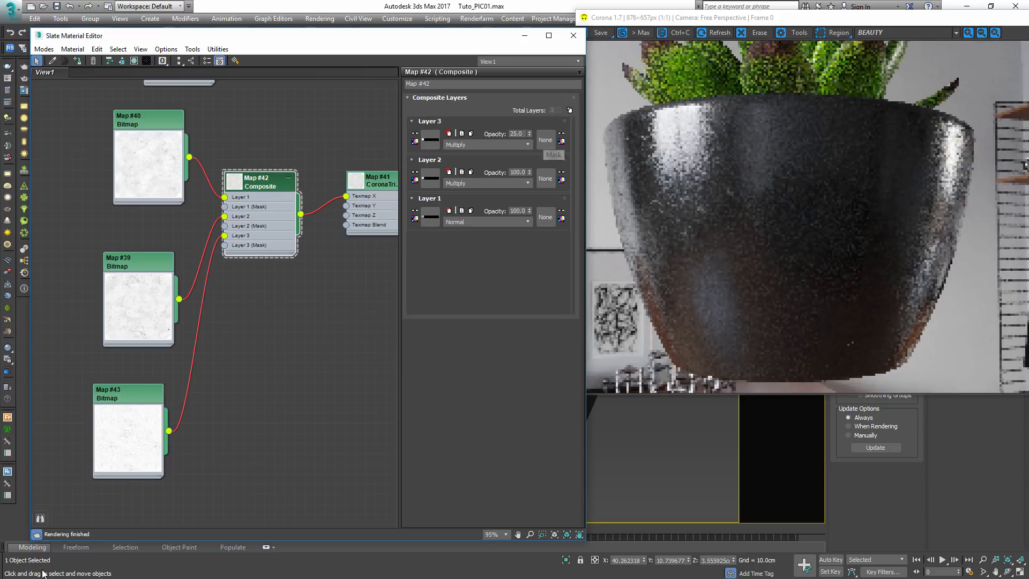
type("15")
key("Return")
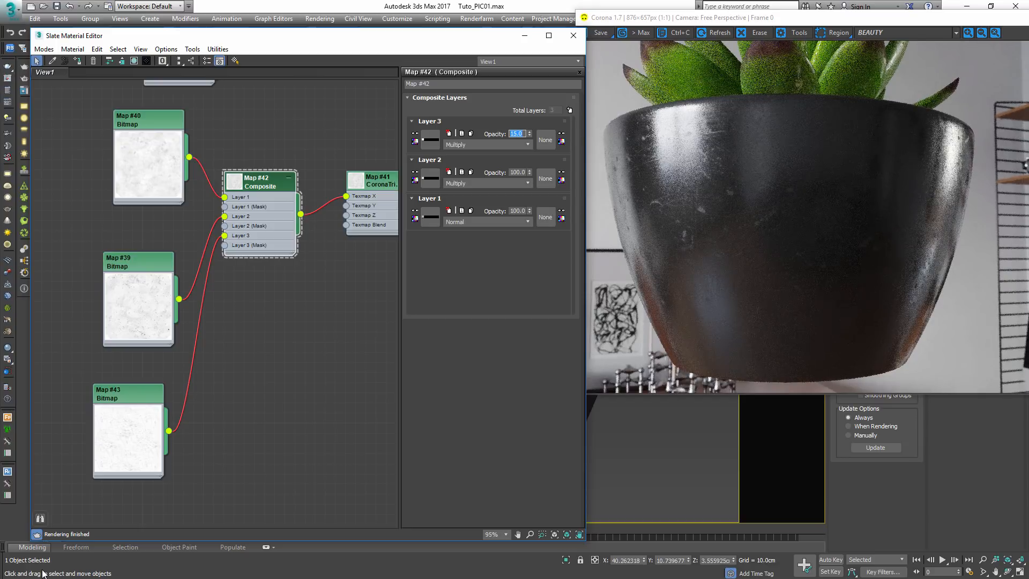
key("Tab")
type("75")
key("Return")
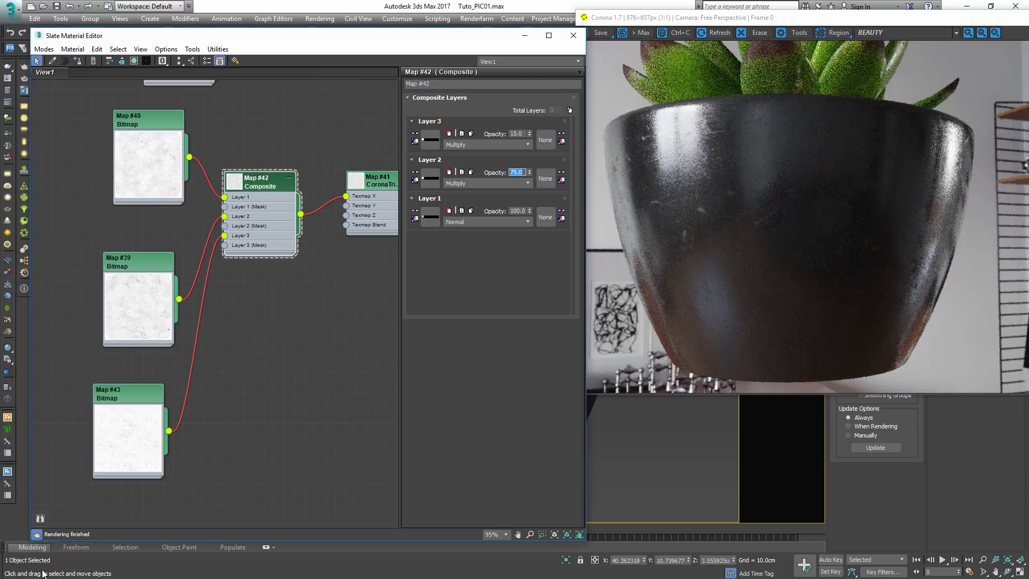
- Check the pot's scratched surface from another viewing angle in the interactive render
key("m")
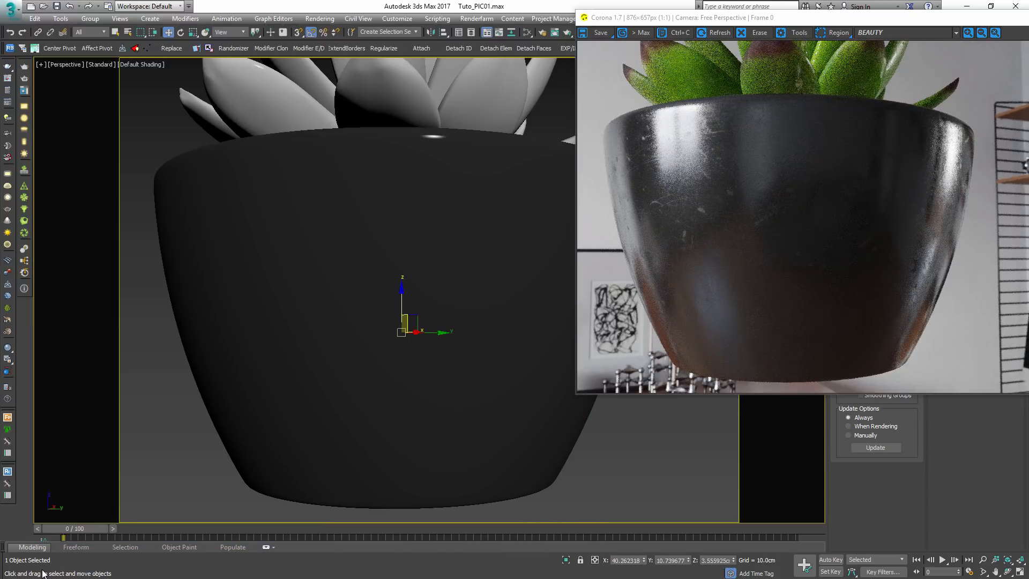
key("z")
key("shift+z")
key("shift+z")
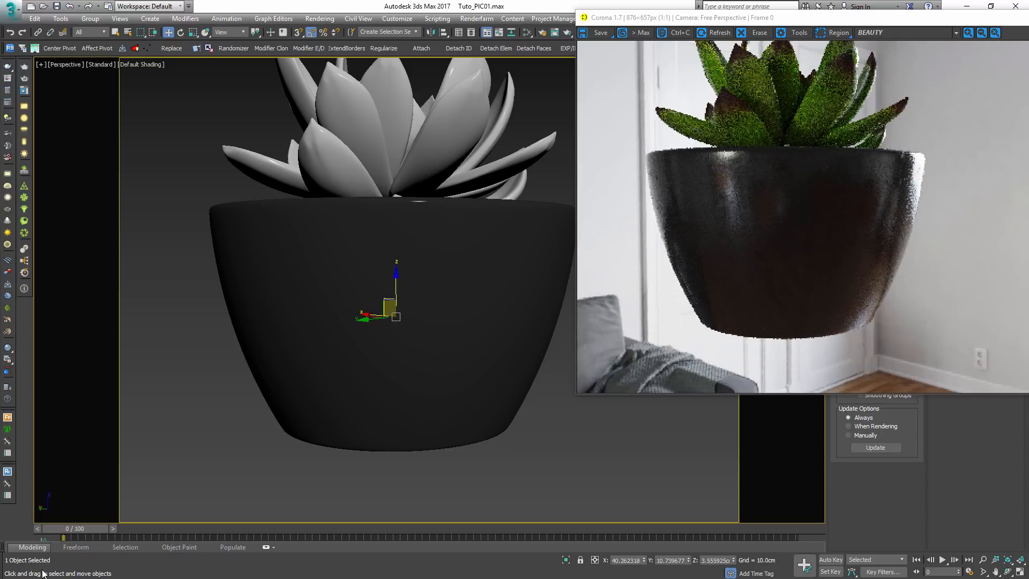
- Stack Map #40, Map #39 and Map #43 in one column beside the composite node
key("m")
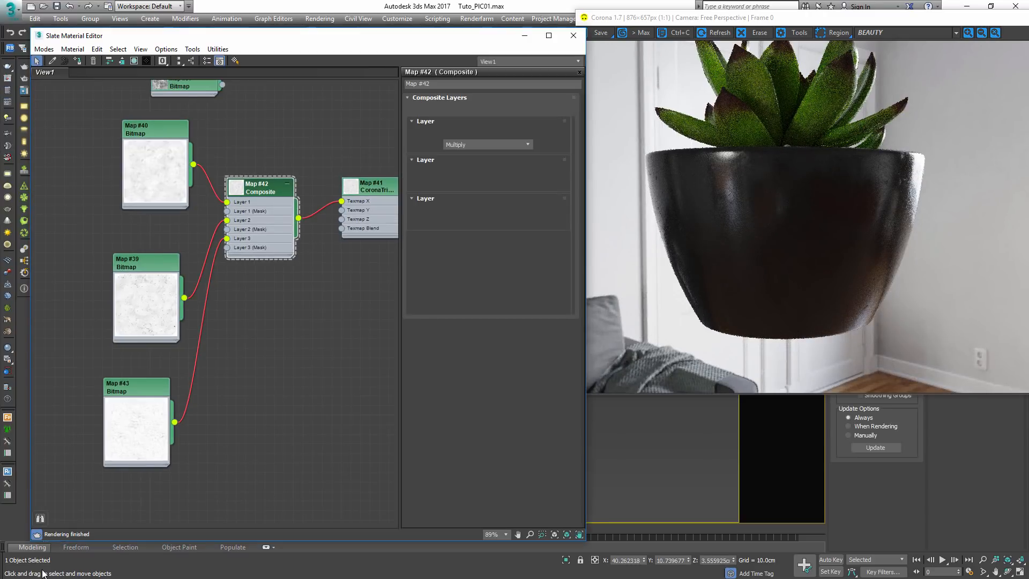
left_click_drag(155, 129, 117, 158)
left_click_drag(145, 262, 118, 254)
left_click_drag(136, 387, 118, 349)
- Render the composite map to an image 4096 pixels wide and 4096 pixels high
right_click(222, 188)
left_click(254, 262)
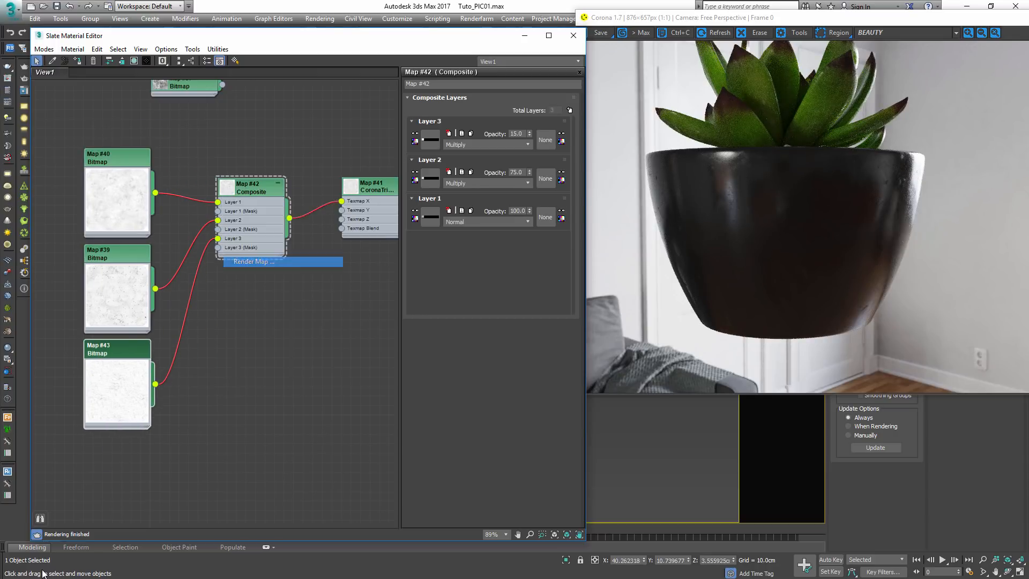
double_click(258, 288)
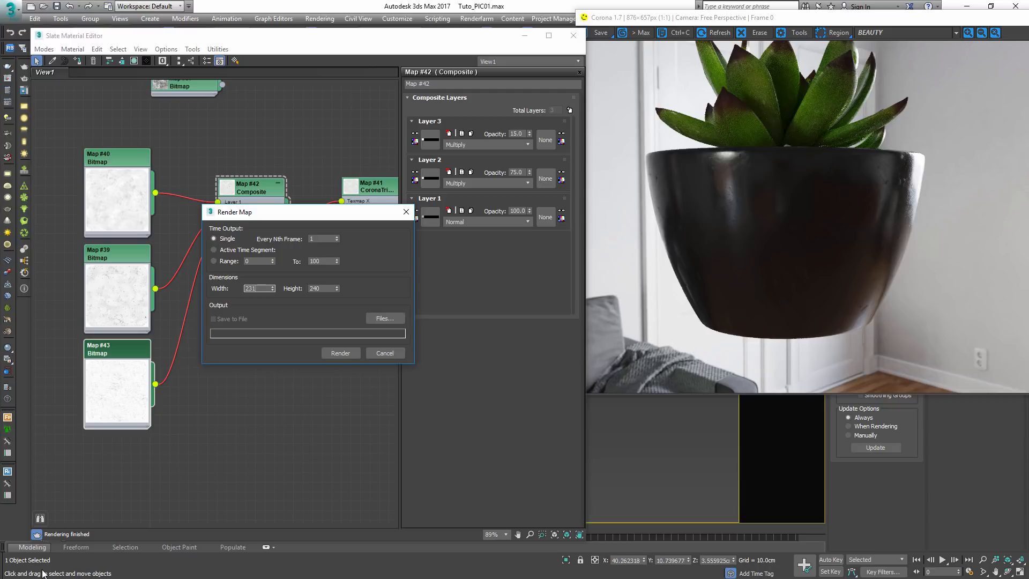
type("4096")
key("Tab")
type("4096")
key("Return")
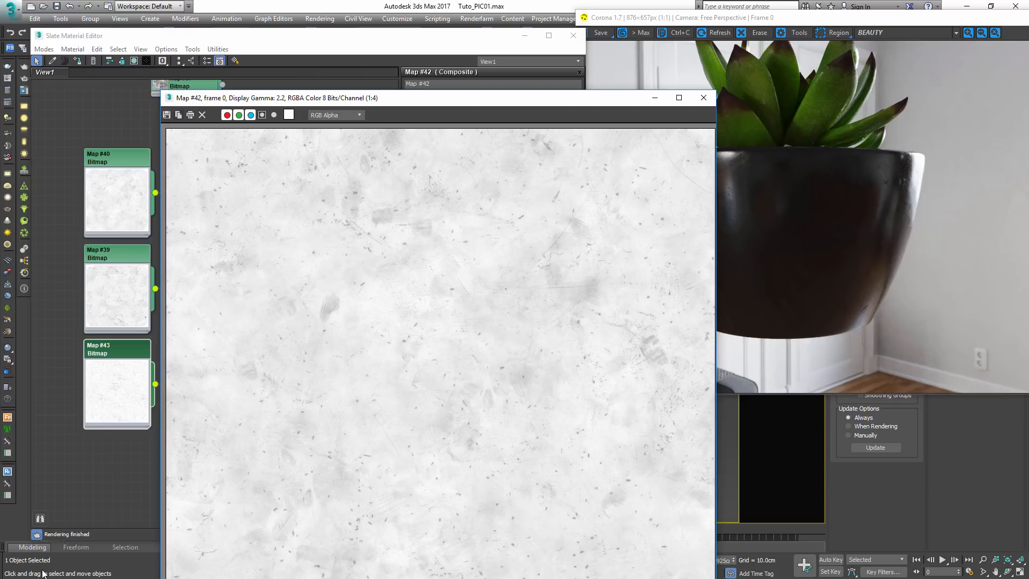
- Save the rendered composite map to the Desktop as a JPEG file named prueba and close its render window
left_click(166, 115)
left_click(197, 208)
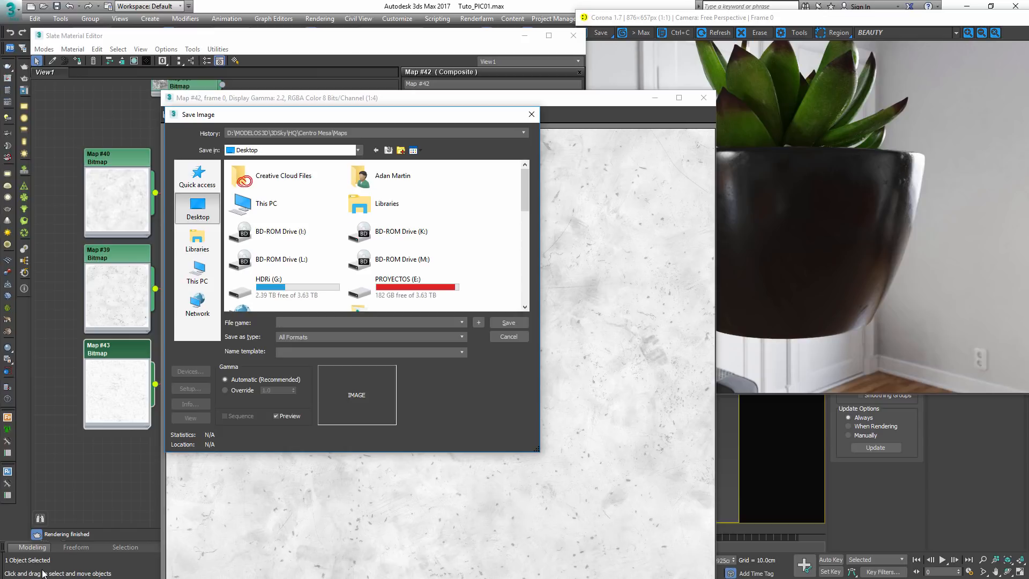
left_click(371, 336)
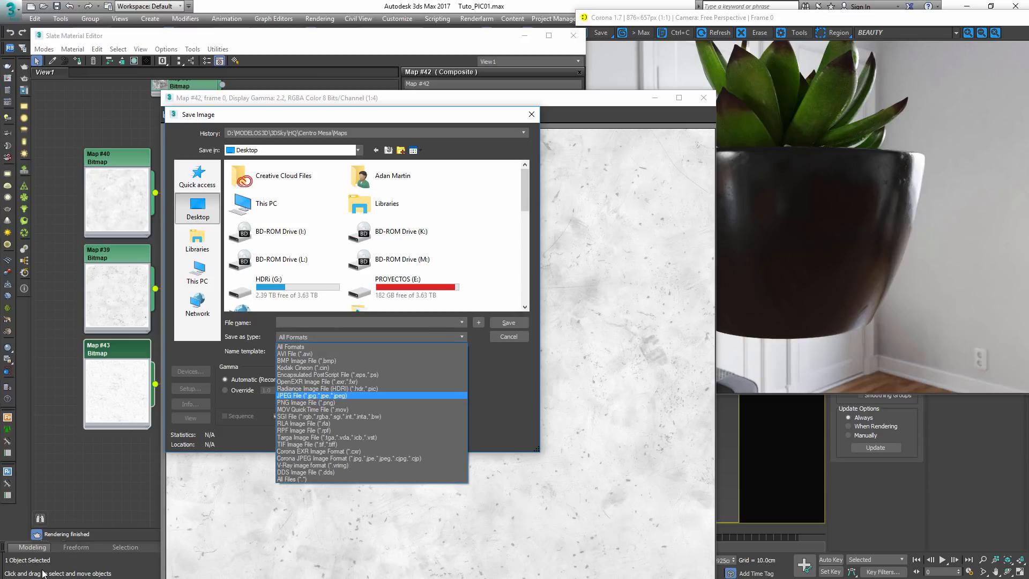
left_click(322, 395)
type("textura")
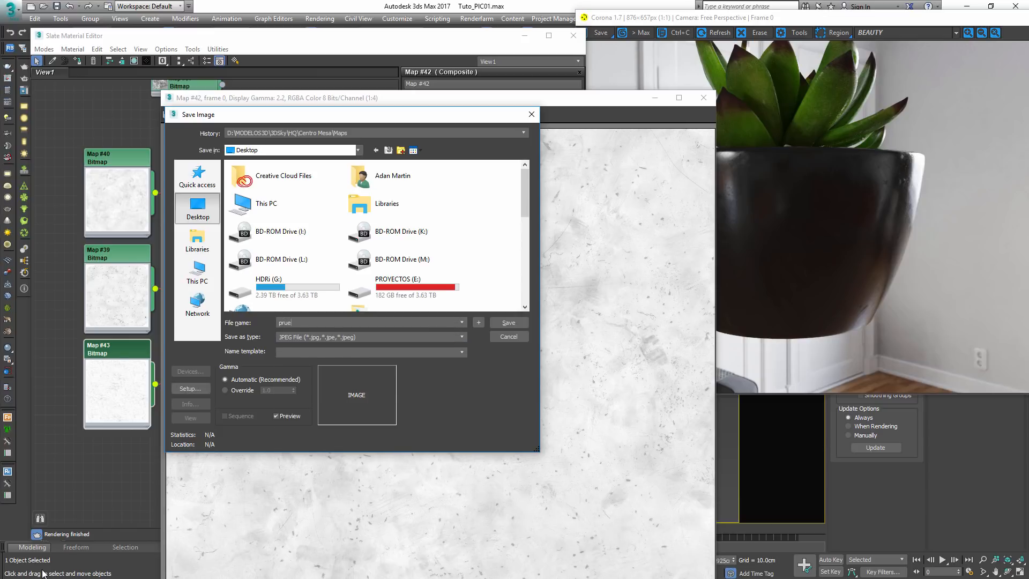
key("Return")
key("Return")
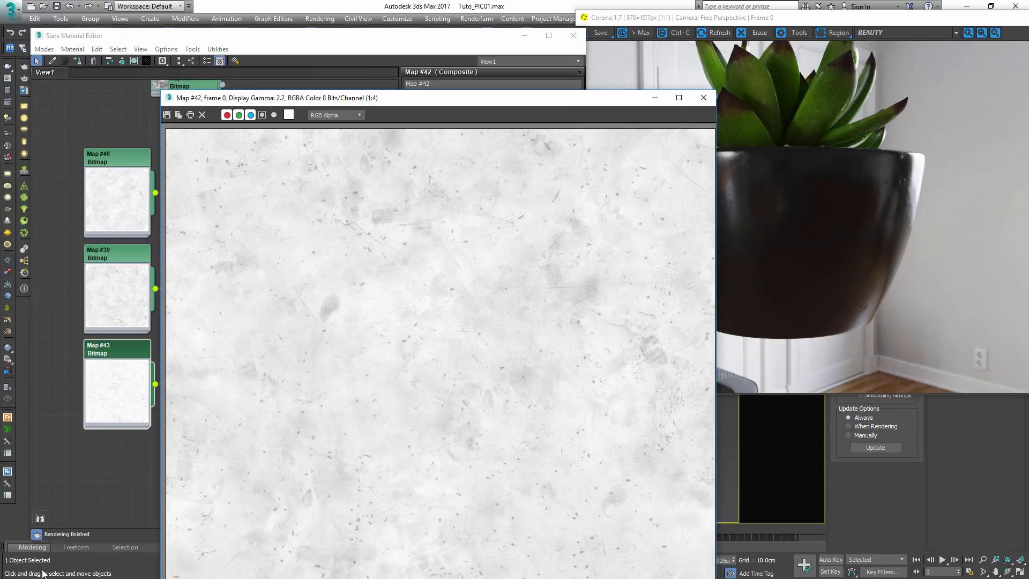
left_click(704, 98)
- Load prueba.jpg from the Desktop as a new bitmap map and connect it to Texmap X of the CoronaTriplanar map
left_click_drag(252, 188, 233, 207)
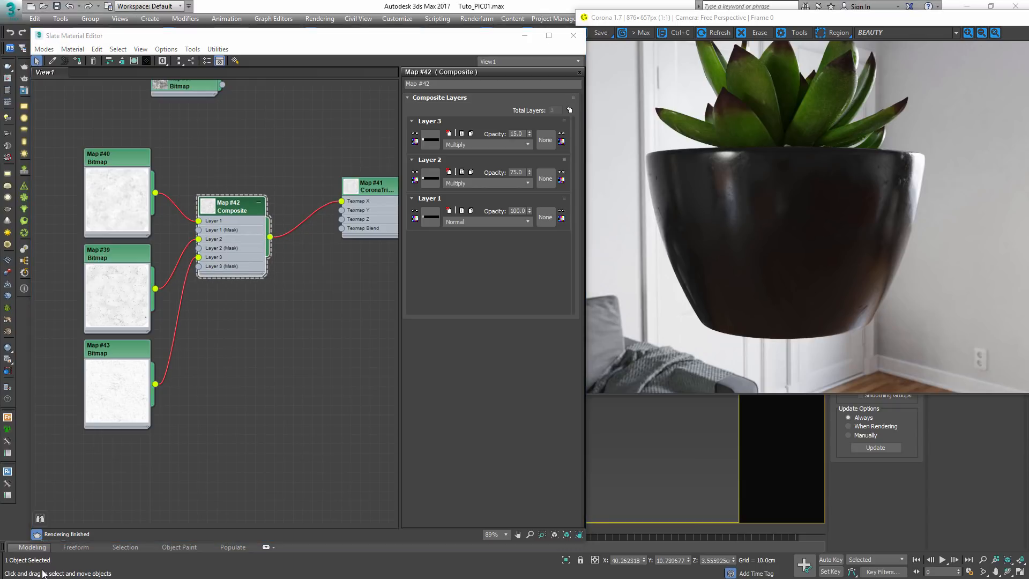
left_click_drag(42, 573, 321, 309)
double_click(284, 339)
middle_click_drag(320, 309, 170, 332)
double_click(161, 333)
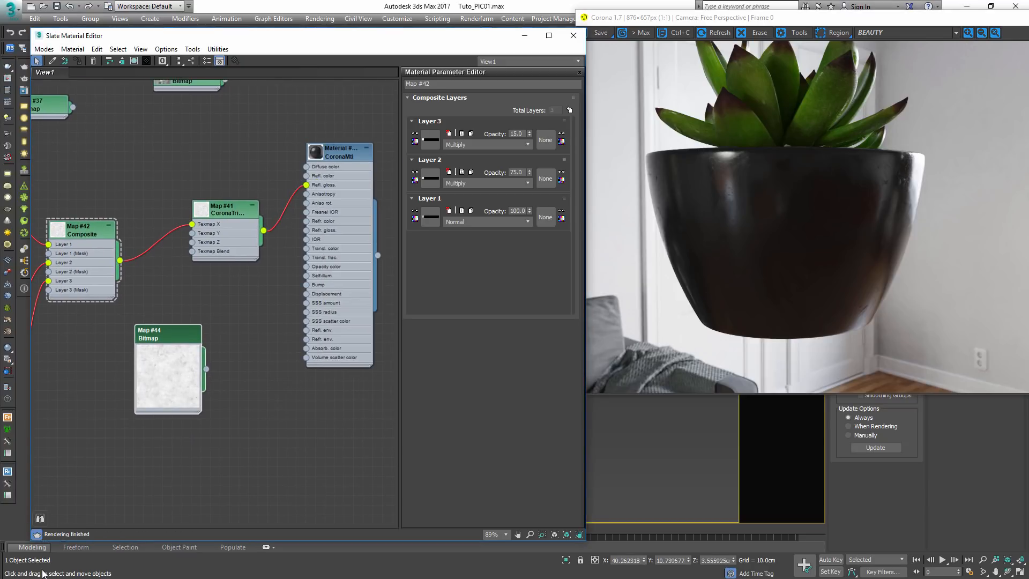
left_click_drag(206, 369, 192, 224)
- Move the composite with its three bitmaps aside and place the prueba.jpg bitmap node next to the CoronaTriplanar map
left_click_drag(167, 335, 100, 172)
scroll(123, 251, "down", 4)
middle_click_drag(122, 250, 287, 239)
left_click_drag(246, 227, 155, 256, "ctrl+alt")
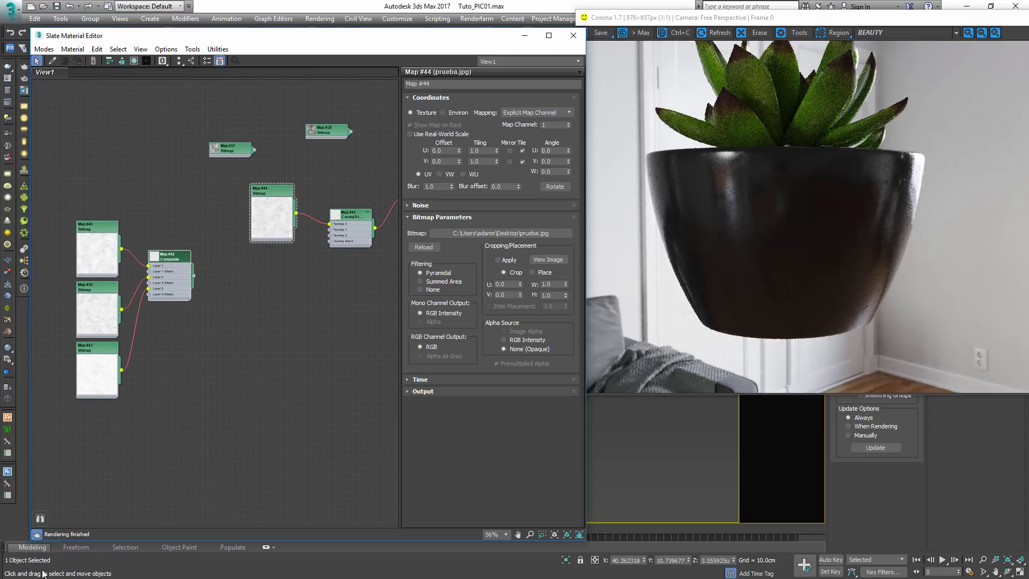
left_click_drag(268, 189, 274, 208)
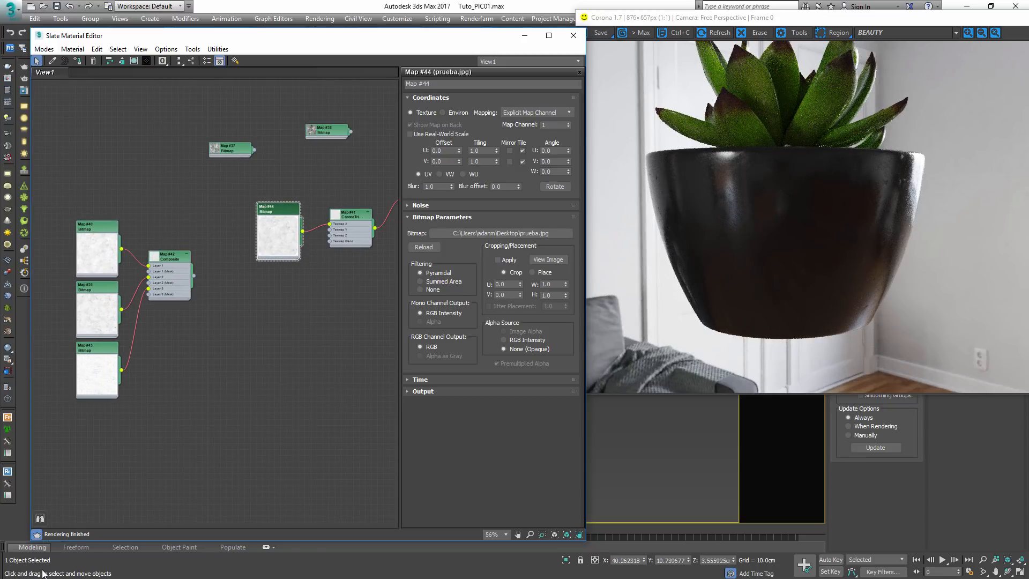
scroll(273, 215, "up", 3)
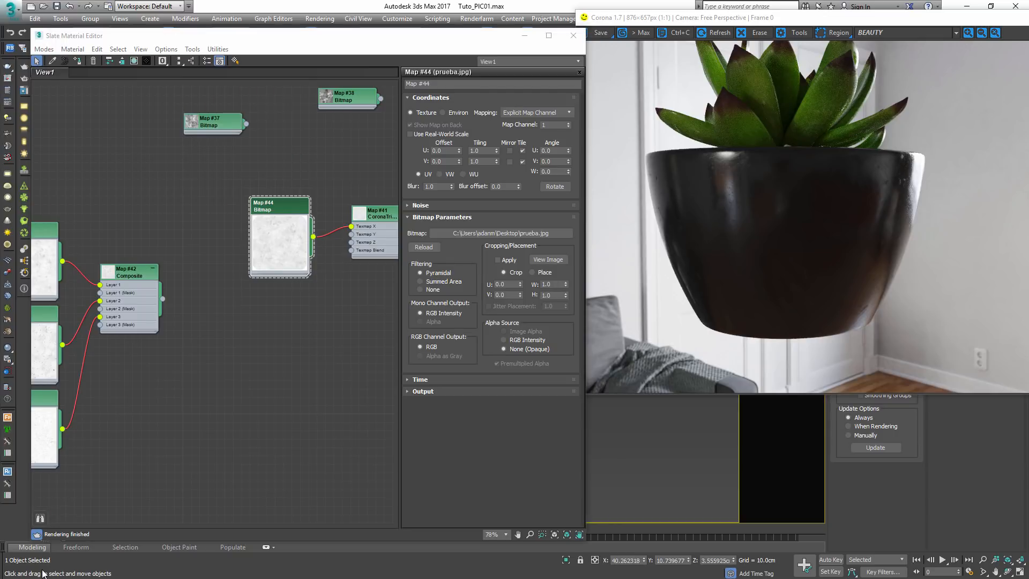
left_click_drag(273, 225, 274, 201)
left_click_drag(187, 211, 195, 189)
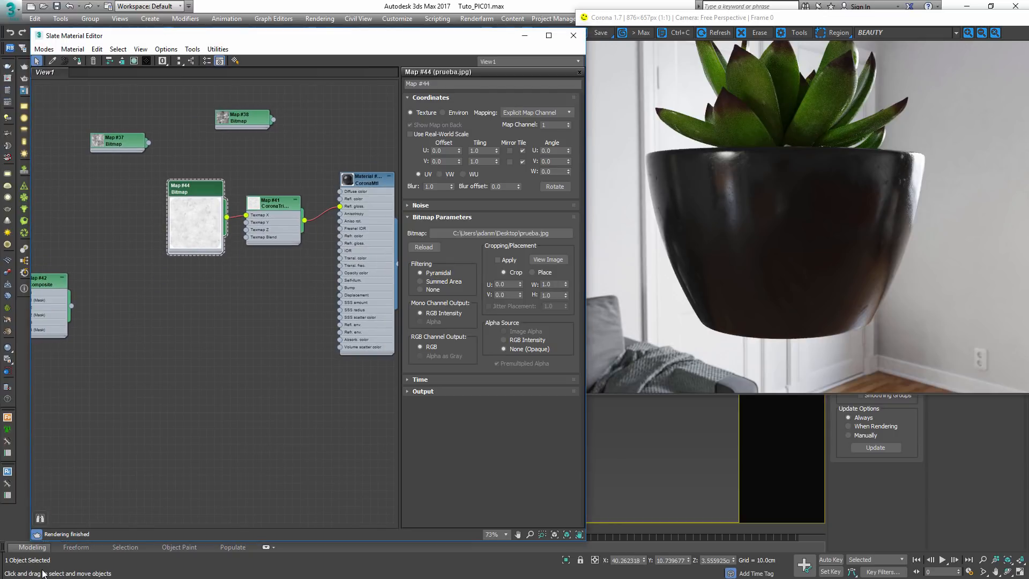
middle_click_drag(279, 316, 222, 322)
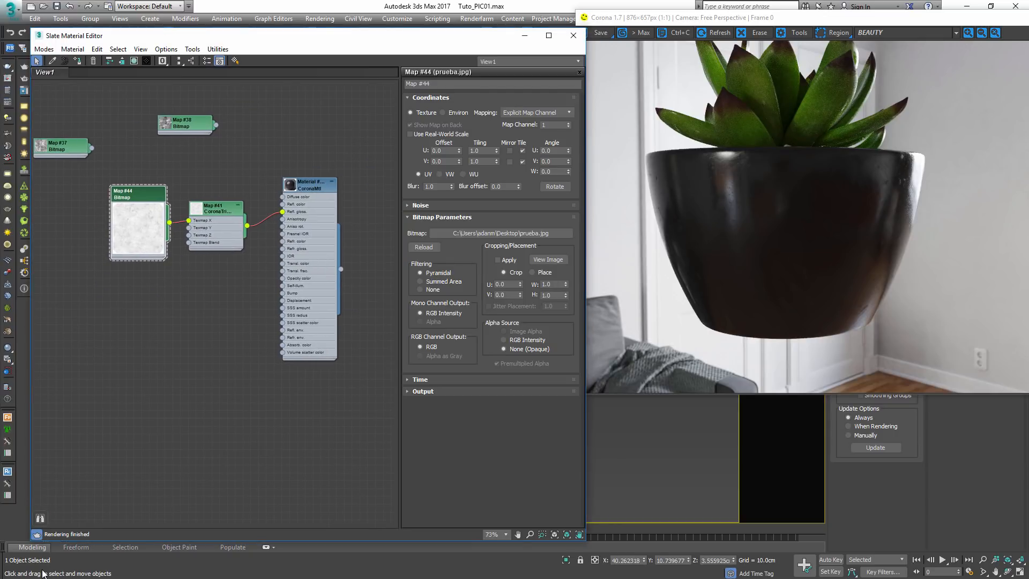
- Set the diffuse color of the pot's CoronaMtl to a light grey with a value of 185
double_click(310, 185)
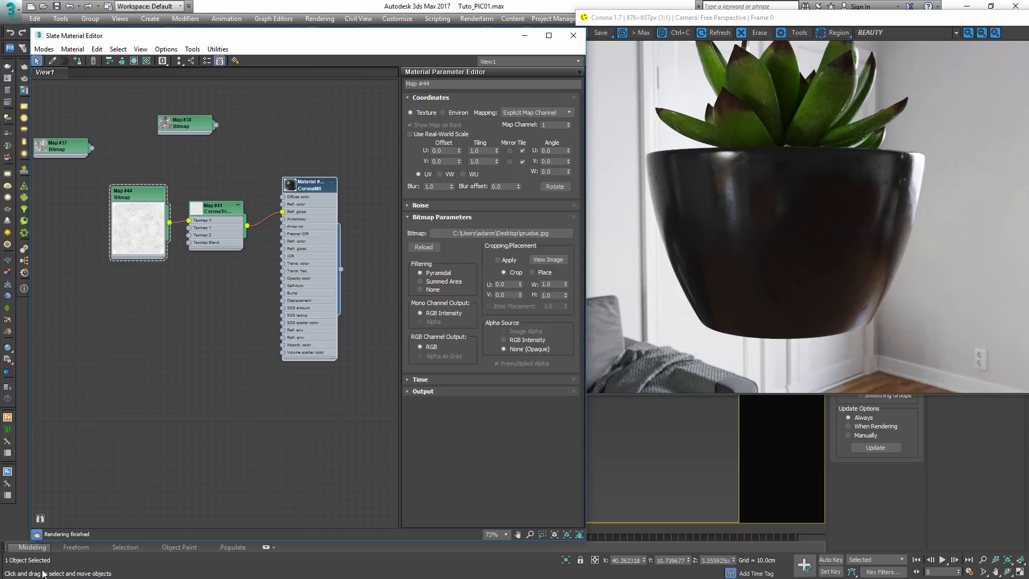
left_click(538, 115)
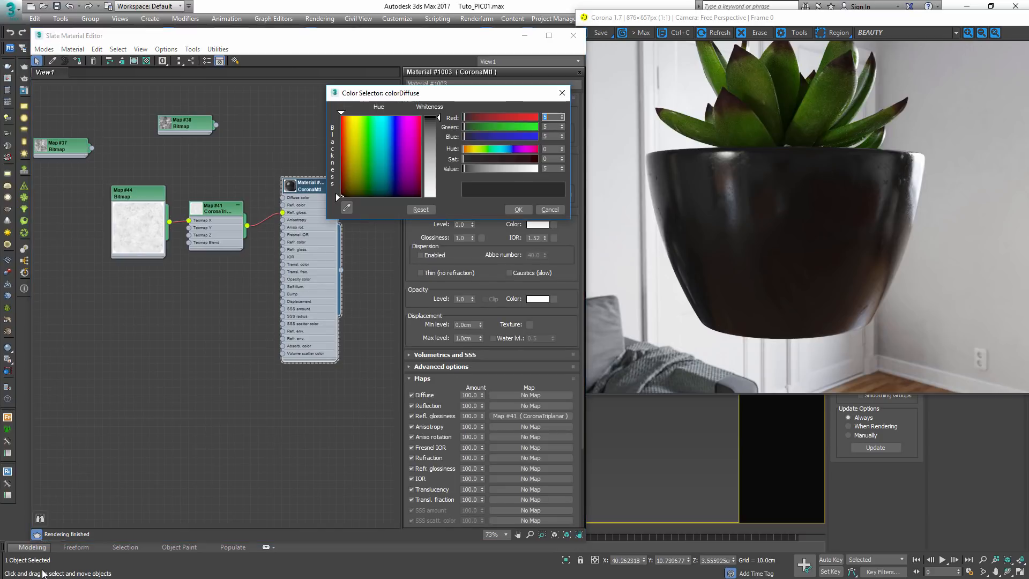
double_click(550, 168)
type("185")
key("Return")
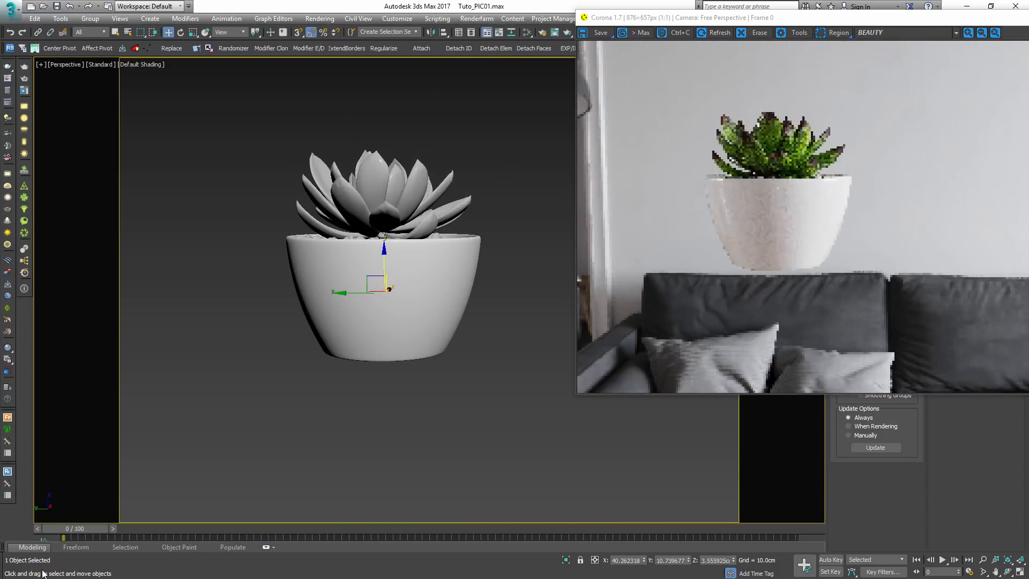
- Examine the light-colored pot from several angles and distances in the interactive render
key("z")
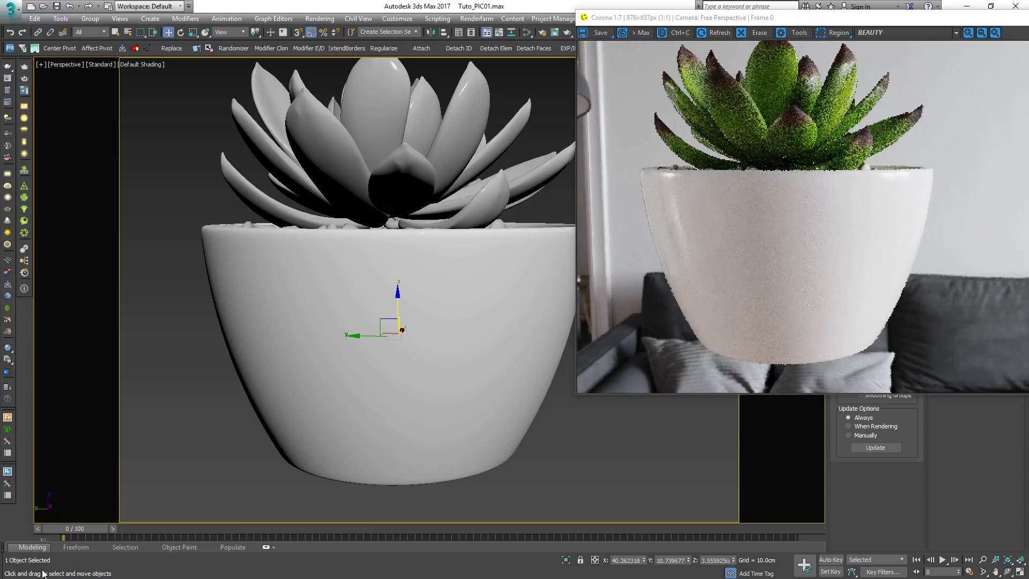
key("shift+z")
key("shift+z")
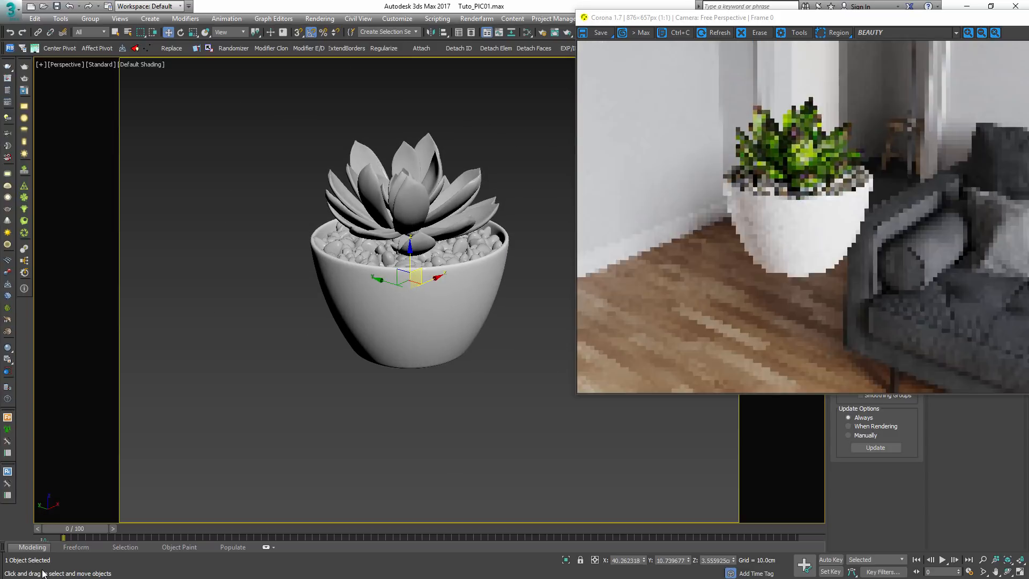
key("shift+z")
key("shift+z")
key("shift+z")
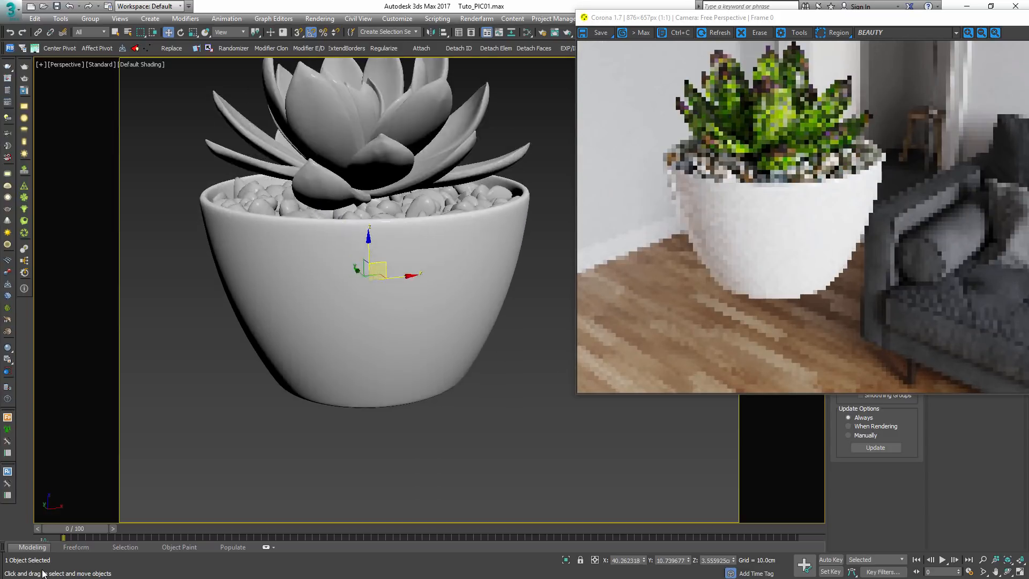
key("shift+z")
key("shift+z")
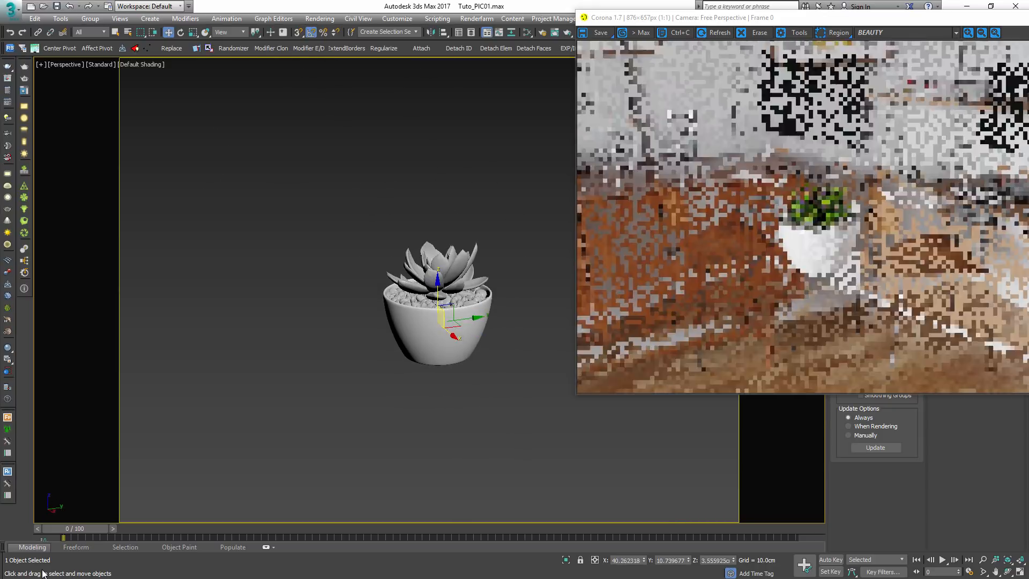
scroll(834, 206, "up", 1)
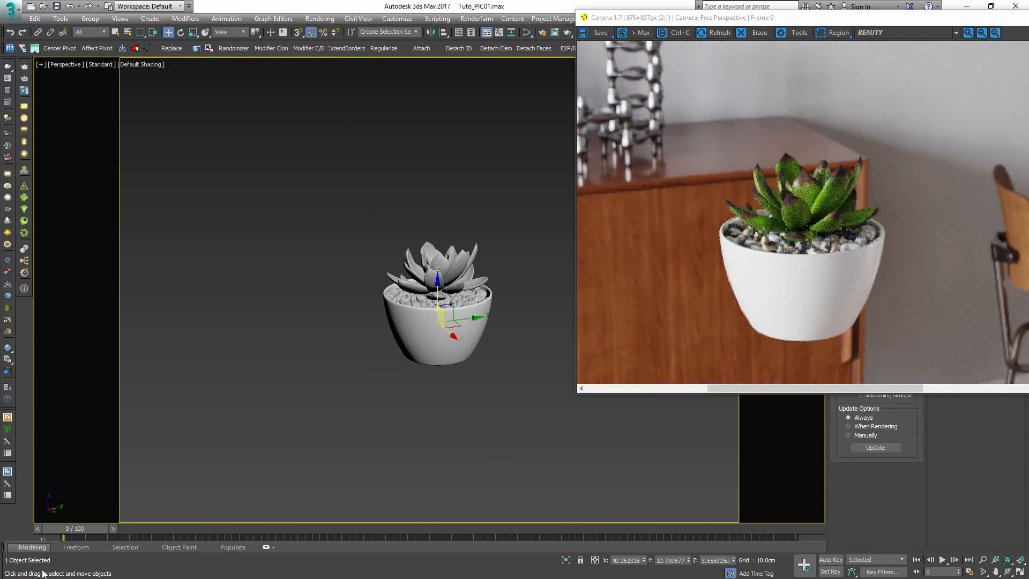
- Set the Fresnel IOR of the r_2 leaf material under the succulent's Multi/Sub-Object material to 1.6
key("m")
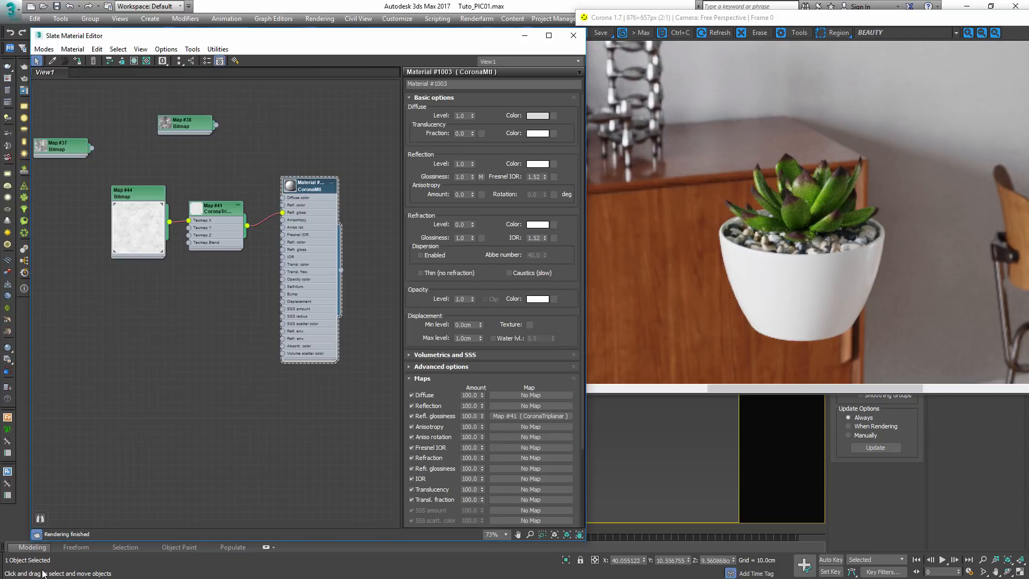
scroll(326, 180, "down", 6)
middle_click_drag(325, 180, 235, 365)
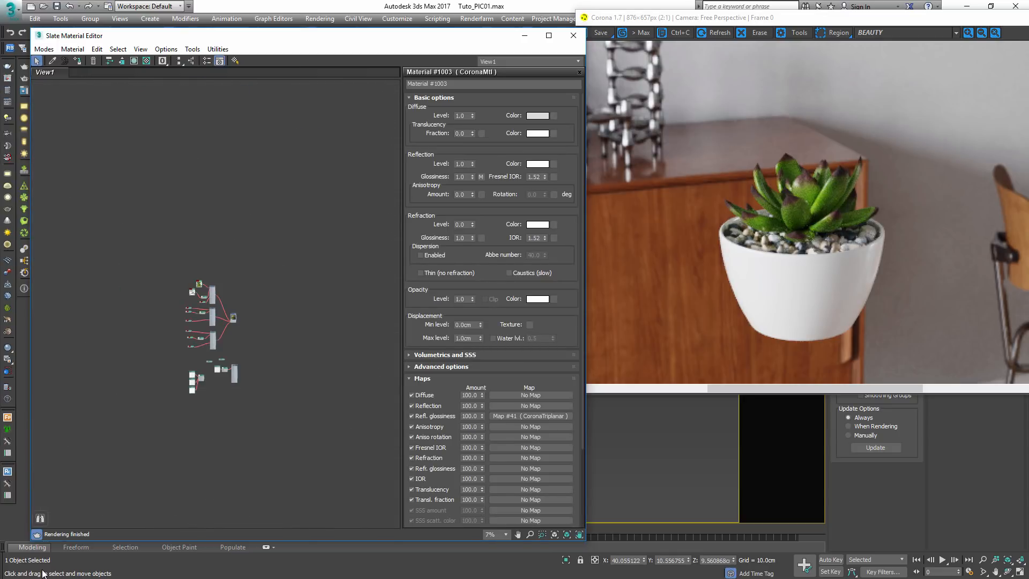
scroll(232, 317, "up", 8)
double_click(224, 276)
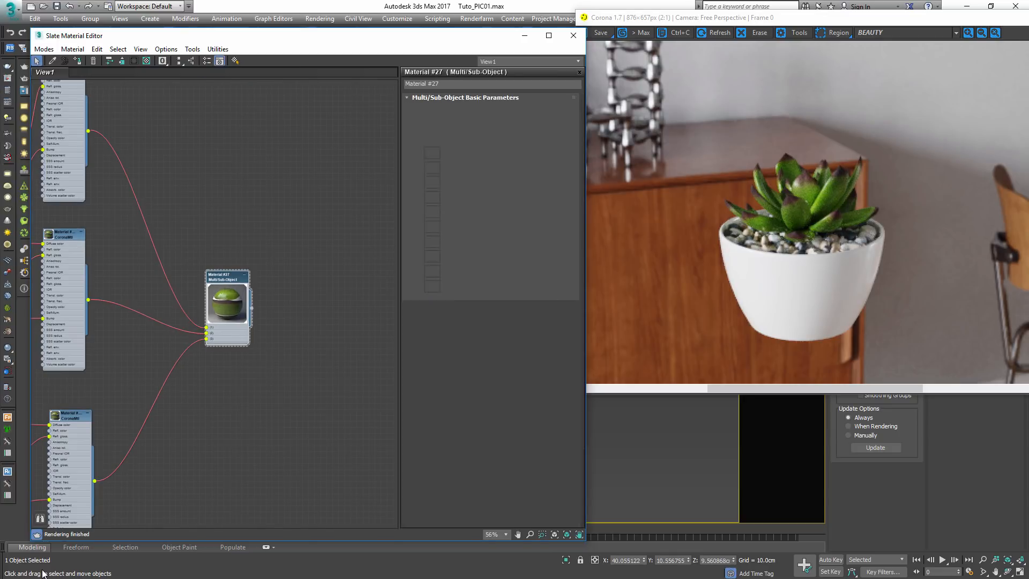
middle_click_drag(227, 300, 334, 375)
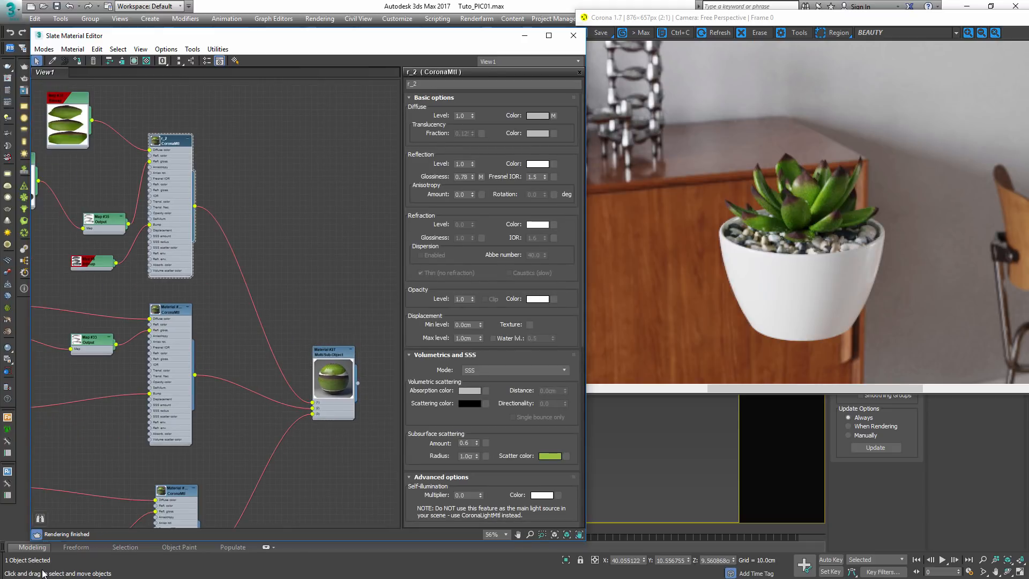
key("Tab")
type("1.6")
key("Return")
- Set the Fresnel IOR to 1.6 for the other two leaf materials, Material #1001 and Material #1002
double_click(171, 310)
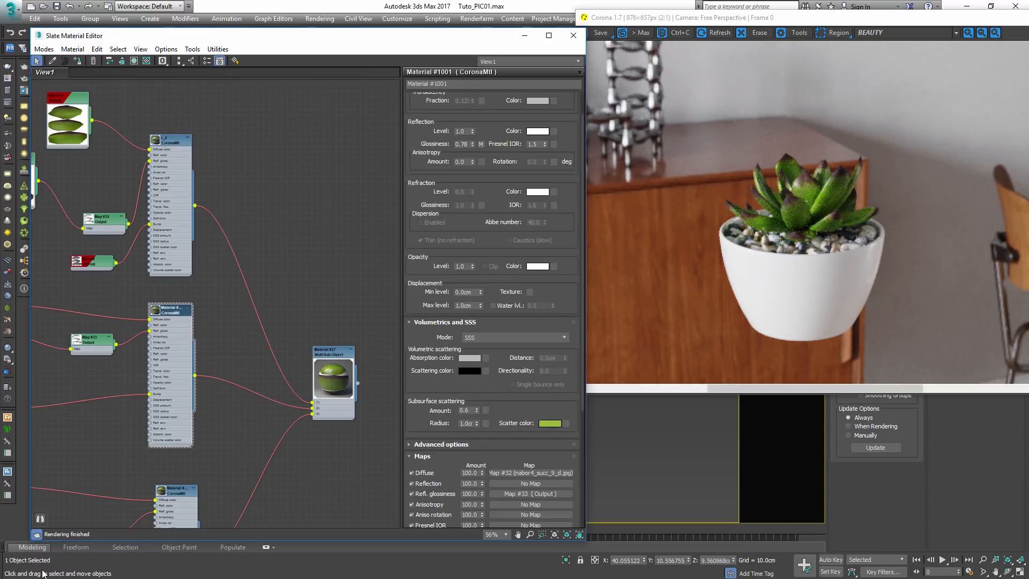
key("Tab")
type("1.6")
key("Return")
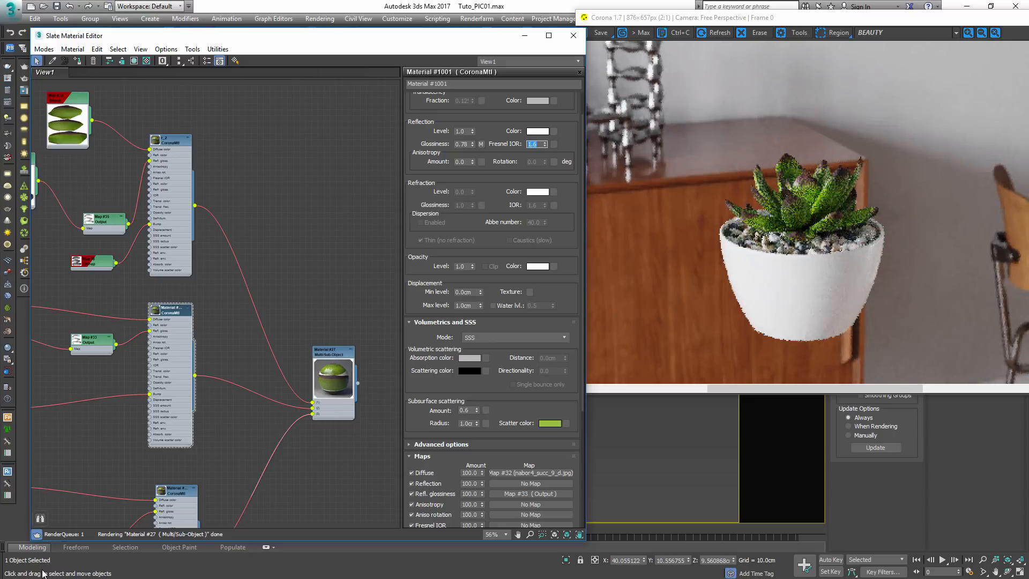
double_click(176, 490)
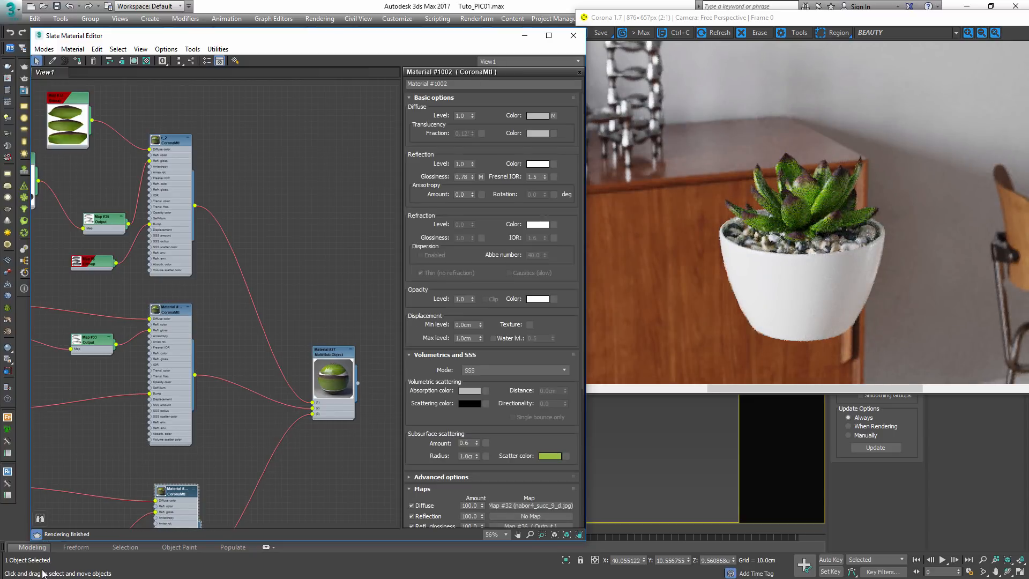
key("Tab")
type("1.6")
key("Return")
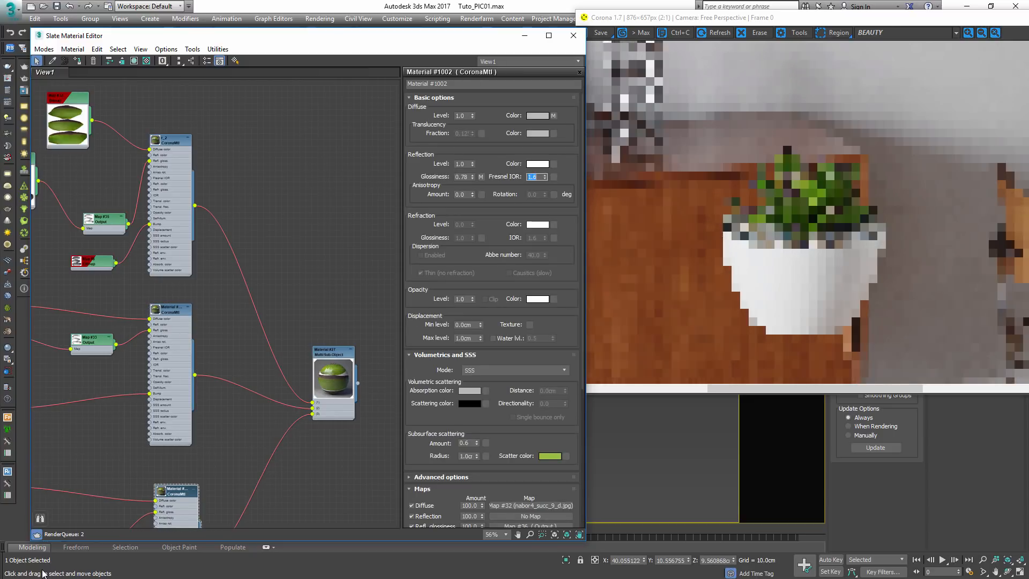
- Check the glossier succulent leaves and the pot up close and from farther away in the interactive render
key("m")
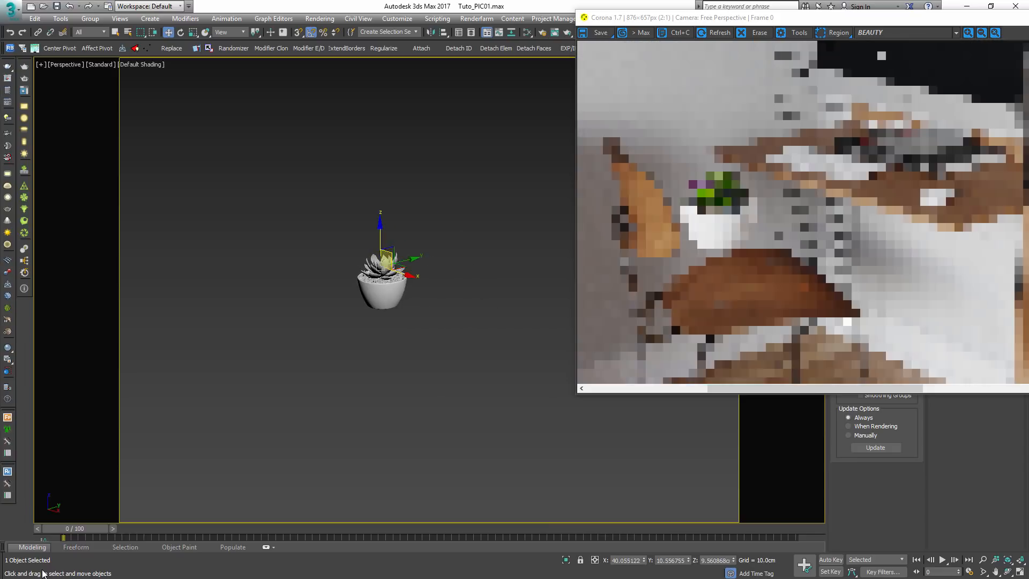
scroll(353, 266, "up", 3)
scroll(354, 267, "down", 1)
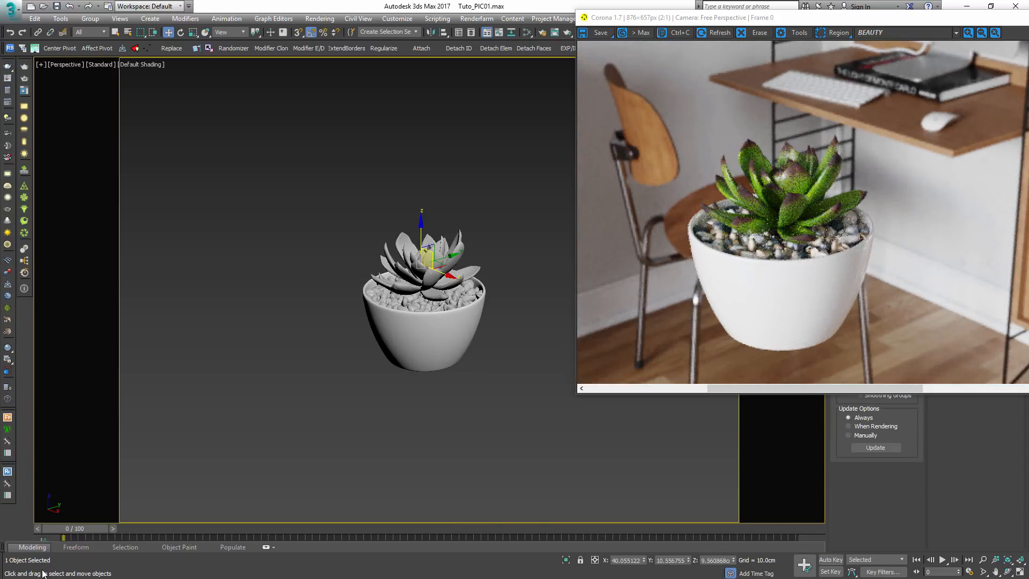
scroll(803, 214, "down", 1)
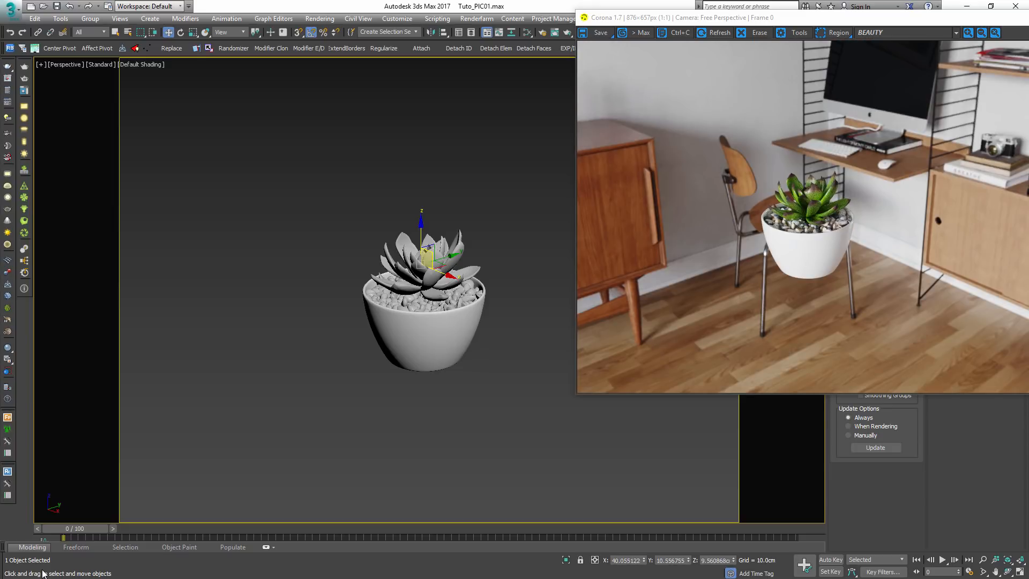